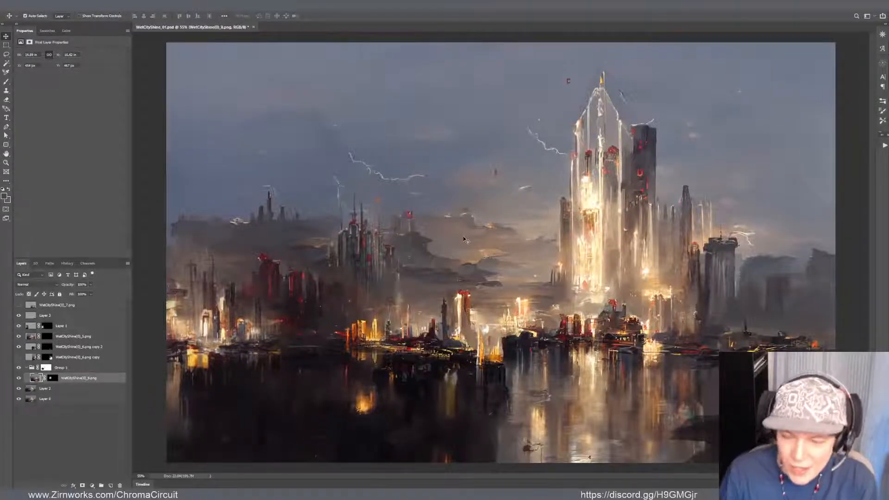
Nudge the distant spired-tower cluster layer WetCityShine(0)_8.png, scale it down slightly, and reposition it on the skyline
left_click_drag(358, 246, 354, 245)
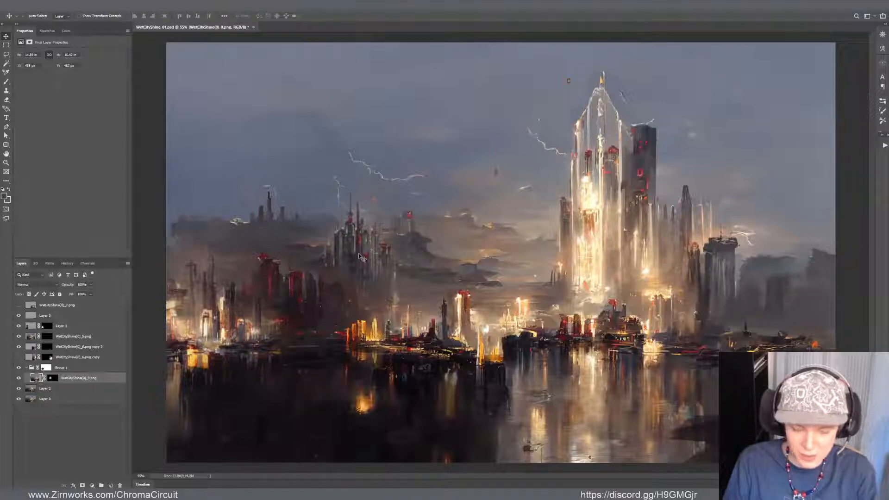
key("ctrl+t")
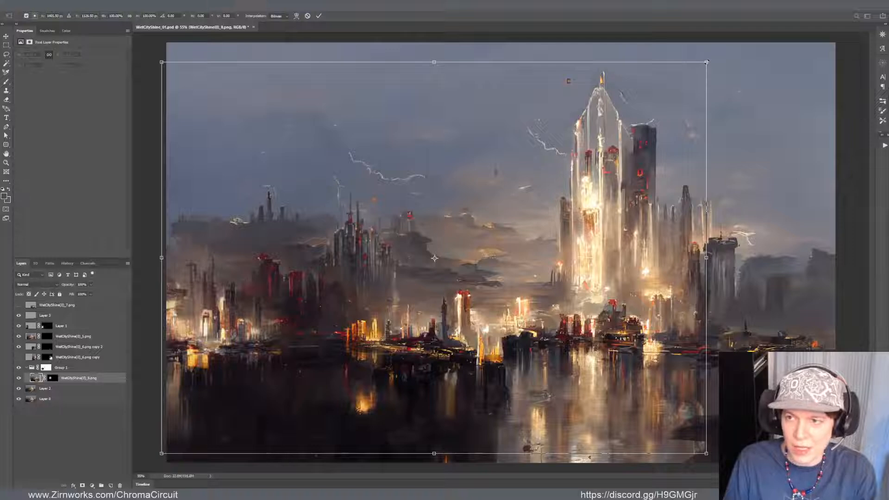
left_click_drag(700, 59, 677, 83)
left_click_drag(611, 147, 599, 152)
key("Return")
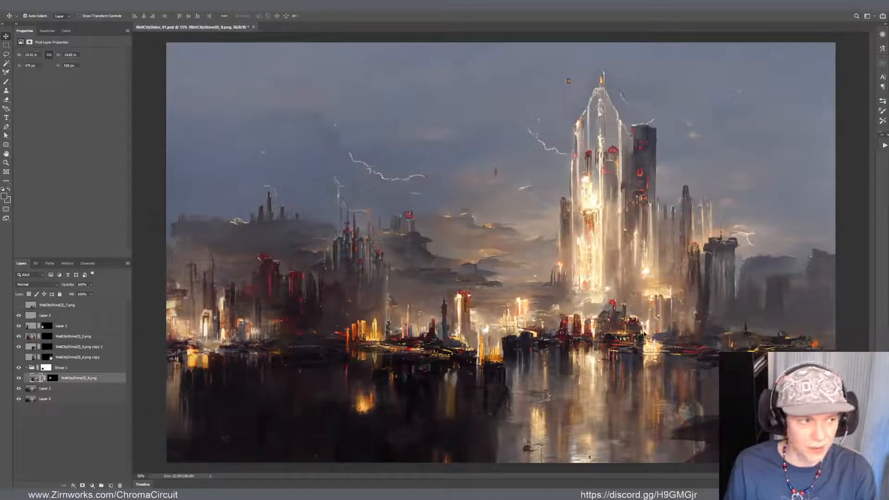
Switch to full-screen mode with the interface kept and set the canvas surround colour to Dark Gray
key("ctrl+minus")
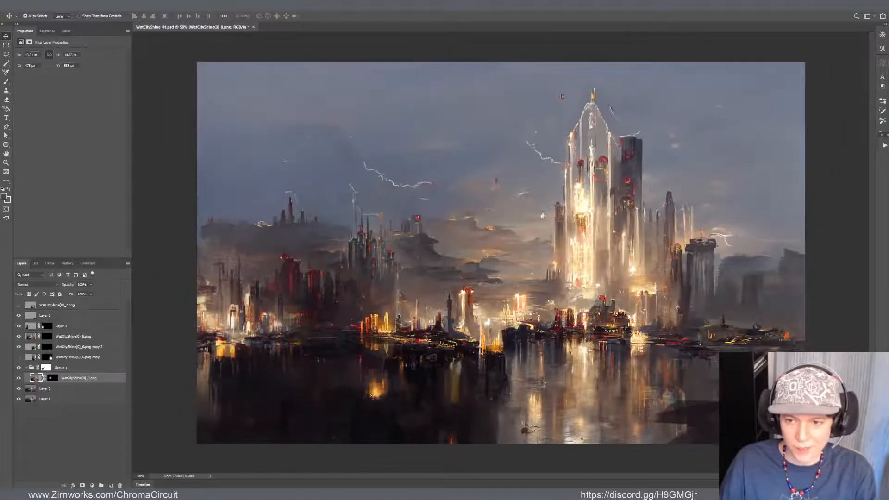
key("f")
scroll(486, 229, "down", 2)
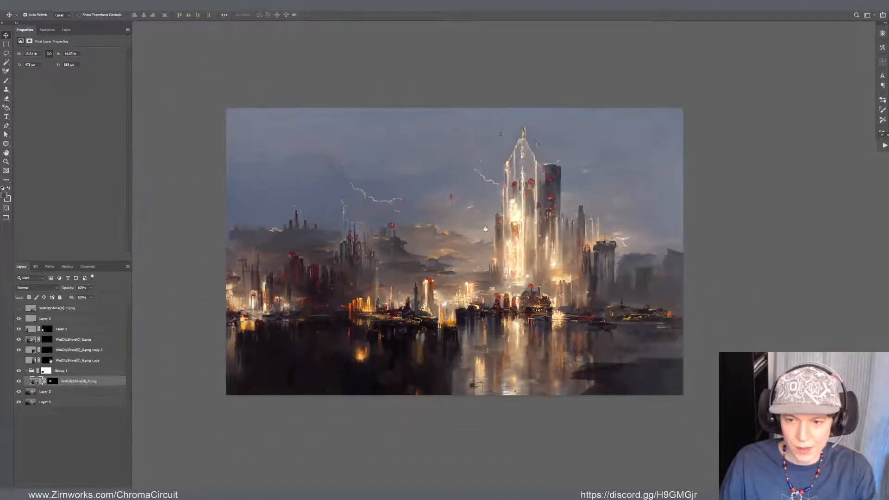
scroll(485, 230, "up", 3)
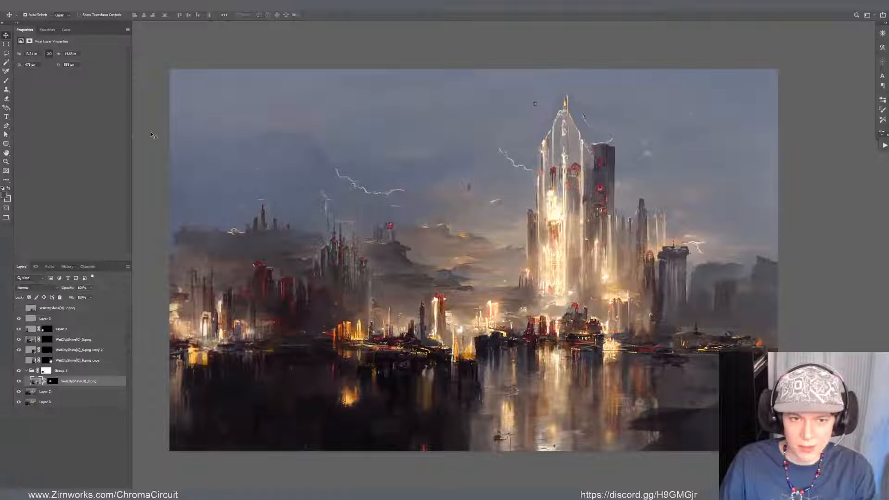
right_click(150, 135)
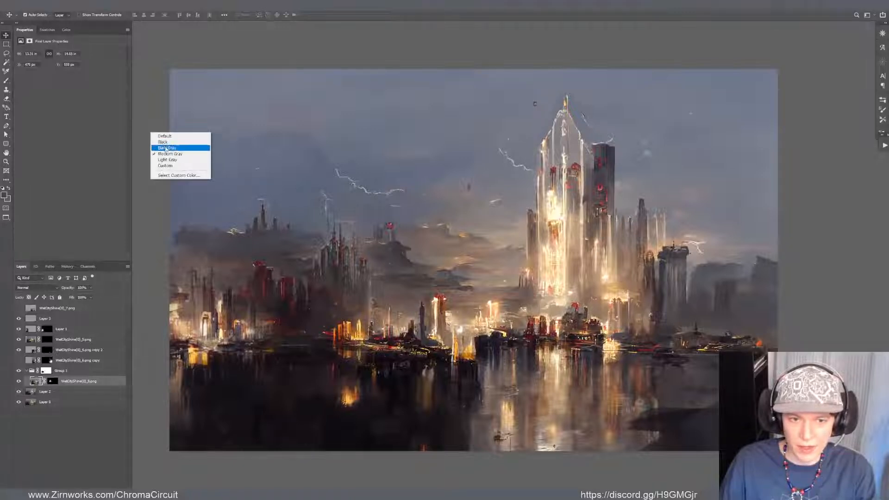
left_click(166, 148)
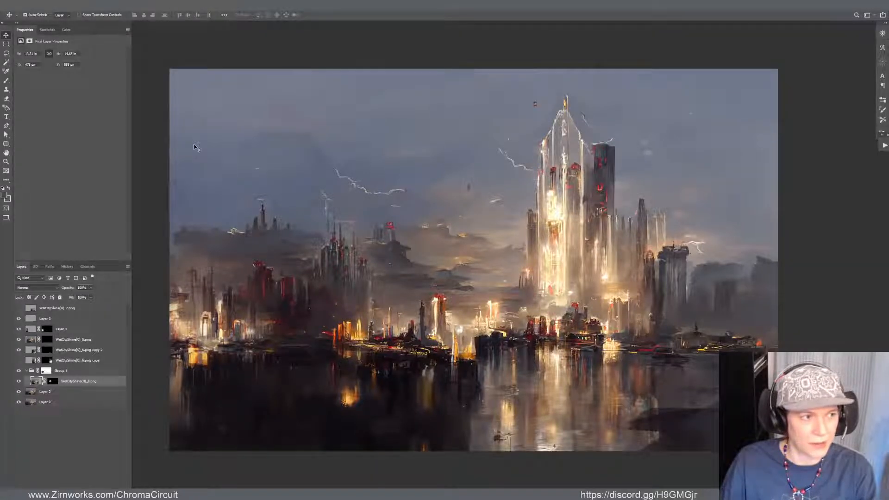
Warp Layer 2 slightly at the painting's right edge near the waterline to adjust the horizon
left_click(716, 344, "ctrl")
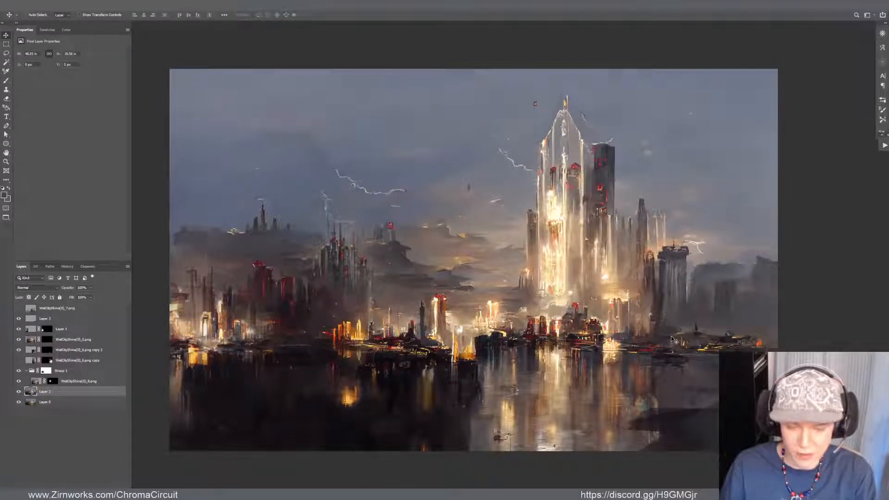
key("ctrl+t")
left_click_drag(779, 328, 777, 331)
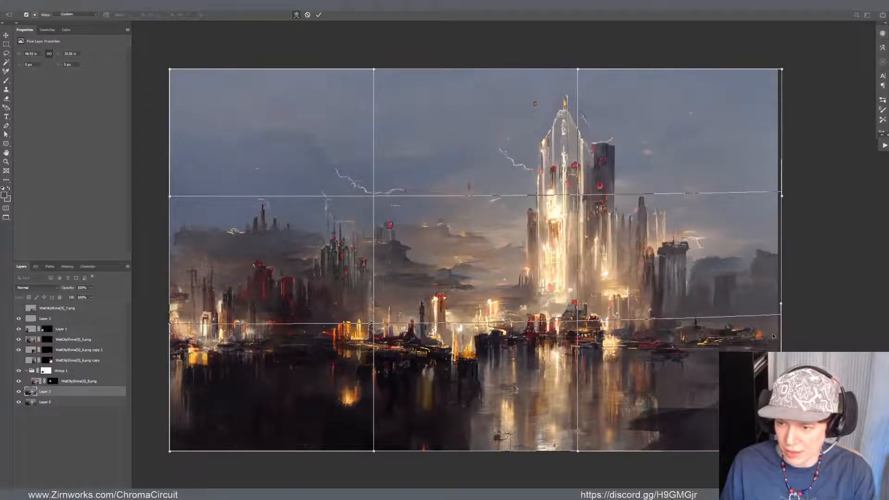
key("Return")
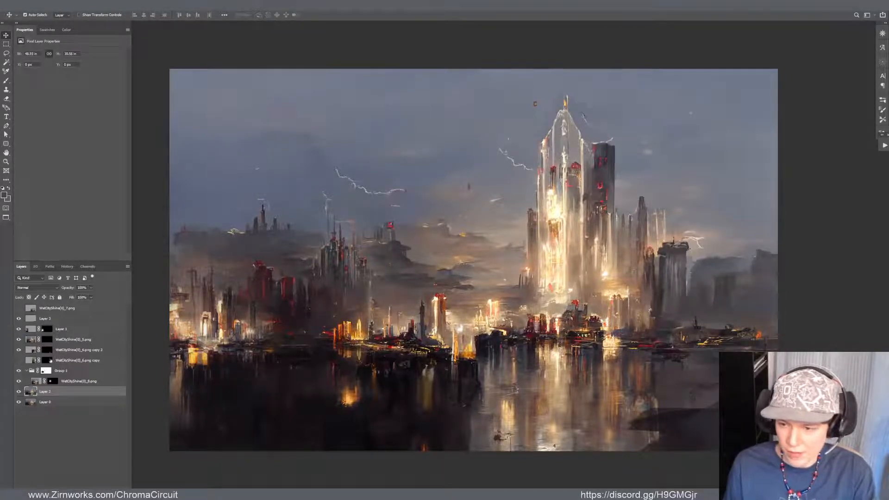
left_click(710, 433)
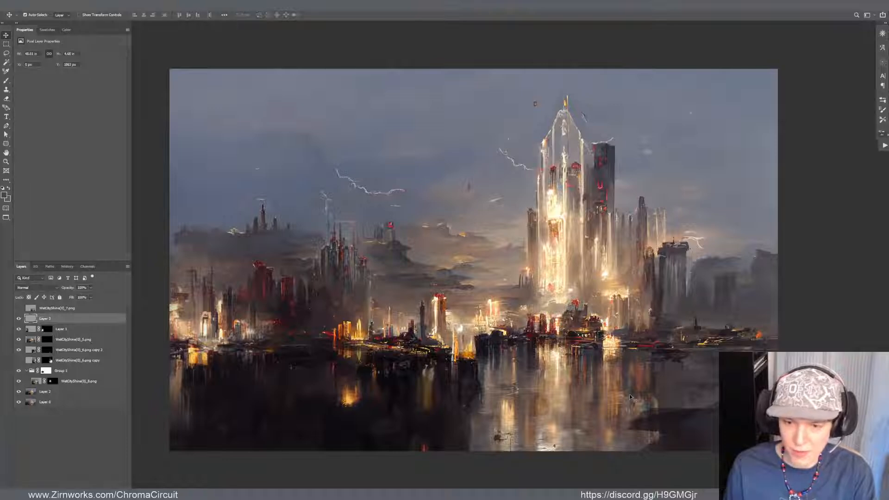
Review the overall city composition in full screen and at several zoom levels, checking the skyline, tower and water reflections
key("f")
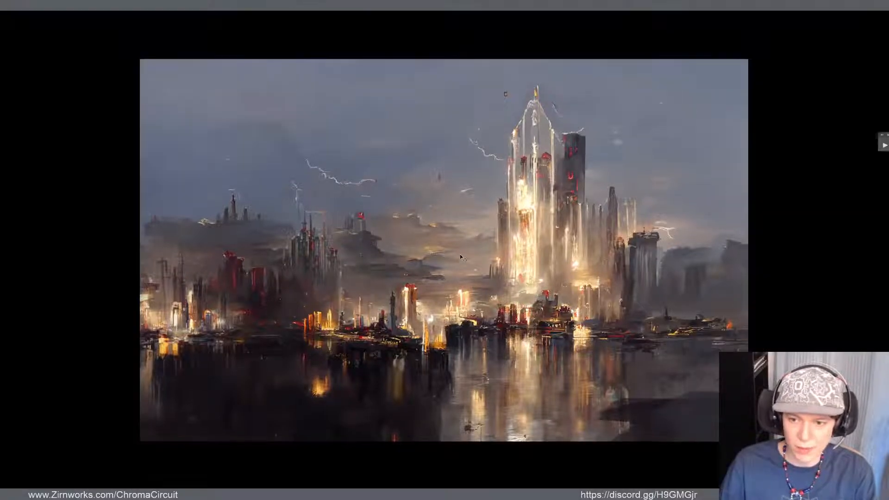
key("f")
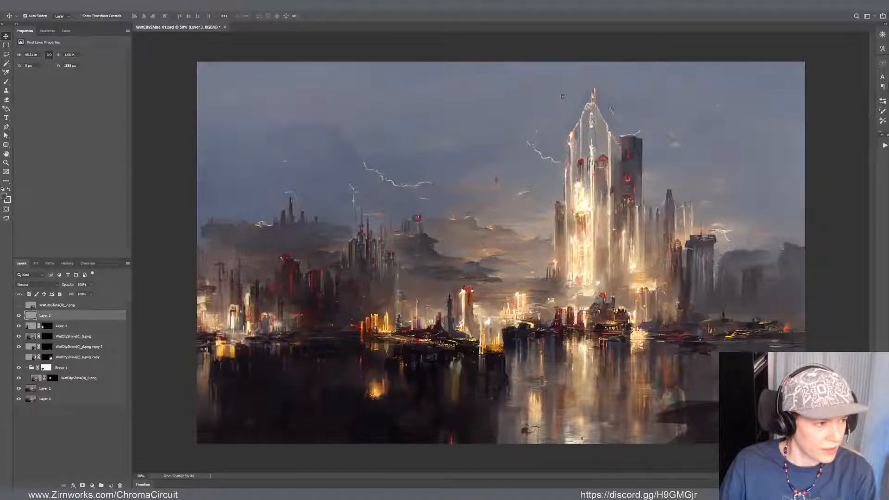
scroll(407, 249, "down", 1)
scroll(407, 249, "up", 1)
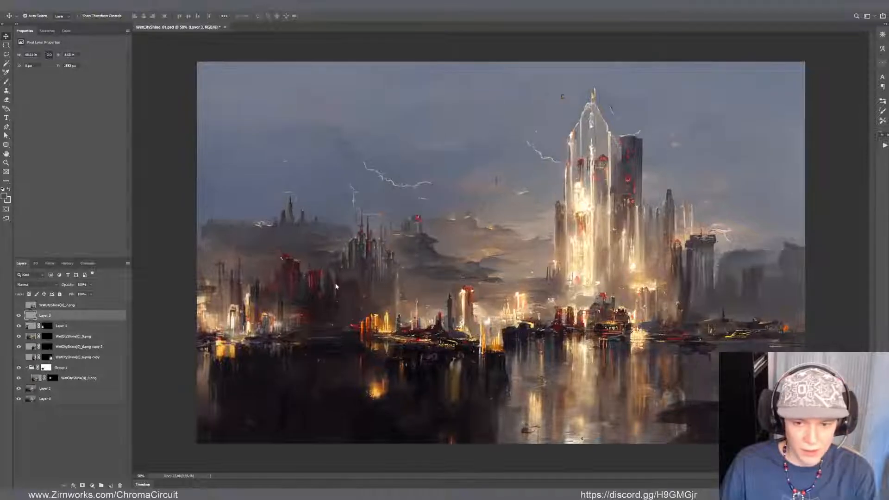
scroll(425, 256, "up", 1)
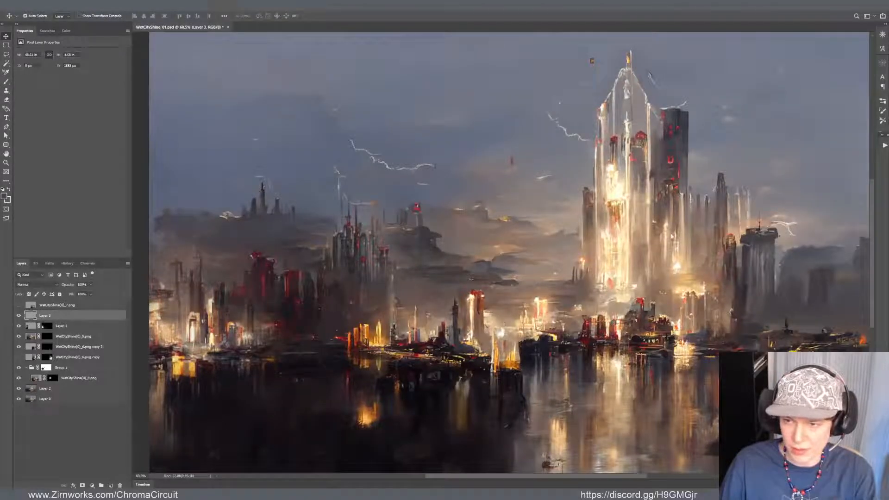
scroll(485, 192, "down", 1)
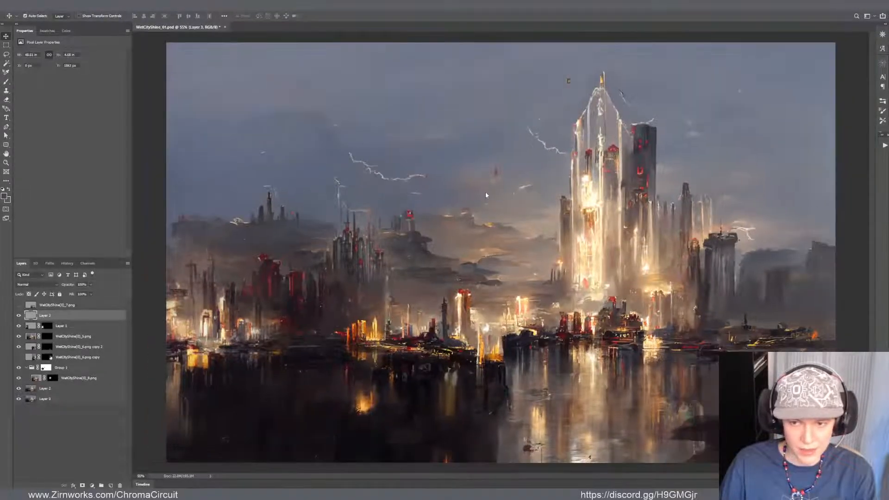
scroll(485, 192, "down", 1)
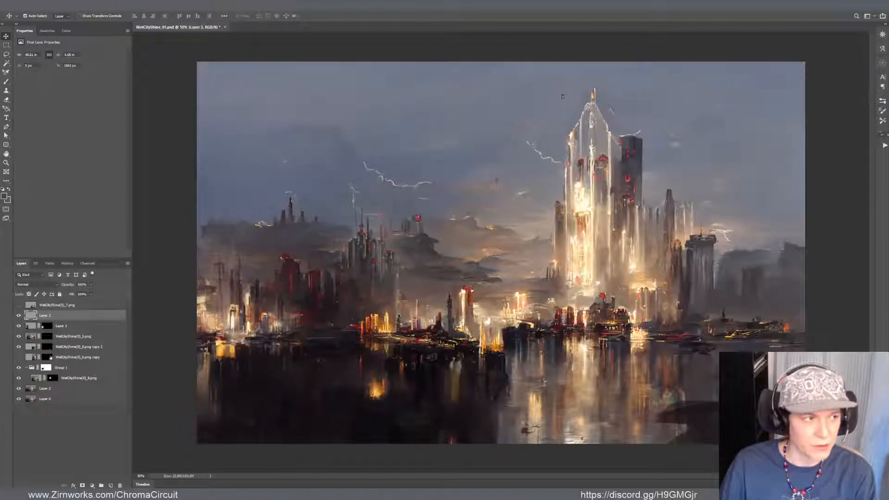
scroll(622, 297, "up", 1)
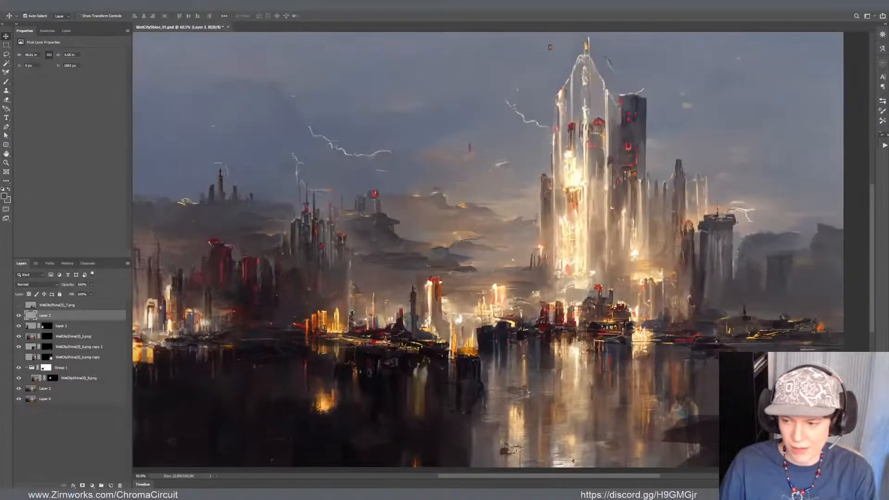
scroll(689, 391, "up", 3)
scroll(624, 346, "down", 3)
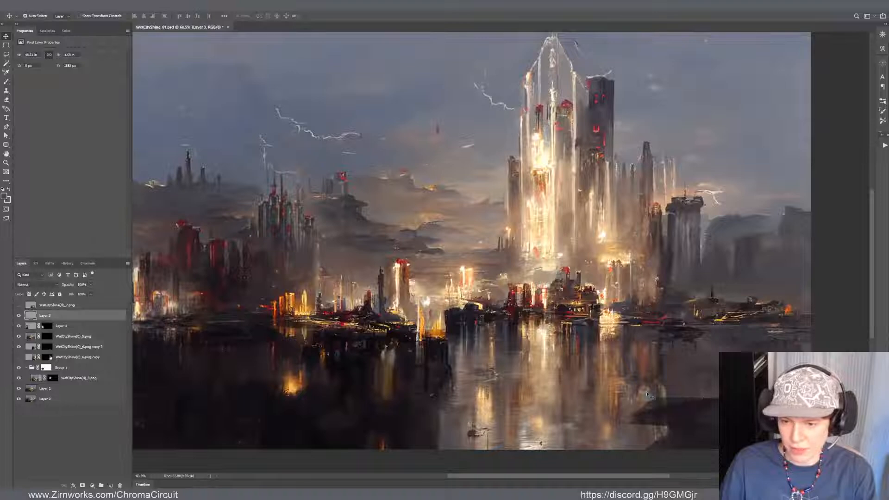
scroll(627, 396, "down", 1)
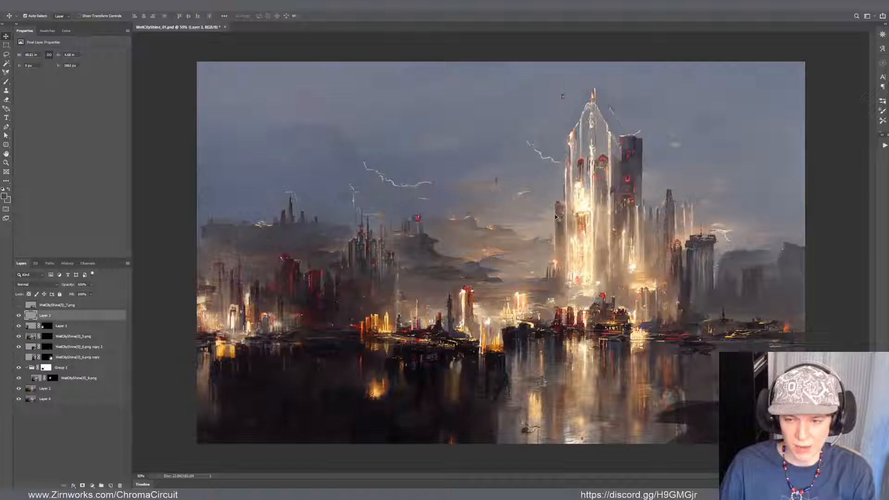
scroll(557, 210, "up", 1)
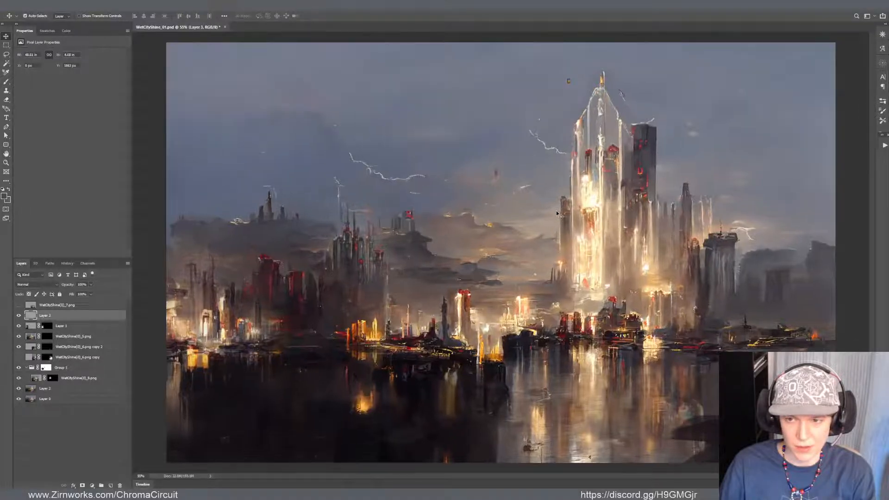
scroll(557, 211, "down", 1)
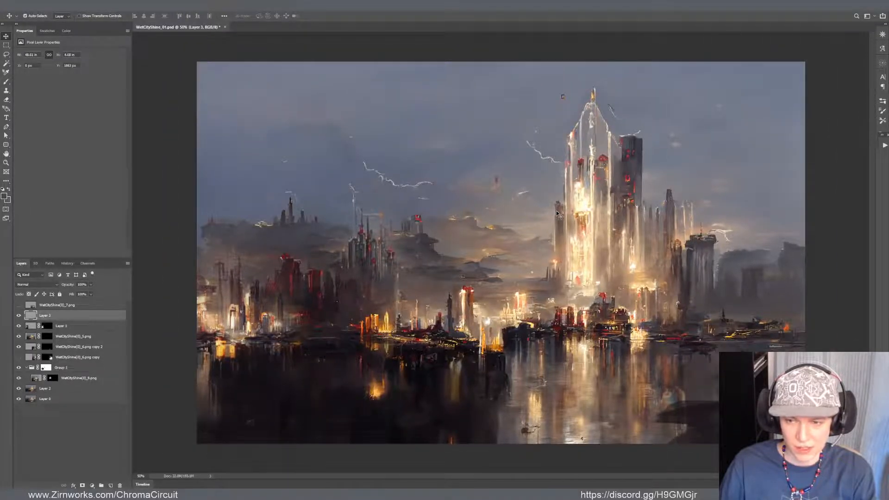
scroll(557, 213, "up", 1)
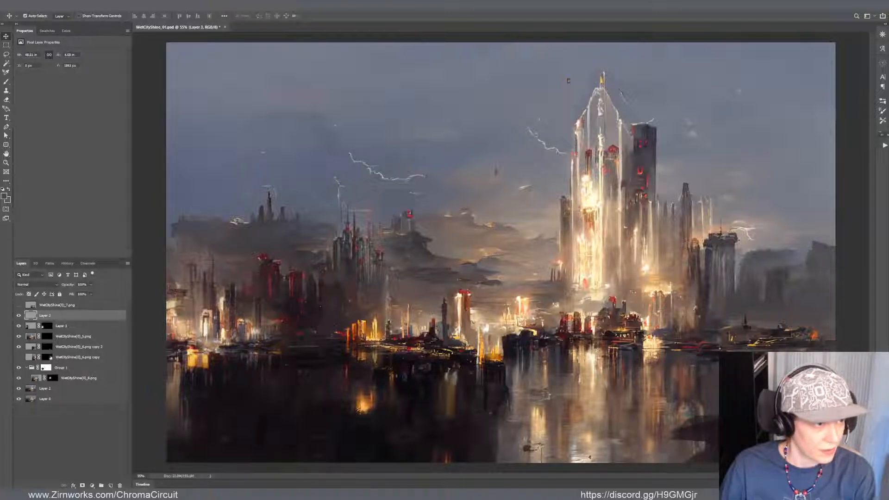
Switch to the Wet City Shine folder, open WetCityZoomin2(0)_0.png in Photos, and browse to WetCityZoomin2(0)_2.png to examine its shoreline detail
left_click_drag(0, 14, 363, 61)
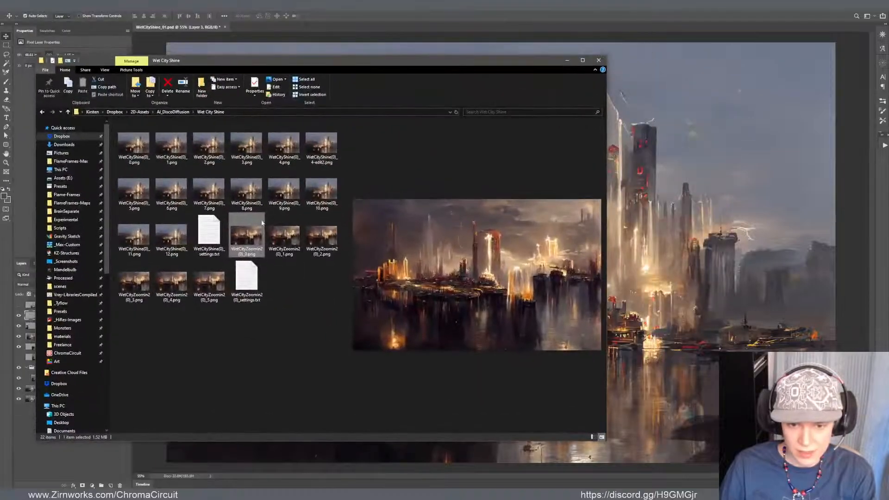
double_click(247, 235)
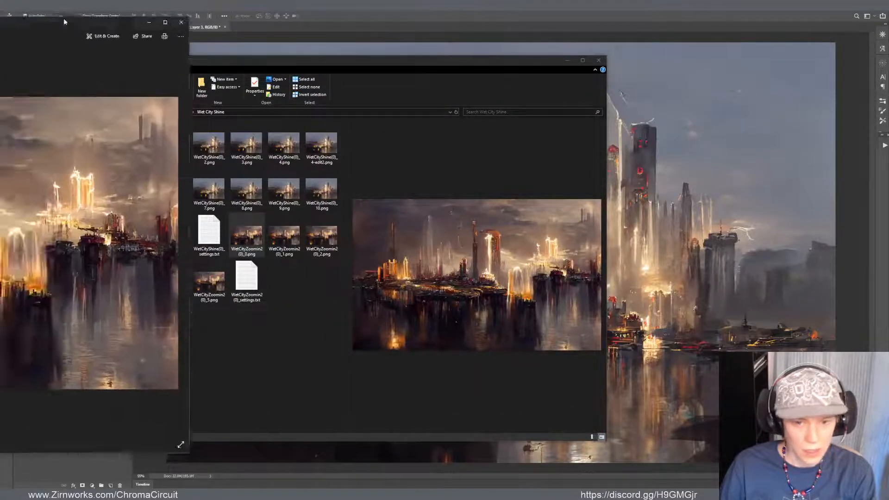
key("Right")
key("Right")
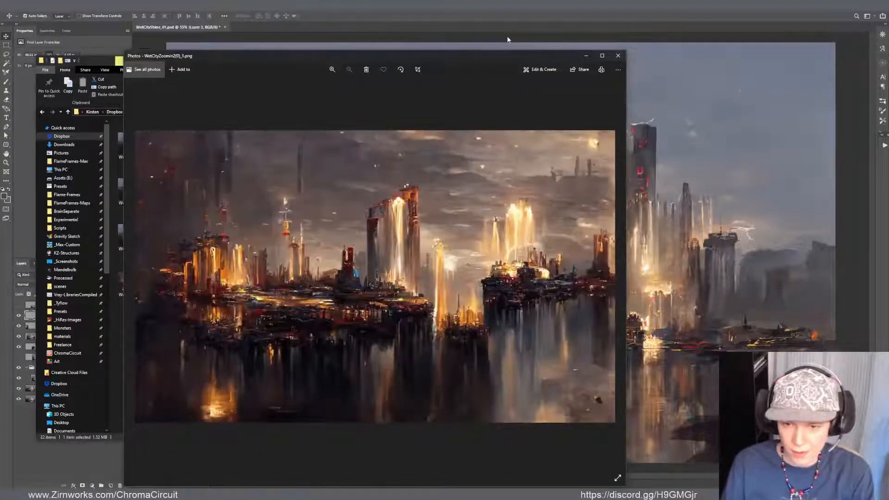
key("Right")
key("Left")
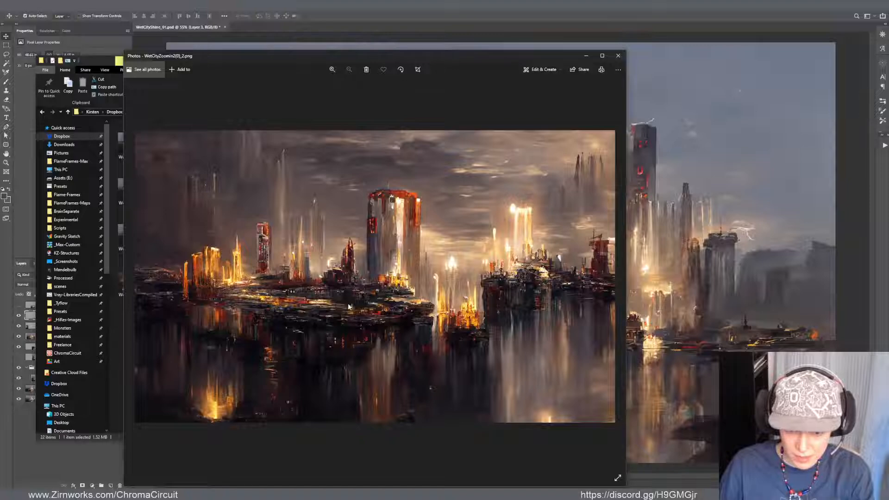
scroll(349, 307, "up", 5)
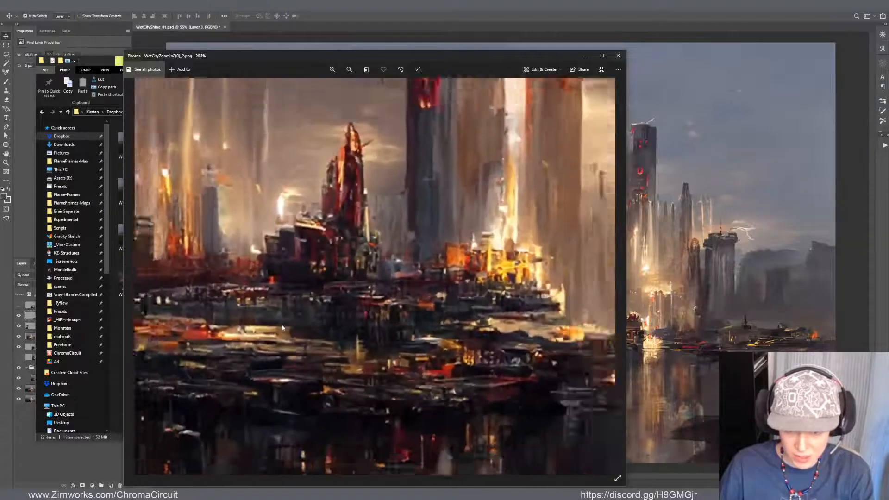
scroll(281, 324, "down", 5)
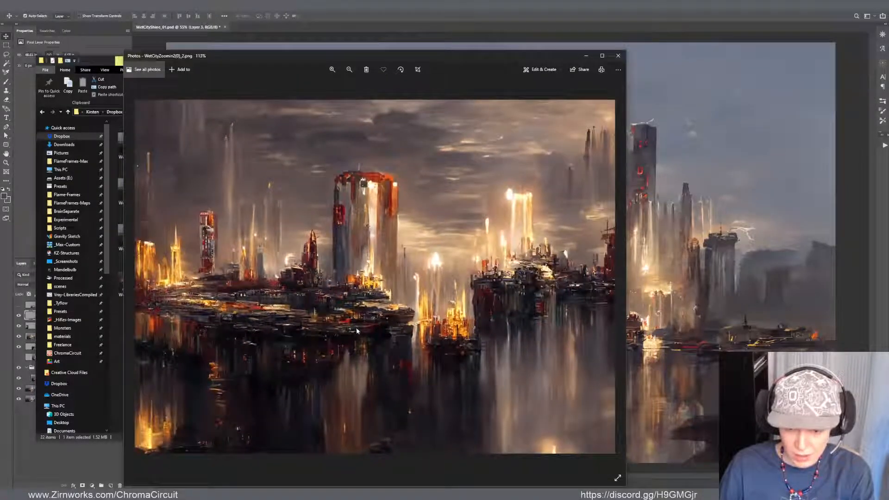
Compare WetCityZoomin2(0)_2.png with the following variations and examine the central towers of WetCityZoomin2(0)_4.png up close
key("Right")
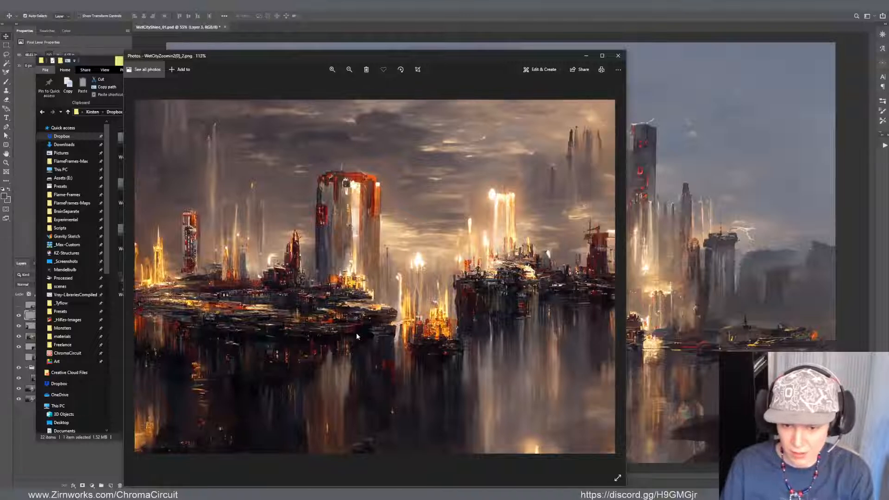
key("Right")
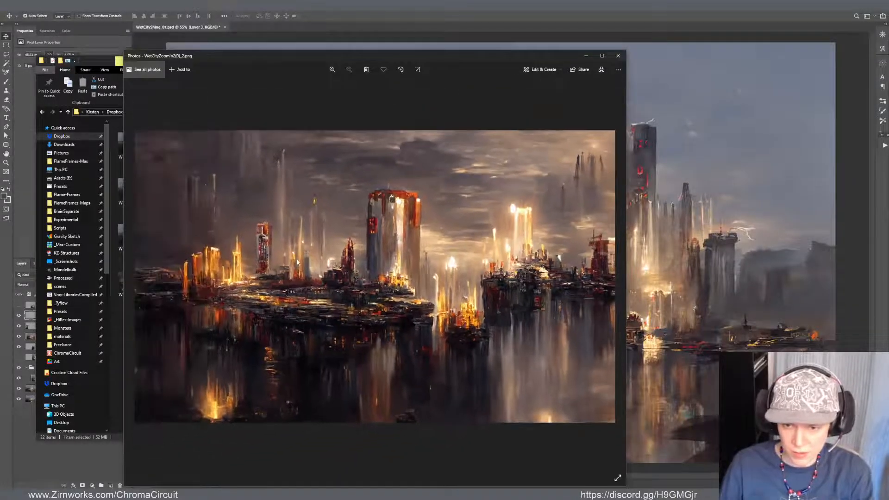
key("Right")
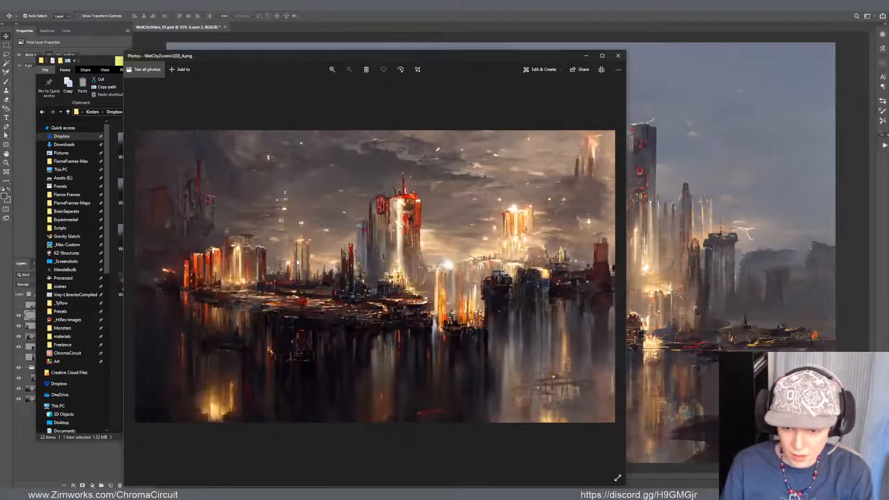
key("Left")
key("Right")
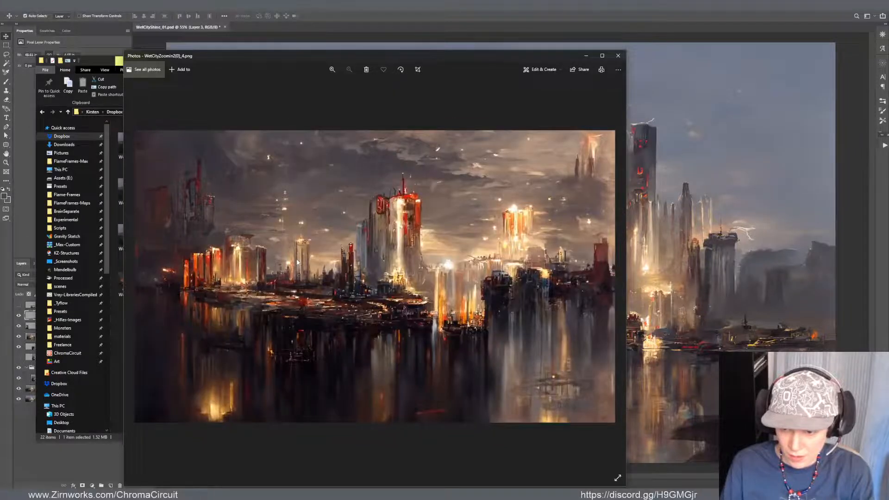
scroll(539, 298, "up", 3)
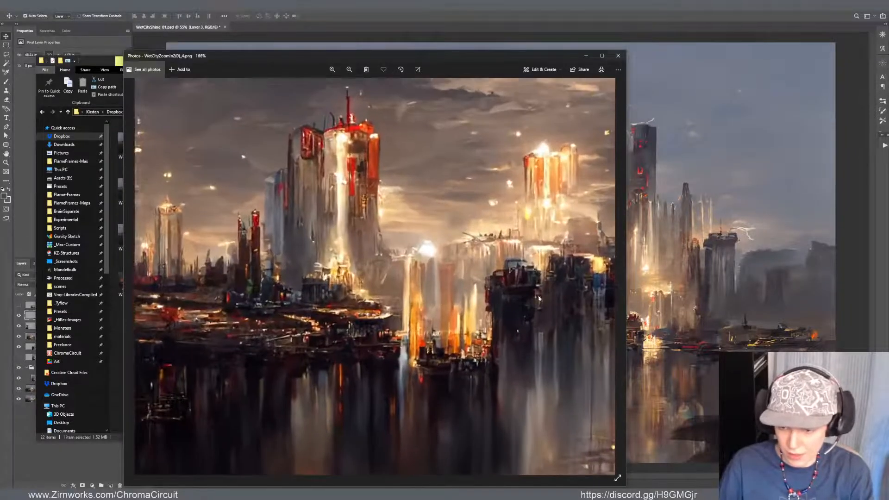
Close the image preview and place WetCityZoomin2(0)_4.png from the Wet City Shine folder as a new layer over the painting
scroll(420, 322, "down", 3)
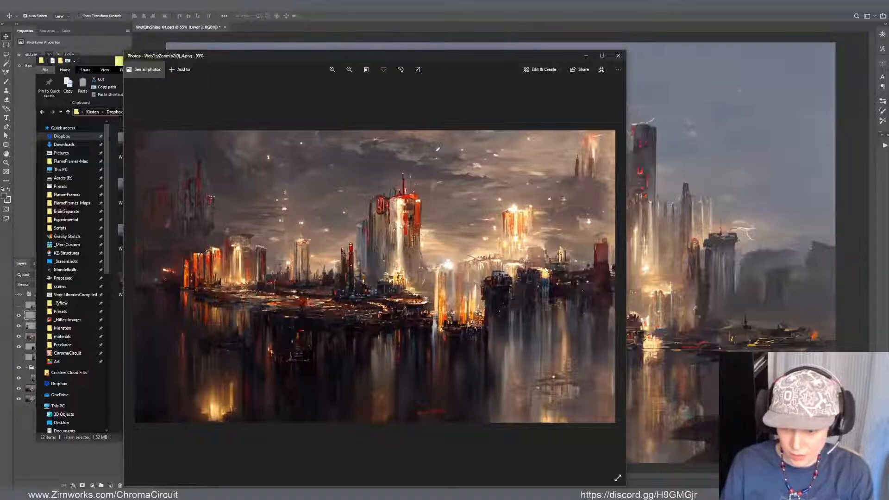
left_click(618, 55)
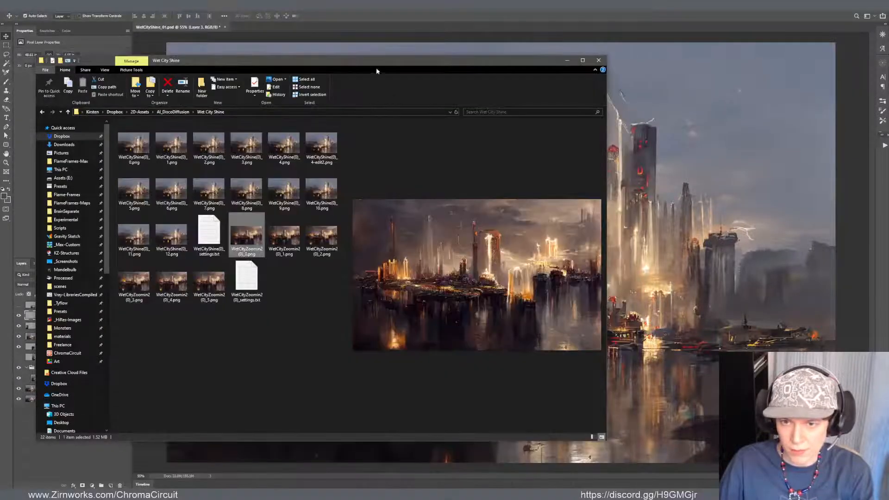
left_click_drag(382, 61, 0, 88)
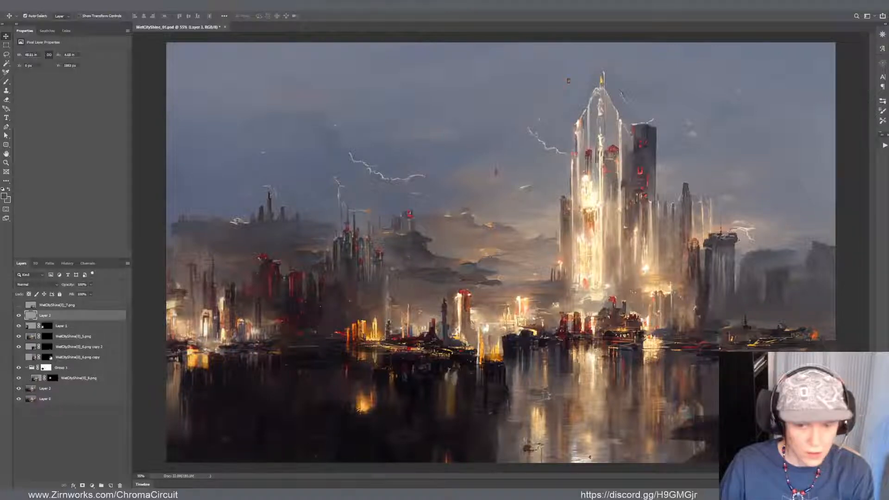
left_click_drag(0, 238, 429, 239)
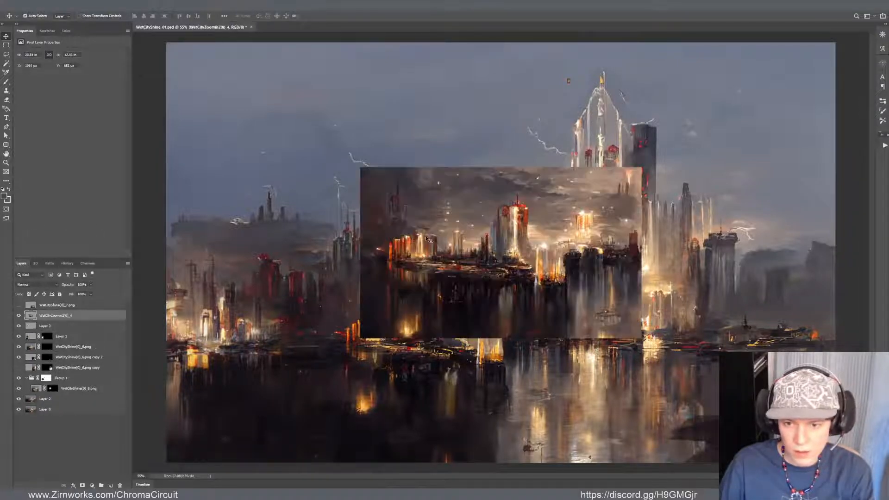
Split and lower the highlight threshold of the imported layer's This Layer Blend If range so its brightest areas fade out softly
double_click(31, 316)
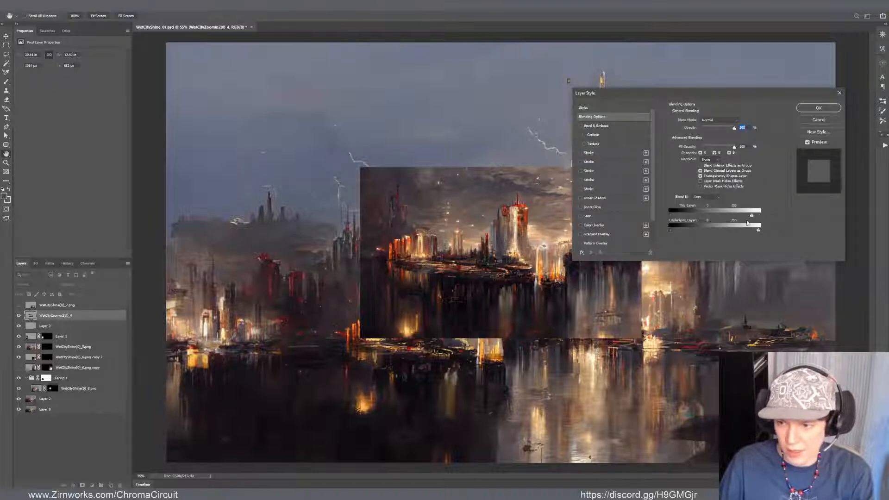
left_click_drag(758, 214, 724, 215)
left_click_drag(702, 92, 683, 39)
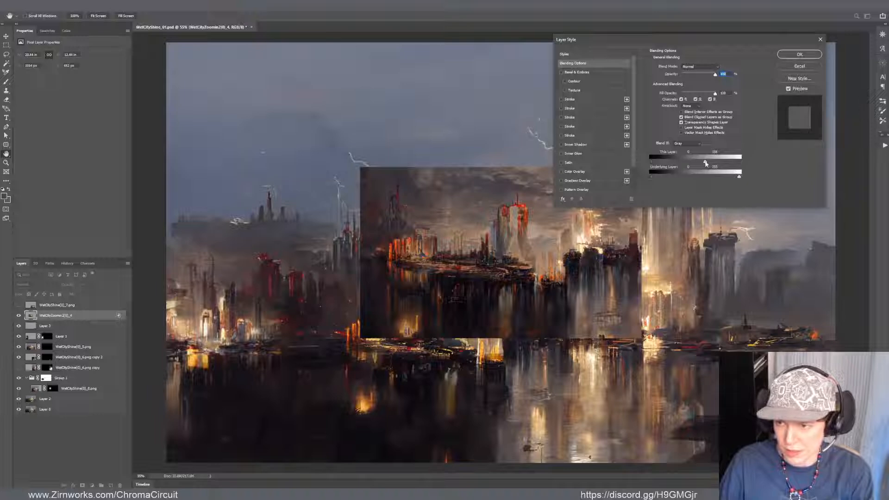
left_click_drag(706, 162, 686, 162)
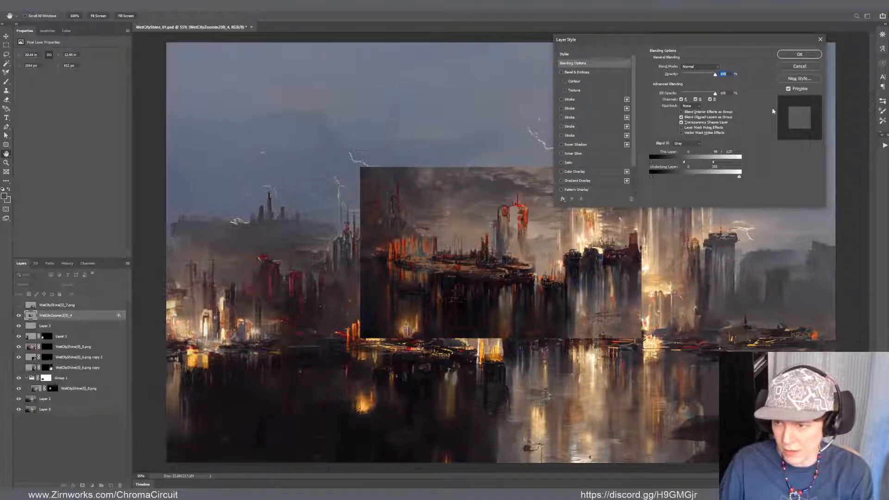
left_click(799, 55)
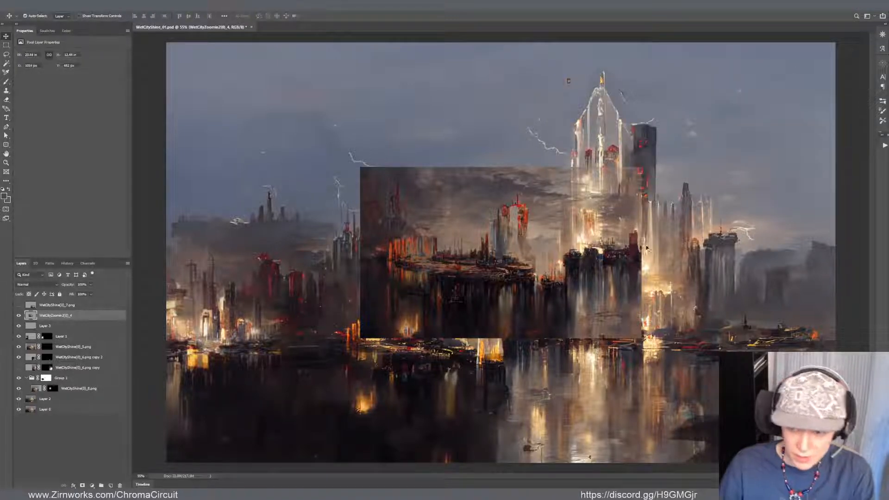
Try the imported city layer over the painting's lower-left shoreline, and shift it up so it sits above the waterline
left_click_drag(647, 248, 524, 330)
key("f")
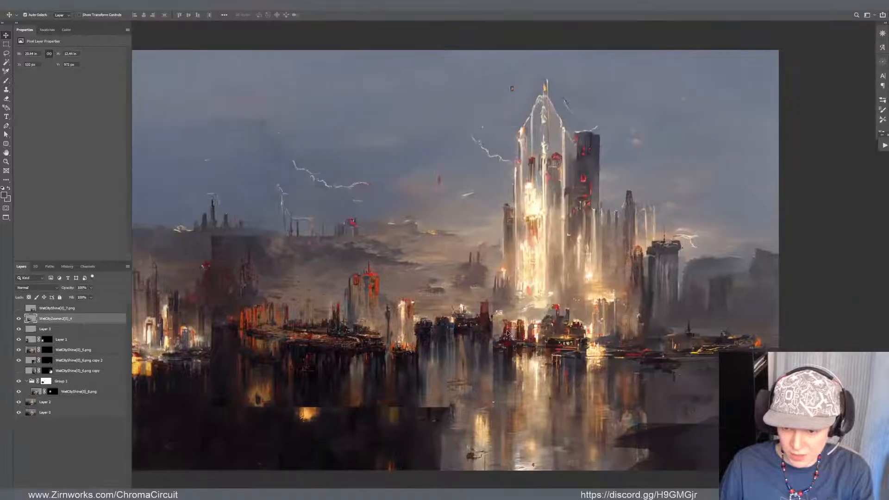
scroll(465, 354, "up", 3)
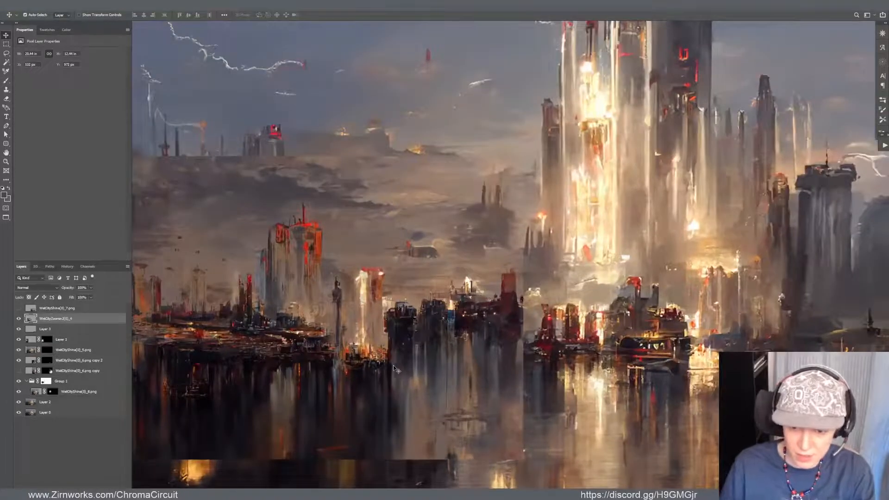
mouse_move(395, 369)
left_mouse_down()
mouse_move(385, 162)
mouse_move(396, 161)
mouse_move(395, 177)
mouse_move(399, 141)
mouse_move(377, 146)
mouse_move(379, 177)
left_mouse_up()
Lasso the pair of dark block towers in the imported layer, copy them to a new layer and hide the imported layer
key("l")
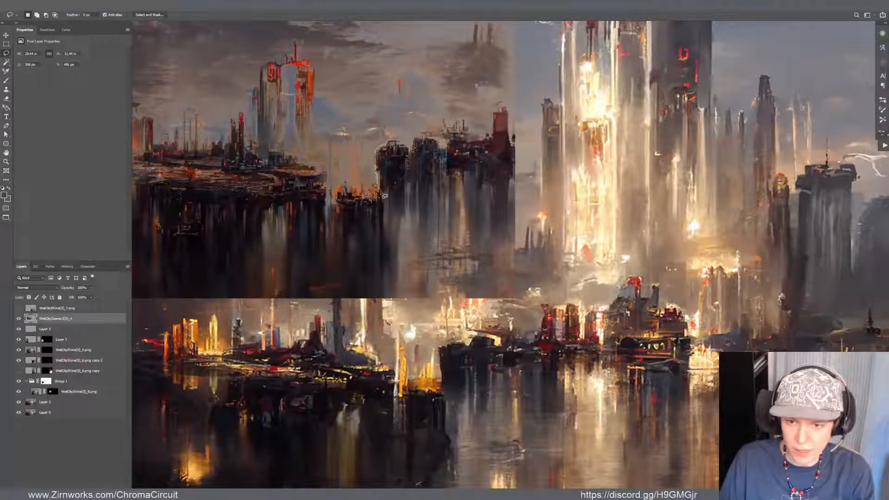
mouse_move(391, 196)
left_mouse_down()
mouse_move(414, 192)
mouse_move(423, 216)
mouse_move(433, 207)
mouse_move(440, 151)
mouse_move(417, 137)
left_mouse_up()
mouse_move(387, 216)
left_mouse_down()
mouse_move(390, 256)
mouse_move(431, 259)
mouse_move(434, 210)
left_mouse_up()
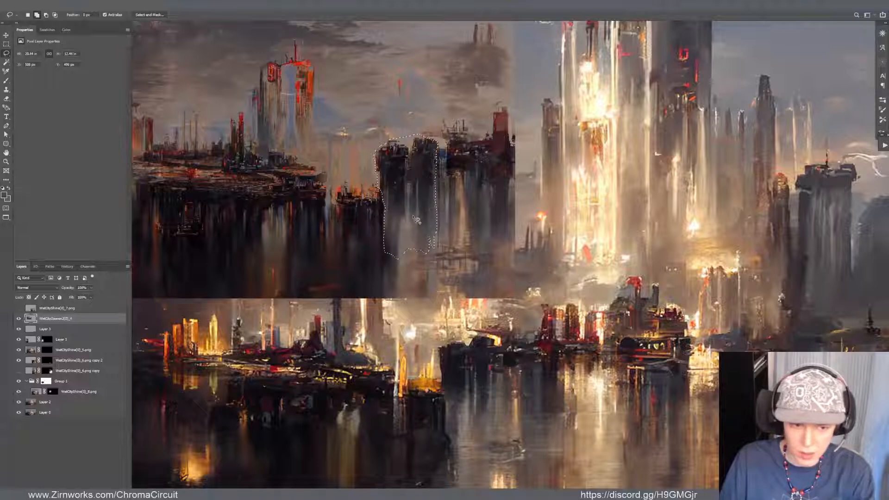
key("ctrl+j")
left_click(20, 329)
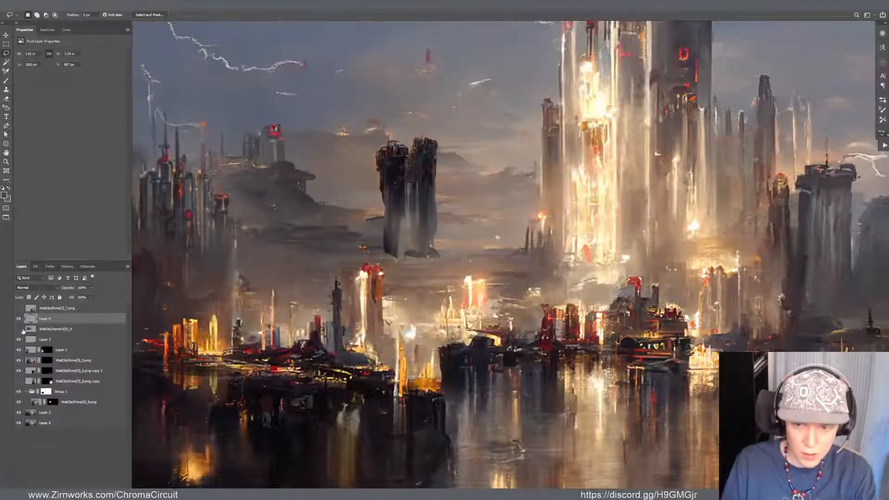
left_click(20, 330)
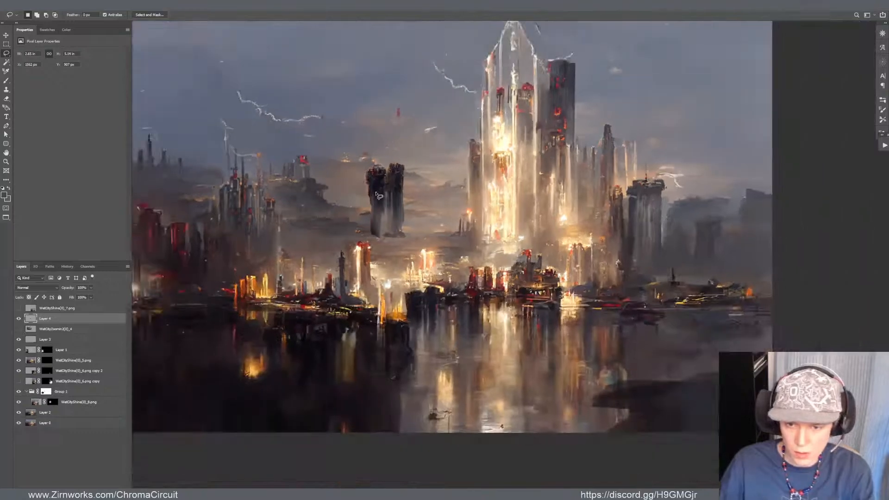
Smudge and erase the lower edges of the copied dark towers to soften their bases
scroll(377, 196, "up", 2)
key("r")
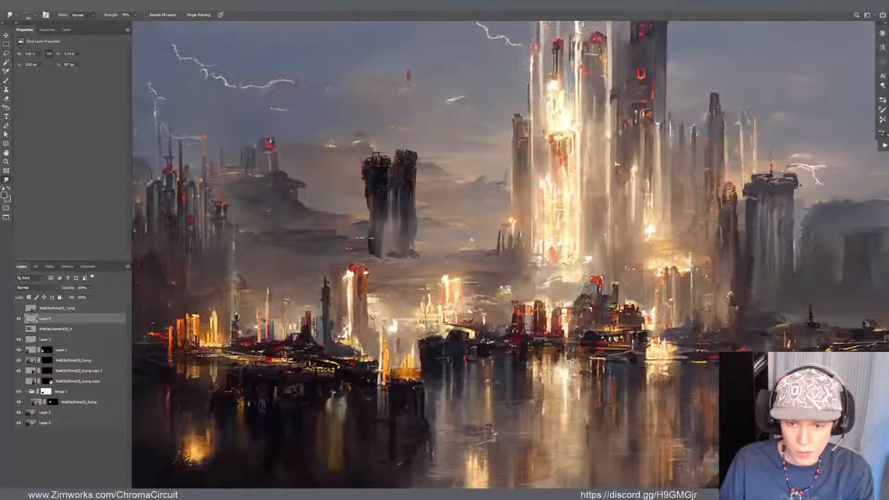
left_click_drag(374, 246, 353, 255)
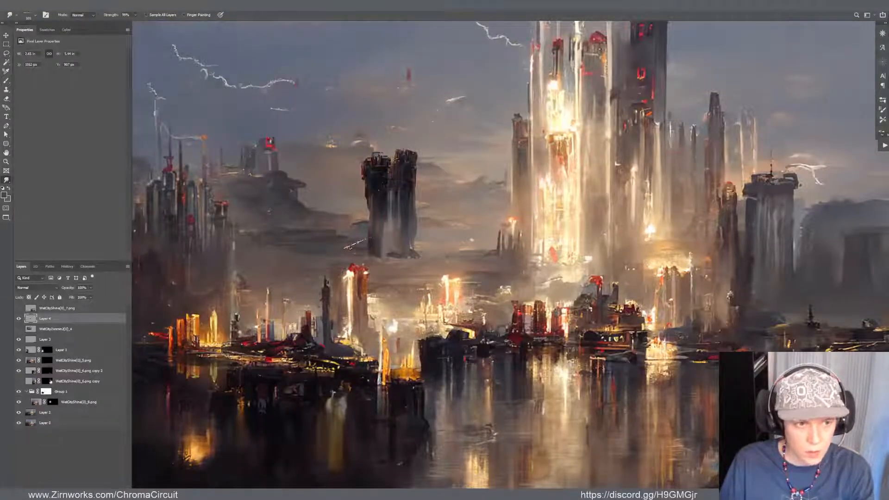
key("e")
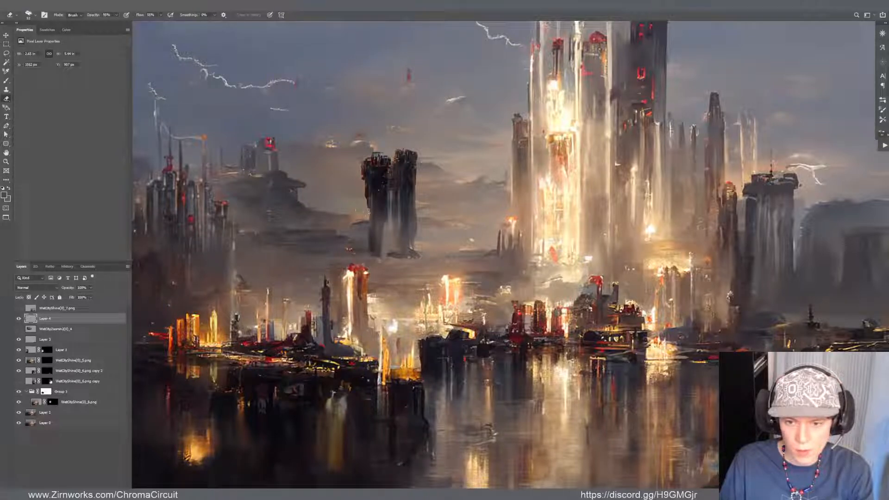
key("r")
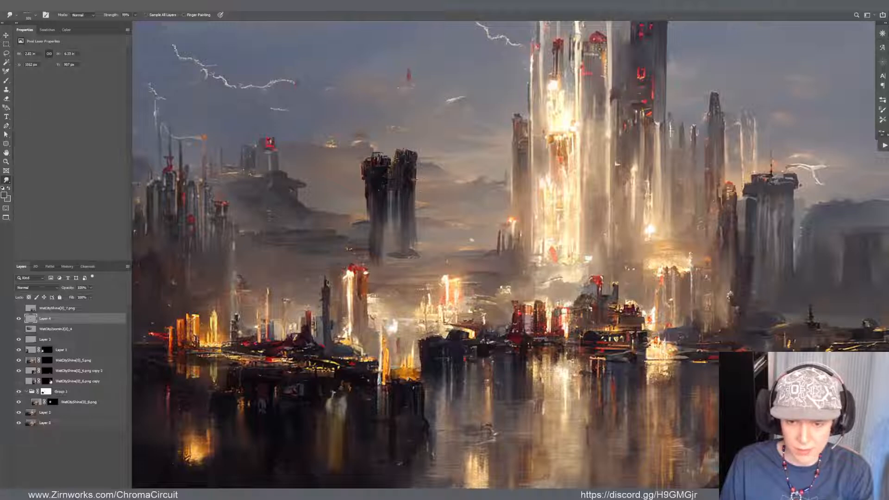
scroll(418, 179, "down", 4)
scroll(435, 180, "up", 2)
Move the copied dark towers onto the water near the painting's lower-right corner
key("v")
left_click_drag(398, 201, 669, 358)
scroll(662, 338, "down", 3)
left_click_drag(630, 331, 656, 374)
scroll(656, 374, "up", 2)
Darken the copied towers slightly by lowering the midtones with a Curves adjustment
key("ctrl+m")
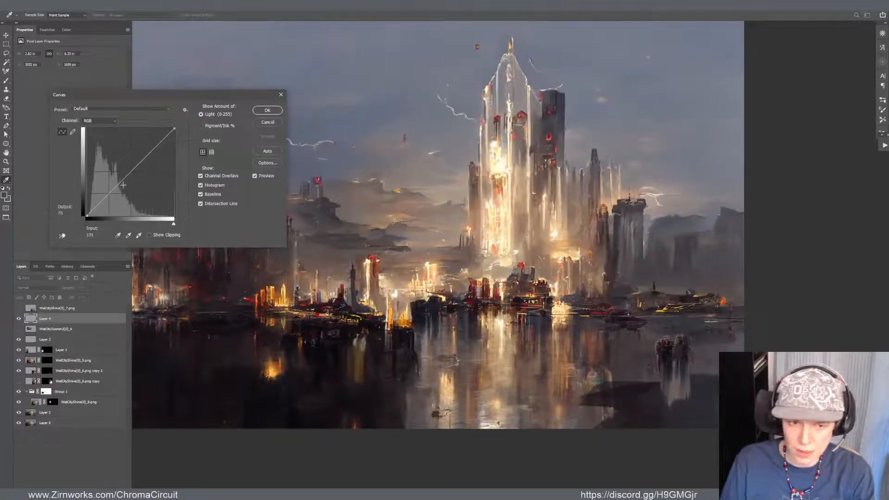
left_click_drag(123, 184, 120, 185)
left_click(263, 110)
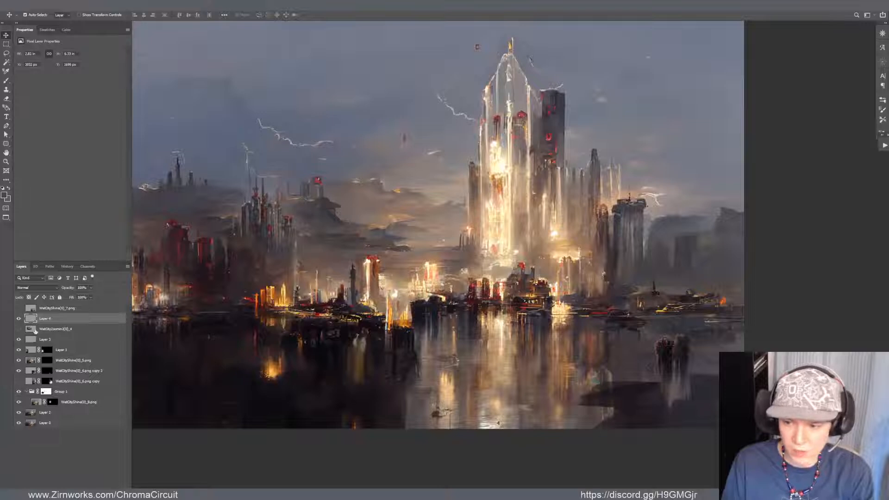
Widen the split of the towers layer's This Layer highlight range in Blend If to fade its lighter tones
double_click(33, 319)
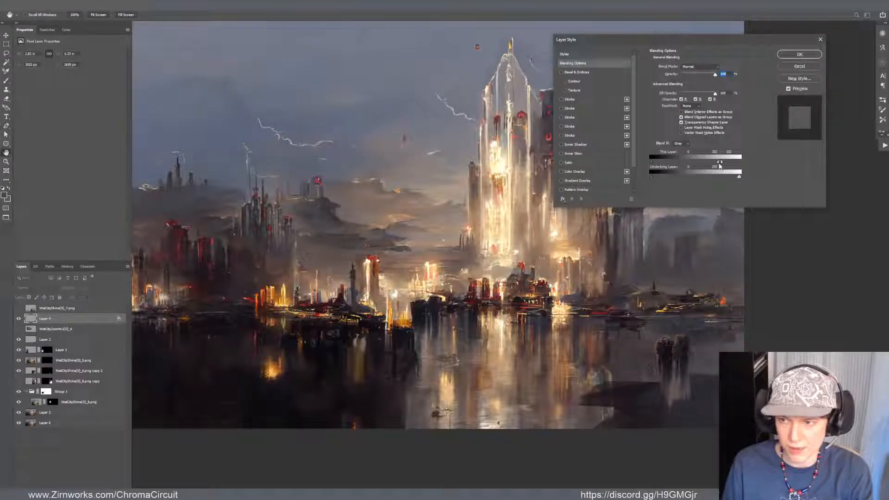
left_click_drag(685, 162, 665, 162)
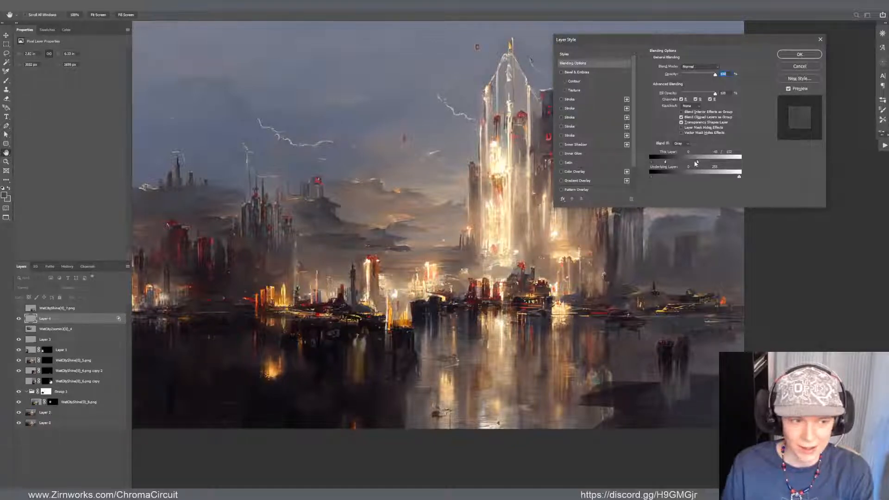
left_click(799, 55)
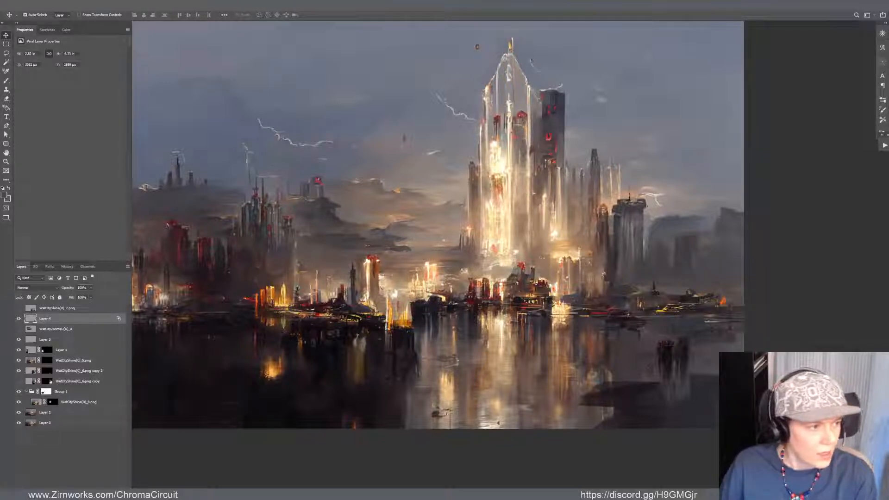
Distort the towers layer with Free Transform, widening and slanting it into a low foreground rock shape in the lower-right corner
left_click(616, 254)
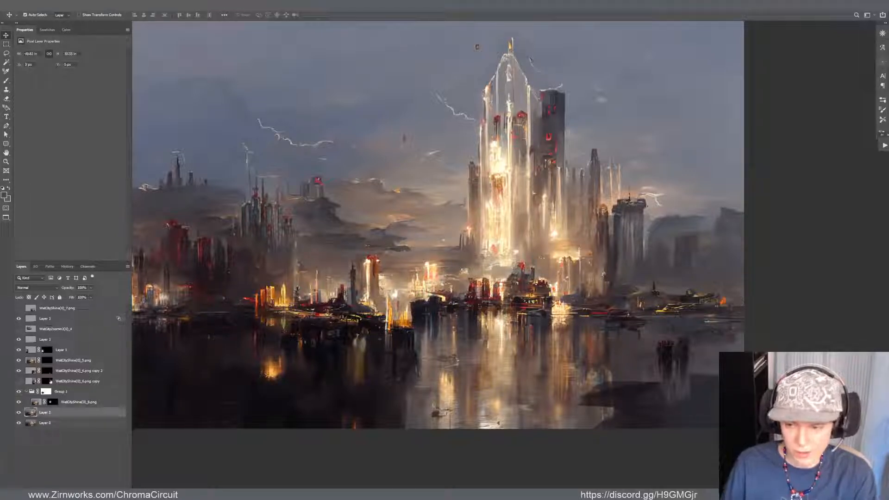
left_click(668, 343)
scroll(658, 353, "down", 1)
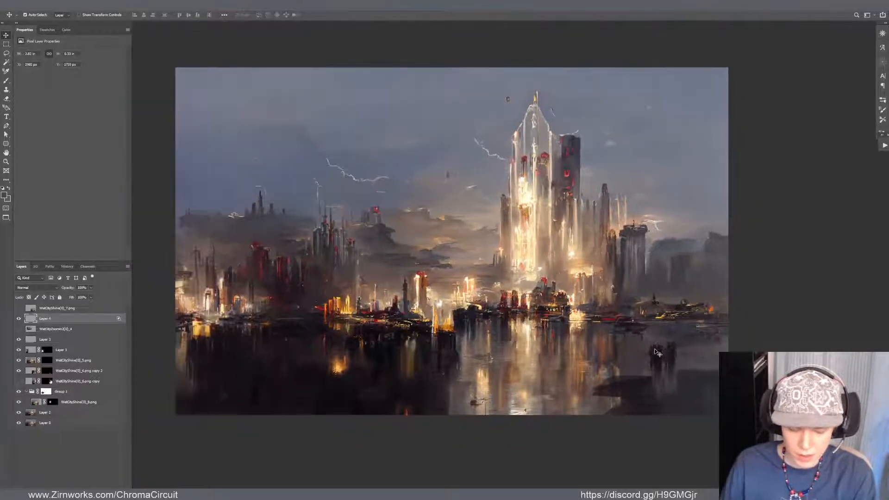
key("ctrl+t")
left_click_drag(683, 374, 711, 375)
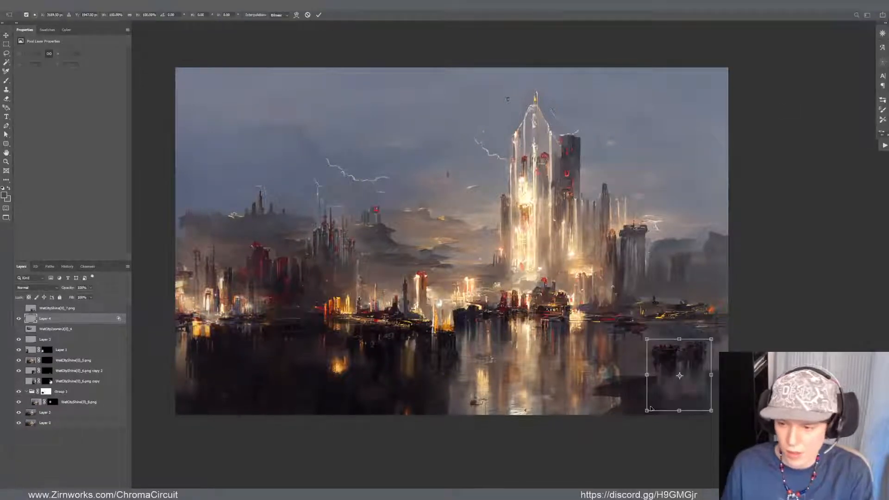
left_click_drag(647, 409, 560, 454)
left_click_drag(711, 411, 726, 452)
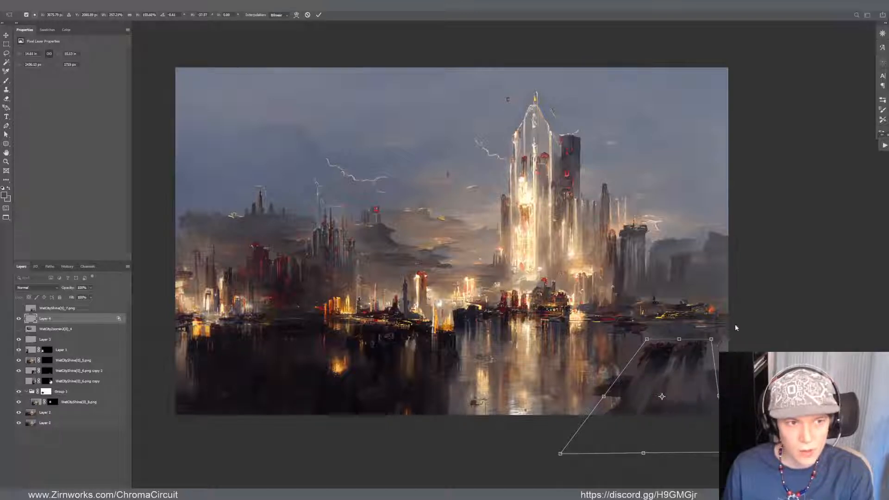
left_click_drag(711, 339, 730, 351)
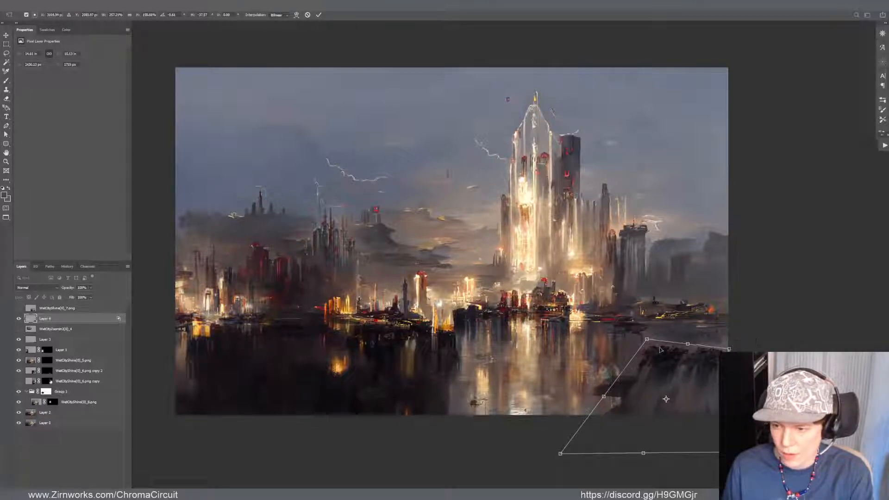
left_click_drag(646, 339, 648, 365)
left_click_drag(729, 349, 743, 365)
left_click_drag(713, 390, 712, 391)
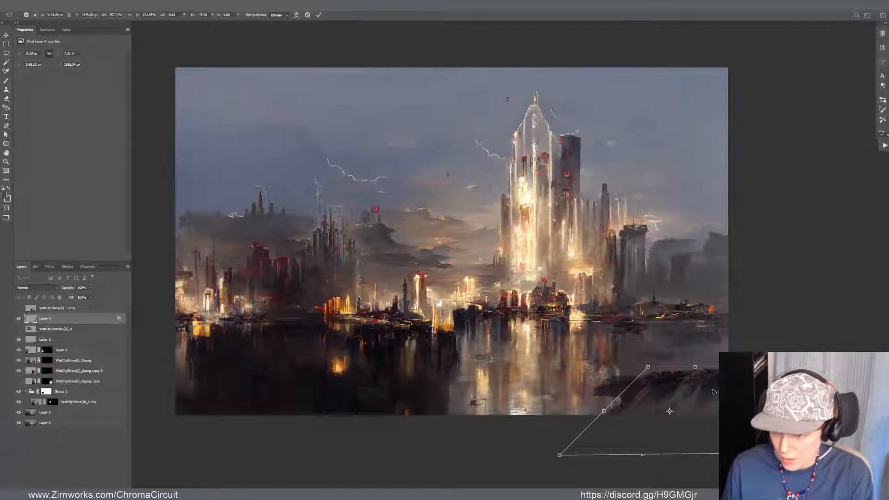
Stretch the distorted foreground shape well beyond the canvas's lower and right edges, apply the transform and nudge it slightly down
left_click_drag(558, 454, 480, 482)
left_click_drag(698, 369, 645, 257)
left_click_drag(671, 341, 655, 430)
left_click_drag(688, 255, 694, 251)
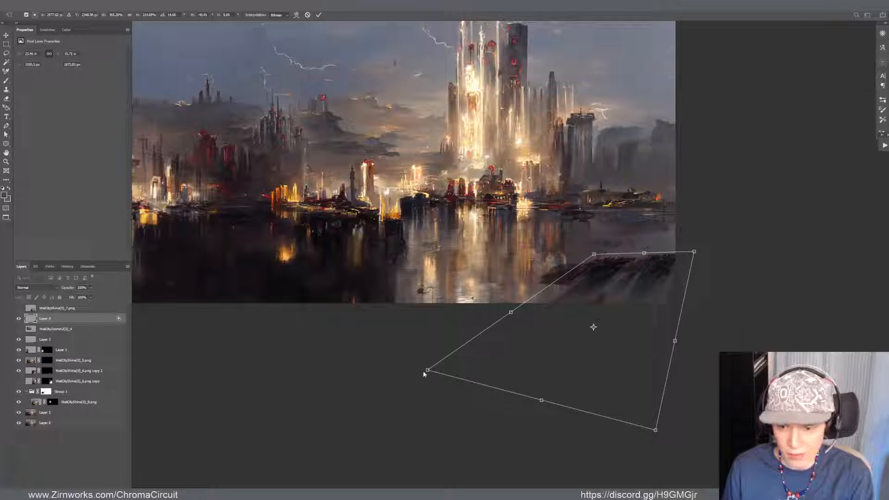
left_click_drag(426, 370, 266, 434)
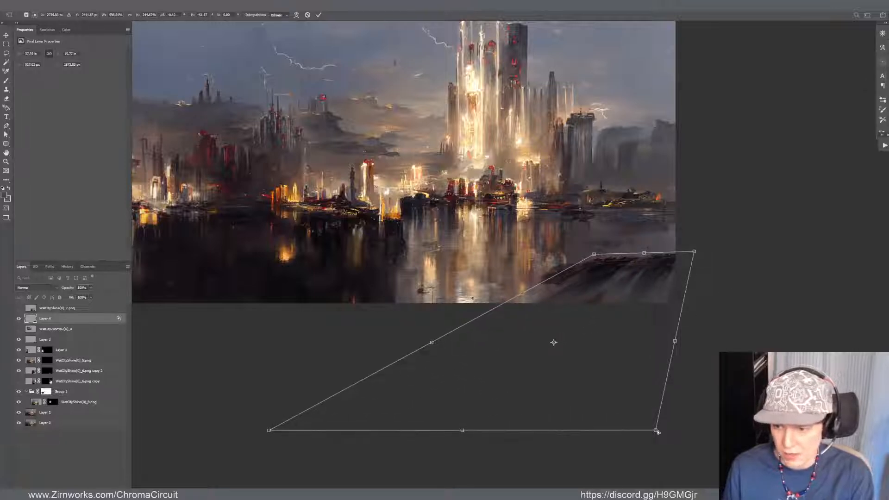
left_click_drag(655, 430, 696, 428)
mouse_move(675, 343)
left_mouse_down()
mouse_move(667, 352)
mouse_move(677, 345)
left_mouse_up()
mouse_move(696, 256)
left_mouse_down()
mouse_move(685, 260)
mouse_move(691, 254)
left_mouse_up()
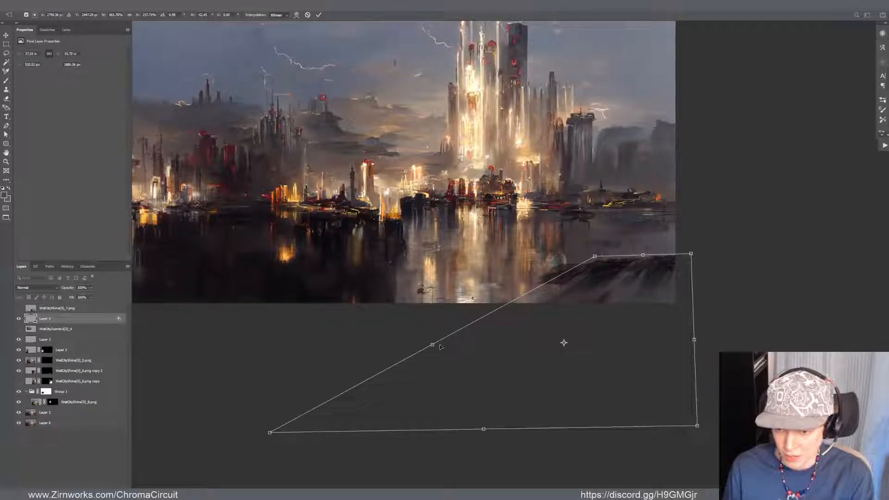
left_click_drag(440, 347, 435, 344)
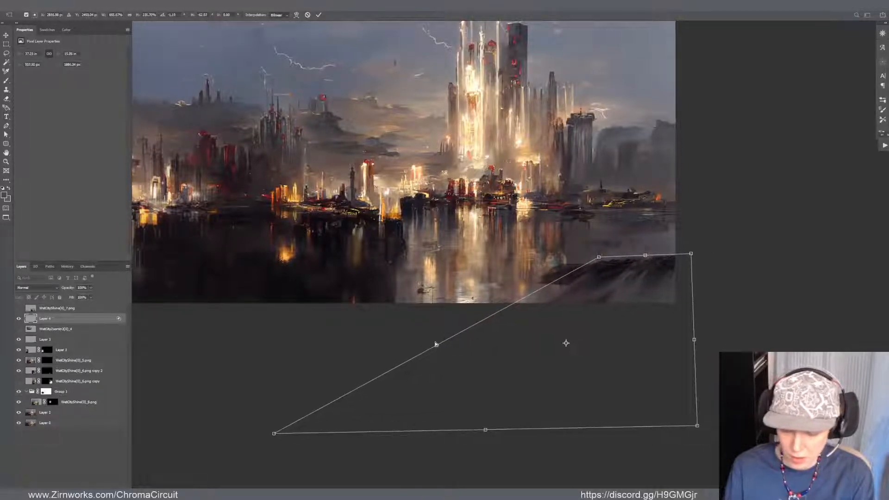
key("Return")
mouse_move(619, 260)
left_mouse_down()
mouse_move(603, 273)
mouse_move(630, 261)
mouse_move(623, 269)
left_mouse_up()
Darken the foreground rock layer with a Curves adjustment, pulling down its midtones and brighter tones
key("ctrl+m")
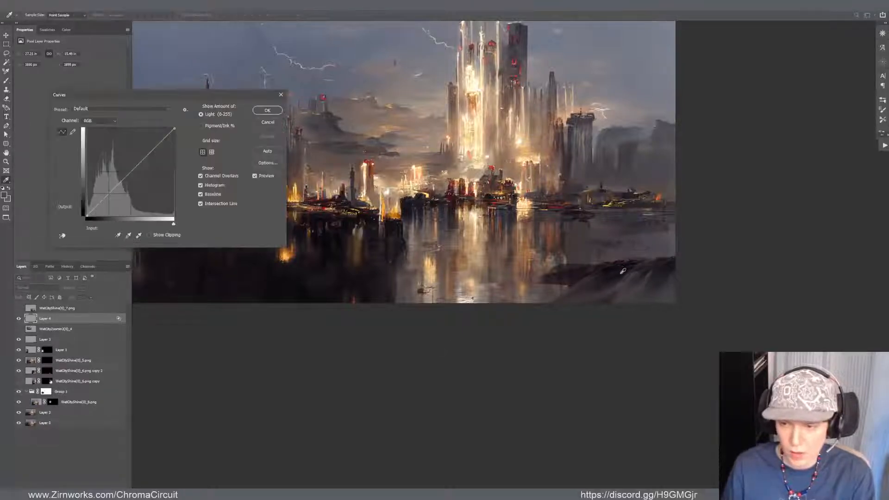
left_click_drag(131, 175, 132, 95)
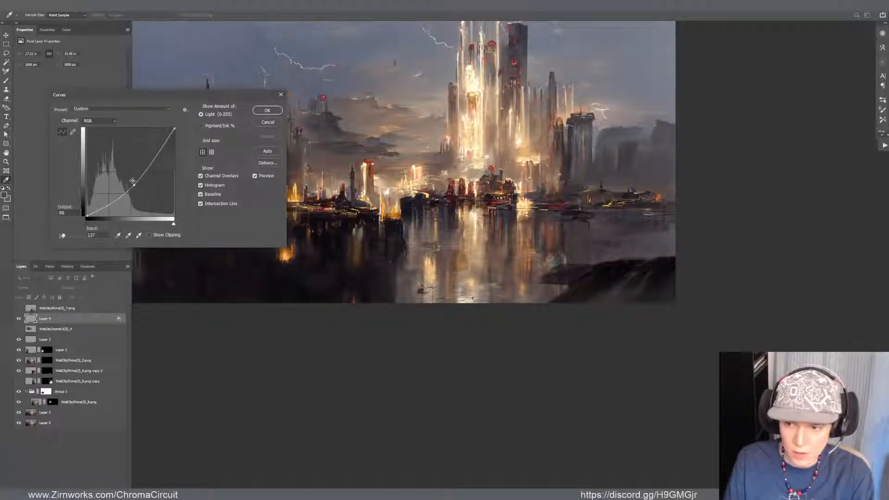
left_click_drag(133, 185, 130, 180)
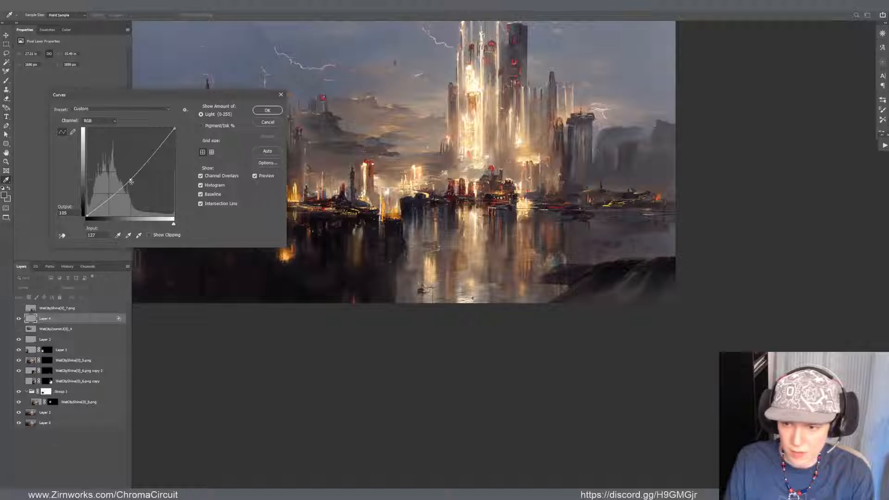
left_click_drag(154, 153, 130, 178)
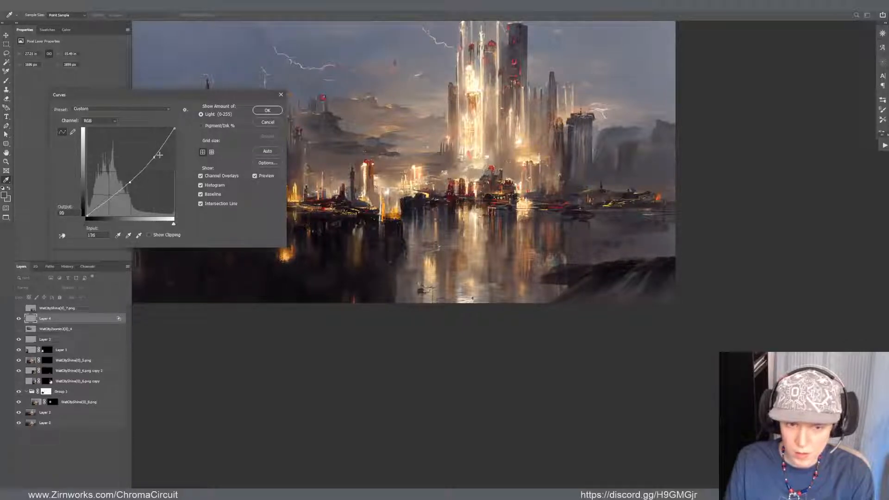
left_click(267, 111)
Warp the foreground rock layer, bulging its right side outward beyond the canvas edge and adjusting the rock's upper contour
key("ctrl+t")
left_click_drag(654, 328, 639, 344)
left_click_drag(579, 266, 584, 260)
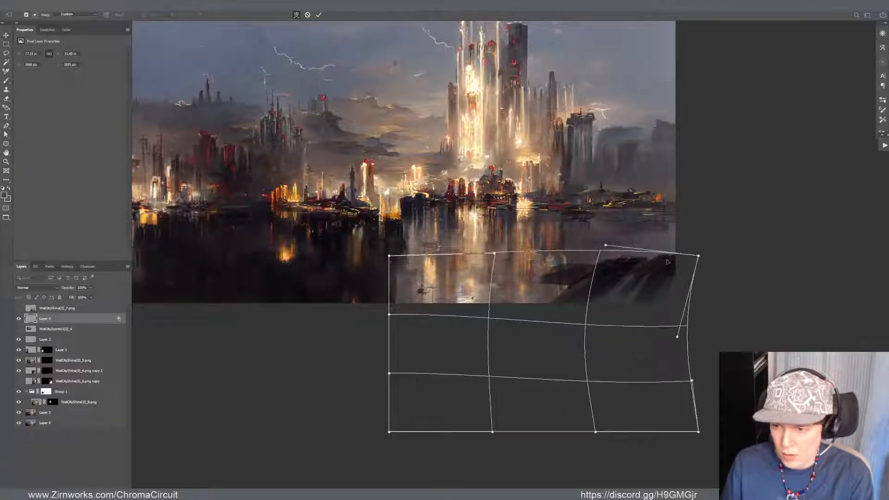
left_click_drag(676, 335, 711, 339)
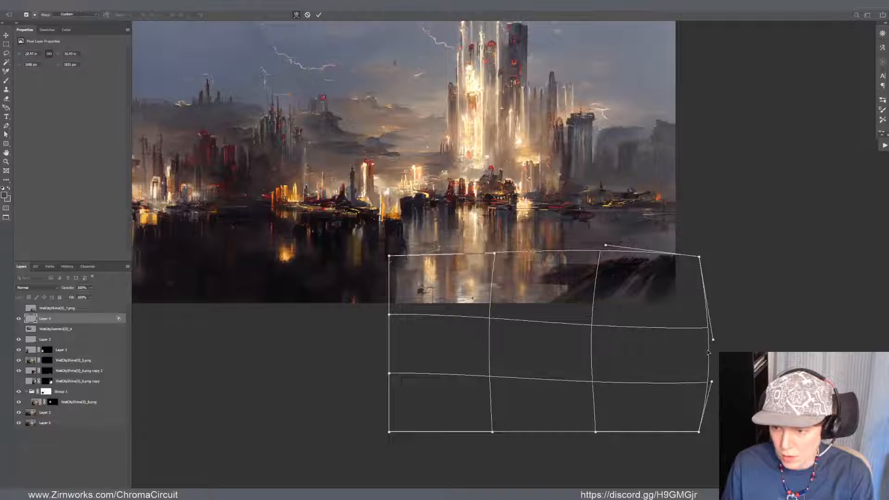
left_click_drag(688, 271, 692, 275)
left_click_drag(582, 273, 579, 272)
key("Return")
Paint dark Mixer Brush strokes over the light streaks on the lower-right foreground rock
scroll(435, 221, "down", 6)
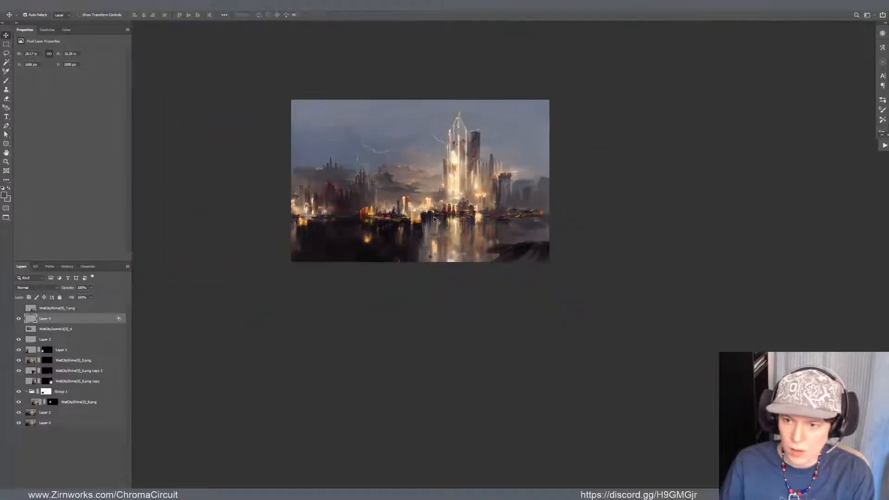
scroll(411, 227, "up", 4)
scroll(576, 172, "up", 3)
left_click_drag(517, 210, 555, 325)
scroll(602, 368, "down", 4)
scroll(604, 372, "down", 1)
scroll(539, 388, "up", 3)
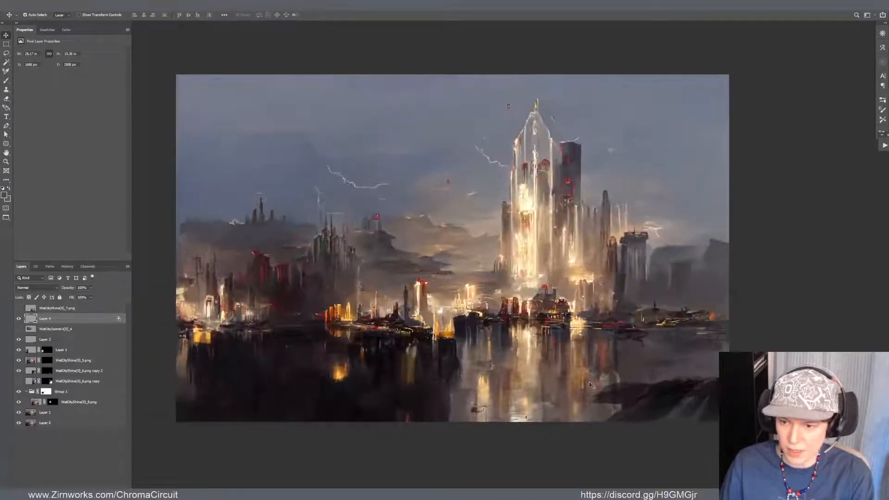
left_click_drag(668, 394, 668, 395)
key("b")
scroll(671, 391, "up", 1)
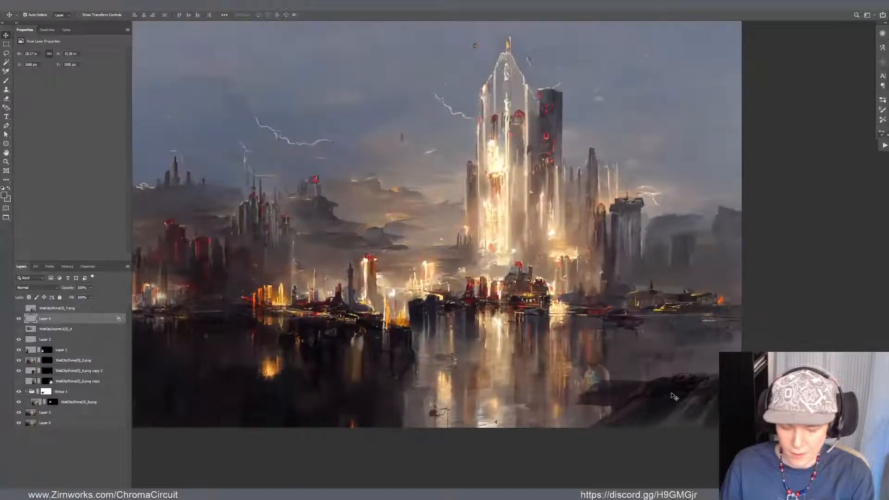
left_click(673, 381, "alt")
mouse_move(673, 396)
left_mouse_down()
mouse_move(618, 394)
mouse_move(620, 384)
left_mouse_up()
left_click(681, 390, "alt")
left_click(677, 396, "alt")
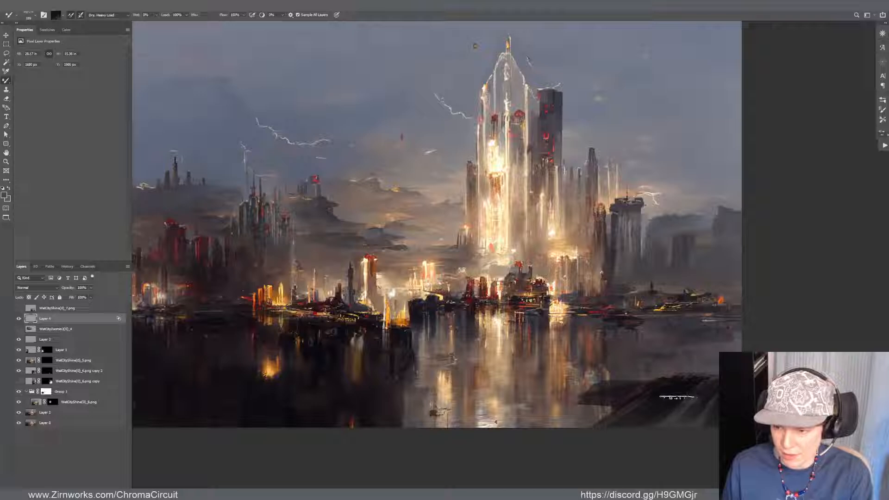
left_click_drag(677, 397, 679, 426)
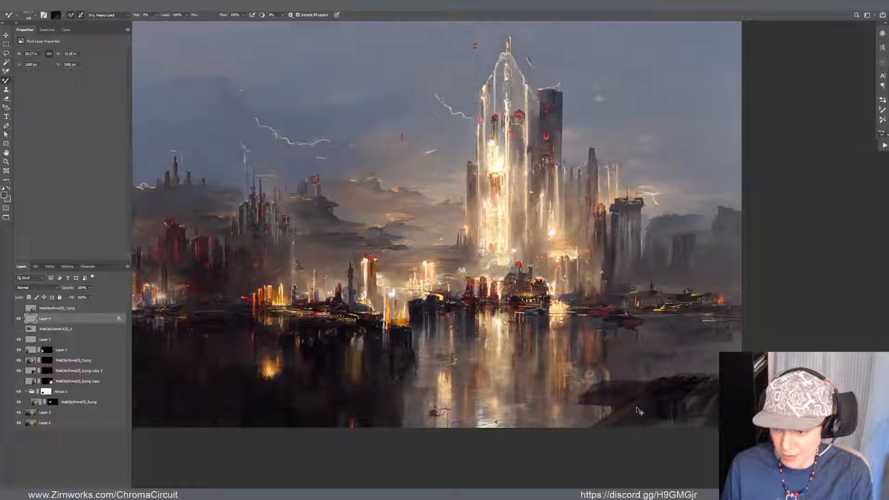
Adjust the Mixer Brush tip and size and paint rough dark texture along the foreground rock's upper edge
right_click(635, 386)
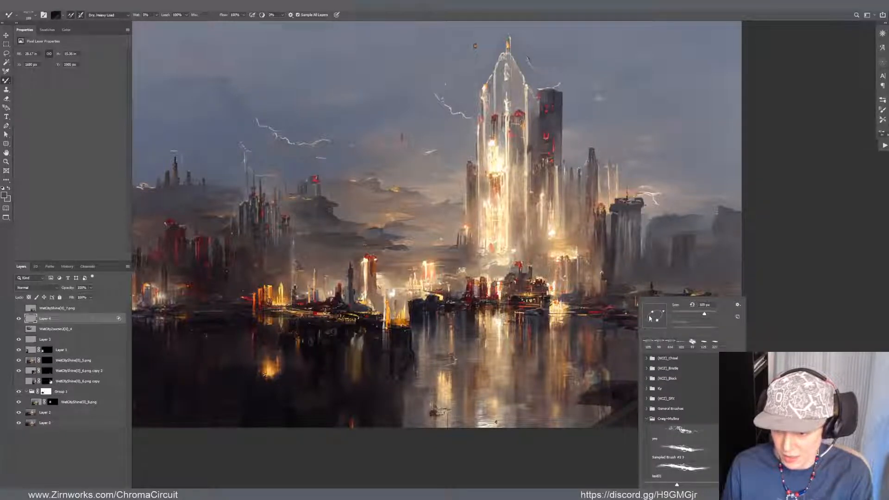
left_click(606, 391)
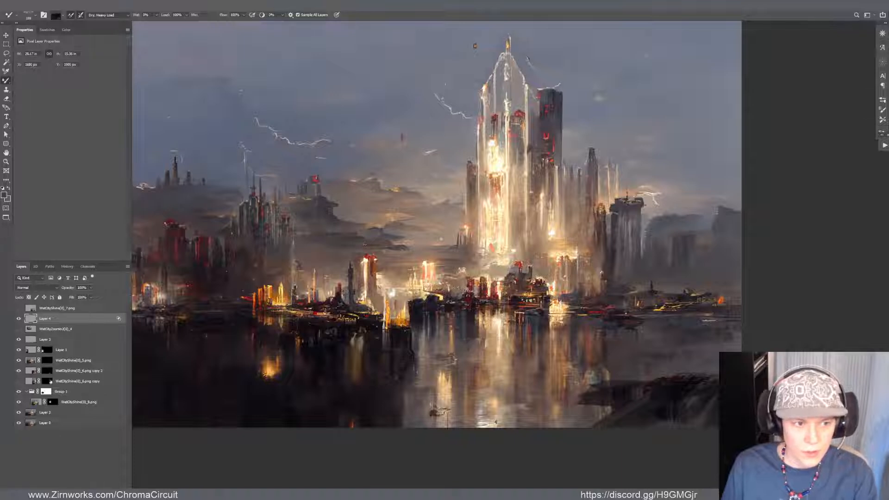
mouse_move(464, 302)
left_mouse_down()
mouse_move(412, 327)
mouse_move(373, 317)
left_mouse_up()
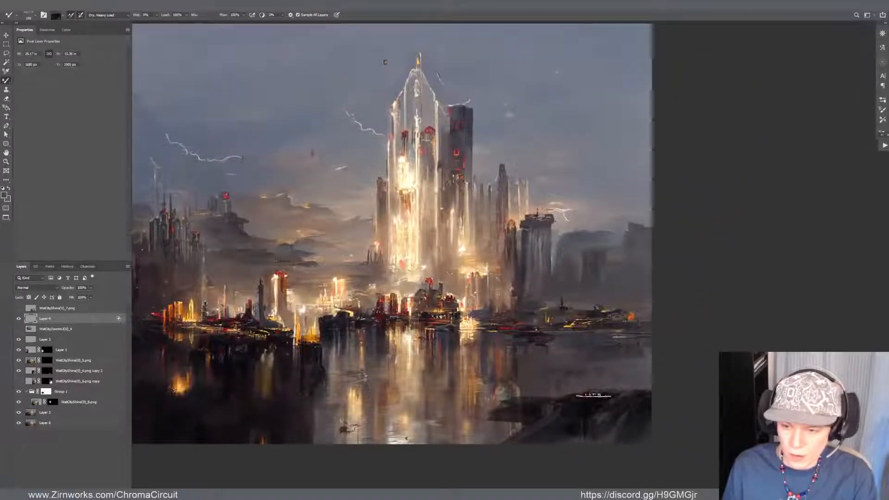
left_click(569, 395, "alt")
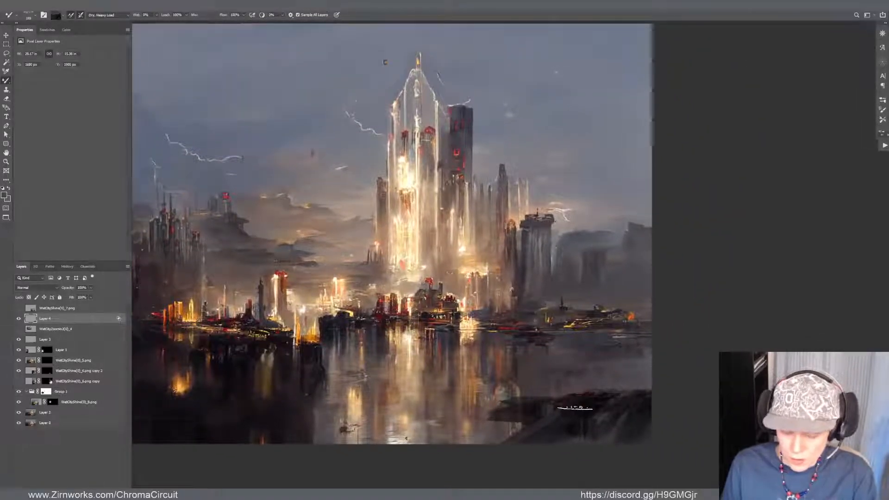
key("bracketleft")
key("bracketleft")
key("bracketleft")
key("bracketleft")
key("bracketleft")
key("bracketleft")
key("bracketleft")
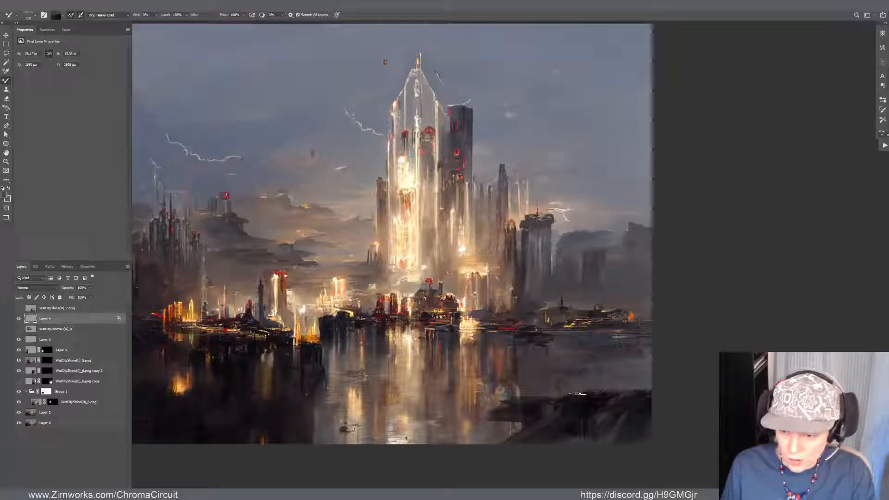
right_click(578, 397)
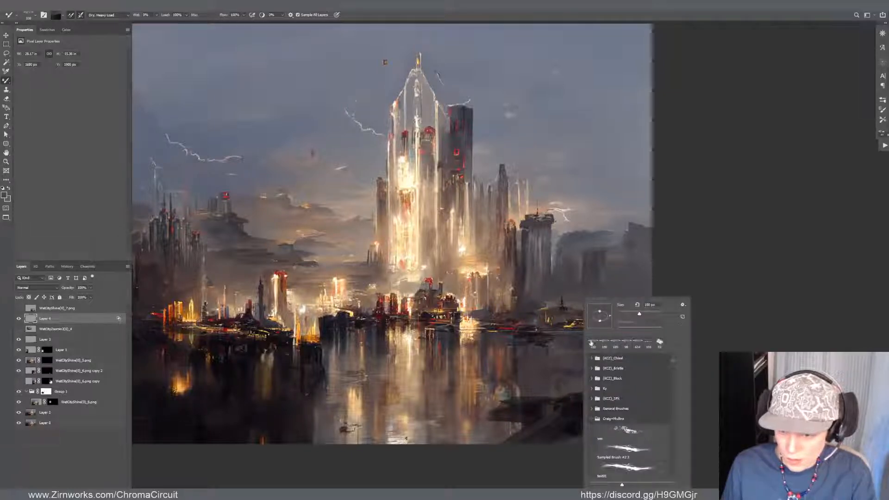
double_click(591, 343)
mouse_move(574, 395)
left_mouse_down()
mouse_move(577, 388)
mouse_move(582, 399)
mouse_move(592, 395)
left_mouse_up()
left_click(587, 395, "alt")
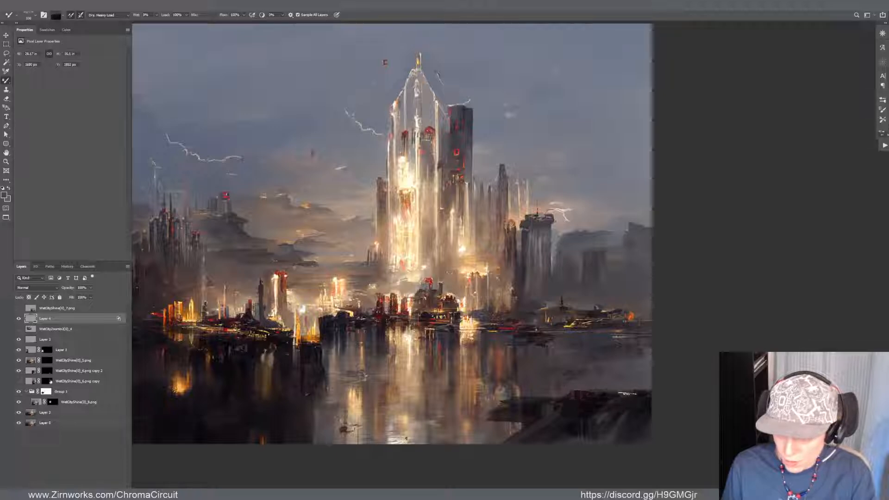
right_click(626, 395)
left_click(621, 400)
left_click(628, 397, "alt")
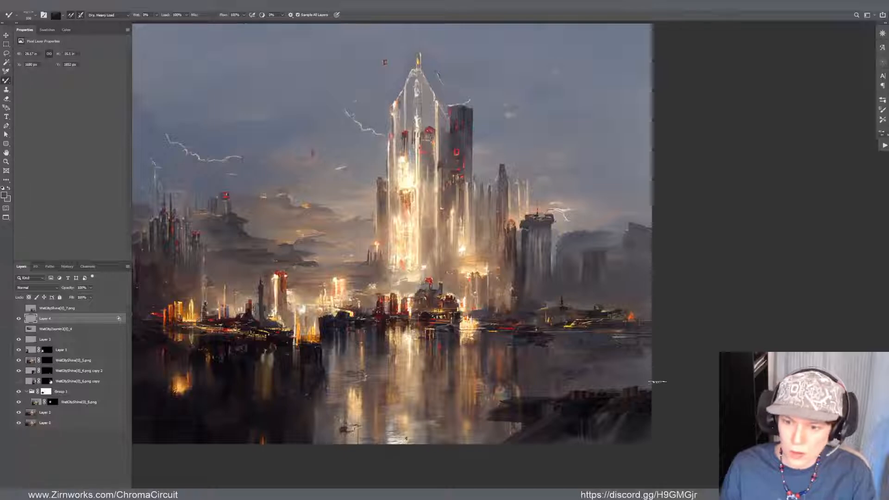
Scale the foreground rock layer up to about 113% with Free Transform and shift it down in the lower-right corner
scroll(402, 282, "down", 9)
scroll(428, 305, "up", 3)
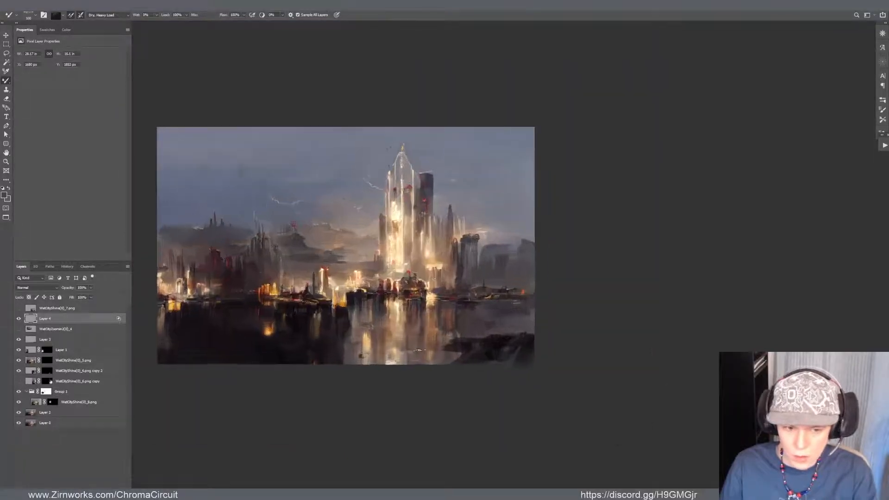
scroll(419, 350, "up", 1)
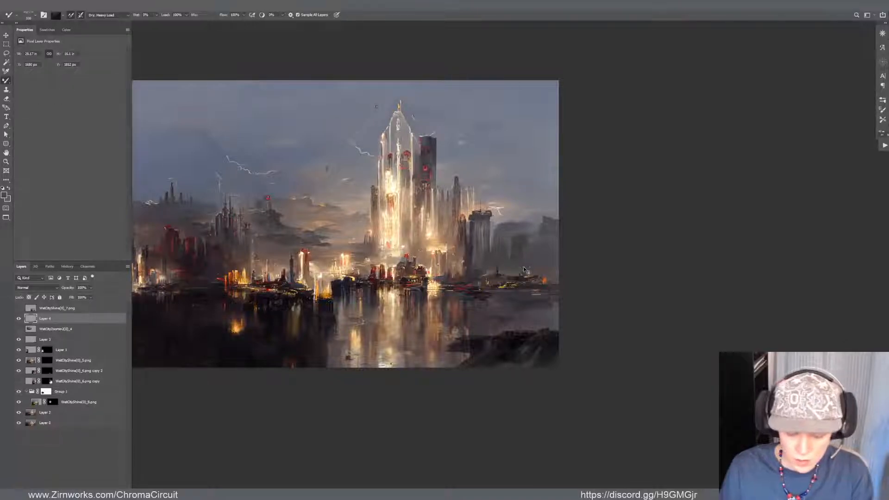
key("ctrl+t")
left_click_drag(316, 320, 287, 302)
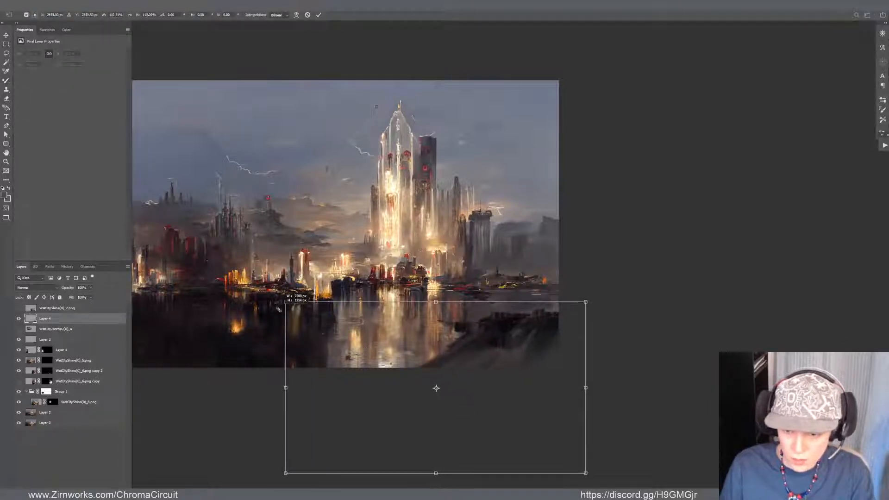
mouse_move(426, 346)
left_mouse_down()
mouse_move(466, 369)
mouse_move(425, 359)
left_mouse_up()
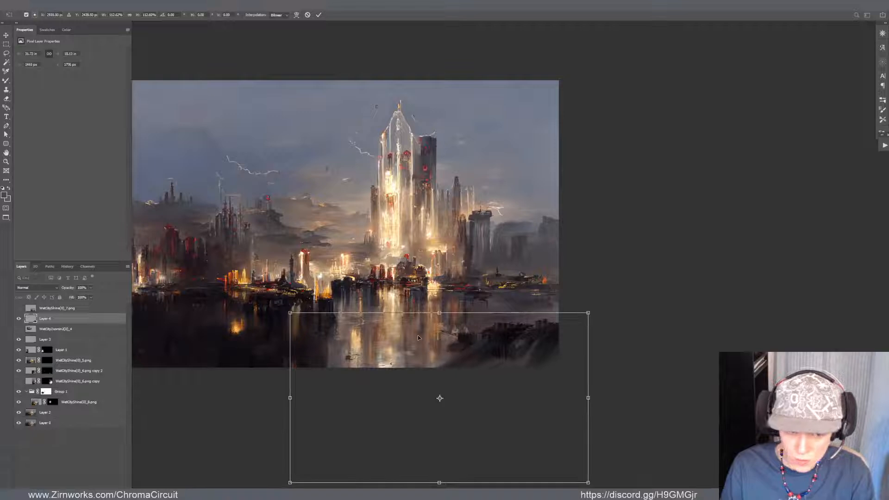
key("Return")
Move the rock layer below the hidden zoomed-in image layer and group it with the layer beneath
left_click_drag(69, 320, 67, 333)
left_click(55, 341, "shift")
key("ctrl+g")
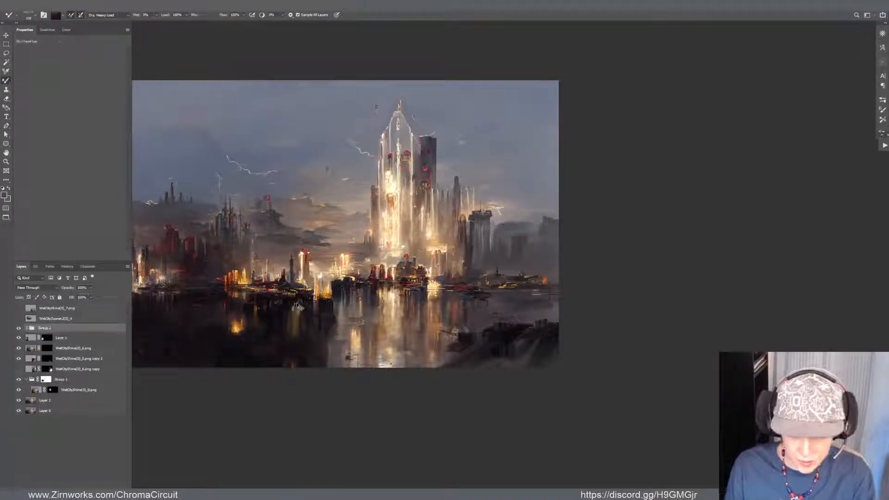
Skew the new foreground group very slightly with Free Transform and nudge it left and down
key("ctrl+t")
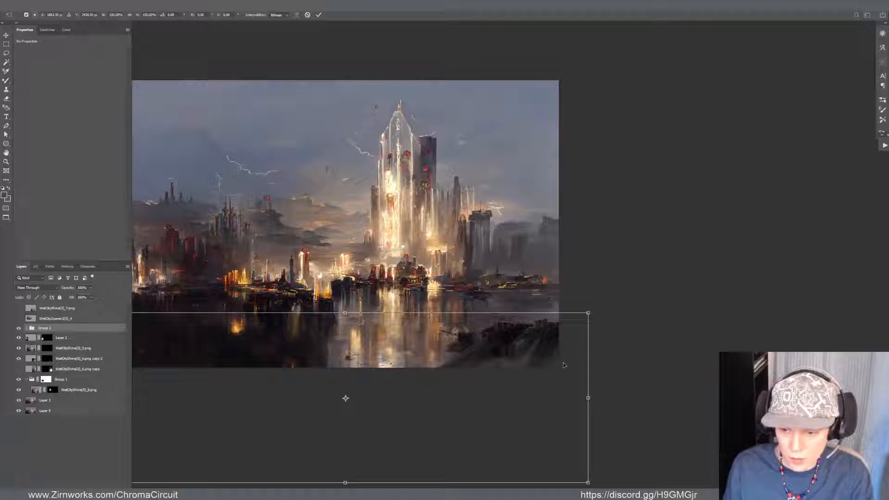
key("Escape")
key("ctrl+t")
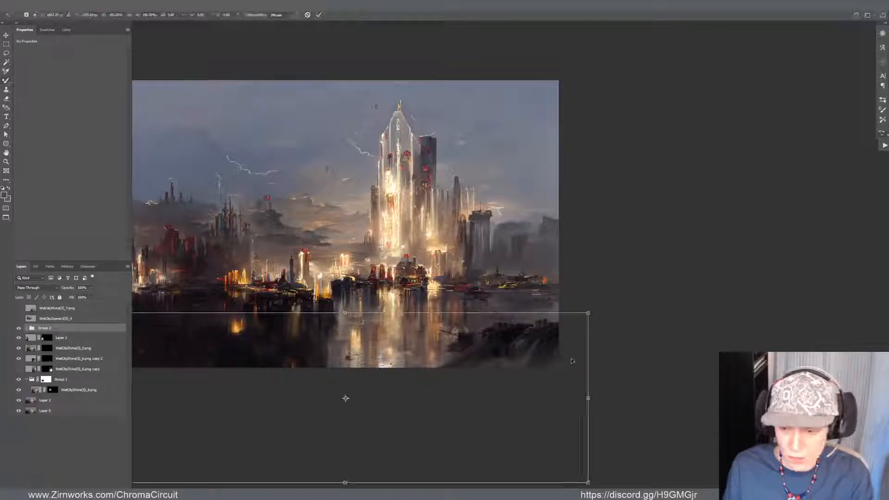
left_click_drag(588, 312, 587, 316)
left_click_drag(533, 390, 526, 392)
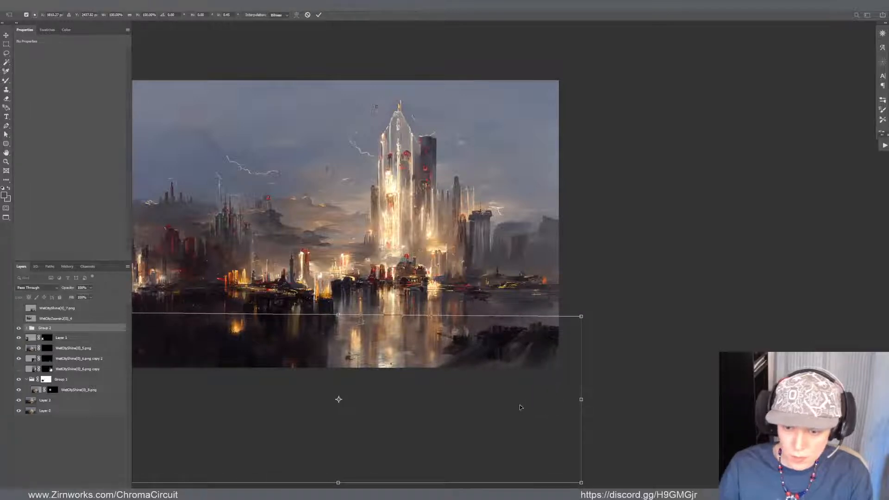
scroll(477, 457, "down", 3)
scroll(412, 419, "up", 1)
key("Return")
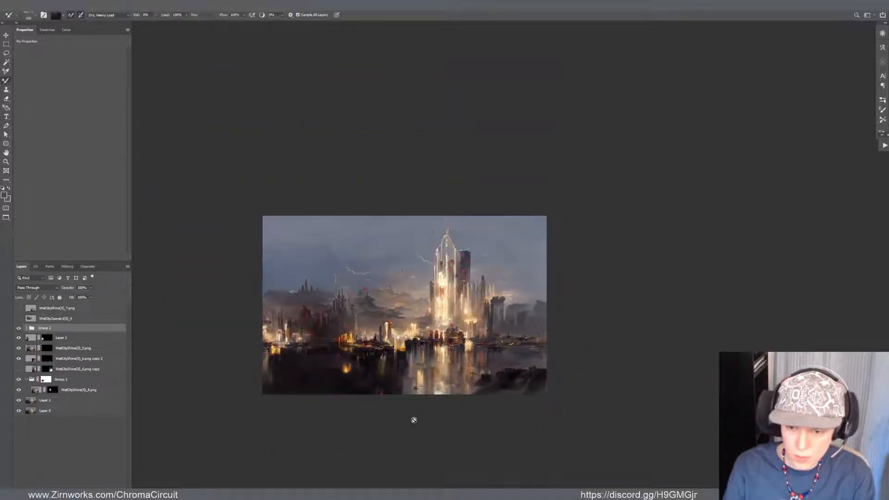
Select the rock layer inside the group and paint dark Mixer Brush and Brush strokes over the rock's lower-left slope
scroll(476, 378, "up", 5)
scroll(450, 451, "down", 1)
scroll(551, 397, "up", 1)
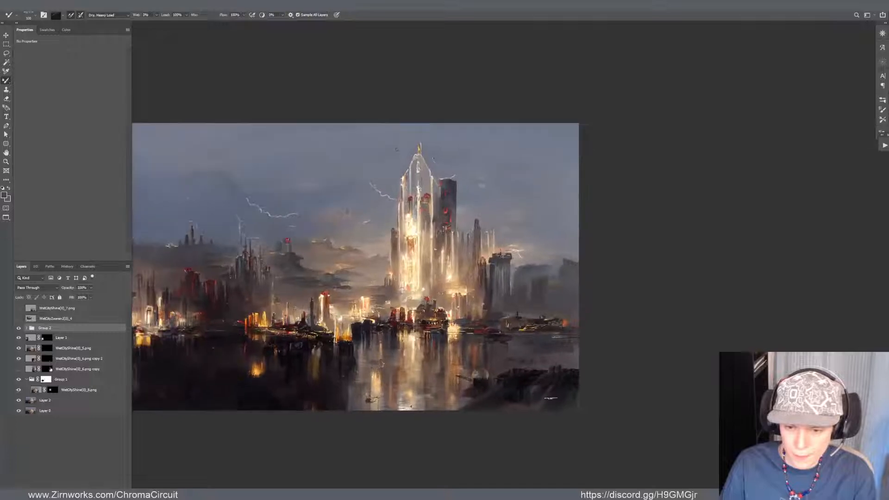
left_click(514, 384)
key("Return")
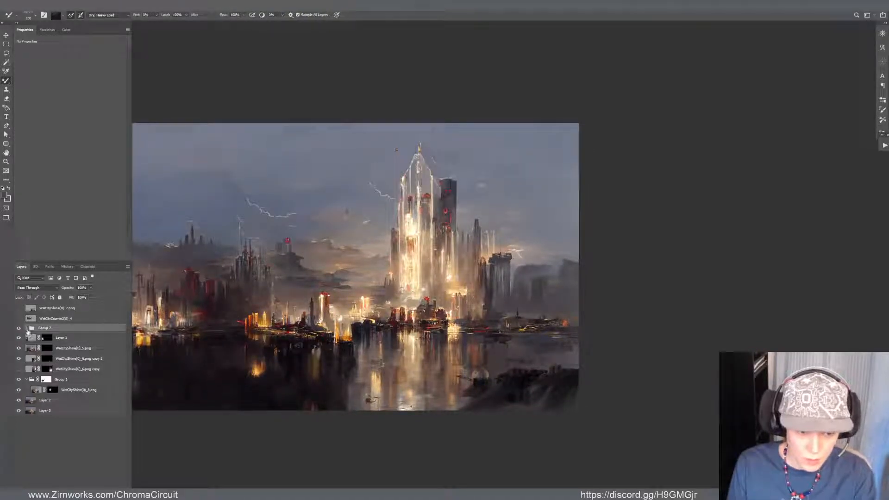
left_click(26, 328)
left_click(51, 337)
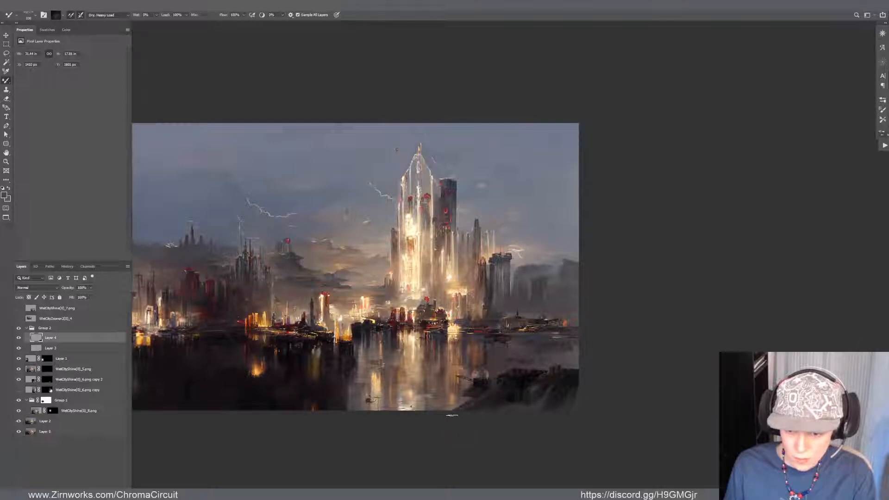
key("ctrl+z")
left_click(515, 381, "alt")
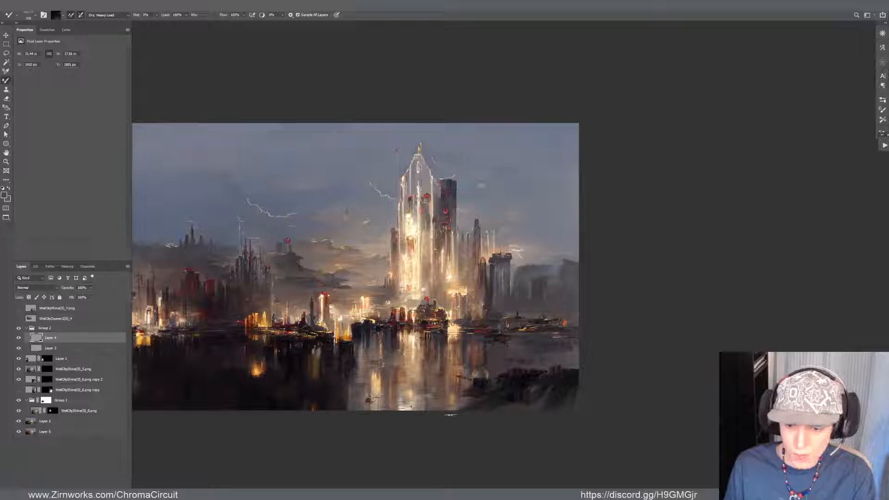
left_click_drag(479, 398, 454, 412)
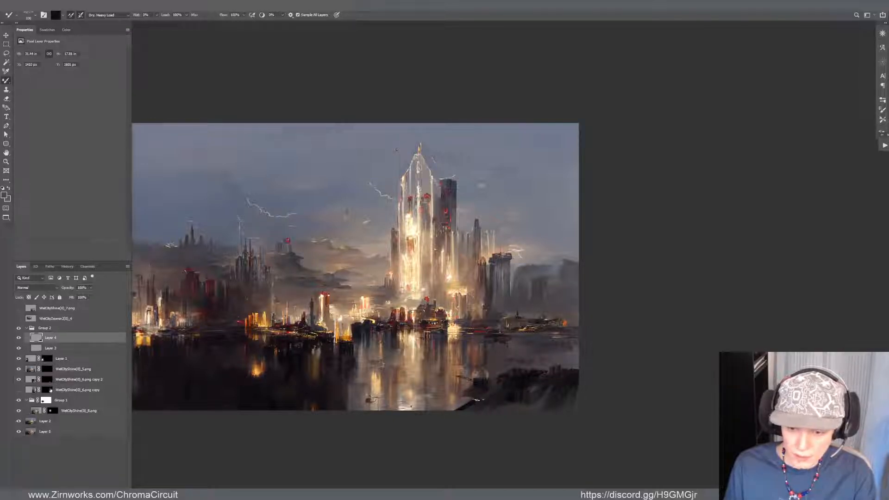
key("shift+b")
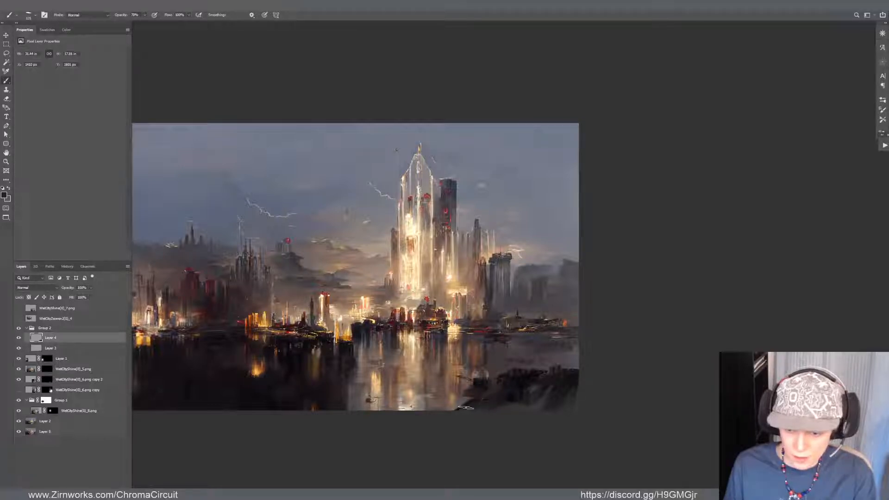
left_click_drag(466, 408, 479, 401)
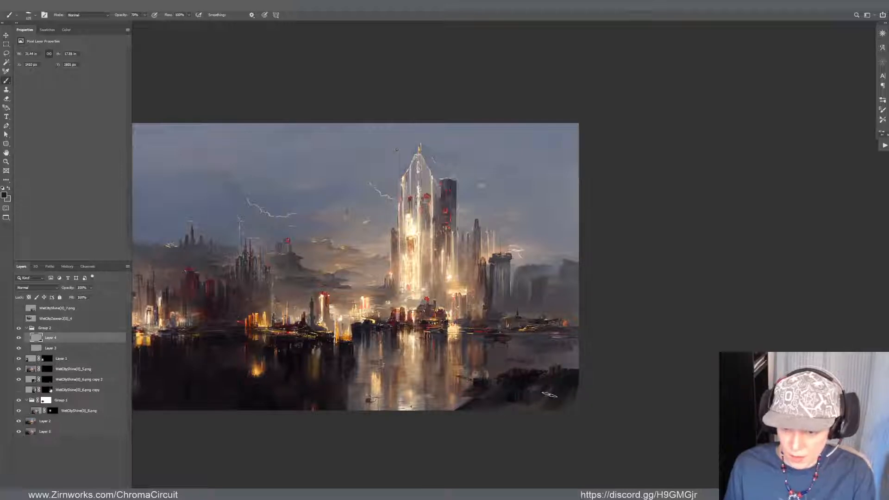
Paint another dark Brush stroke over the right end of the foreground rock
left_click(566, 382, "alt")
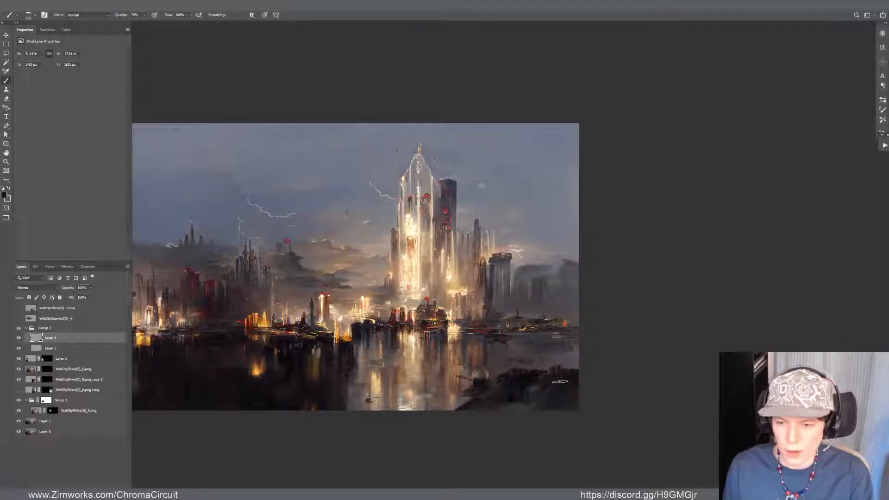
left_click_drag(582, 374, 643, 392)
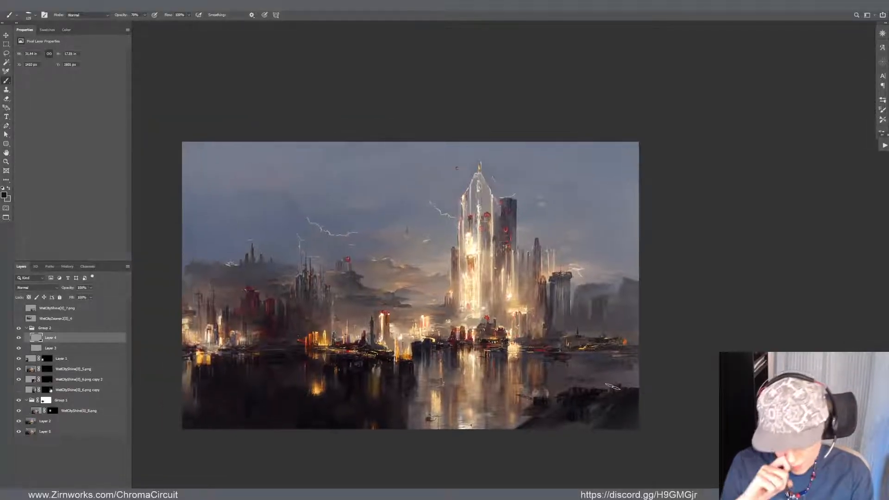
Select the skyline painting layer beneath the groups and brush sampled cloud tones over the low cloud bank left of the main tower
key("v")
left_click(386, 298)
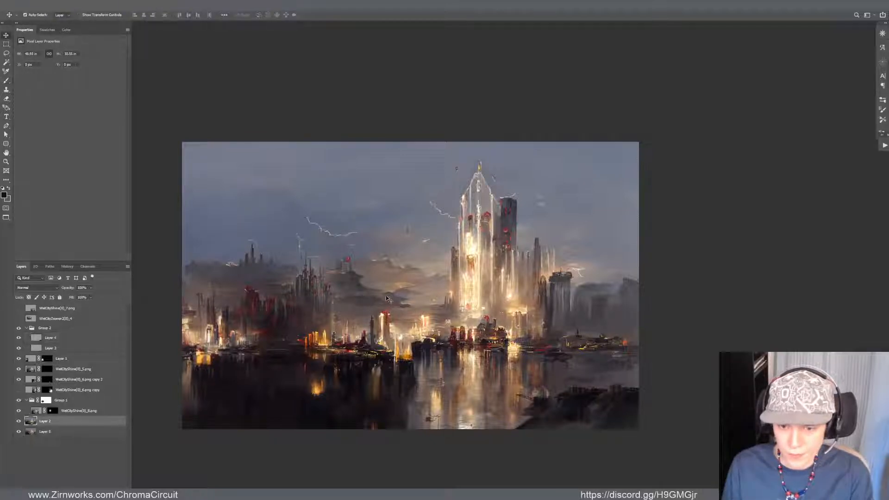
left_click_drag(387, 299, 394, 305)
key("ctrl+z")
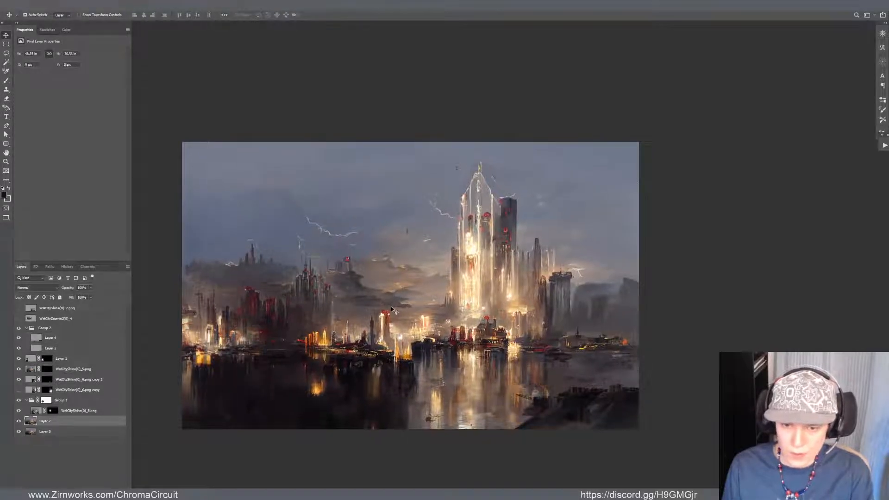
scroll(301, 294, "up", 6)
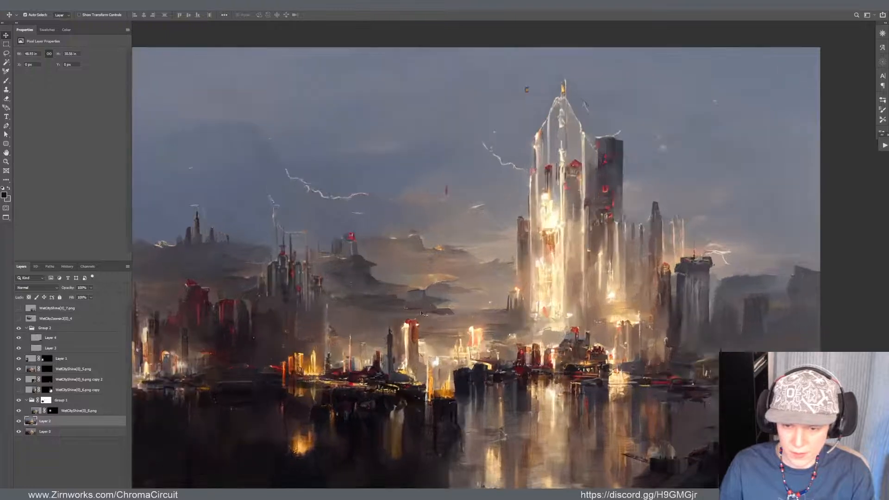
scroll(415, 339, "down", 2)
scroll(418, 343, "down", 1)
scroll(419, 350, "up", 1)
key("b")
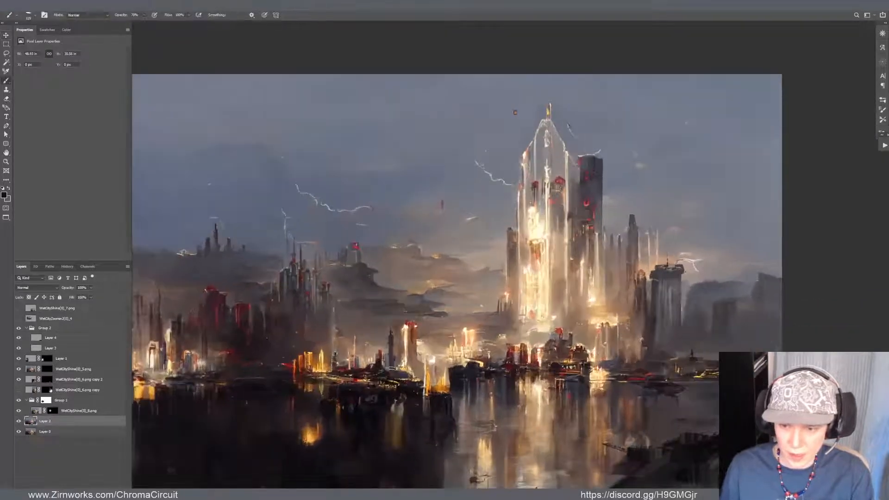
left_click(420, 308, "alt")
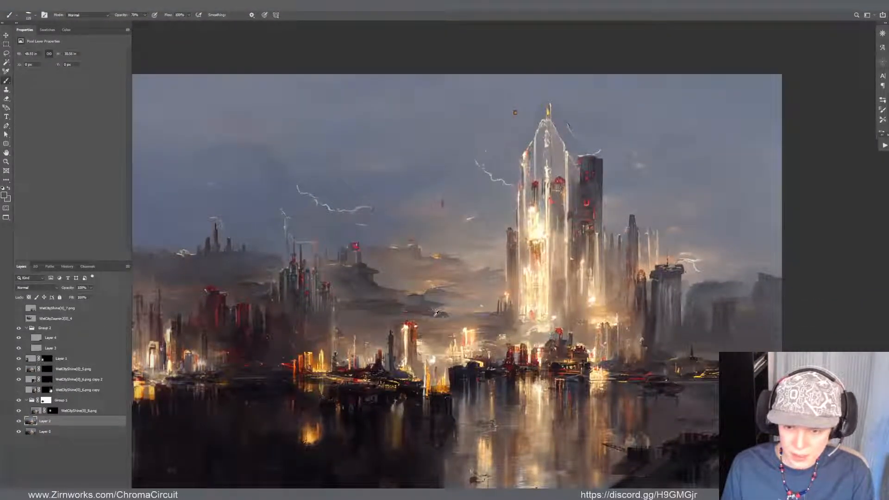
left_click_drag(427, 311, 424, 315)
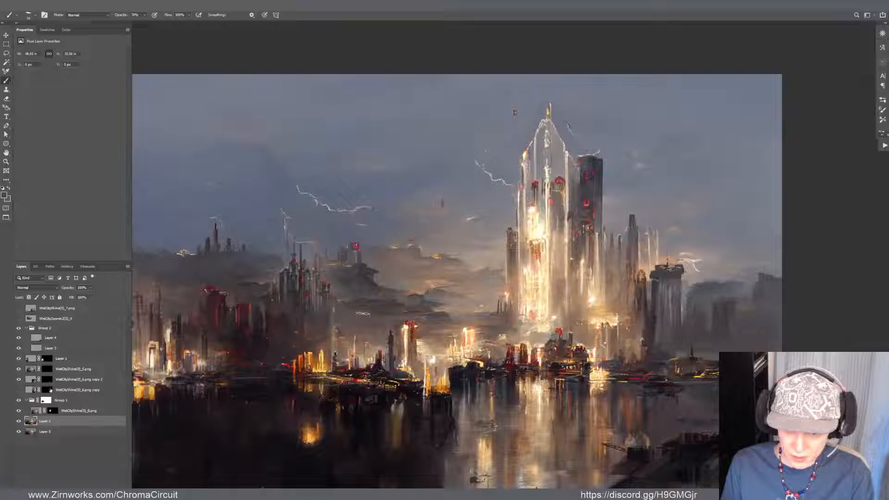
Soften the dark cloud ridge and the haze beneath it, above the central city lights, with further Brush strokes
left_click(366, 289, "alt")
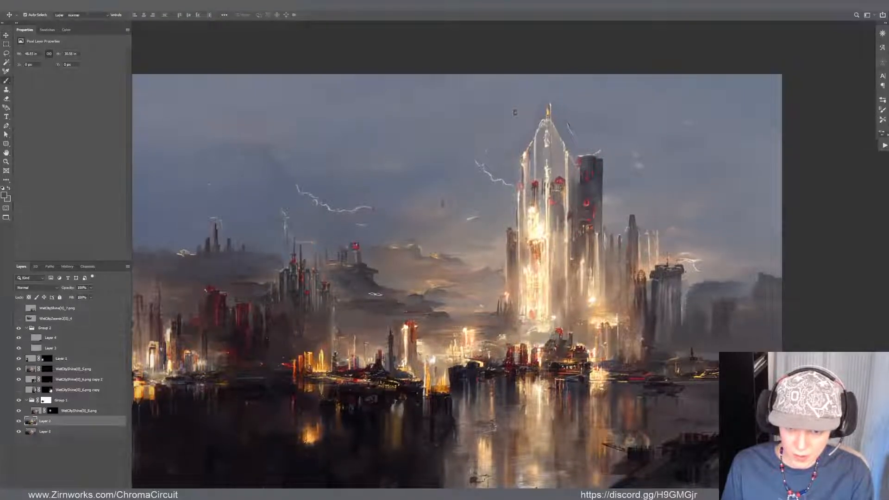
left_click(372, 282, "alt")
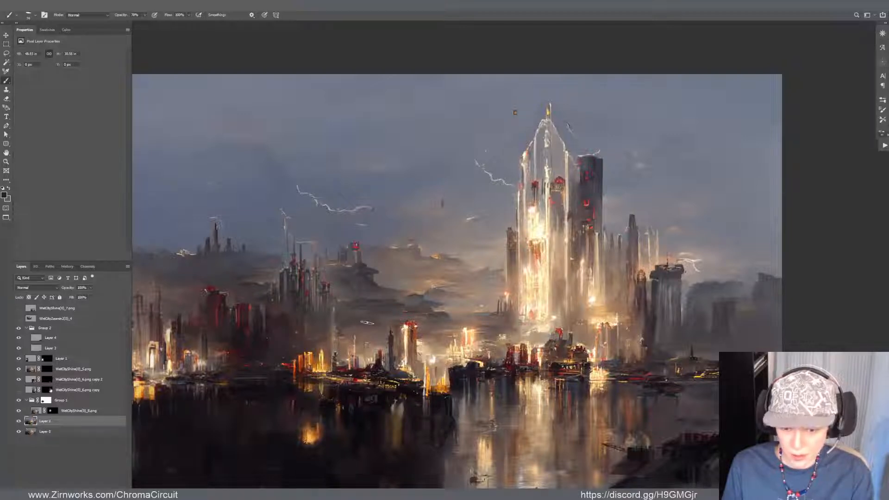
left_click(388, 320, "alt")
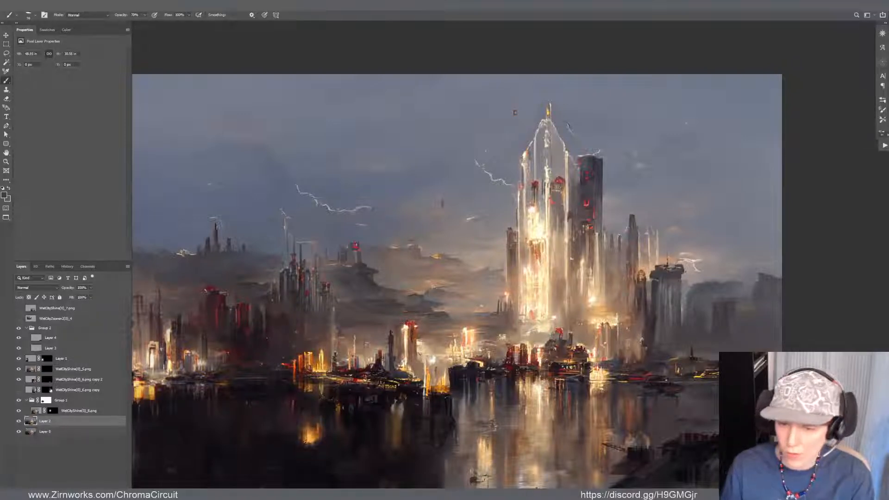
Reselect the rock layer and streak Mixer Brush strokes across the foreground rock's lower slope
mouse_move(482, 320)
left_mouse_down()
mouse_move(509, 246)
mouse_move(502, 267)
left_mouse_up()
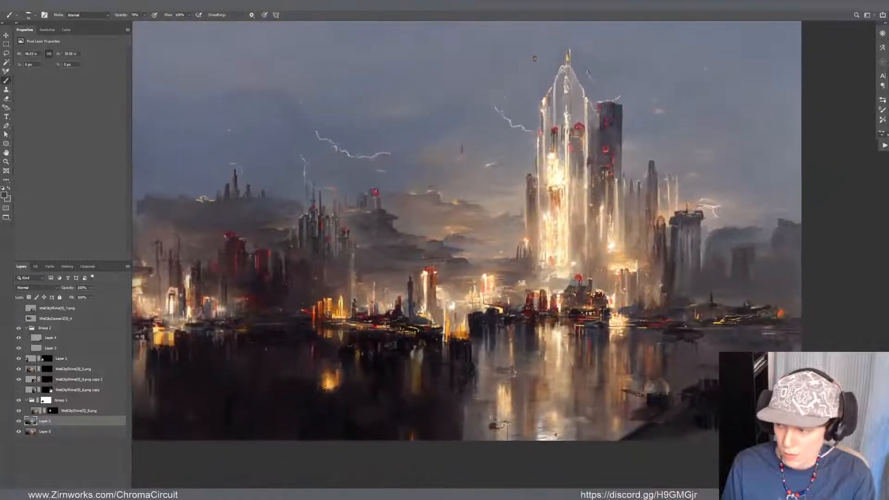
left_click_drag(511, 311, 295, 320)
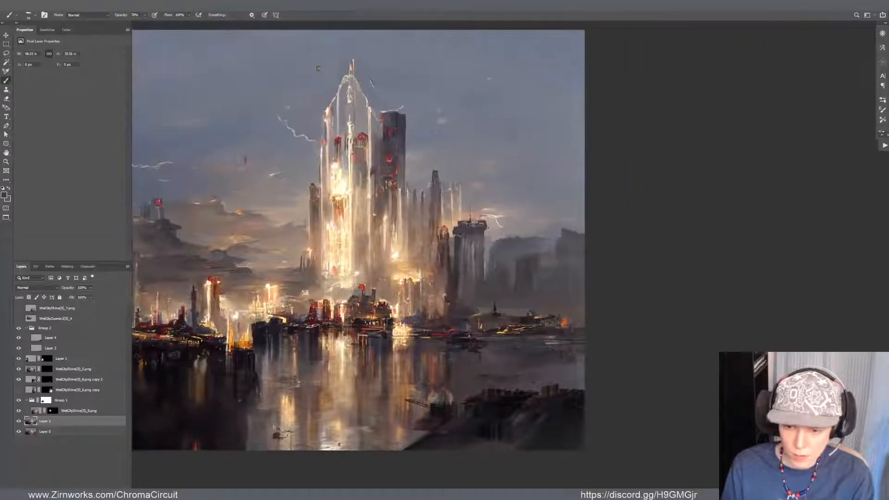
left_click(521, 431, "alt")
key("shift+b")
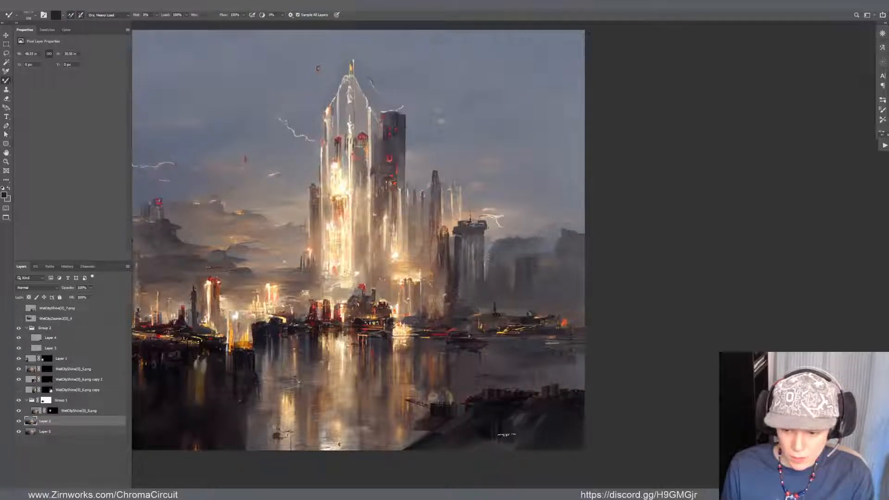
key("v")
left_click_drag(514, 440, 513, 435)
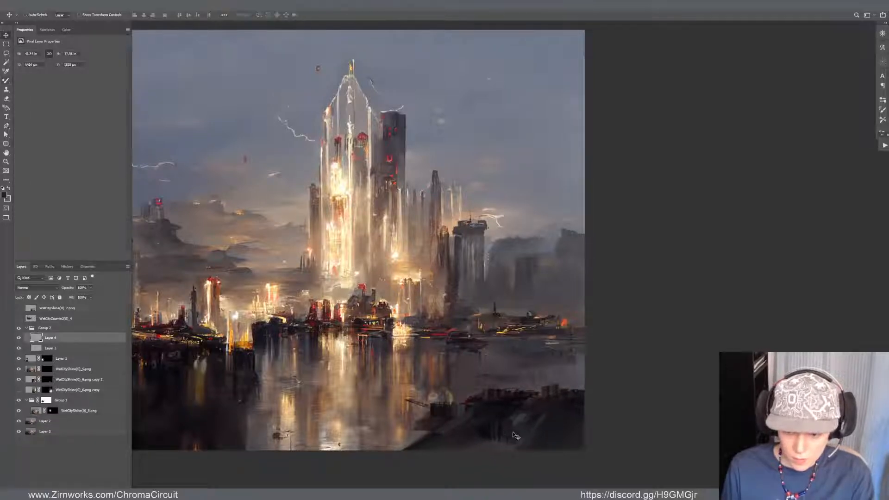
key("b")
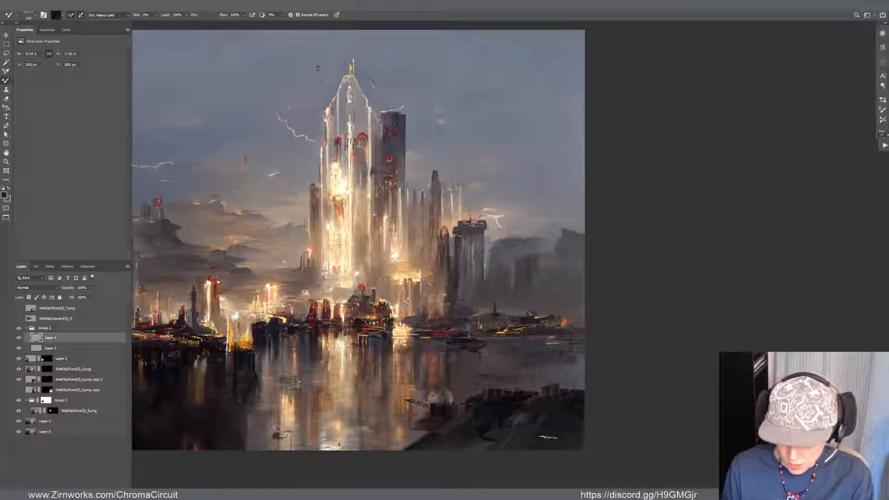
Paint sampled dark tones with the Brush over the rock's left and middle slope to blend the streaks
key("shift+b")
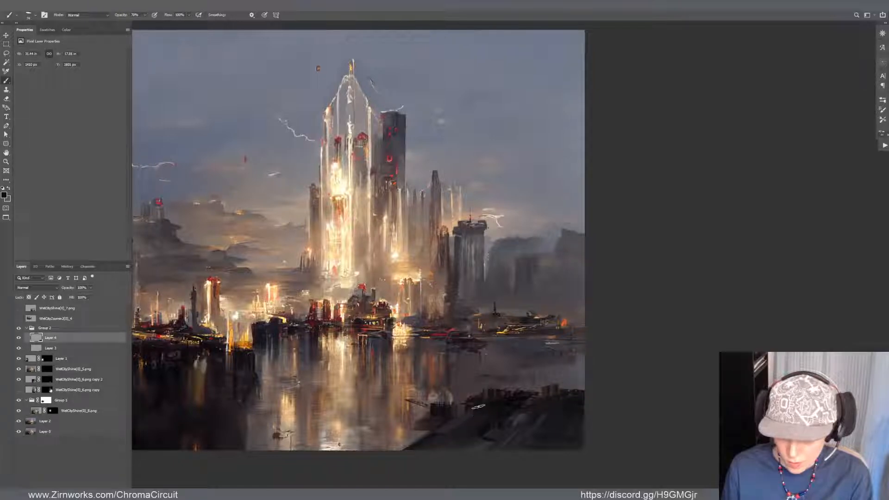
left_click(487, 419, "alt")
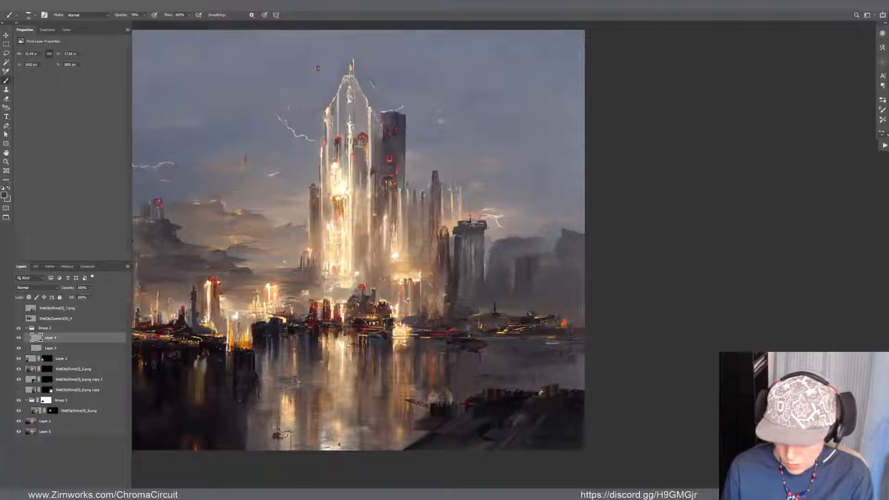
left_click(514, 401, "alt")
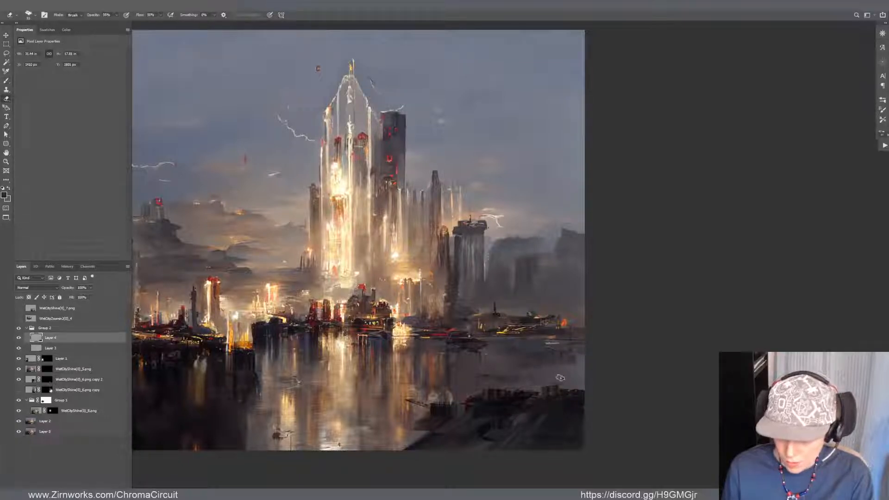
Lasso the thin slanted spar off the foreground rock's left tip and rotate it level with Free Transform
key("ctrl+space")
mouse_move(553, 387)
left_mouse_down()
mouse_move(574, 396)
mouse_move(532, 379)
mouse_move(525, 385)
mouse_move(580, 372)
mouse_move(570, 384)
mouse_move(585, 369)
left_mouse_up()
key("space")
key("v")
key("space")
key("l")
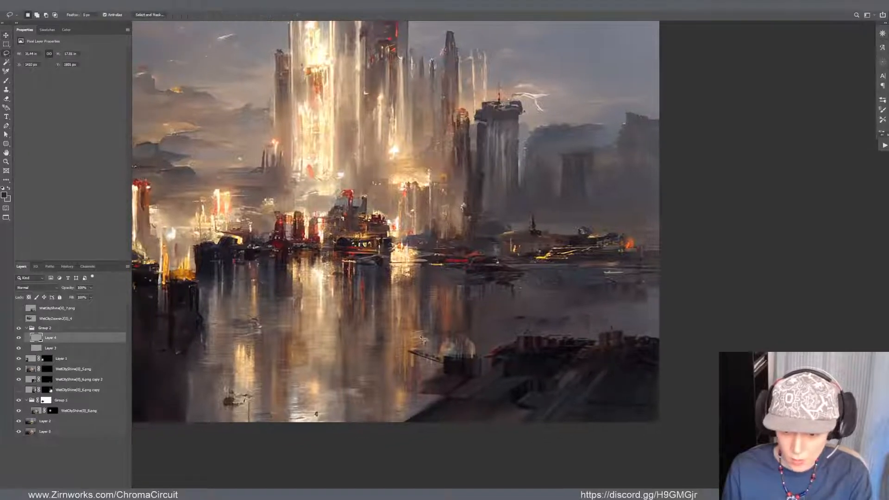
mouse_move(421, 337)
left_mouse_down()
mouse_move(396, 352)
mouse_move(428, 366)
left_mouse_up()
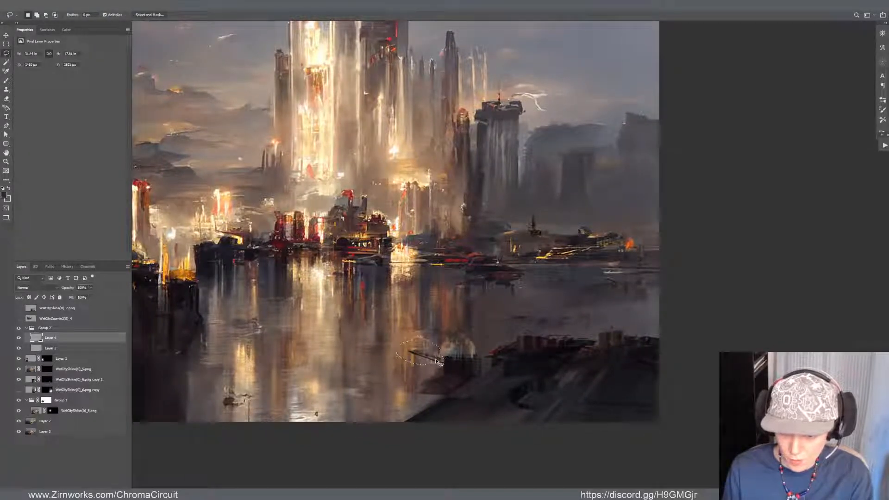
key("ctrl+t")
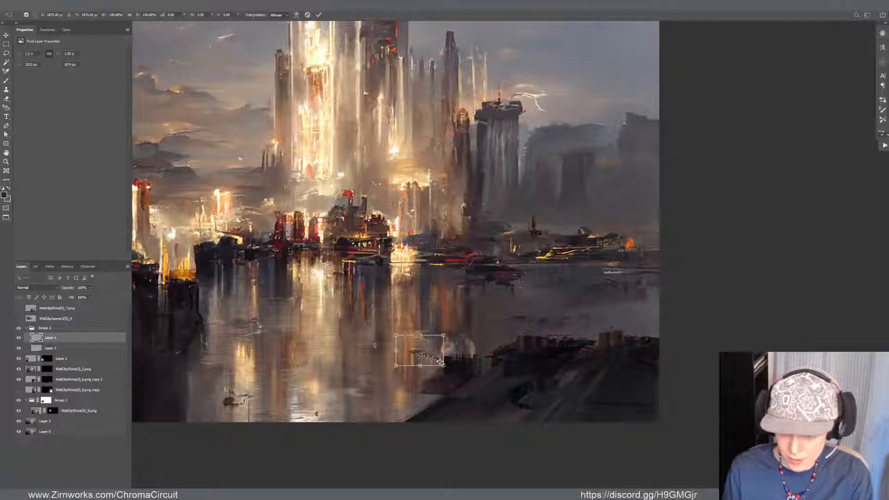
left_click_drag(375, 346, 363, 344)
key("Return")
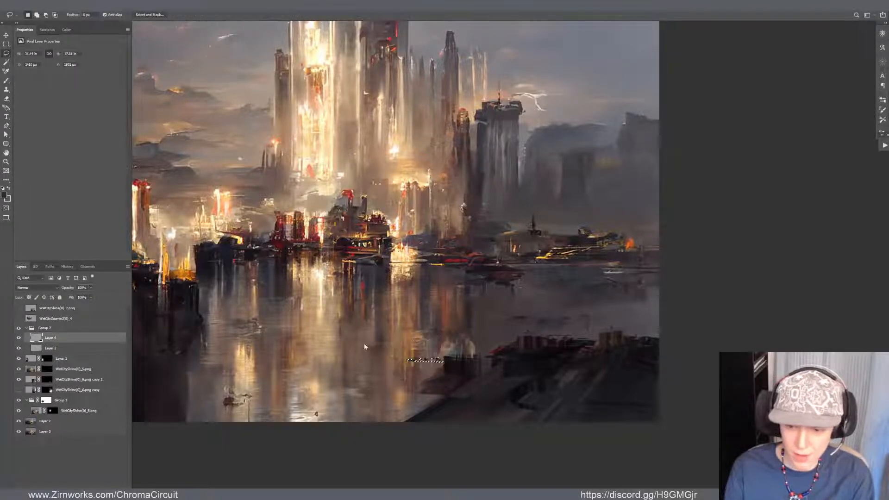
Brush hazy grey tones over the hard-edged block tower in the distant right skyline to blend it into the mist
scroll(355, 445, "down", 3)
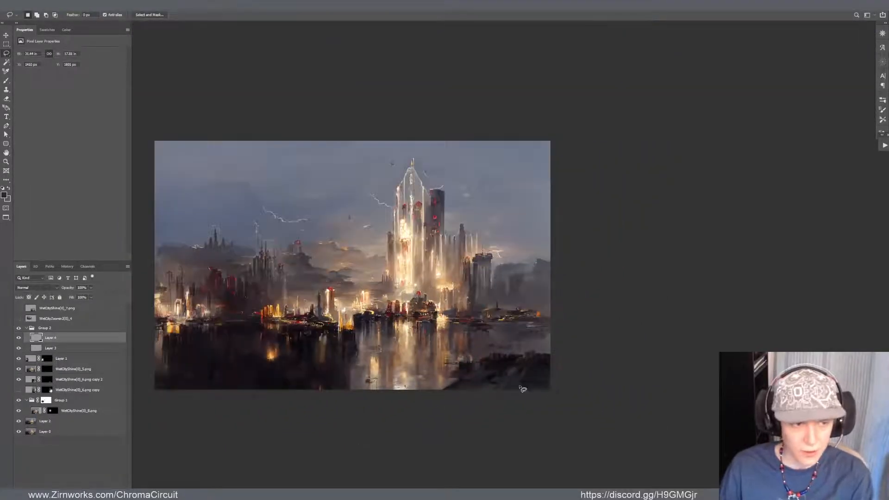
scroll(519, 384, "up", 2)
scroll(391, 269, "up", 1)
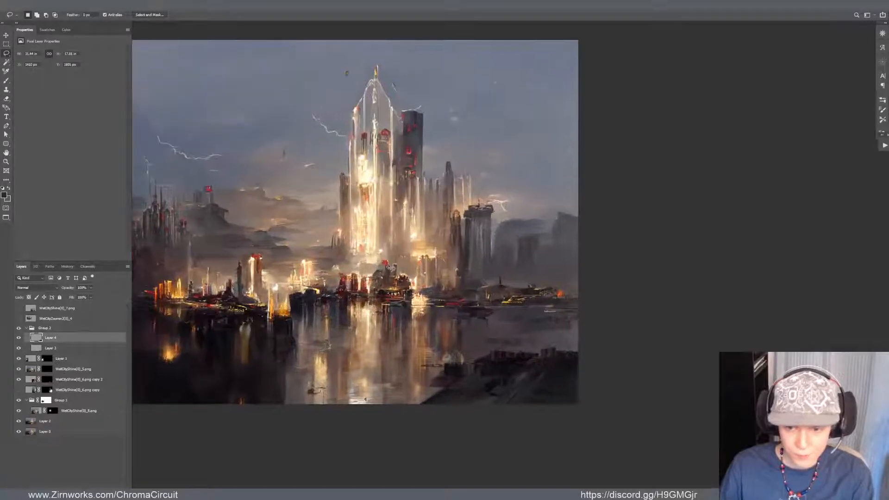
left_click_drag(392, 269, 341, 323)
scroll(401, 330, "up", 3)
scroll(466, 317, "down", 1)
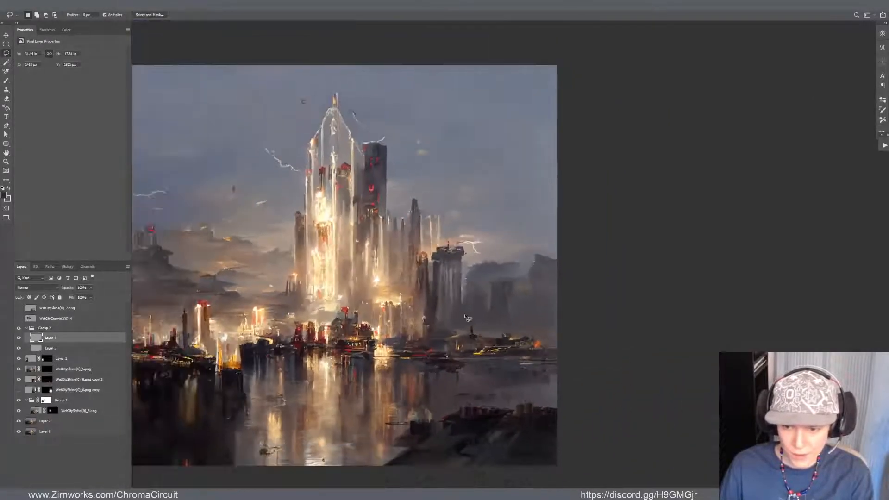
key("b")
left_click(499, 291, "alt")
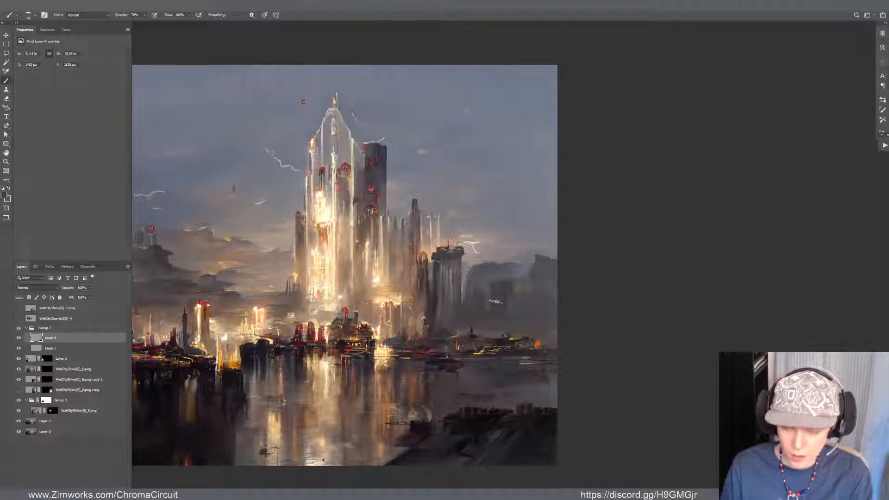
left_click(498, 292, "alt")
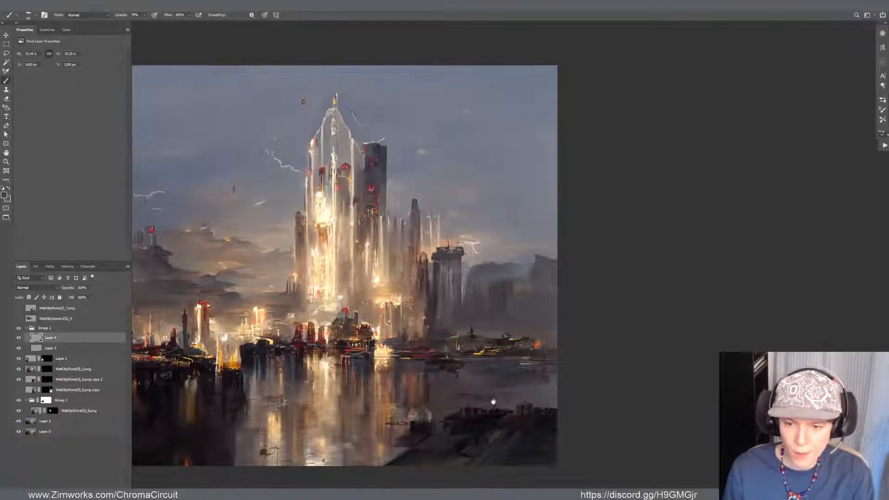
Marquee the left-centre skyline down to the waterline and paste a copy as a new layer above the hidden zoomed-in image layer
mouse_move(485, 394)
left_mouse_down()
mouse_move(525, 369)
mouse_move(680, 368)
left_mouse_up()
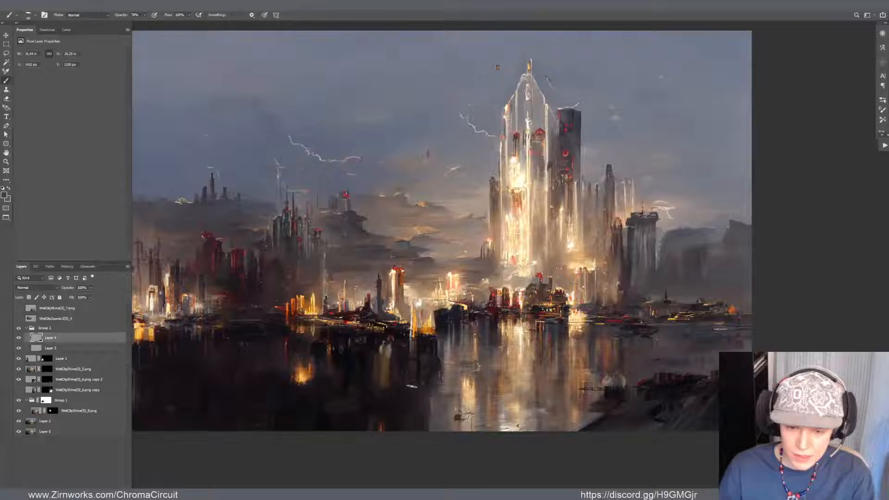
scroll(435, 345, "down", 8)
scroll(465, 295, "up", 3)
scroll(352, 383, "up", 4)
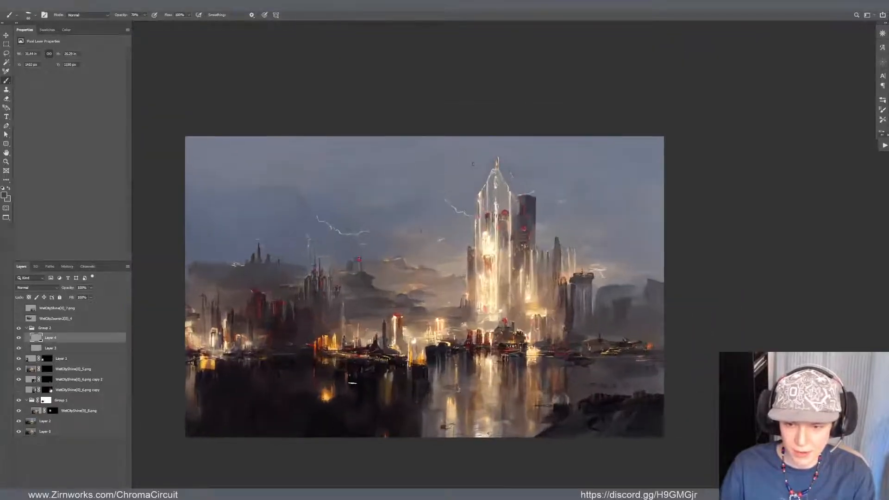
scroll(394, 344, "down", 1)
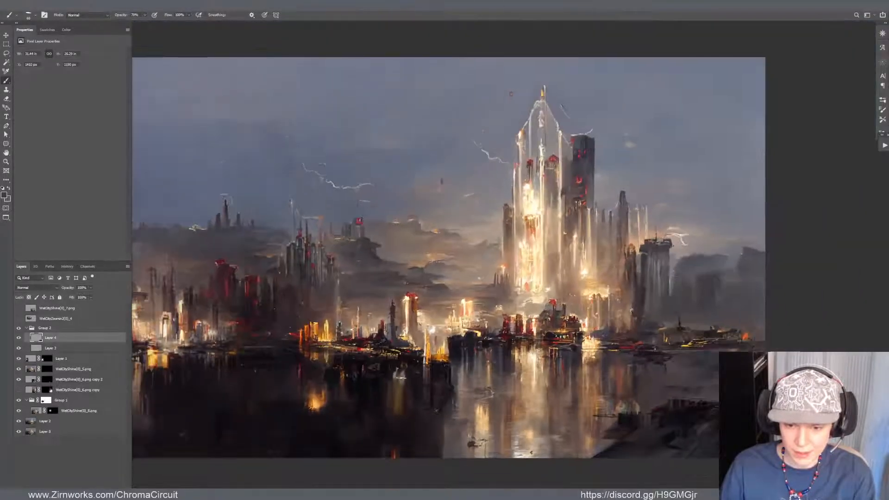
key("v")
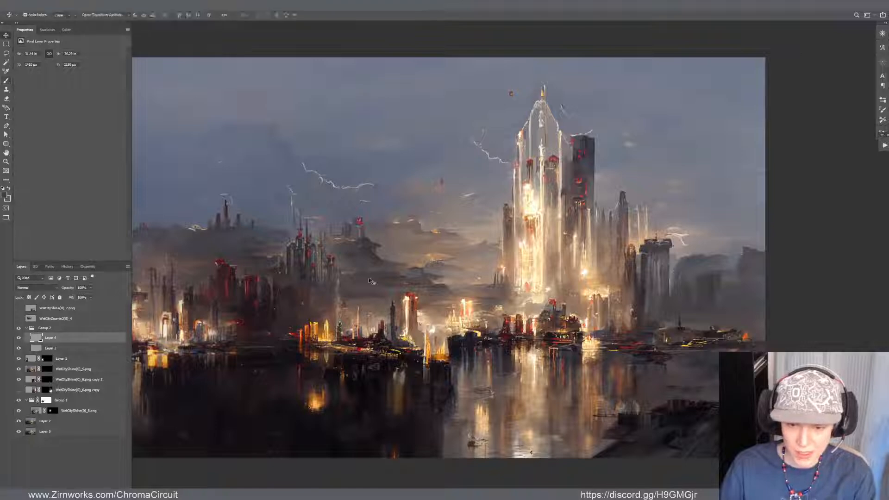
left_click(372, 280)
key("m")
left_click_drag(250, 188, 476, 354)
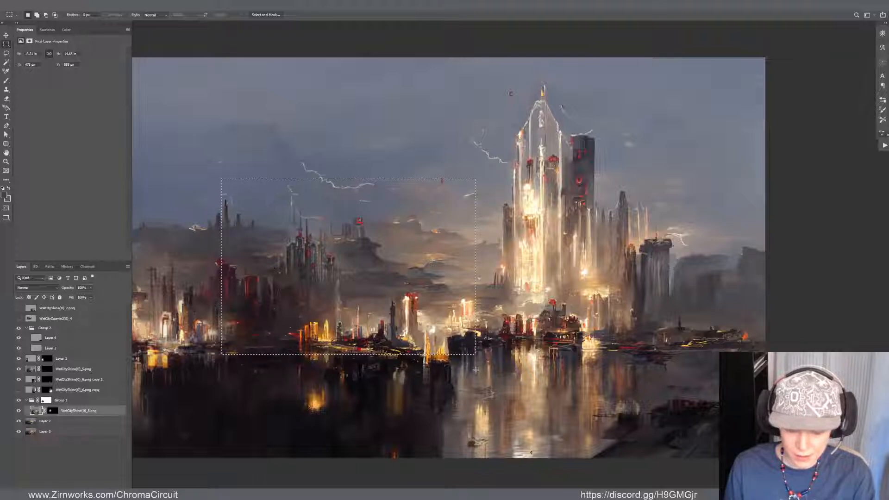
left_click(55, 318)
key("ctrl+v")
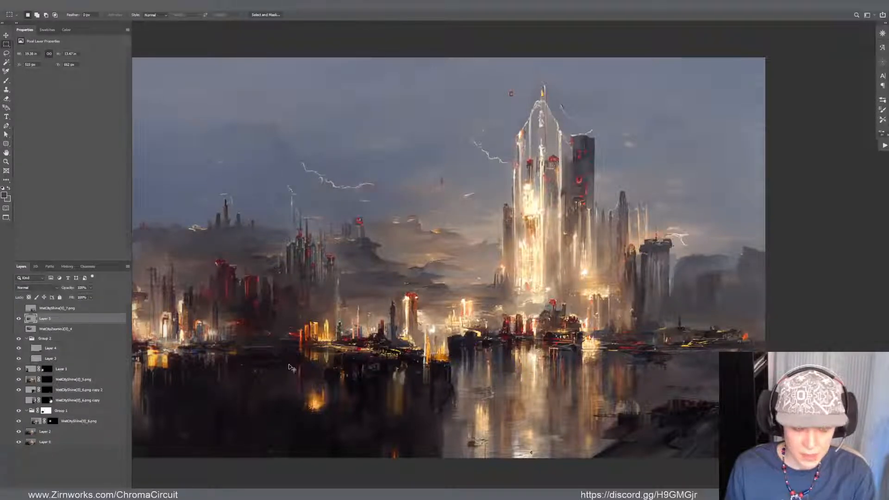
Flip the pasted skyline copy vertically and move it down below the waterline as a reflection
key("ctrl+shift+v")
key("ctrl+t")
left_click_drag(413, 259, 415, 455)
key("Return")
Darken the flipped skyline copy in the water with Curves by lowering the white end of the RGB curve
key("ctrl+m")
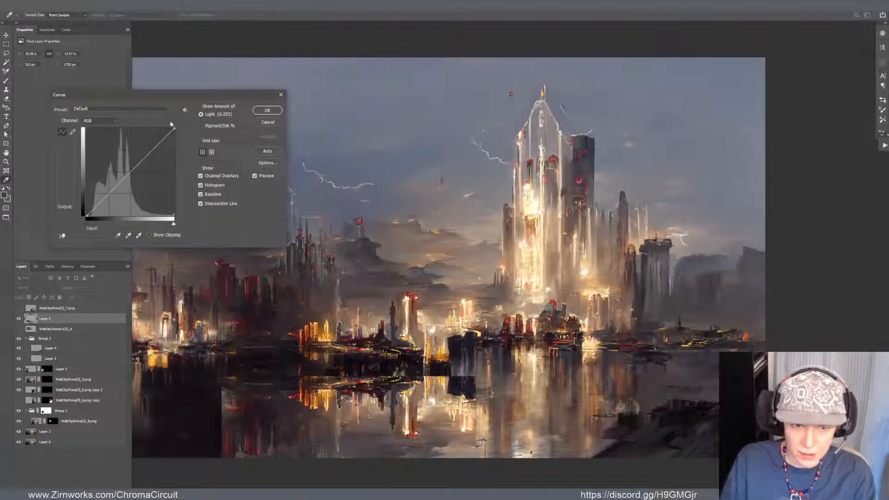
left_click_drag(174, 130, 175, 160)
left_click(267, 110)
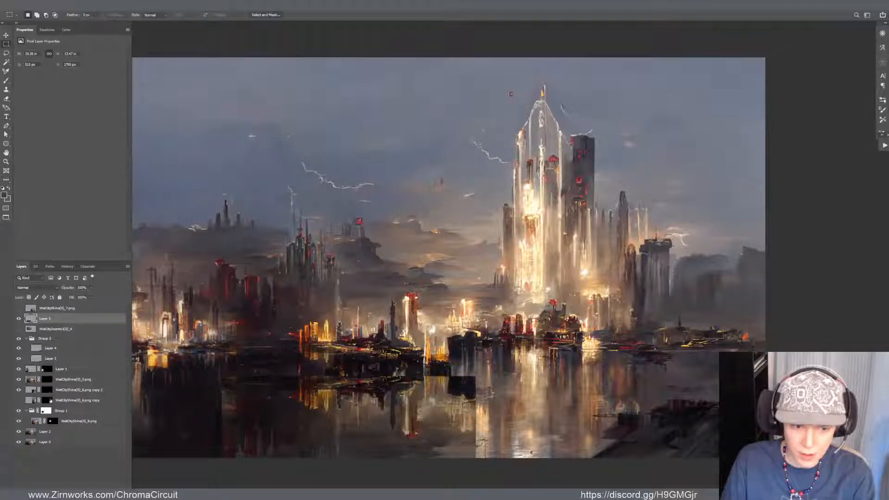
Add a layer mask to the flipped skyline copy, invert it to black and paint white to reveal the reflection below the left-centre shore
key("ctrl+shift+m")
key("ctrl+i")
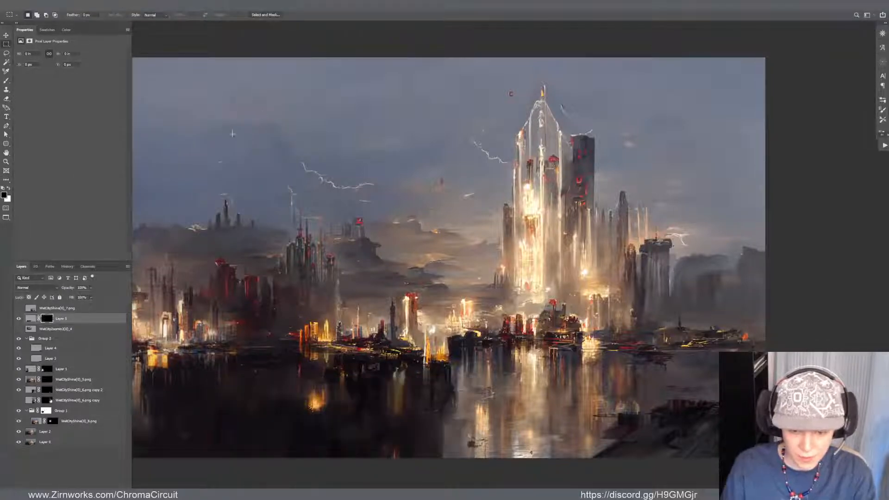
key("b")
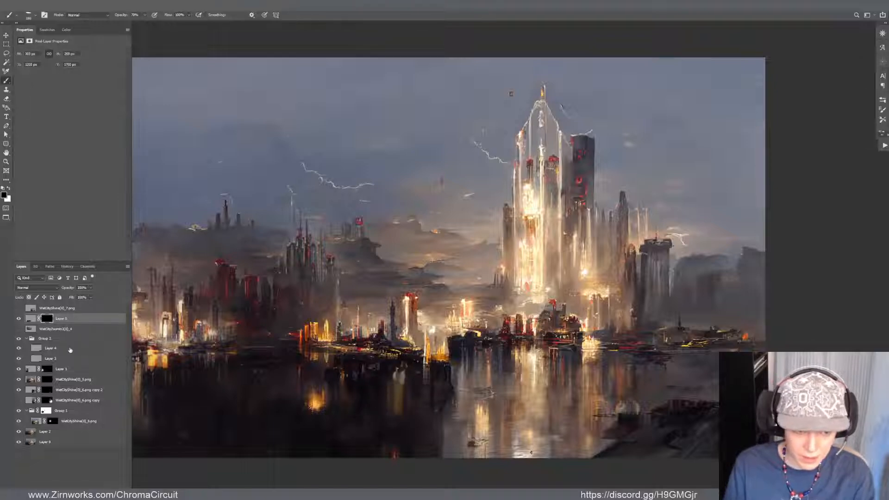
mouse_move(339, 385)
left_mouse_down()
mouse_move(382, 378)
mouse_move(344, 384)
mouse_move(349, 400)
mouse_move(366, 391)
mouse_move(405, 411)
mouse_move(357, 415)
mouse_move(369, 418)
mouse_move(381, 413)
mouse_move(358, 406)
mouse_move(367, 407)
mouse_move(330, 424)
mouse_move(383, 414)
left_mouse_up()
Move the masked reflection up closer to the shoreline and paint black on it near the central docks
key("v")
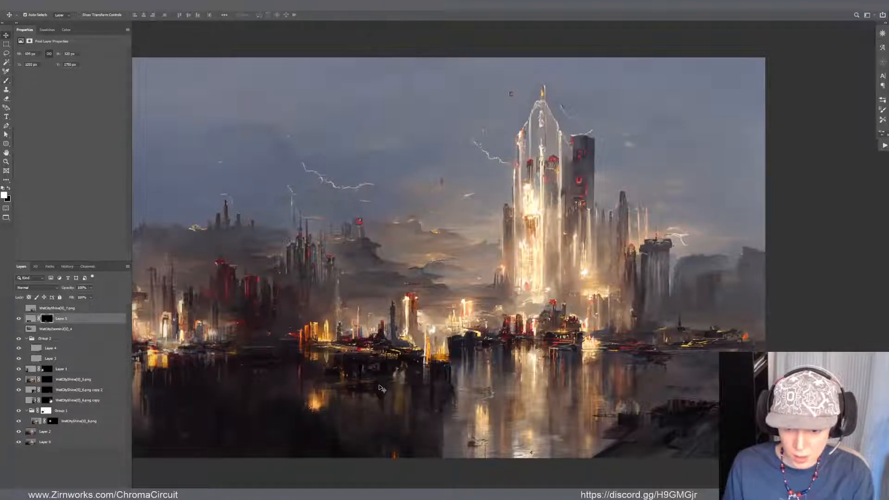
key("b")
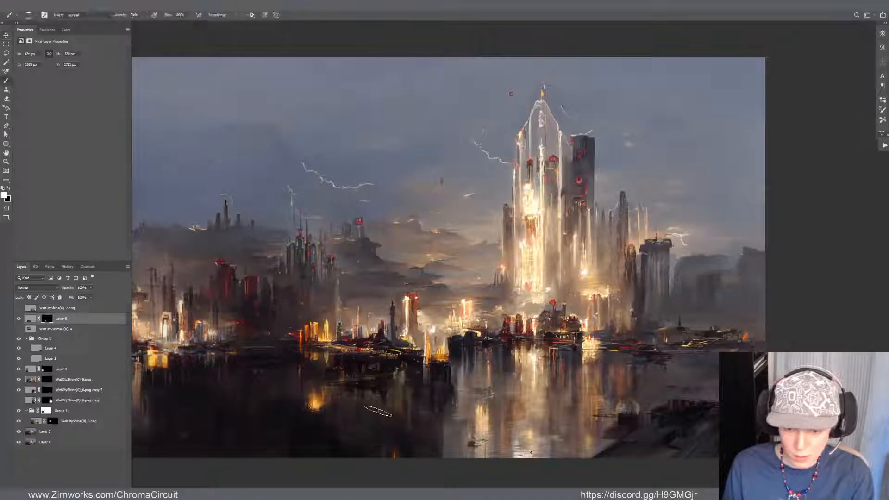
key("v")
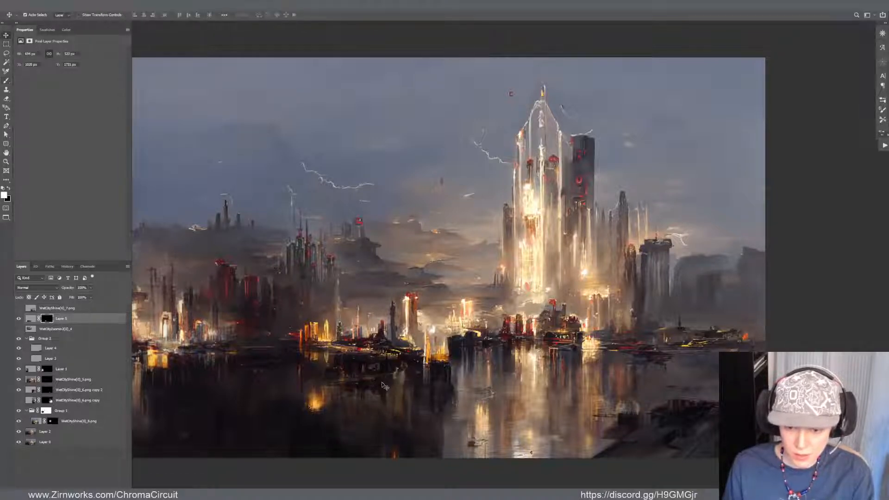
mouse_move(391, 348)
left_mouse_down()
mouse_move(392, 406)
mouse_move(400, 356)
mouse_move(402, 364)
left_mouse_up()
key("b")
key("x")
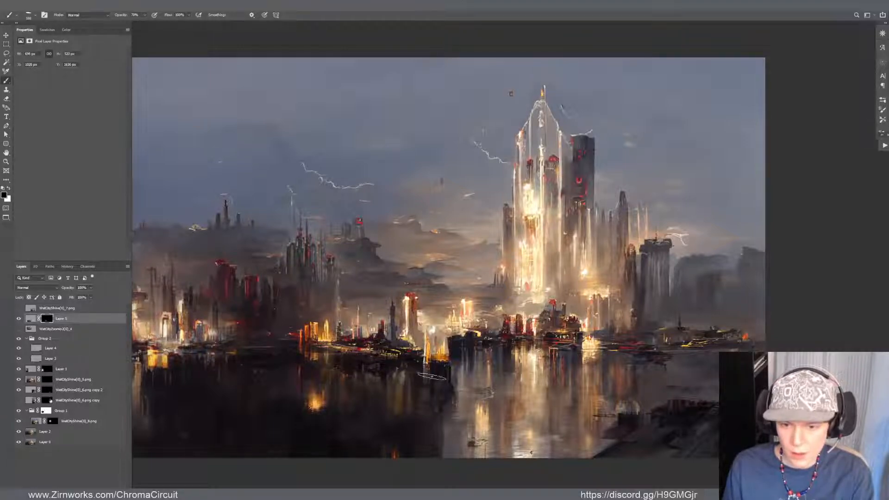
left_click_drag(449, 385, 431, 366)
Nudge the reflection layer's position in the water below the docks using Free Transform
key("v")
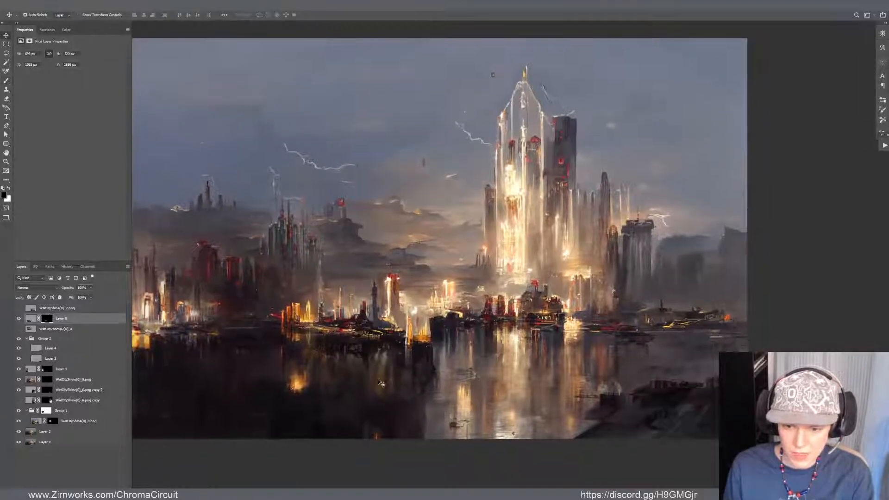
left_click_drag(378, 382, 397, 389)
key("ctrl+t")
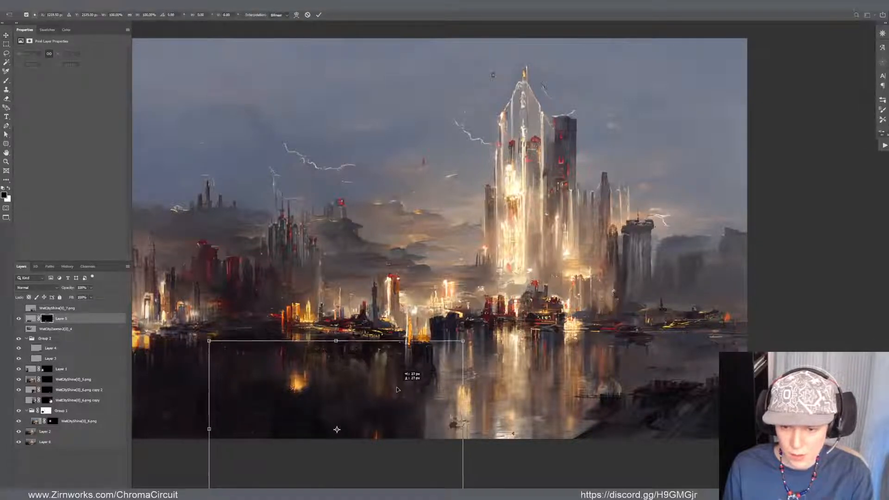
key("Return")
Warp the dark water below the left-centre shoreline upward on the full painting layer with two Liquify passes
left_click(469, 364)
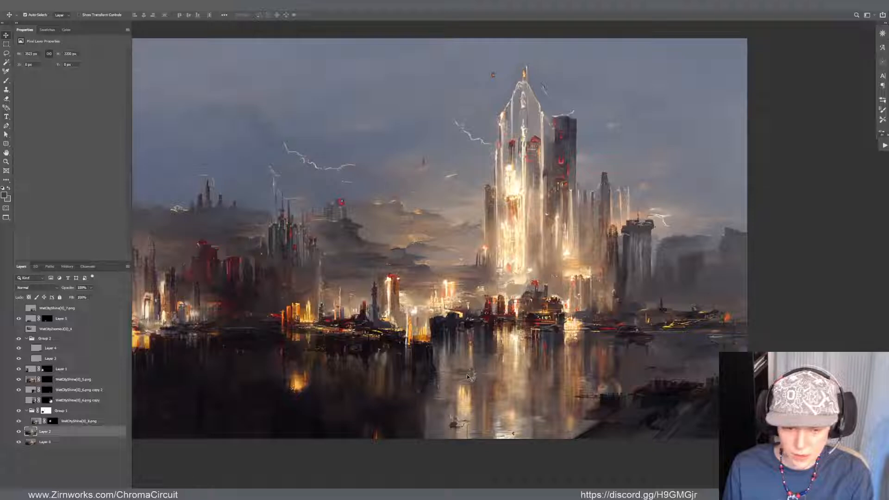
key("ctrl+shift+x")
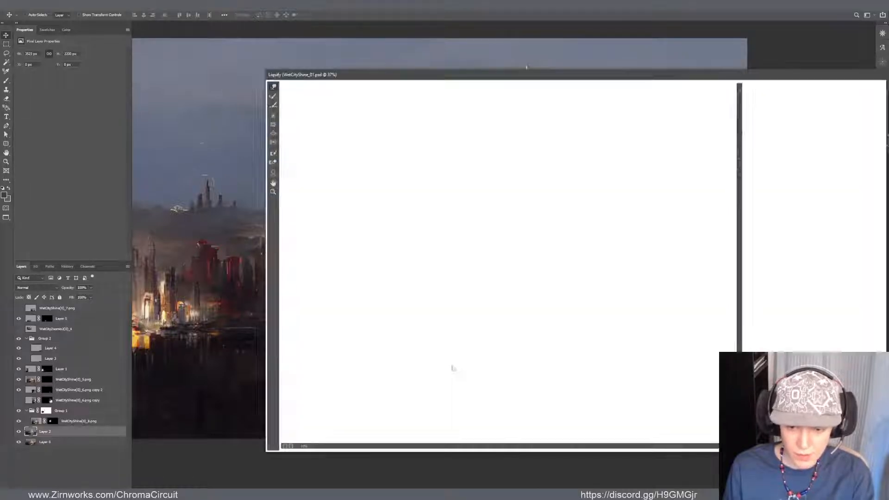
mouse_move(476, 355)
left_mouse_down()
mouse_move(469, 373)
mouse_move(481, 378)
mouse_move(471, 375)
mouse_move(485, 367)
mouse_move(490, 337)
left_mouse_up()
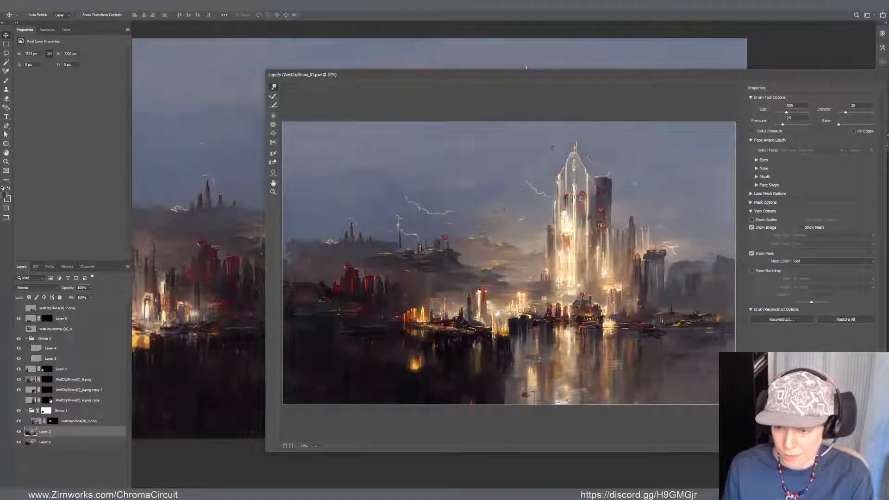
key("Return")
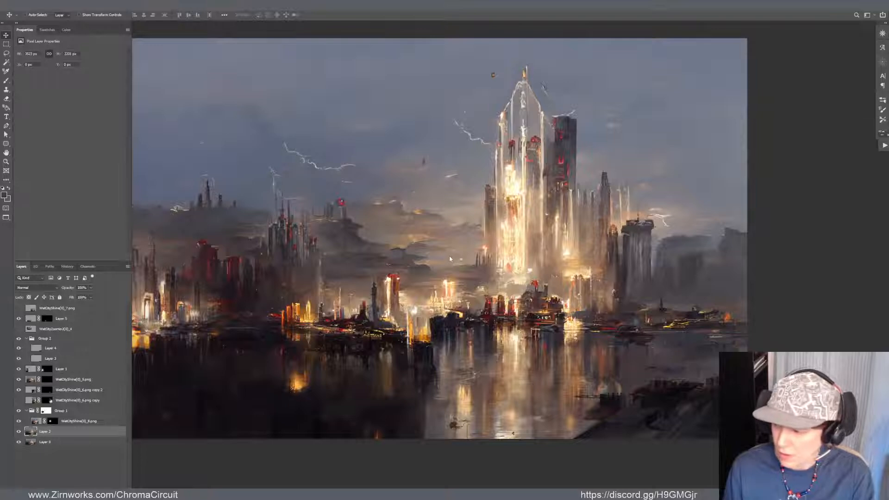
key("ctrl+shift+x")
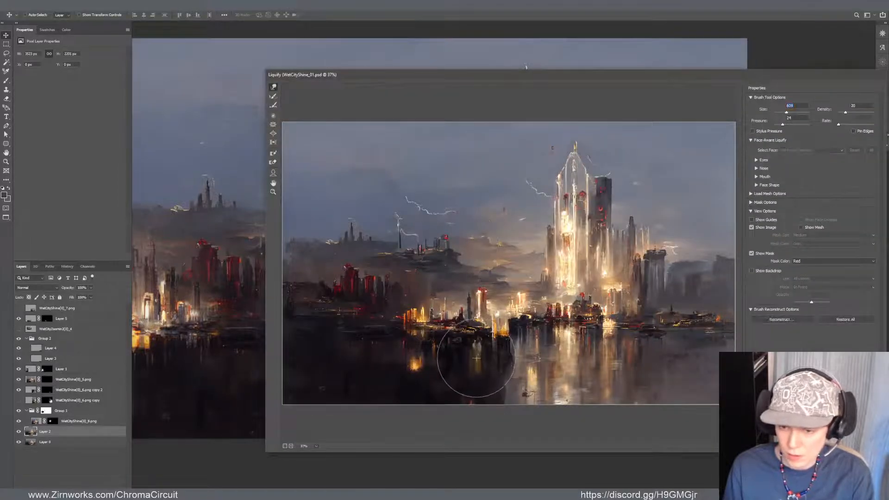
mouse_move(476, 358)
left_mouse_down()
mouse_move(484, 318)
mouse_move(448, 335)
mouse_move(441, 332)
mouse_move(466, 324)
mouse_move(423, 331)
mouse_move(438, 337)
mouse_move(478, 325)
left_mouse_up()
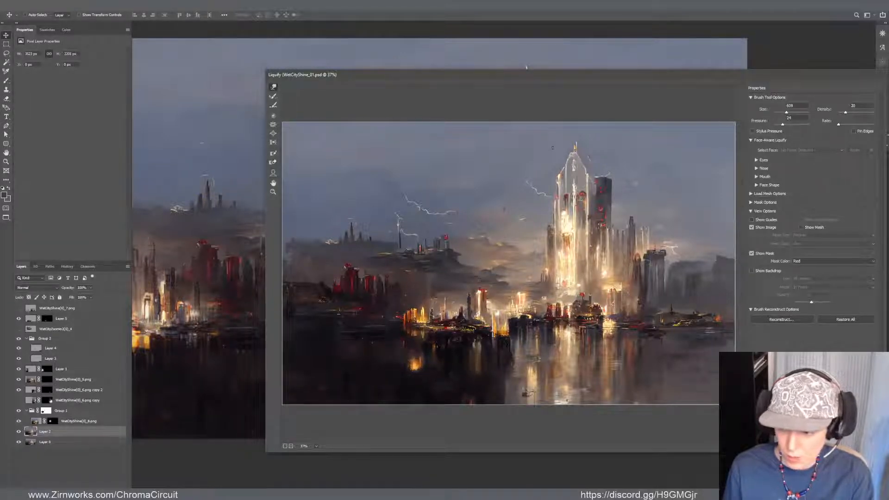
key("Return")
Select the reflection layer's mask and paint in more of the reflection around the orange glow in the water
mouse_move(449, 364)
left_mouse_down()
mouse_move(471, 344)
mouse_move(486, 345)
left_mouse_up()
left_click(416, 372)
key("ctrl+z")
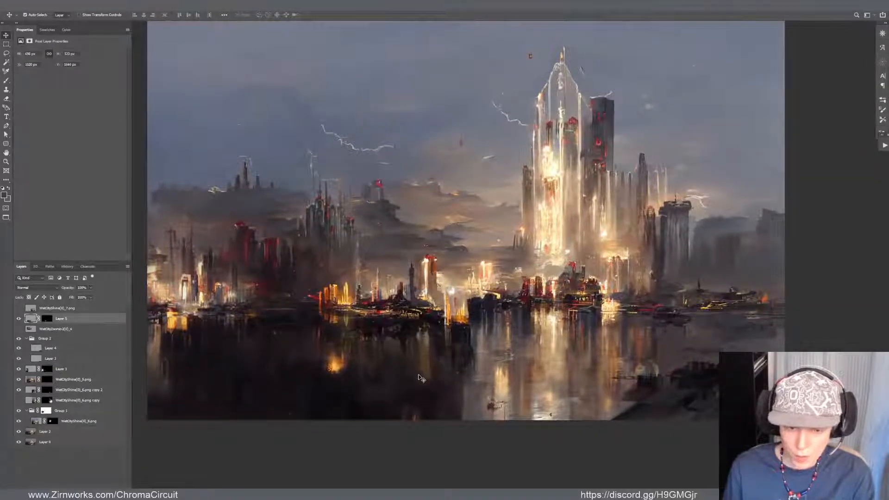
left_click(47, 318)
key("b")
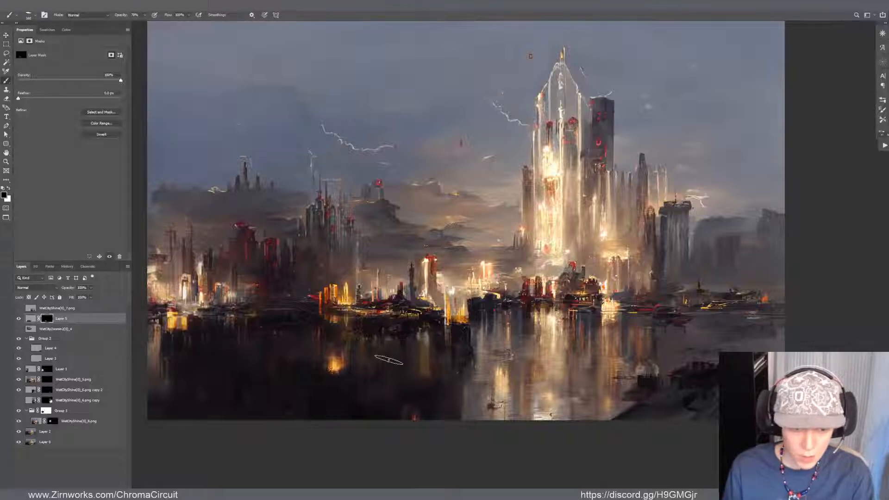
key("x")
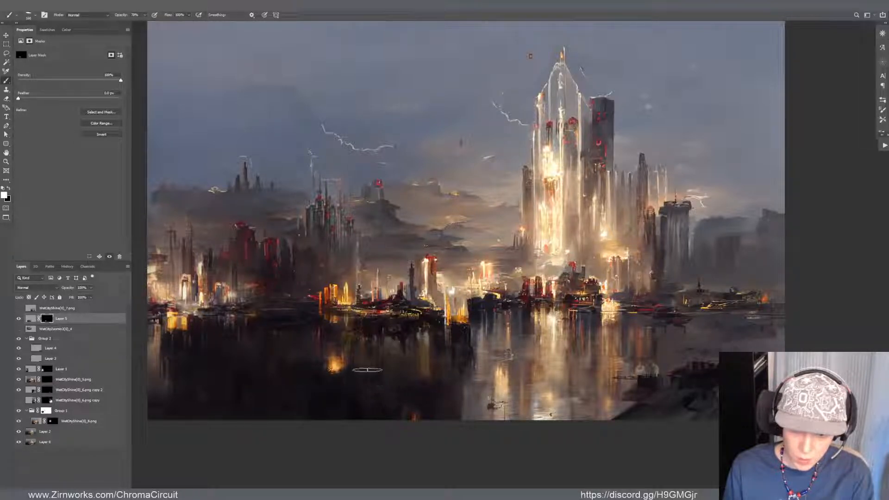
Shift the full painting layer slightly down and to the right beneath the reflection layers
key("v")
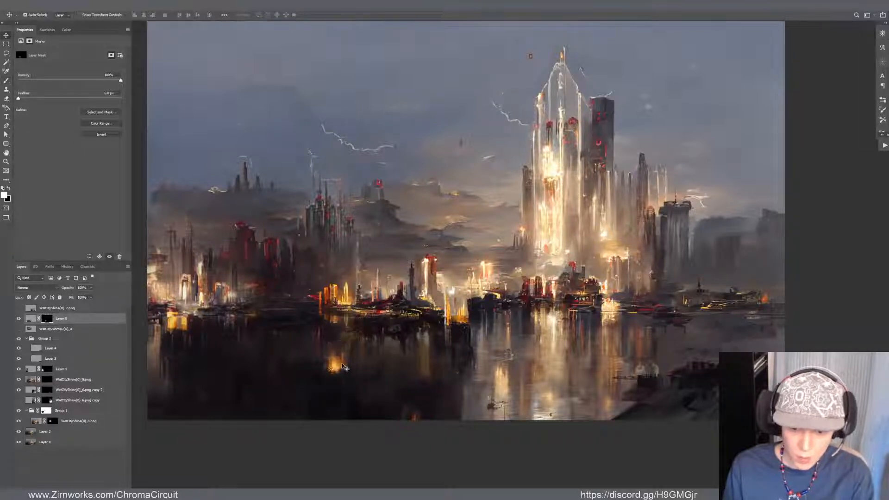
left_click(352, 377)
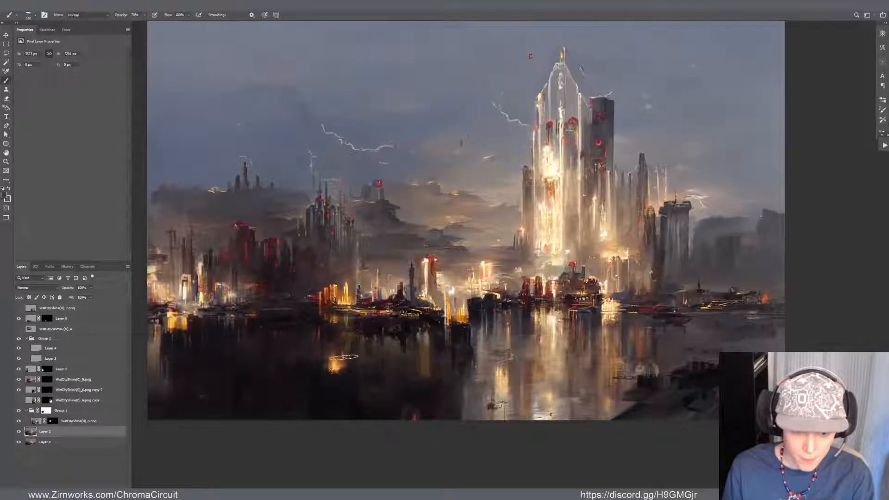
left_click_drag(346, 360, 341, 371)
key("b")
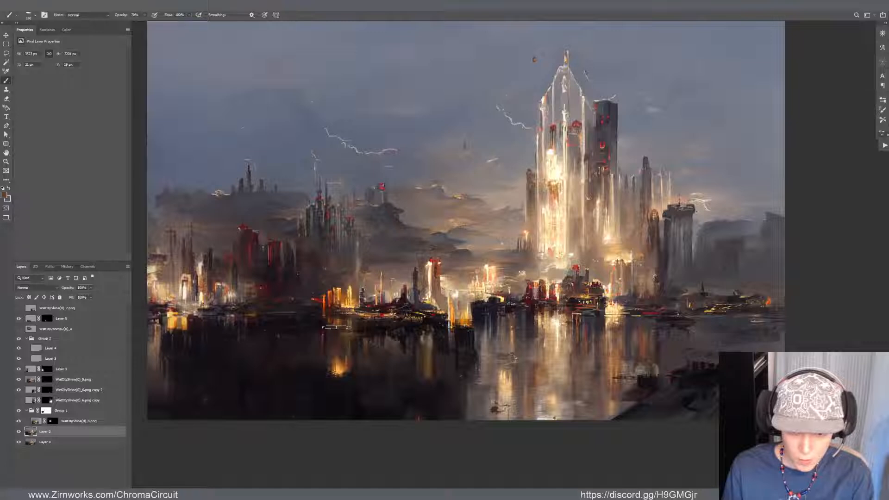
left_click_drag(368, 315, 429, 330)
Return to the reflection layer's mask and brush the reflection into the dark water below the red towers
key("v")
left_click(371, 283)
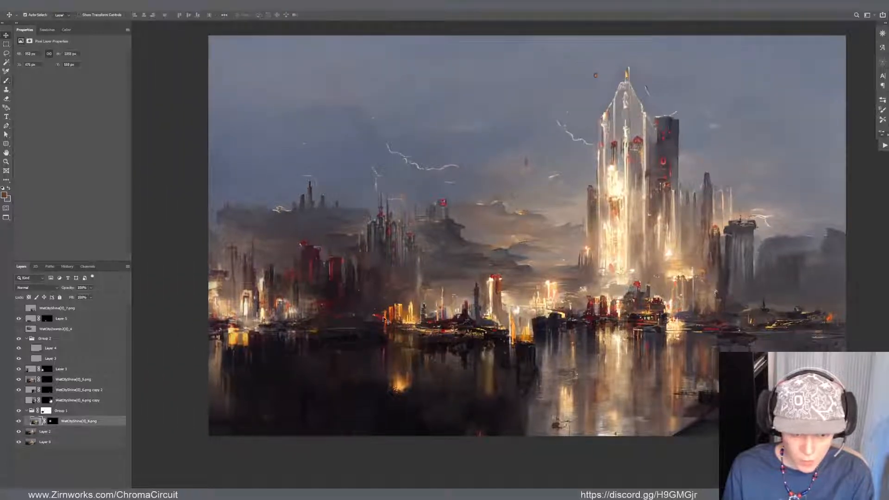
left_click(477, 388)
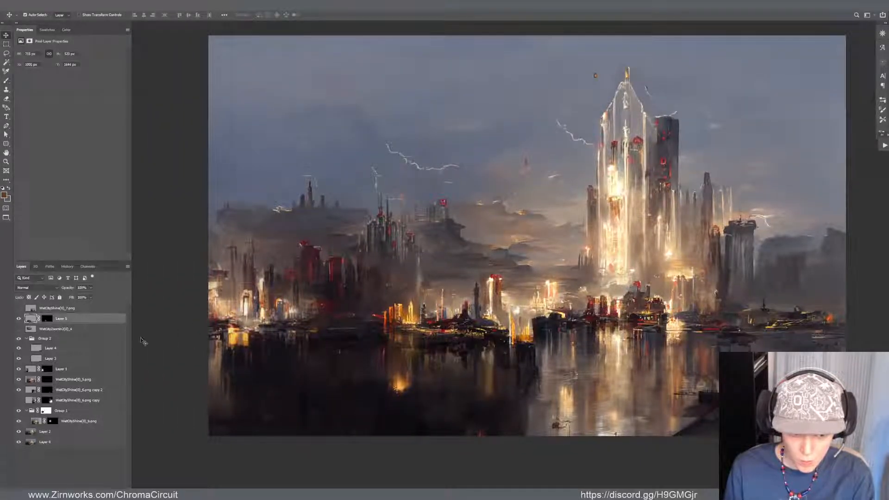
left_click(47, 318)
key("b")
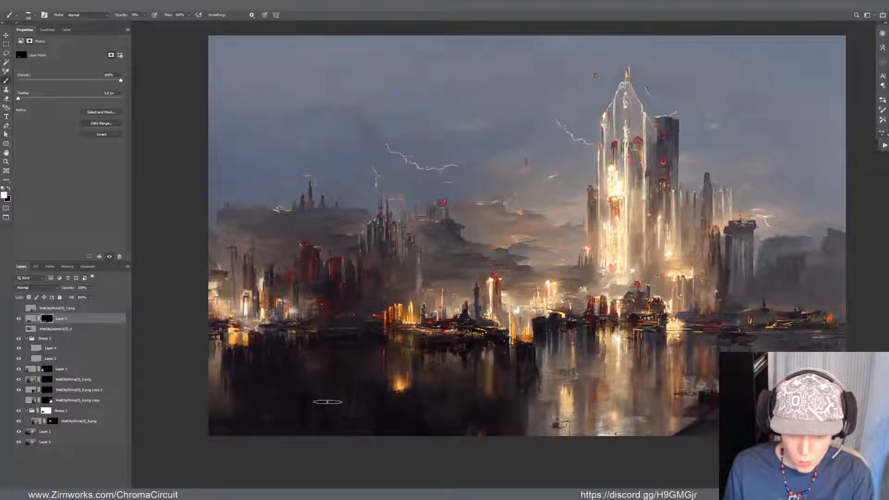
key("x")
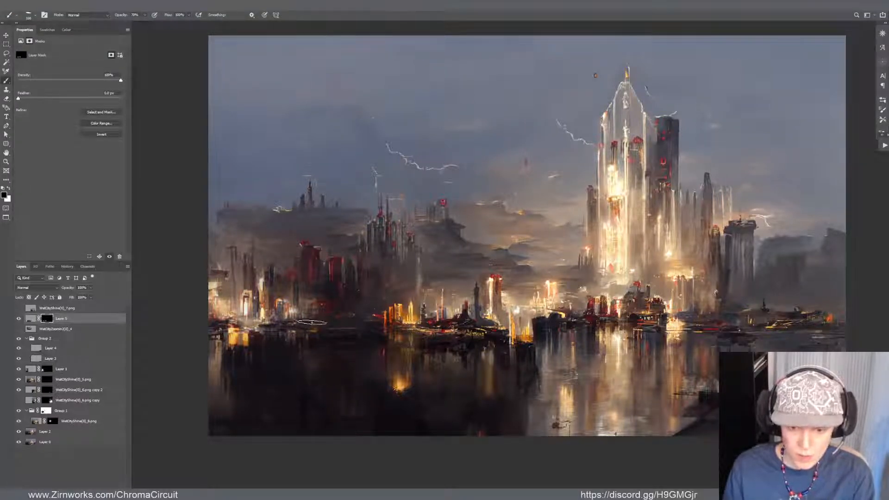
scroll(342, 407, "up", 3)
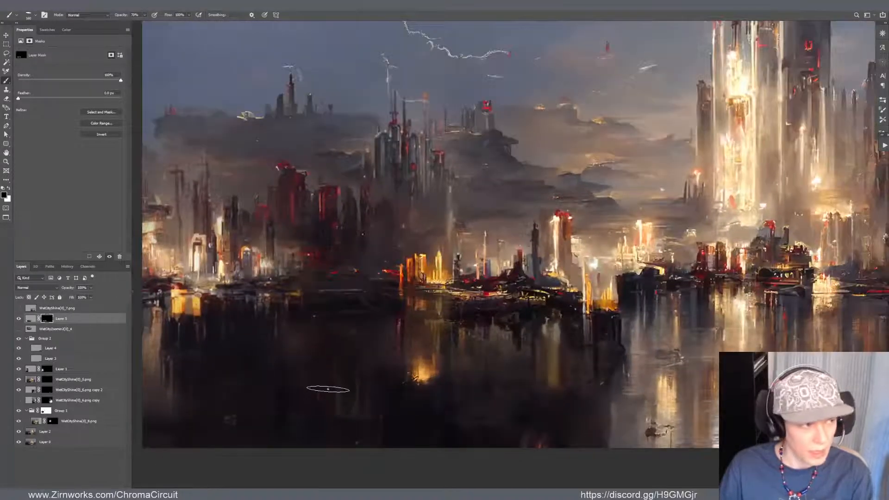
scroll(328, 387, "down", 3)
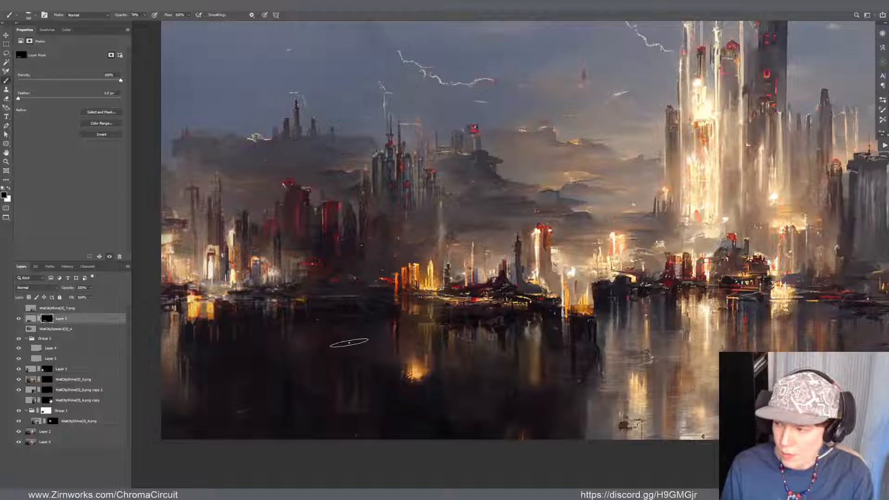
Paint white on the reflection mask to extend the streaks across the water below the left shoreline
key("x")
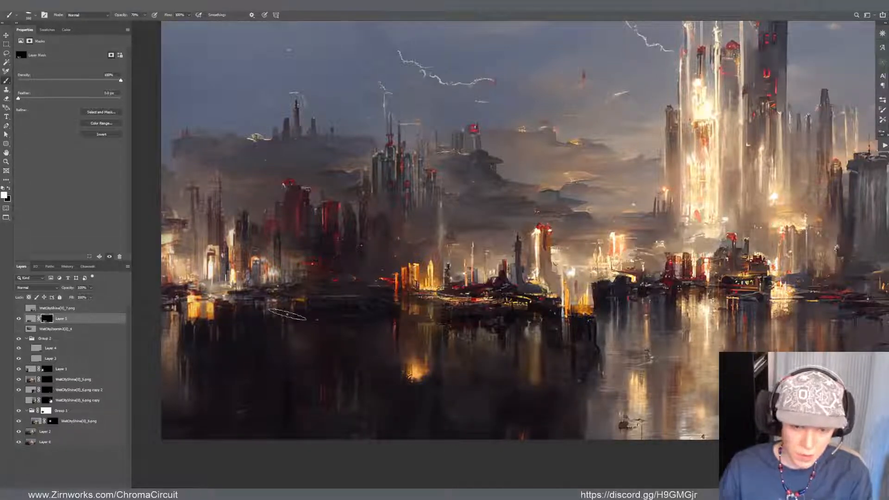
scroll(355, 295, "down", 3)
left_click_drag(350, 298, 318, 350)
scroll(360, 310, "up", 1)
scroll(336, 327, "down", 2)
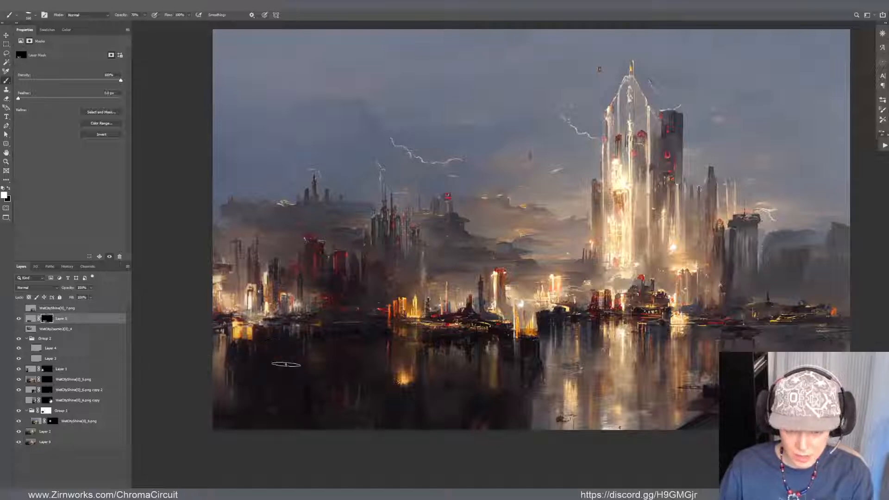
scroll(301, 361, "up", 1)
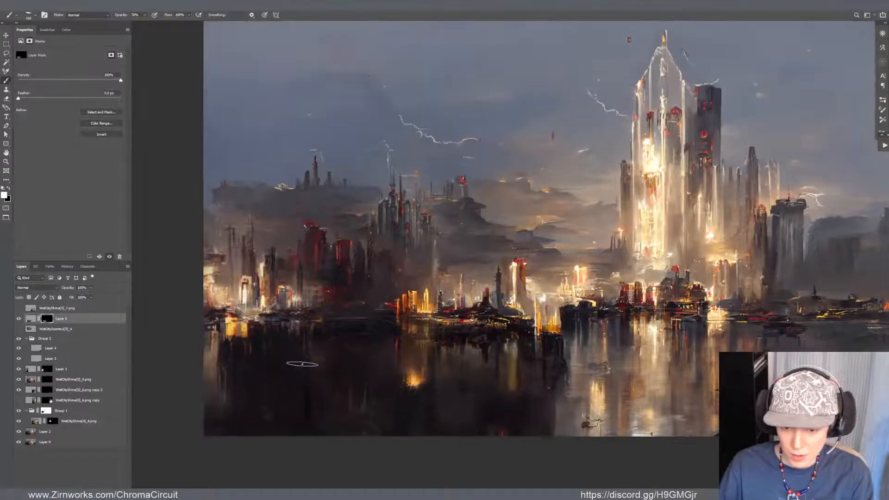
scroll(300, 363, "down", 2)
scroll(299, 364, "up", 2)
Add a new layer and paint a dark grey patch over the water below the left shore, smudging it into the surroundings
key("ctrl+shift+alt+n")
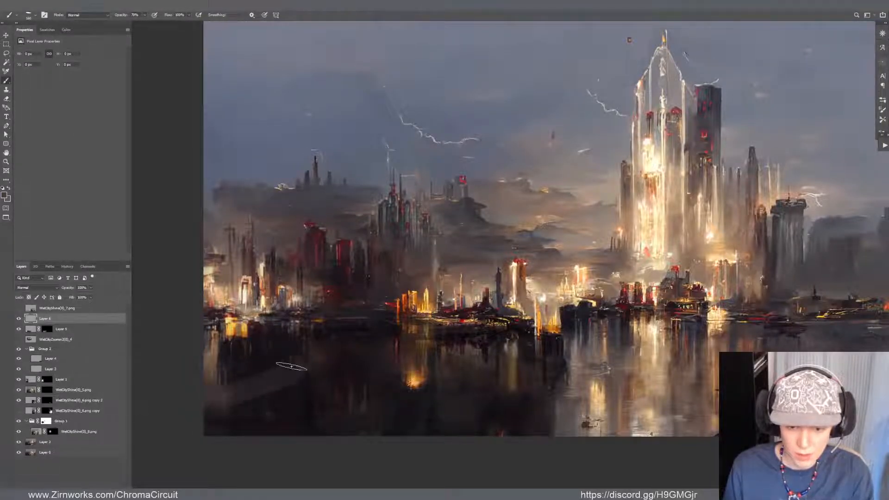
mouse_move(319, 375)
left_mouse_down()
mouse_move(197, 419)
mouse_move(311, 391)
mouse_move(294, 416)
mouse_move(275, 421)
mouse_move(342, 395)
left_mouse_up()
key("r")
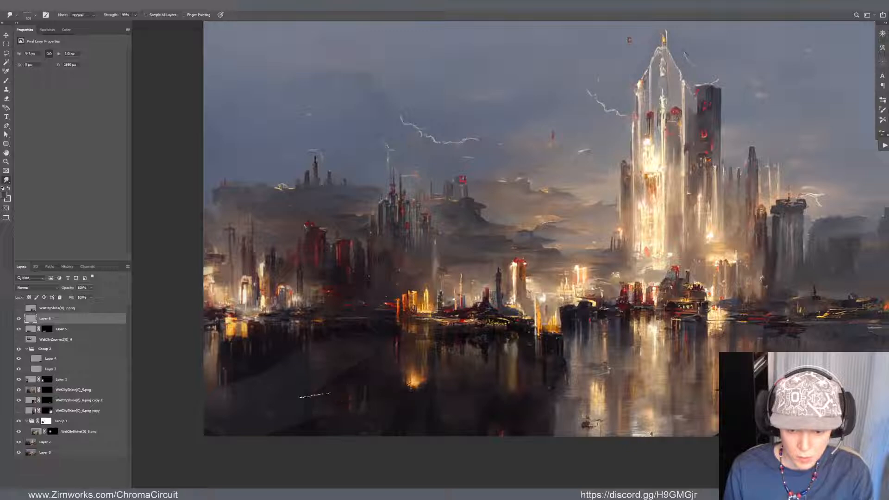
right_click(359, 372)
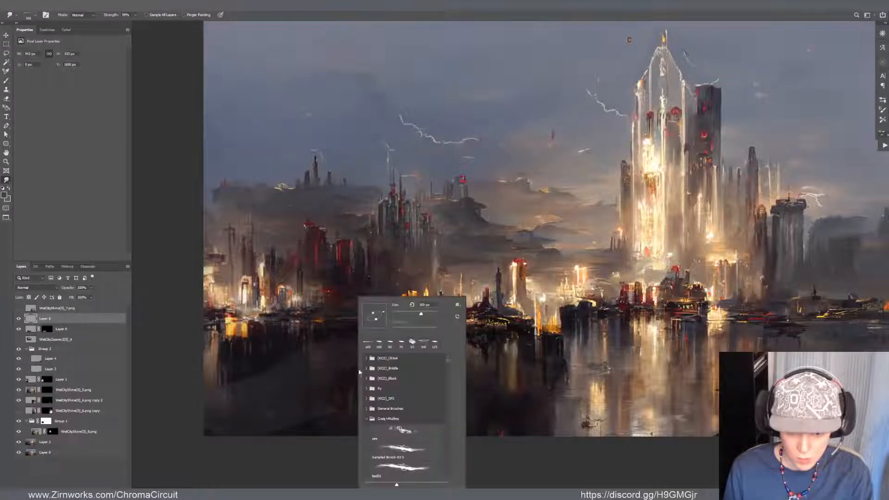
left_click(330, 387)
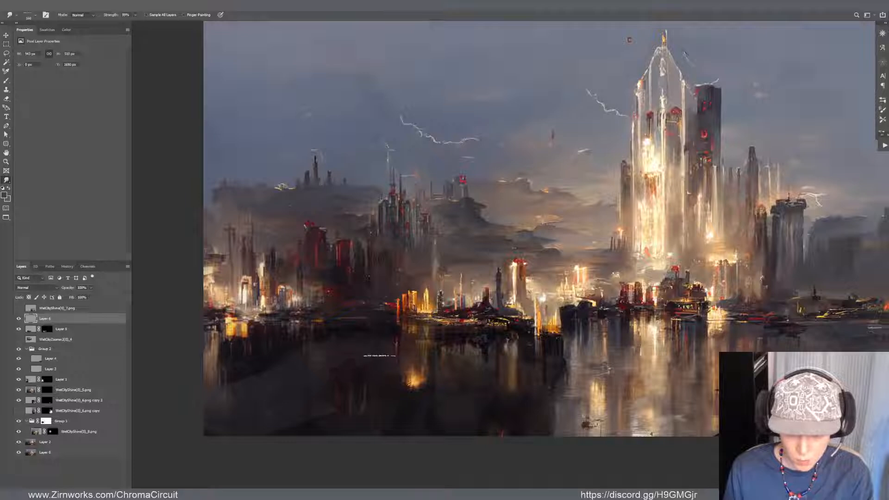
mouse_move(313, 395)
left_mouse_down()
mouse_move(338, 413)
mouse_move(311, 426)
mouse_move(314, 413)
left_mouse_up()
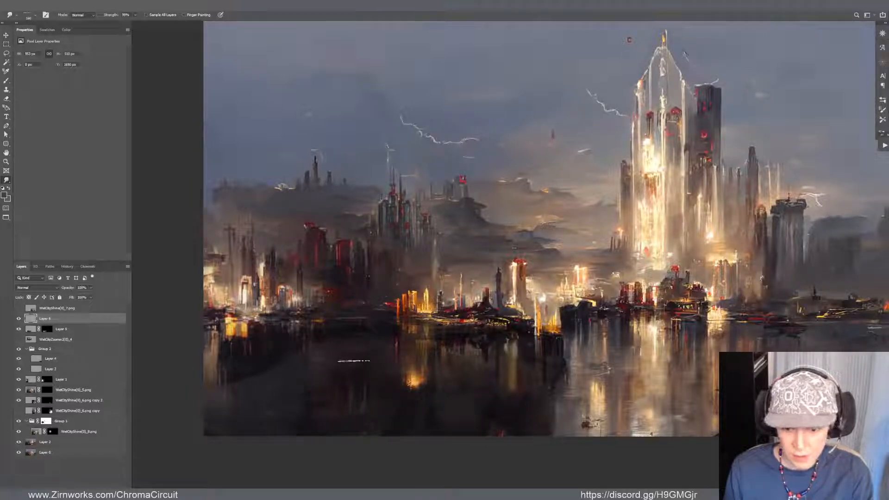
Transform the painted water patch slightly and smudge it further into the dark water below the red towers
key("ctrl+t")
mouse_move(370, 359)
left_mouse_down()
mouse_move(381, 363)
mouse_move(396, 343)
left_mouse_up()
key("Return")
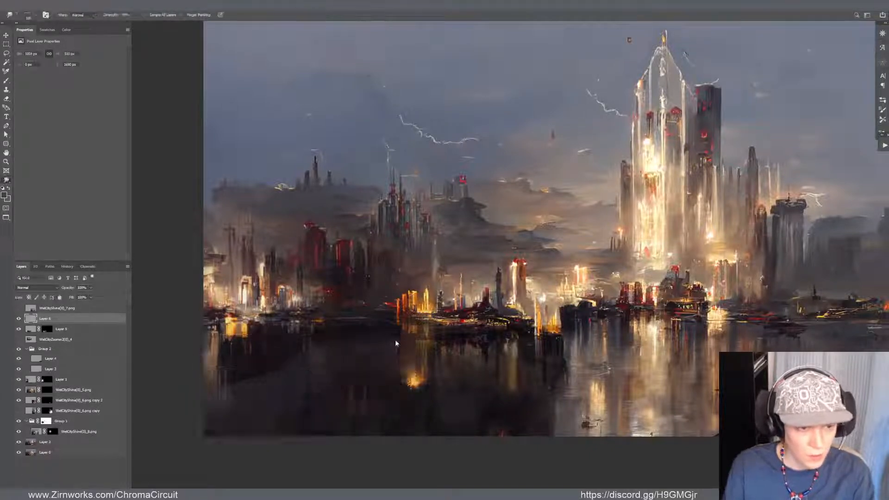
left_click_drag(461, 343, 405, 359)
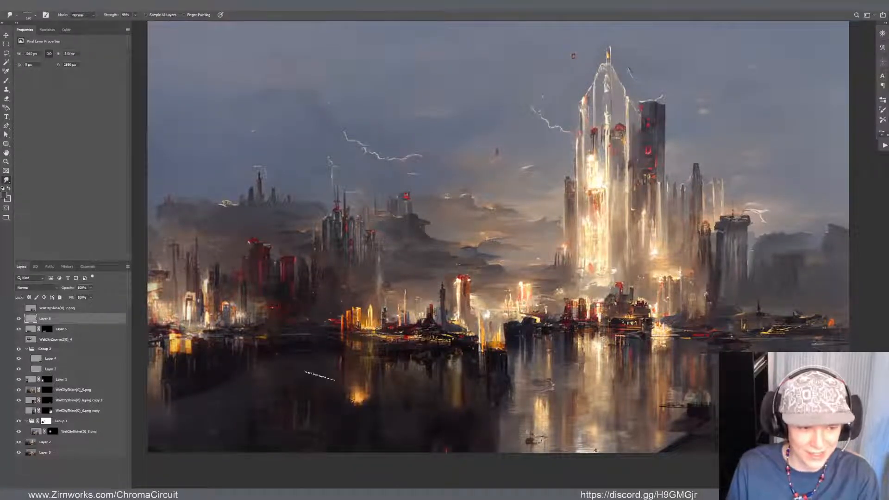
mouse_move(317, 361)
left_mouse_down()
mouse_move(361, 333)
mouse_move(340, 367)
mouse_move(292, 358)
left_mouse_up()
Touch up the water patch with the Brush and warp its upper edge slightly downward near the orange reflection
key("b")
left_click(299, 361, "alt")
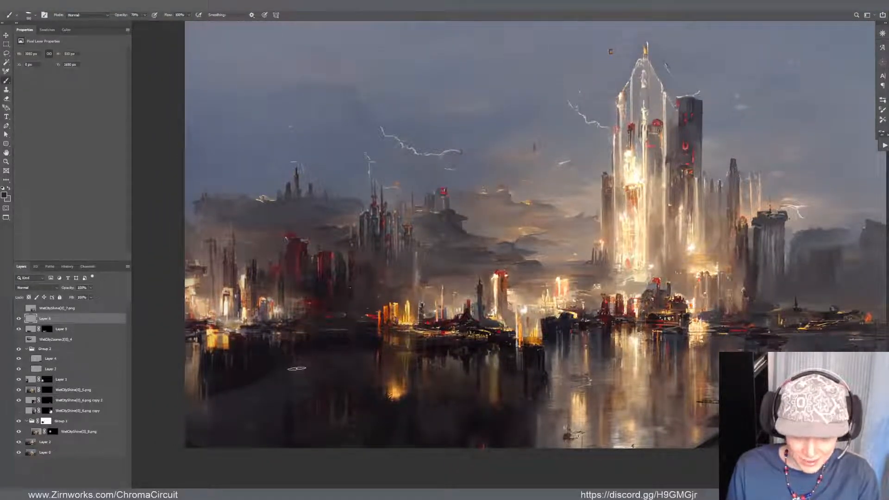
left_click_drag(489, 350, 518, 363)
key("ctrl+t")
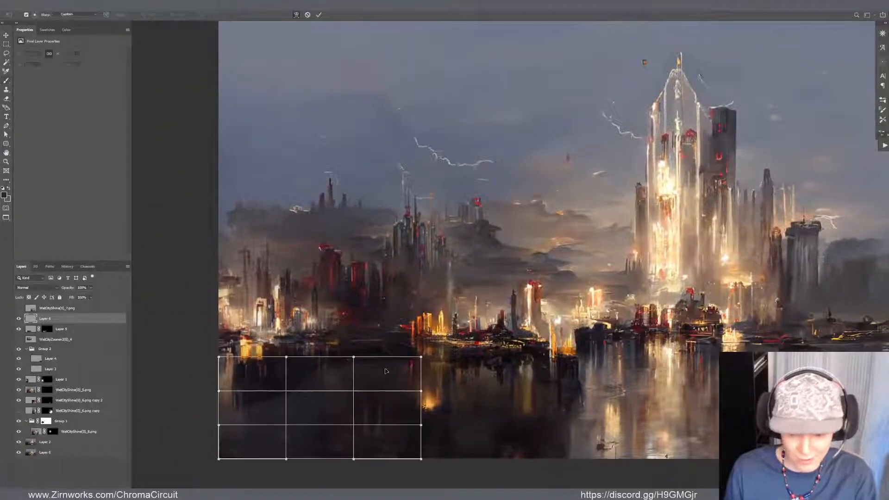
left_click_drag(387, 370, 390, 374)
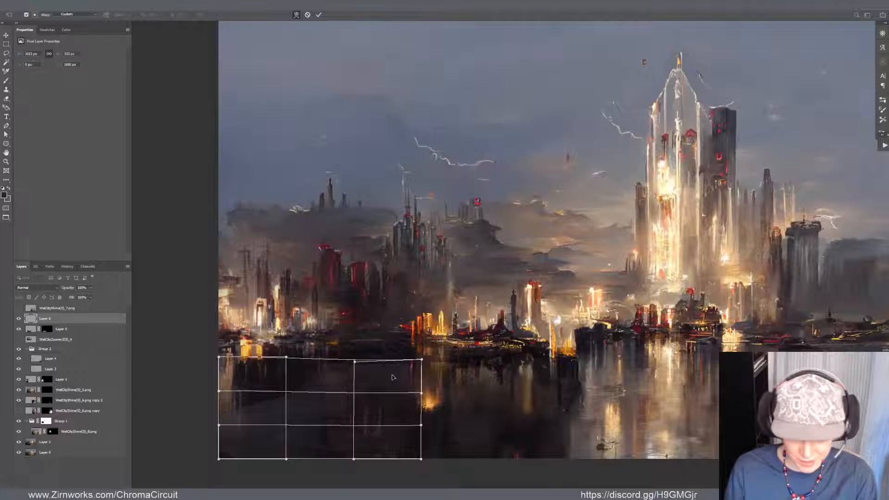
key("Return")
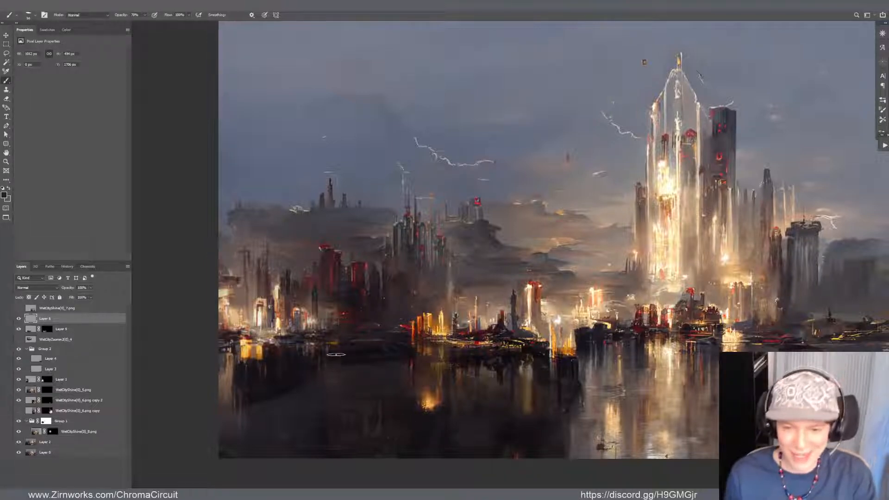
Brush more dark tone across the water below the left shoreline and soften the patch with the Eraser
left_click_drag(338, 367, 404, 361)
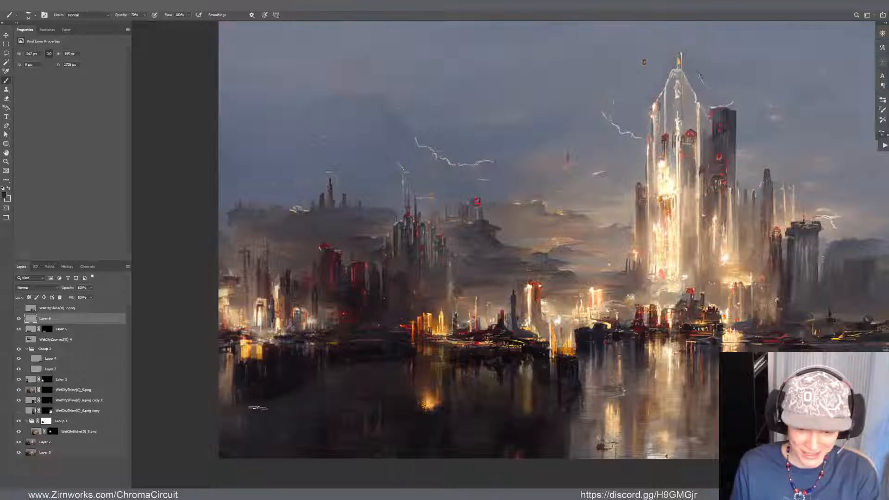
left_click_drag(230, 424, 238, 422)
key("e")
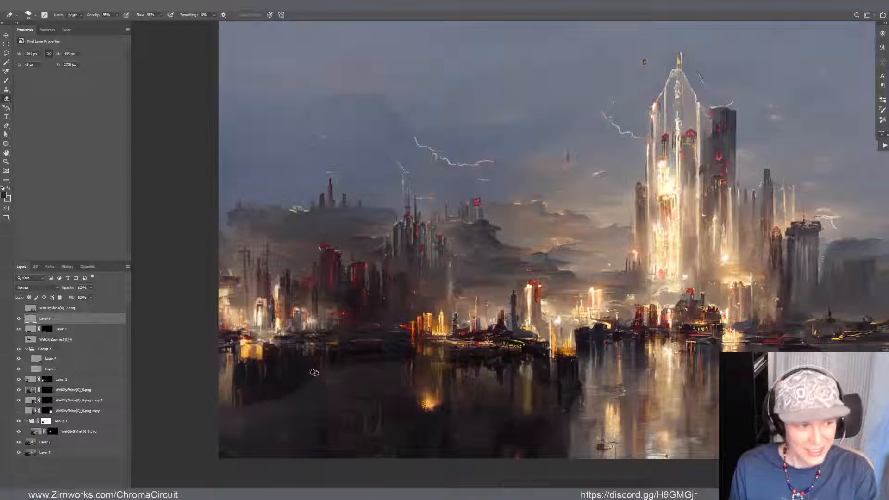
mouse_move(356, 388)
left_mouse_down()
mouse_move(347, 378)
mouse_move(343, 394)
left_mouse_up()
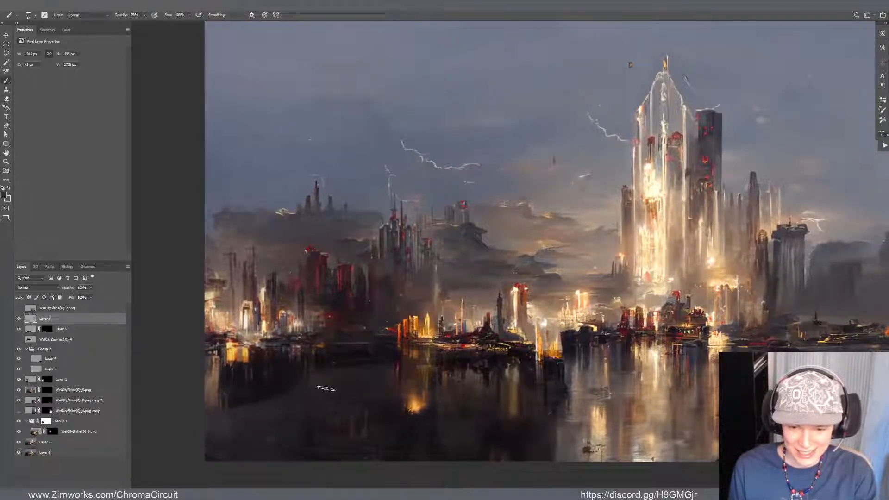
Compare the painting with and without the new water layer while viewing the whole image at a small size
scroll(343, 374, "down", 9)
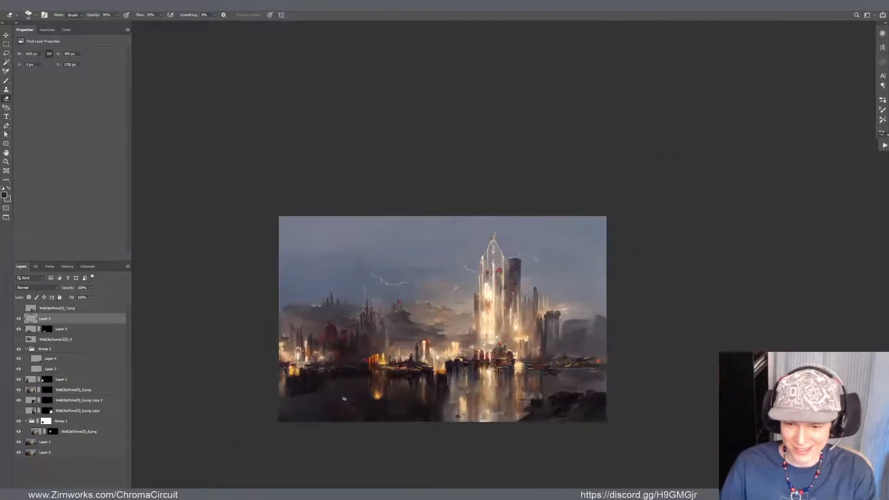
scroll(344, 397, "up", 4)
scroll(344, 399, "down", 6)
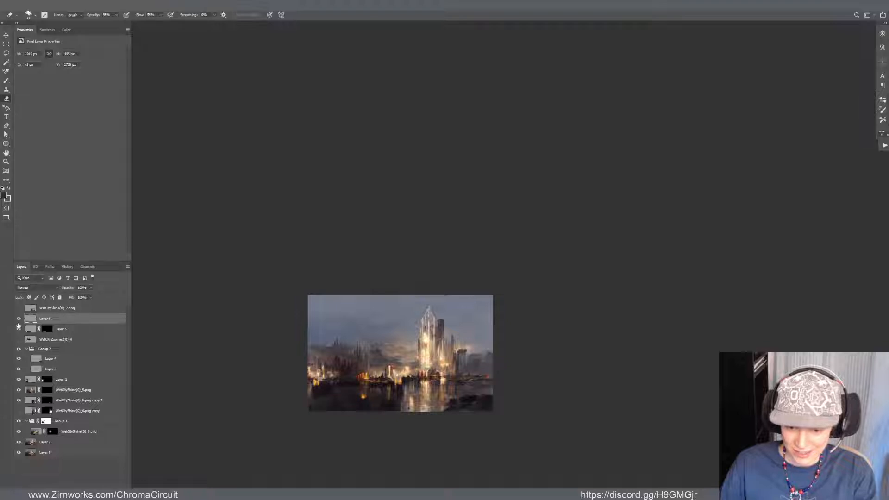
scroll(373, 404, "up", 4)
scroll(349, 396, "up", 3)
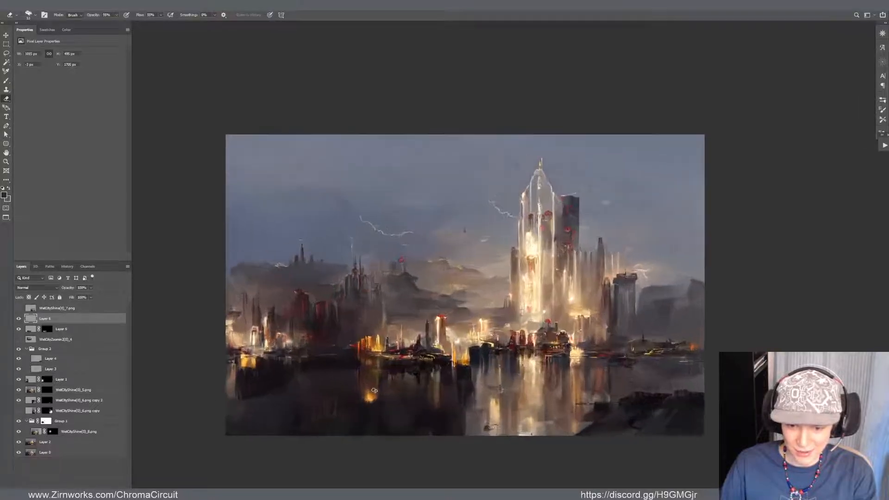
scroll(349, 395, "down", 1)
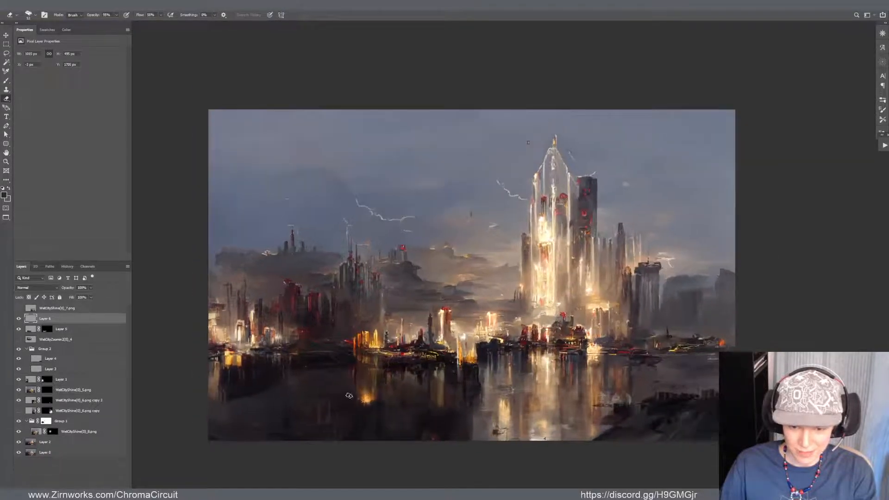
left_click(18, 319)
left_click(18, 319)
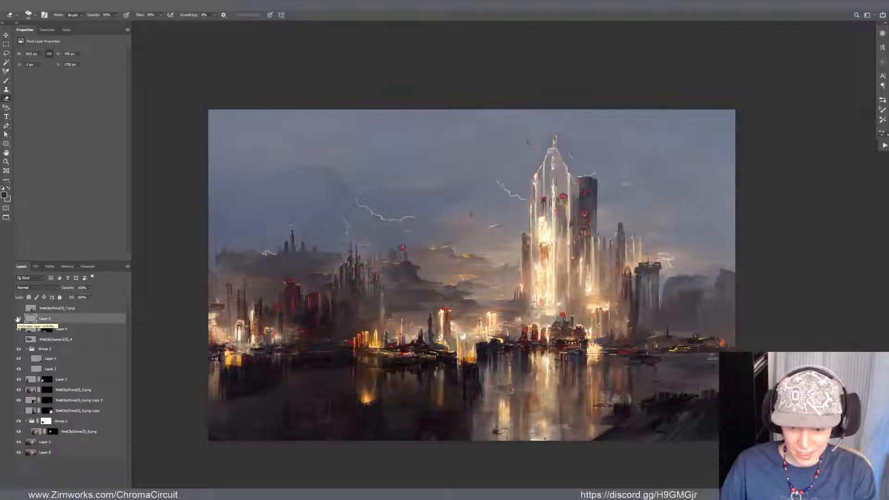
scroll(228, 372, "down", 4)
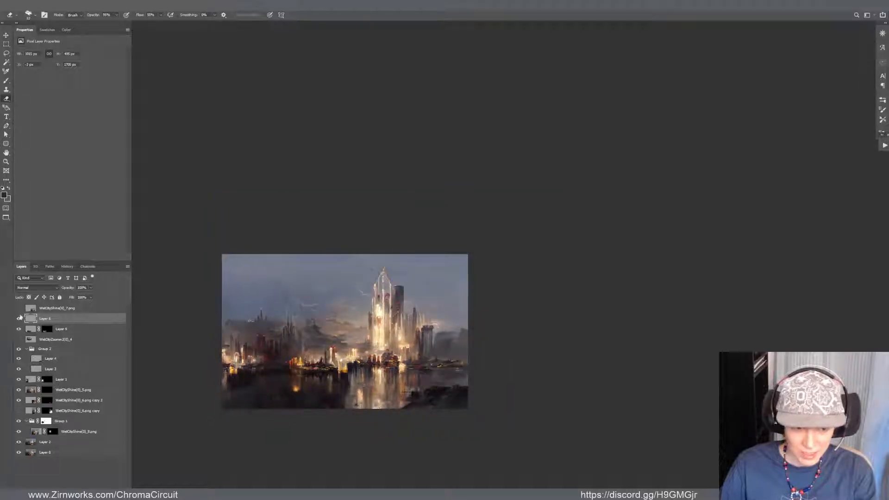
left_click(19, 318)
left_click(20, 317)
left_click(20, 317)
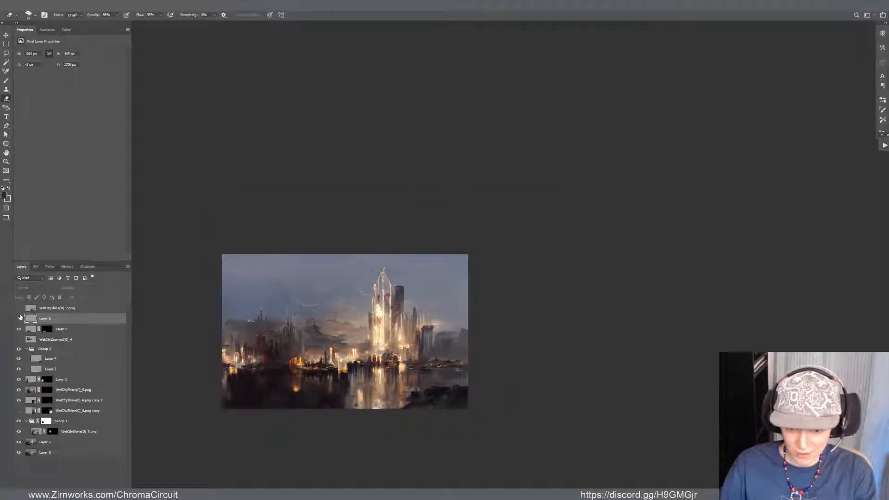
left_click(19, 317)
Warp the water layer so its left side bulges outward and upward past the canvas edge
scroll(257, 389, "up", 4)
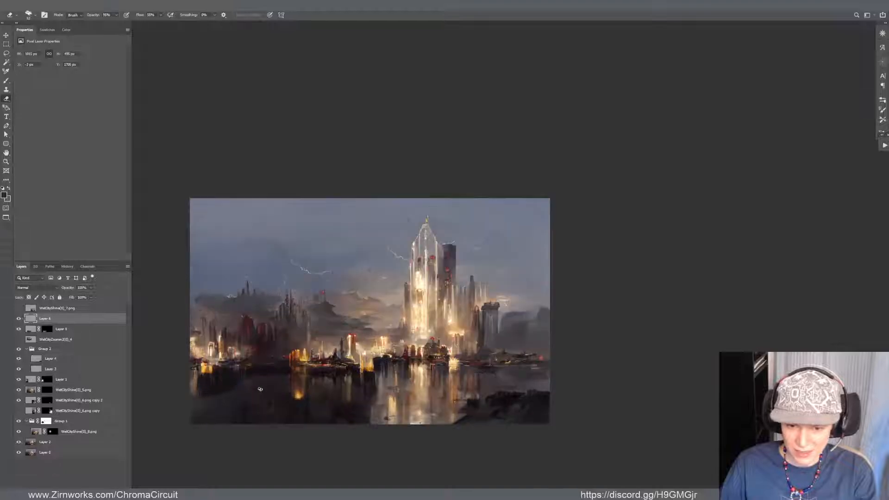
scroll(343, 391, "up", 2)
key("ctrl+t")
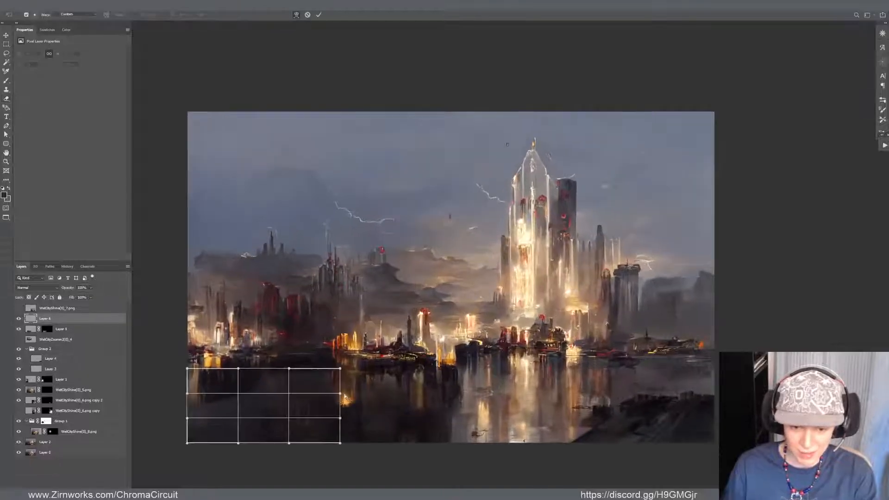
left_click_drag(193, 417, 186, 400)
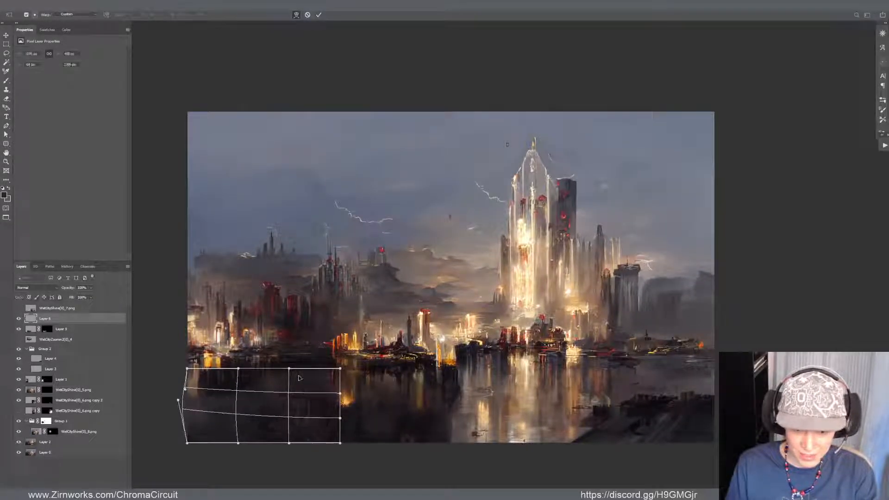
key("Return")
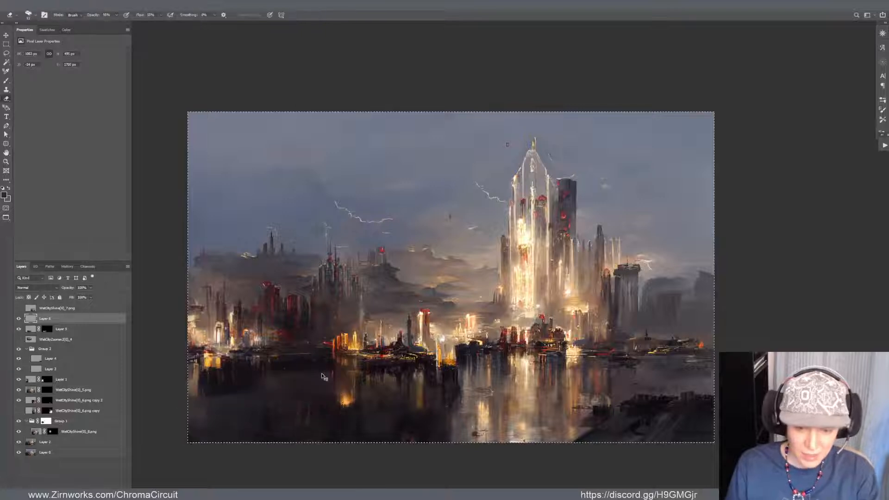
Check the composition against a horizontally flipped merged copy of the visible layers, and delete that copy
left_click(48, 309)
key("ctrl+alt+shift+e")
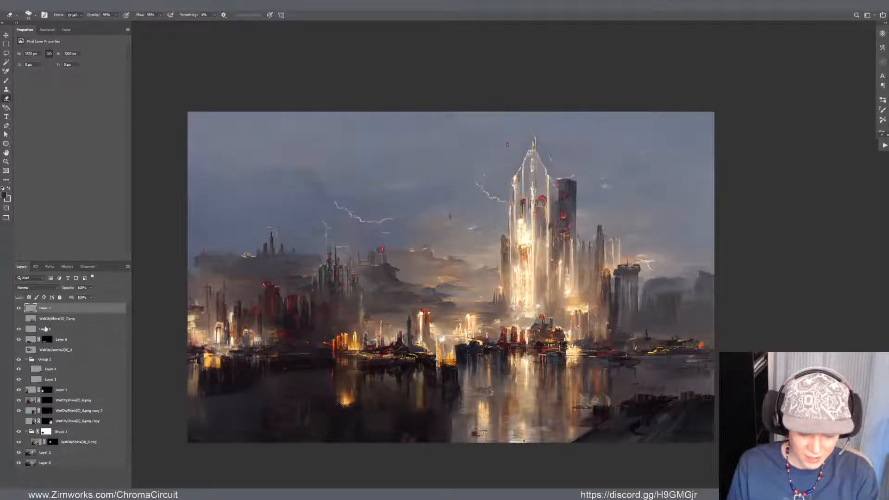
key("ctrl+shift+h")
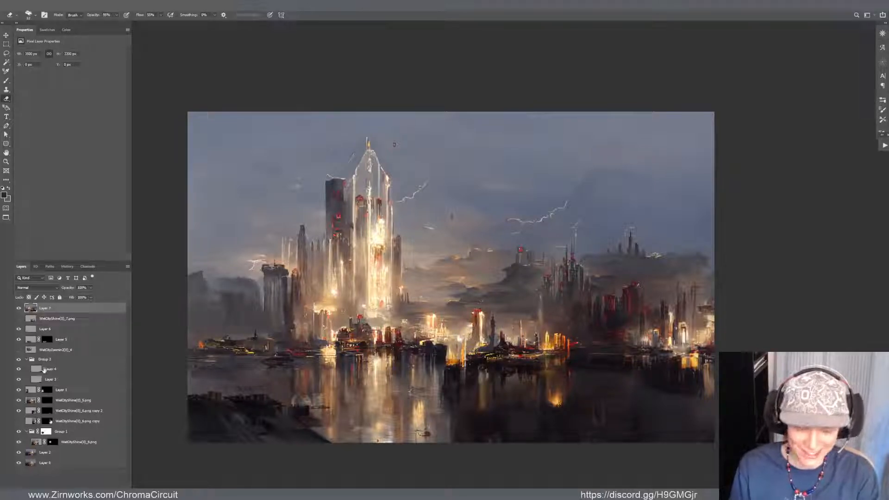
left_click(18, 309)
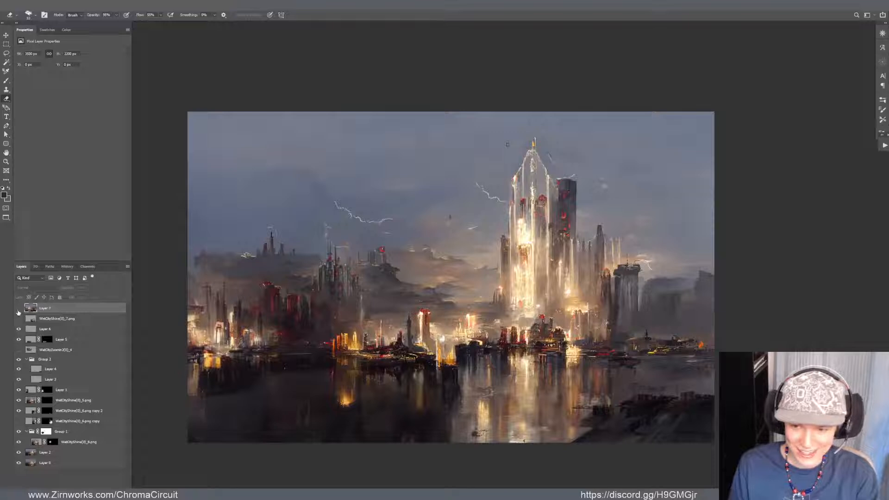
left_click(19, 309)
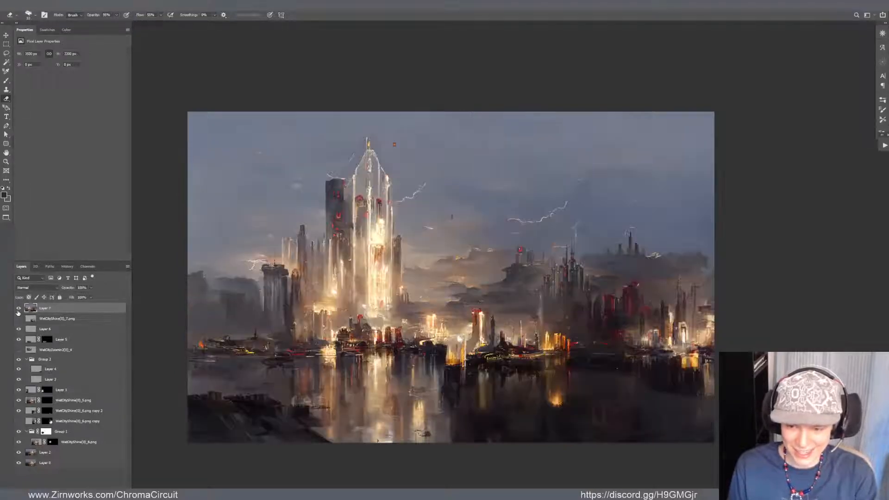
left_click(18, 310)
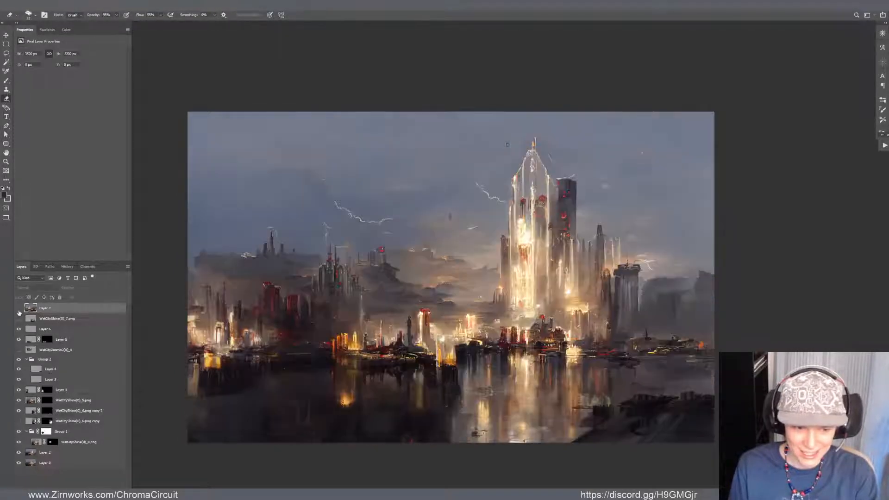
key("Delete")
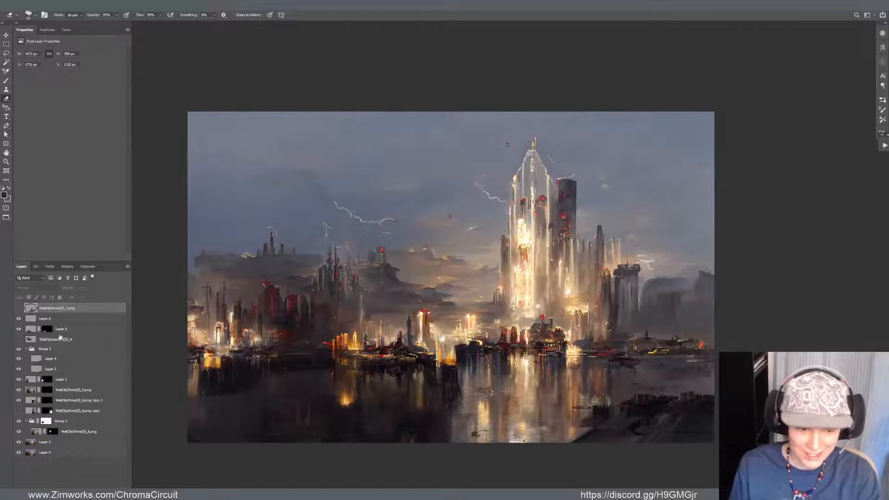
Select every layer above the bottom one and skew them vertically by about 0.3 degrees so the left side rises slightly
left_click(61, 442, "shift")
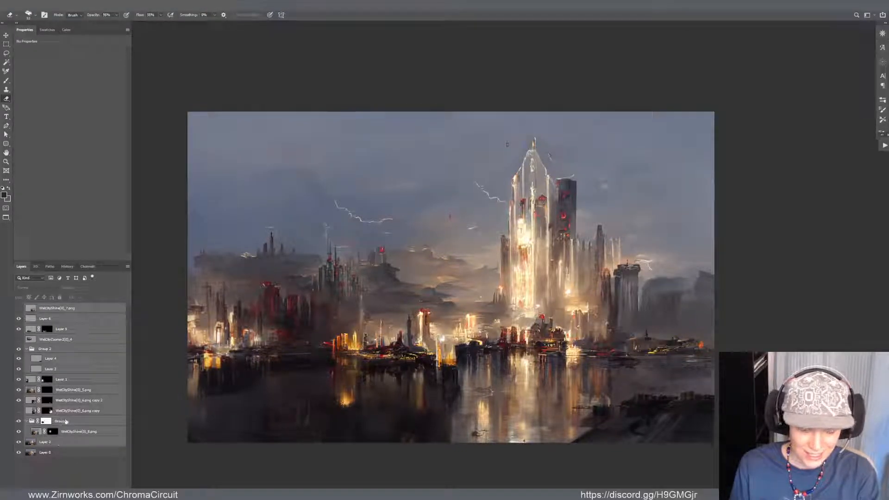
key("ctrl+t")
left_click_drag(168, 377, 168, 385)
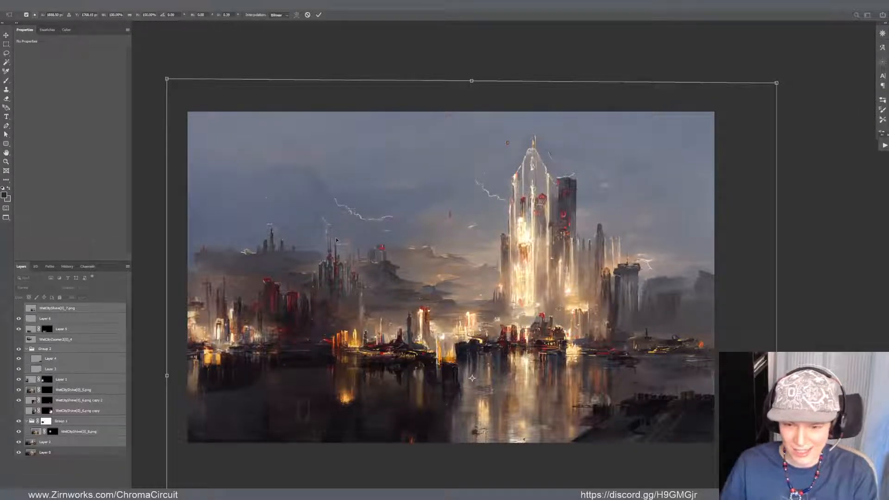
scroll(491, 244, "down", 1)
scroll(491, 261, "down", 1)
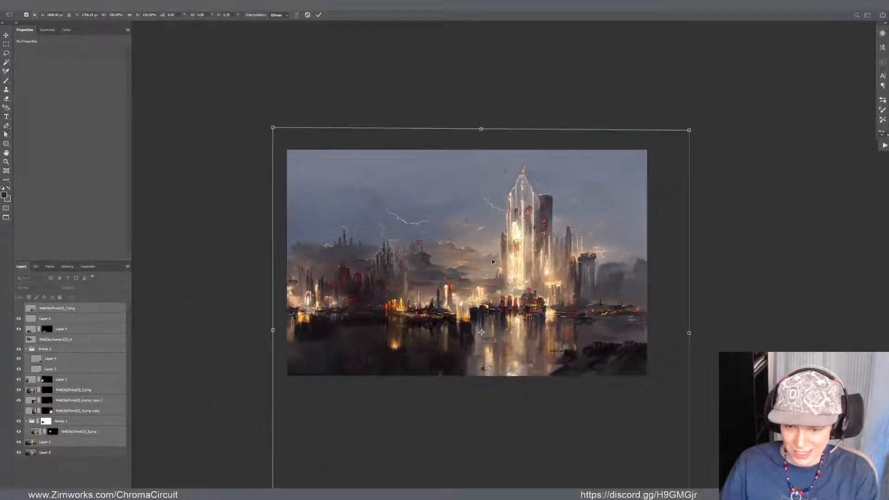
scroll(522, 261, "up", 1)
scroll(527, 273, "up", 1)
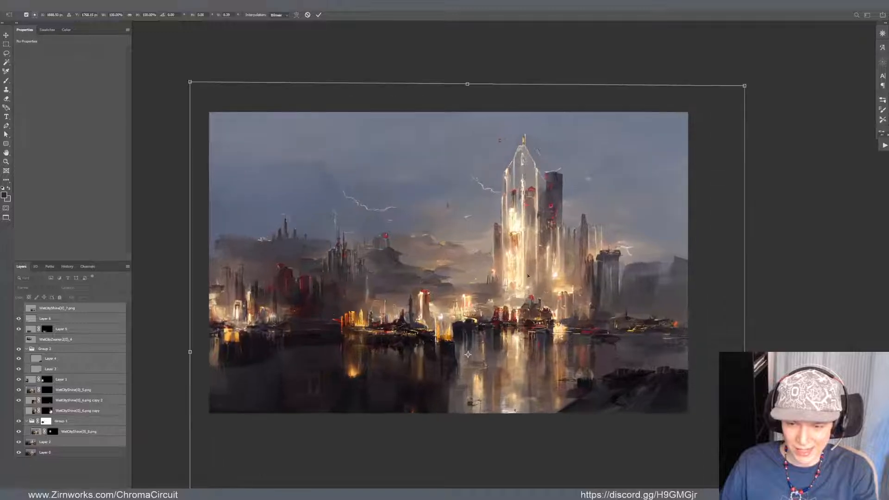
key("Return")
key("e")
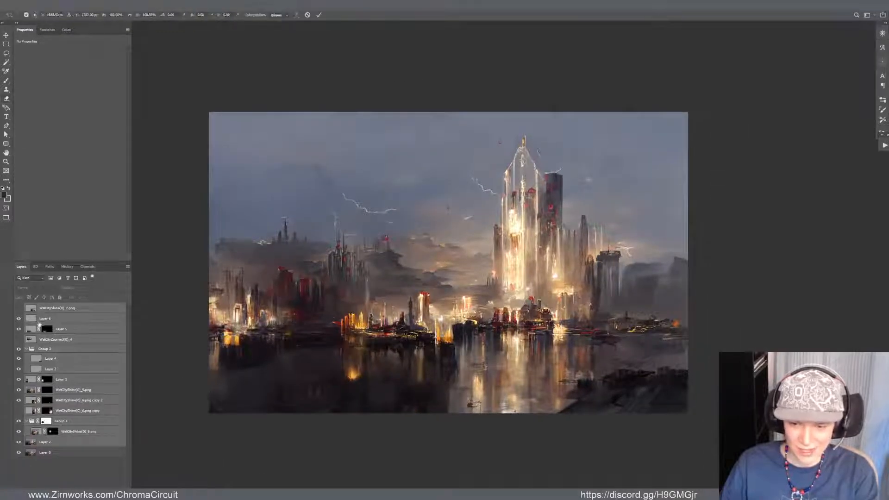
key("ctrl+t")
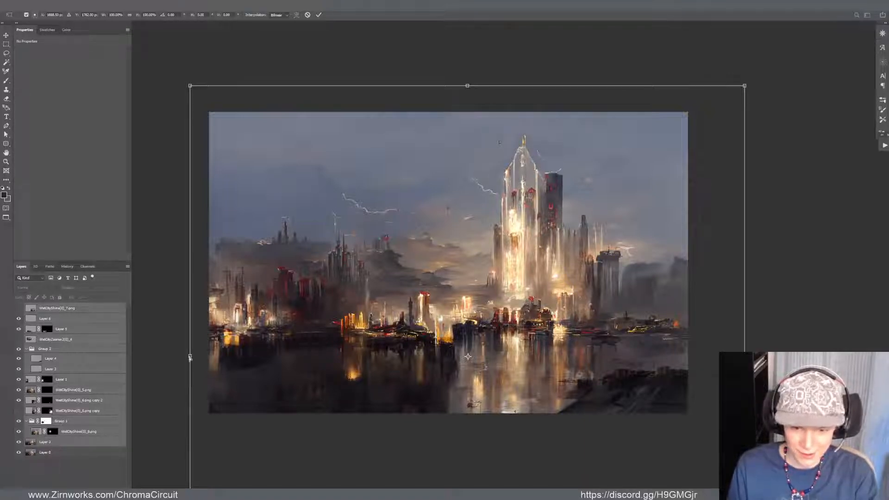
left_click_drag(190, 357, 193, 357)
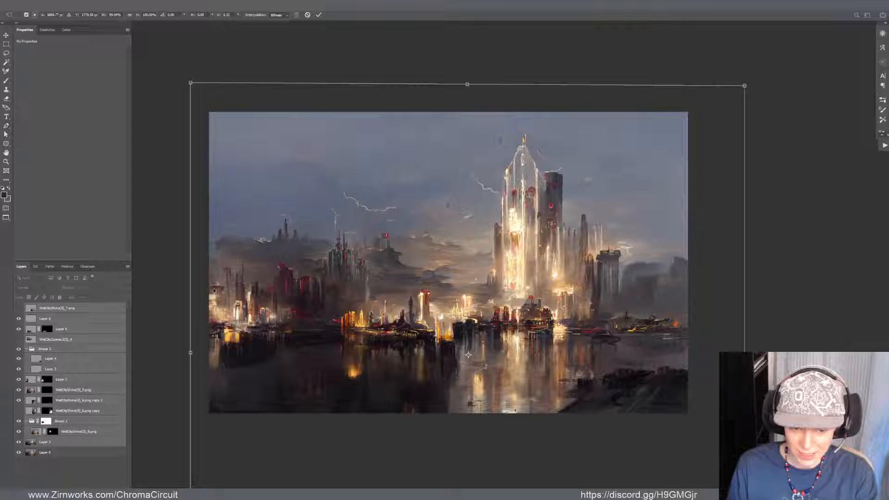
key("Return")
key("e")
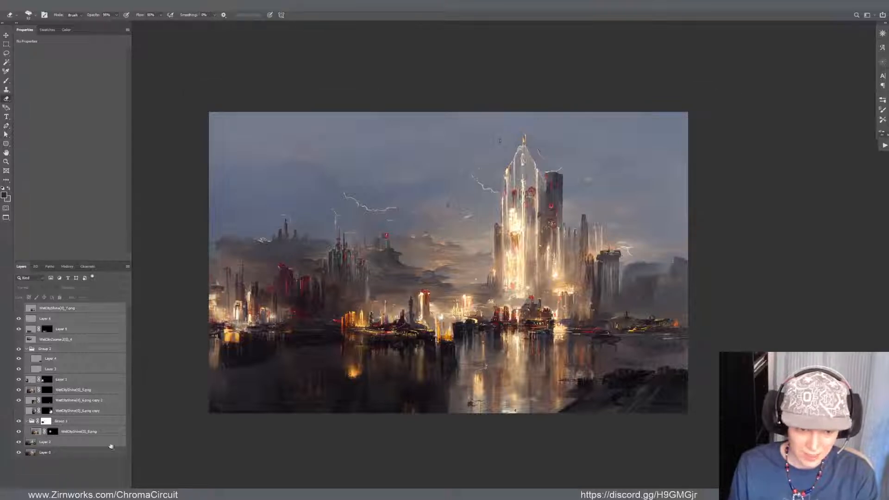
Warp the dark water patch on Layer 6 so its upper right corner stretches toward the orange reflection
left_click(82, 443)
key("b")
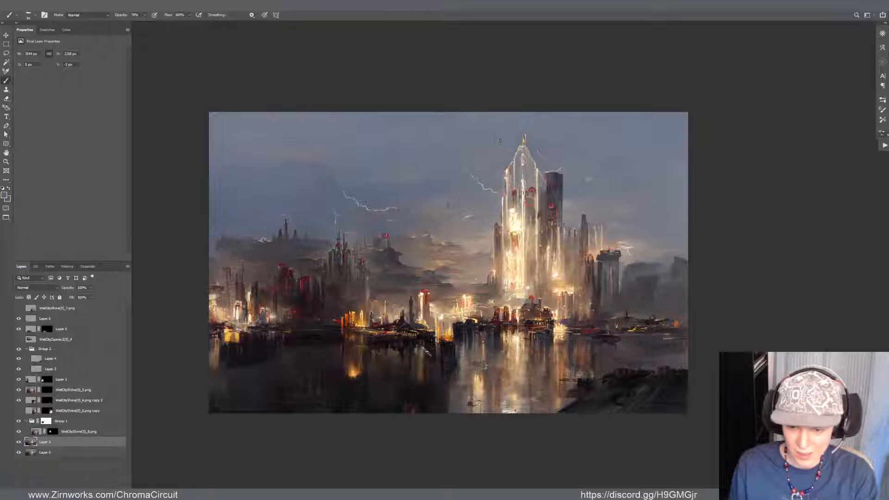
key("v")
left_click(300, 371)
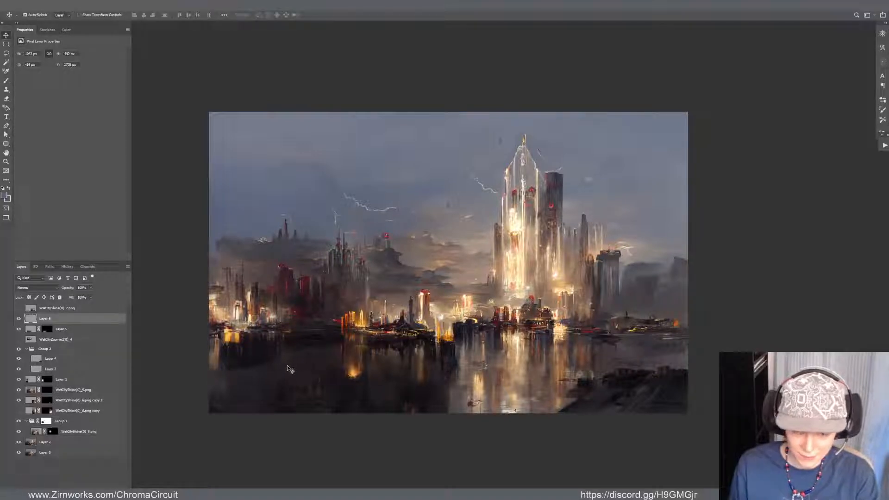
key("ctrl+t")
left_click_drag(287, 369, 376, 354)
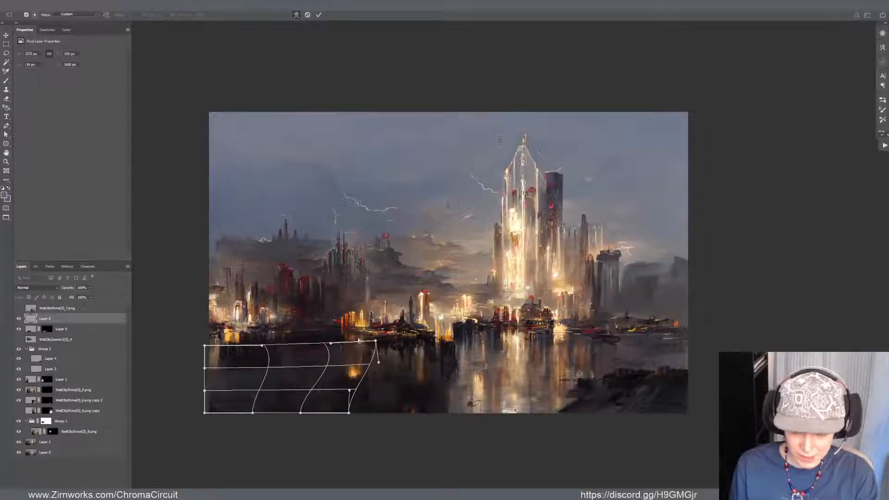
key("Return")
Brighten the Layer 6 water patch with Curves, mapping input 134 to output 172, and lower the layer's opacity
key("ctrl+m")
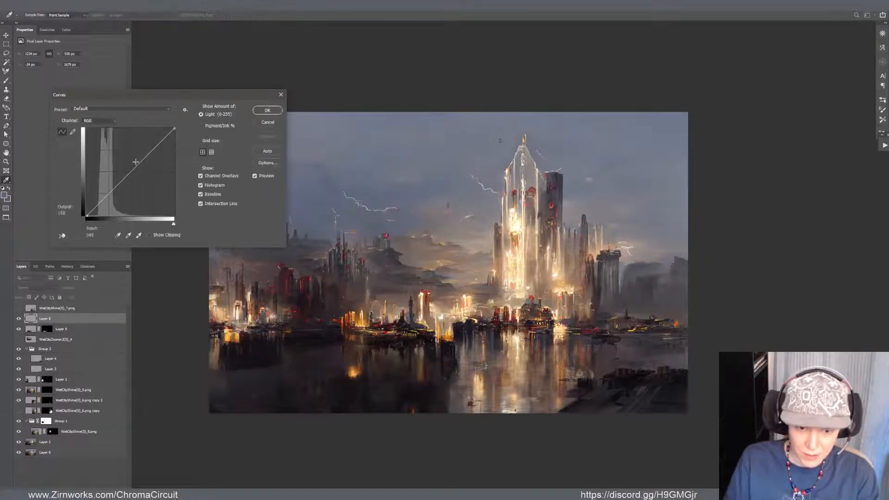
left_click_drag(135, 162, 132, 158)
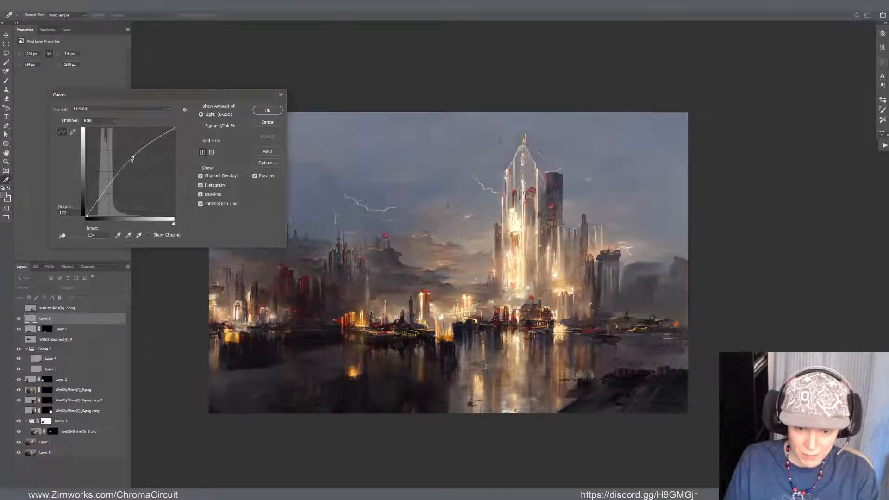
left_click(261, 111)
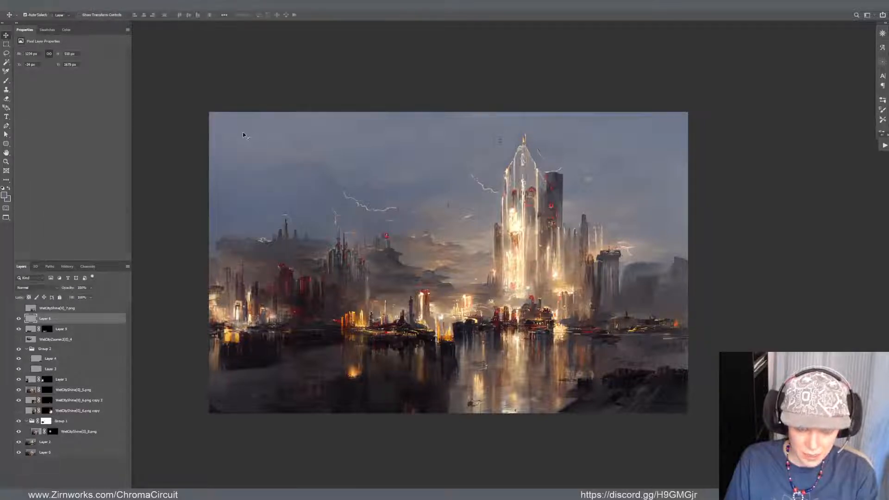
key("9")
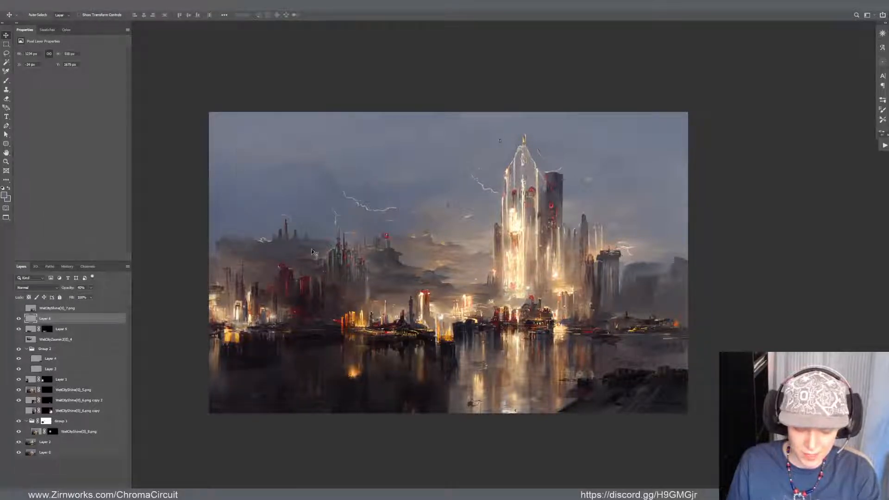
Lighten the Layer 6 water patch once more by raising the midtones of its RGB curve
key("ctrl+m")
left_click_drag(134, 163, 132, 156)
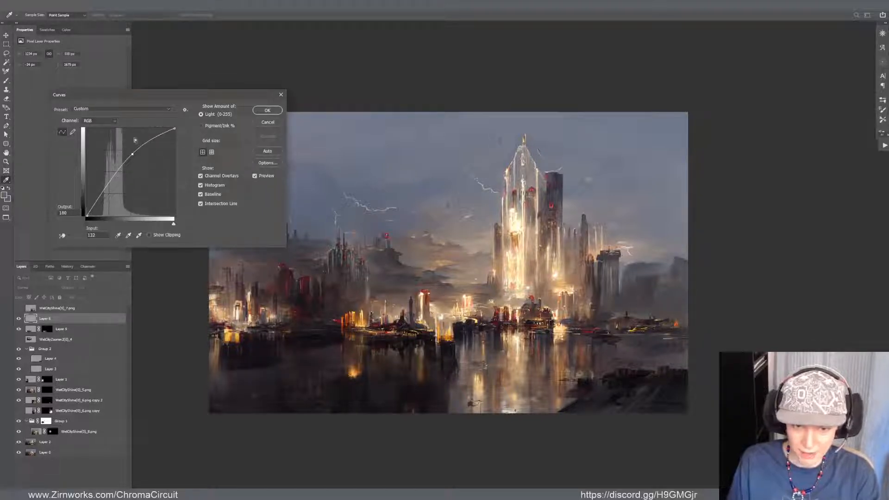
left_click_drag(133, 158, 134, 155)
left_click(267, 110)
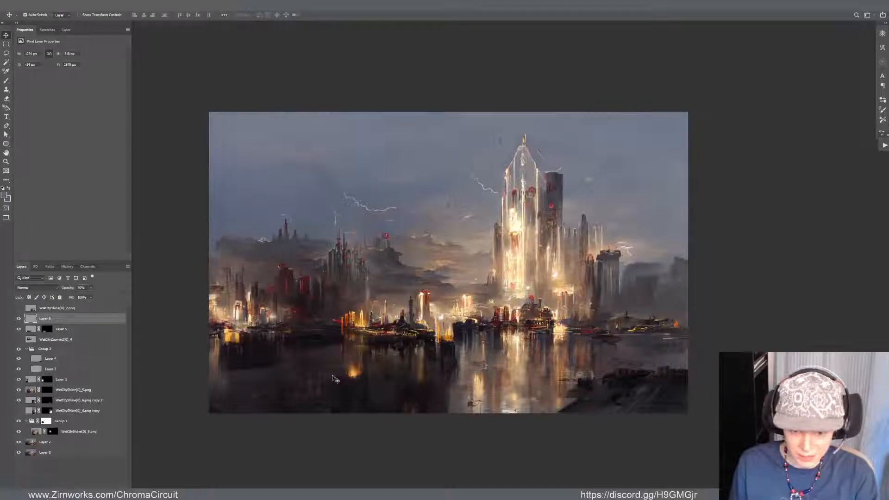
Smudge the right part of the water patch and brush dark tone over the left shoreline and the left skyline
key("r")
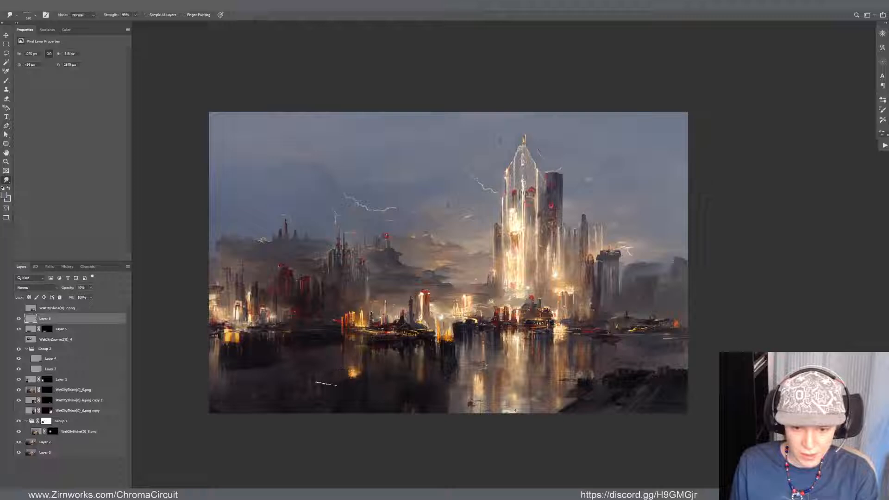
left_click_drag(368, 377, 345, 383)
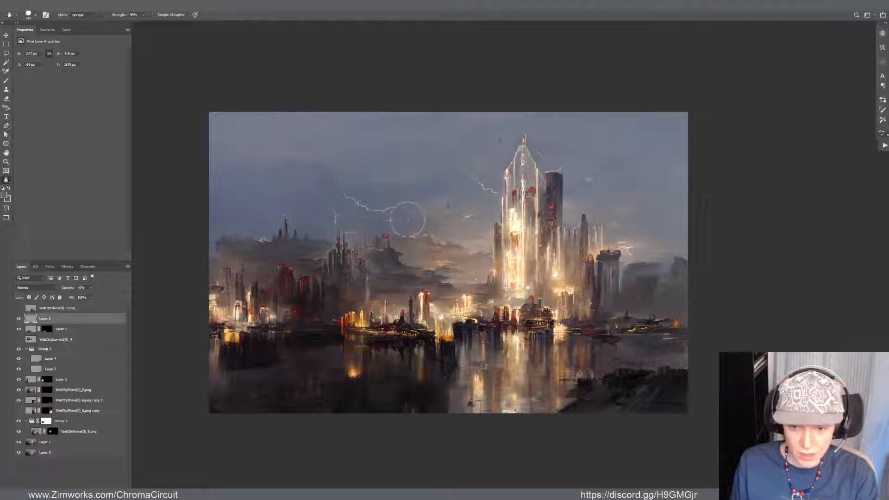
key("b")
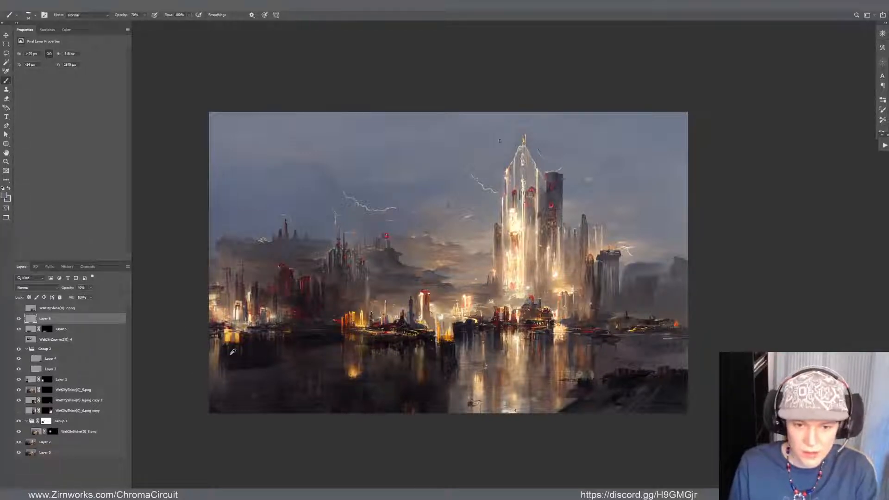
key("x")
left_click_drag(217, 341, 221, 365)
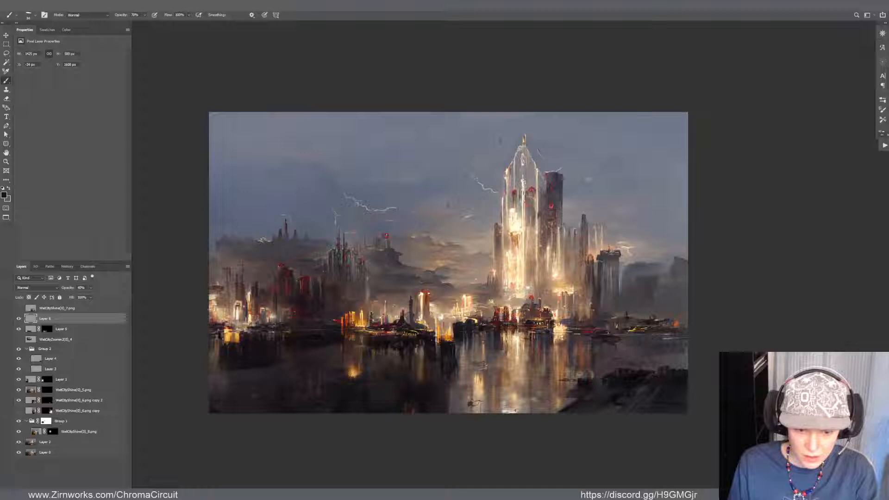
left_click_drag(215, 313, 220, 294)
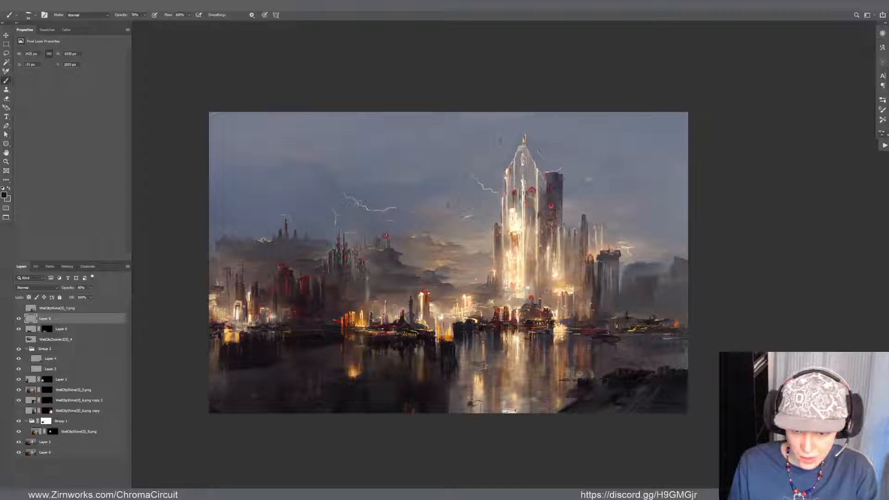
left_click_drag(321, 280, 322, 306)
Try shifting the left skyline layer, Layer 1, slightly down and to the right, and undo the move
key("v")
left_click(283, 282)
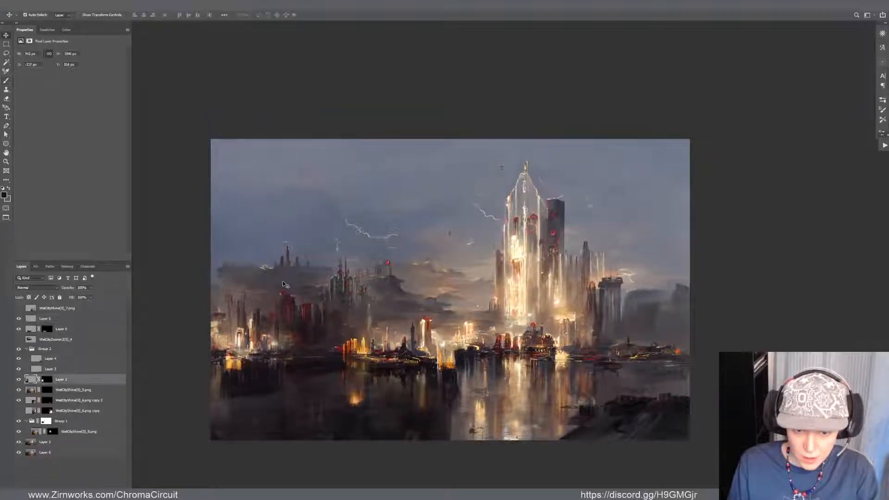
key("b")
key("x")
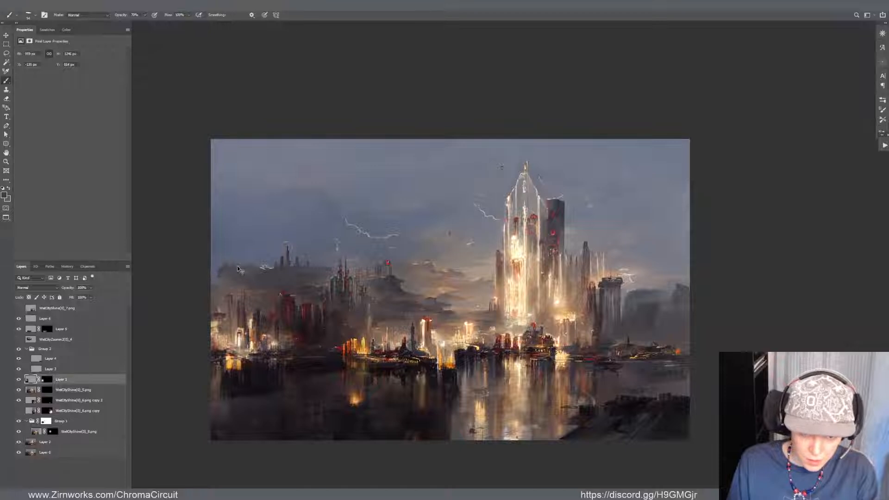
key("v")
left_click_drag(237, 265, 254, 272)
key("ctrl+z")
Compare the left skyline with and without the dark spired tower layer in Group 1, and make its mask active
left_click(315, 280)
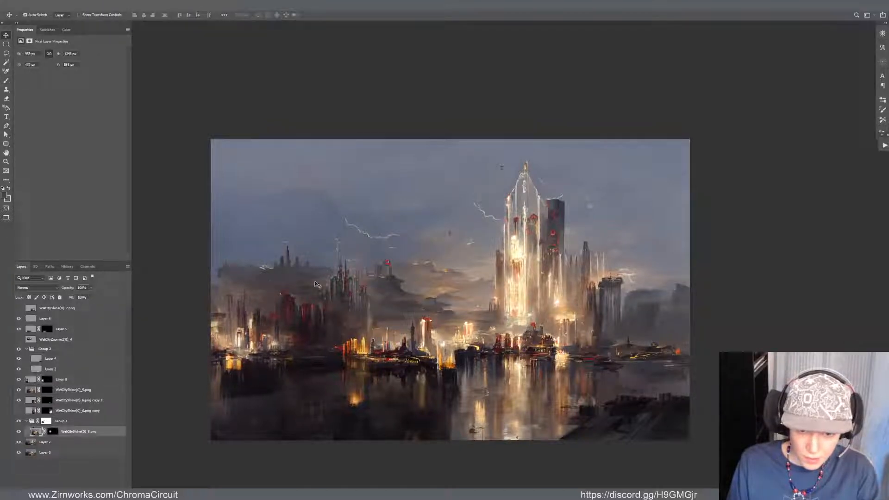
key("b")
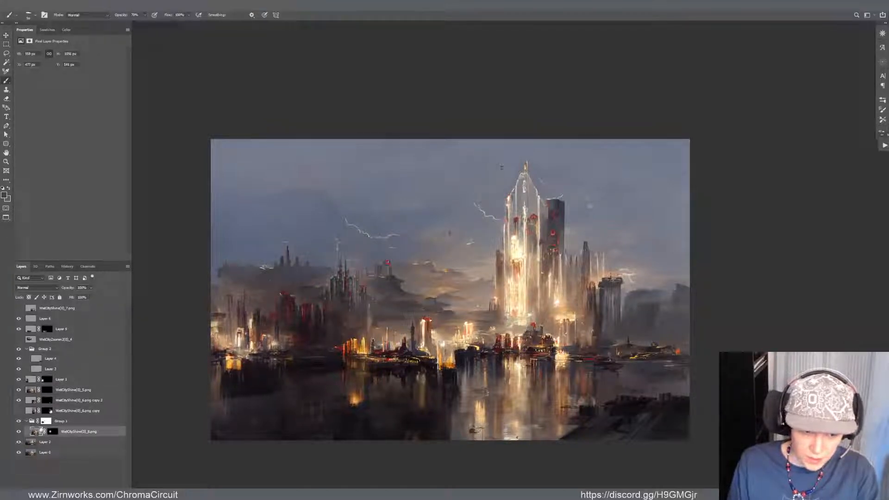
left_click(18, 431)
left_click(19, 432)
left_click(19, 432)
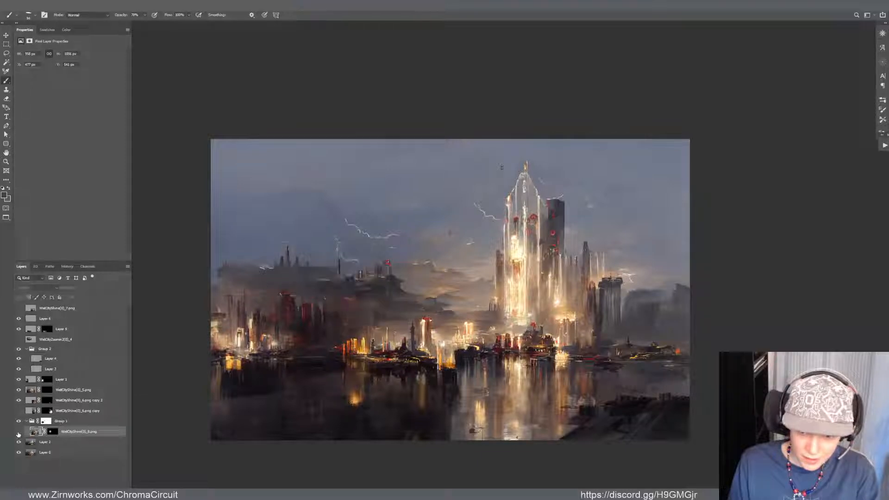
left_click(19, 433)
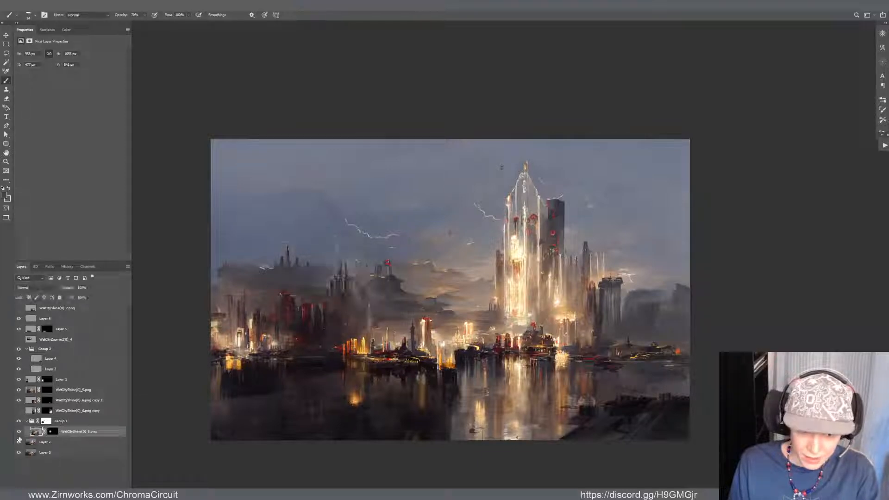
left_click(52, 432)
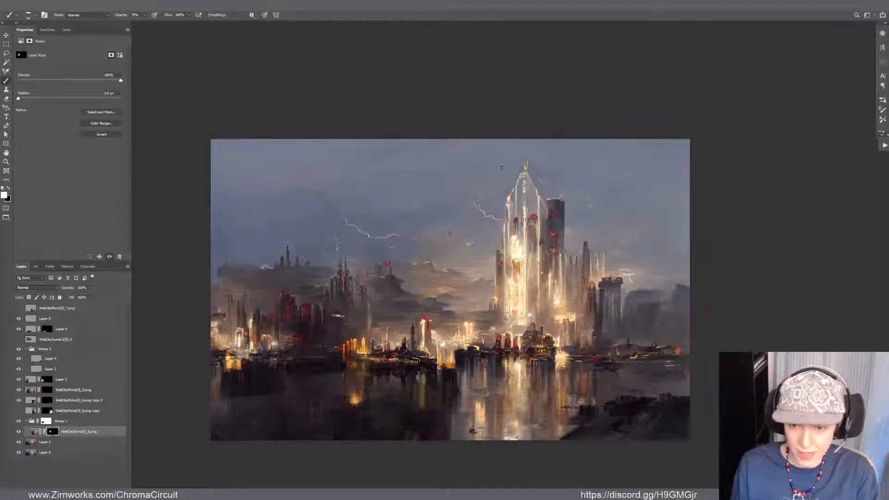
Examine the sky, lightning and stray marks around the central tower, both up close and across the whole painting
left_click_drag(404, 262, 388, 268)
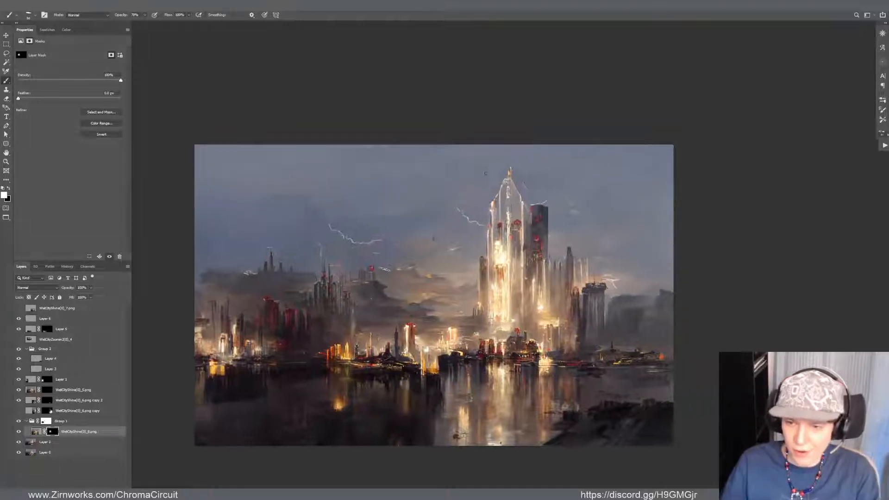
scroll(453, 210, "up", 1)
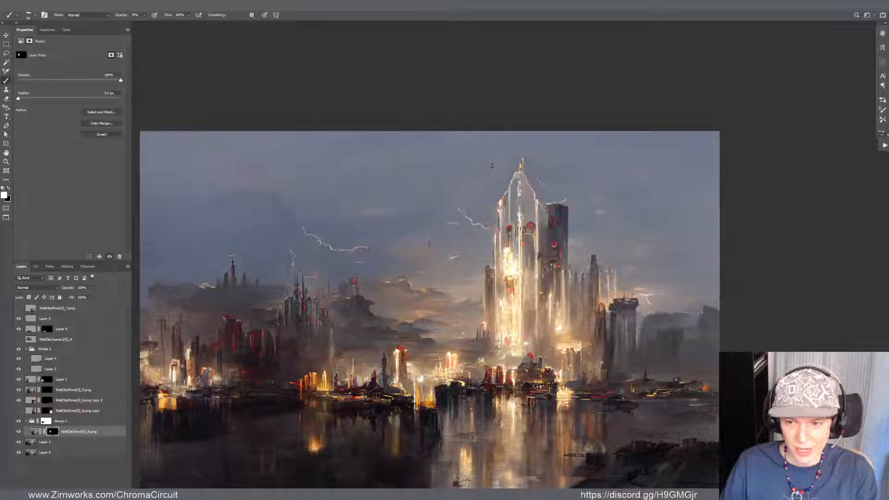
scroll(364, 246, "up", 4)
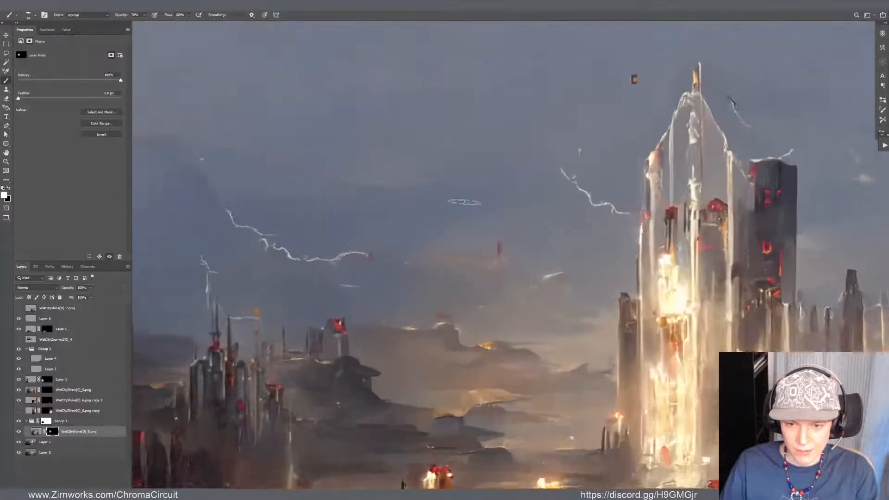
scroll(449, 213, "down", 1)
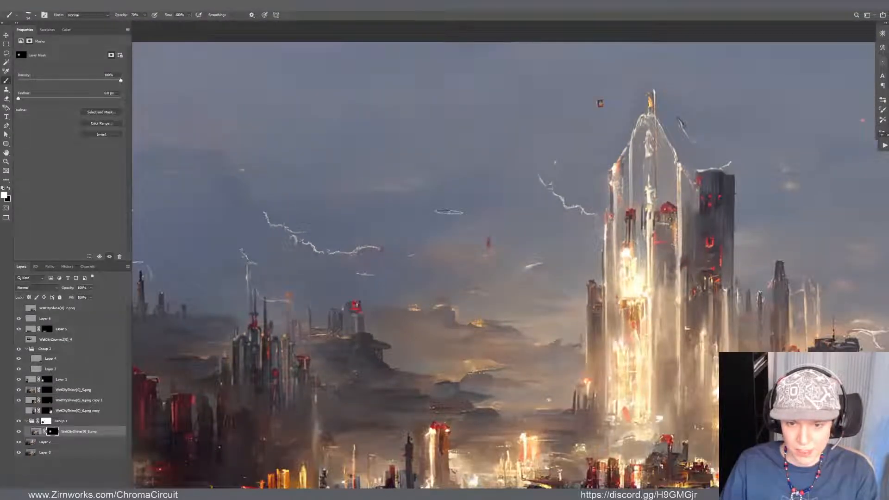
scroll(520, 193, "up", 3)
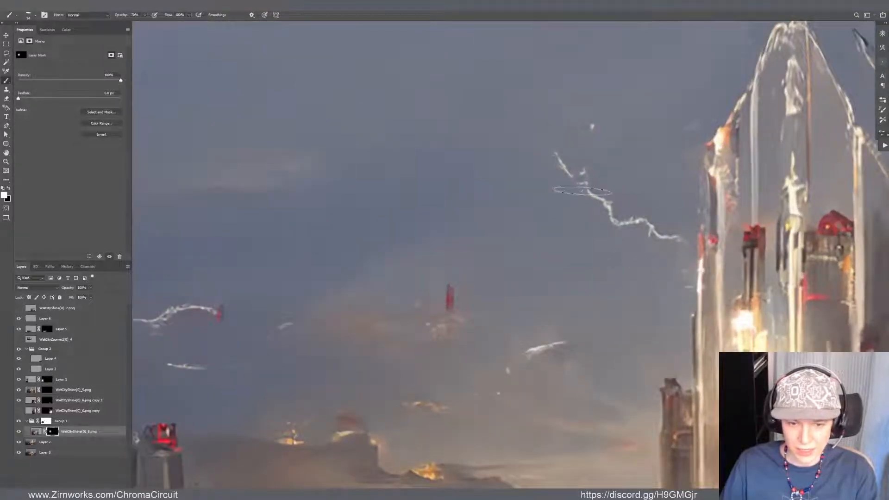
key("v")
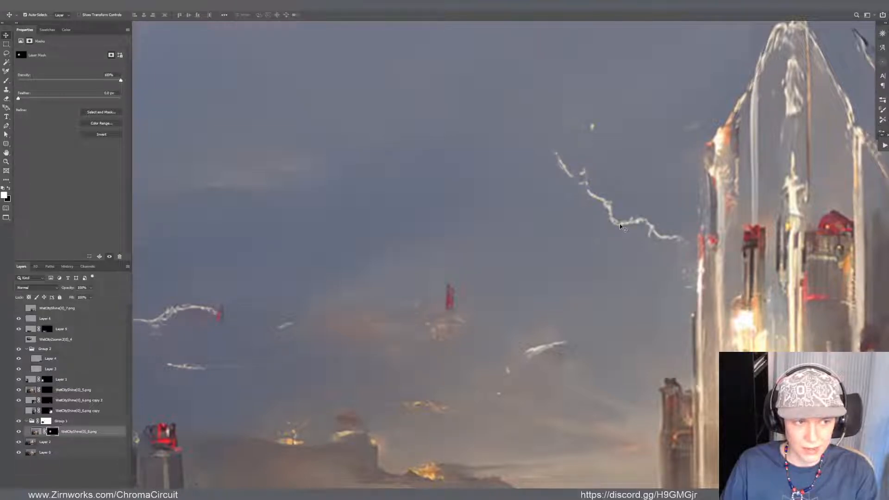
scroll(619, 224, "down", 3)
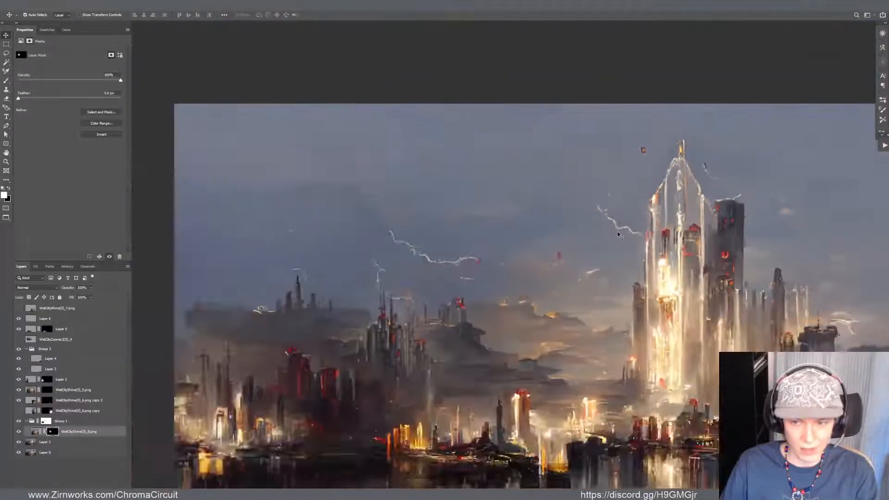
scroll(787, 264, "down", 3)
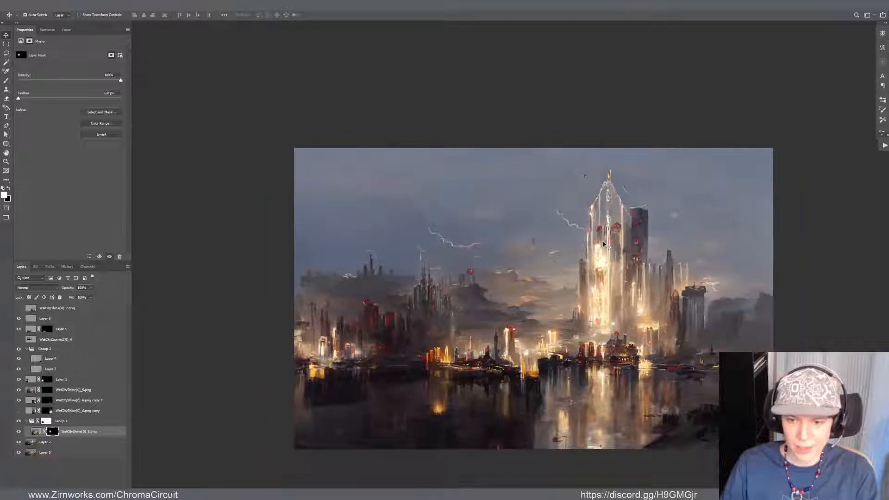
scroll(708, 257, "up", 3)
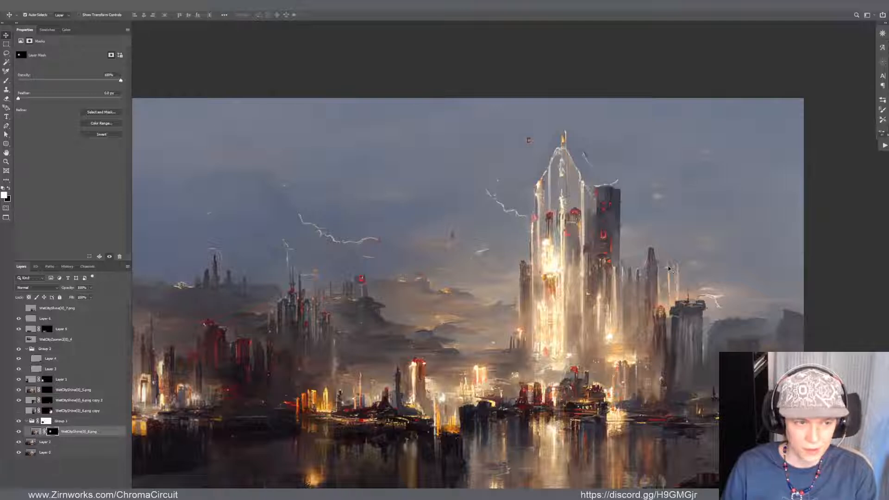
Make the main city layer directly below Group 1 active for brushing, undoing its slight shift down and to the right
key("b")
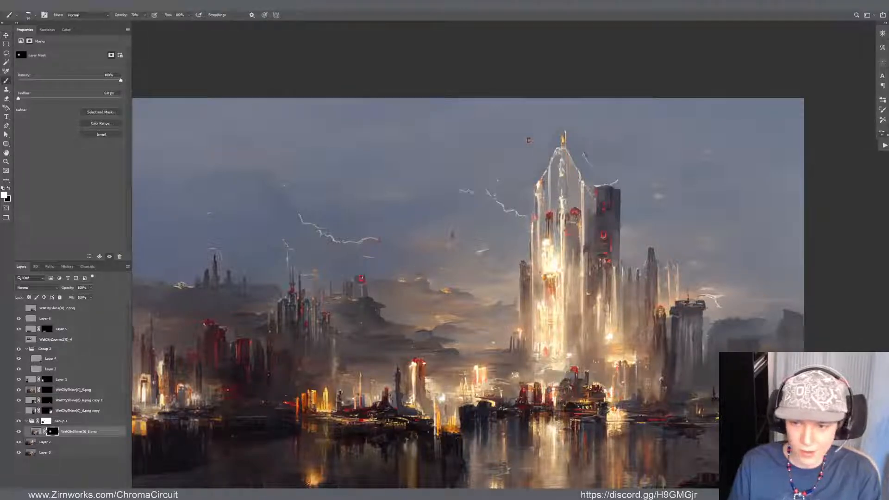
key("x")
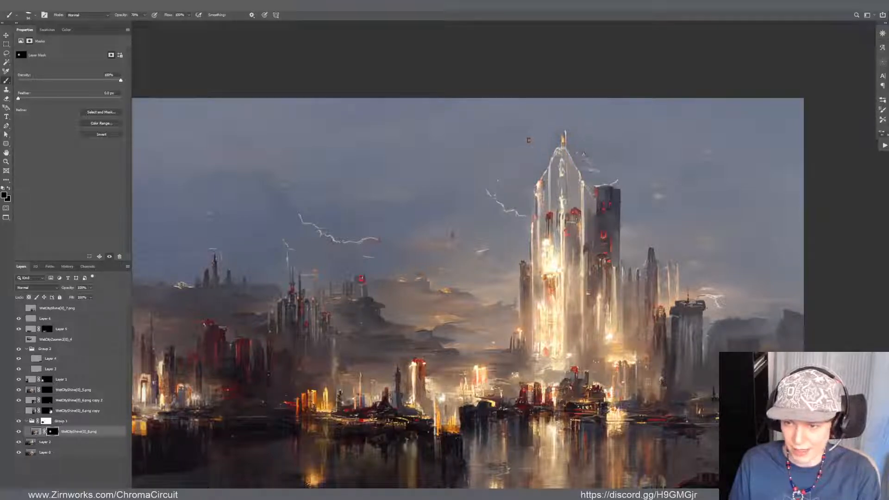
key("v")
left_click_drag(616, 143, 623, 151)
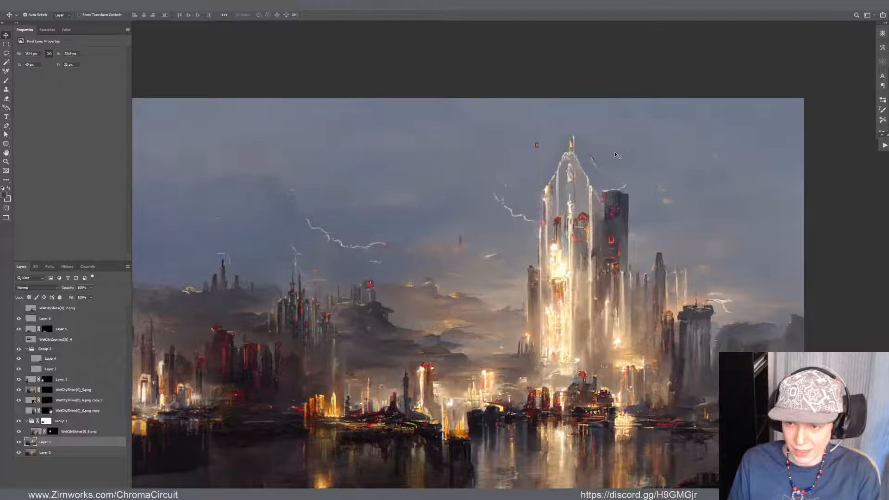
key("ctrl+z")
key("b")
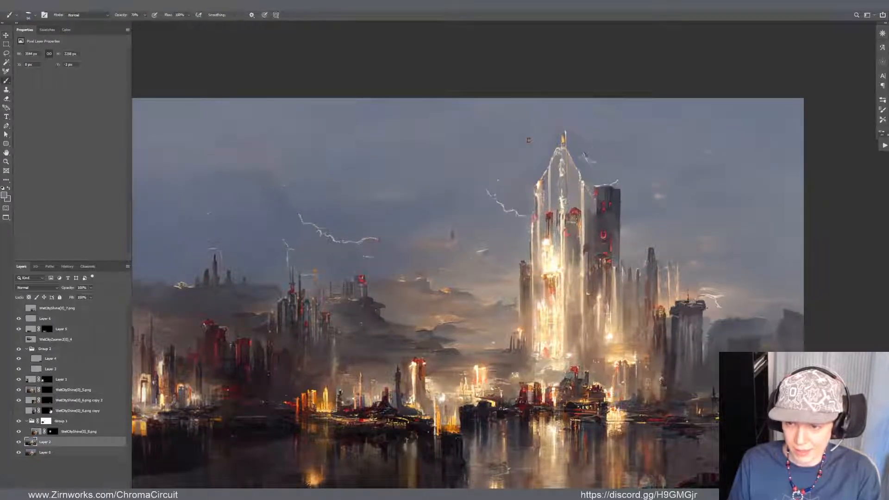
Set the brush to Overlay mode and paint a warm glow over the central tower's upper glass with tones sampled from its lit core
key("space")
left_click_drag(596, 222, 533, 241)
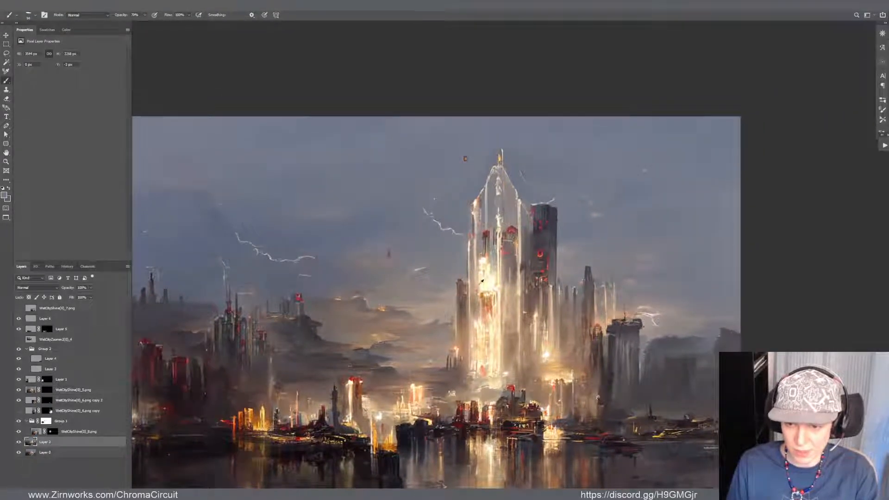
left_click(482, 281, "alt")
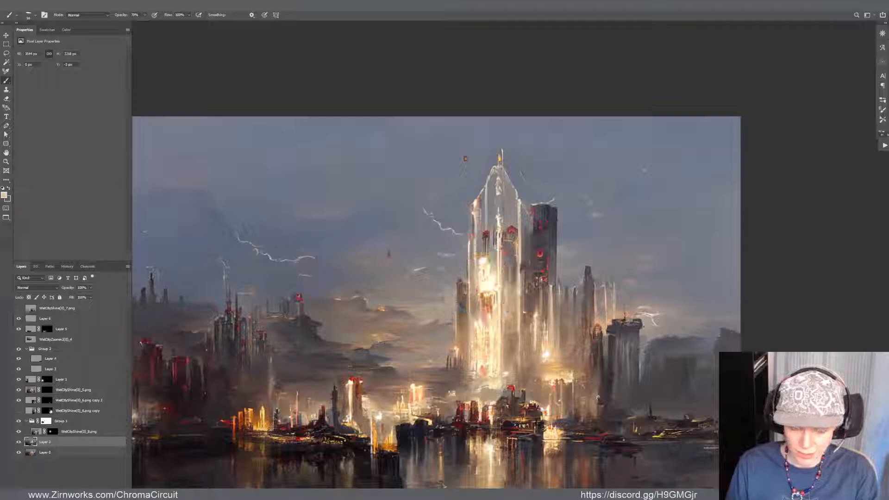
key("alt+shift+o")
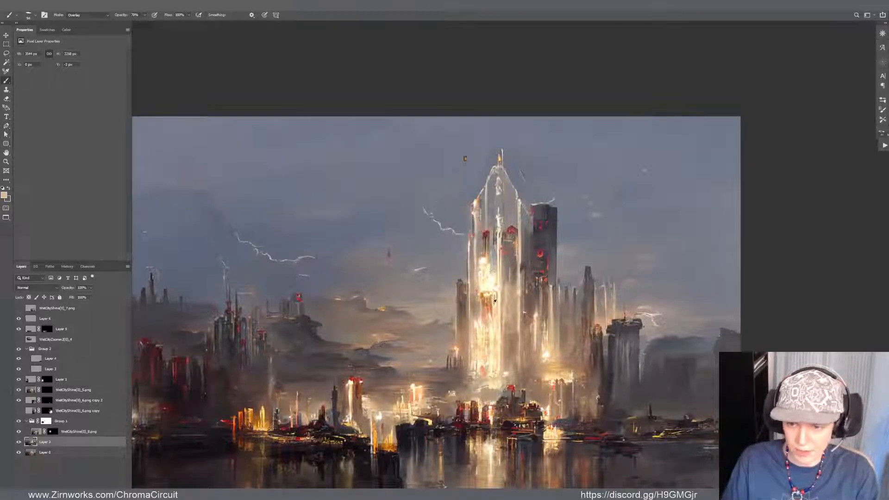
left_click(495, 301, "alt")
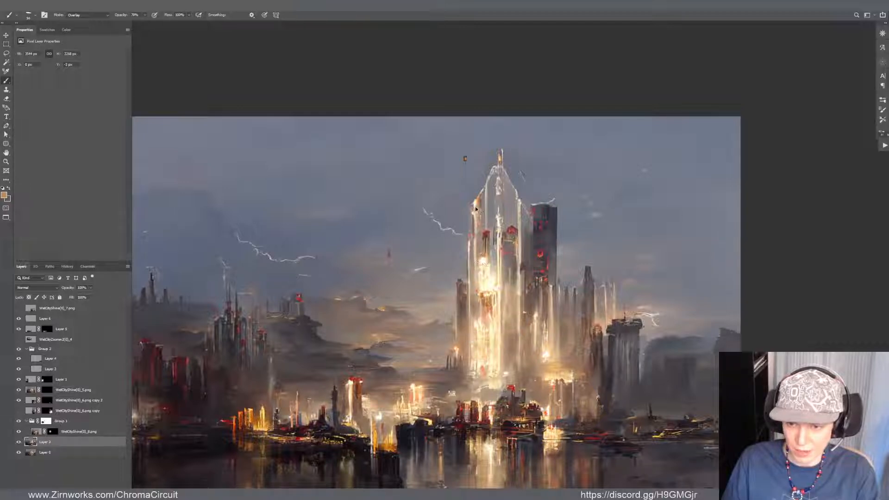
key("ctrl+z")
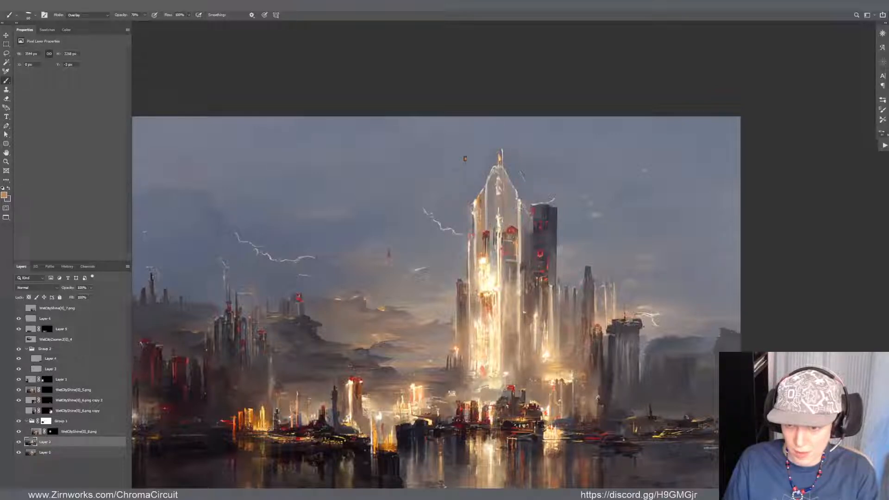
left_click(509, 204, "alt")
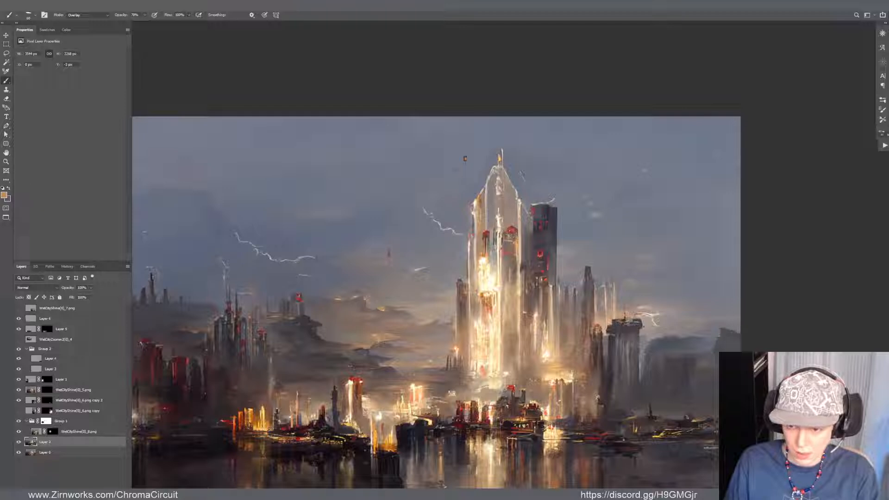
Try a Normal-mode stroke across the central tower's tip with a sampled tone, undo it, and sample a grey from the tower
key("alt+shift+n")
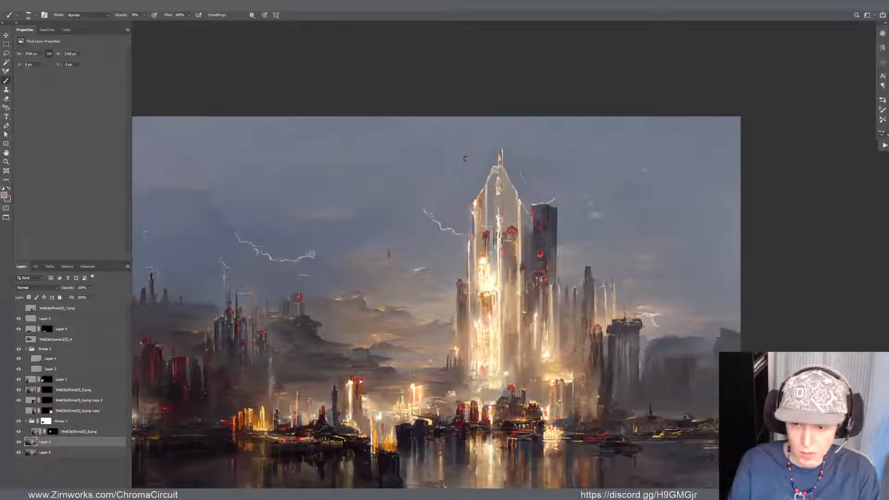
left_click(509, 196, "alt")
left_click_drag(495, 162, 560, 151)
key("ctrl+z")
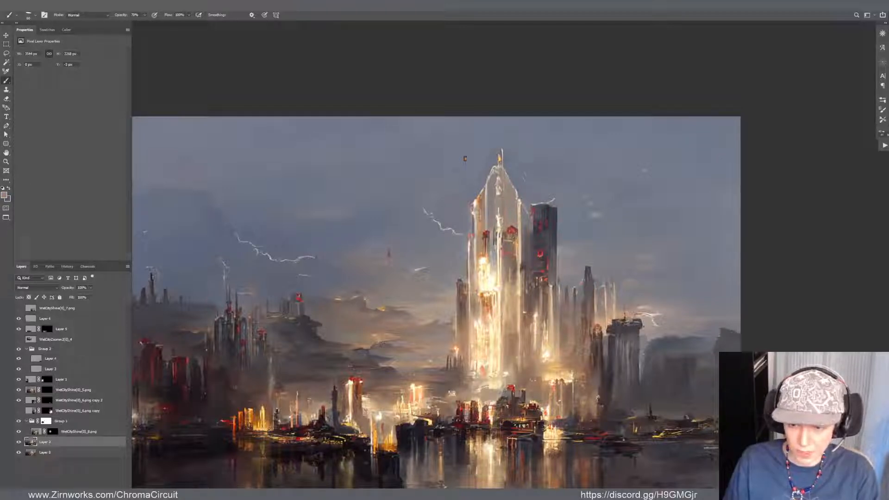
left_click(475, 215, "alt")
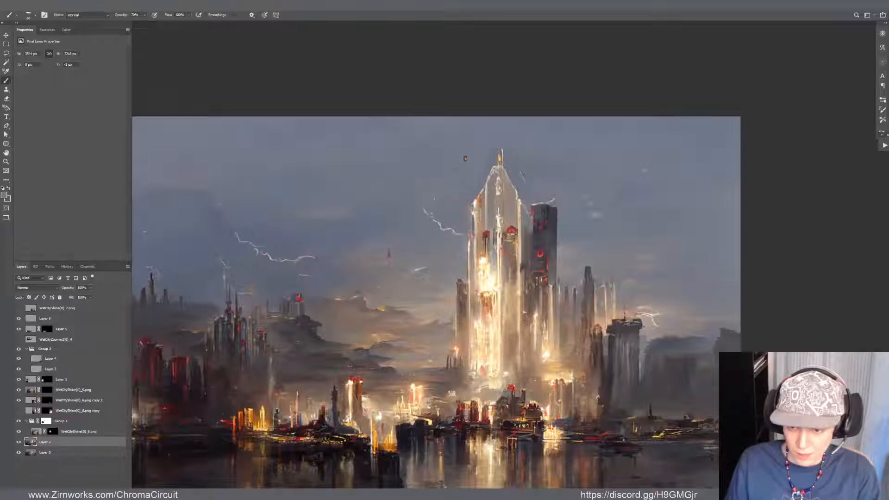
Return the brush to Overlay mode and paint sampled white, yellow and red tones down the central tower's glowing core
mouse_move(514, 283)
left_mouse_down()
mouse_move(446, 275)
mouse_move(458, 290)
mouse_move(467, 286)
mouse_move(416, 278)
left_mouse_up()
key("z")
key("b")
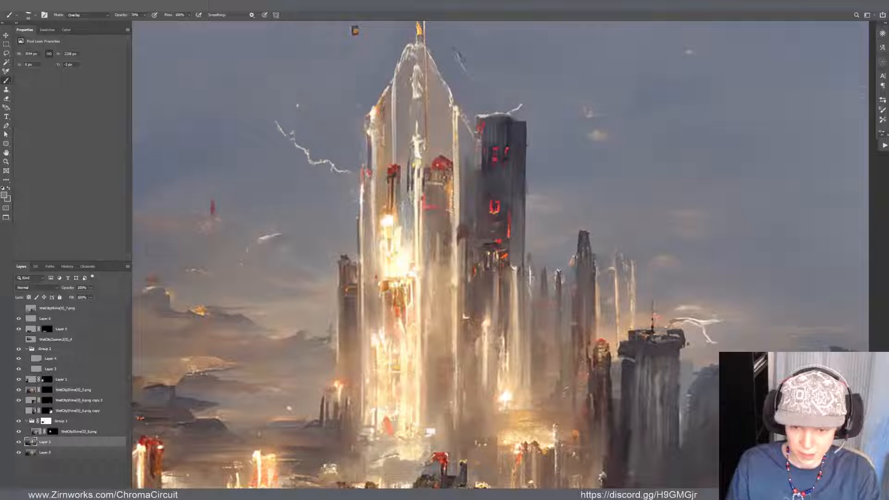
left_click(393, 215, "alt")
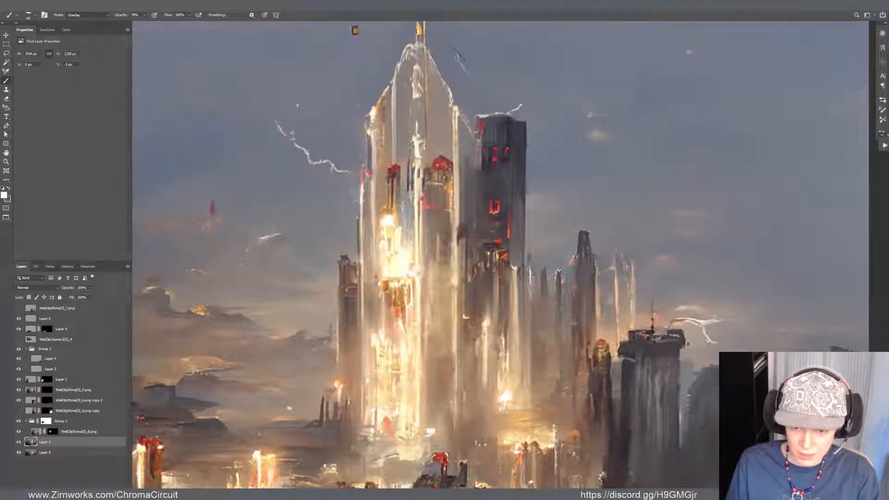
left_click(395, 214, "alt")
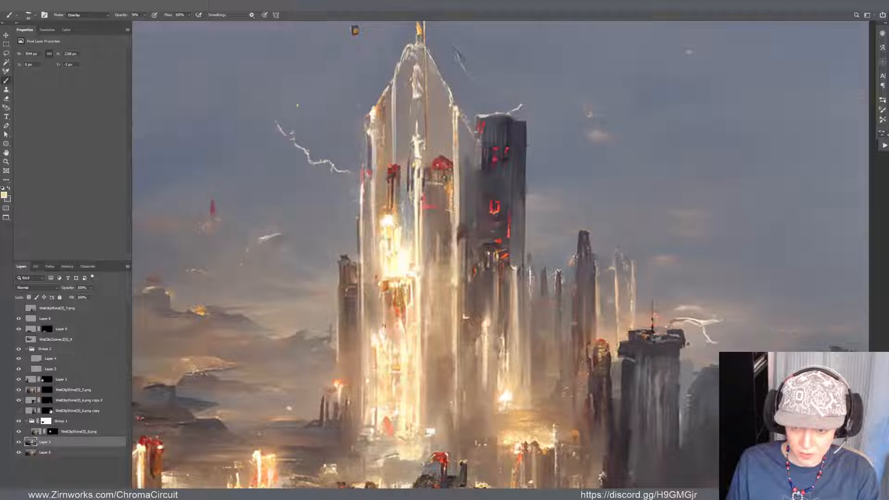
left_click(384, 282, "alt")
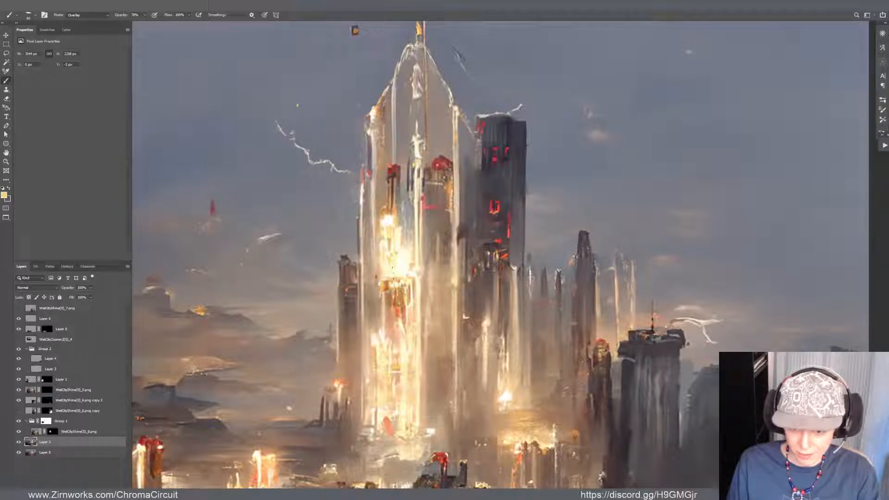
left_click(491, 204, "alt")
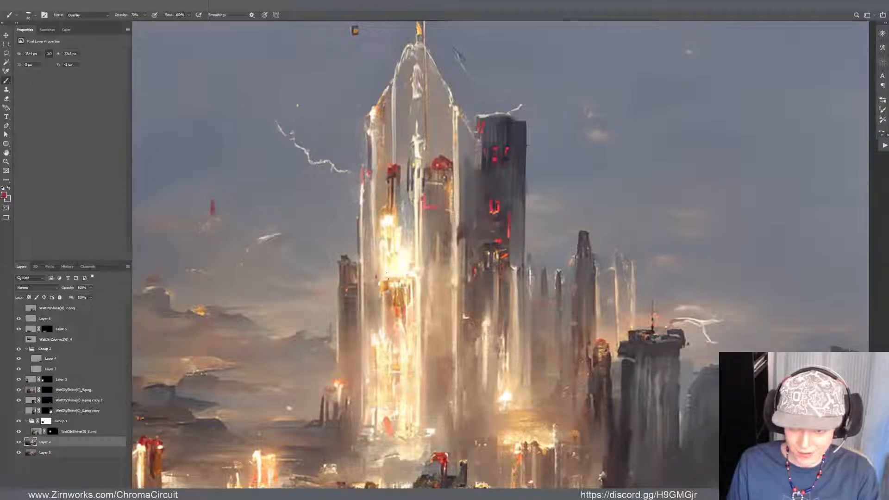
left_click_drag(384, 284, 384, 342)
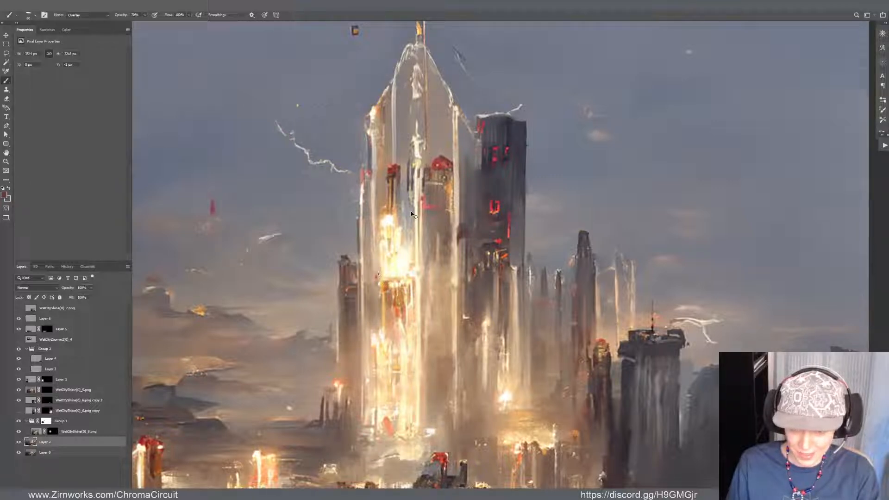
Warm the lower part of the central tower's lit core with sampled pale yellow, orange and cream tones, undoing one stroke
left_click(396, 265, "alt")
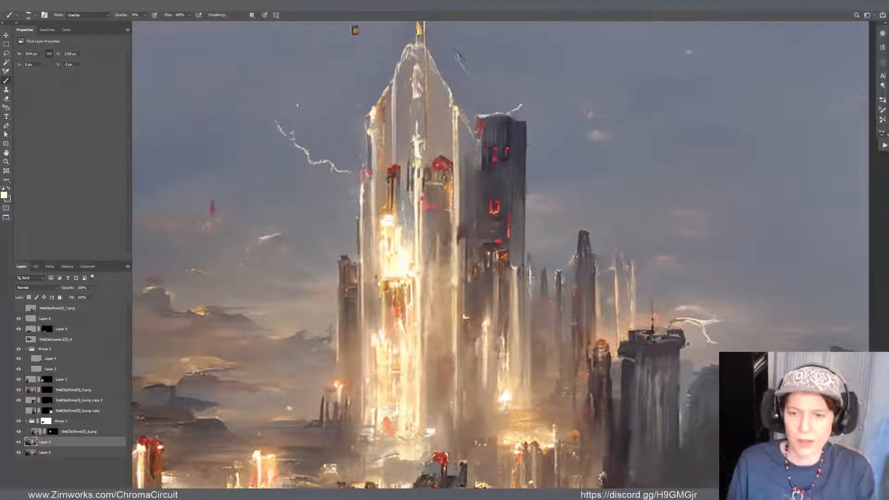
left_click(397, 212, "alt")
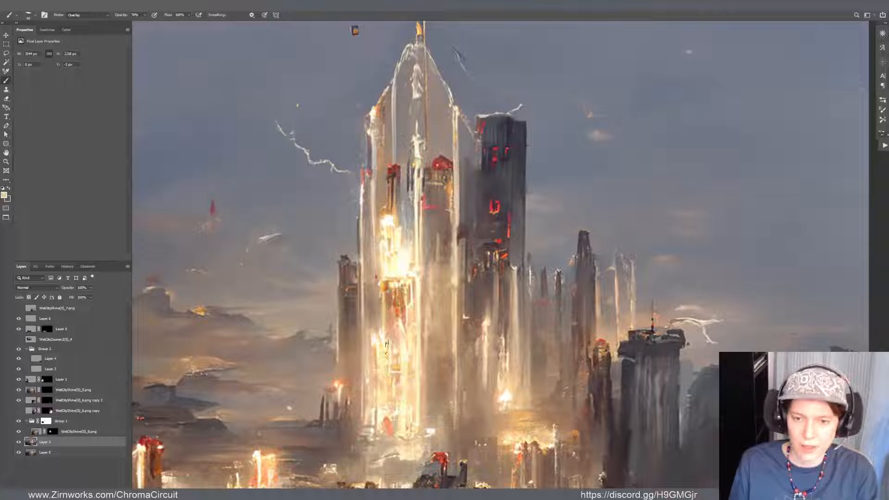
left_click(375, 314, "alt")
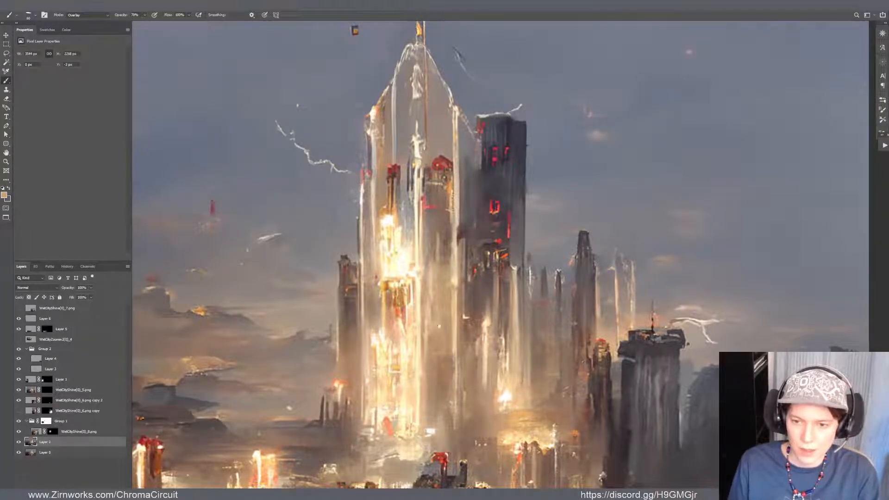
mouse_move(417, 420)
left_mouse_down()
mouse_move(390, 314)
mouse_move(395, 328)
mouse_move(364, 368)
mouse_move(369, 347)
mouse_move(348, 368)
left_mouse_up()
left_click(377, 327, "alt")
key("ctrl+z")
left_click_drag(370, 340, 369, 324)
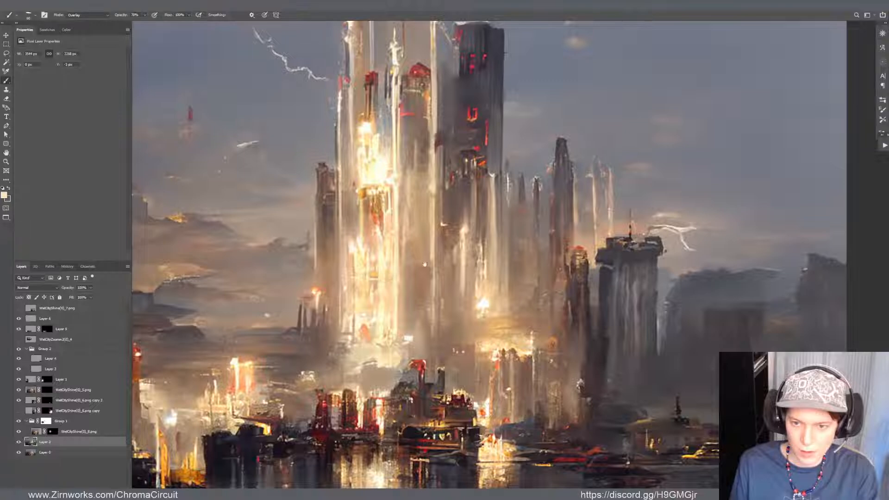
Paint Overlay strokes below and above the central tower's brightest light, and check the glow against the whole painting
left_click_drag(424, 264, 404, 337)
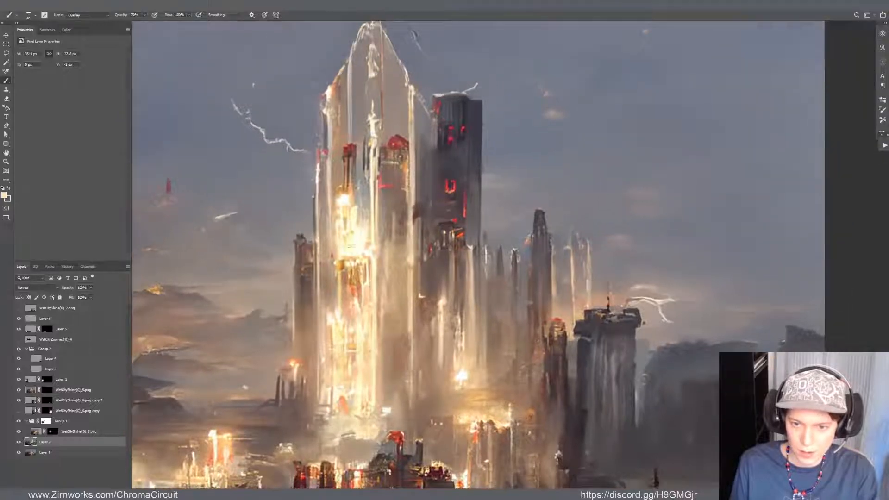
left_click_drag(349, 262, 364, 305)
mouse_move(350, 188)
left_mouse_down()
mouse_move(348, 149)
mouse_move(352, 177)
left_mouse_up()
scroll(418, 261, "down", 8)
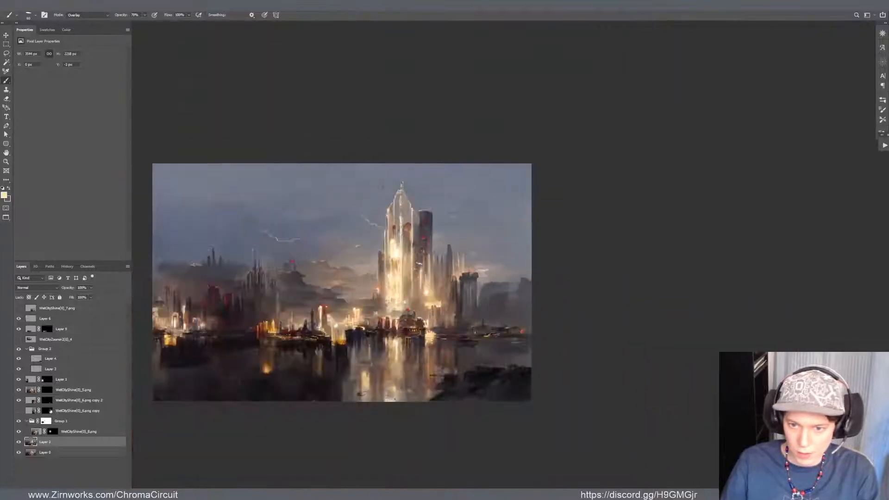
scroll(428, 227, "up", 2)
scroll(430, 228, "up", 3)
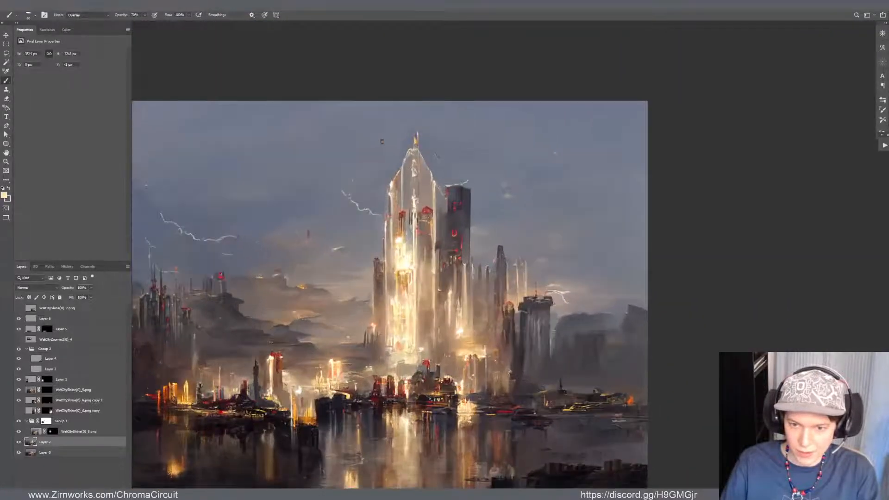
Paint an Overlay stroke down the upper-left part of the central tower and compare the painting with the paint layer hidden and shown
scroll(390, 240, "up", 3)
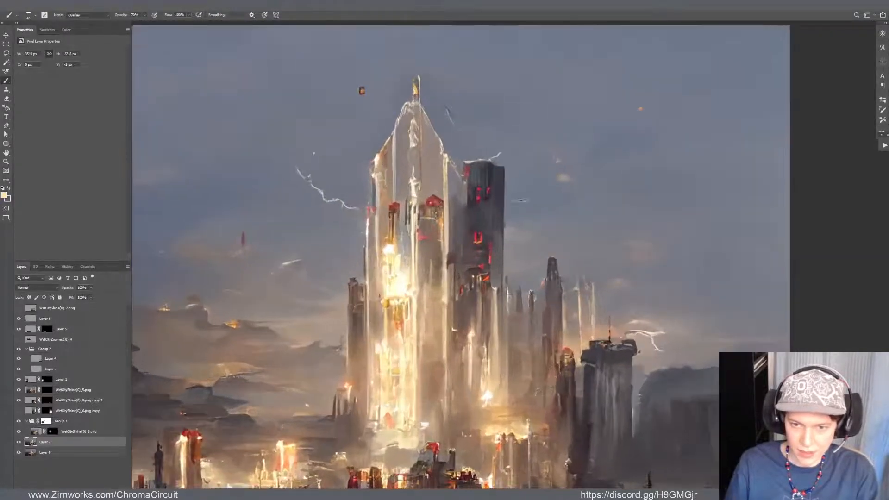
left_click_drag(389, 178, 394, 241)
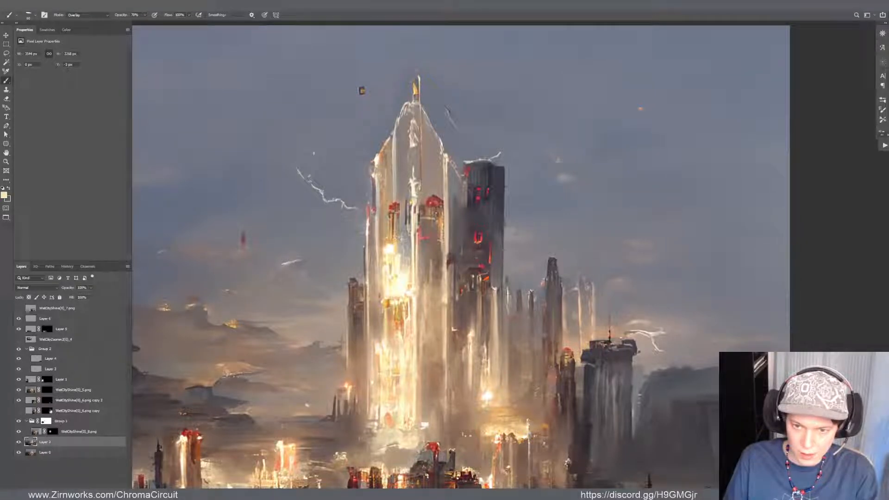
left_click_drag(404, 279, 434, 202)
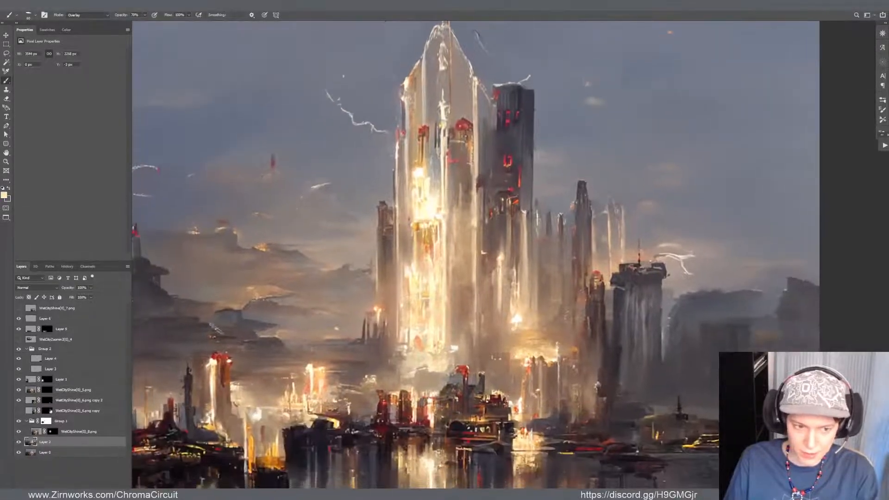
left_click(19, 442)
left_click(19, 442)
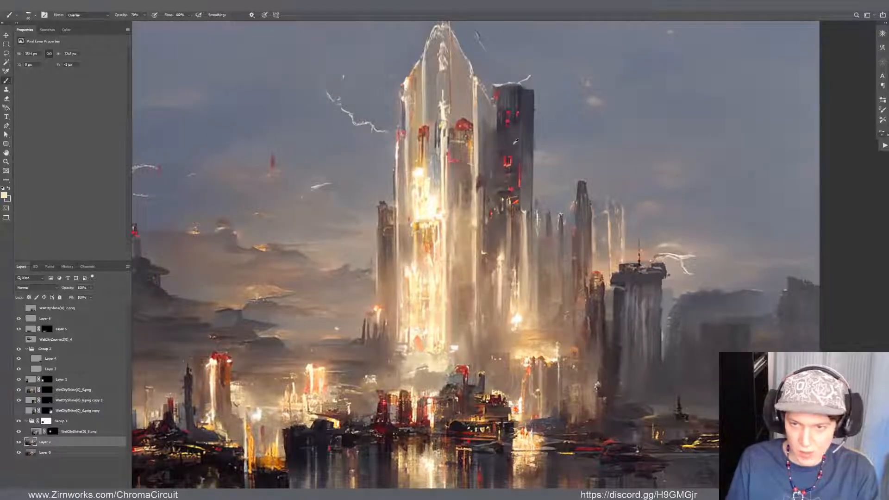
Sample a red tone near the dark tower, switch the brush to Normal mode, and dab sampled pale and white tones along the central tower's lit core
left_click(520, 179, "alt")
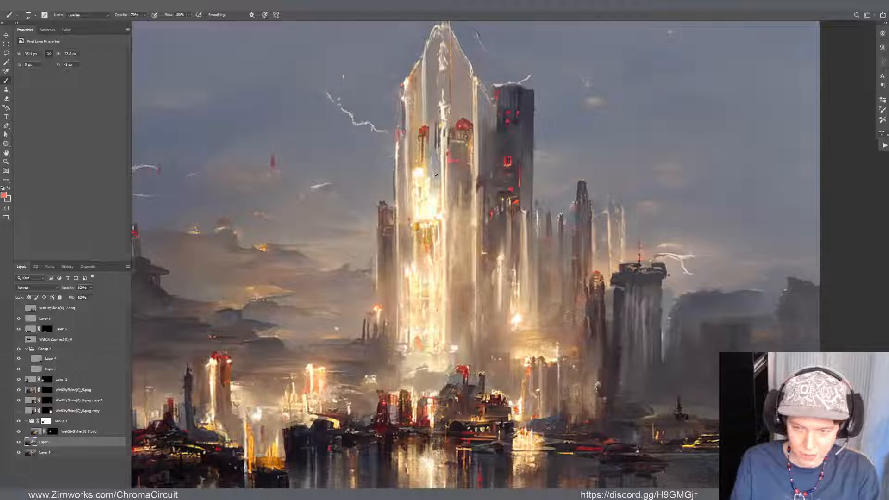
key("shift+alt+n")
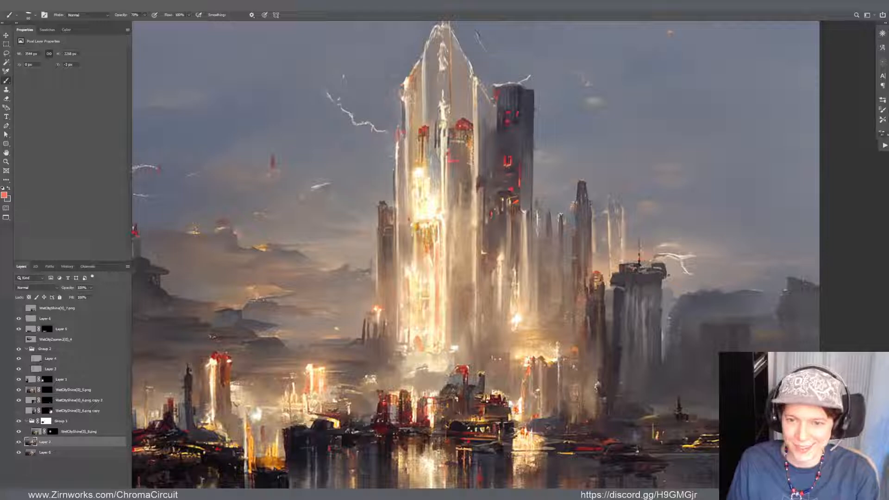
left_click(419, 215, "alt")
left_click(418, 310, "alt")
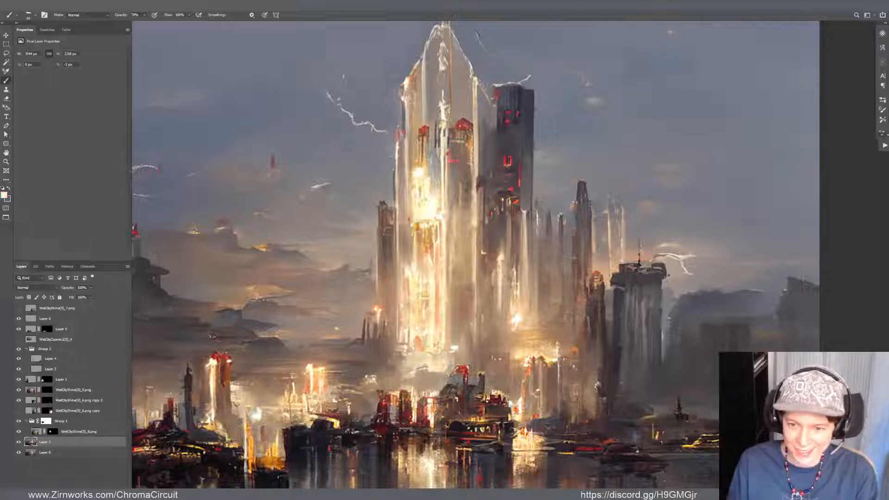
left_click_drag(411, 263, 412, 230)
left_click_drag(408, 153, 416, 180)
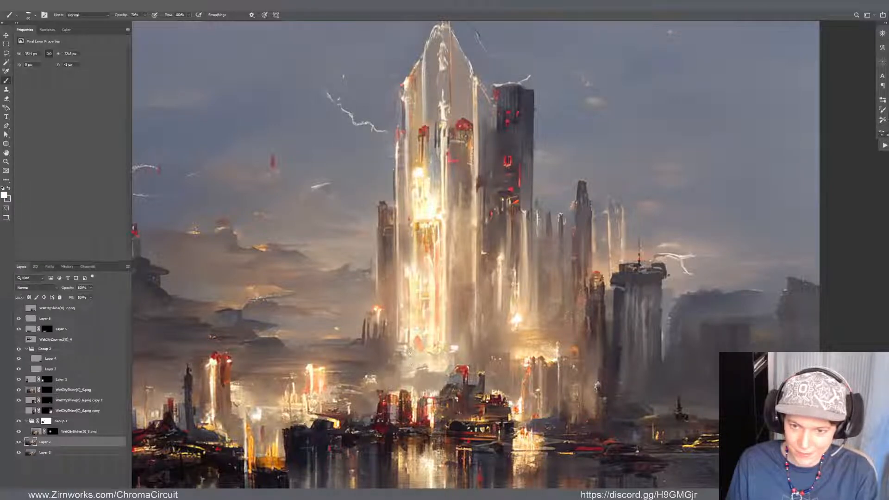
Return the brush to Overlay mode and paint white down the central tower's right side, undoing a stroke on its left edge
key("shift+alt+o")
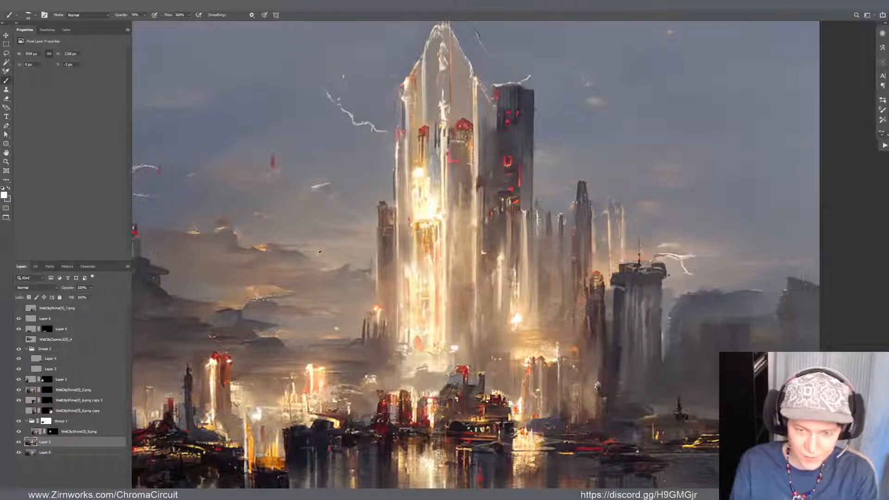
mouse_move(397, 227)
left_mouse_down()
mouse_move(397, 337)
mouse_move(397, 264)
left_mouse_up()
key("ctrl+z")
left_click_drag(477, 176, 475, 324)
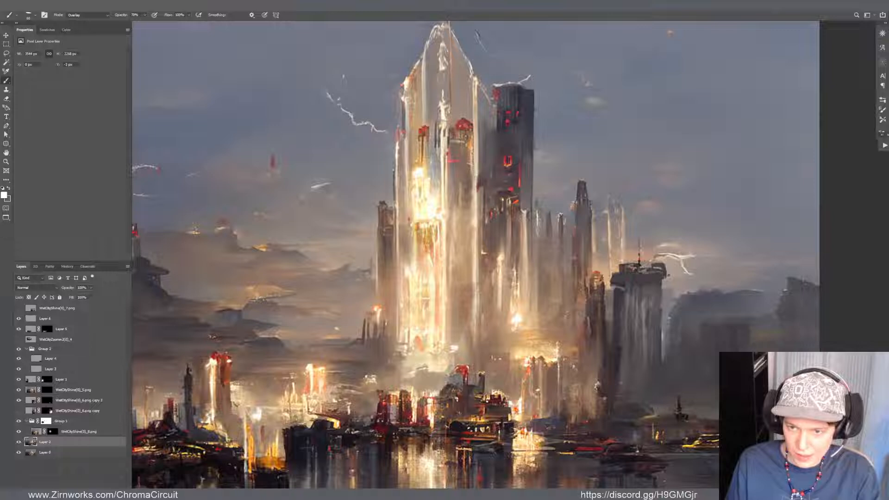
Examine the central tower's glow up close and against the whole skyline and water
scroll(481, 236, "down", 2)
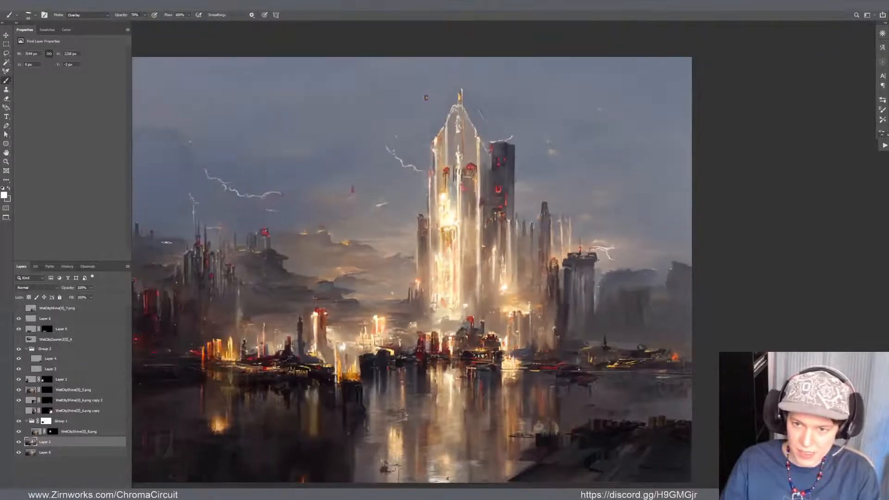
scroll(481, 42, "up", 1)
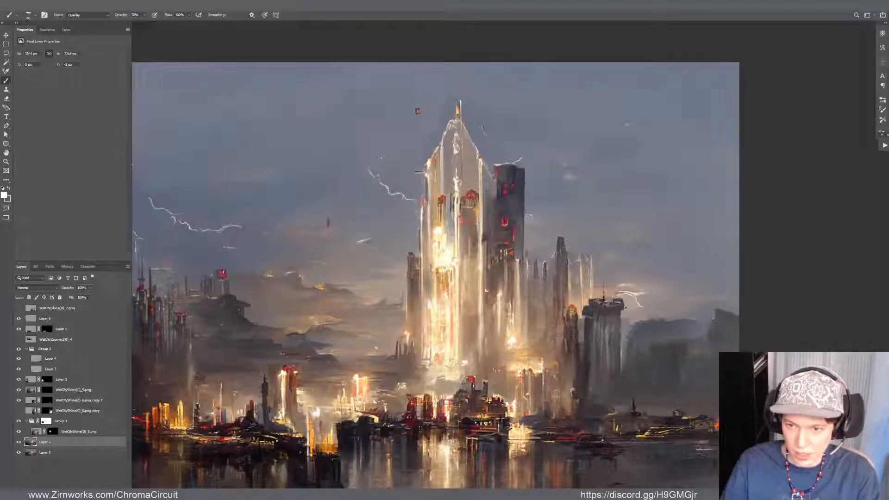
scroll(425, 324, "up", 4)
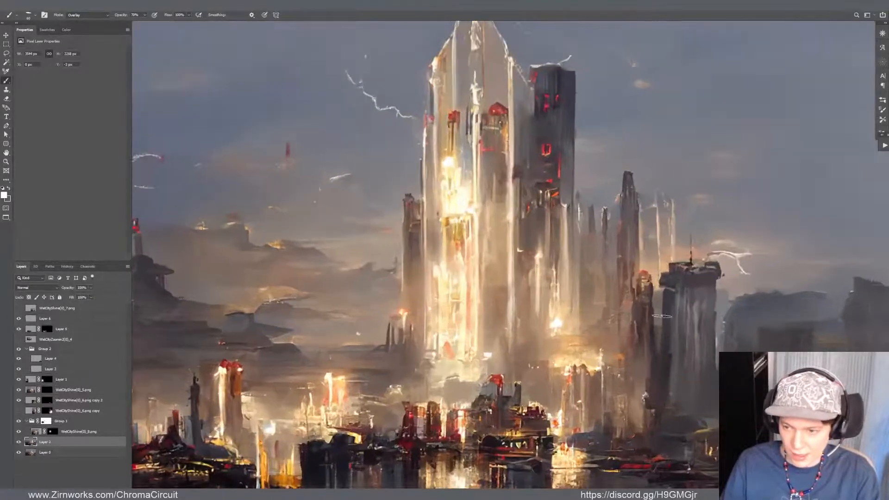
scroll(660, 319, "up", 3)
scroll(638, 338, "down", 6)
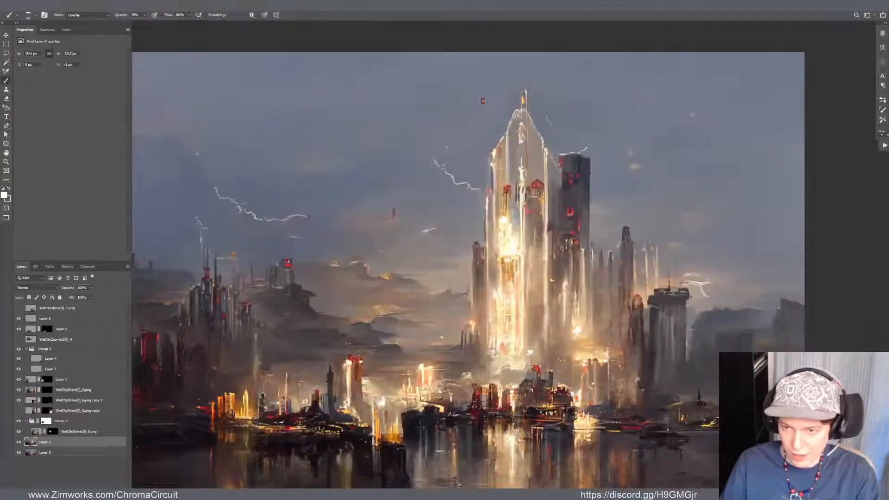
scroll(570, 333, "up", 2)
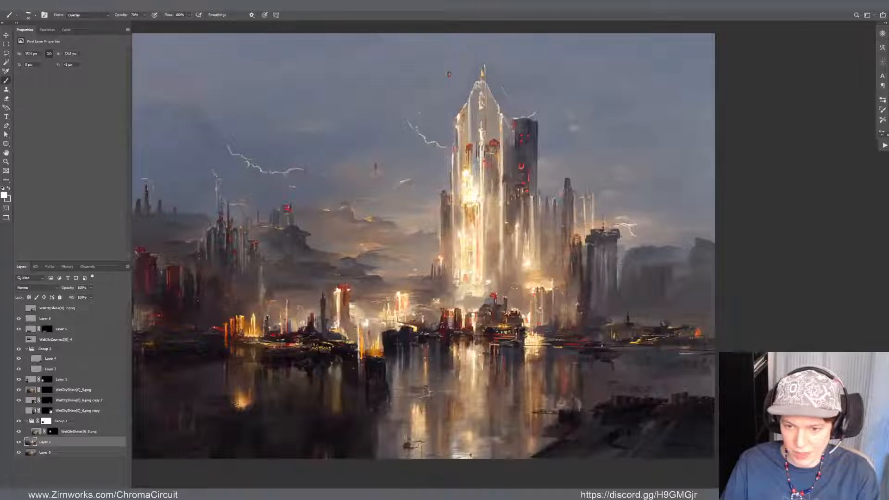
Sample a dark tone from the base of the dark towers to the right of the central tower
scroll(393, 283, "up", 1)
scroll(631, 245, "up", 2)
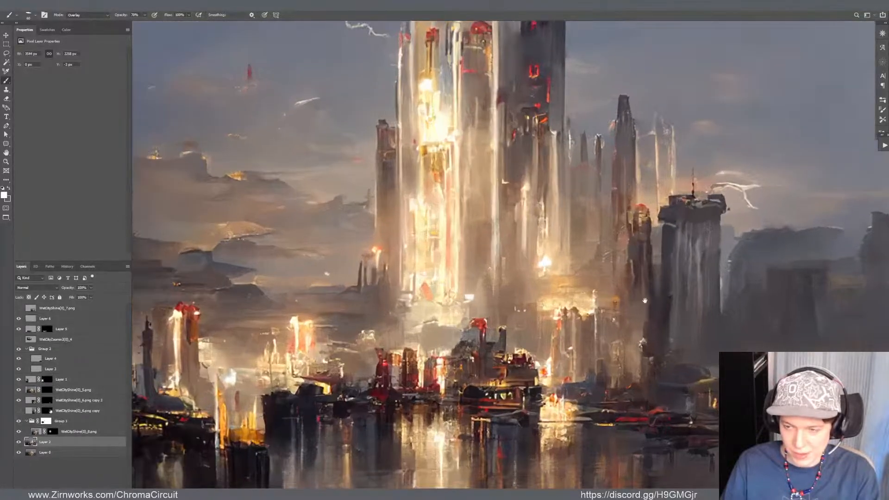
left_click_drag(645, 301, 468, 285)
left_click(487, 294, "alt")
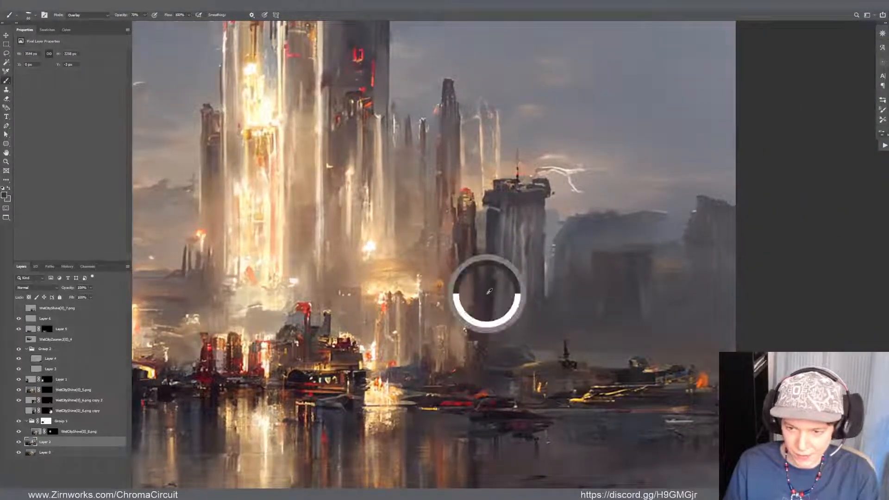
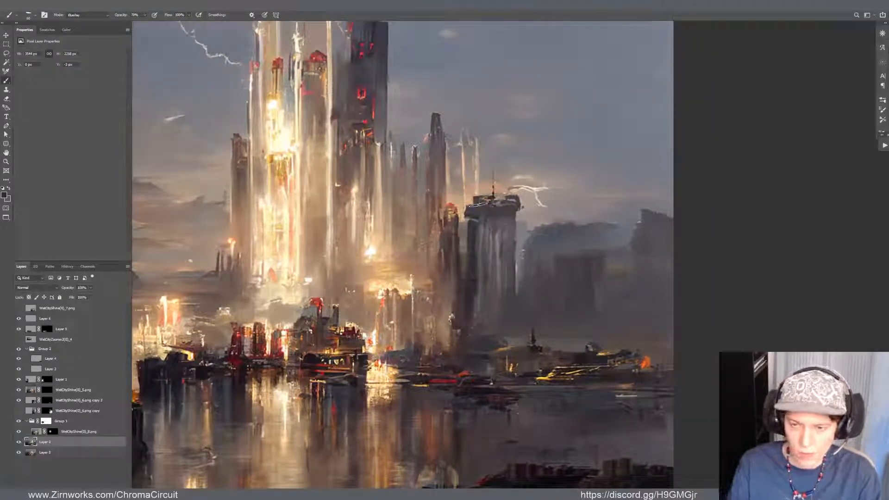
Compare the skyline painting with the WetCityZoomin2 reference image in Photos and close the reference
key("Tab")
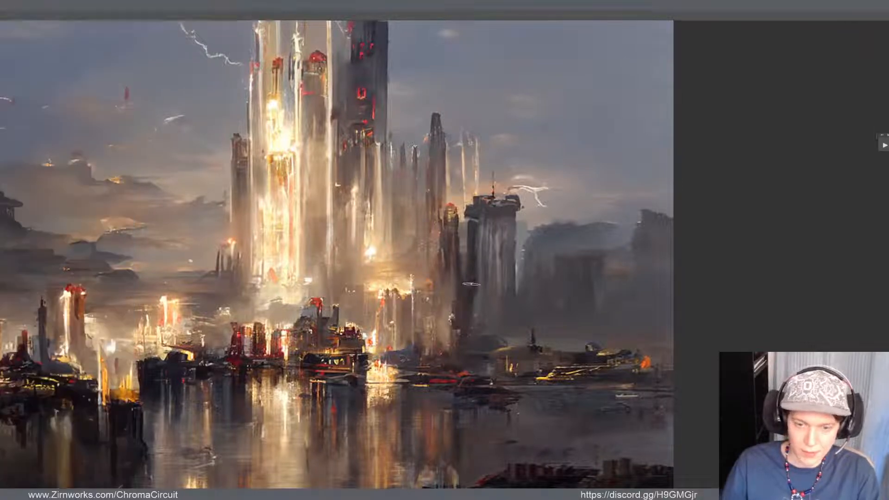
key("Tab")
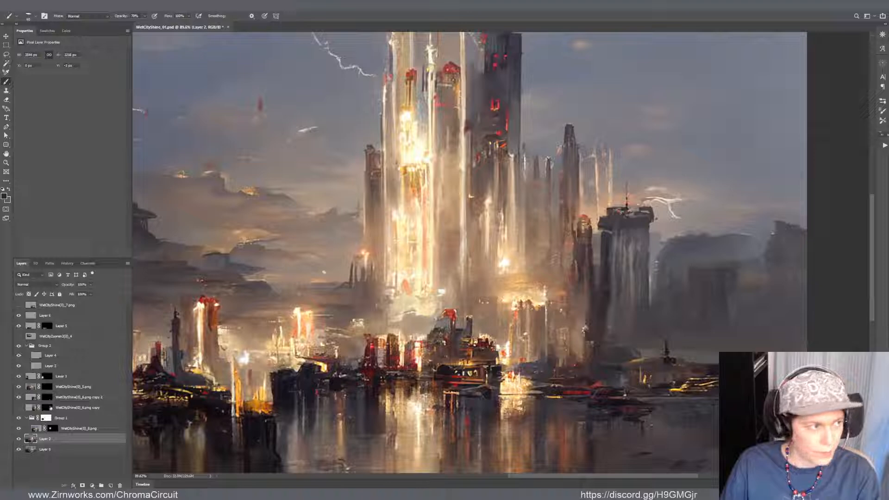
key("alt+Tab")
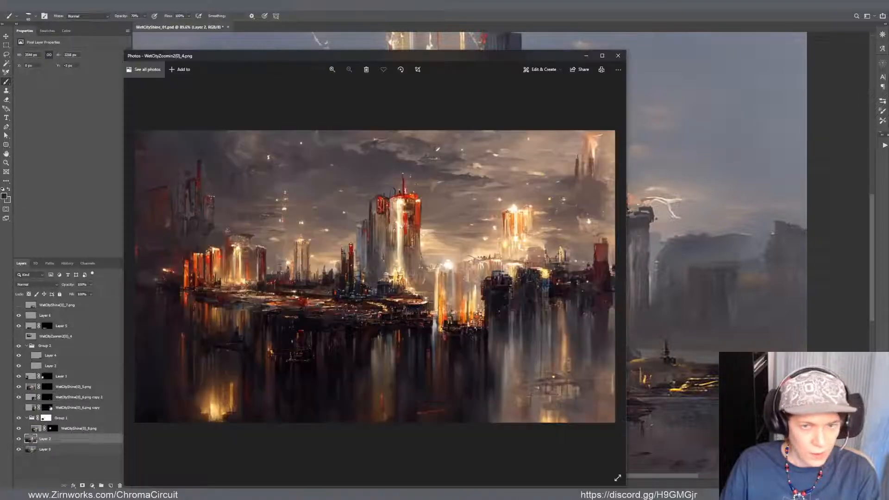
left_click_drag(395, 55, 0, 67)
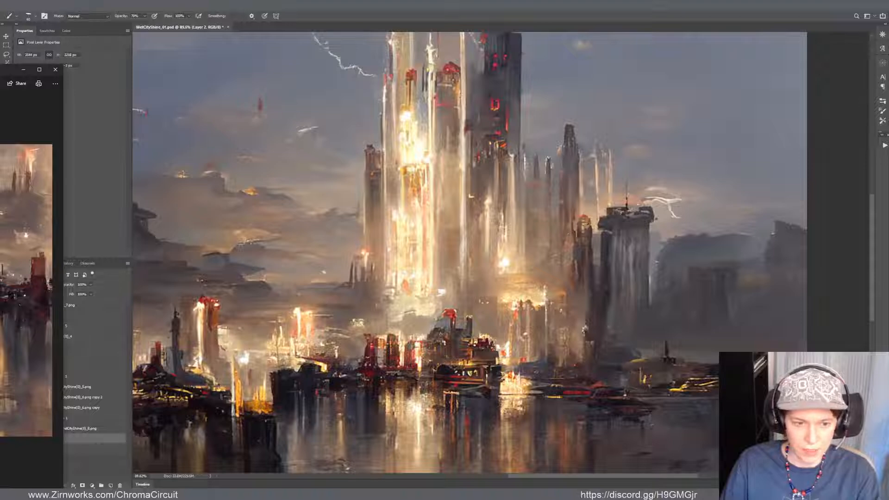
left_click_drag(0, 68, 649, 57)
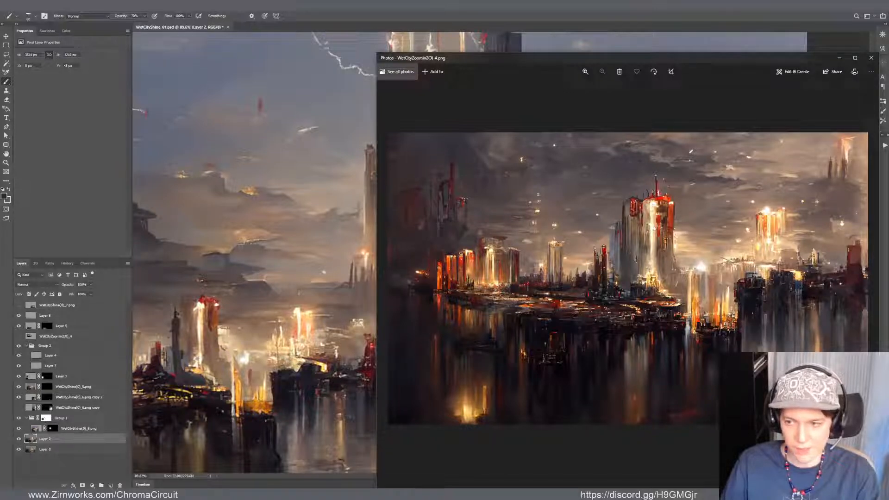
left_click(870, 58)
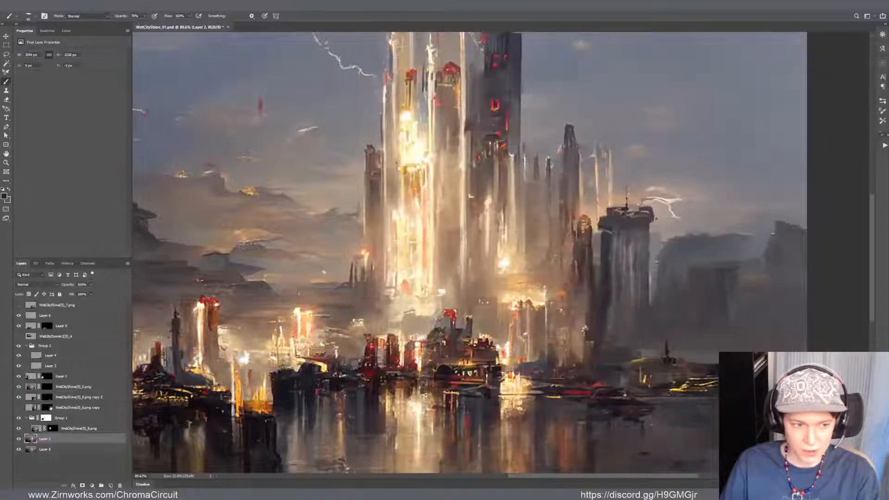
Try a short brush stroke on the edge of the dark waterfront block beside the orange-lit towers
scroll(287, 333, "up", 5)
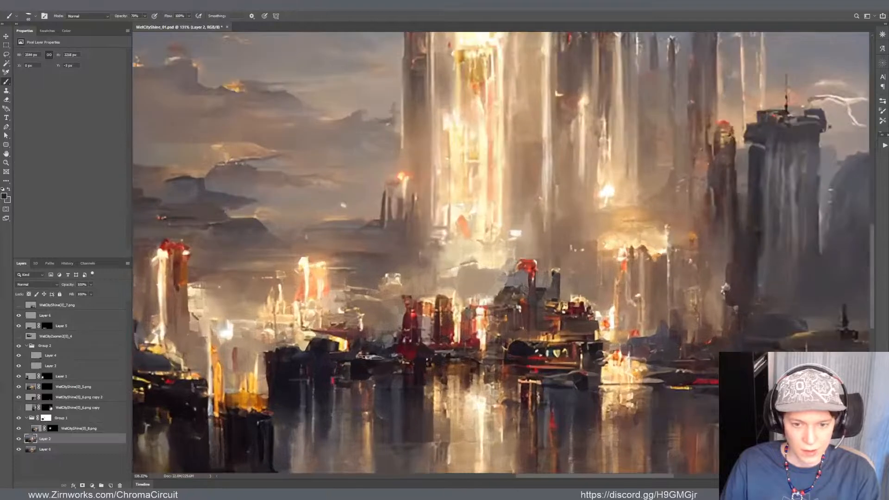
left_click_drag(279, 372, 423, 325)
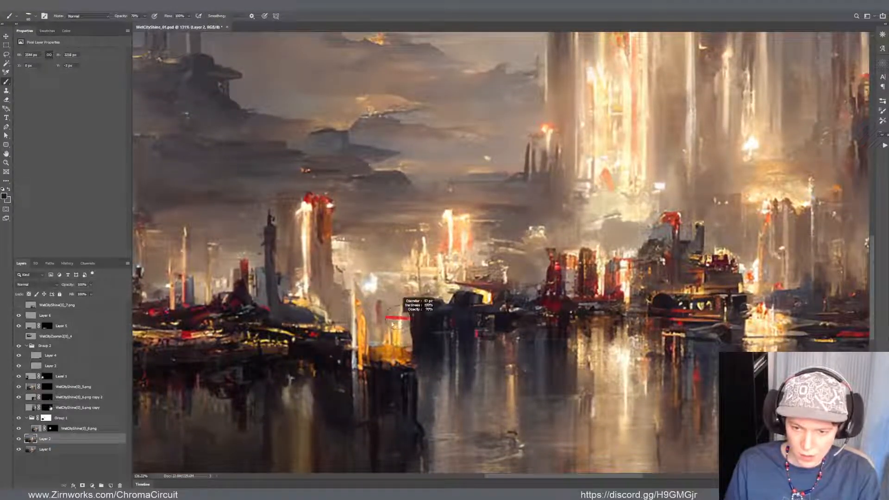
mouse_move(413, 327)
left_mouse_down()
mouse_move(414, 360)
mouse_move(406, 339)
left_mouse_up()
key("ctrl+z")
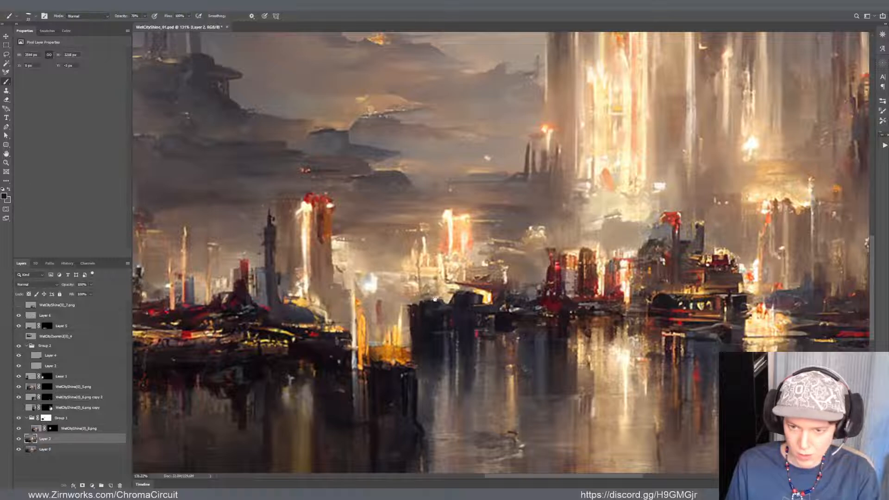
Sample a dark cloud tone from the sky between the skyline's left side and the central tower, and save the painting
left_click_drag(435, 298, 454, 400)
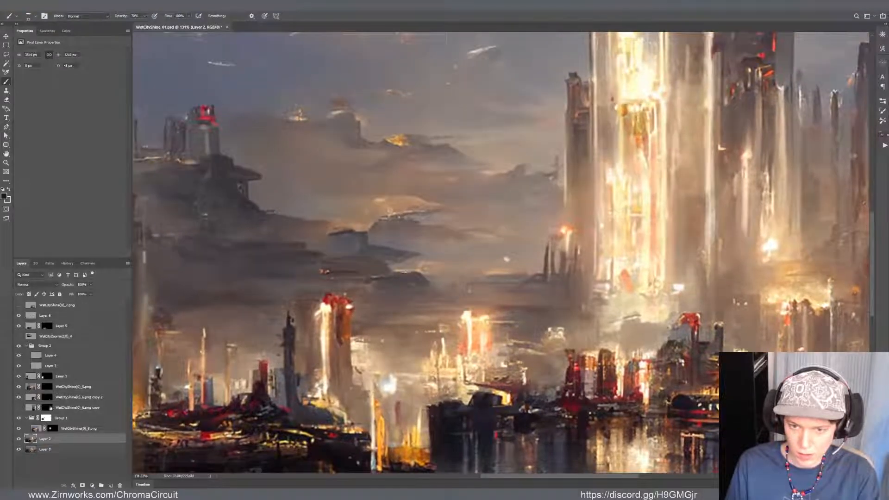
left_click(407, 282, "alt")
key("ctrl+s")
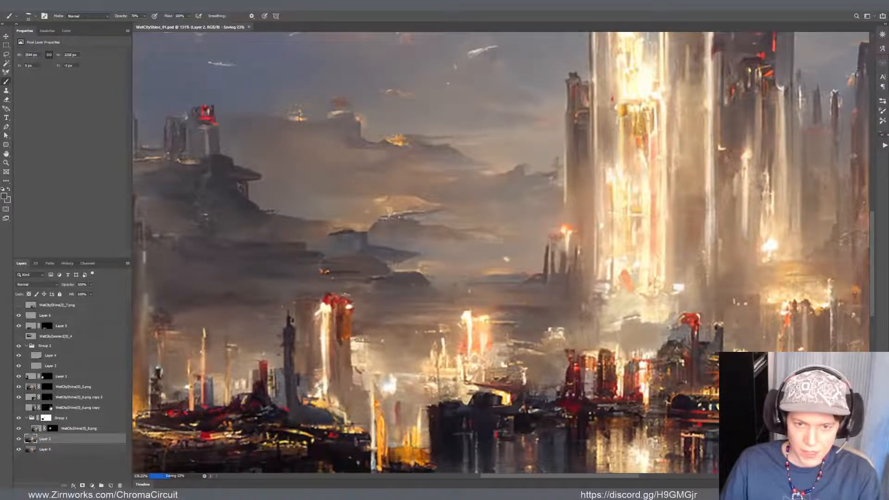
Select the layer holding the dark spired tower cluster in the left skyline, cancelling a first free transform
scroll(345, 295, "down", 6)
key("v")
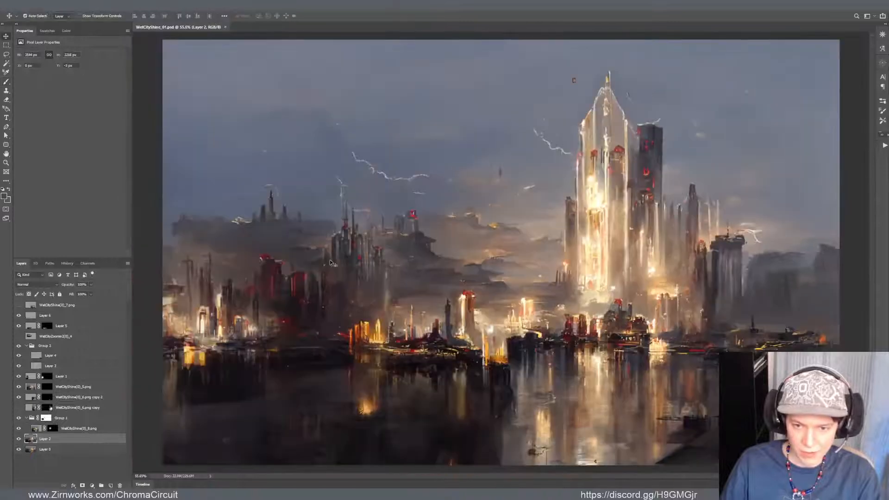
left_click(344, 252)
scroll(354, 237, "up", 1)
key("ctrl+t")
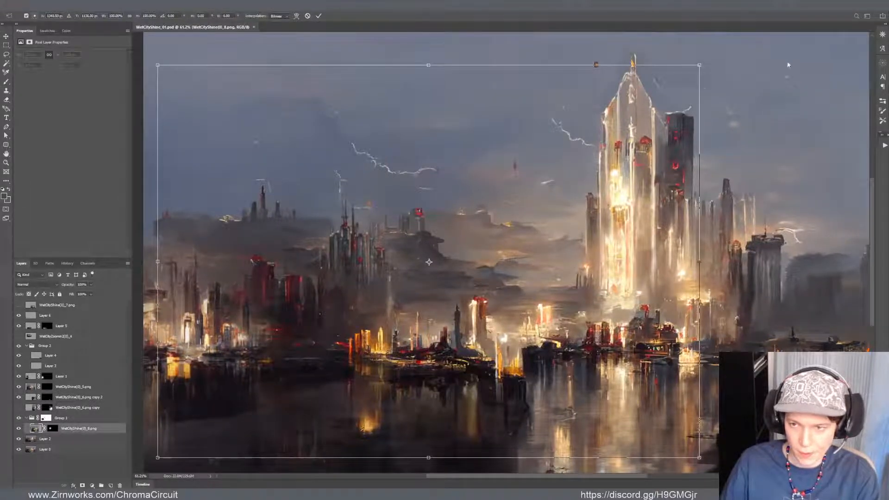
left_click(697, 66, "alt")
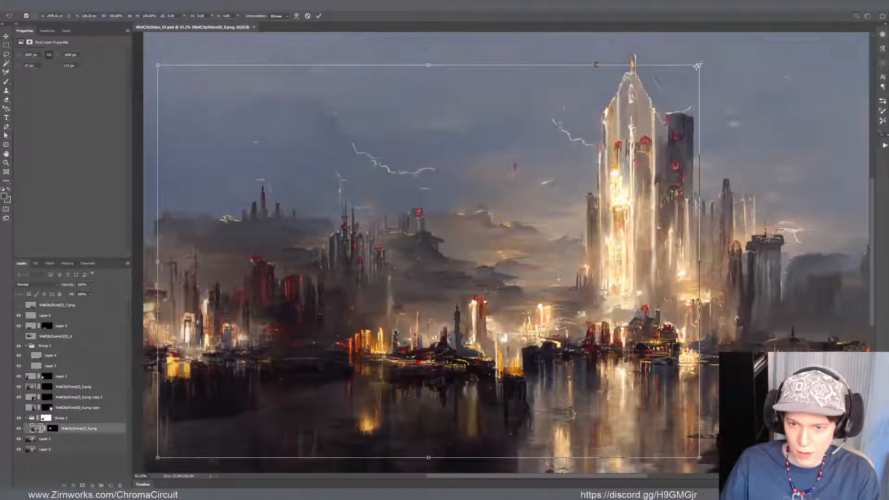
key("Escape")
Try shrinking the spired tower cluster to about 82% around its own centre and shifting it slightly down
key("ctrl+t")
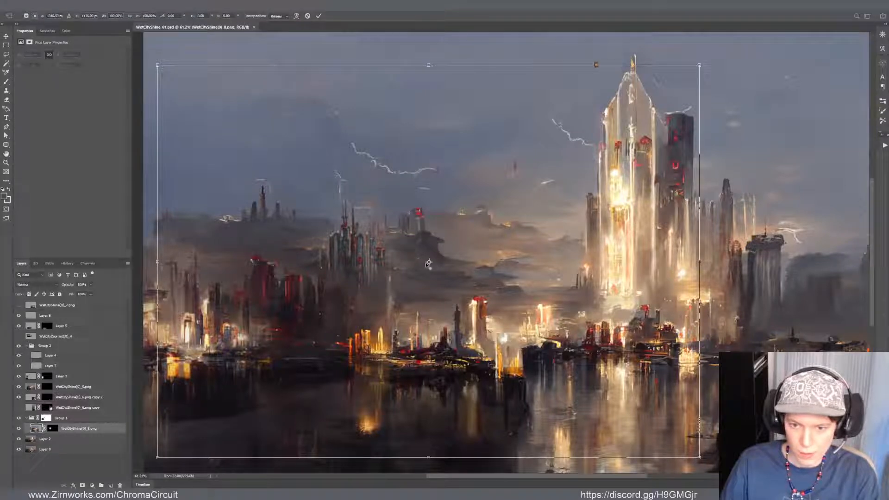
left_click_drag(428, 263, 348, 260)
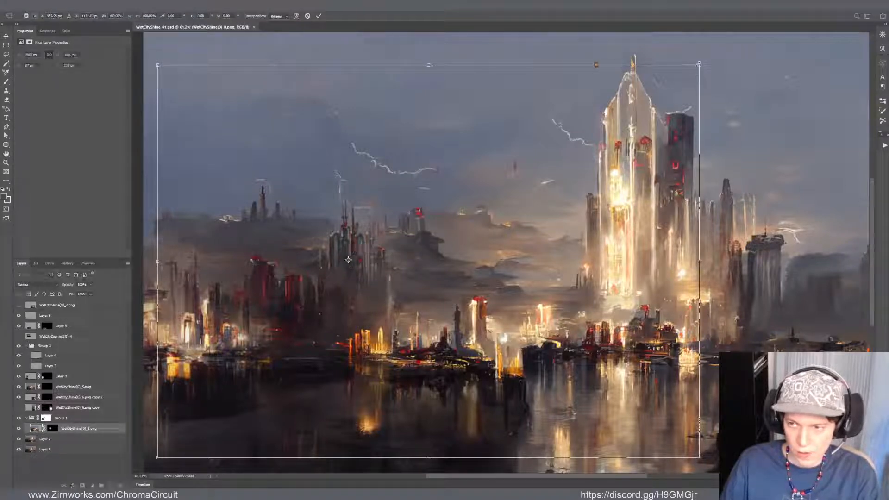
left_click_drag(699, 65, 636, 100)
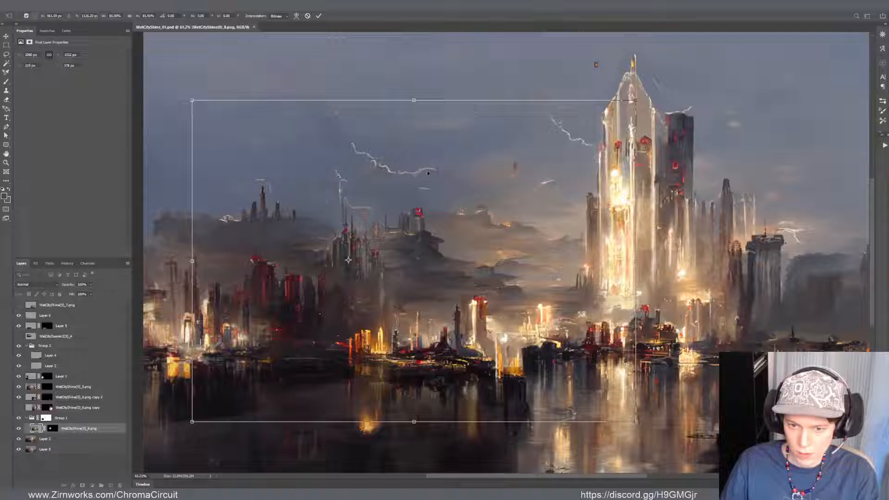
left_click_drag(427, 173, 426, 183)
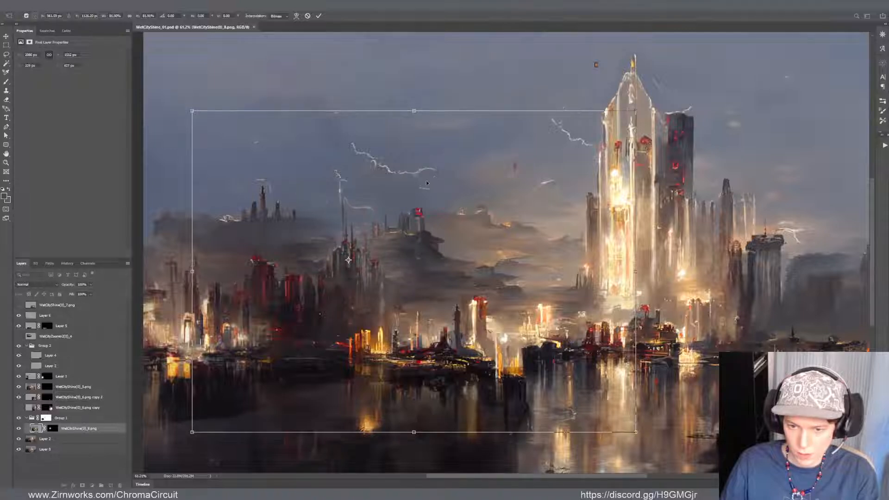
scroll(427, 183, "down", 5)
scroll(463, 251, "up", 5)
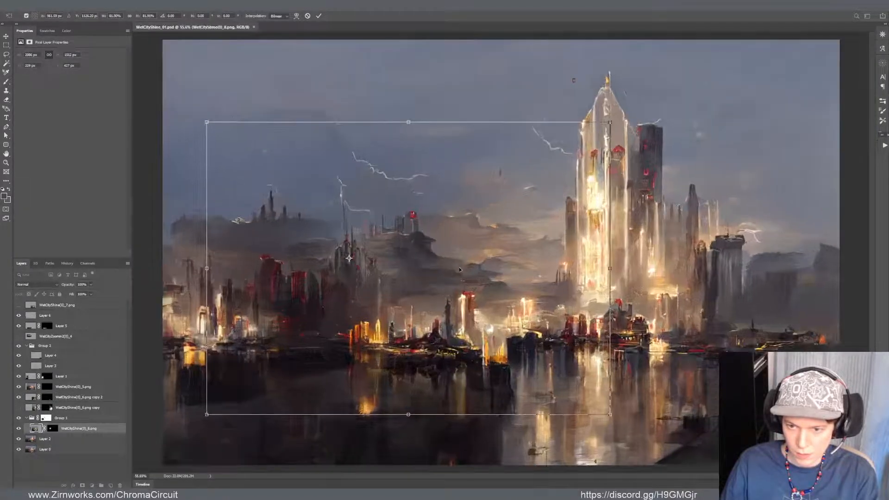
key("Return")
scroll(459, 257, "down", 4)
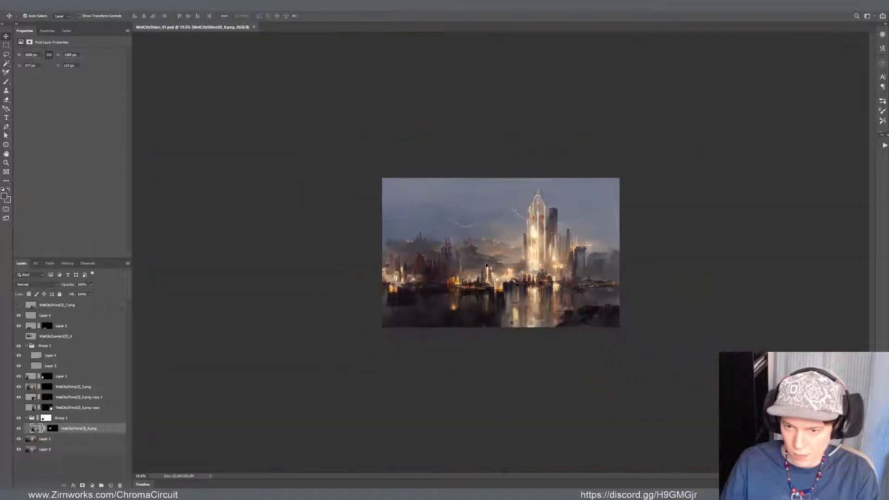
scroll(466, 266, "up", 2)
scroll(465, 266, "up", 2)
Scale the spired tower cluster layer down to about 90% and lower it slightly in the left skyline
key("ctrl+t")
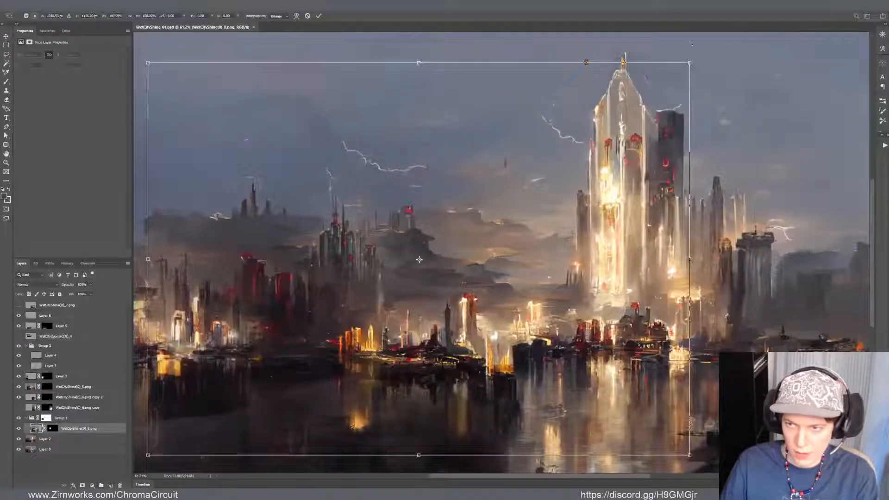
left_click_drag(690, 63, 663, 82)
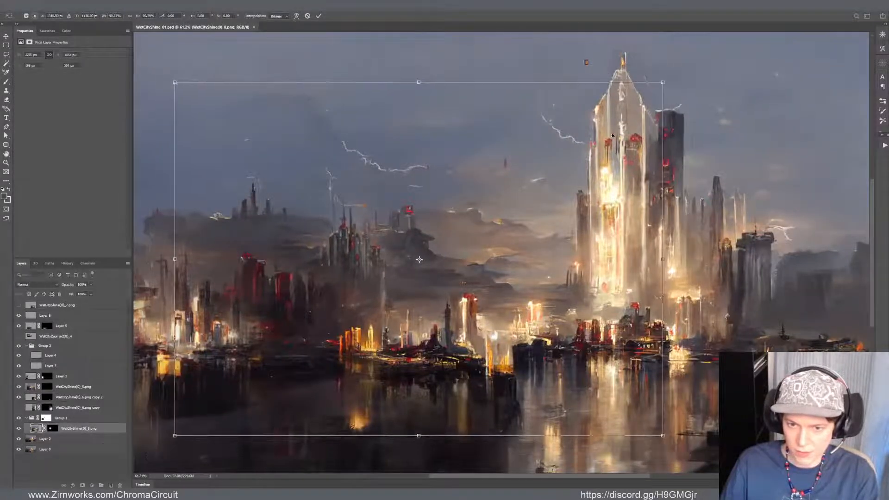
left_click_drag(600, 145, 576, 166)
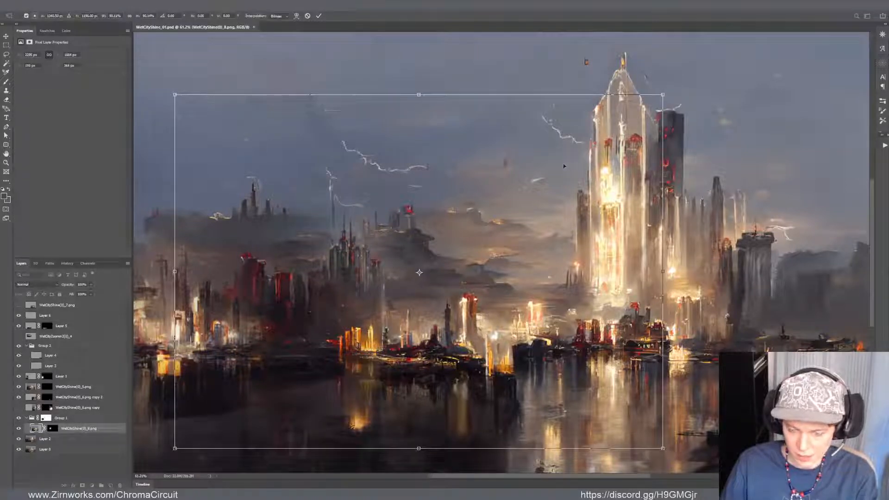
key("Return")
Return to brush painting on Layer 2, beneath the resized spired tower layer
key("b")
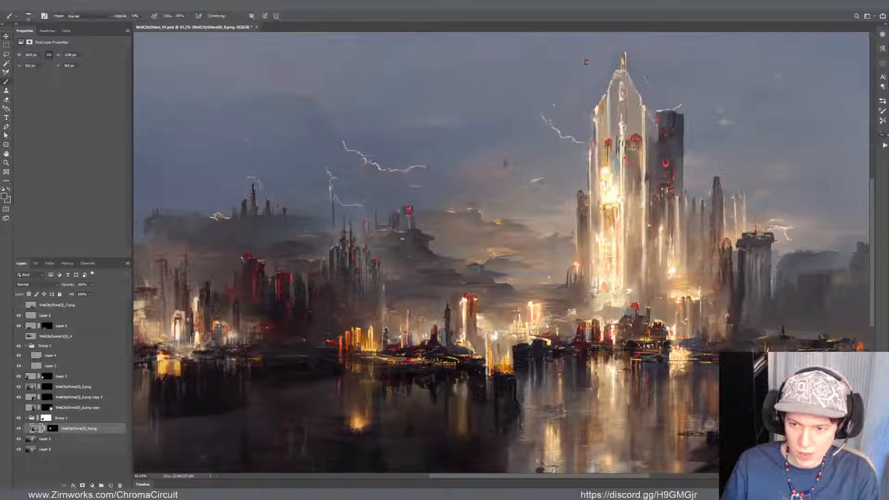
key("alt+bracketleft")
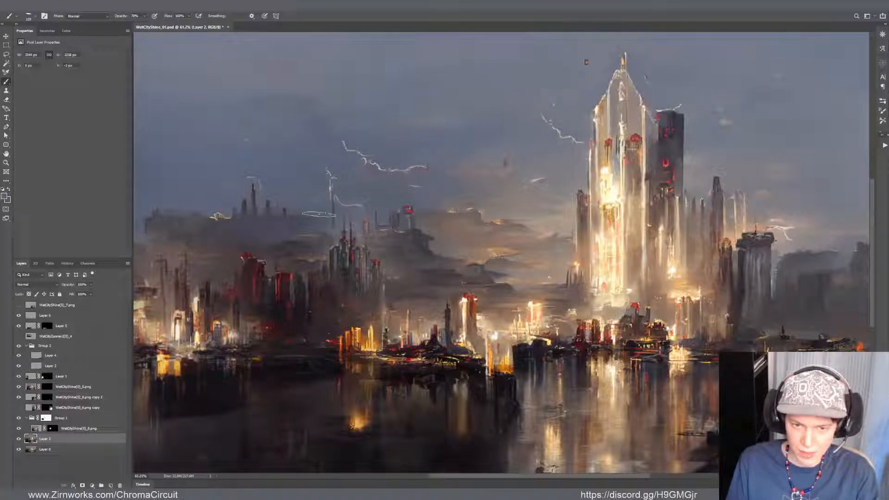
left_click_drag(320, 231, 393, 235)
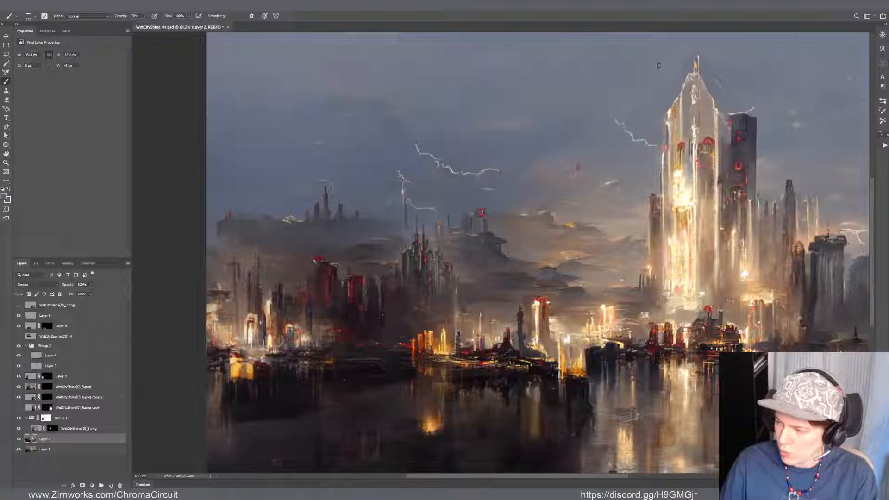
scroll(518, 175, "down", 4)
scroll(468, 211, "up", 6)
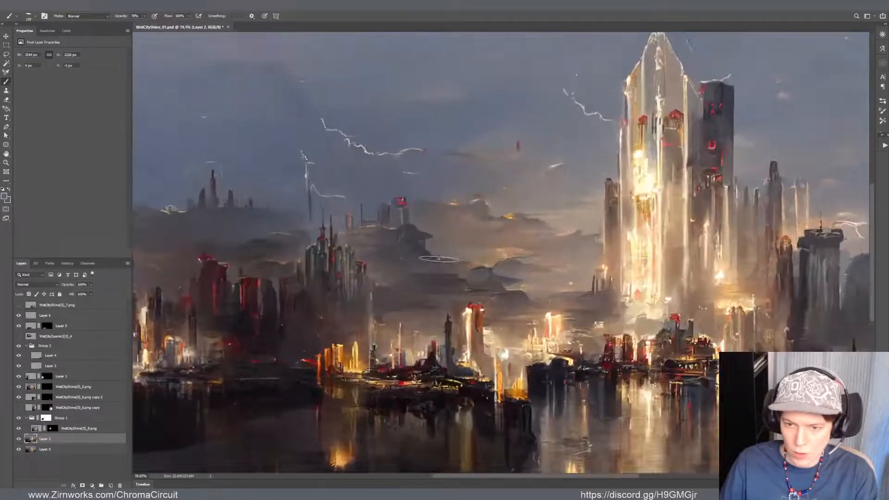
Try a broad, faint dark tower in the sky above the distant towers of the left skyline
left_click_drag(326, 275, 404, 308)
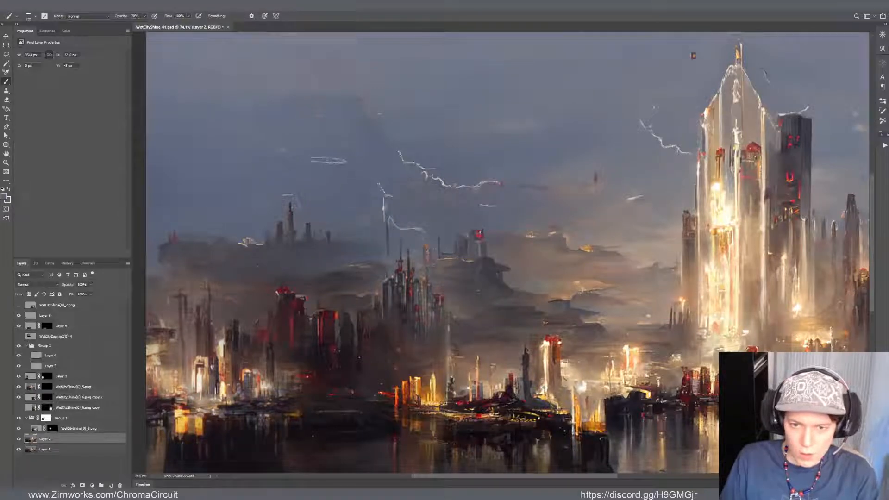
left_click(346, 258, "alt")
left_click_drag(314, 122, 327, 235)
scroll(381, 204, "down", 8)
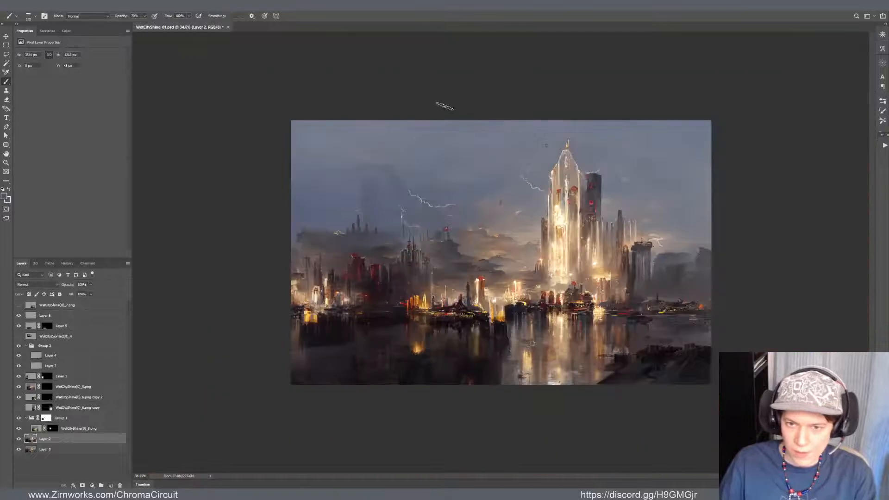
scroll(299, 160, "up", 13)
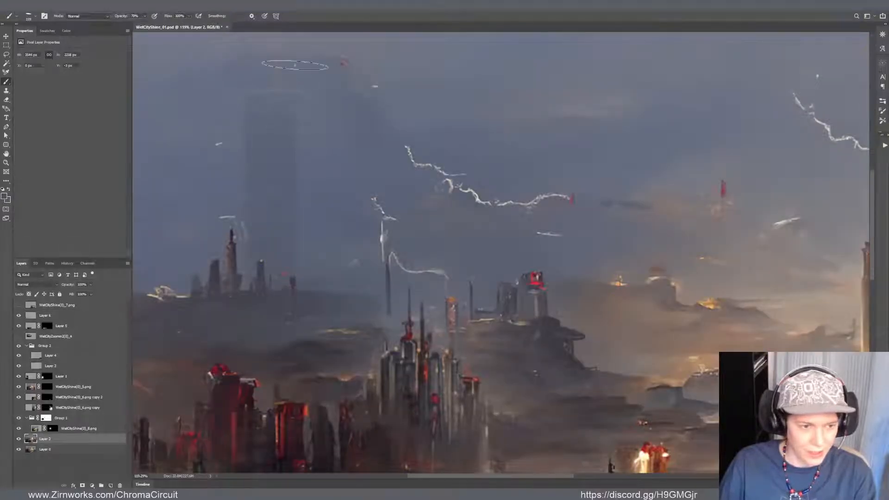
scroll(503, 172, "down", 6)
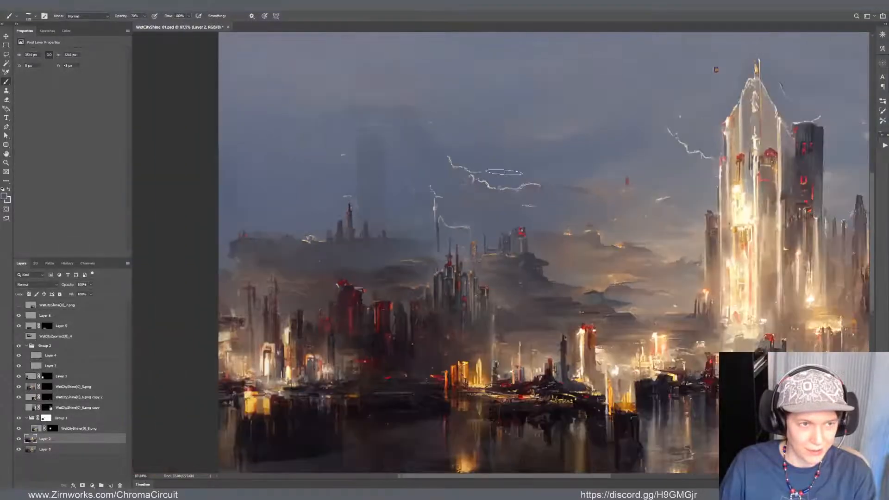
scroll(476, 218, "down", 2)
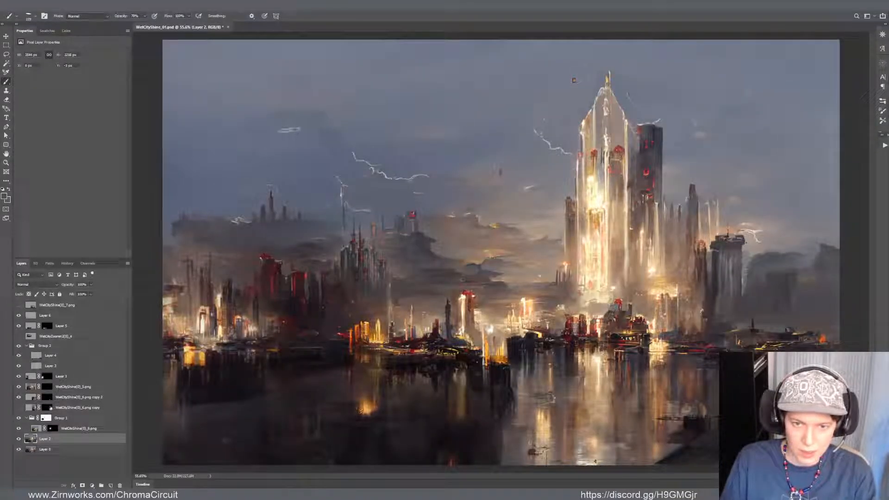
Paint the faint flat-topped tower's shaft from the open sky down behind the distant left skyline, using a smaller brush for its edges
left_click_drag(291, 128, 292, 225)
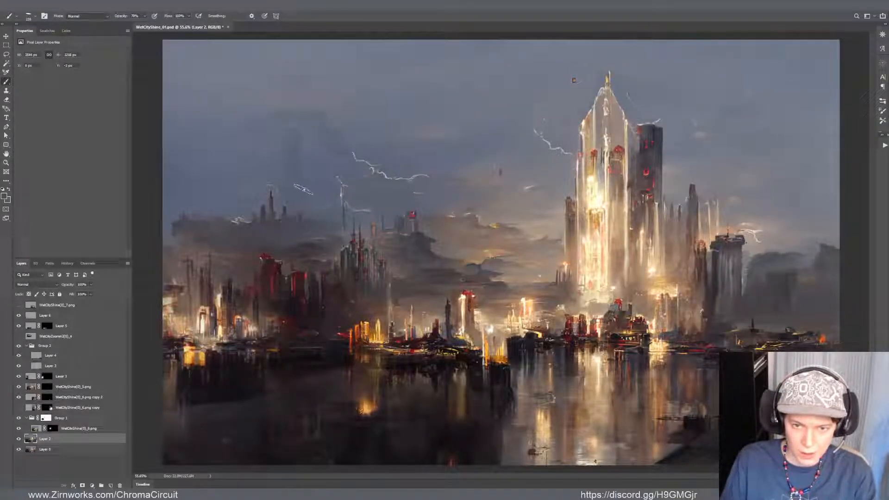
key("[")
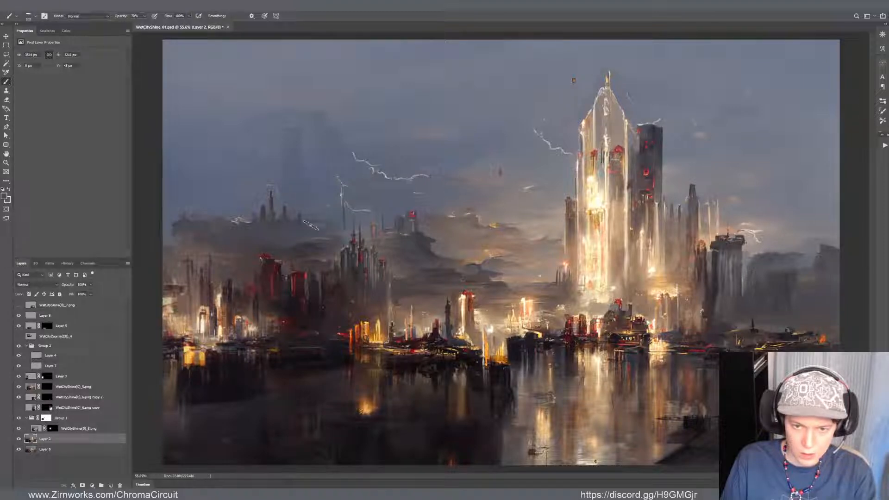
left_click_drag(287, 137, 280, 139)
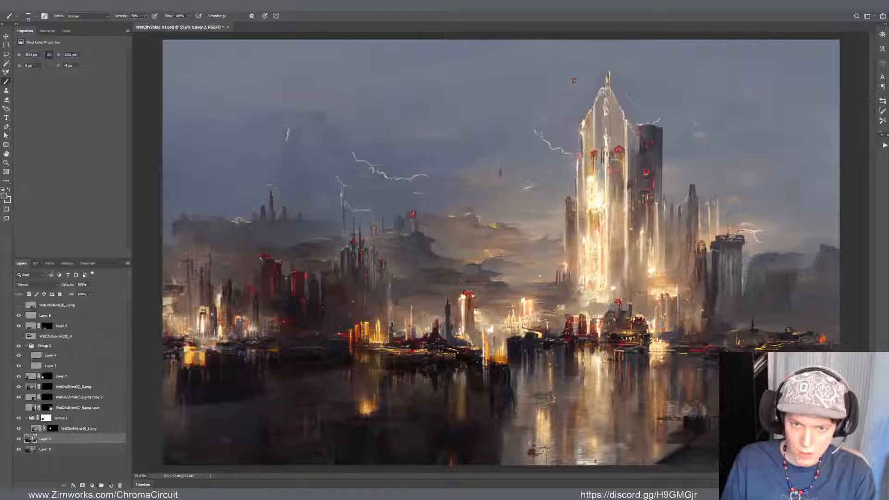
left_click(458, 237, "alt")
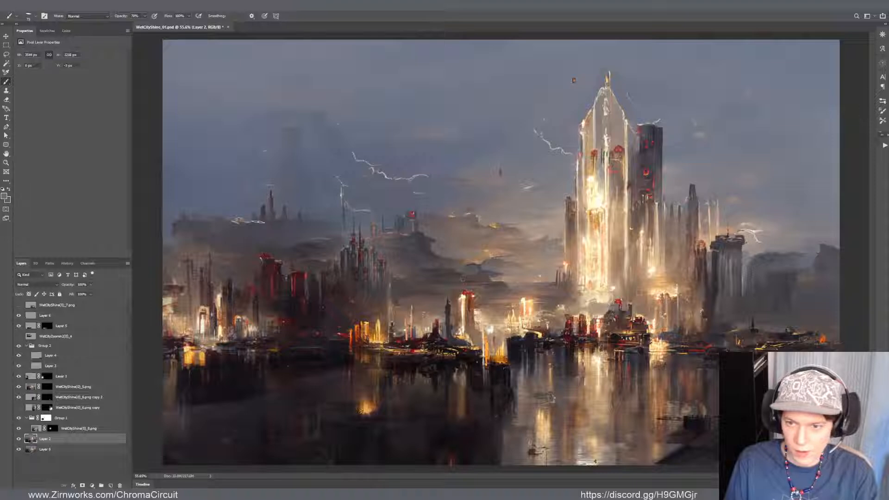
Refine the flat top and sides of the faint distant tower with small sky-toned brush strokes
scroll(399, 326, "down", 8)
scroll(400, 325, "up", 4)
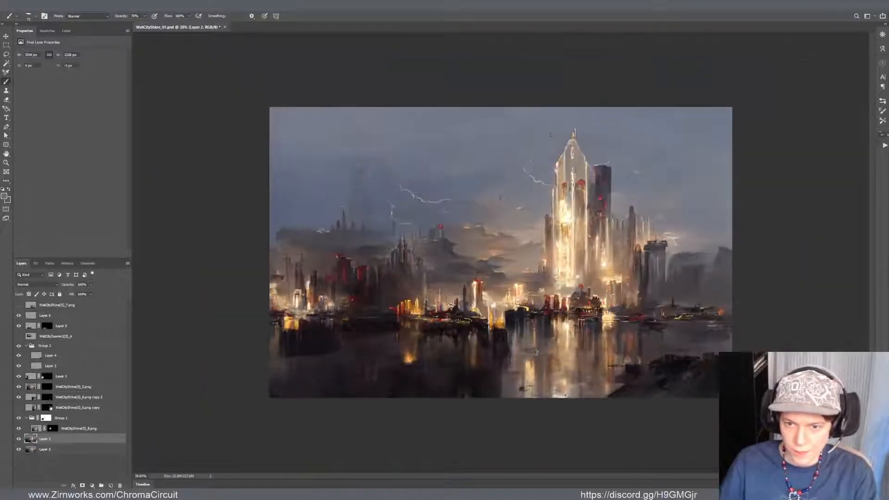
scroll(452, 306, "up", 3)
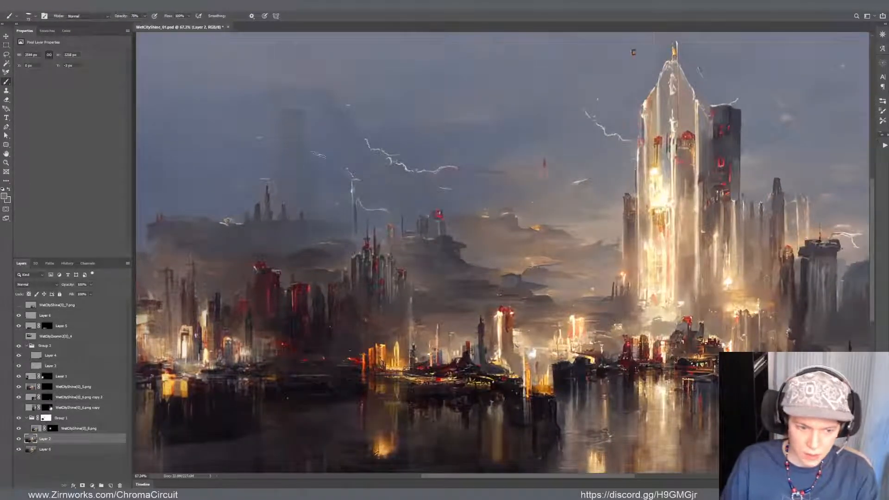
left_click(319, 123, "alt")
left_click_drag(300, 111, 298, 120)
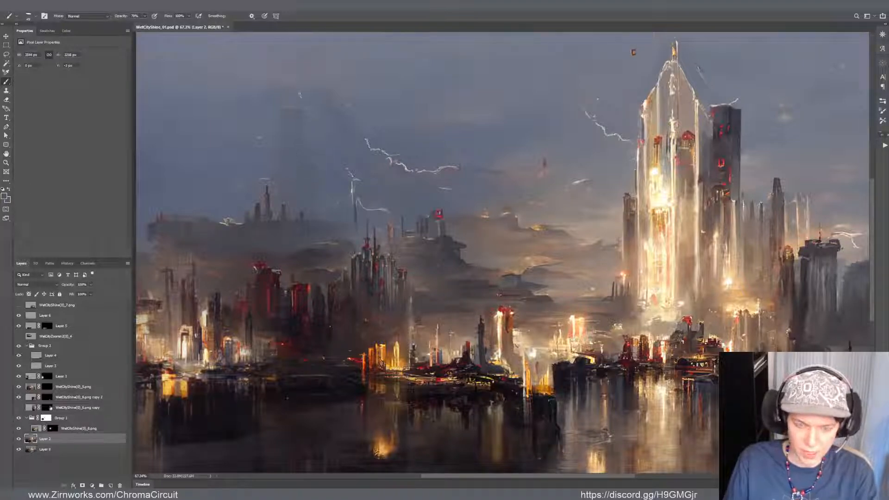
Select the faint tower with a loose freehand outline, soften the selection edge, and copy the area to a new layer
key("l")
mouse_move(296, 91)
left_mouse_down()
mouse_move(259, 162)
mouse_move(280, 189)
mouse_move(280, 211)
mouse_move(306, 214)
mouse_move(328, 172)
mouse_move(320, 102)
left_mouse_up()
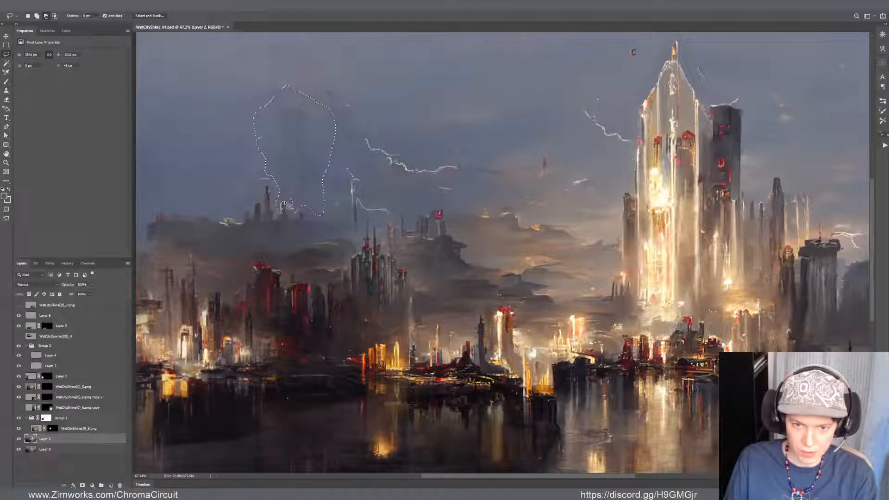
key("alt+ctrl+r")
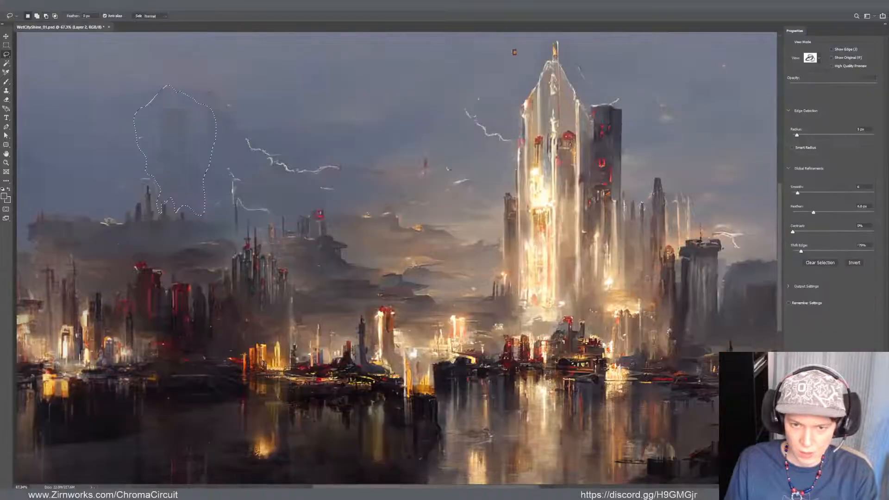
key("Return")
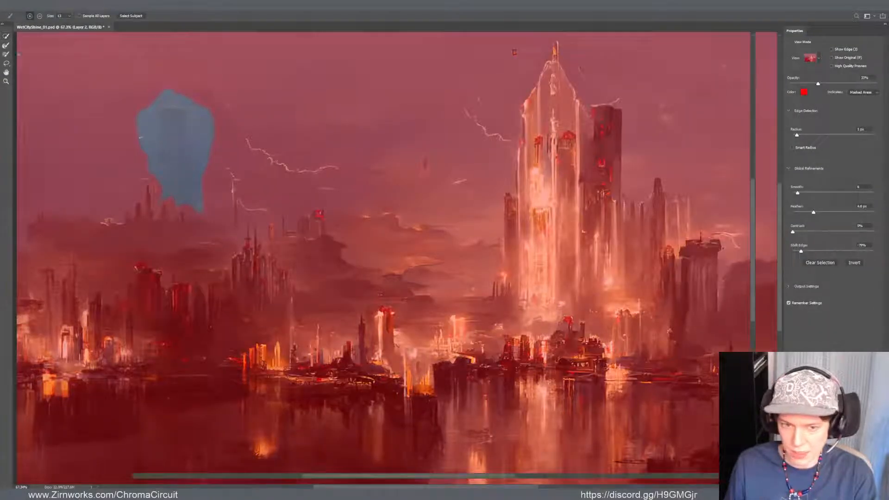
key("ctrl+j")
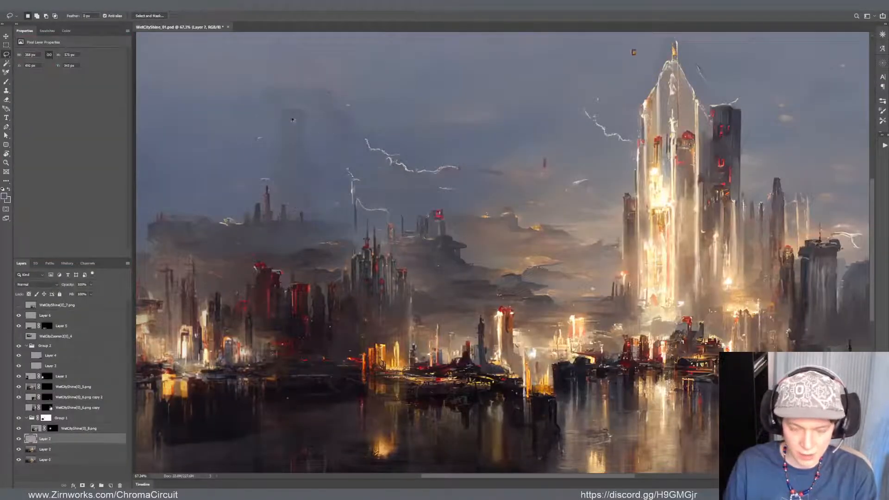
Scale the copied faint tower down to about two thirds and set it lower, just above the distant left skyline
key("ctrl+t")
left_click_drag(337, 84, 316, 144)
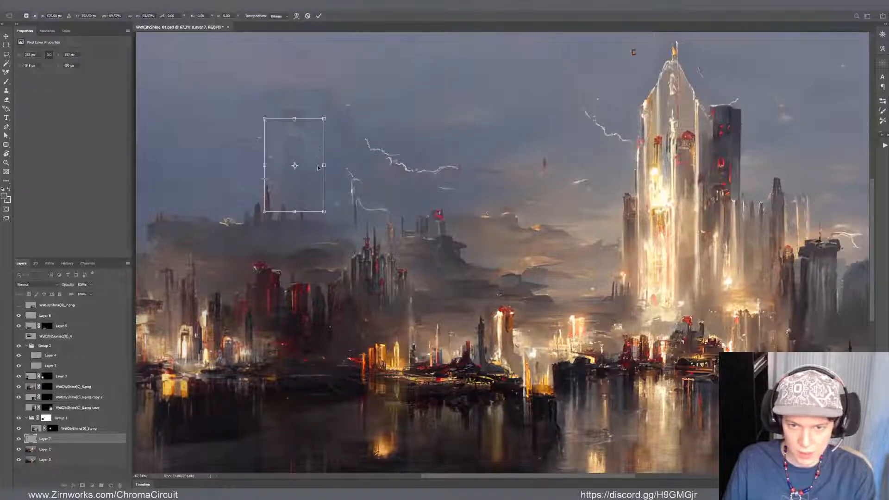
key("Return")
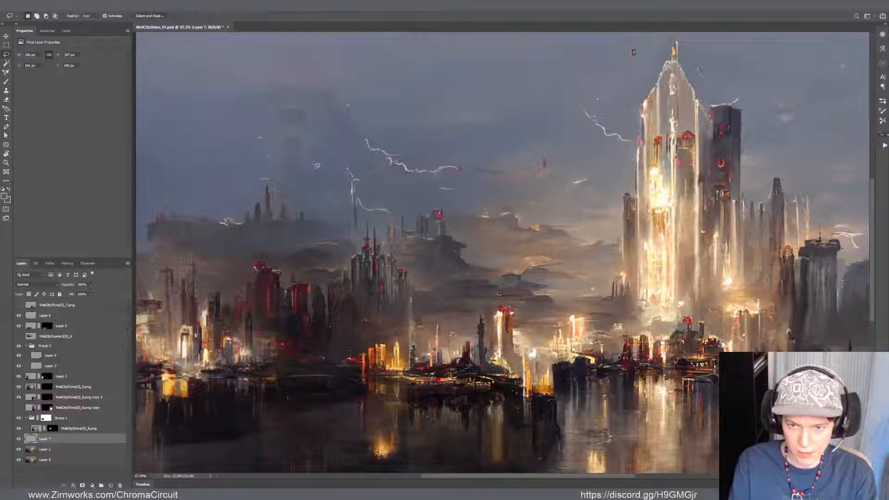
scroll(314, 162, "down", 6)
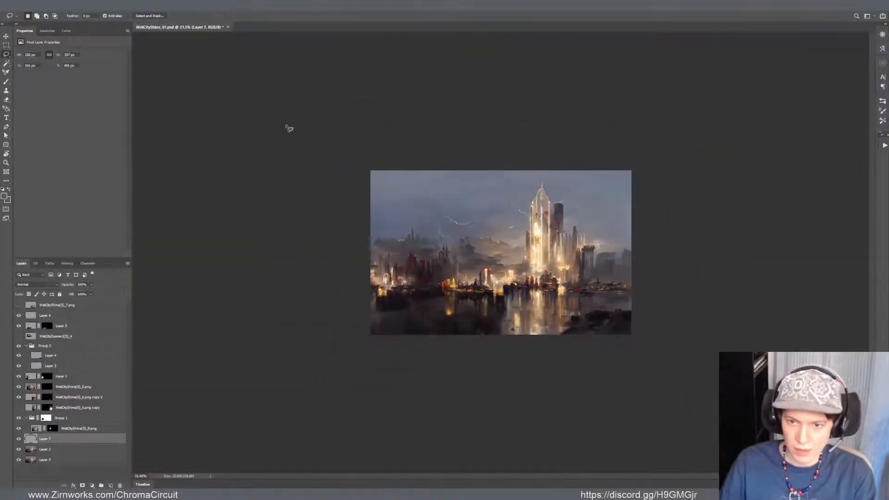
scroll(423, 171, "up", 1)
scroll(423, 172, "up", 6)
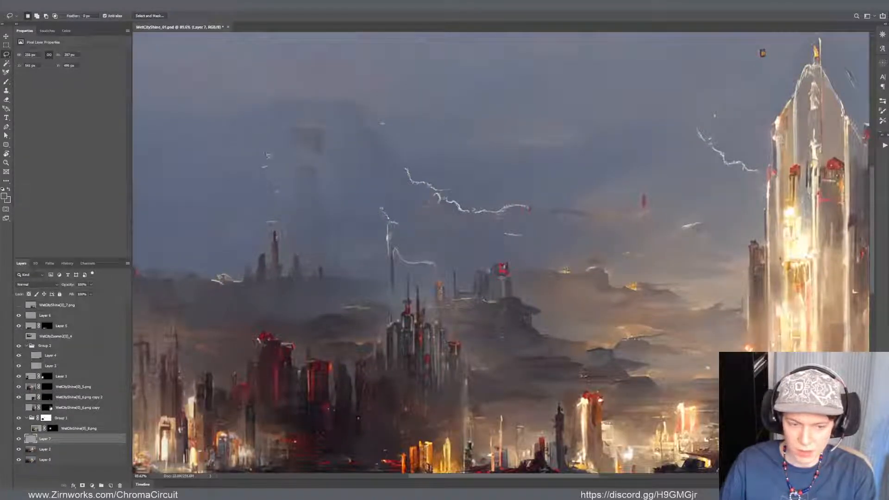
Merge the reduced tower copy into Layer 2 and paint sky over the remaining top of the larger tower
key("ctrl+e")
key("b")
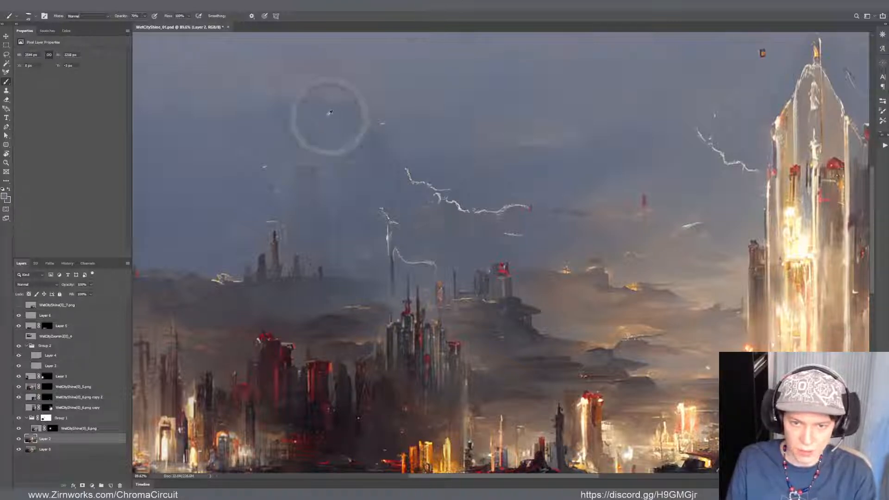
key("r")
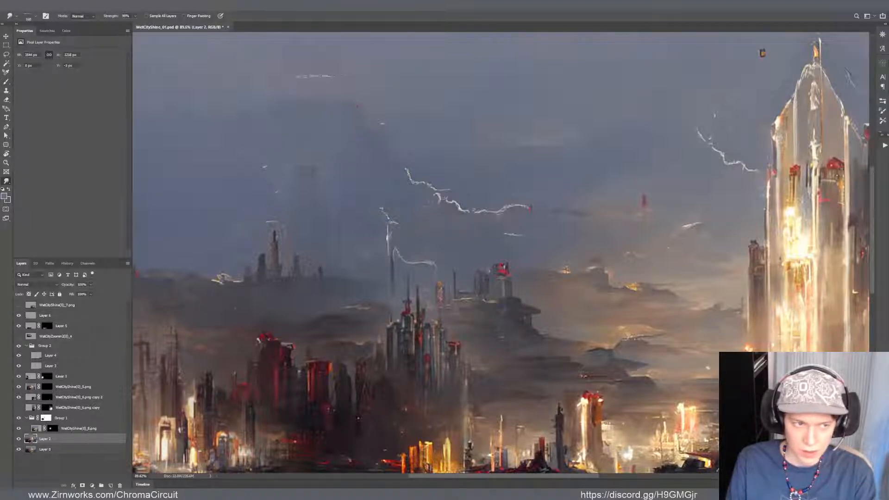
Sharpen the faint tower's flat roofline and add a thin antenna above it with fine brush and Smudge strokes
key("ctrl+space")
mouse_move(328, 158)
left_mouse_down()
mouse_move(351, 159)
mouse_move(369, 139)
mouse_move(359, 199)
mouse_move(304, 180)
left_mouse_up()
key("b")
key("r")
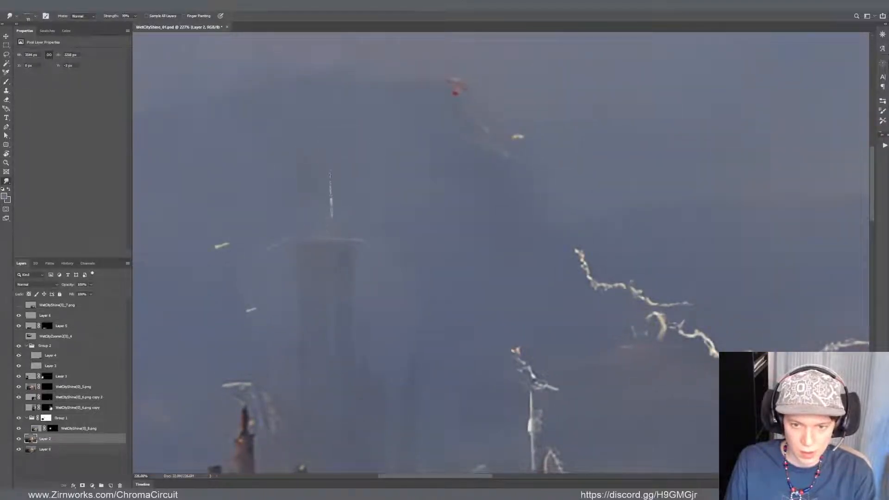
key("b")
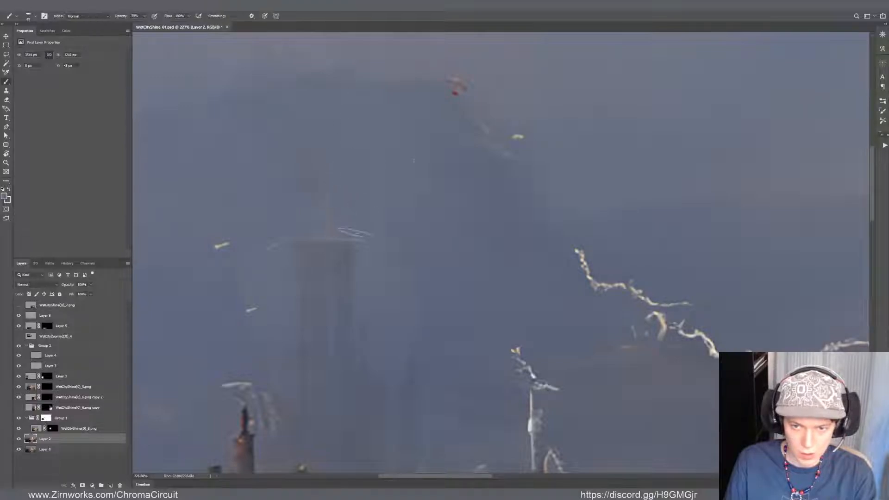
Blend the sky around the faint tower and paint a second, slimmer faint tower to its left behind the distant spires
scroll(371, 171, "down", 2)
mouse_move(388, 173)
left_mouse_down()
mouse_move(393, 179)
mouse_move(369, 186)
left_mouse_up()
left_click(322, 204, "alt")
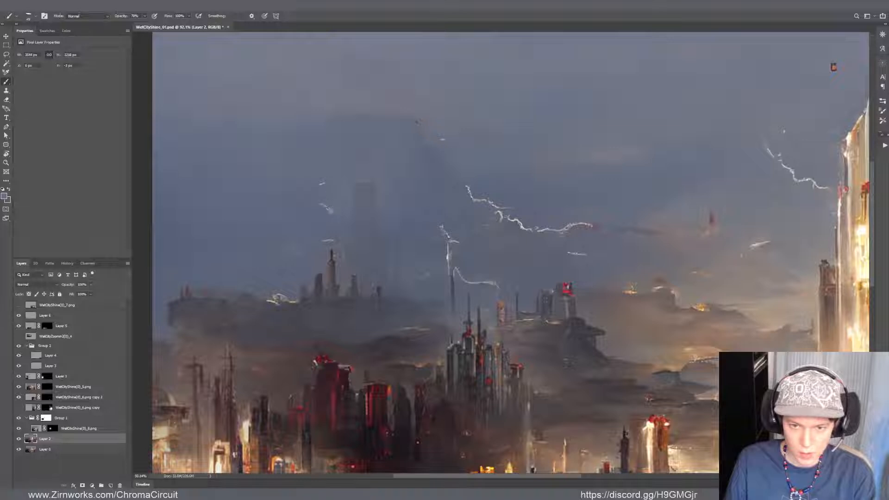
left_click_drag(330, 210, 323, 209)
left_click_drag(459, 323, 480, 313)
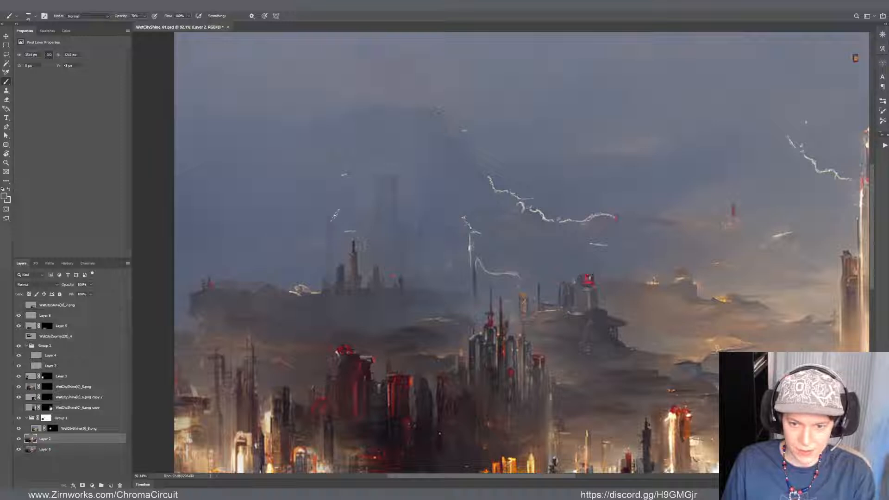
right_click(329, 221, "shift")
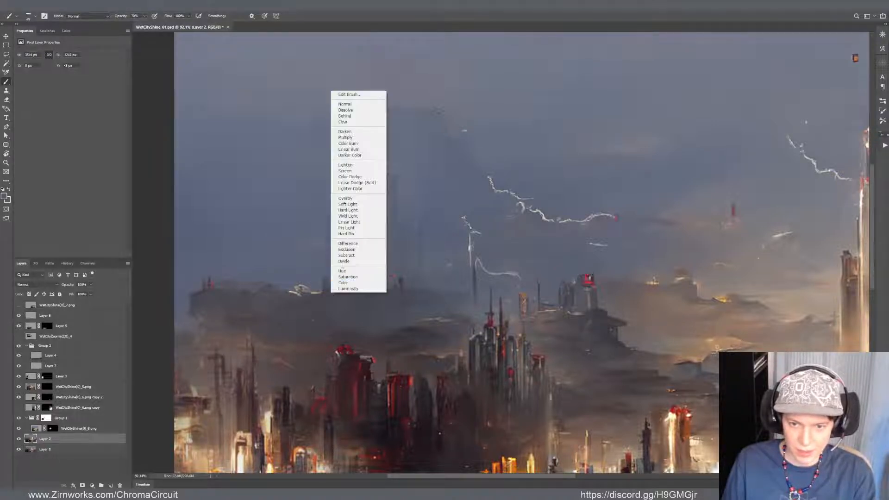
left_click(320, 253)
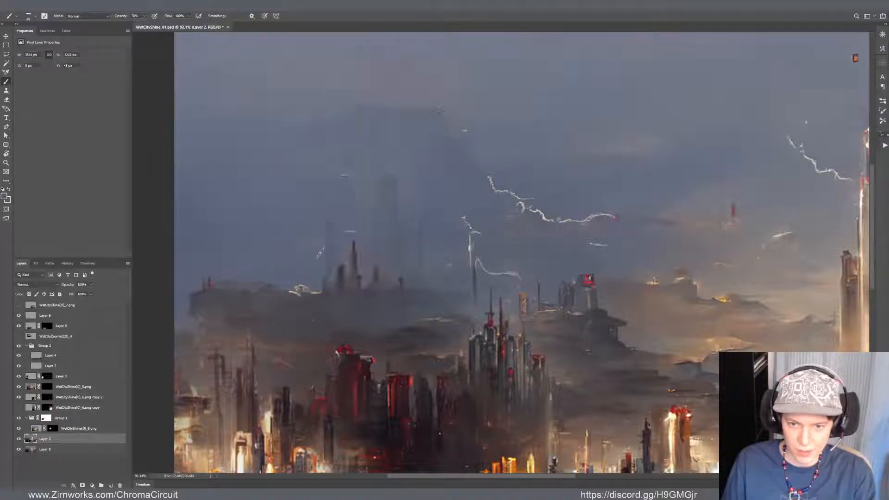
left_click(340, 267)
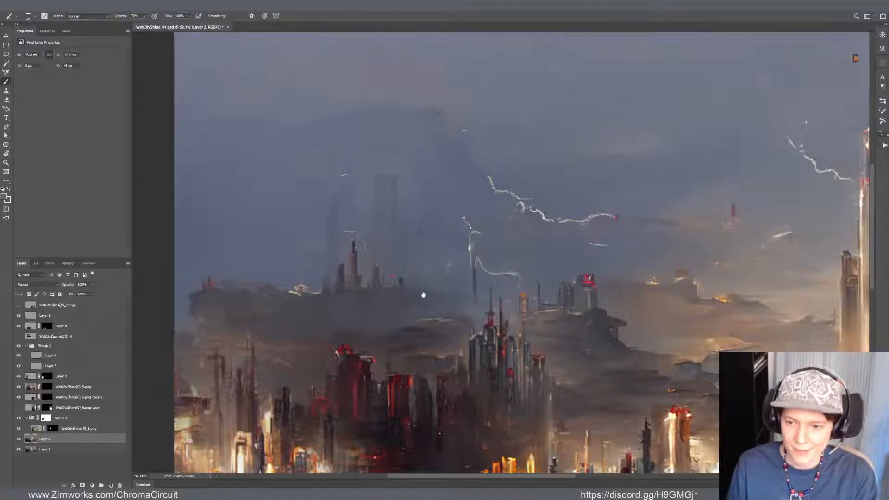
Try shifting the spired tower cluster layer slightly down and to the right in the left skyline
left_click_drag(423, 295, 286, 252)
left_click(337, 269, "ctrl")
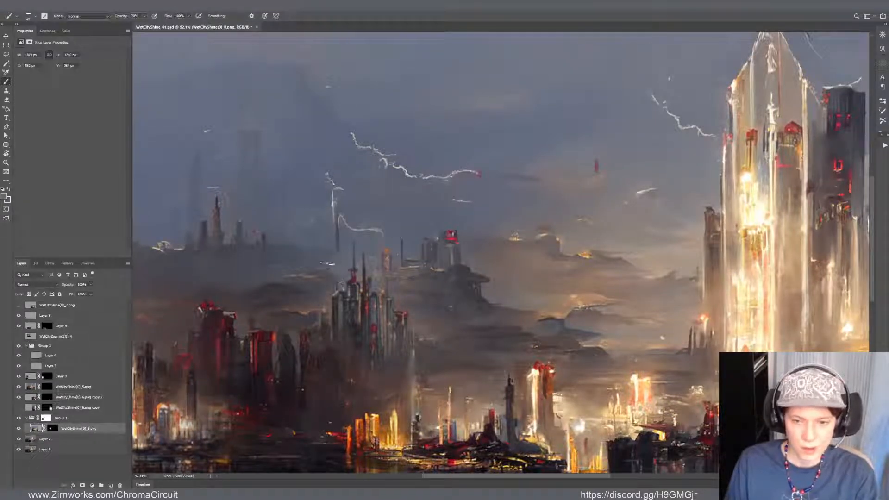
left_click(299, 260, "alt")
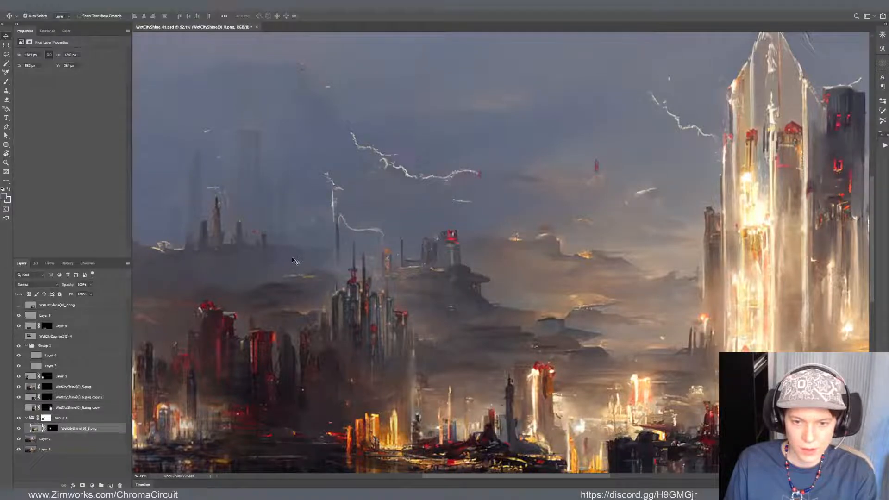
key("v")
mouse_move(296, 257)
left_mouse_down()
mouse_move(314, 253)
mouse_move(319, 276)
left_mouse_up()
scroll(367, 217, "down", 6)
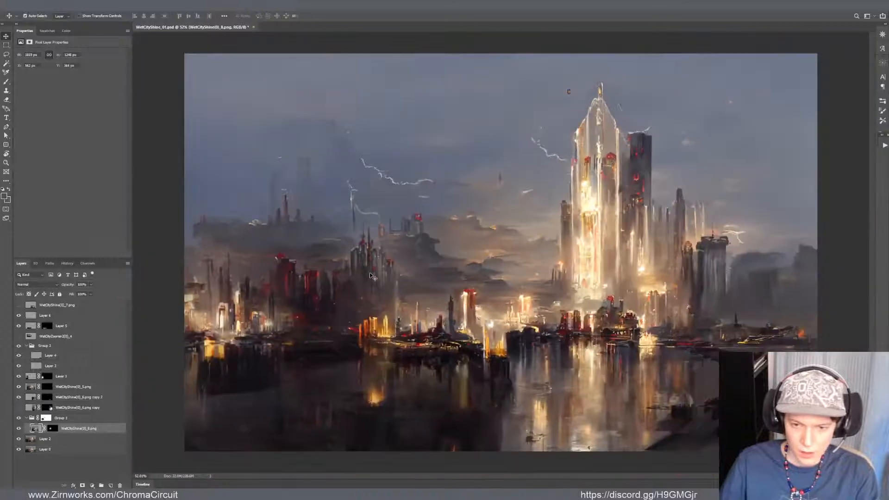
scroll(345, 242, "up", 3)
key("ctrl+z")
key("ctrl+z")
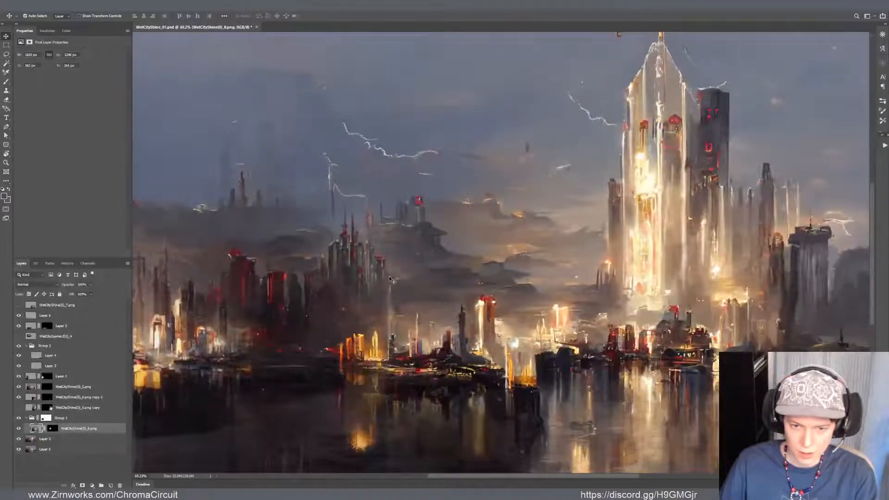
Brush soft haze on Layer 2 into the gap between the spired tower cluster and the dark spire by the waterfront
scroll(387, 278, "up", 3)
key("b")
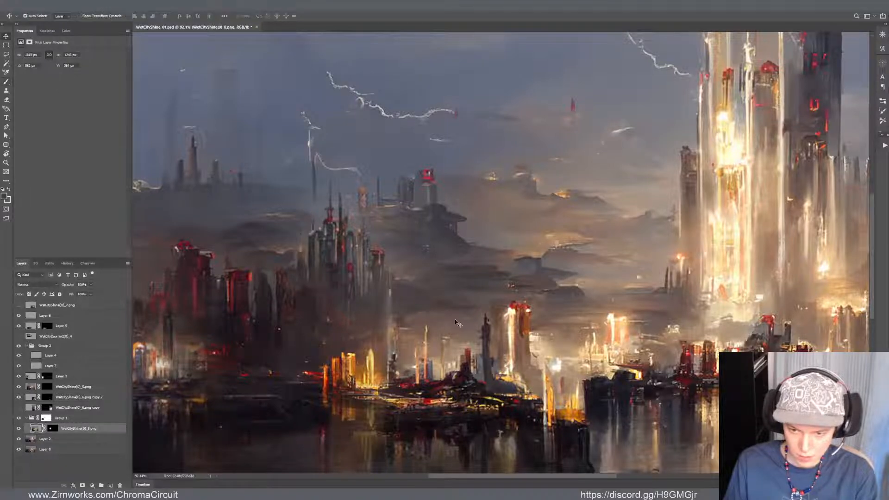
left_click_drag(454, 310, 454, 320)
key("ctrl+z")
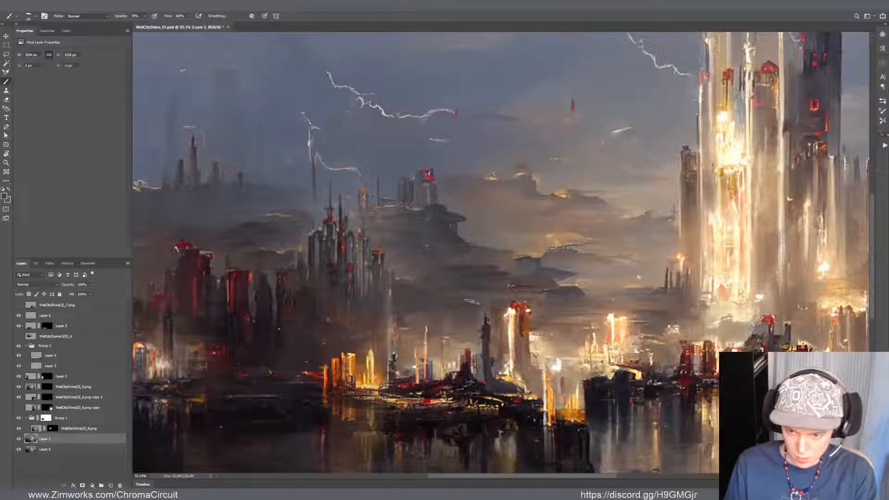
left_click(470, 293, "alt")
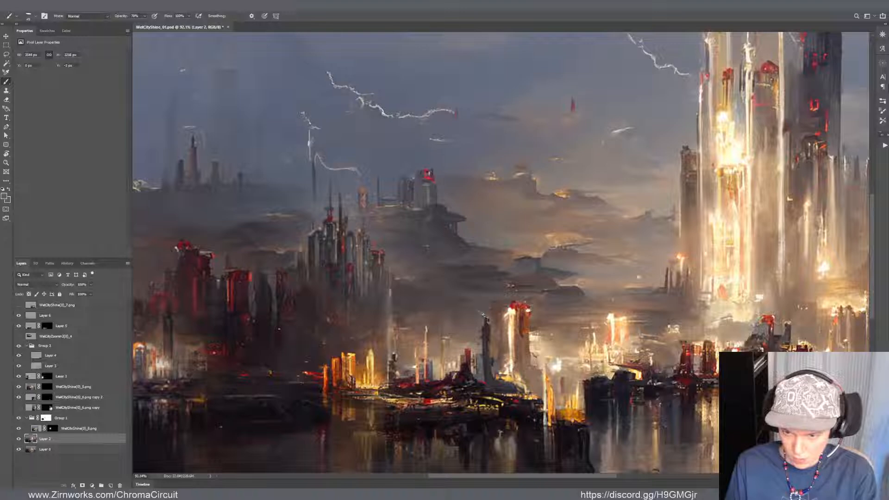
left_click_drag(449, 289, 504, 280)
Work the hazy gap beside the spired cluster with the Mixer Brush at Dry, Heavy Load, and return to the regular brush
key("shift+b")
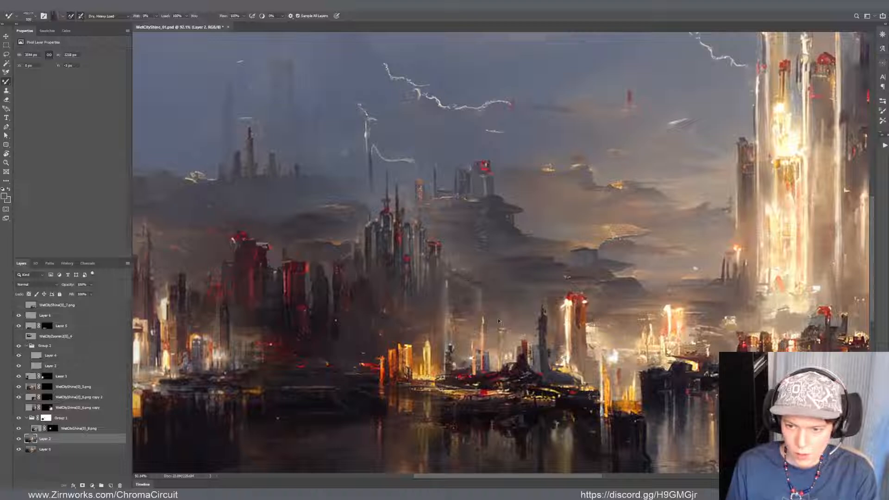
left_click_drag(485, 307, 456, 307)
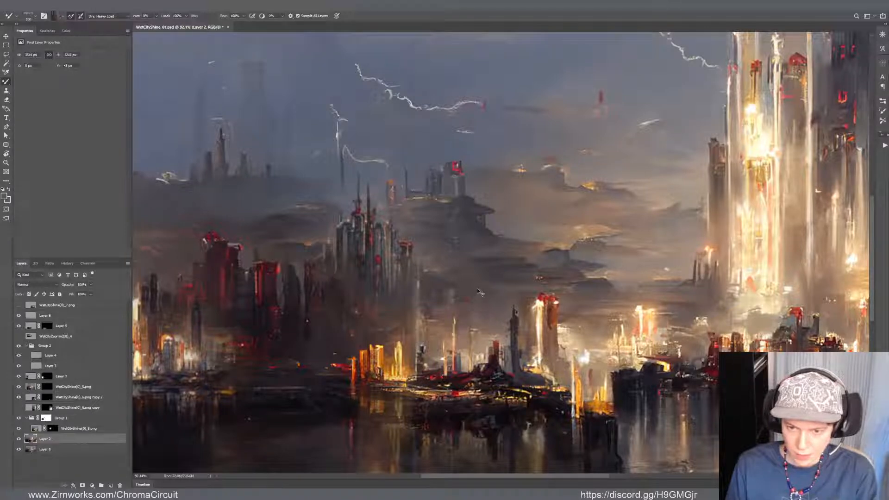
left_click(388, 250, "alt")
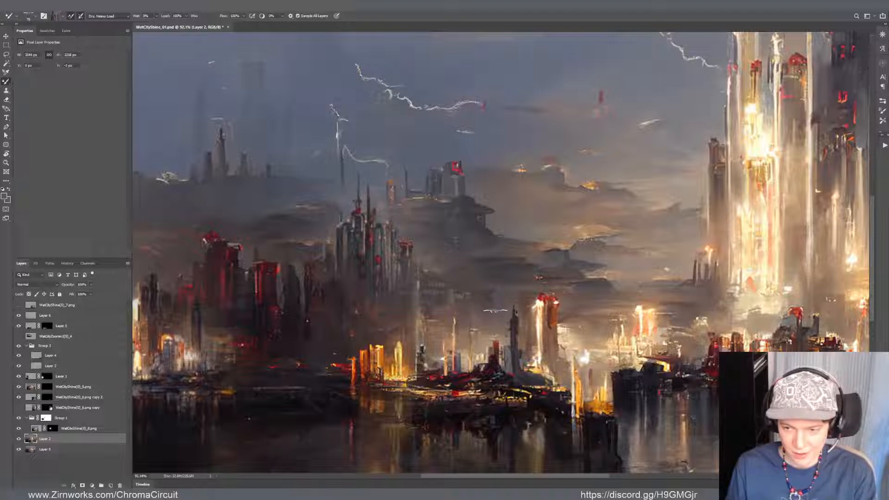
key("shift+b")
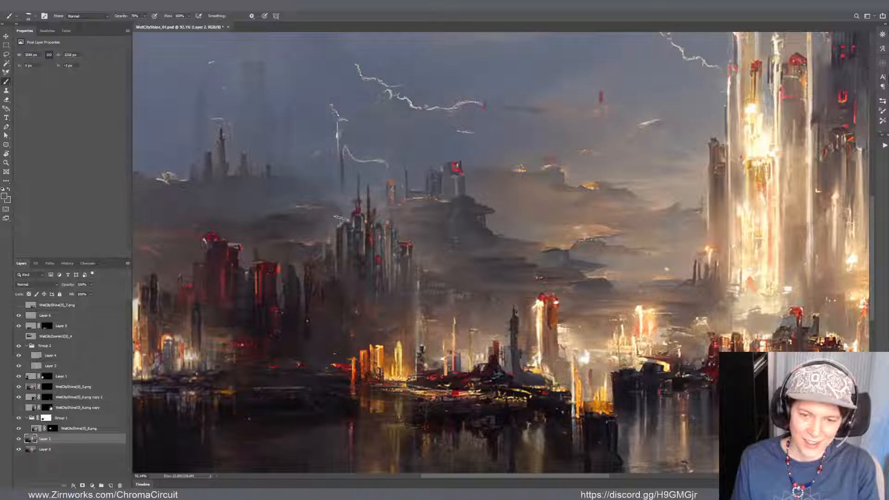
Shift the spired tower cluster layer slightly down and to the left, and save the document
key("v")
left_click_drag(336, 221, 331, 226)
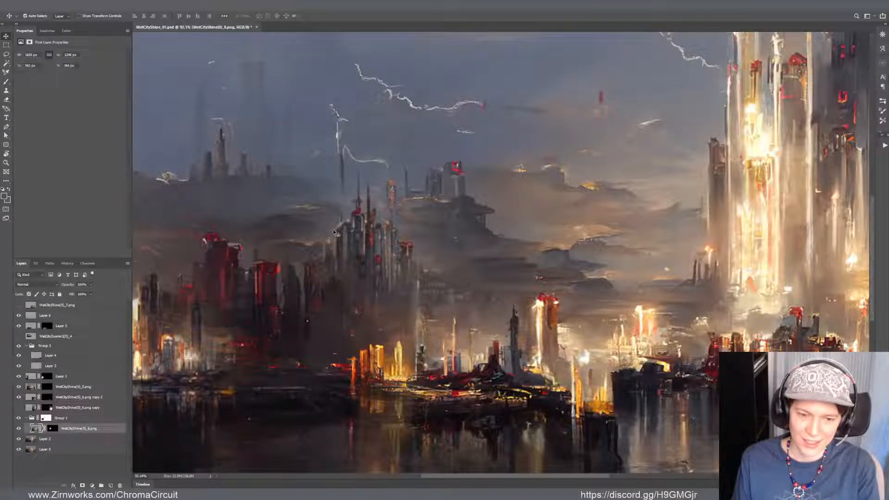
key("ctrl+s")
key("ctrl+shift+s")
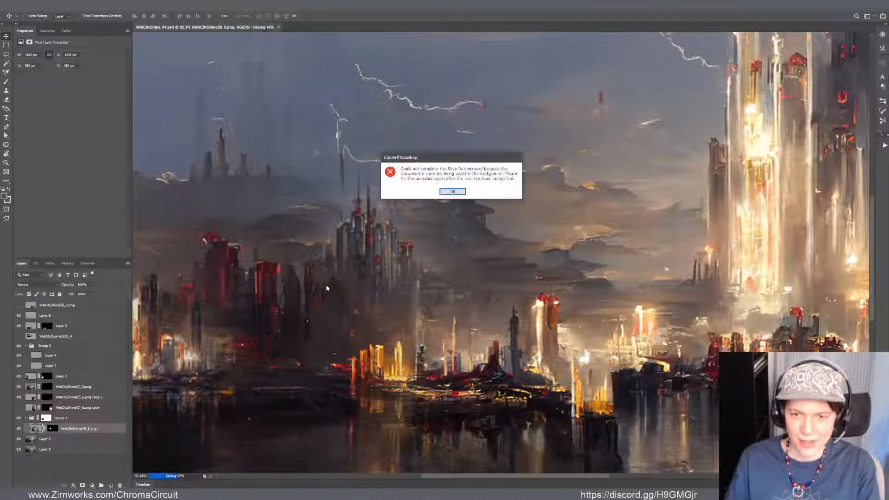
left_click(452, 192)
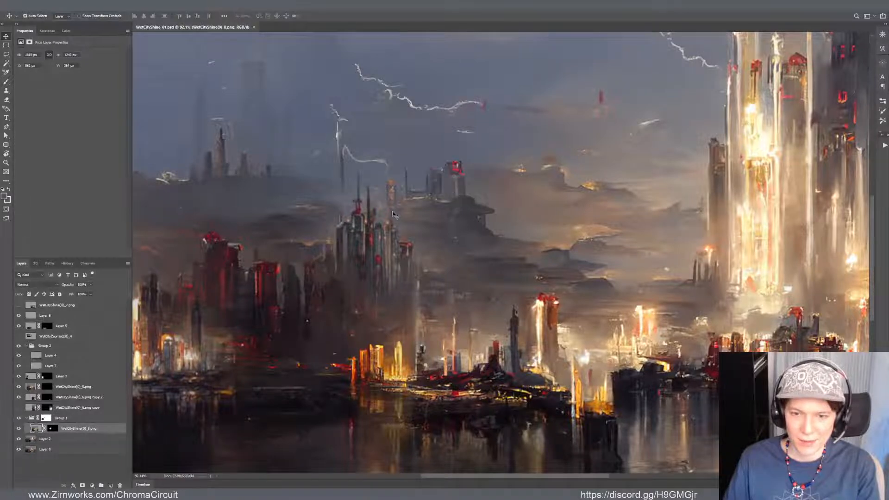
Fine-tune the spired tower cluster's horizontal position in small nudges, leaving it slightly further left in the skyline
scroll(366, 211, "down", 4)
scroll(351, 262, "up", 3)
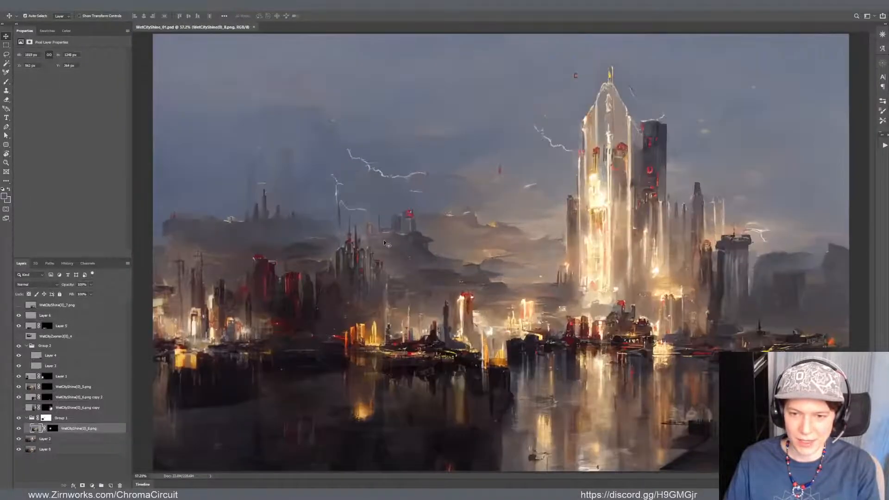
scroll(351, 263, "down", 3)
scroll(357, 268, "up", 3)
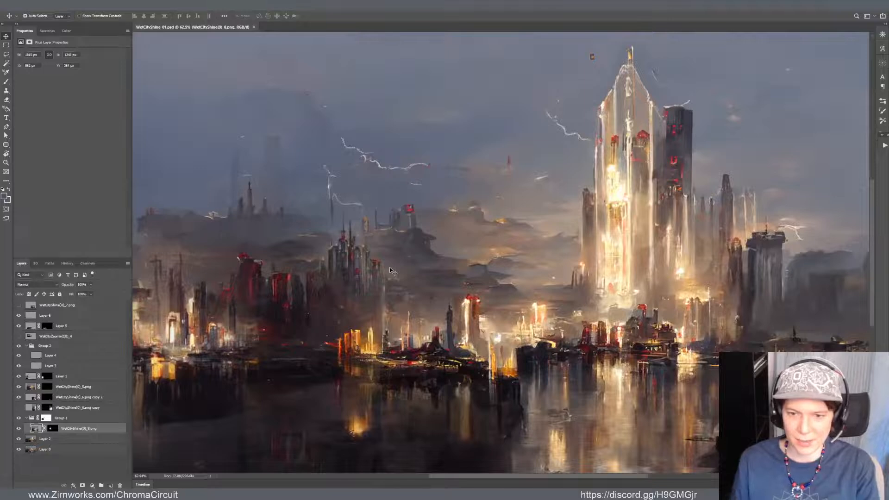
mouse_move(356, 267)
left_mouse_down()
mouse_move(362, 329)
mouse_move(357, 271)
mouse_move(366, 268)
left_mouse_up()
key("ctrl+z")
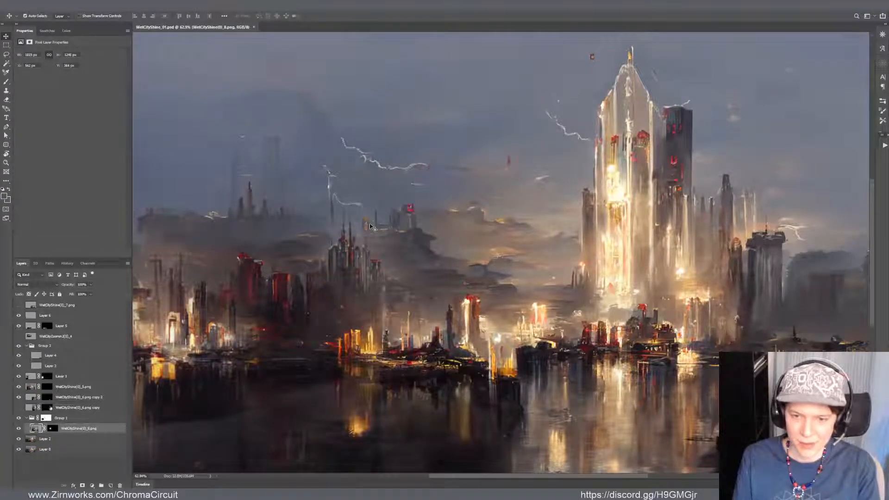
key("Left")
key("Left")
key("Left")
key("Left")
key("Left")
key("Left")
key("Left")
key("Left")
key("Left")
key("Left")
key("Left")
key("Left")
key("Left")
key("Left")
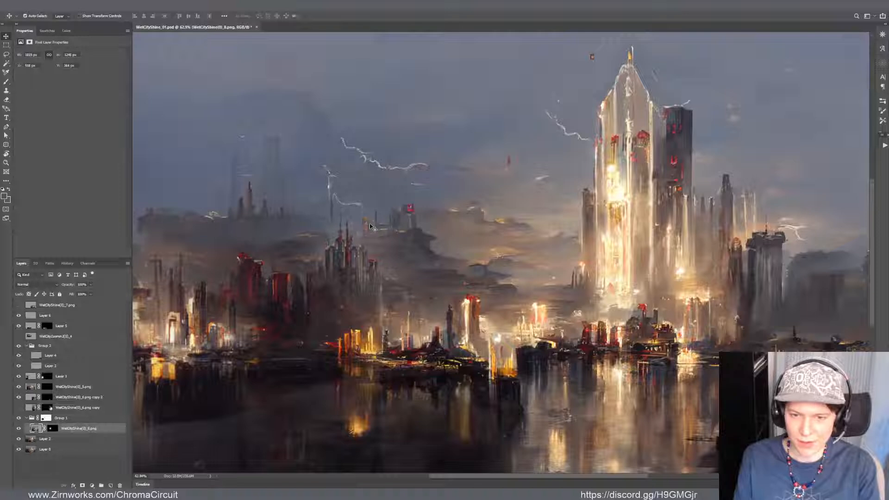
key("Right")
key("Right")
key("Right")
key("Right")
key("Right")
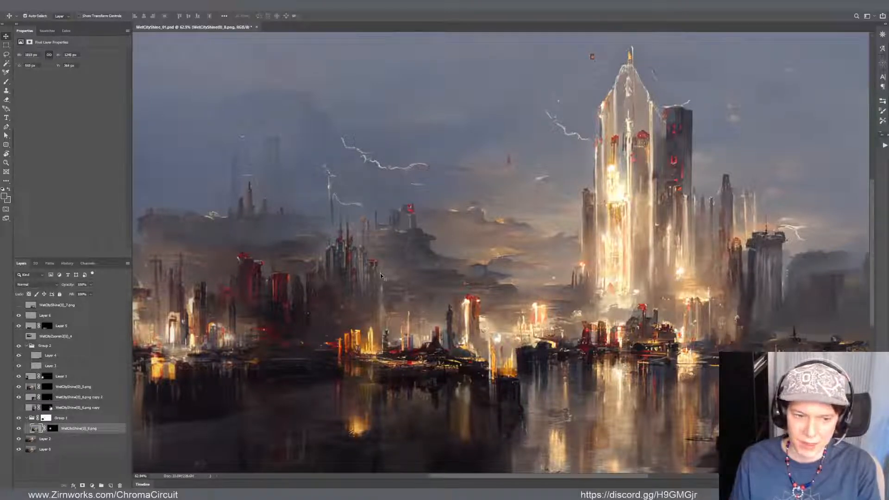
Select the Group 1 mask and save the document as a new version named WetCityShine_02.psd
left_click(46, 417)
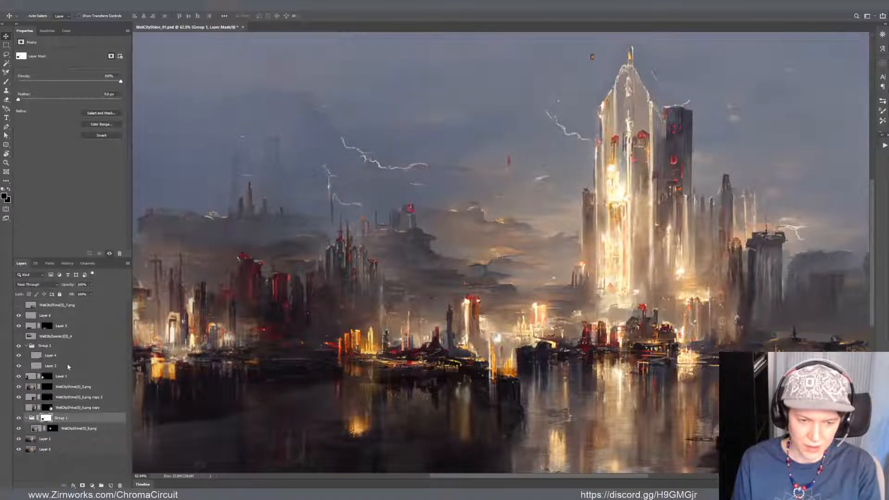
key("ctrl+shift+s")
key("Right")
key("BackSpace")
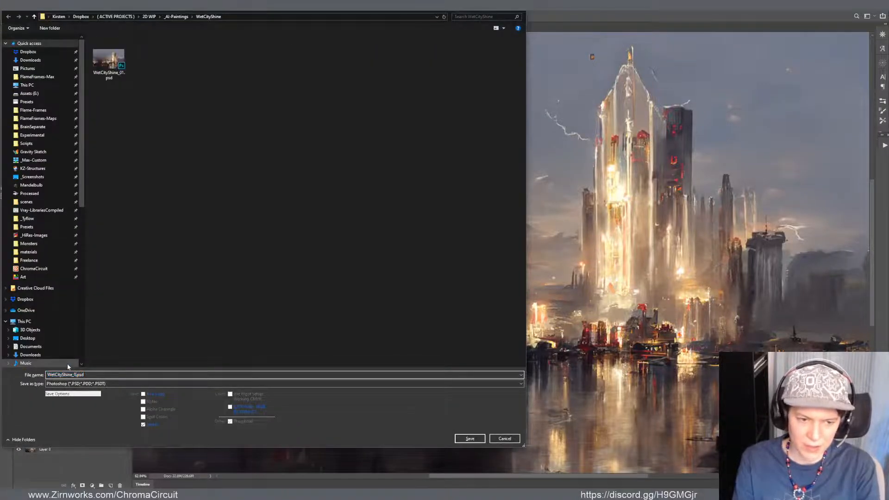
type("2")
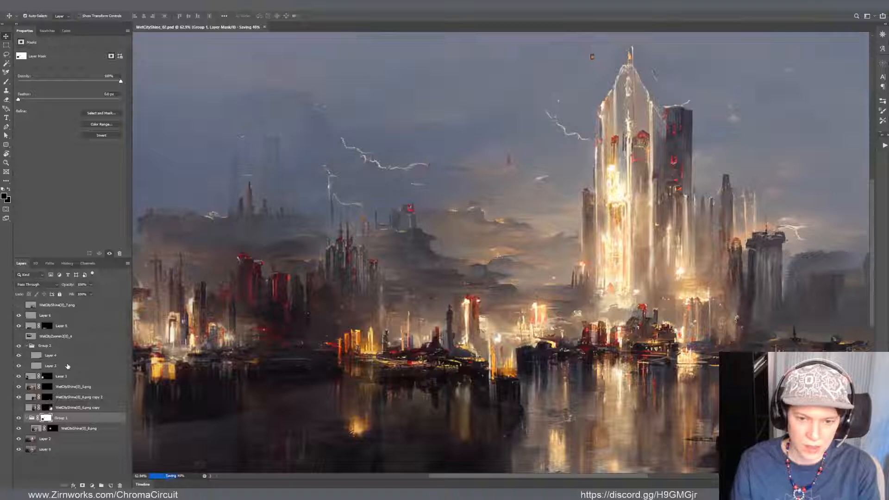
Compare the painting with and without the "6.png copy" layer of extra right-hand towers, and delete that layer
left_click(17, 407)
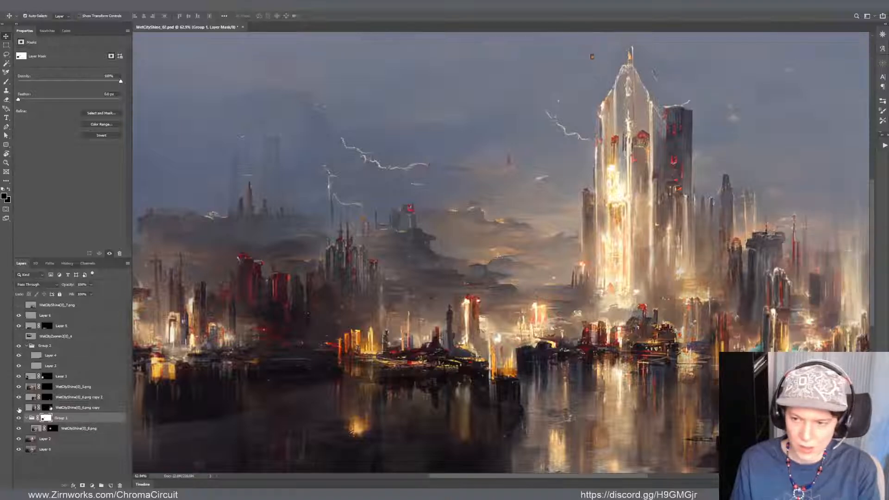
key("ctrl+minus")
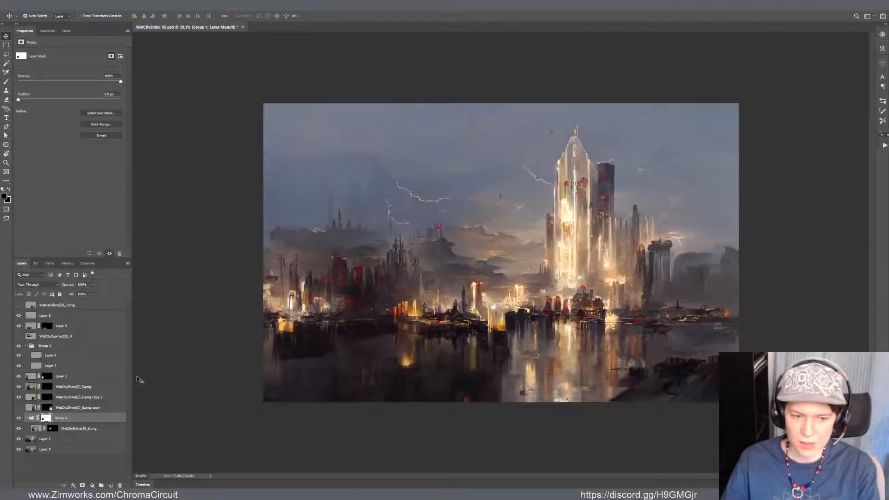
left_click(18, 407)
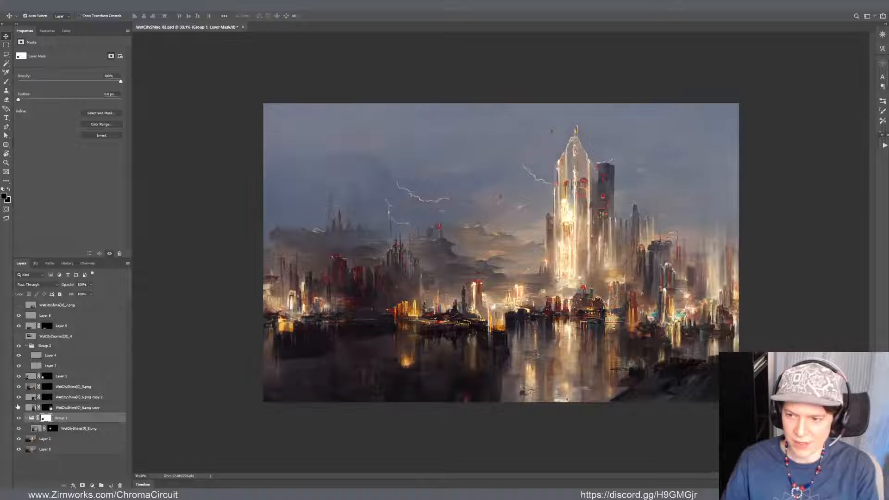
left_click(18, 407)
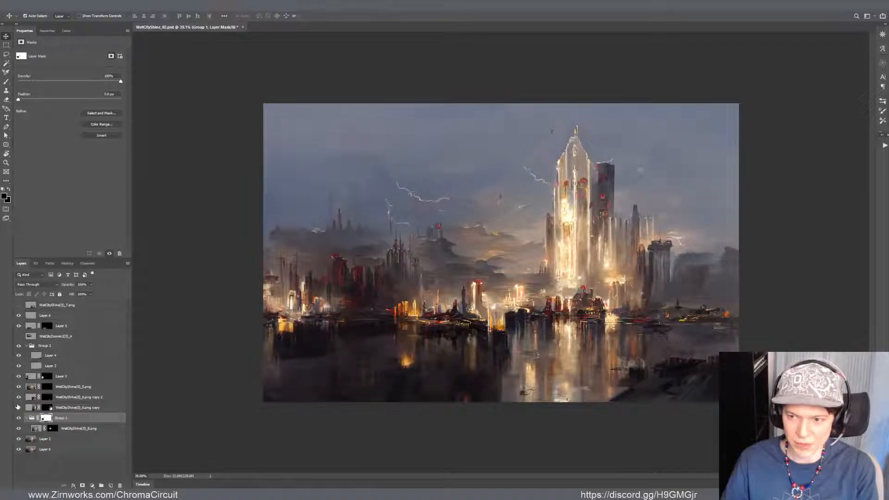
left_click(17, 407)
left_click(17, 406)
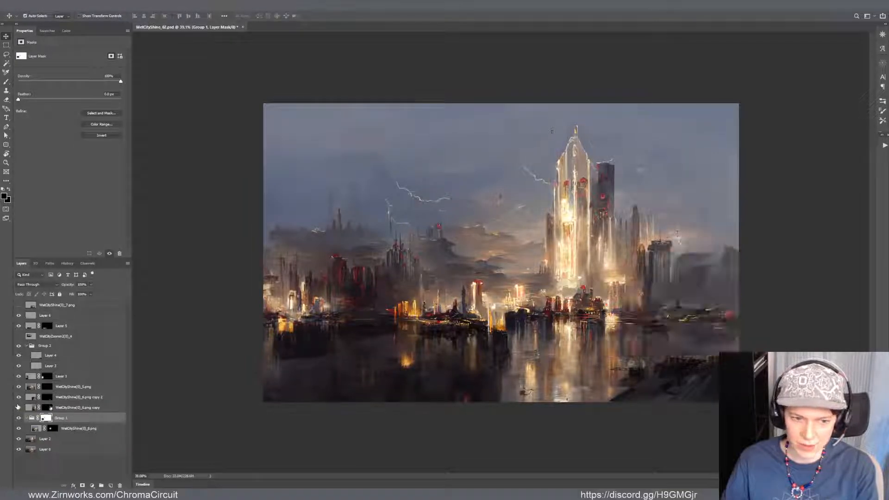
left_click(72, 407)
key("Delete")
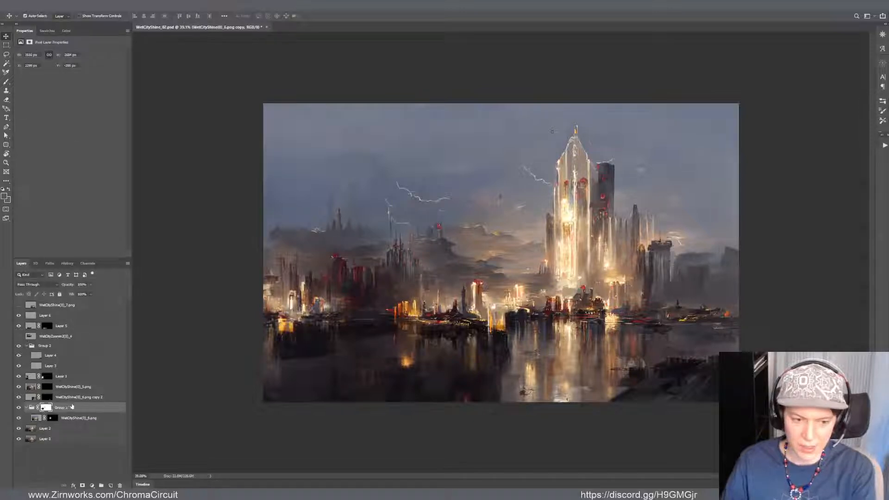
Try placing the tower fragment from the "6.png copy 2" layer in the haze at the far right of the skyline
left_click(17, 398)
left_click(17, 398)
scroll(706, 418, "up", 5)
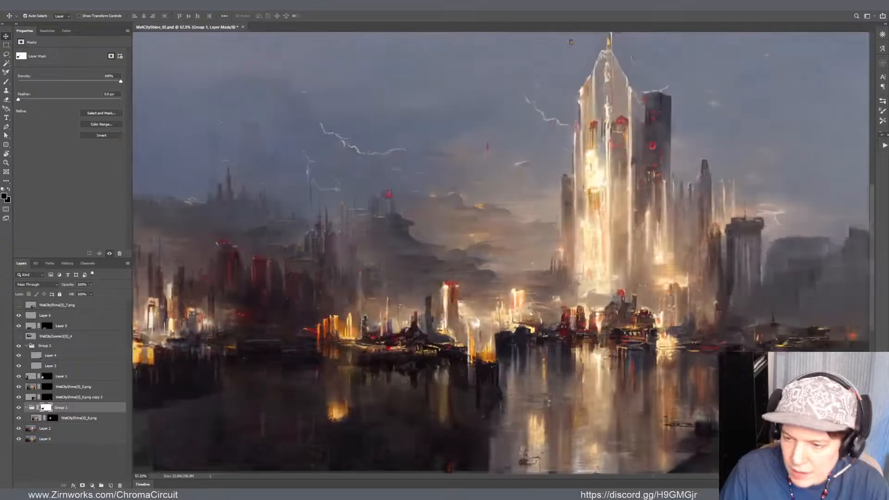
left_click(707, 420)
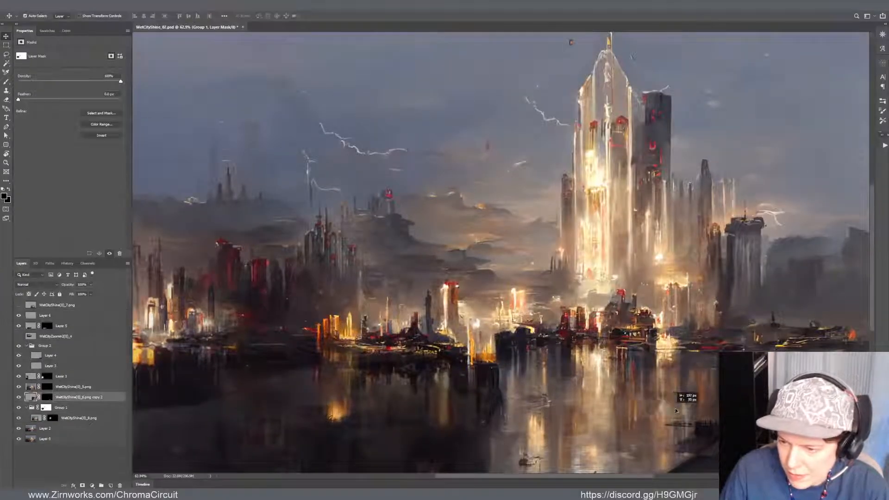
left_click_drag(705, 419, 849, 301)
scroll(583, 321, "down", 4)
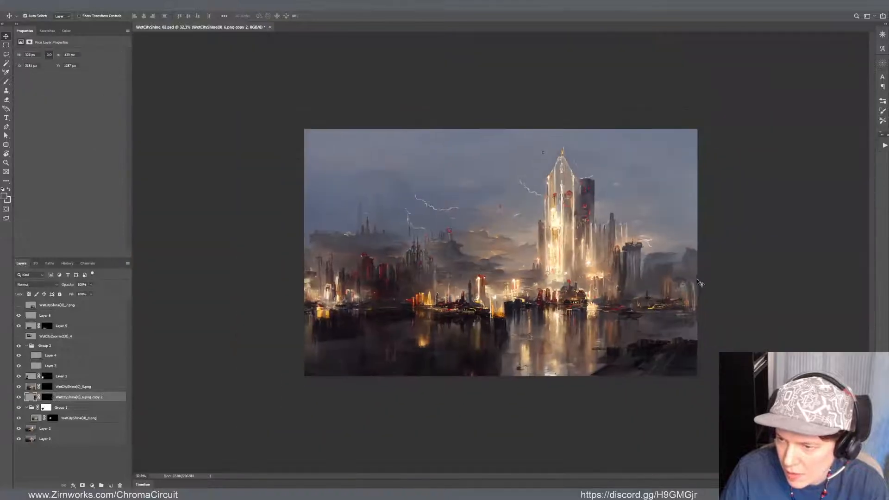
left_click_drag(686, 293, 658, 303)
scroll(675, 298, "up", 5)
key("ctrl+z")
key("ctrl+z")
scroll(606, 302, "down", 5)
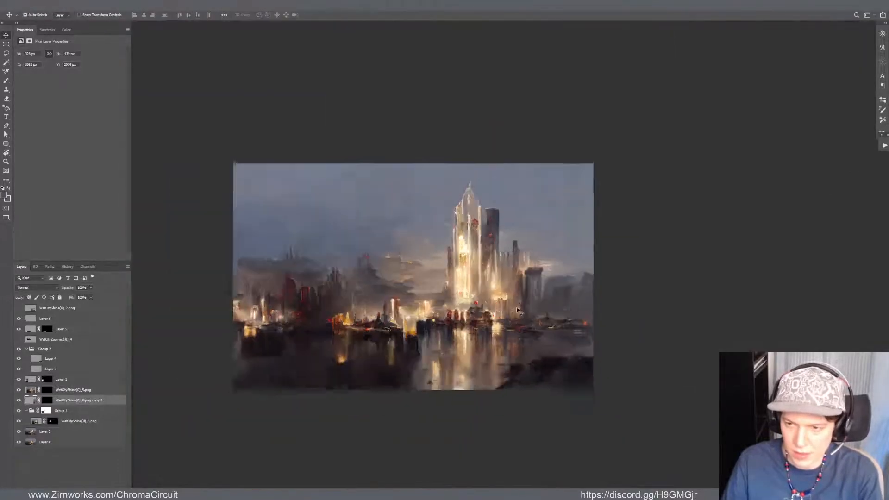
Move the "6.png copy 2" tower fragment into the sky among the faint distant spires of the left skyline
key("ctrl+t")
left_click_drag(592, 372, 379, 246)
key("Return")
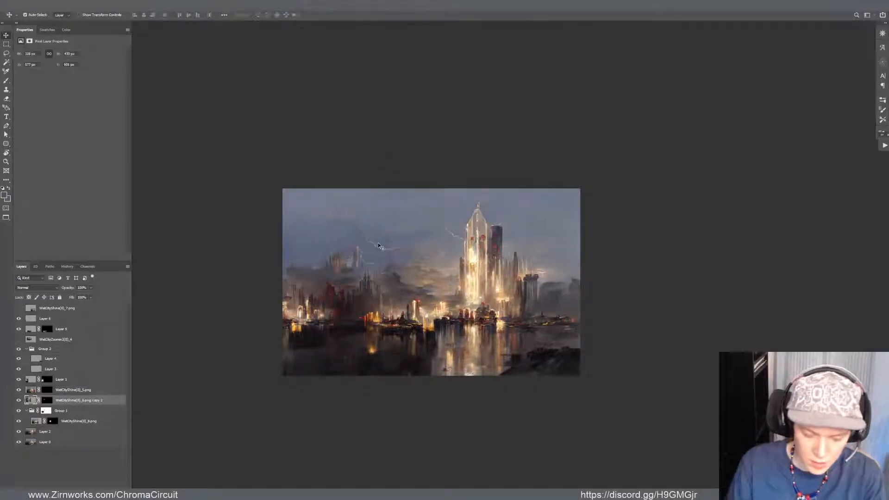
Try copying a rectangular selection around the moved tower fragment to a new layer
key("m")
left_click_drag(311, 225, 377, 286)
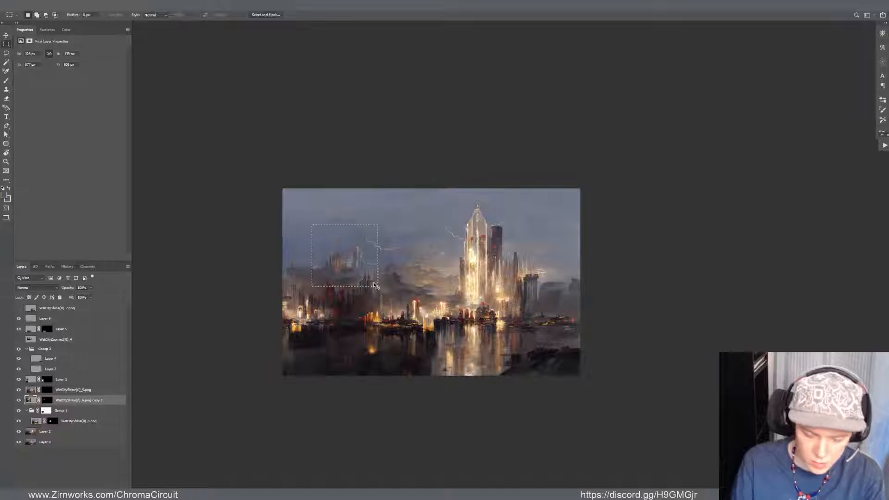
key("ctrl+j")
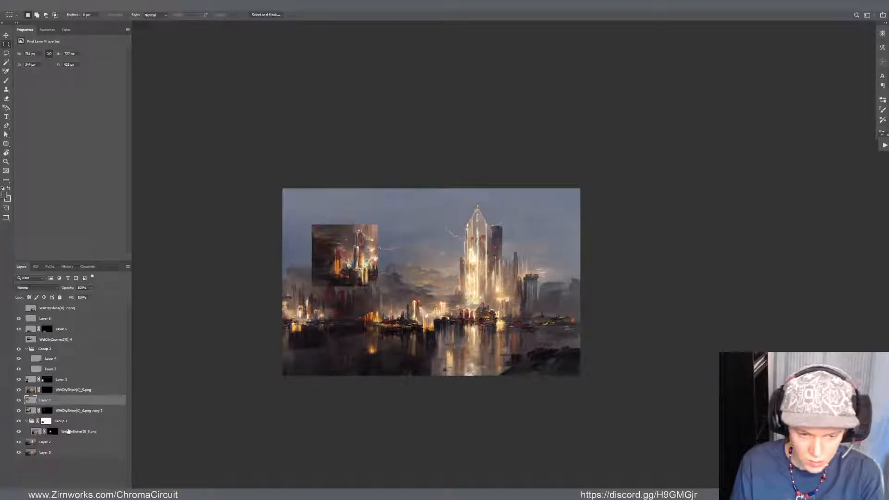
left_click(67, 413)
key("ctrl+z")
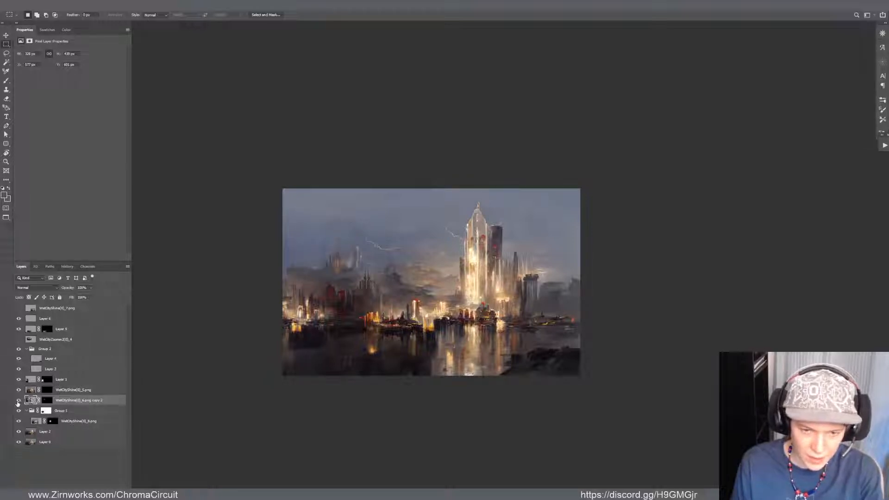
Apply the layer mask of "6.png copy 2" and move its tower fragment to the far right of the skyline
key("ctrl+z")
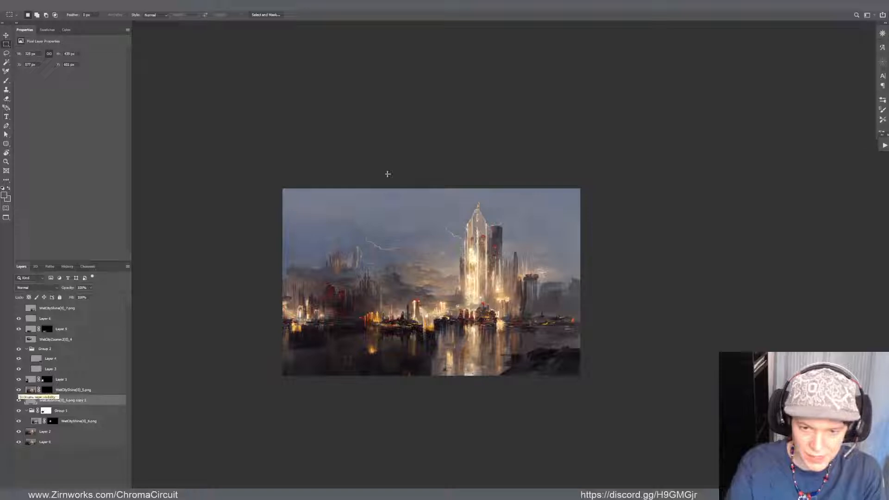
key("v")
left_click_drag(352, 262, 560, 314)
key("ctrl+t")
key("Return")
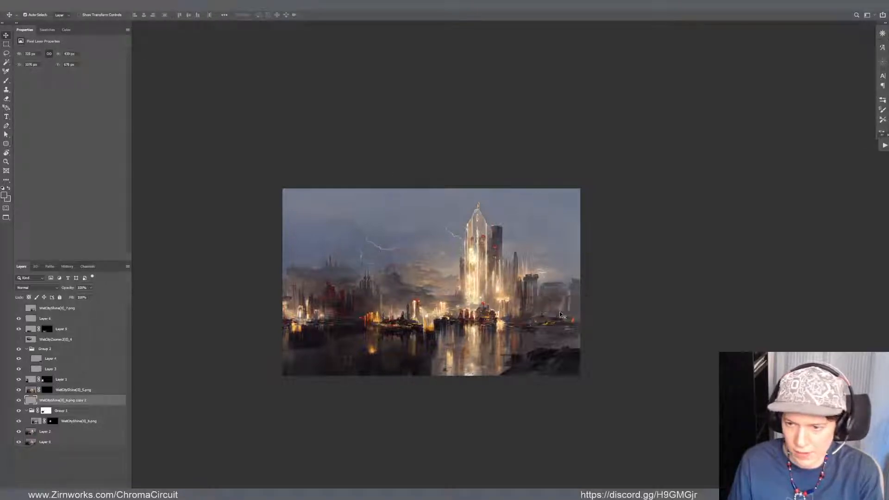
Shift the tower fragment slightly down toward the waterline and warp its lower right part slightly outward
scroll(560, 315, "up", 4)
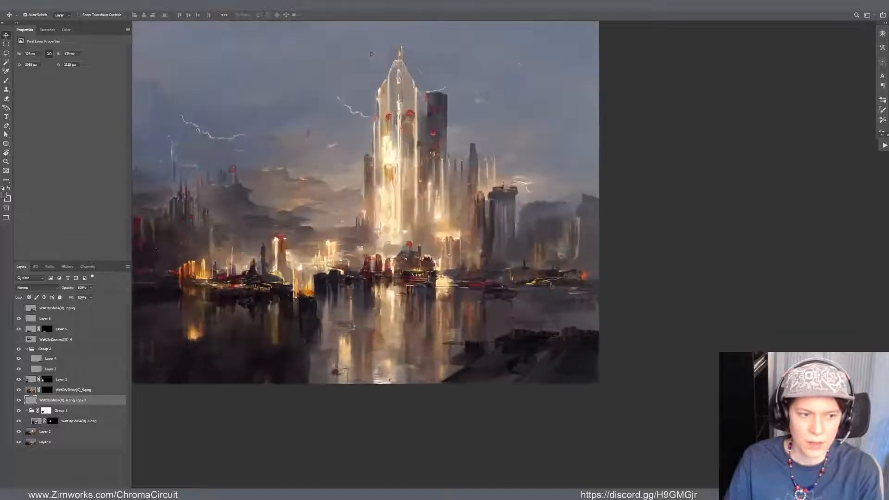
scroll(572, 272, "up", 1)
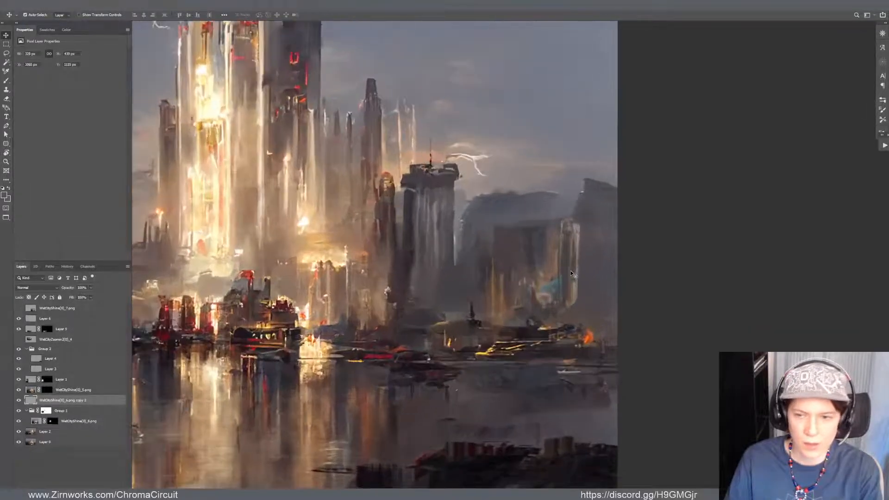
left_click_drag(569, 297, 576, 308)
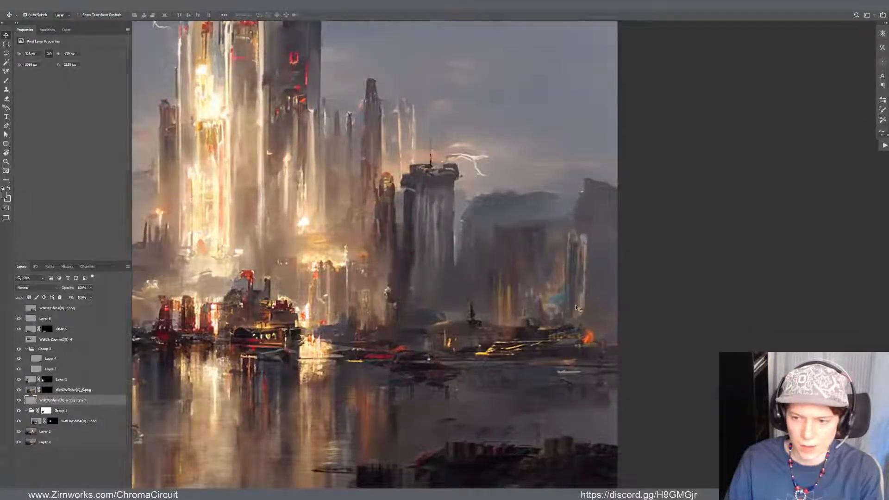
key("ctrl+t")
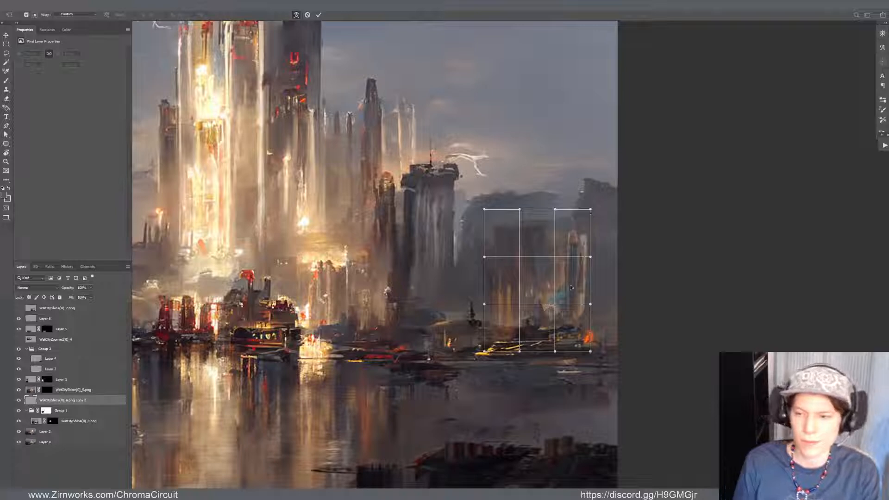
mouse_move(567, 312)
left_mouse_down()
mouse_move(575, 289)
mouse_move(582, 317)
left_mouse_up()
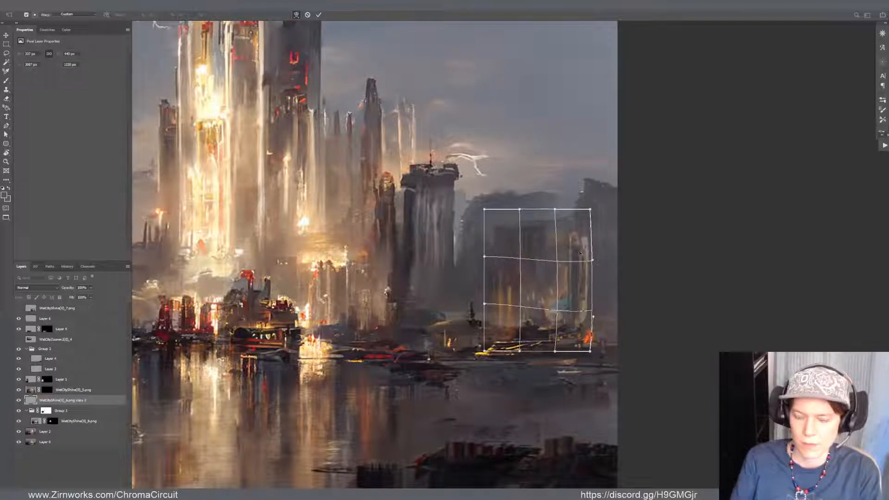
key("Return")
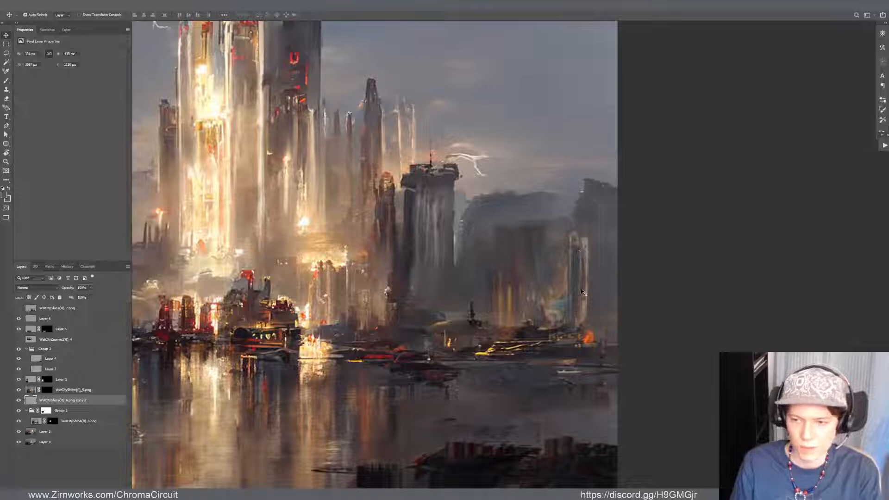
Reposition the "6.png copy 2" tower fragment within the right skyline, closer to the dark flat-topped tower
key("b")
left_click(585, 308, "alt")
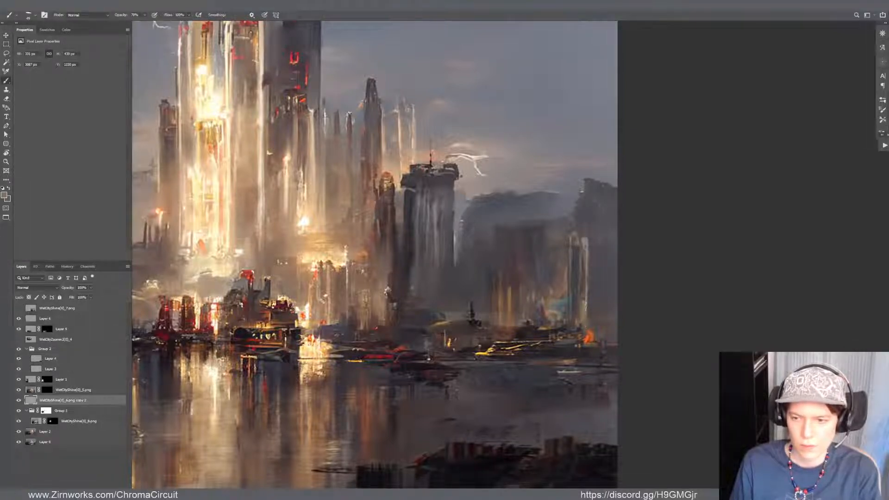
key("v")
left_click_drag(579, 298, 584, 301)
key("ctrl+t")
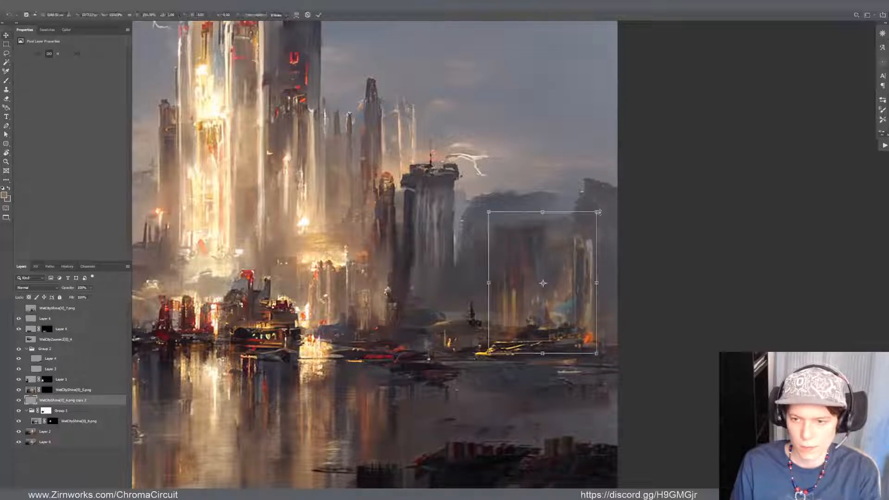
key("Return")
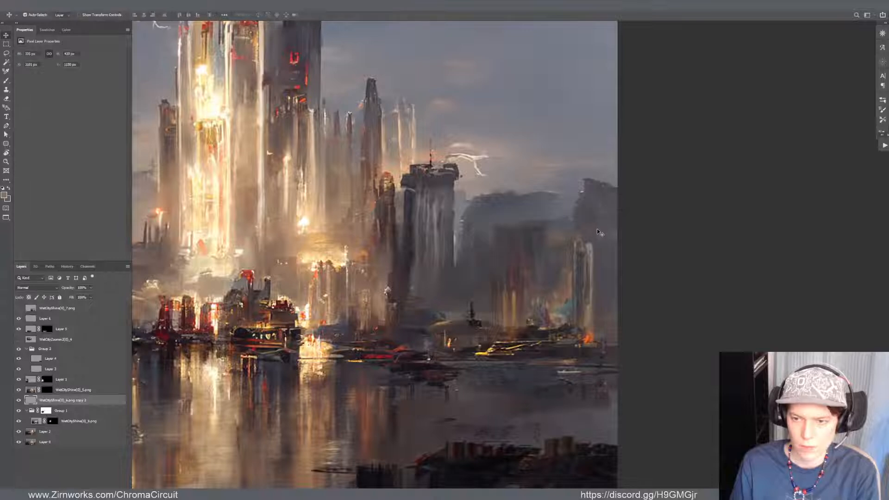
scroll(521, 338, "down", 5)
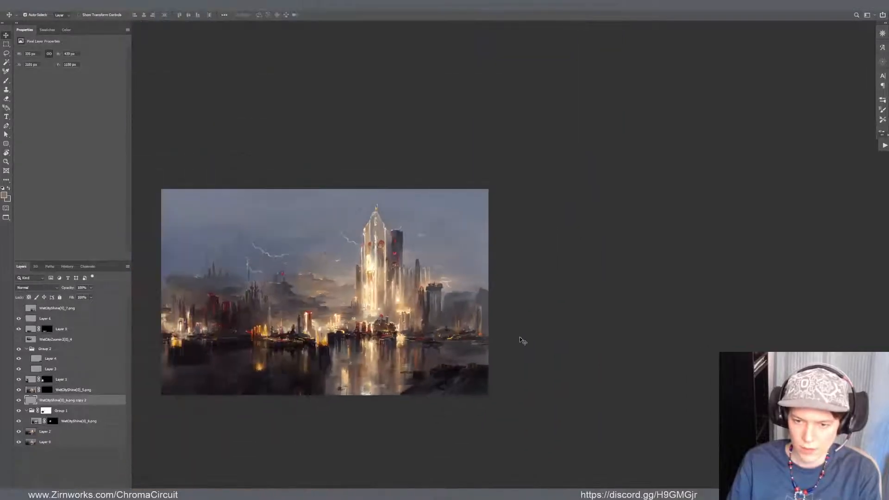
scroll(521, 340, "down", 1)
scroll(482, 296, "up", 2)
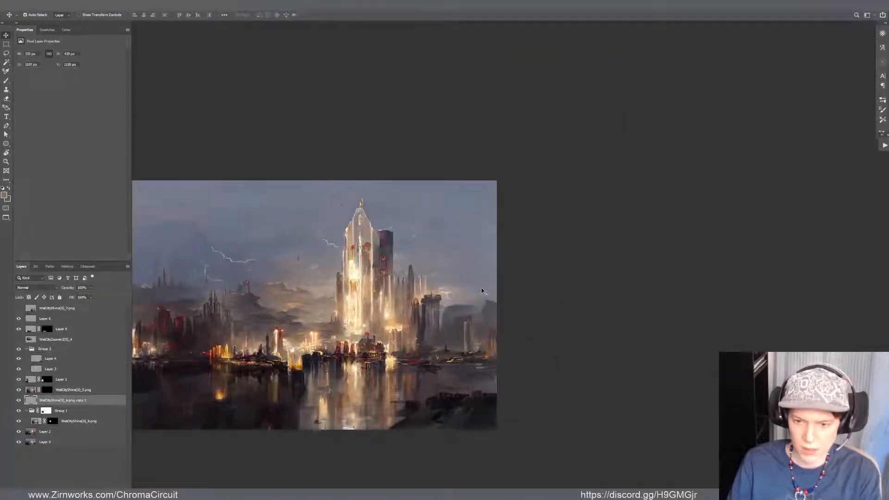
mouse_move(477, 350)
left_mouse_down()
mouse_move(465, 349)
mouse_move(472, 343)
left_mouse_up()
Select Layer 4, compare it hidden and shown, and delete its pixels within a freehand selection around the far-right skyline
left_click(457, 320)
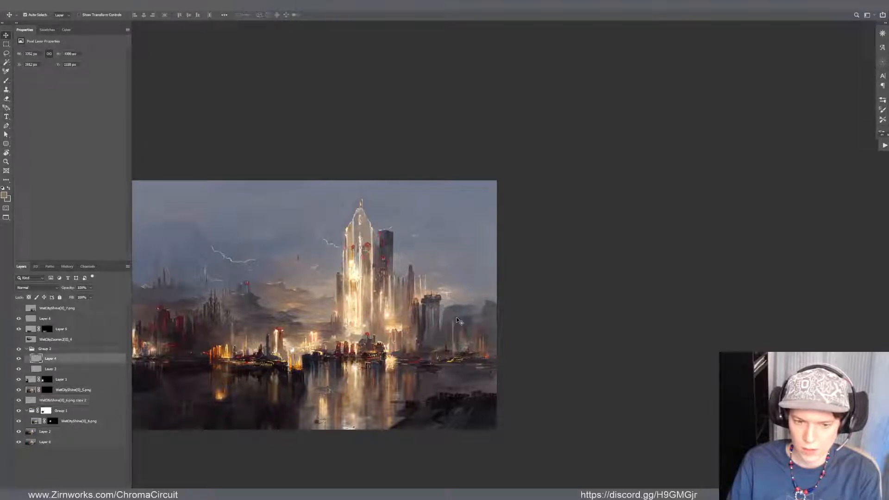
left_click(19, 359)
left_click(18, 359)
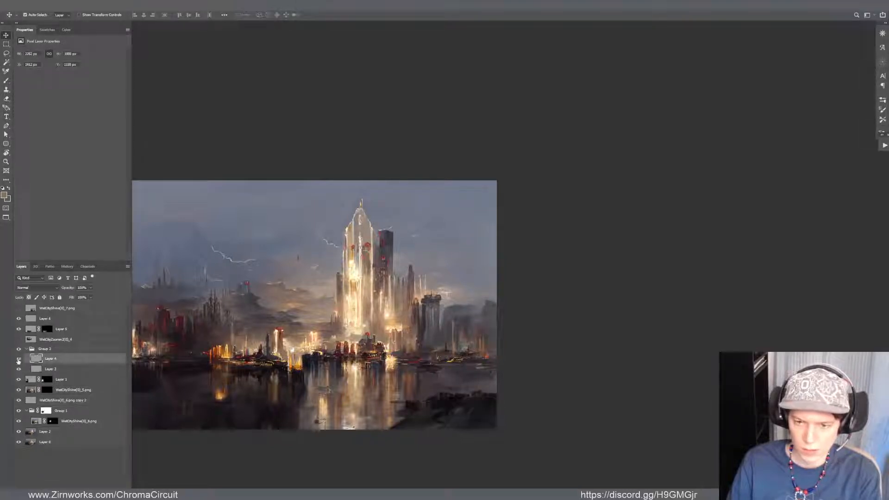
key("l")
mouse_move(509, 242)
left_mouse_down()
mouse_move(498, 371)
mouse_move(489, 272)
left_mouse_up()
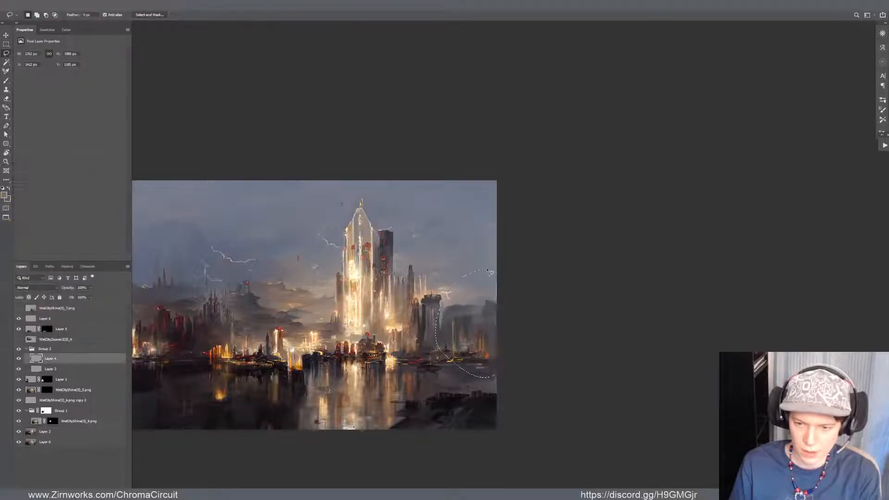
key("Delete")
key("ctrl+d")
scroll(546, 367, "up", 5)
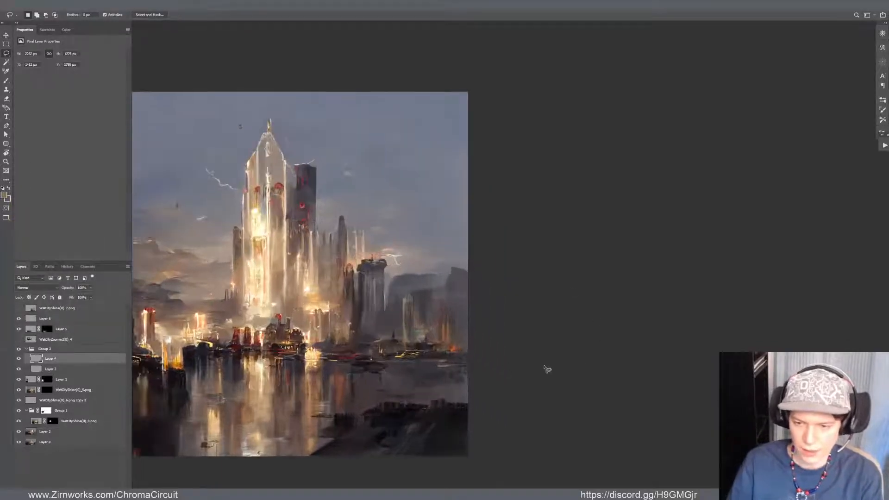
Shift the "6.png copy 2" tower fragment slightly right and down within the right skyline
key("v")
left_click_drag(381, 330, 388, 334)
scroll(449, 296, "down", 4)
scroll(245, 255, "down", 1)
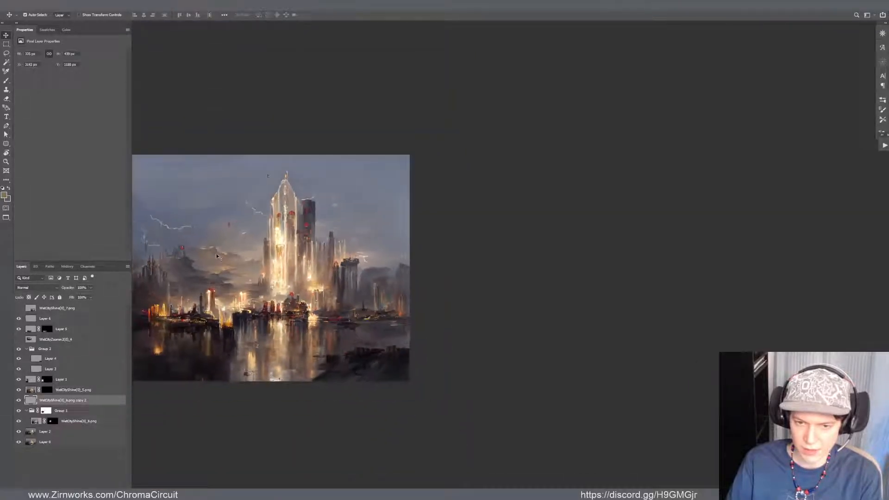
left_click_drag(467, 292, 607, 319)
scroll(606, 320, "up", 1)
scroll(533, 305, "up", 2)
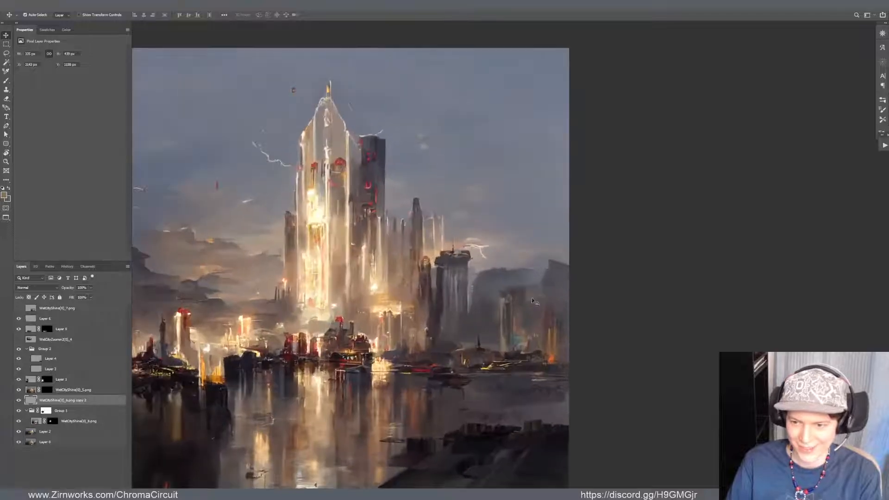
scroll(513, 304, "up", 1)
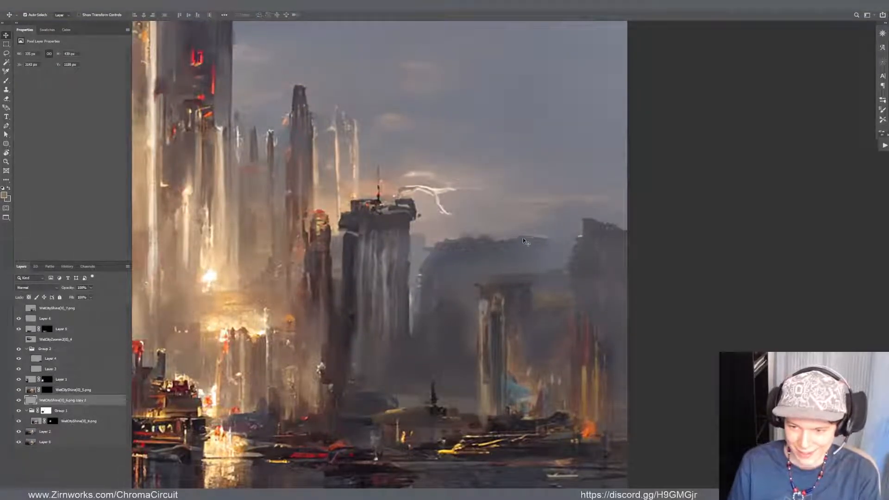
Make Layer 2 active for painting and examine how the tower fragment blends into the right skyline
left_click(509, 296)
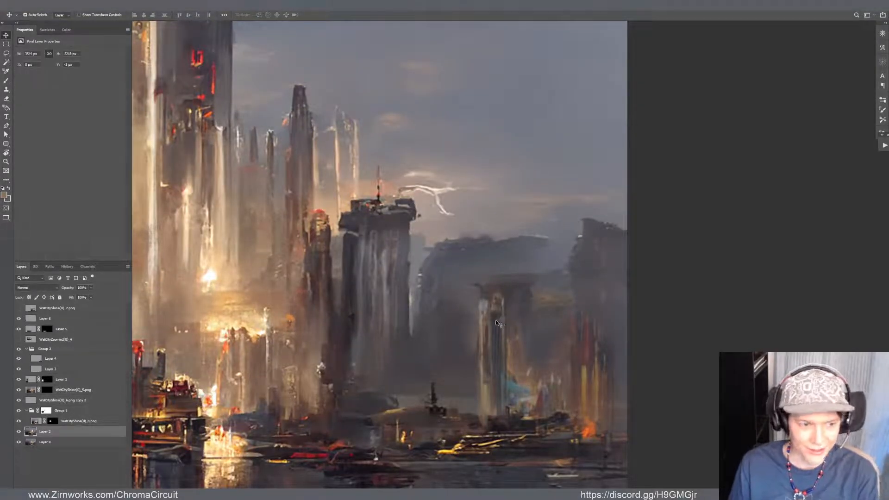
key("b")
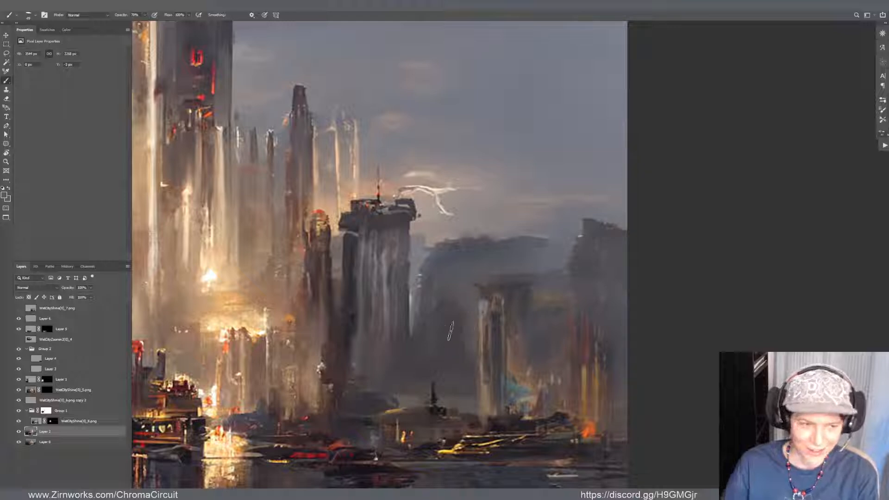
scroll(466, 312, "down", 3)
scroll(329, 351, "down", 2)
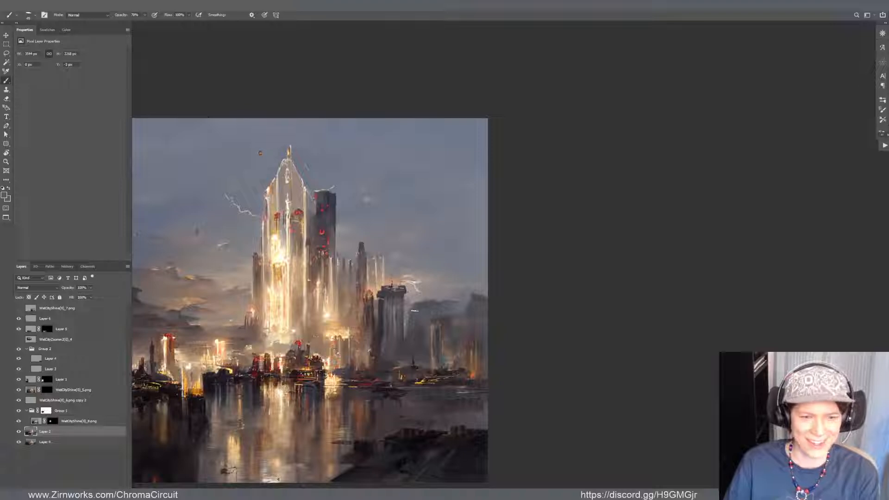
scroll(259, 153, "down", 2)
scroll(529, 260, "up", 5)
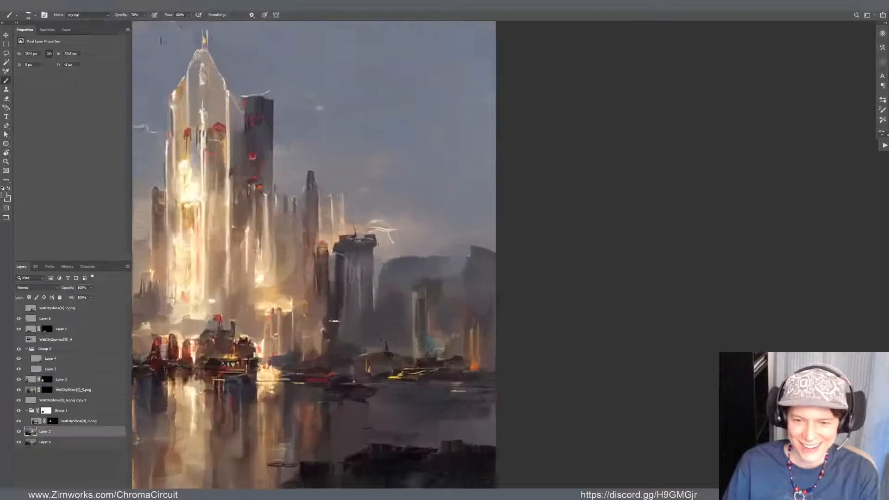
scroll(425, 278, "down", 5)
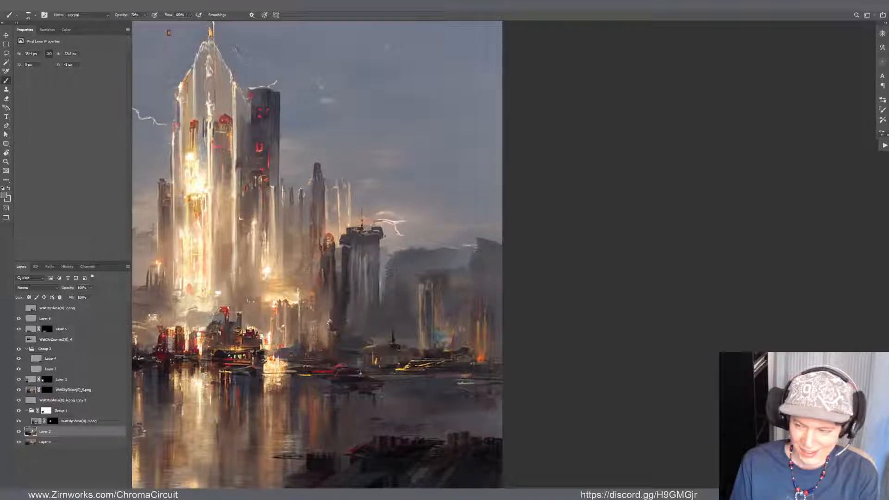
mouse_move(438, 284)
left_mouse_down()
mouse_move(511, 222)
mouse_move(508, 233)
left_mouse_up()
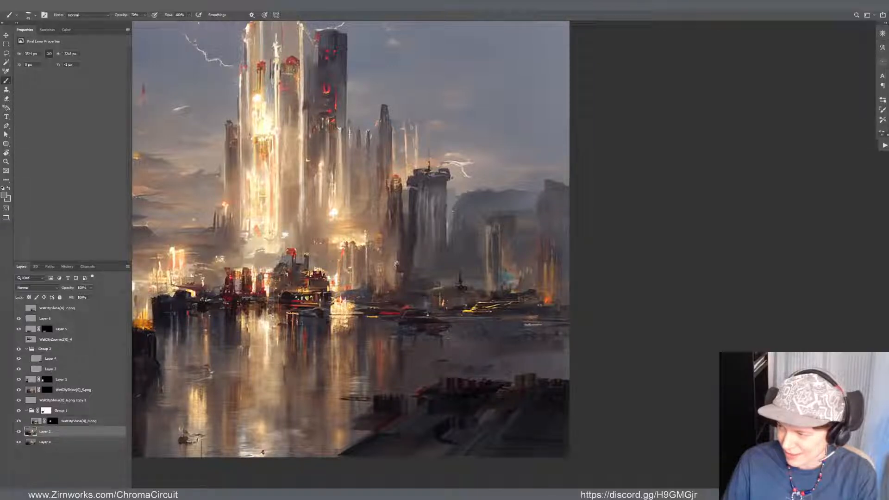
scroll(325, 231, "down", 1)
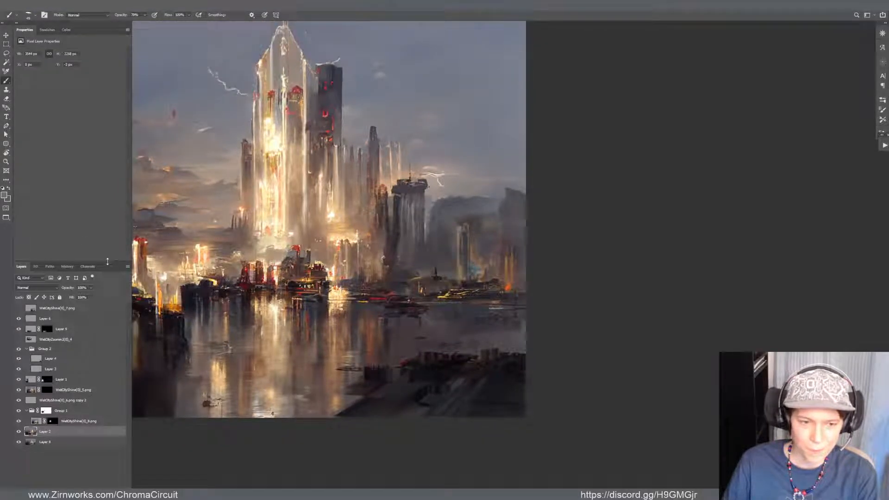
Give the layer list more vertical room and check the colour wheel before returning to the layer properties
left_click_drag(107, 262, 96, 114)
left_click(65, 30)
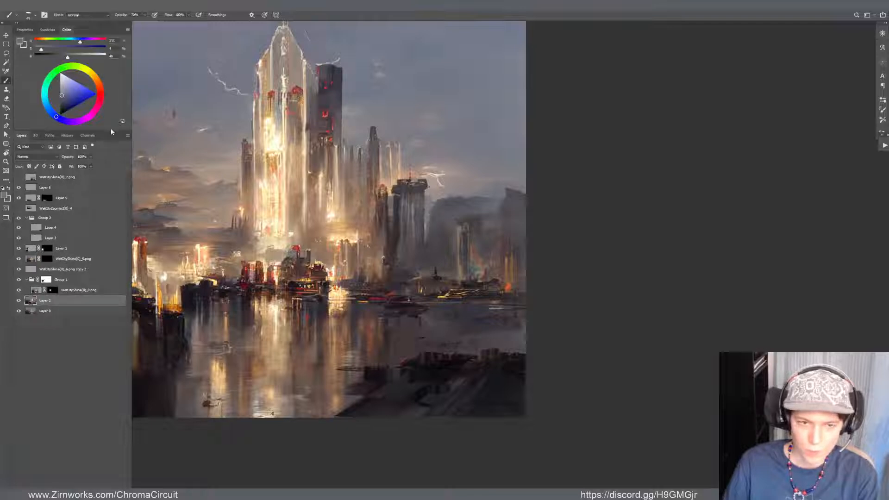
left_click(25, 29)
scroll(316, 279, "down", 1)
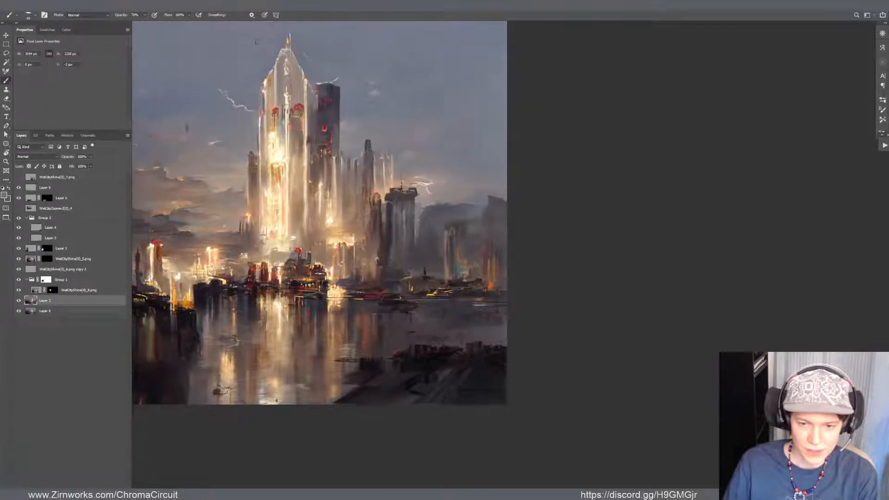
Shift Layer 4's dark foreground bank slightly left along the bottom of the painting
left_click_drag(381, 308, 472, 333)
scroll(546, 396, "up", 3)
key("v")
mouse_move(547, 395)
left_mouse_down()
mouse_move(526, 388)
mouse_move(542, 394)
left_mouse_up()
scroll(542, 394, "down", 3)
scroll(553, 396, "down", 2)
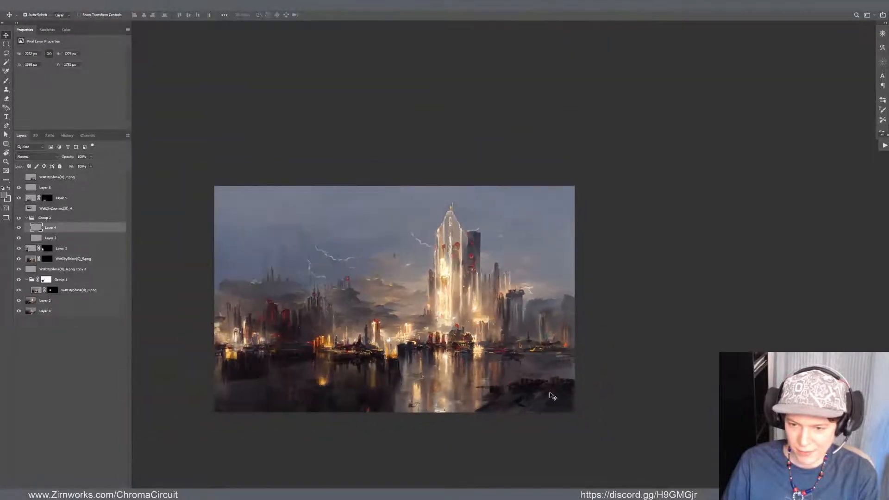
scroll(540, 393, "up", 3)
scroll(548, 391, "down", 1)
scroll(547, 389, "up", 2)
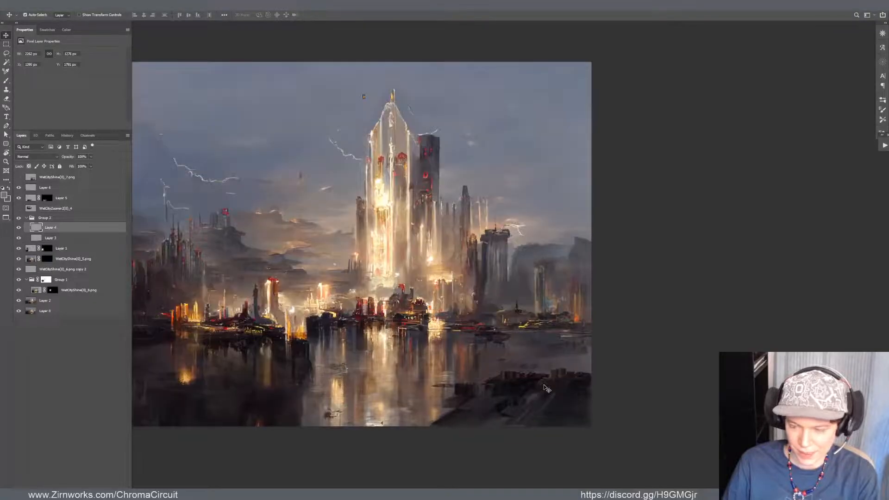
Move Layer 4's dark foreground bank up over the central towers and delete its pixels outside a rectangle around the bank
key("ctrl+t")
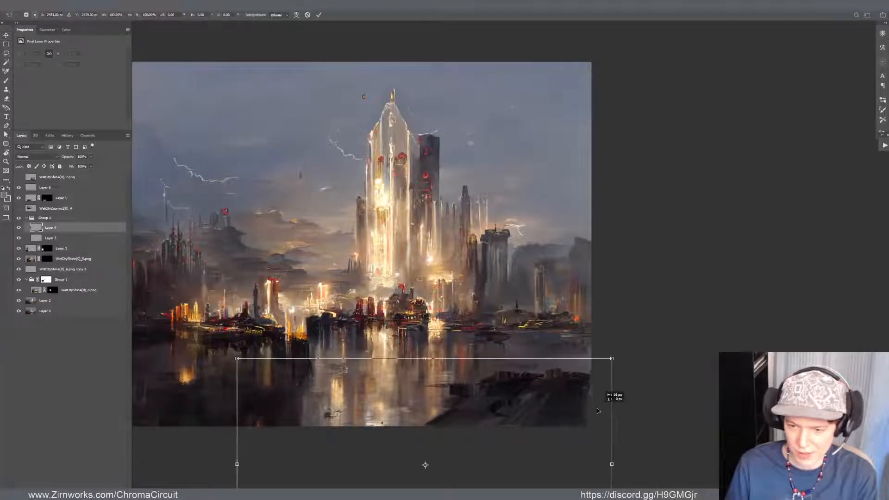
left_click_drag(597, 413, 515, 208)
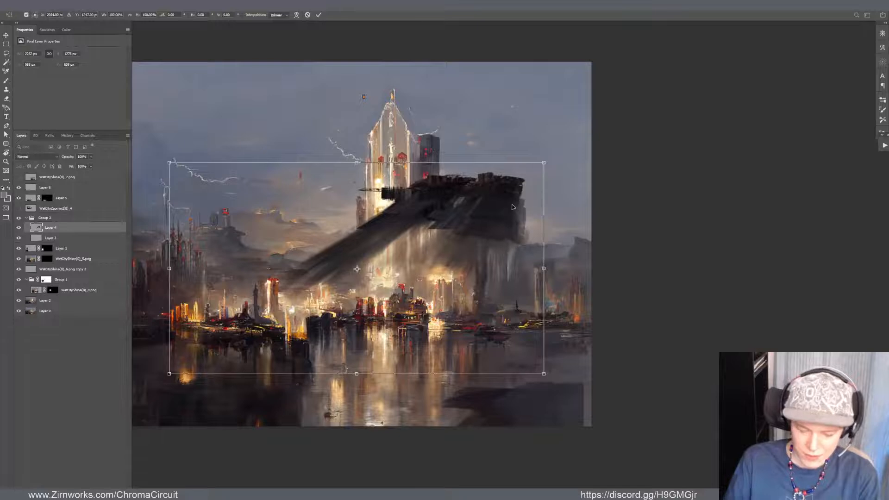
key("Return")
key("m")
left_click_drag(260, 164, 537, 302)
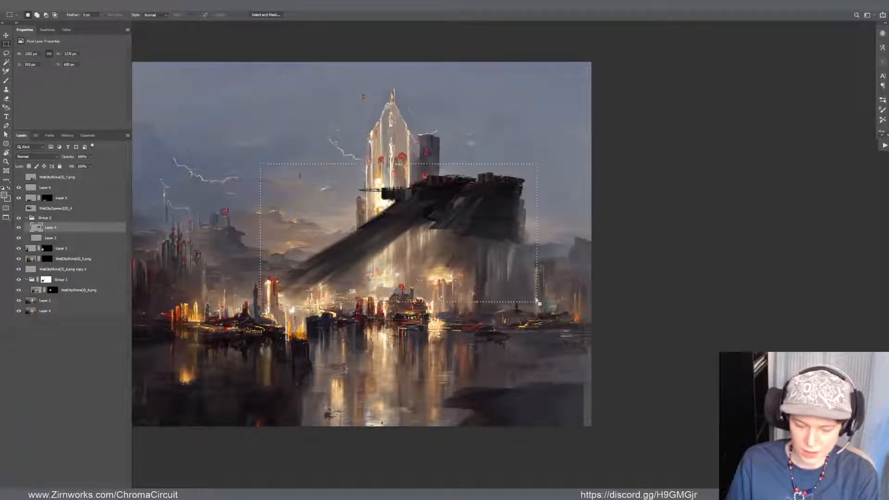
key("ctrl+shift+i")
key("Delete")
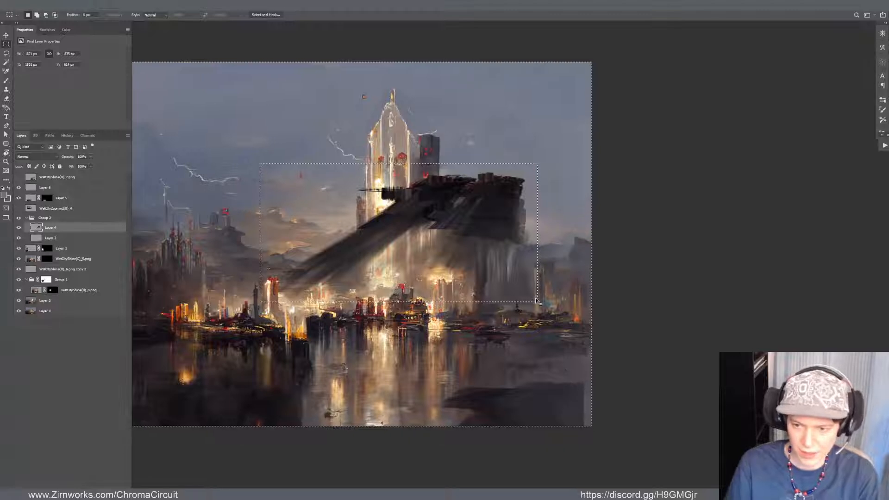
key("ctrl+d")
Move the trimmed bank back to the painting's lower right corner and paint dark over the gap along the canvas edge
key("v")
mouse_move(484, 197)
left_mouse_down()
mouse_move(559, 398)
mouse_move(551, 402)
left_mouse_up()
key("r")
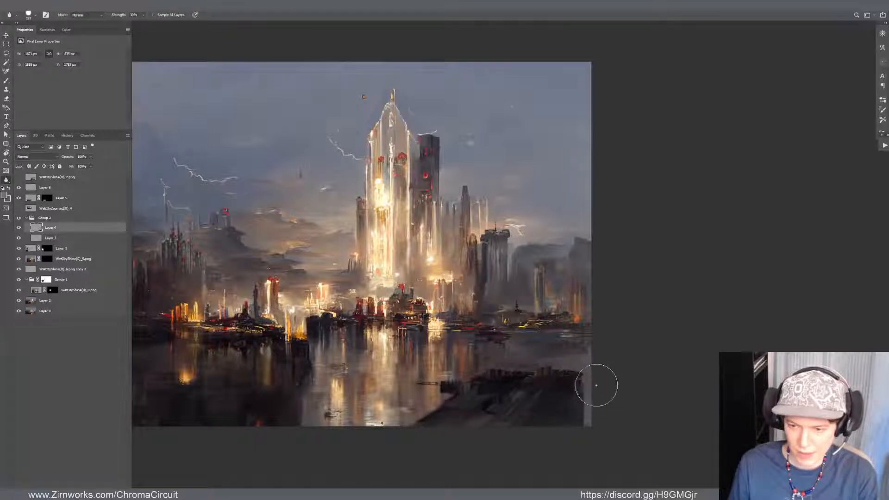
key("e")
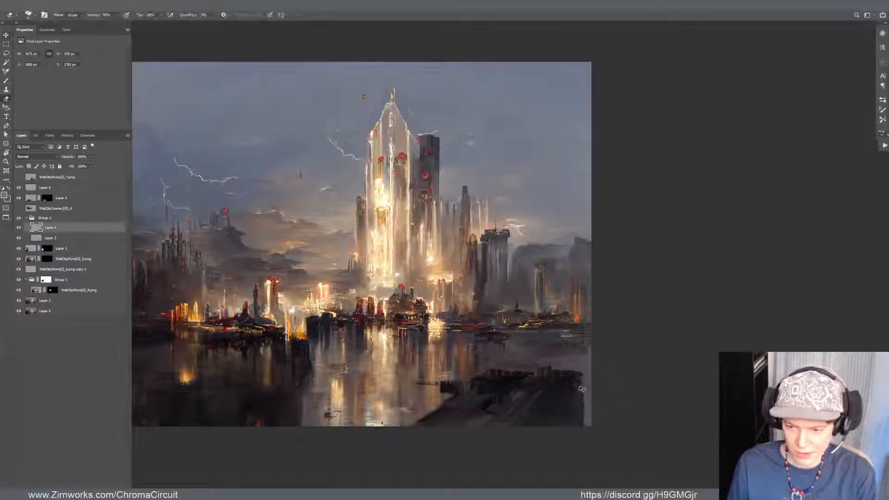
key("b")
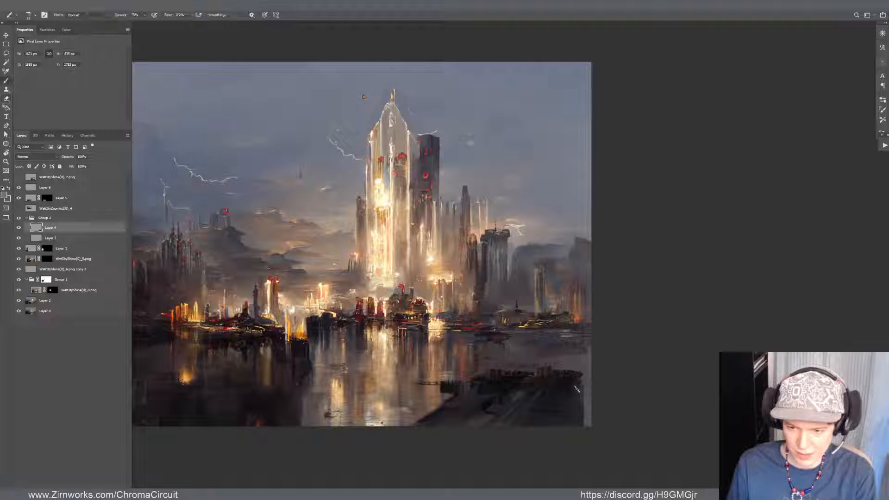
mouse_move(572, 392)
left_mouse_down()
mouse_move(582, 393)
mouse_move(587, 431)
left_mouse_up()
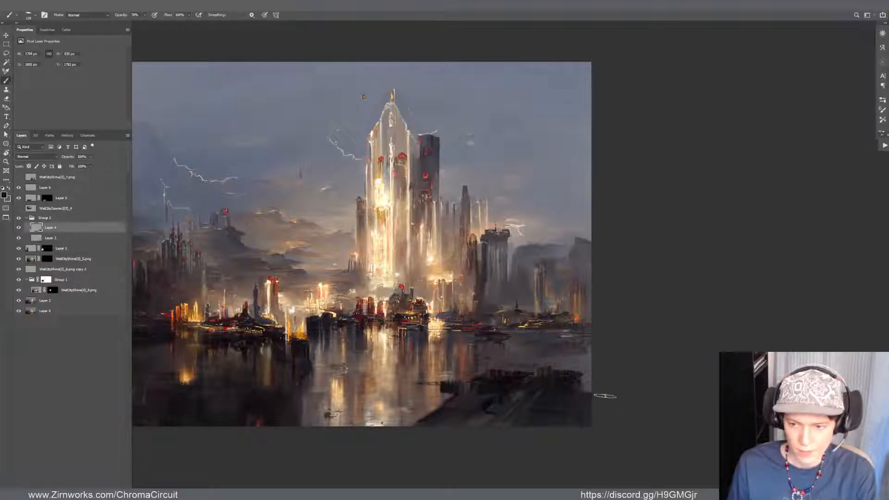
key("e")
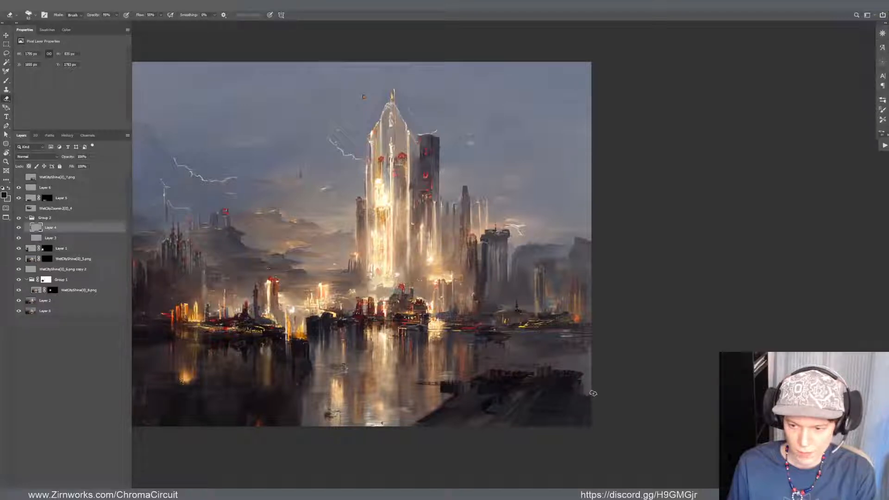
Select Layer 2, the main city painting, and paint over the water at the outer end of the dark foreground bank
key("v")
mouse_move(587, 414)
left_mouse_down()
mouse_move(599, 404)
mouse_move(587, 406)
left_mouse_up()
left_click(596, 378)
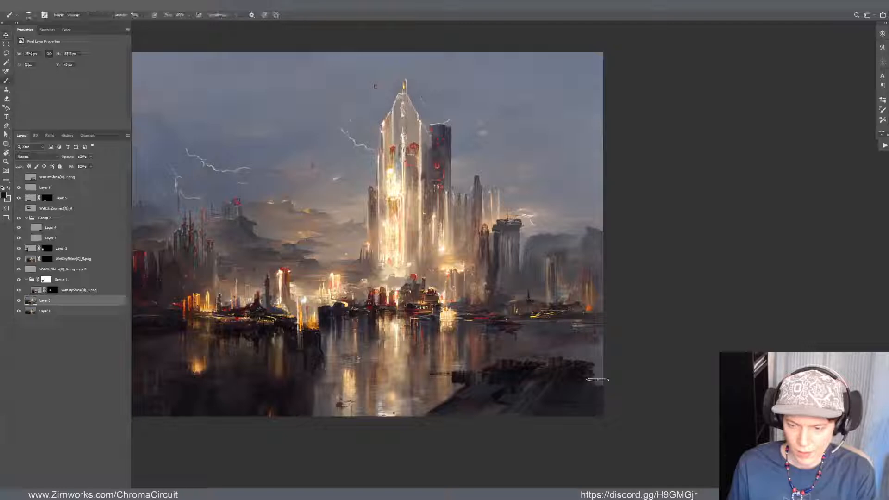
key("b")
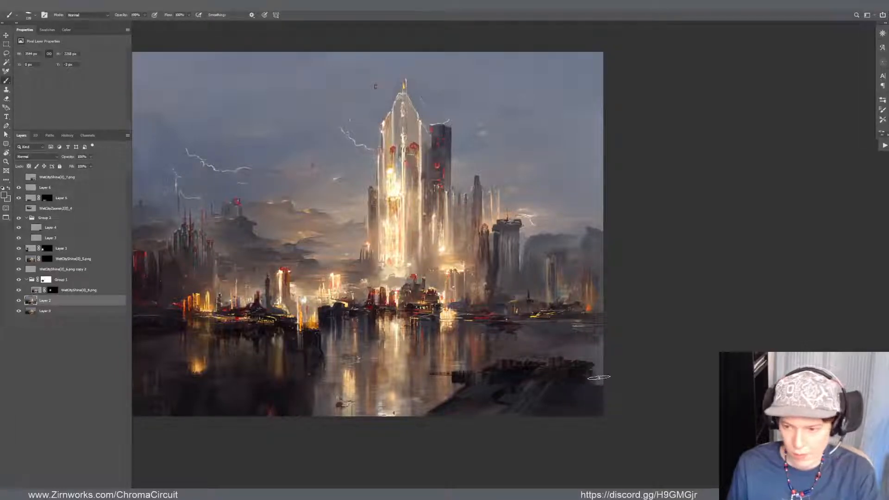
left_click_drag(591, 374, 592, 363)
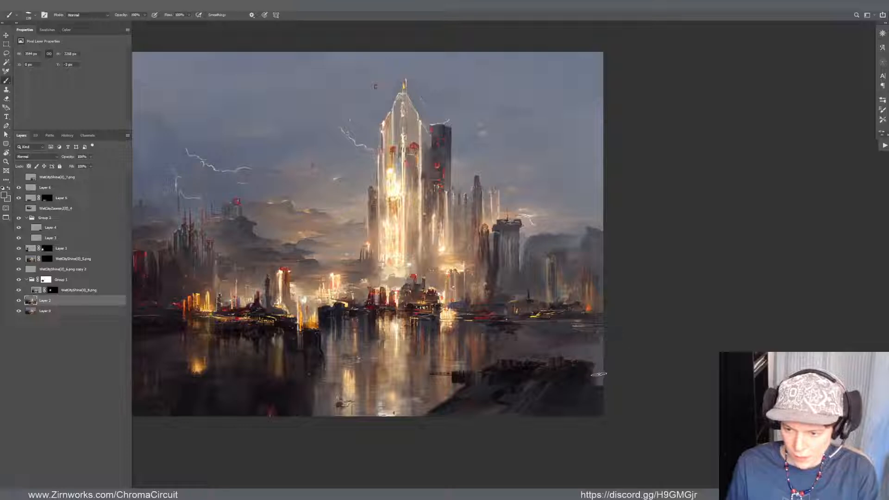
Delete Layer 3, the paint layer beneath the foreground bank at the lower right of the canvas
key("v")
left_click(594, 384)
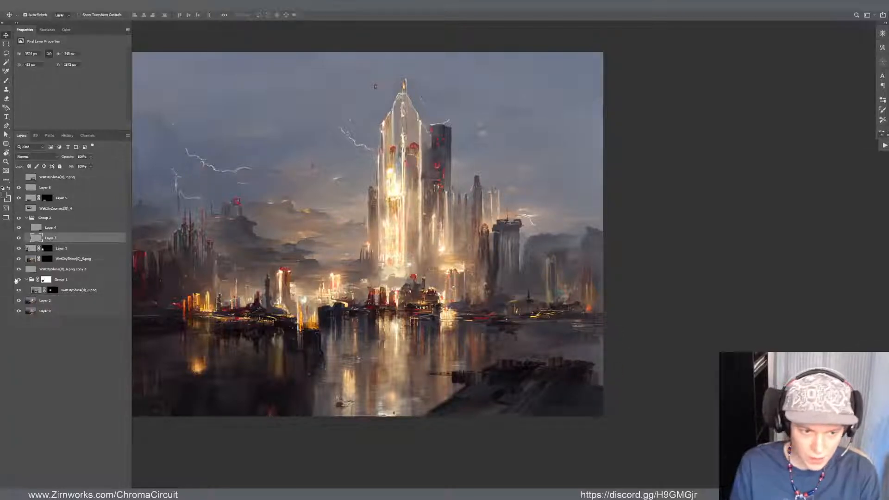
key("Delete")
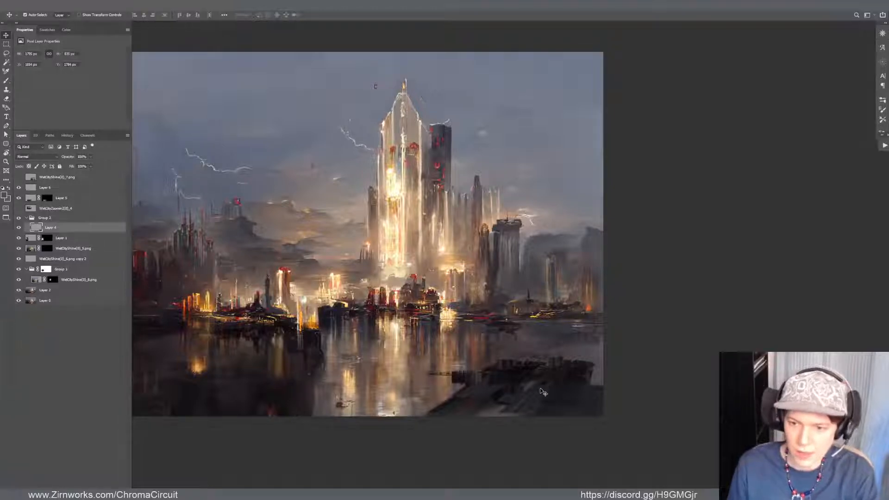
Enlarge Layer 4's dark foreground bank to about 106%, extending it further beyond the canvas's lower right corner
scroll(692, 460, "down", 2)
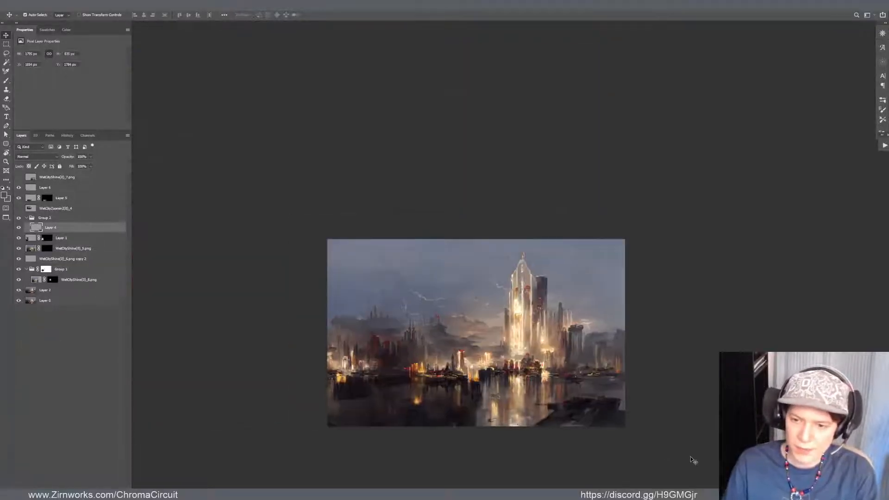
scroll(500, 463, "up", 1)
scroll(655, 357, "up", 1)
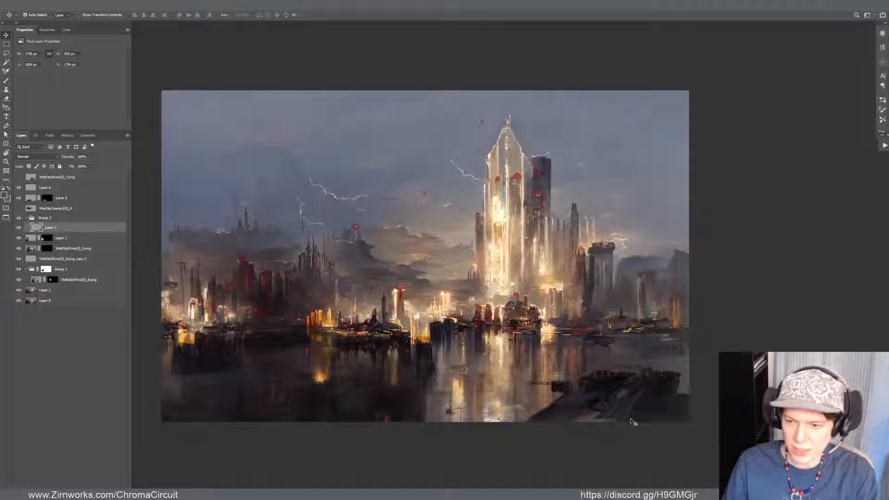
key("ctrl+t")
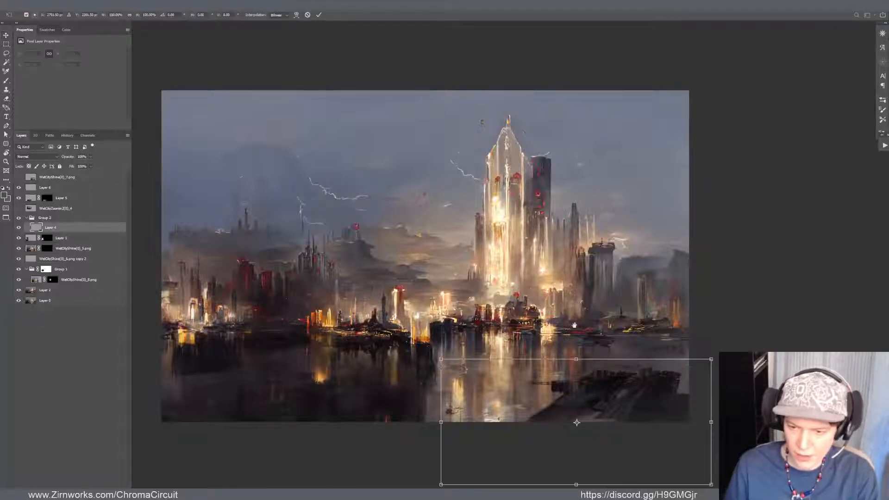
left_click_drag(591, 408, 563, 330)
left_click_drag(682, 342, 684, 344)
left_click_drag(413, 407, 396, 414)
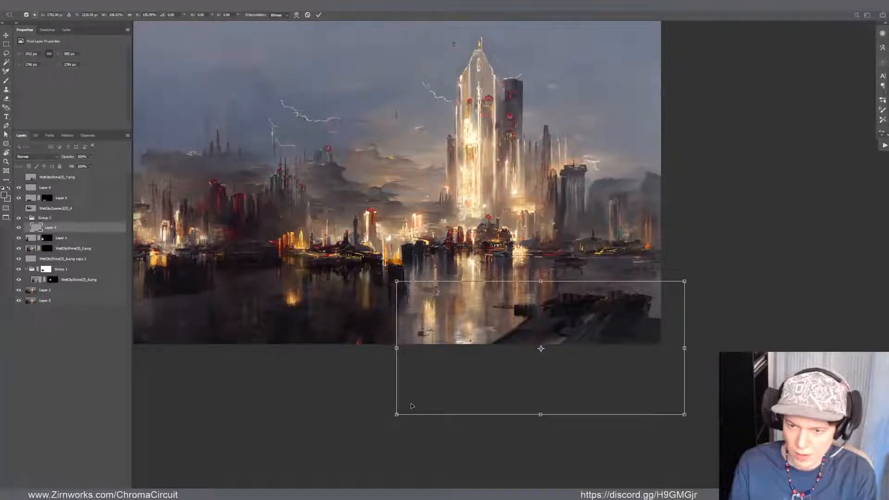
key("Return")
left_click_drag(522, 321, 579, 389)
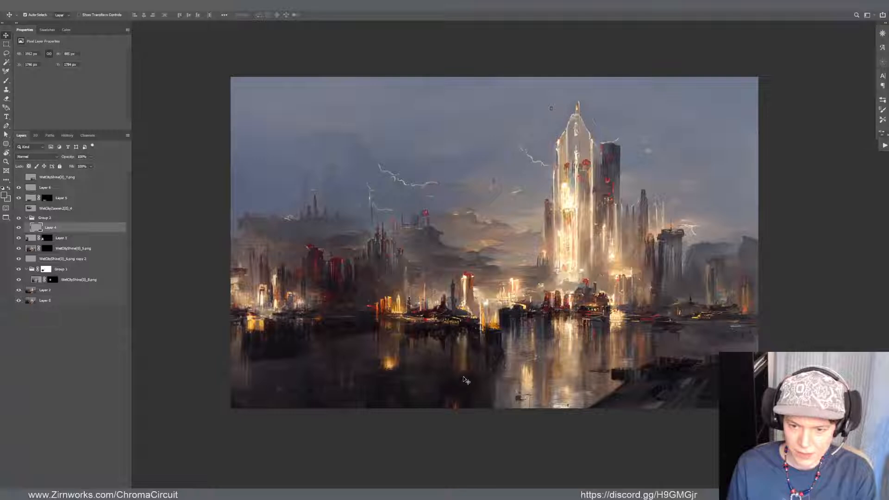
Try to nudge Layer 2's main city painting slightly to the left to adjust its alignment with the overlaid fragments
left_click(472, 388)
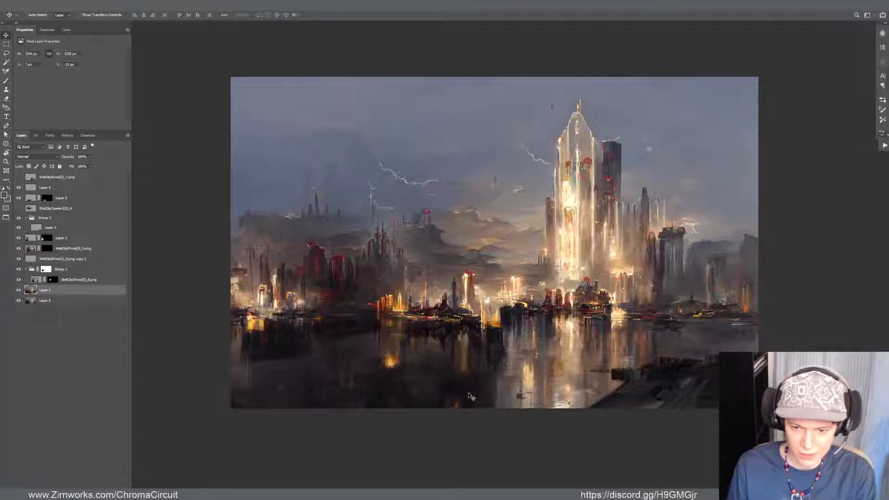
key("ctrl+shift+x")
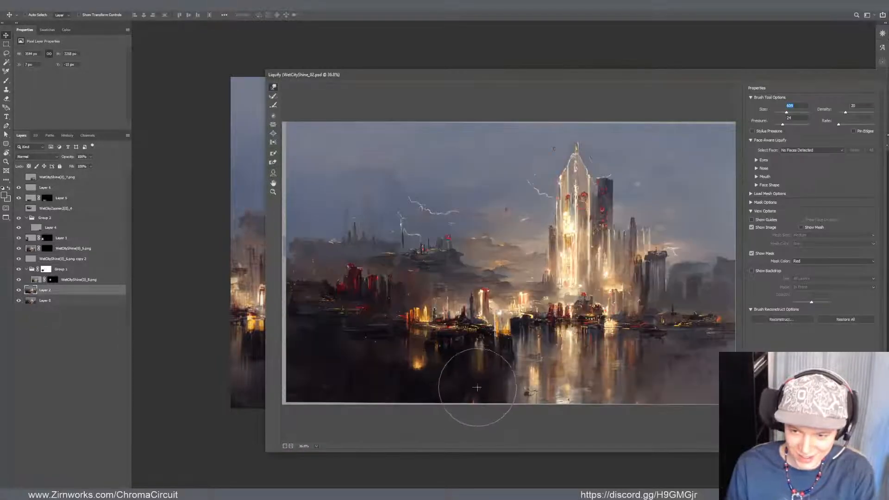
key("Escape")
left_click_drag(478, 385, 472, 387)
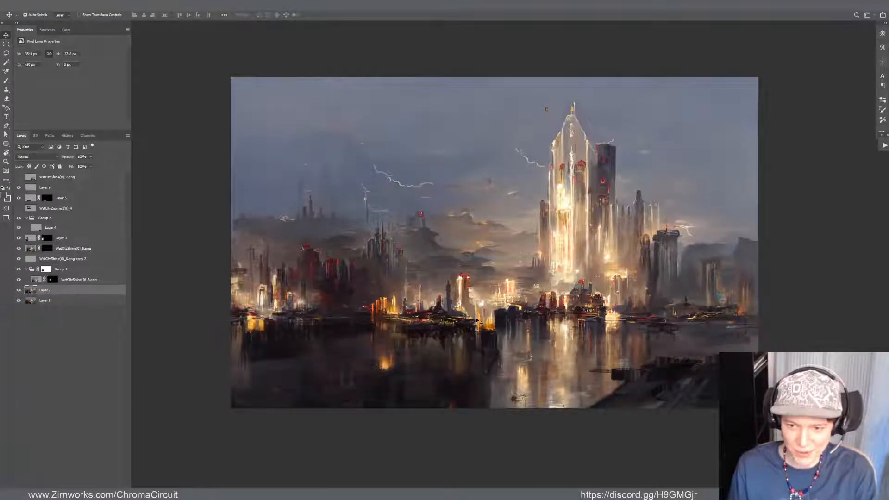
left_click_drag(477, 319, 480, 313)
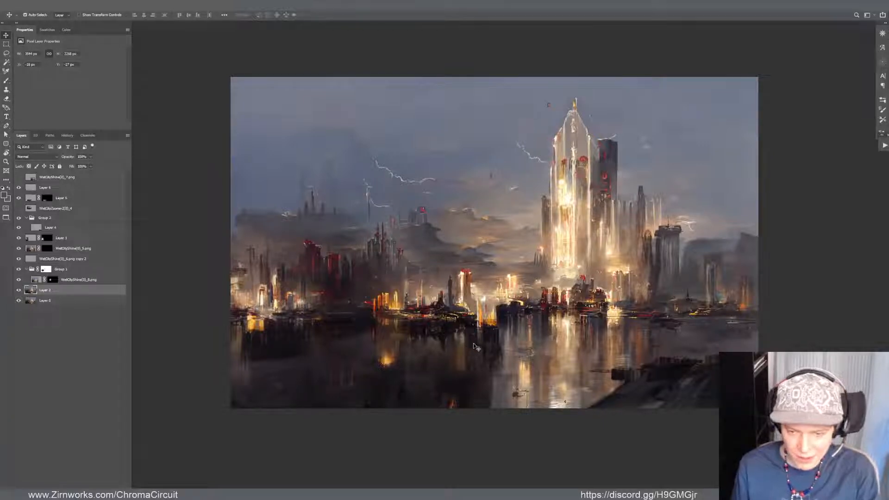
Undo the last moves of Layer 2's main city painting
left_click(28, 5)
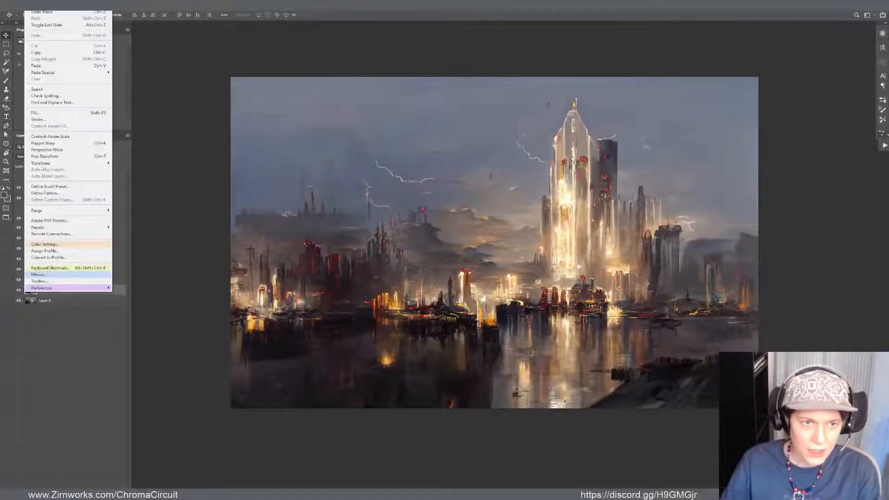
left_click(32, 13)
left_click(27, 5)
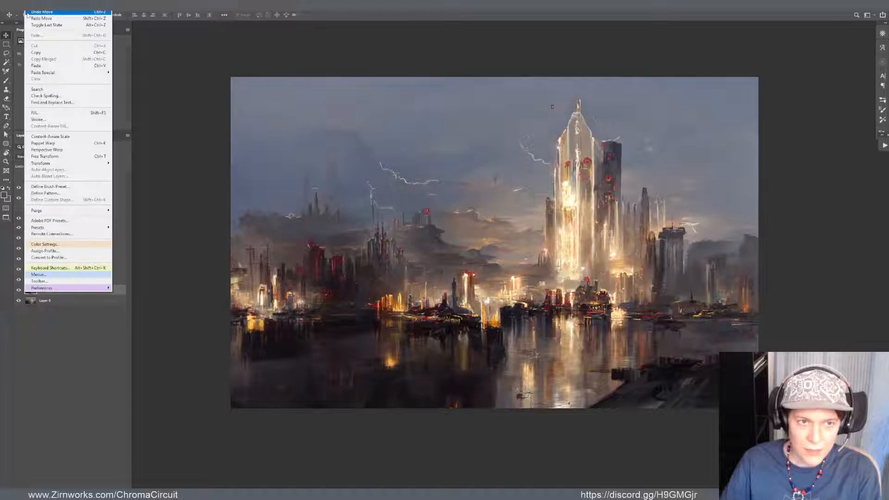
left_click(26, 13)
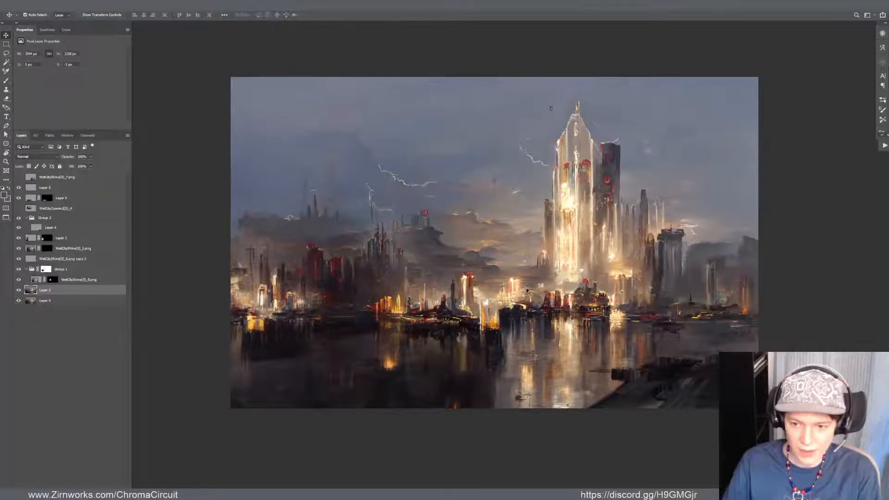
Try to shift Layer 2's city painting up and to the right, and undo the move
key("ctrl")
key("ctrl")
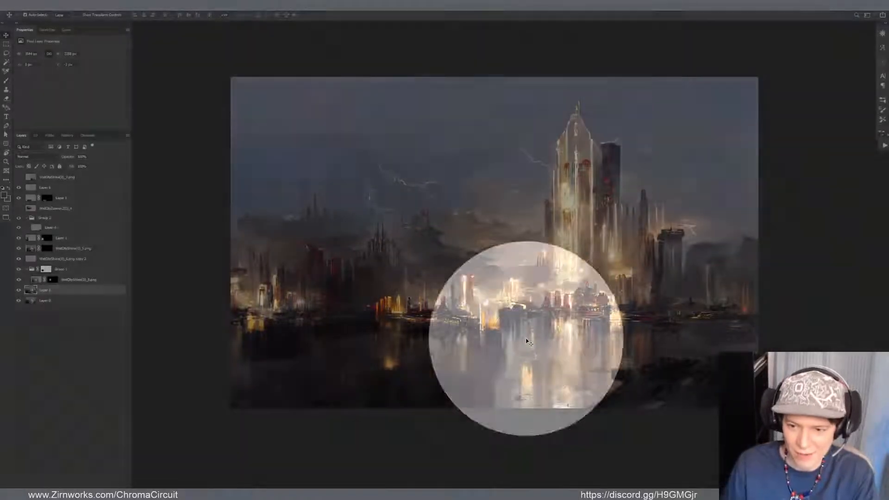
key("b")
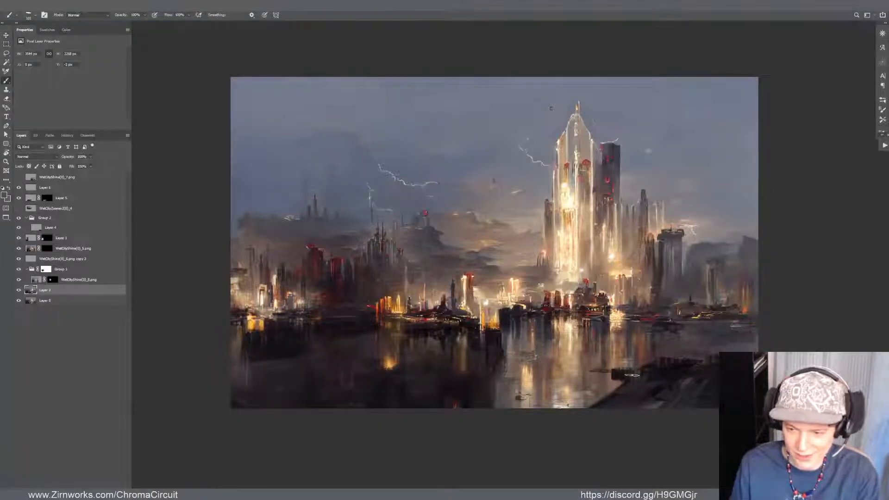
key("v")
left_click_drag(467, 260, 479, 245)
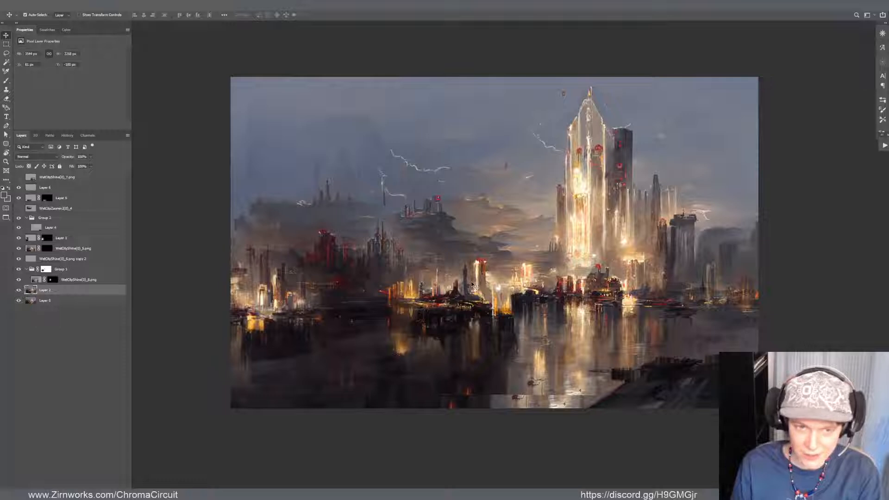
left_click(28, 4)
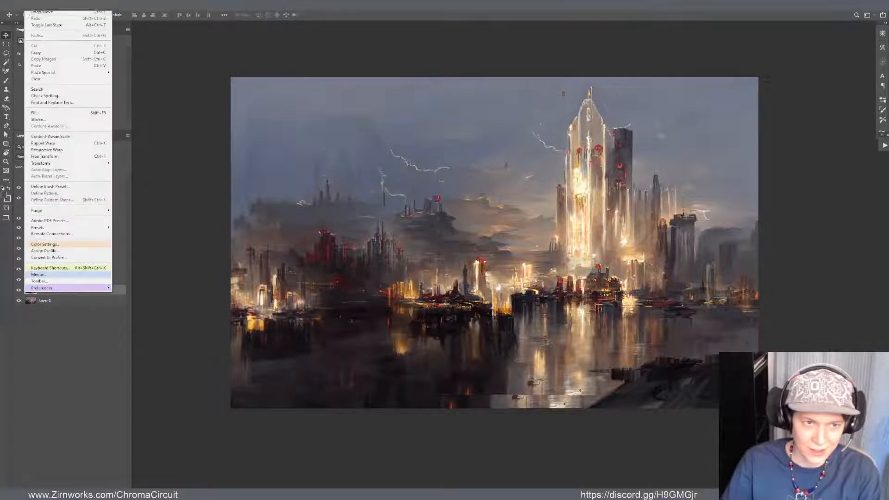
left_click(30, 16)
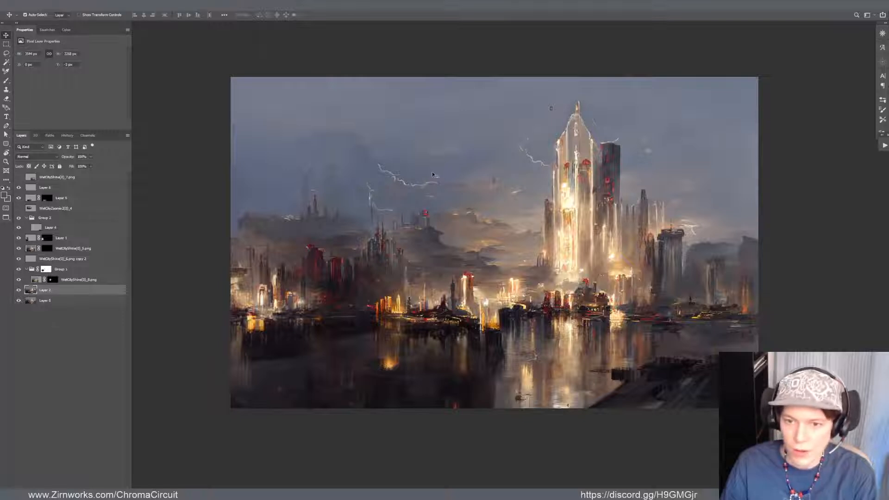
Compare the left skyline with Layer 1 hidden and shown, and check which layers hold the buildings there
scroll(432, 167, "down", 1)
scroll(414, 206, "up", 1)
left_click(335, 262)
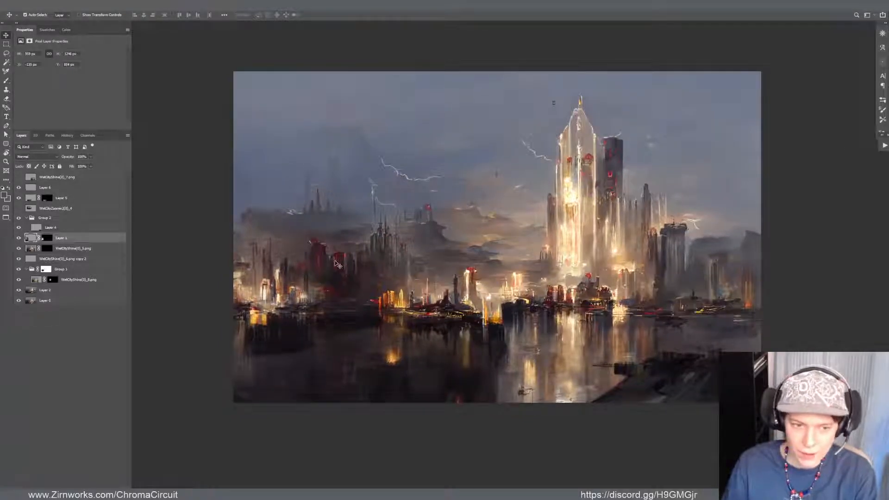
left_click(19, 239)
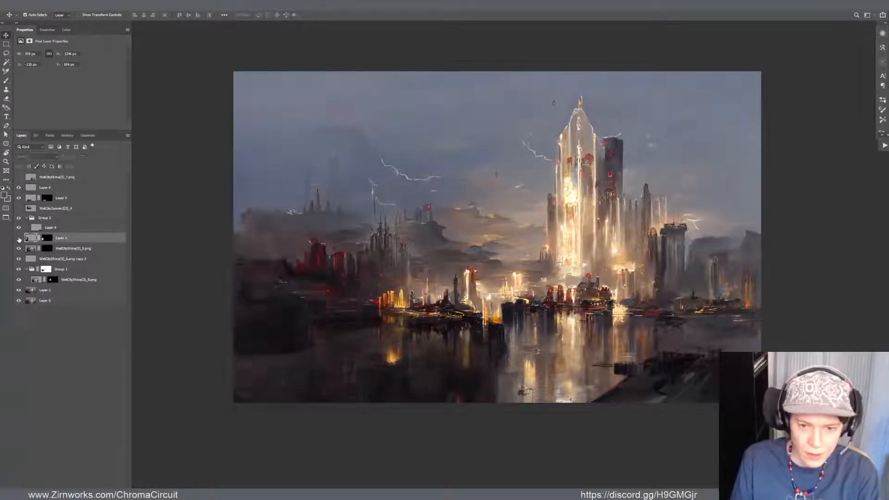
left_click(18, 239)
left_click(238, 290)
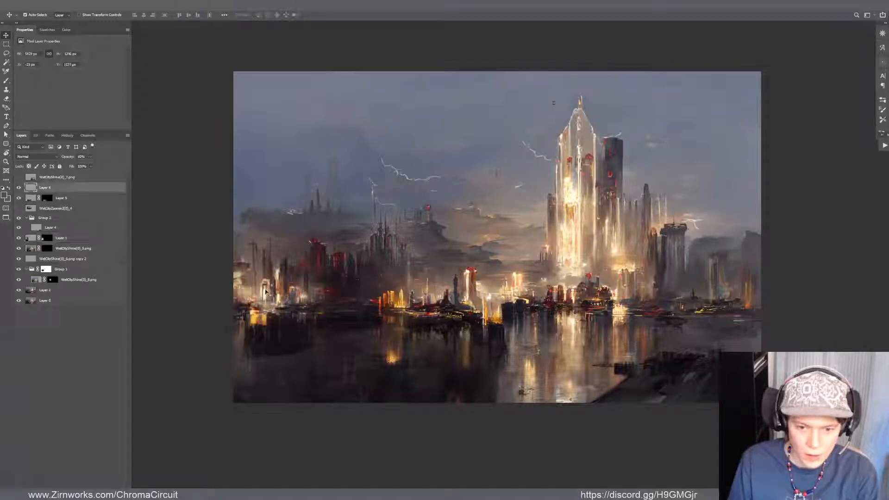
left_click(266, 288)
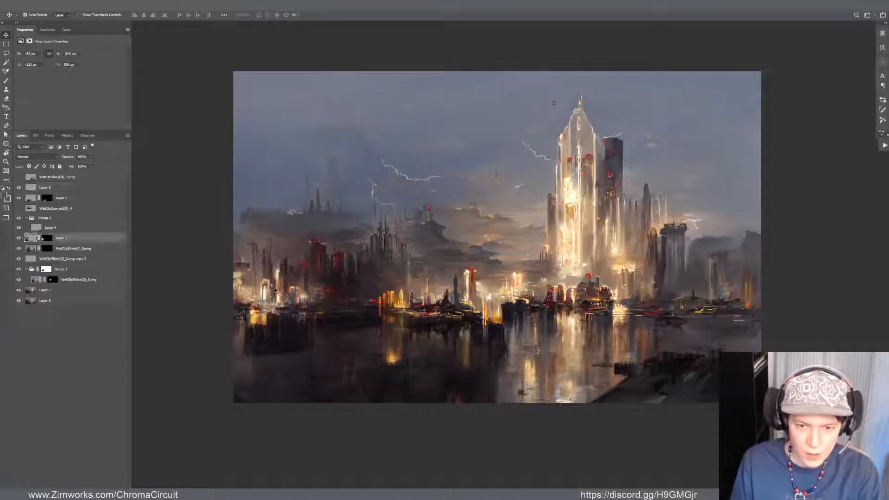
key("e")
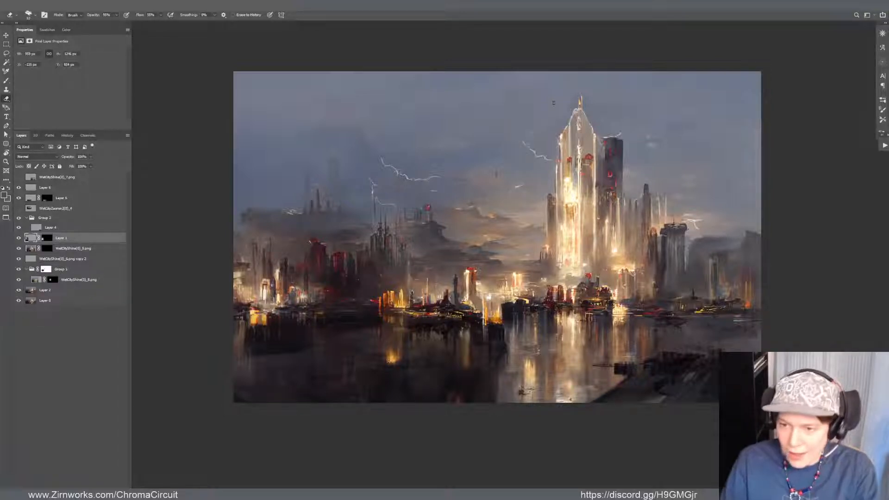
scroll(613, 319, "up", 3)
left_click_drag(541, 288, 530, 356)
scroll(530, 356, "down", 3)
key("b")
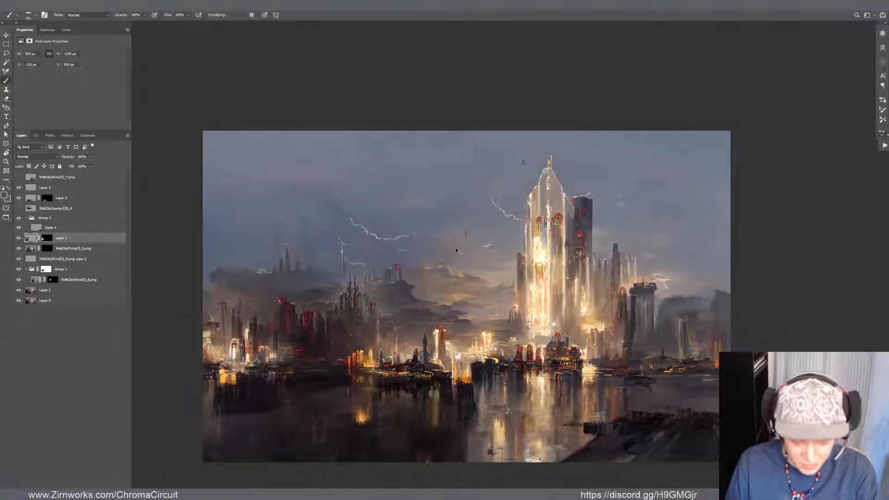
key("z")
mouse_move(466, 254)
left_mouse_down()
mouse_move(476, 254)
mouse_move(466, 254)
left_mouse_up()
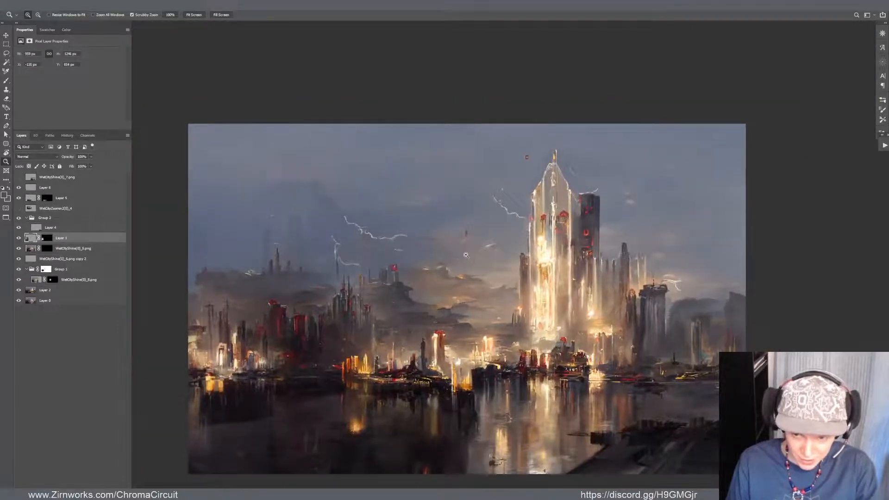
key("b")
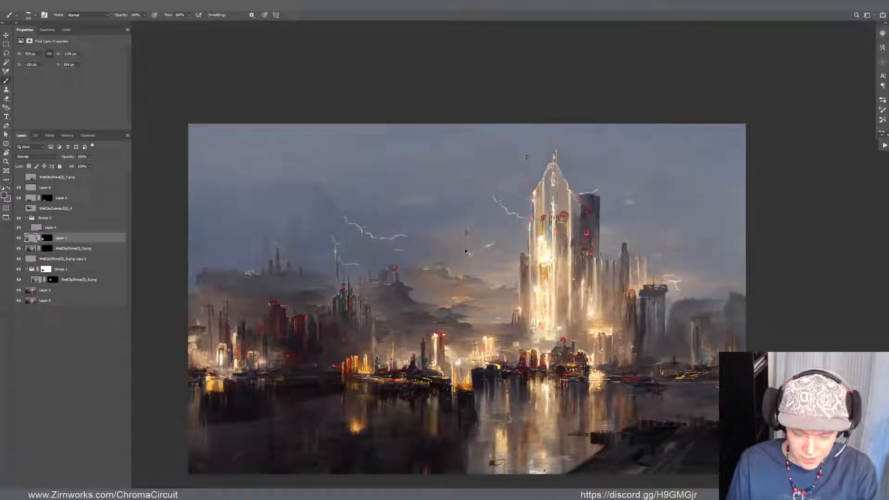
Return to the standard screen mode and restore the Photoshop window to its smaller floating size
key("f")
key("f")
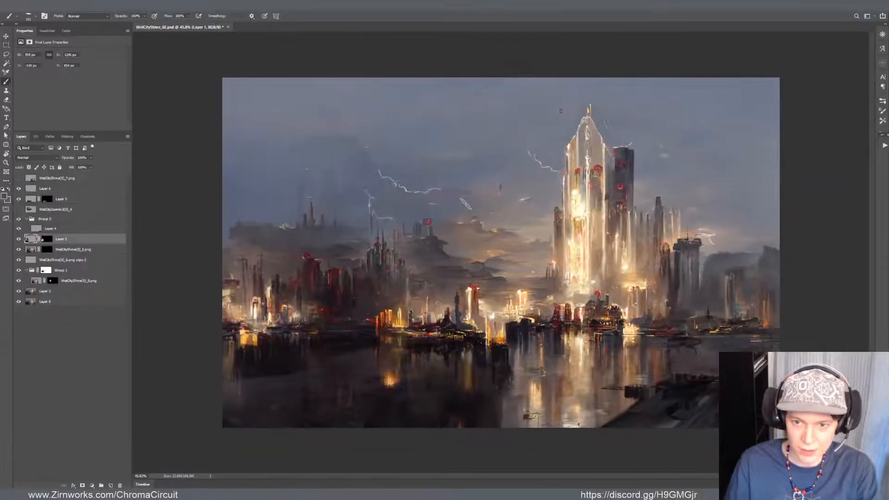
key("super+Down")
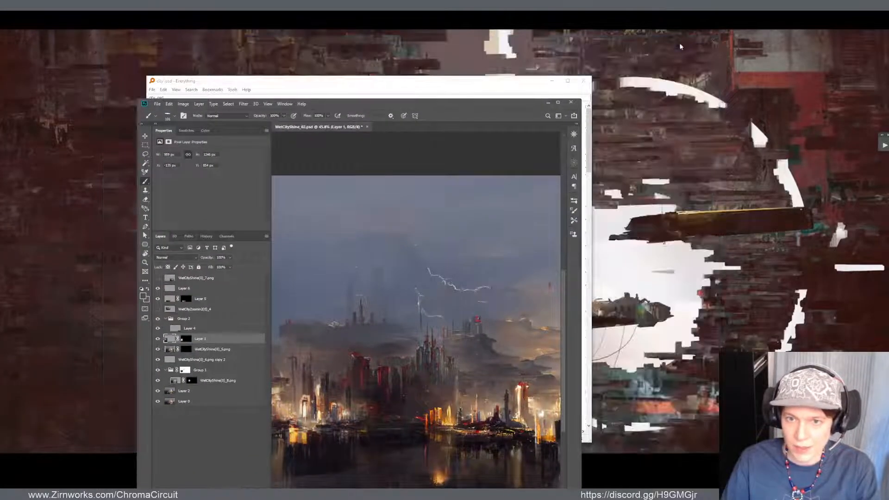
Close the Everything file search window, move the Photoshop window up the desktop, and save WetCityShine_02.psd
left_click(680, 41)
left_click(582, 82)
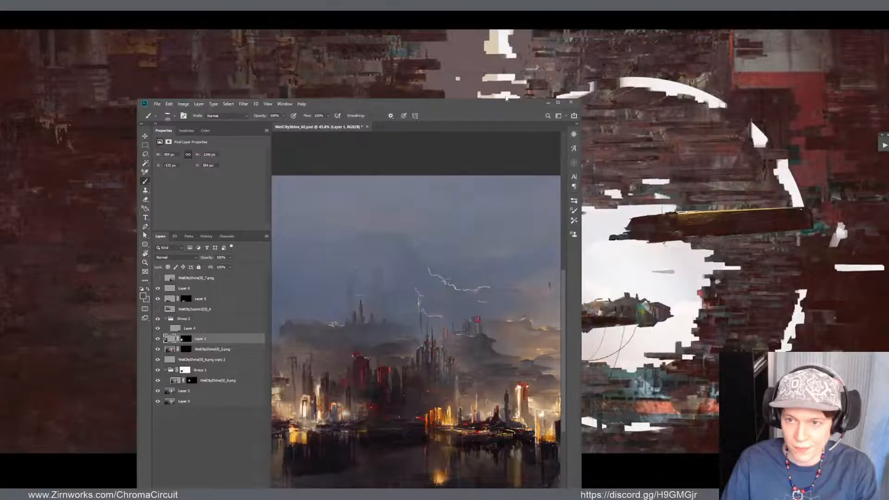
left_click_drag(496, 111, 489, 32)
scroll(456, 175, "down", 4)
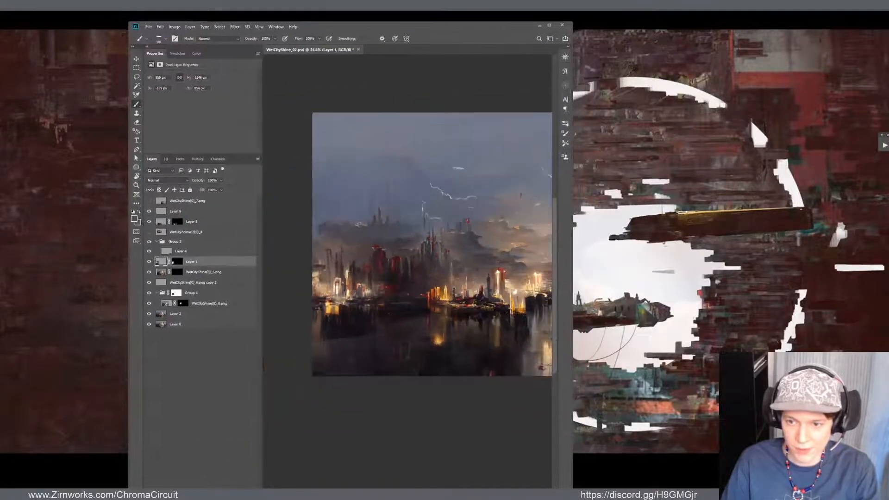
key("ctrl+s")
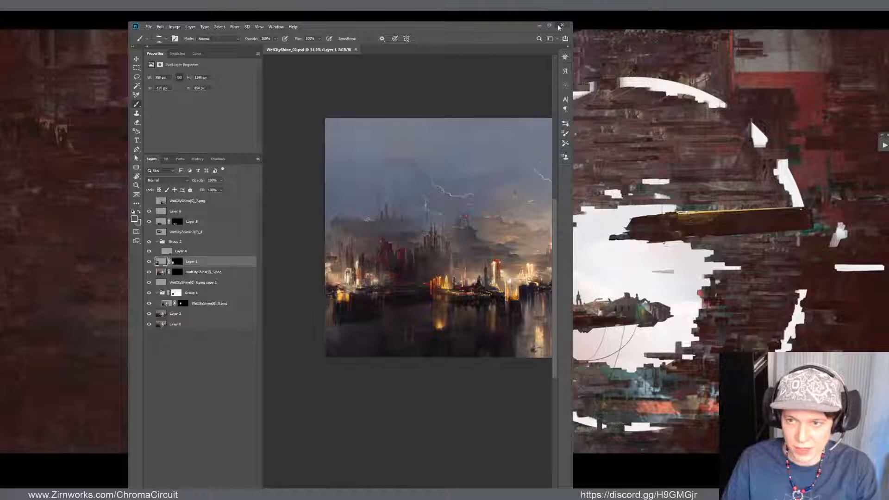
Restart Photoshop, maximize its window and reopen the recent file WetCityShine_02.psd
left_click(561, 26)
key("super")
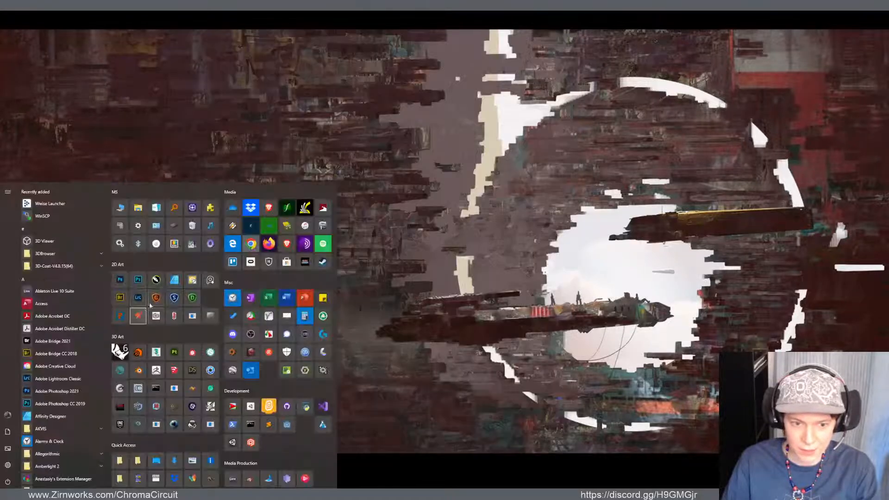
left_click(156, 297)
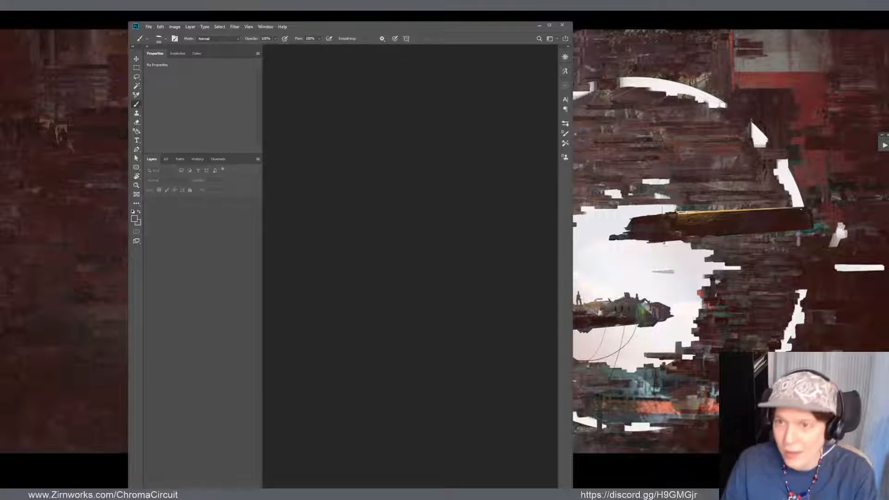
left_click(550, 26)
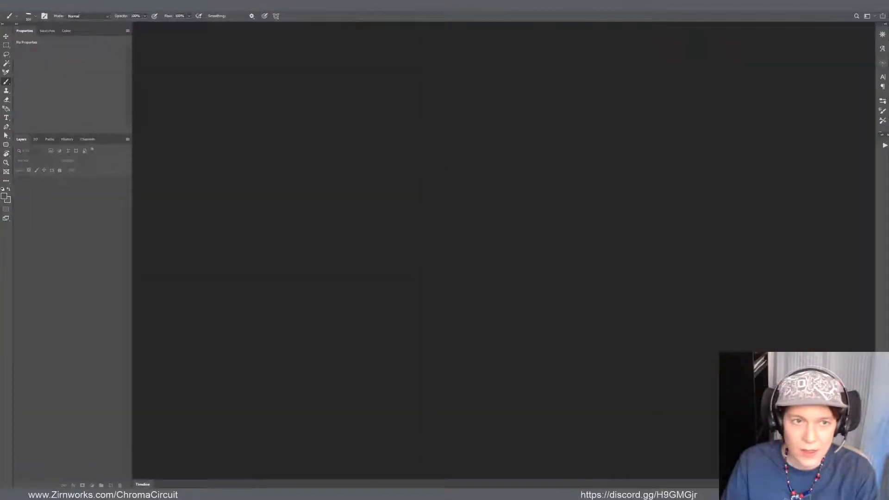
left_click(18, 6)
mouse_move(37, 45)
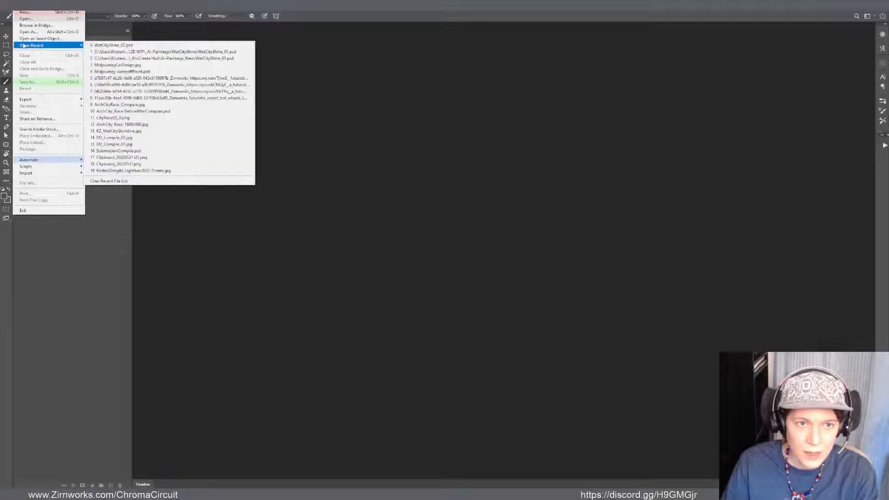
left_click(97, 46)
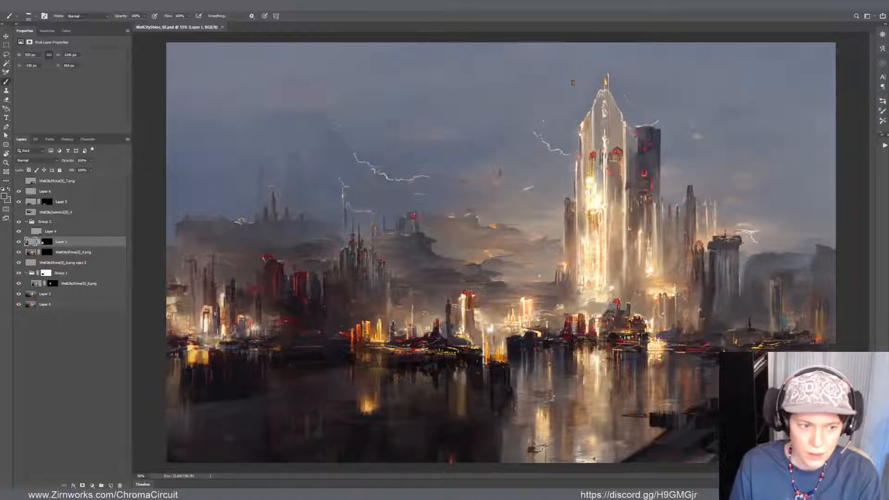
Try to move Layer 2's city painting up and to the right, and undo the move
left_click_drag(456, 323, 464, 325)
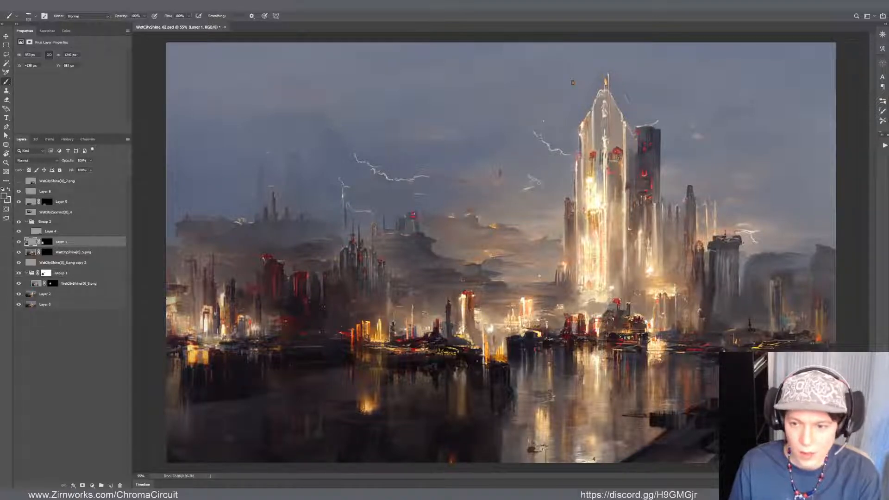
key("v")
left_click_drag(462, 269, 473, 255)
key("ctrl+z")
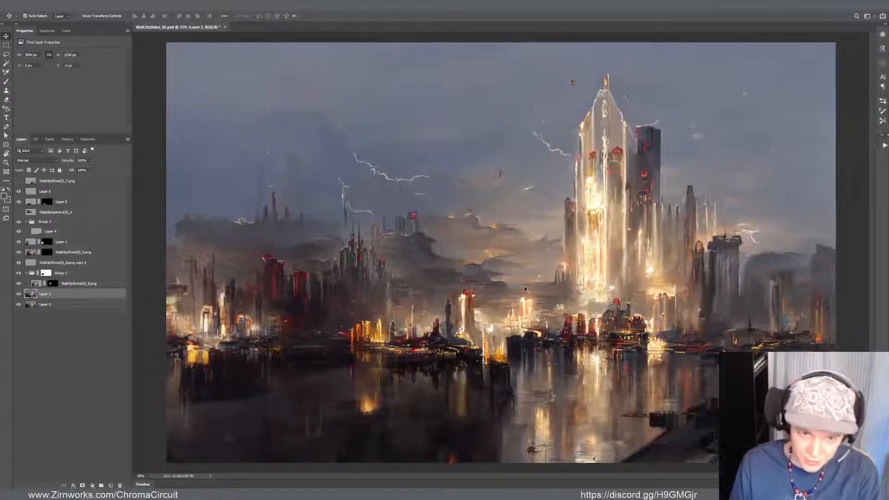
Dab with the Brush at the cloud bank above the far-left skyline on Layer 2, and switch to full screen mode
key("b")
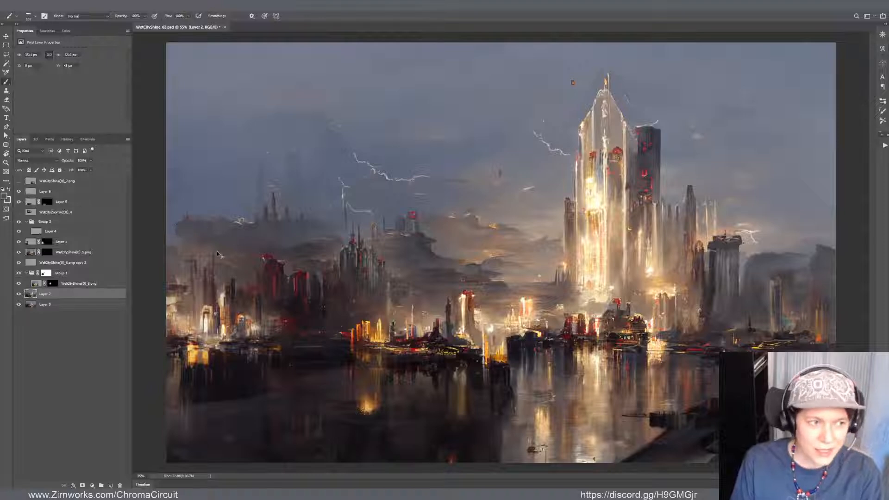
left_click_drag(204, 226, 199, 227)
left_click(182, 225, "alt")
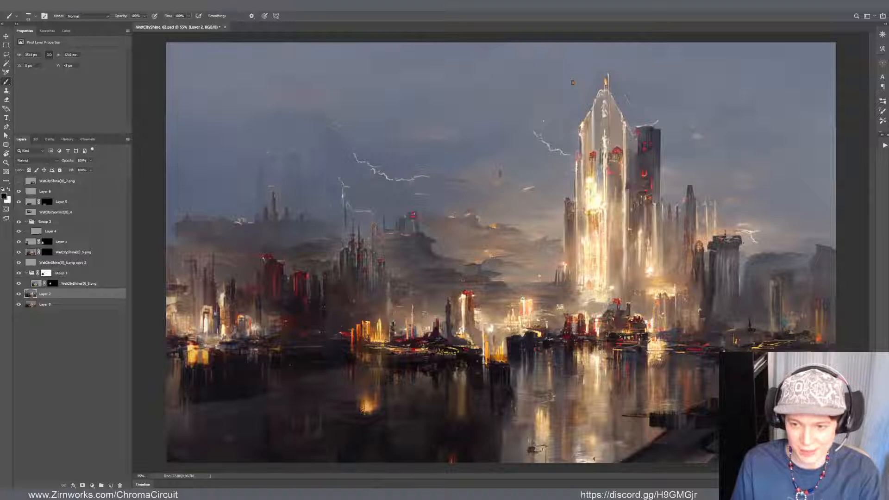
key("f")
Smudge the dark water near the painting's lower-left corner on Layer 6
left_click_drag(533, 299, 579, 295)
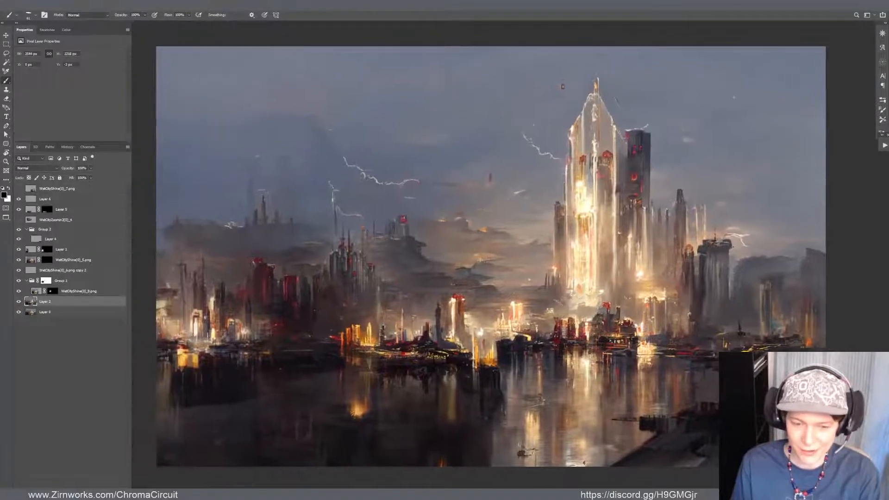
key("v")
left_click(190, 419)
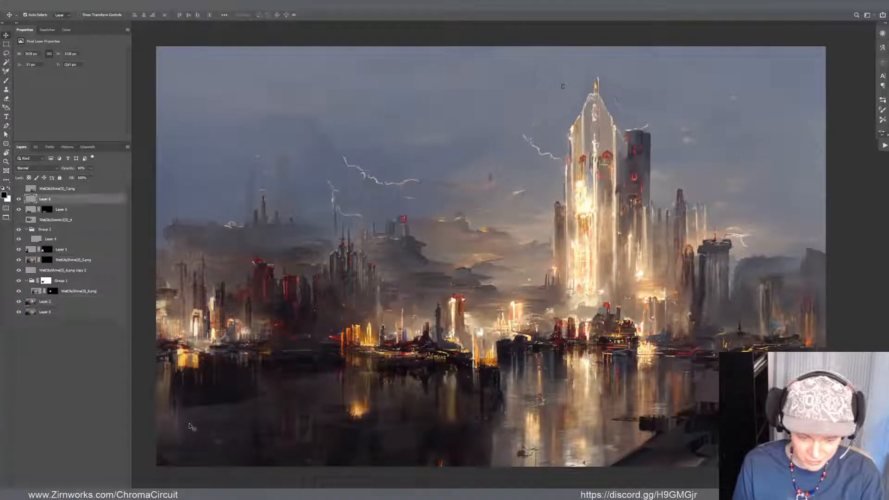
key("r")
left_click_drag(175, 442, 184, 444)
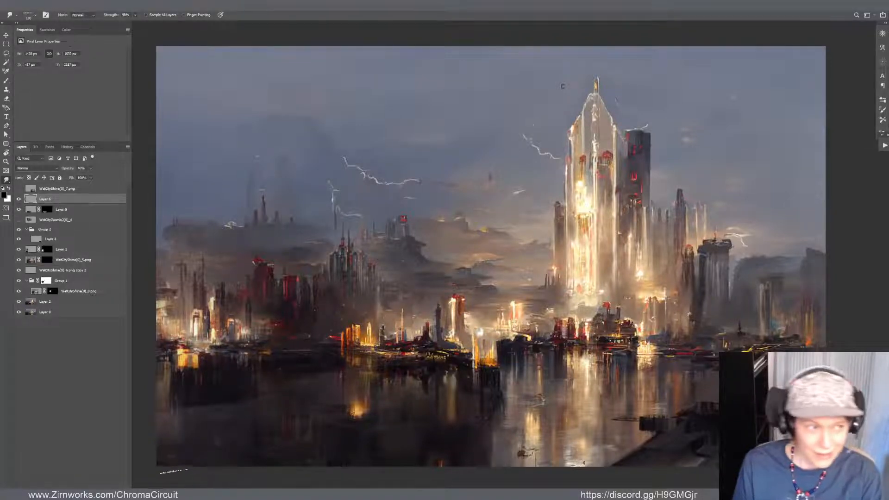
left_click_drag(509, 353, 520, 335)
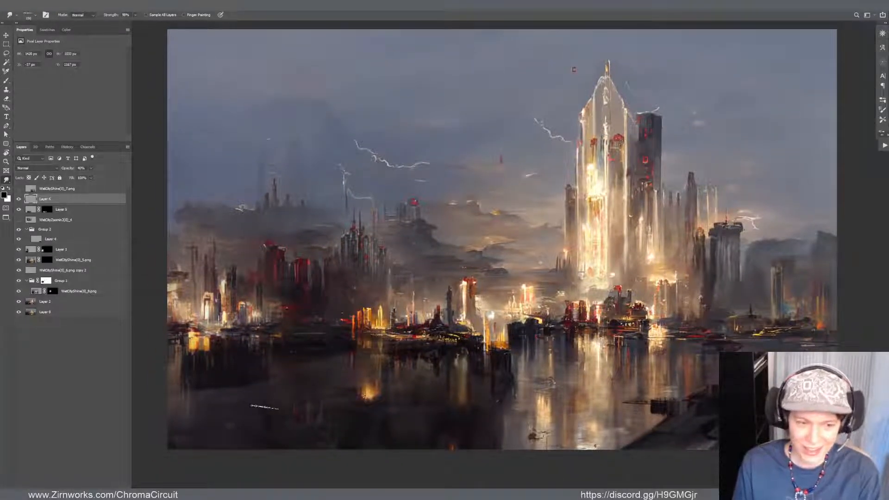
left_click_drag(323, 405, 312, 396)
left_click_drag(338, 414, 338, 416)
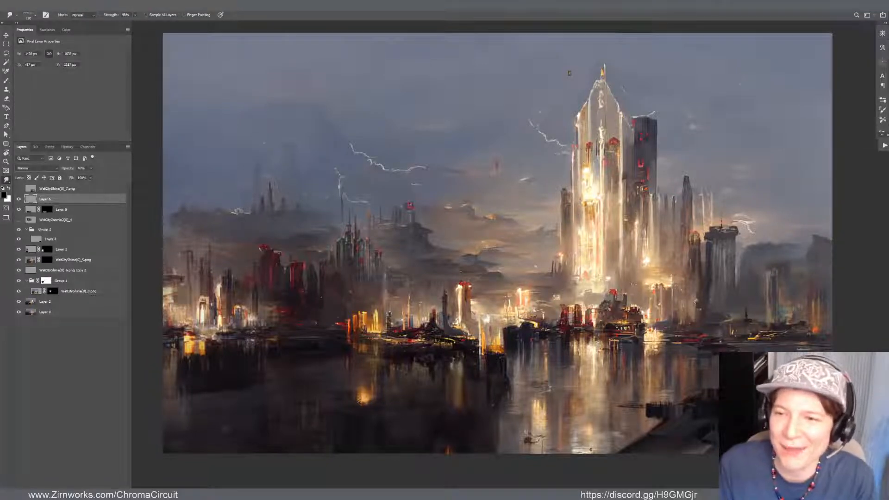
Paint a small mark in the sky just left of the main tower on Layer 6, using the Mixer Brush with colours sampled from the tower
key("b")
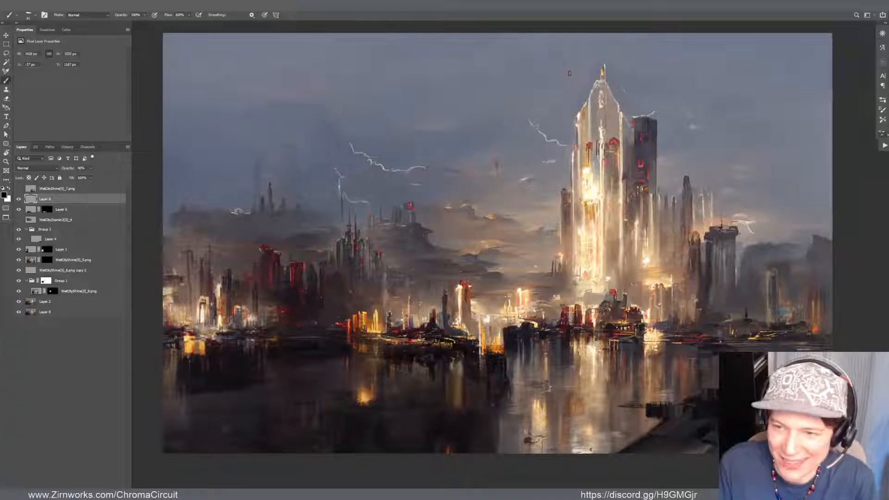
key("shift+b")
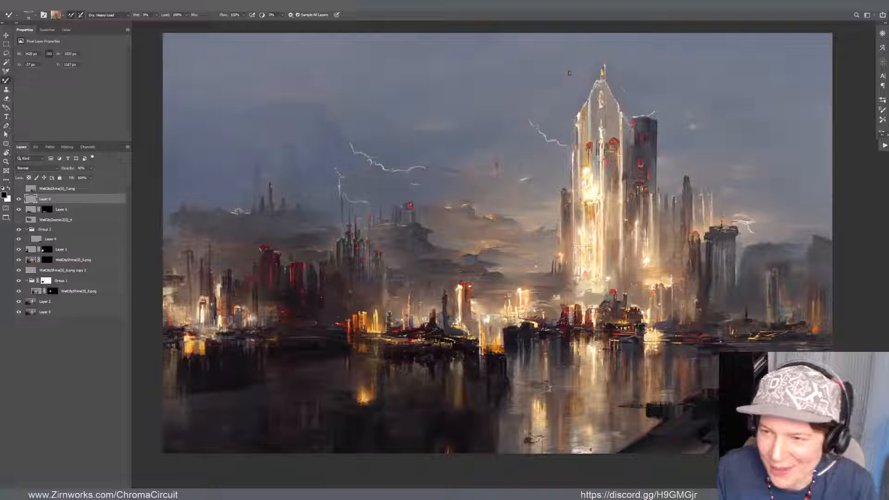
left_click(578, 147, "alt")
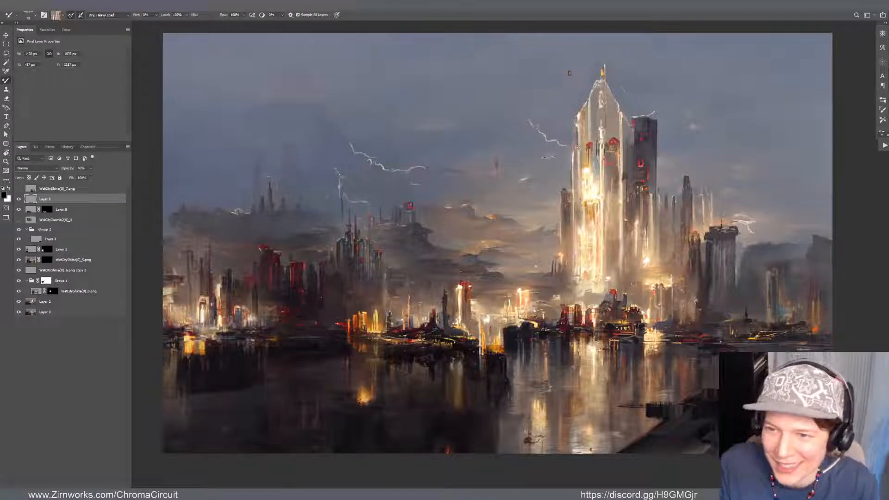
left_click_drag(548, 157, 551, 155)
left_click(589, 145, "alt")
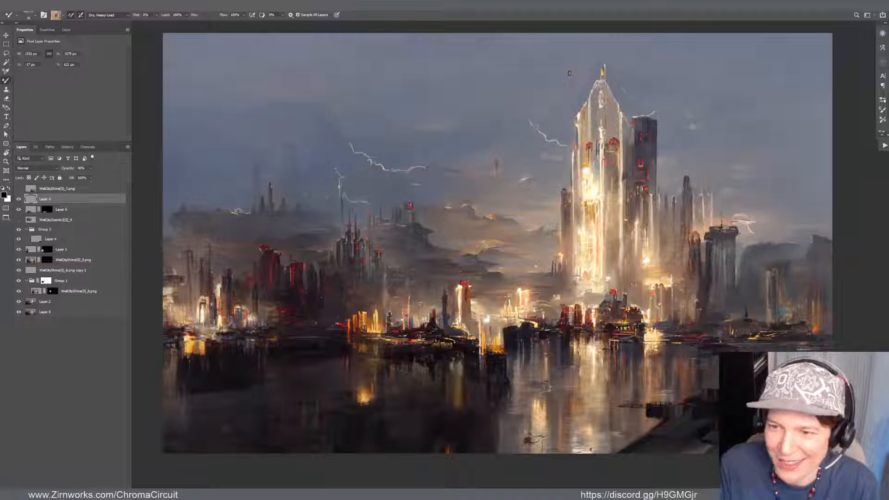
left_click_drag(553, 157, 554, 171)
key("e")
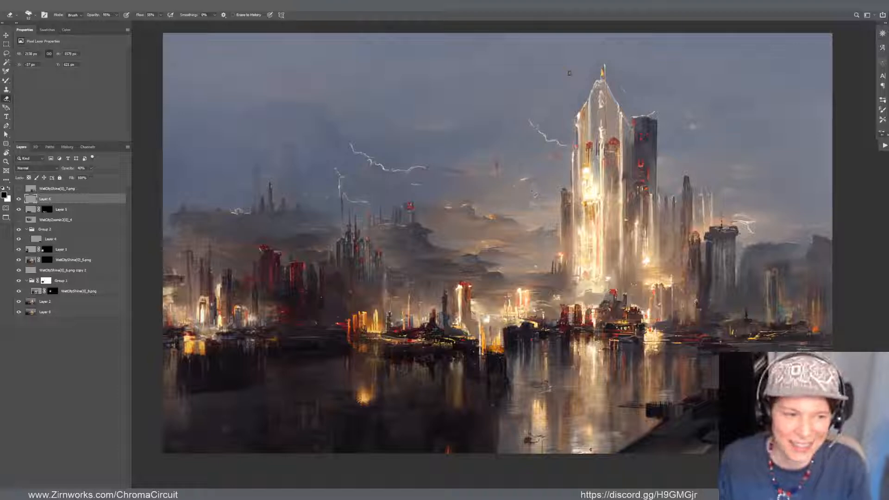
Add small red and dark marks in the sky on both sides of the main tower on Layer 6 with the Mixer Brush
key("b")
key("shift+b")
key("shift+b")
key("shift+b")
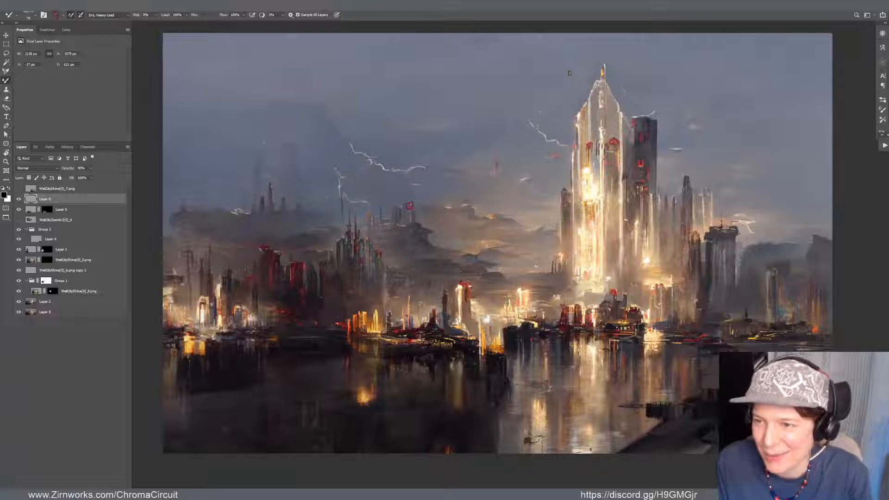
key("e")
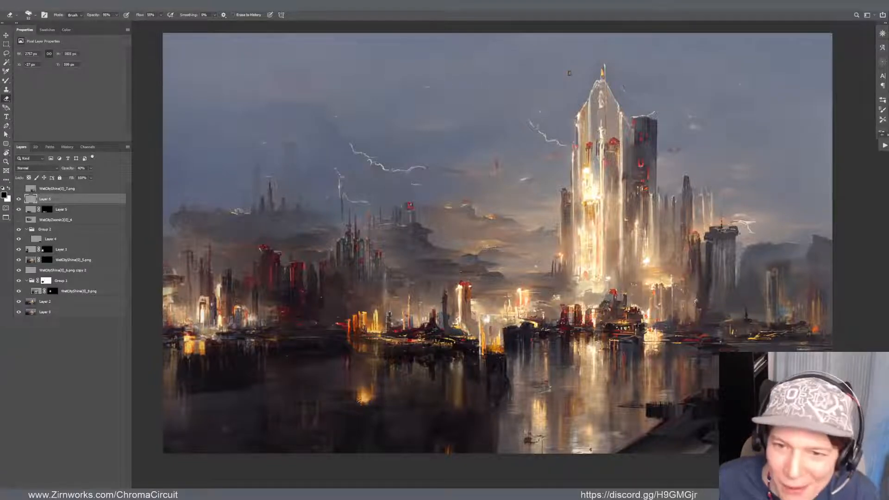
Examine the new sky marks and the lightning up close and within the whole composition
scroll(389, 120, "up", 4)
scroll(371, 232, "up", 1)
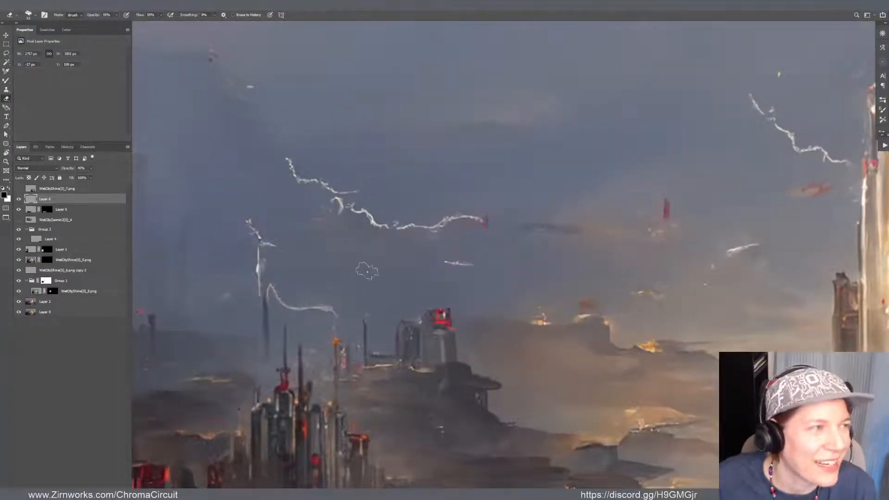
scroll(366, 269, "down", 5)
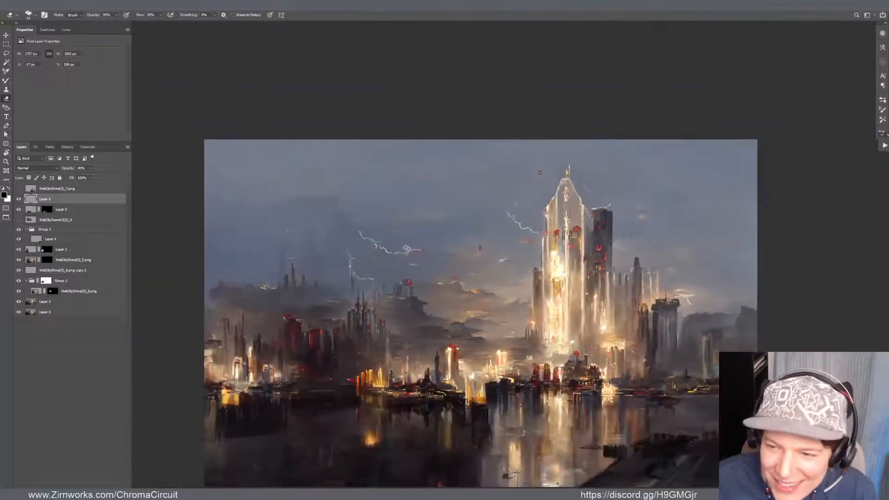
scroll(410, 247, "up", 3)
scroll(607, 273, "down", 2)
scroll(719, 287, "down", 1)
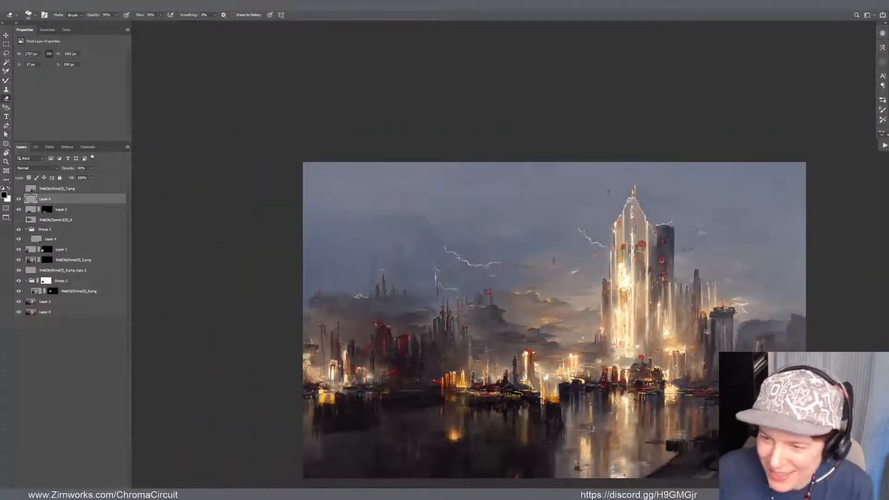
scroll(634, 379, "up", 2)
scroll(634, 380, "down", 1)
left_click_drag(635, 381, 595, 355)
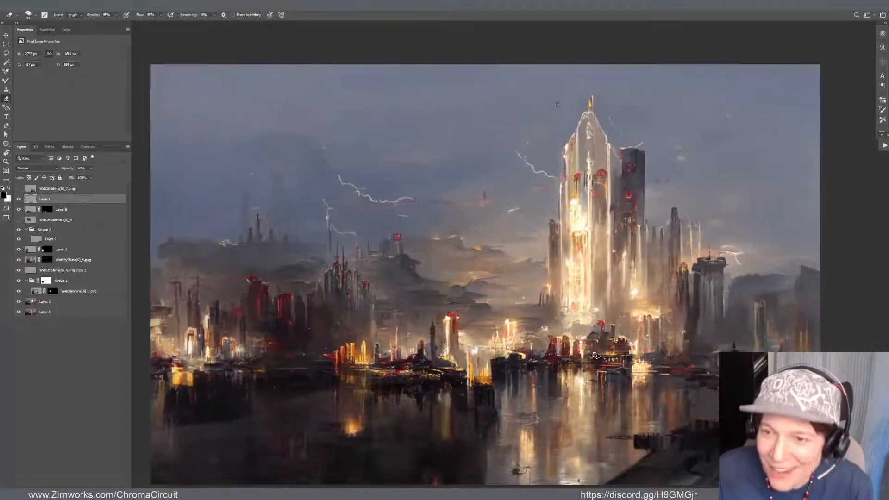
scroll(578, 387, "down", 2)
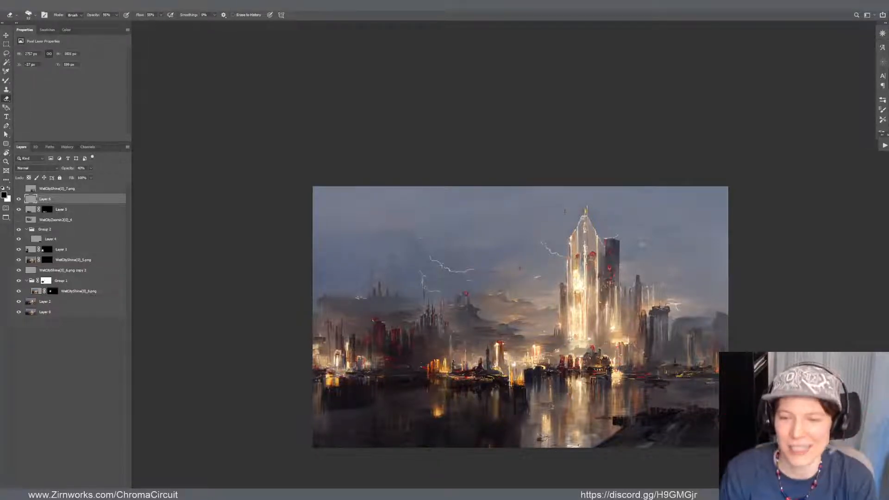
Try to nudge Layer 2's city painting slightly upward, and undo the move
key("v")
left_click(616, 314)
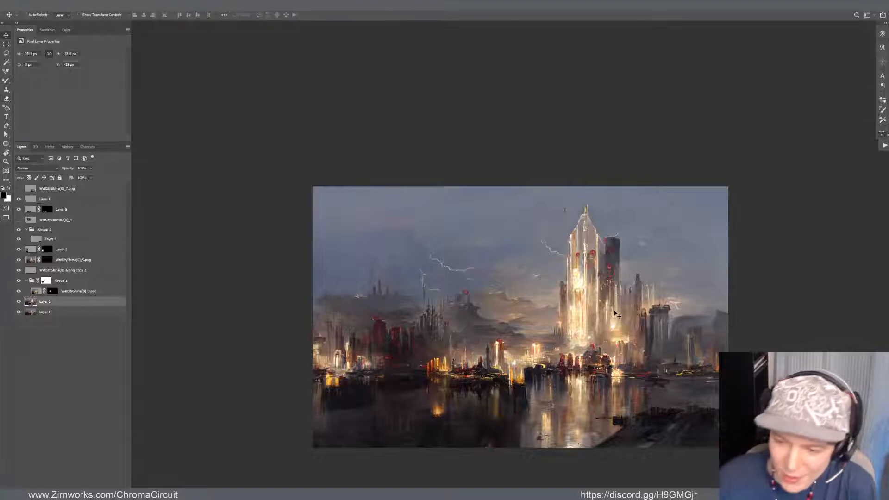
key("ctrl+z")
Brighten the dark foreground bank on Layer 4 with Curves, raising input 158 to output 172
scroll(603, 390, "up", 5)
left_click_drag(654, 409, 672, 334)
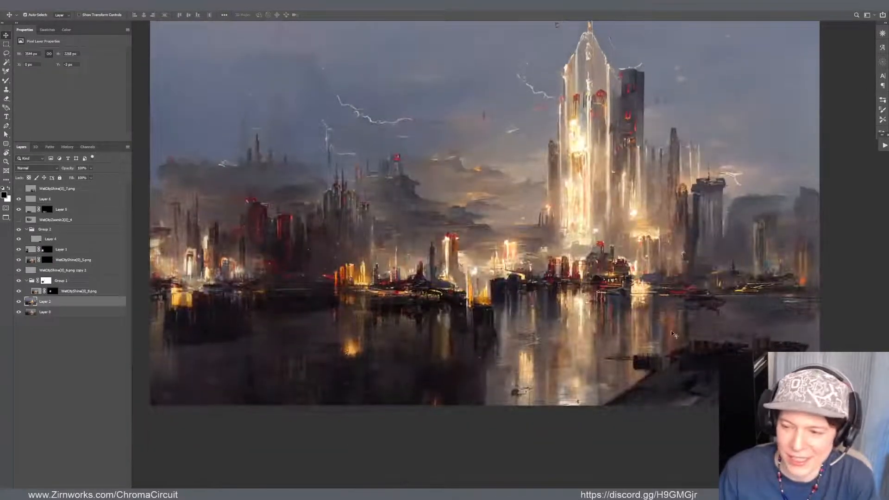
left_click(779, 349, "ctrl")
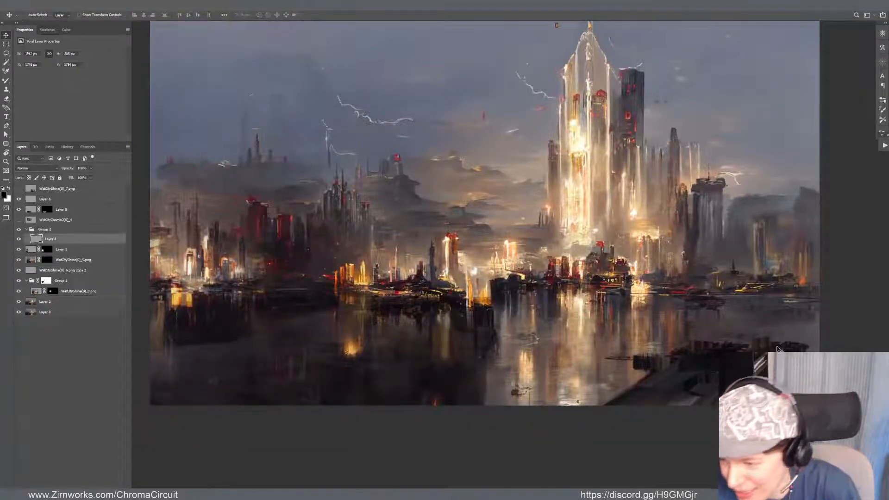
key("ctrl+m")
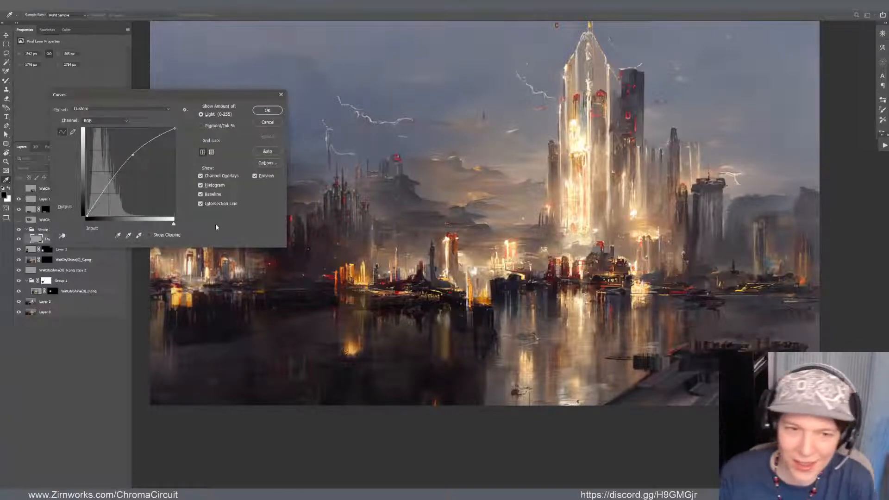
key("Return")
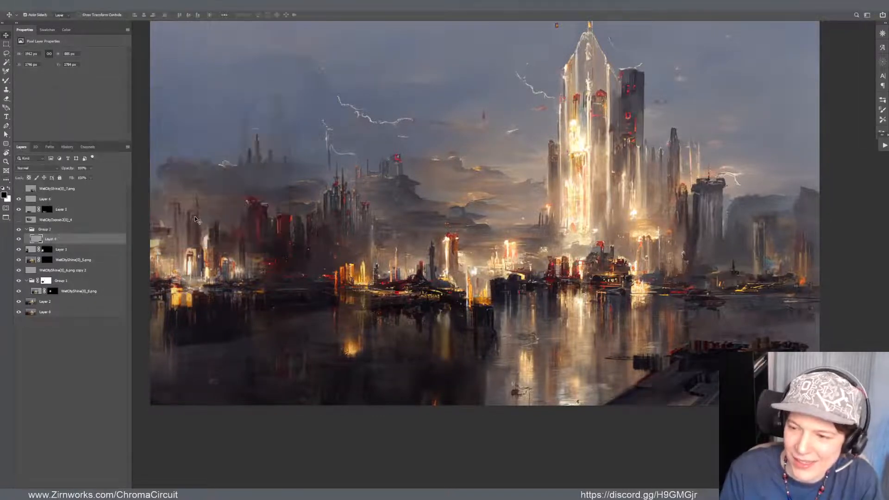
key("ctrl+m")
left_click_drag(137, 165, 142, 156)
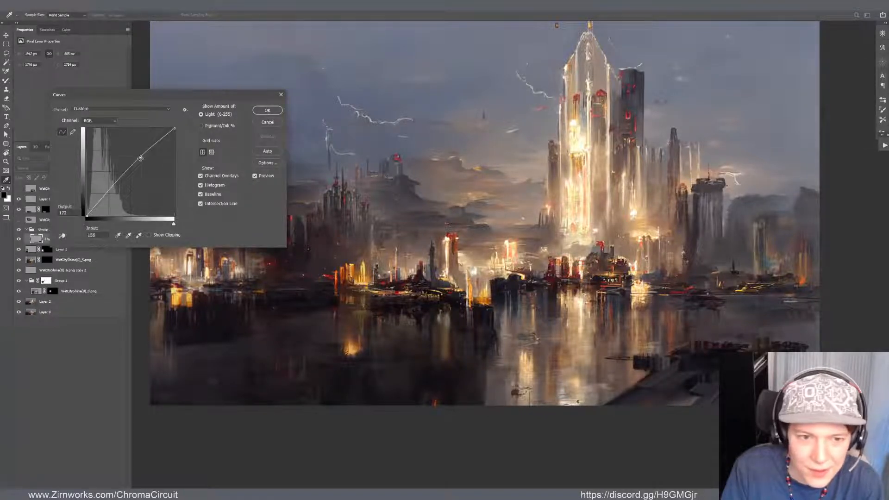
left_click(263, 110)
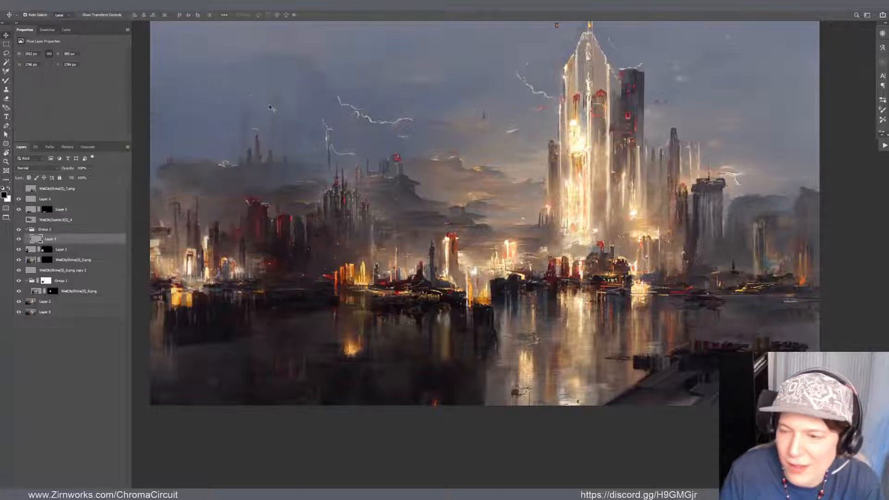
Examine the dark water, its reflections and the skyline up close and within the whole composition
key("v")
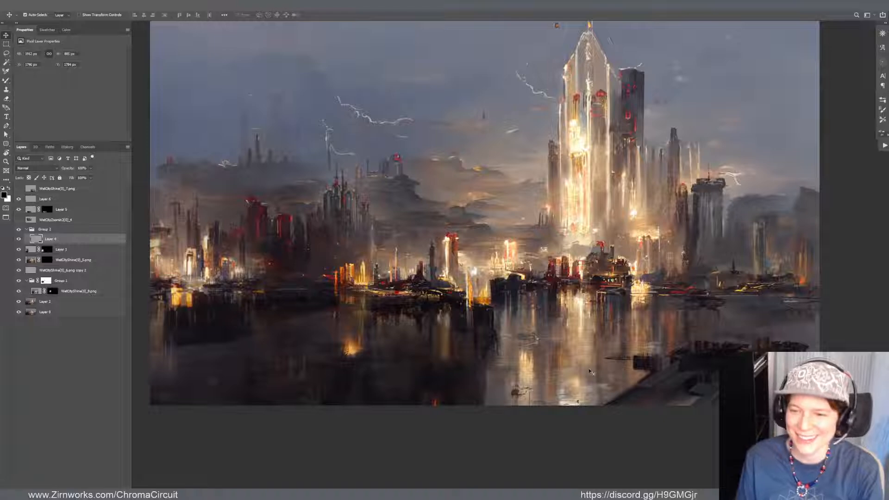
left_click(462, 343)
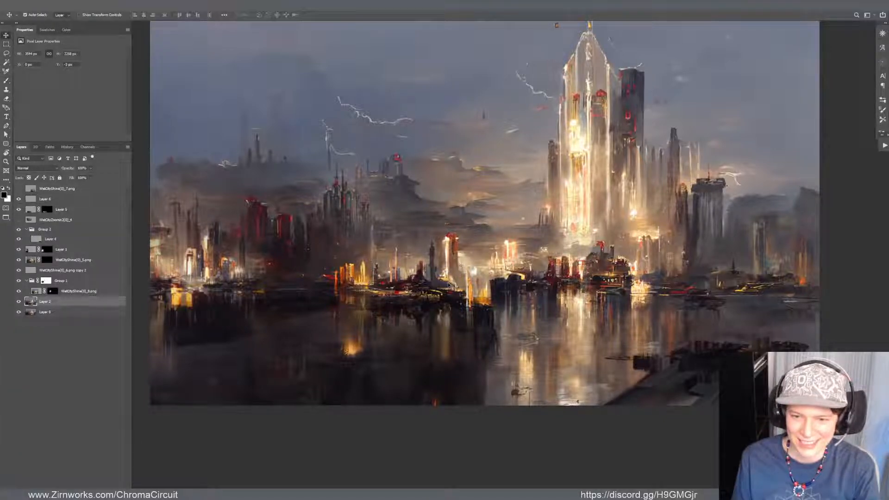
mouse_move(446, 334)
left_mouse_down()
mouse_move(446, 346)
mouse_move(446, 336)
left_mouse_up()
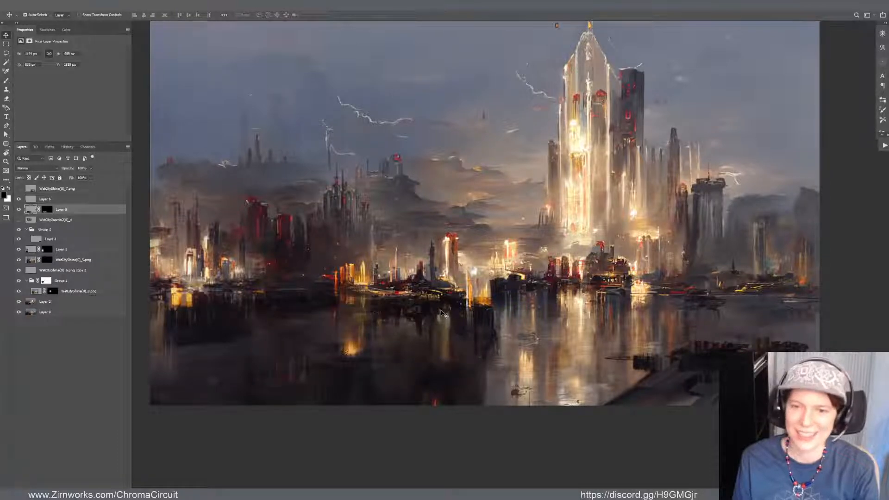
scroll(419, 324, "down", 2)
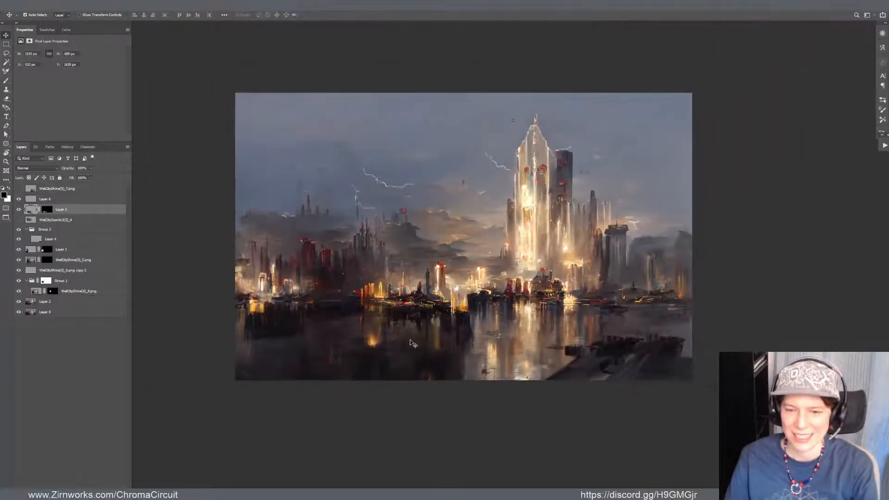
scroll(409, 343, "up", 2)
scroll(429, 346, "down", 1)
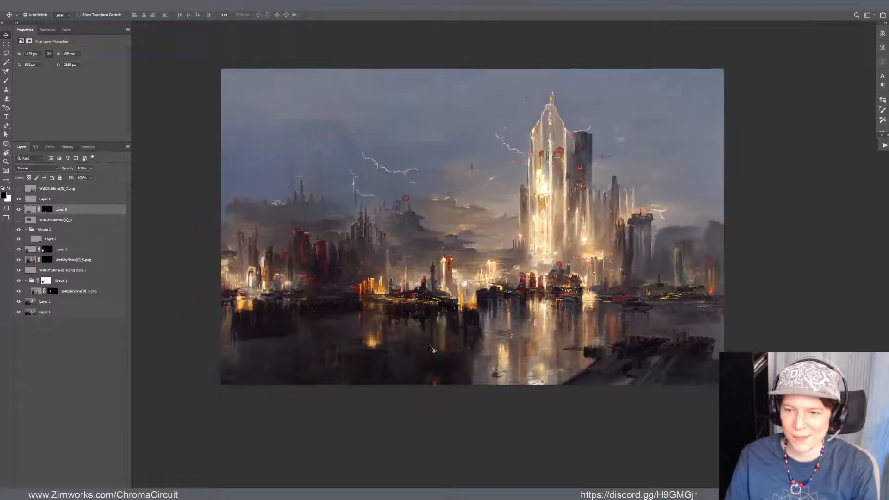
scroll(430, 348, "up", 1)
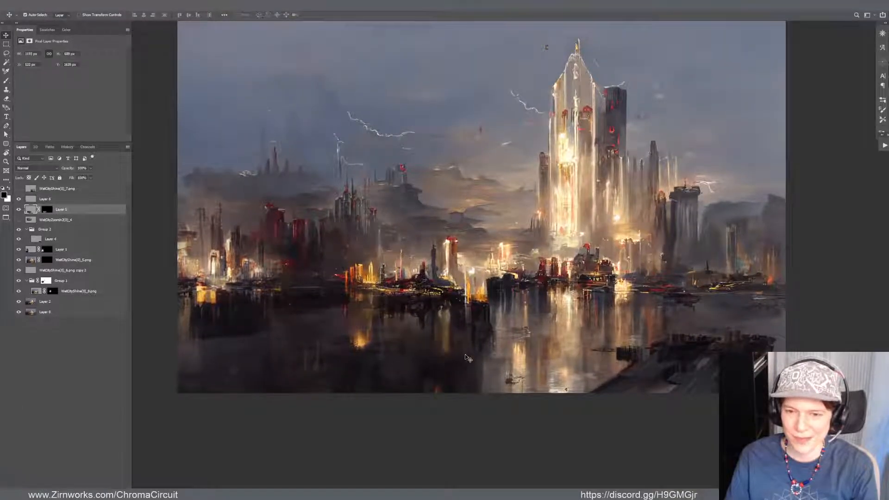
left_click_drag(465, 353, 437, 340)
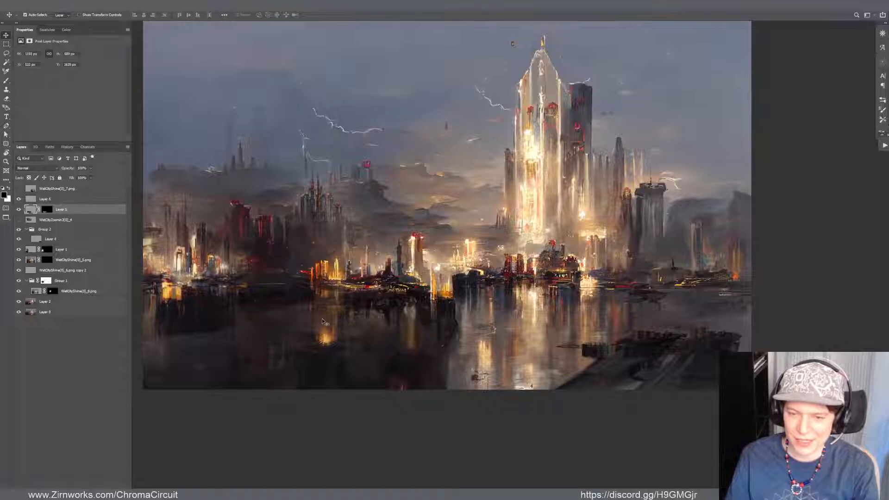
scroll(470, 344, "up", 1)
scroll(415, 342, "down", 1)
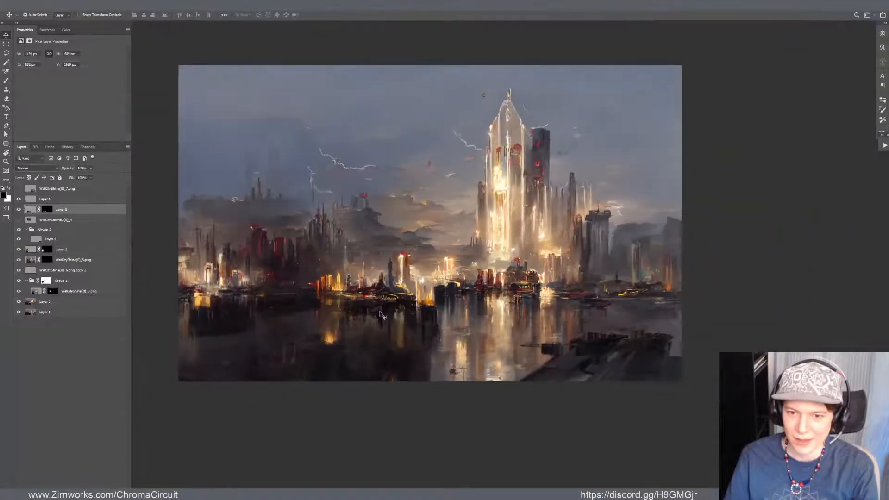
scroll(442, 312, "up", 1)
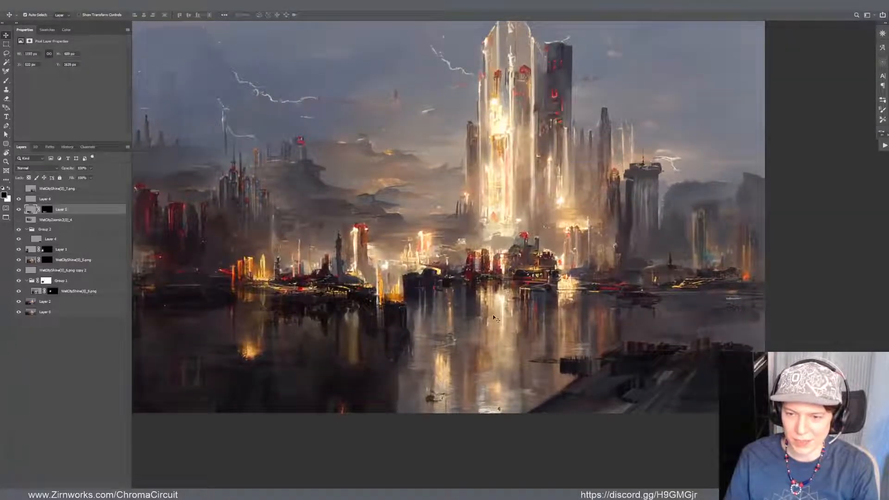
scroll(304, 348, "down", 2)
scroll(365, 355, "up", 2)
left_click_drag(369, 355, 435, 379)
scroll(435, 380, "down", 4)
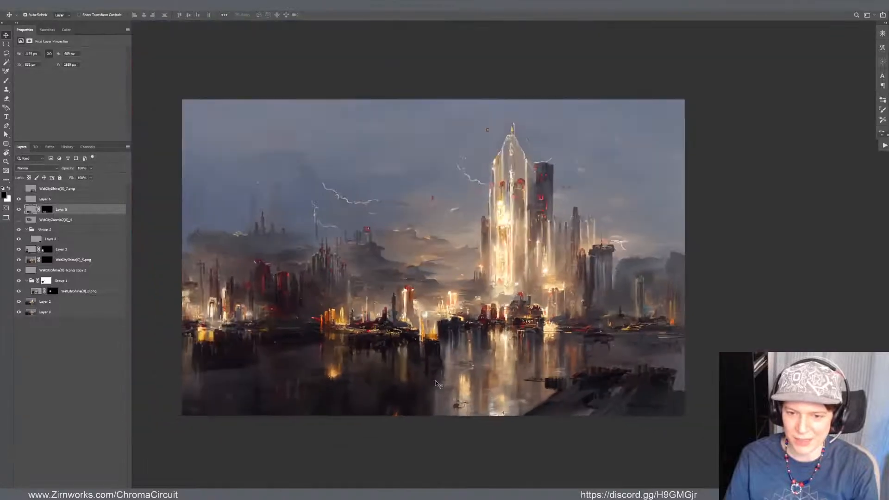
scroll(471, 379, "up", 3)
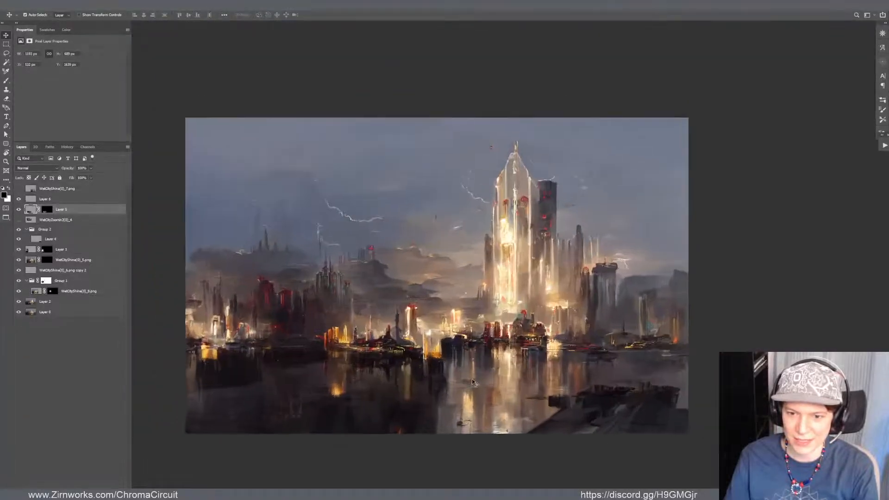
left_click_drag(415, 393, 456, 351)
Soften the hard edge between the dark water and the bright tower reflection on Layer 2 with the Brush and Smudge tools
key("b")
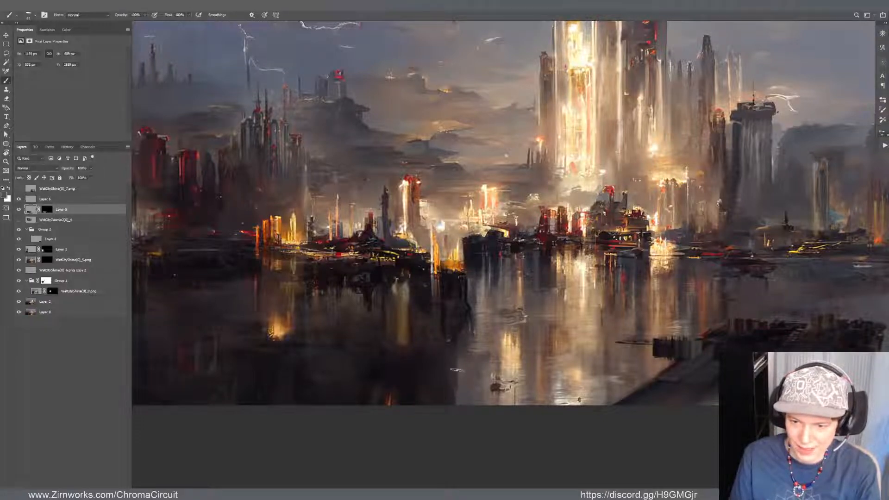
key("v")
left_click_drag(465, 379, 470, 388)
key("ctrl+z")
key("b")
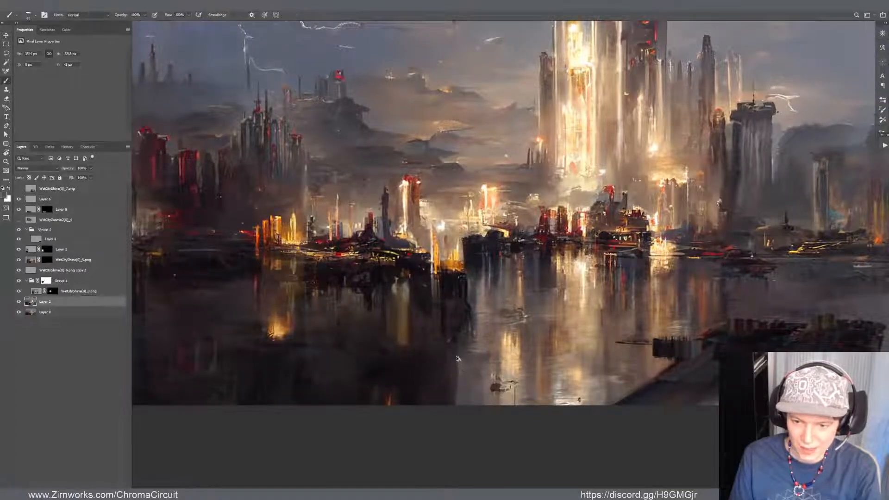
left_click_drag(453, 359, 451, 359)
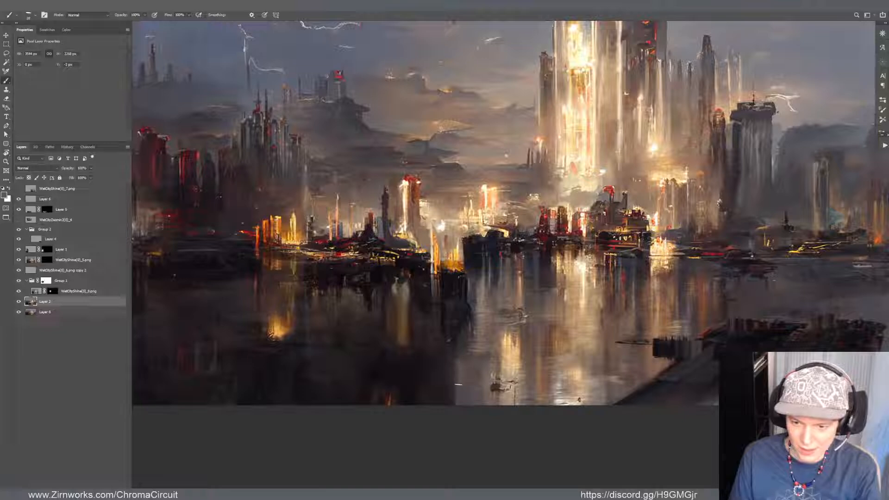
key("r")
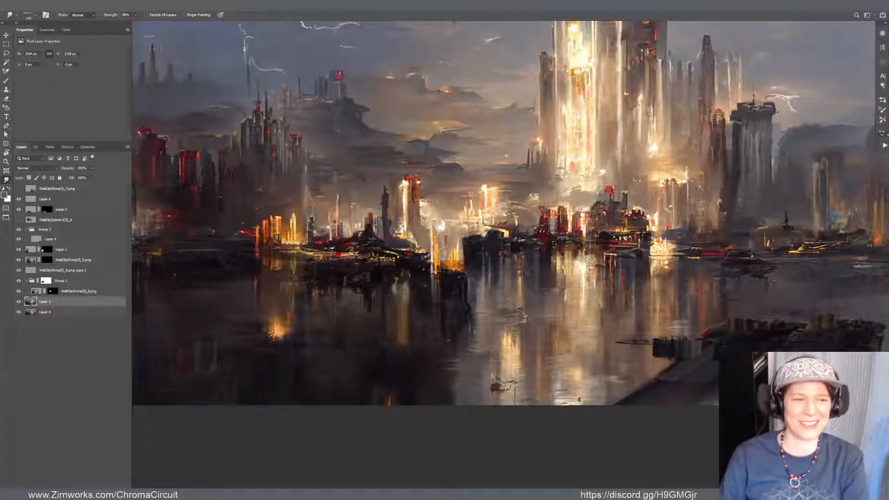
Brush further blending strokes on Layer 2 where the dark water meets the tower's reflection near the painting's lower edge
scroll(445, 292, "down", 4)
scroll(393, 88, "up", 2)
scroll(499, 202, "up", 4)
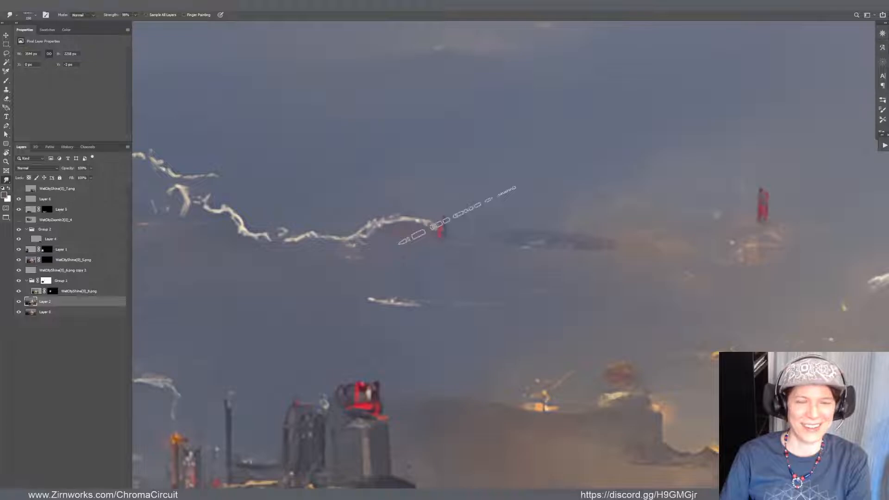
scroll(459, 213, "down", 8)
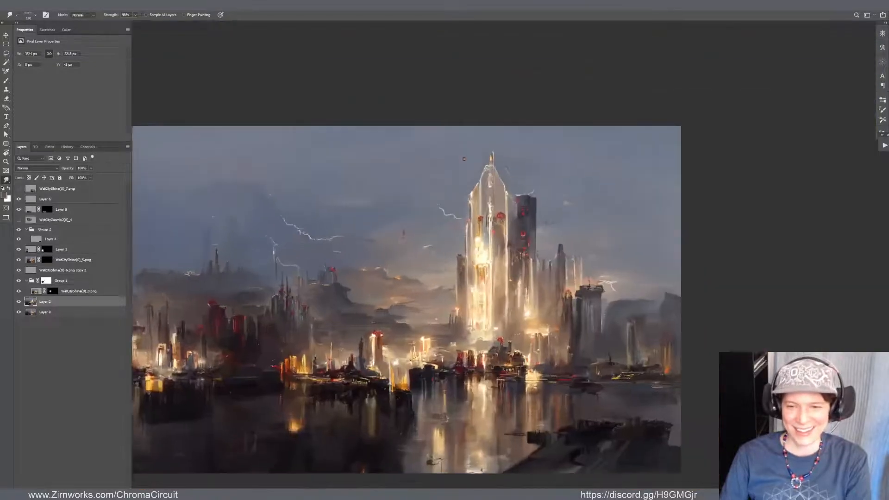
scroll(528, 324, "up", 6)
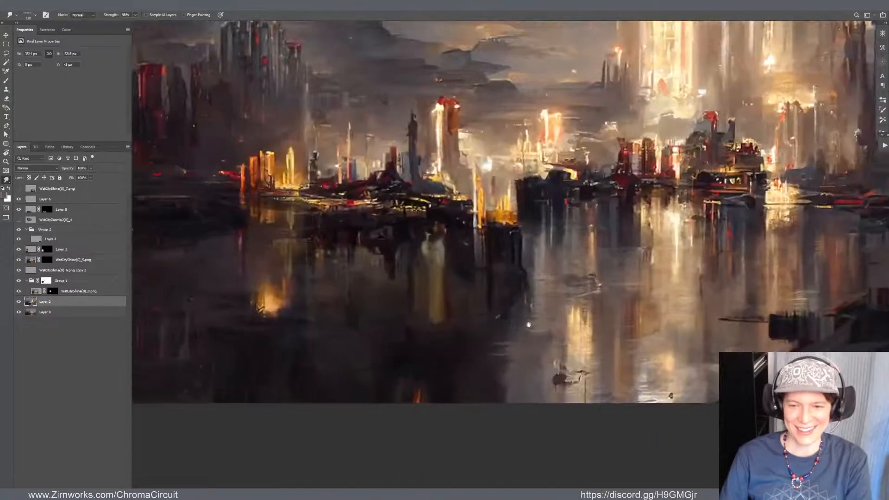
key("b")
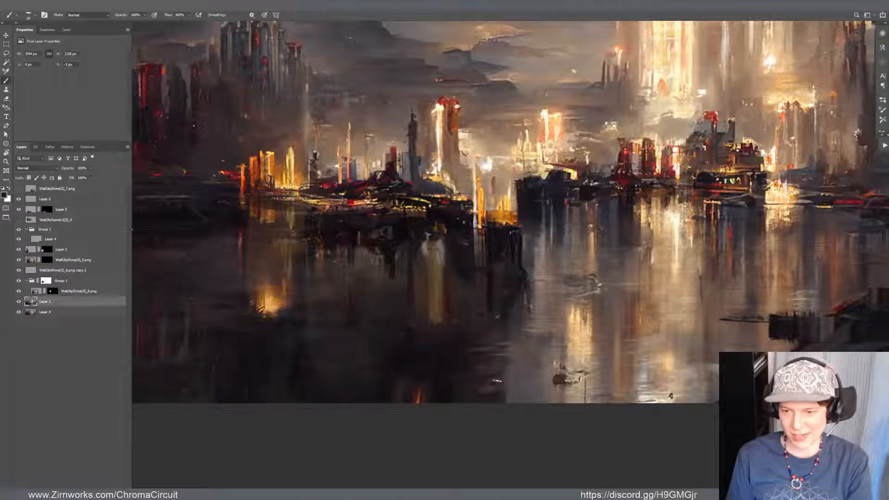
left_click(521, 398, "alt")
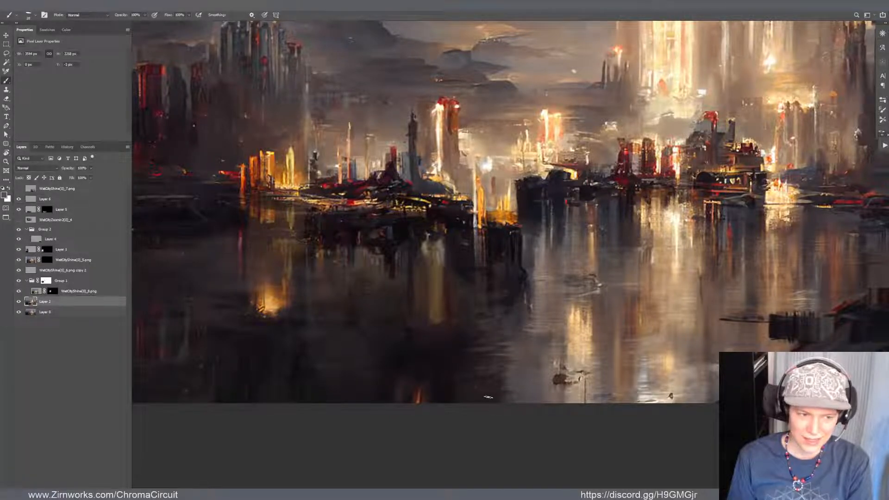
Rework the small red mark at the end of the central lightning bolt on Layer 2, using red sampled from the mark
scroll(488, 397, "down", 5)
scroll(440, 227, "up", 5)
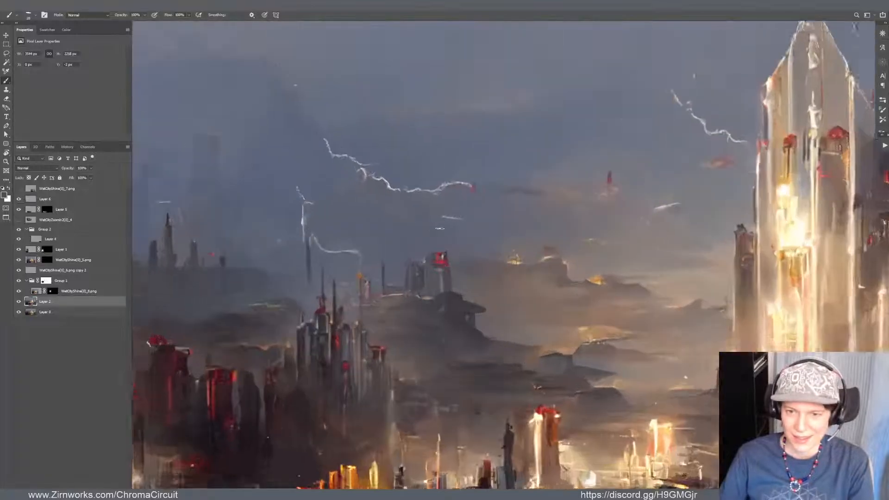
scroll(452, 231, "up", 2)
left_click_drag(495, 192, 491, 276)
scroll(490, 277, "up", 2)
key("v")
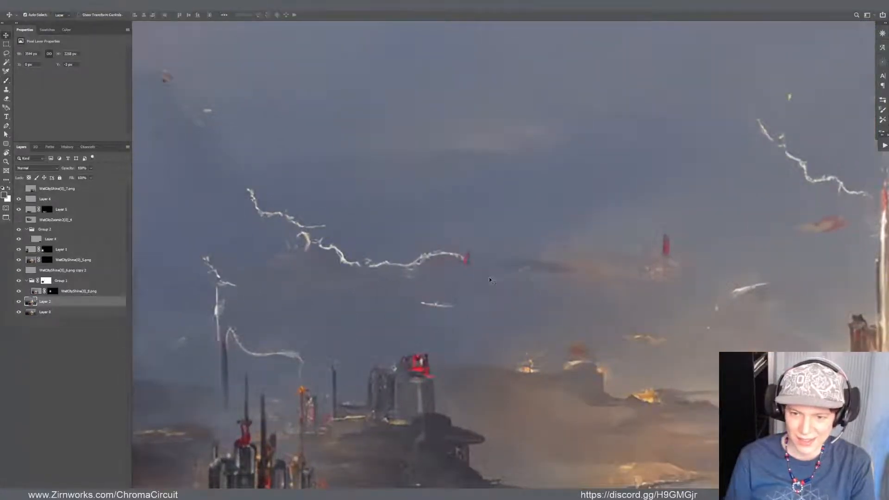
key("b")
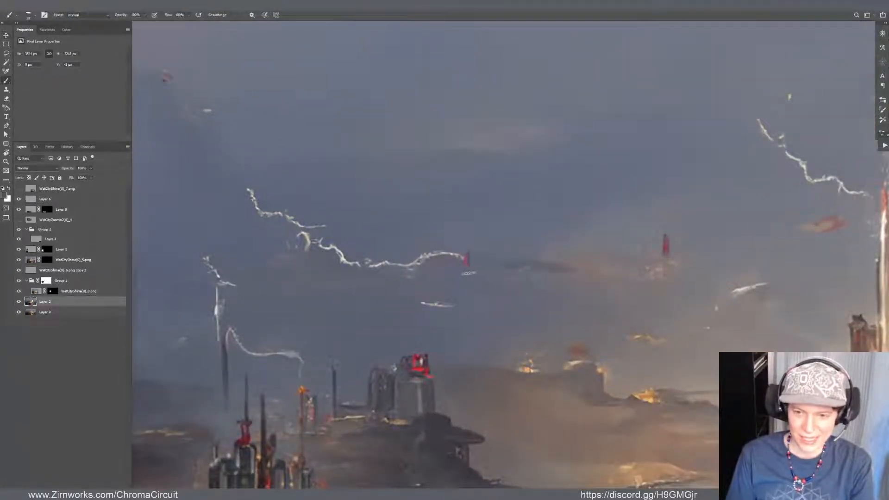
left_click(467, 259, "alt")
left_click_drag(468, 262, 471, 259)
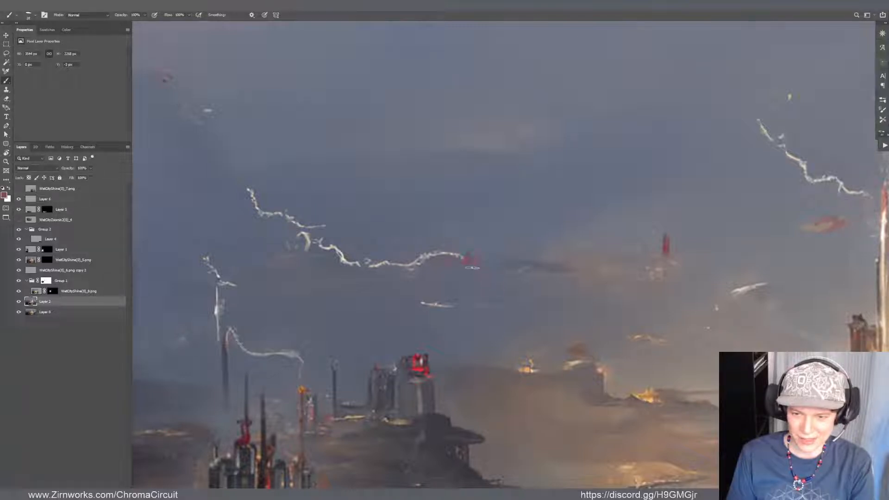
Copy the lassoed red mark beside the lightning to its own layer, then enlarge and rotate it
key("l")
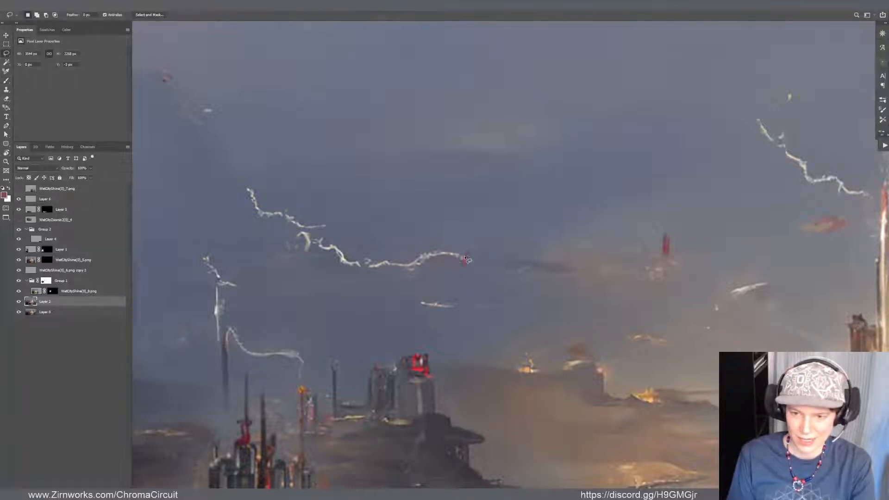
mouse_move(468, 262)
left_mouse_down()
mouse_move(463, 273)
mouse_move(485, 268)
left_mouse_up()
key("ctrl+j")
key("ctrl+t")
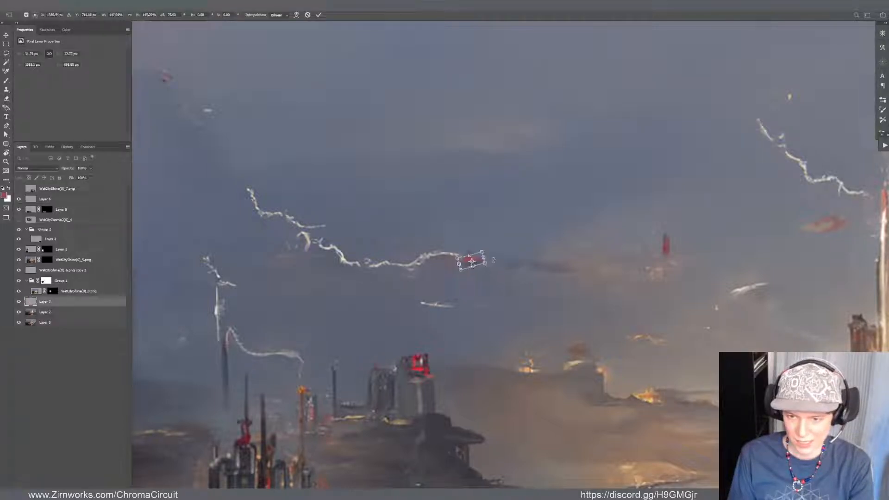
key("Return")
Refine the copied red mark's shape with small brush strokes and merge it down into Layer 2
key("b")
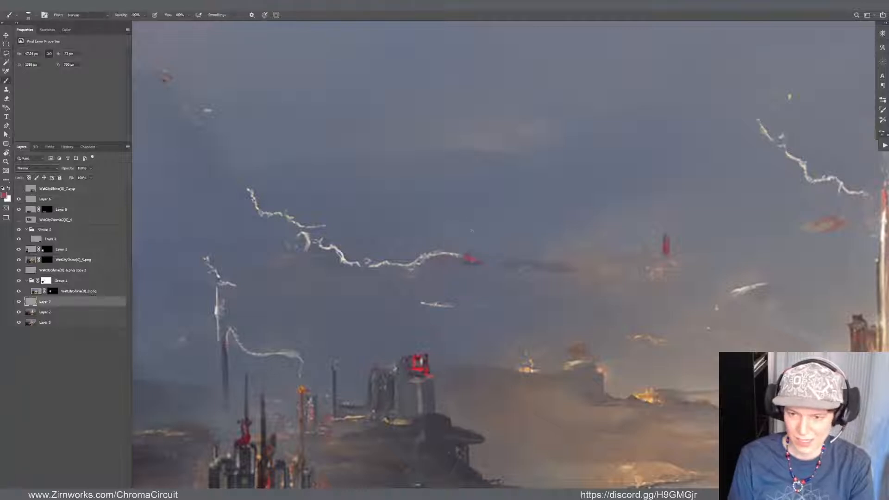
left_click_drag(470, 259, 468, 259)
left_click(474, 251, "alt")
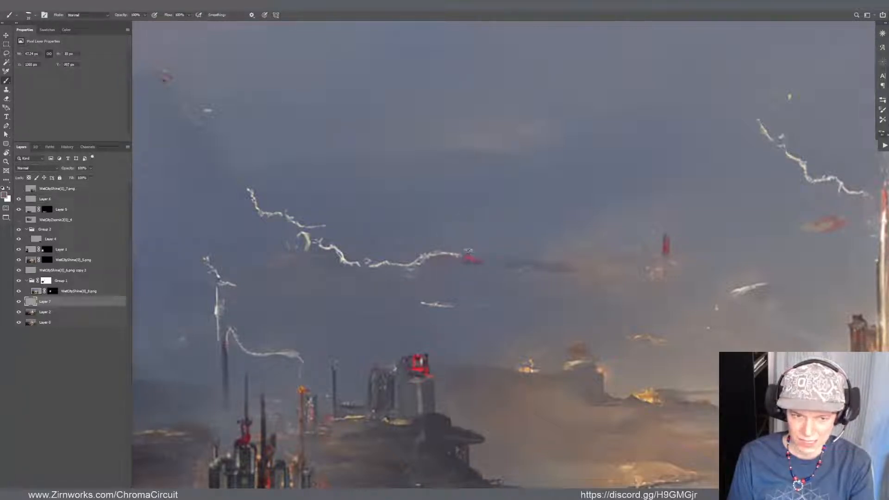
key("ctrl+e")
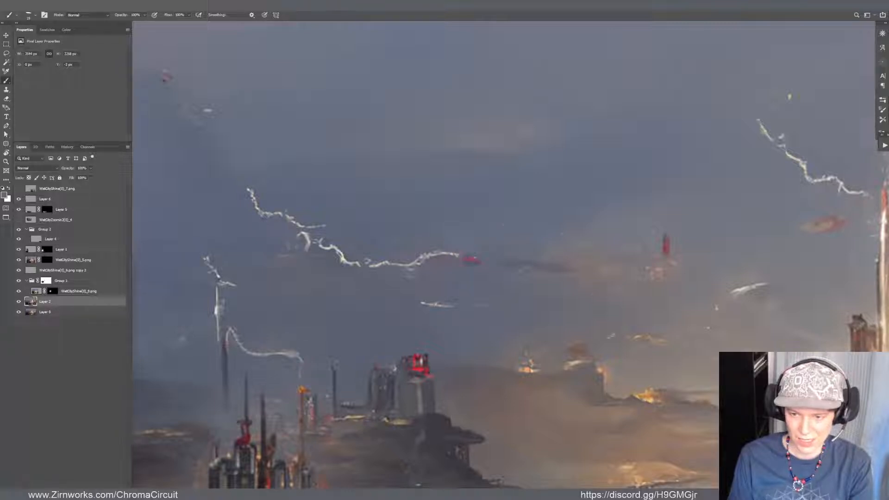
Paint small orange and red accents on the red mark beside the lightning, using orange sampled from the glowing clouds
left_click(648, 389, "alt")
scroll(468, 235, "up", 1)
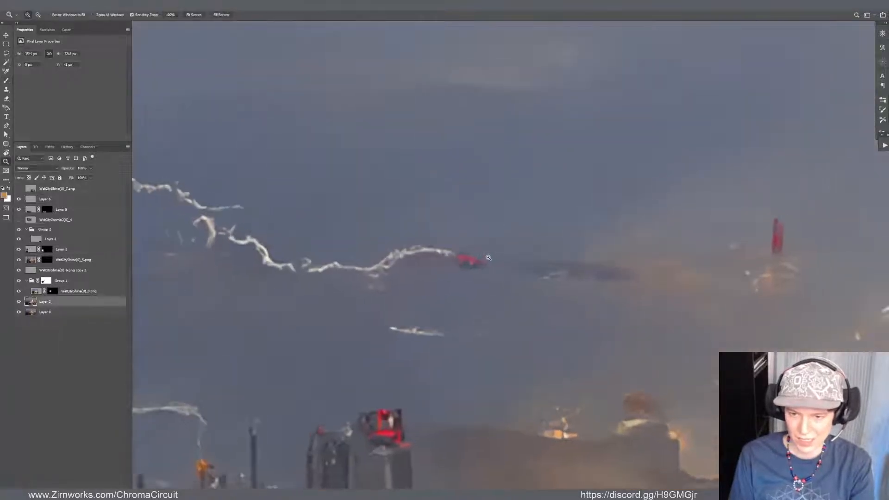
left_click_drag(461, 238, 459, 238)
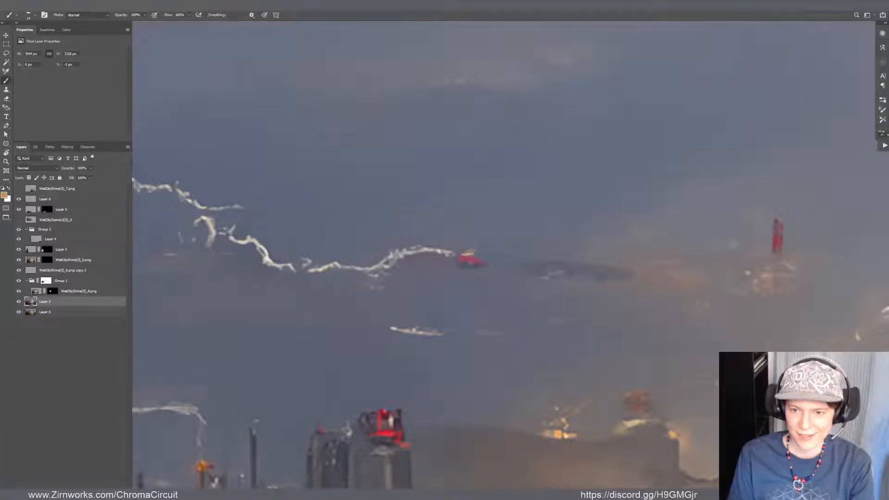
key("ctrl+z")
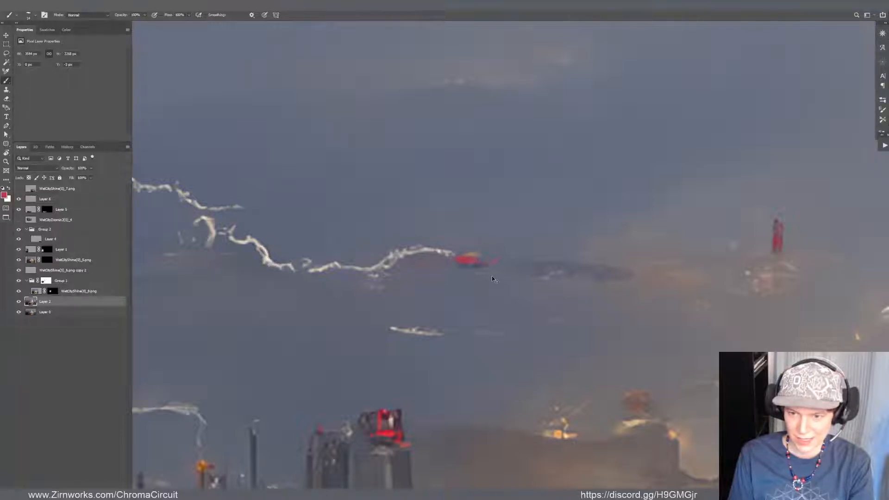
left_click(476, 253, "alt")
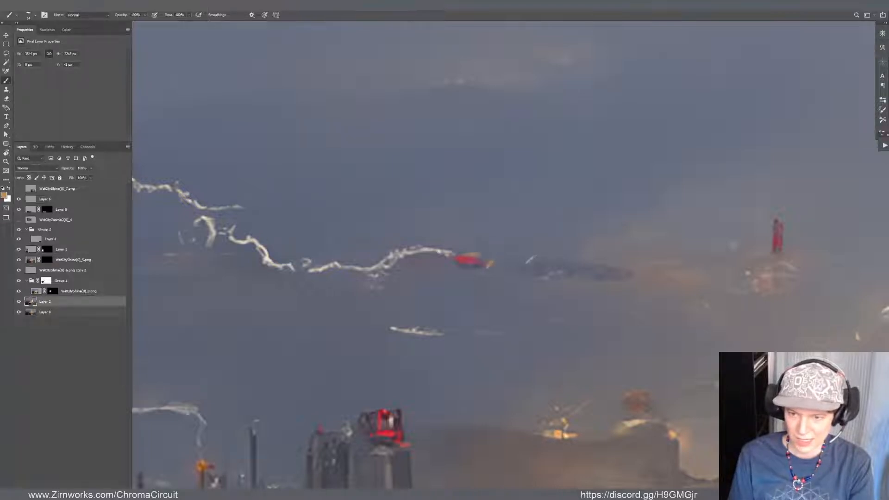
left_click(457, 263, "alt")
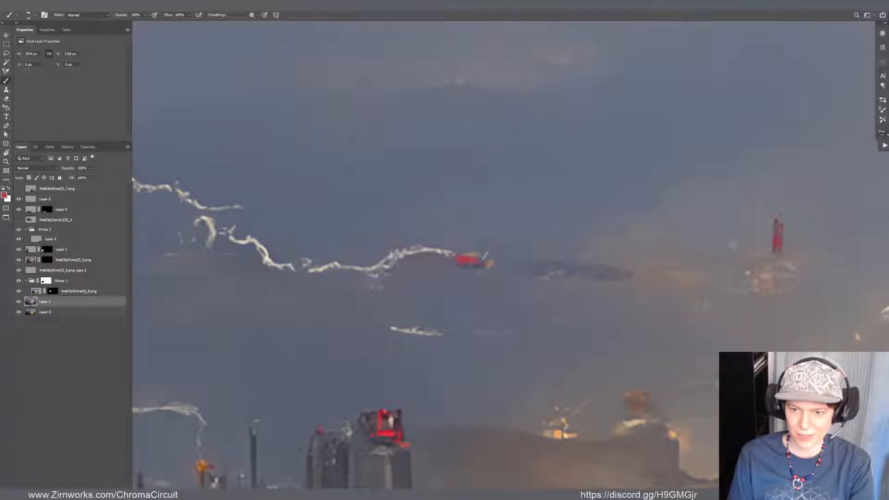
scroll(485, 256, "down", 5)
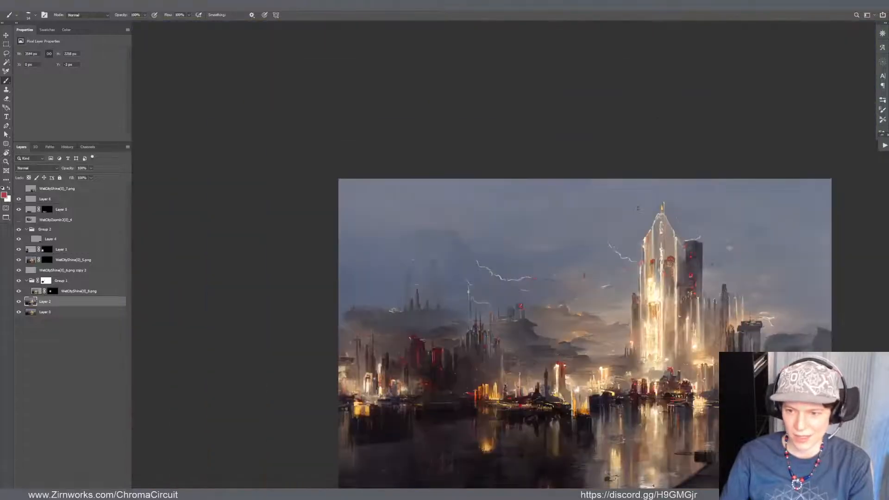
Paint the small vertical mark in the sky between the lightning bolts red and sample grey from the sky beside it
scroll(486, 265, "down", 1)
scroll(486, 266, "up", 6)
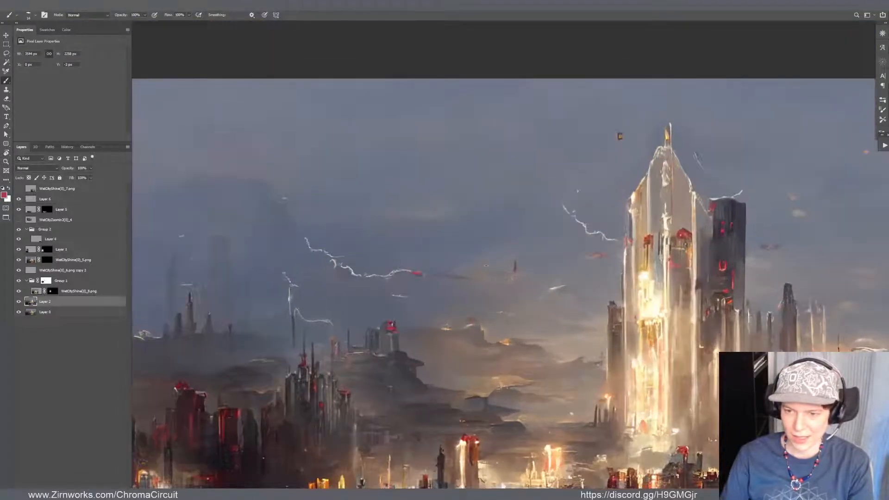
left_click_drag(515, 262, 515, 270)
left_click(496, 245, "alt")
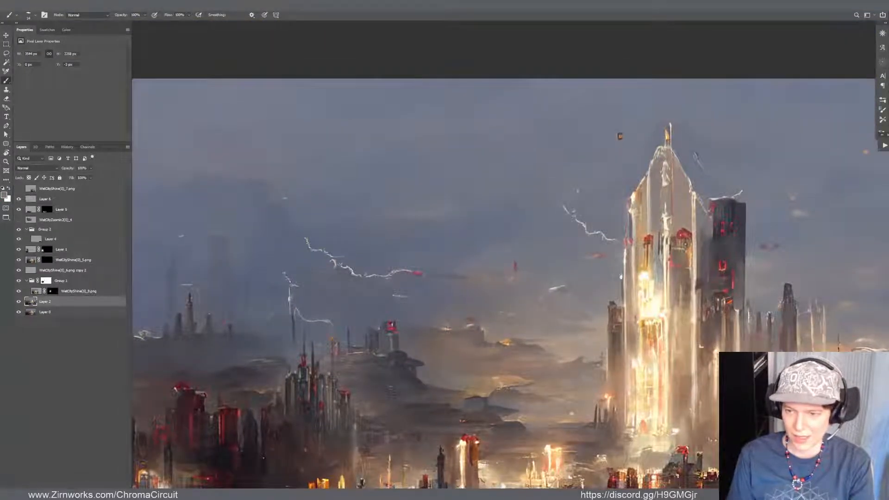
scroll(621, 276, "down", 3)
scroll(621, 276, "down", 2)
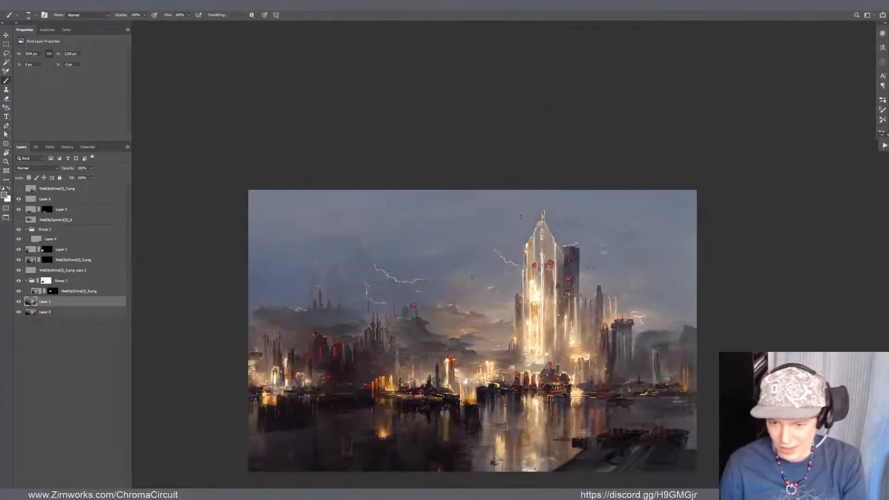
scroll(350, 413, "up", 3)
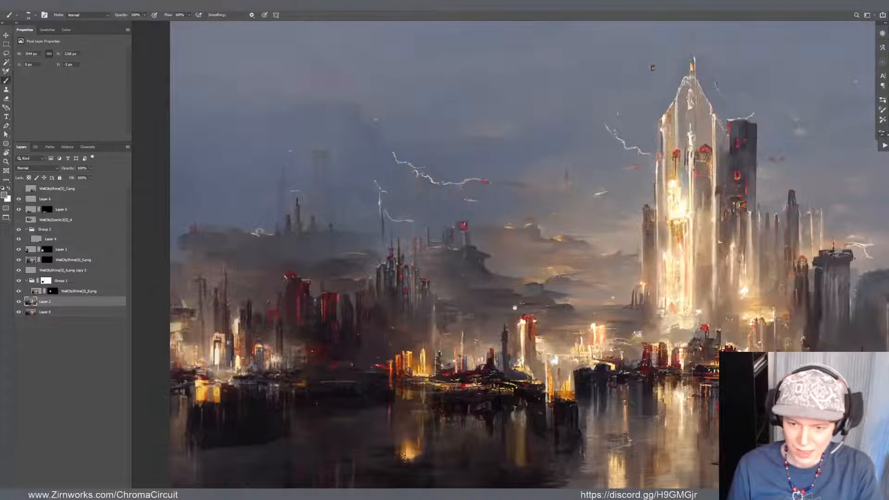
Sample orange from the lit waterfront buildings above the glowing reflection in the dark water
left_click_drag(514, 308, 522, 275)
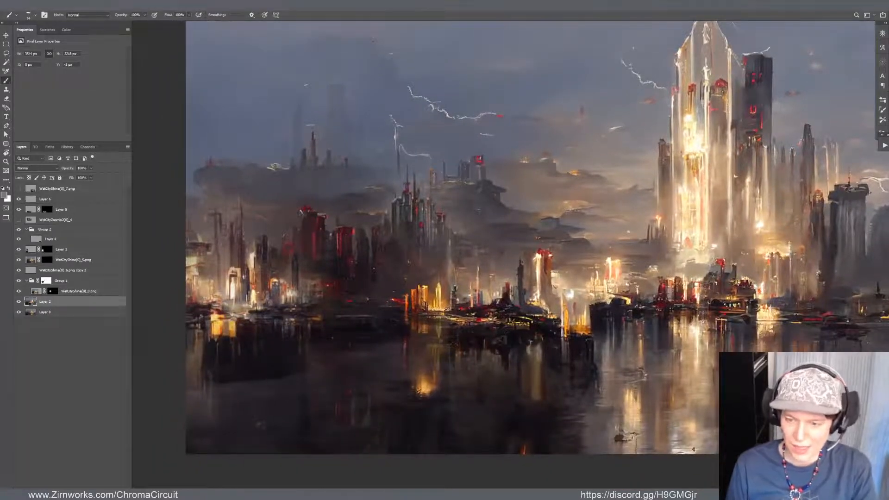
mouse_move(486, 428)
left_mouse_down()
mouse_move(449, 371)
mouse_move(438, 370)
mouse_move(468, 393)
mouse_move(437, 377)
mouse_move(446, 377)
mouse_move(427, 381)
left_mouse_up()
key("z")
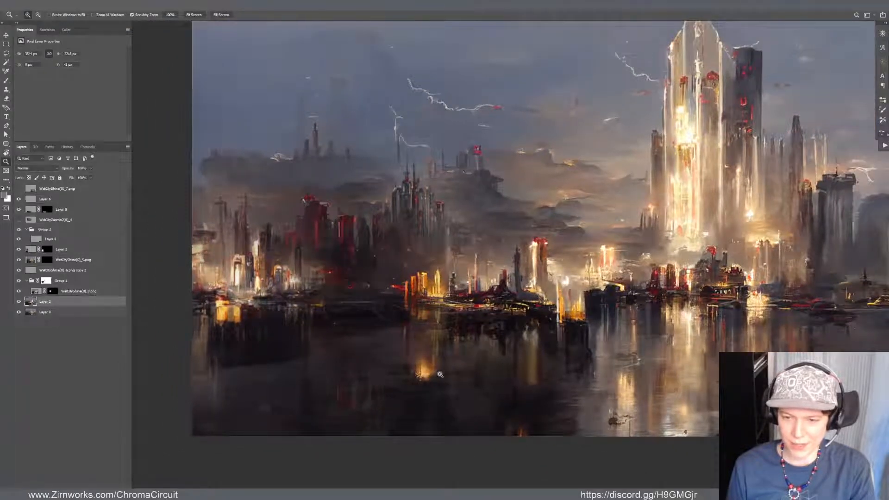
mouse_move(440, 374)
left_mouse_down()
mouse_move(410, 382)
mouse_move(431, 387)
mouse_move(413, 269)
left_mouse_up()
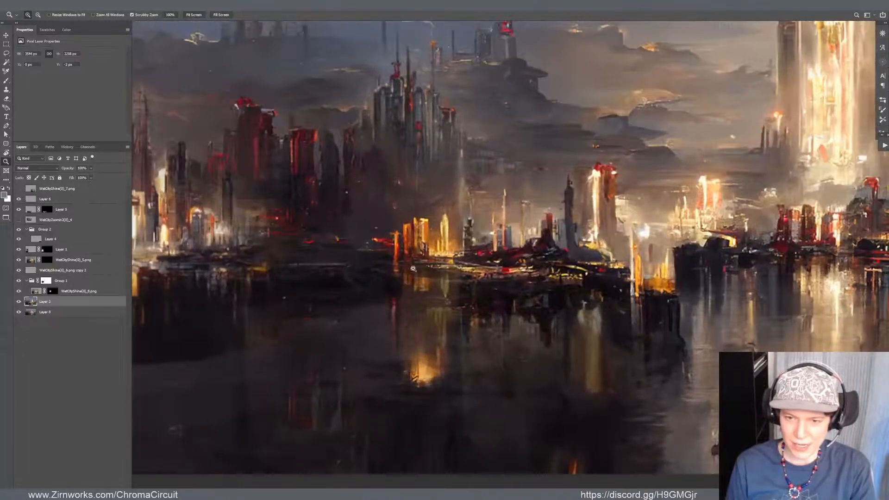
key("b")
left_click(410, 226, "alt")
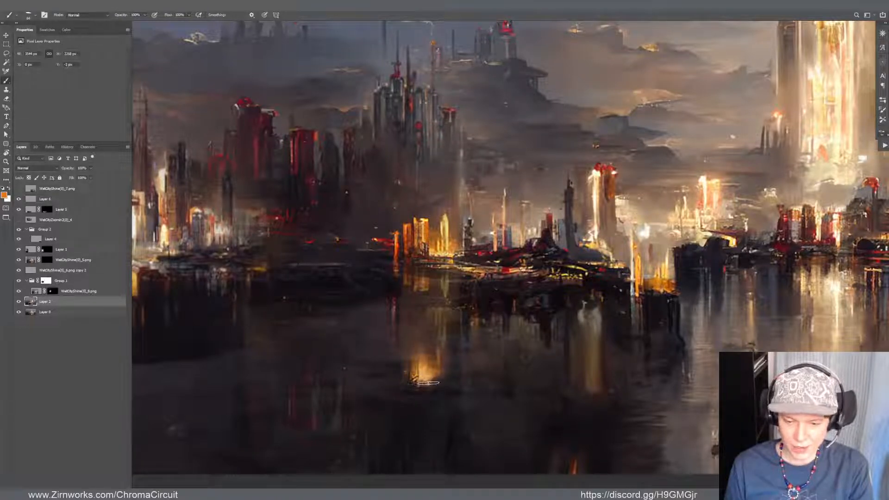
Try an orange gradient in Overlay mode over the glowing reflection in the dark water
key("g")
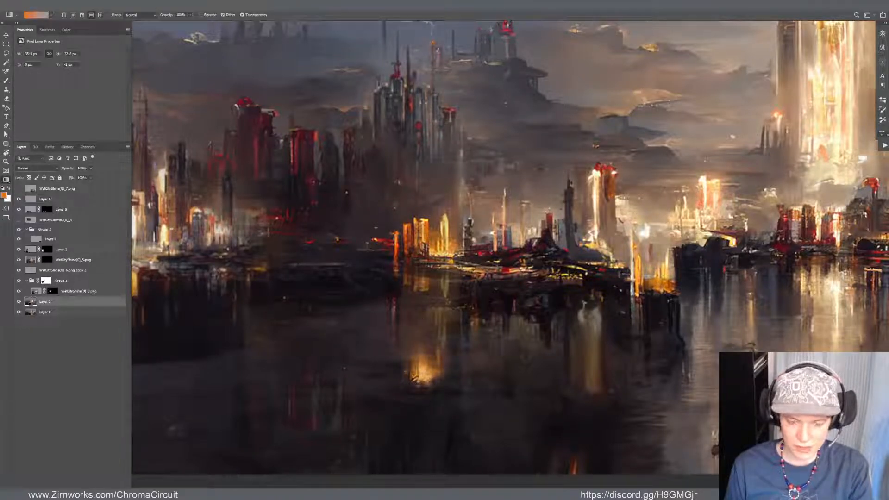
key("alt+shift+o")
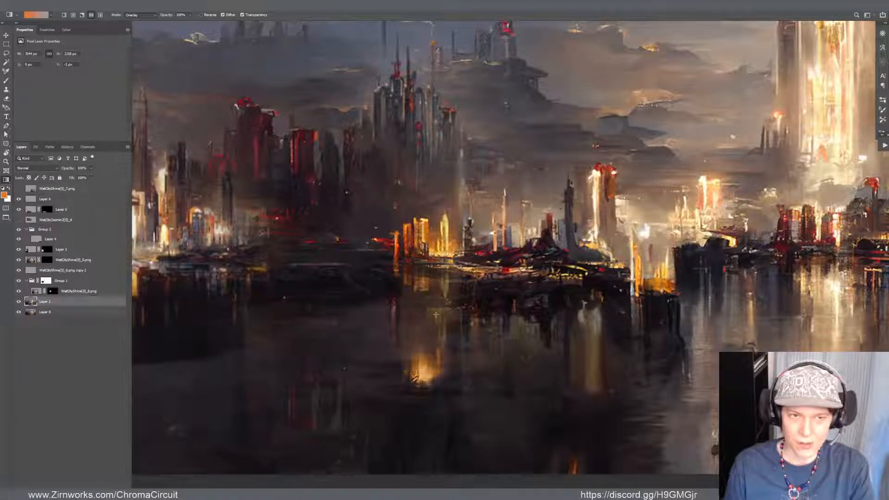
left_click_drag(426, 365, 442, 406)
key("ctrl+z")
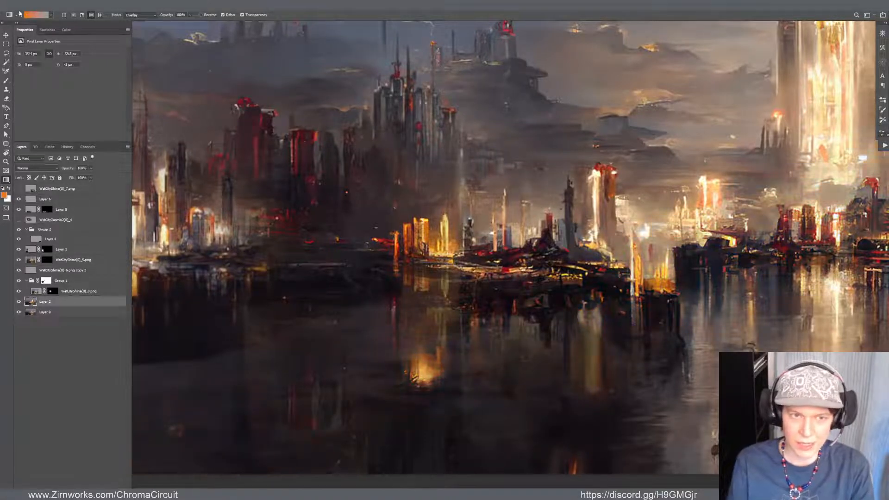
On a new Overlay layer, place an orange radial gradient at 30% opacity over the glowing reflection in the water
left_click(73, 15)
key("3")
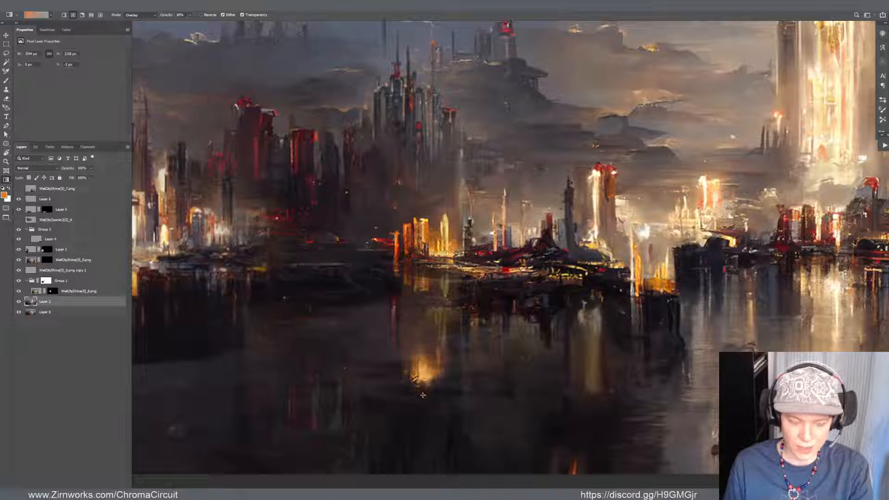
key("ctrl+shift+alt+n")
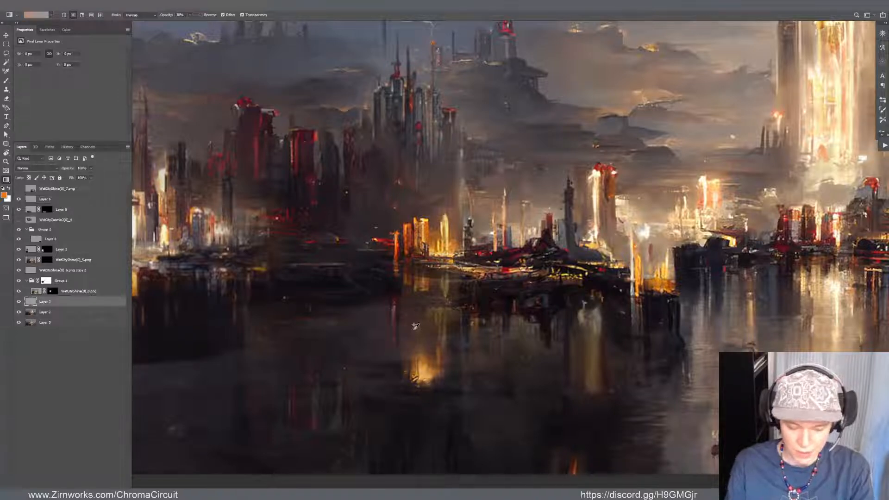
key("v")
key("shift+alt+o")
key("g")
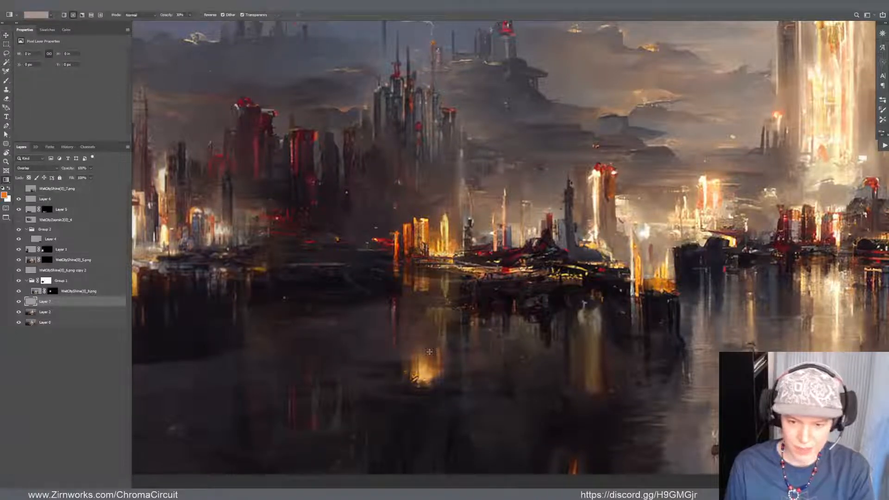
left_click_drag(429, 354, 433, 419)
key("ctrl+z")
left_click_drag(436, 365, 453, 424)
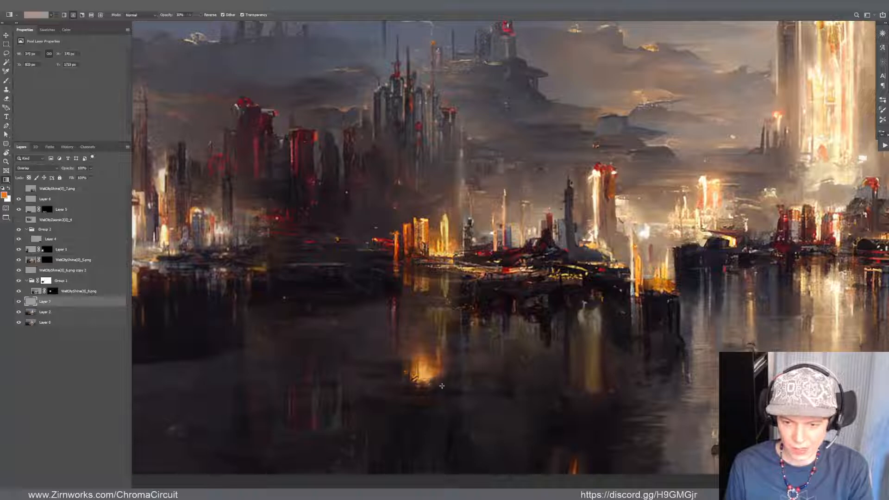
Add a new Color Dodge layer and brush a faint yellow-orange glow at 20% opacity across the water around the reflection
key("b")
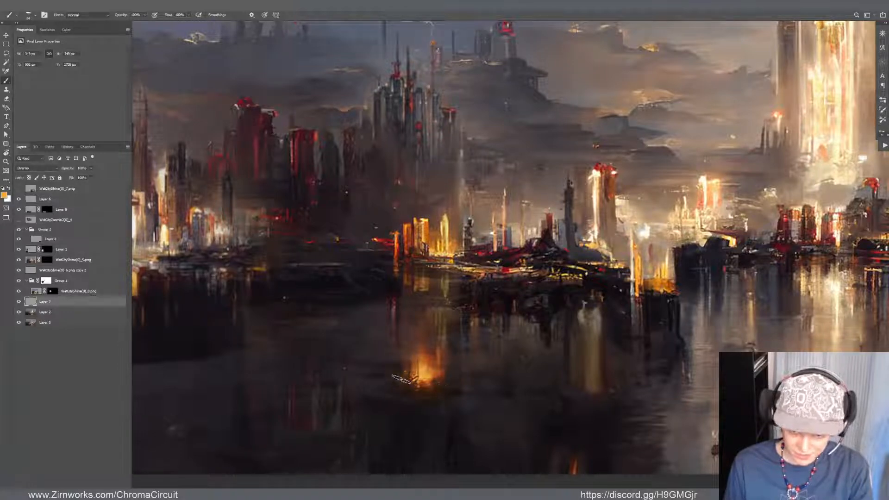
key("v")
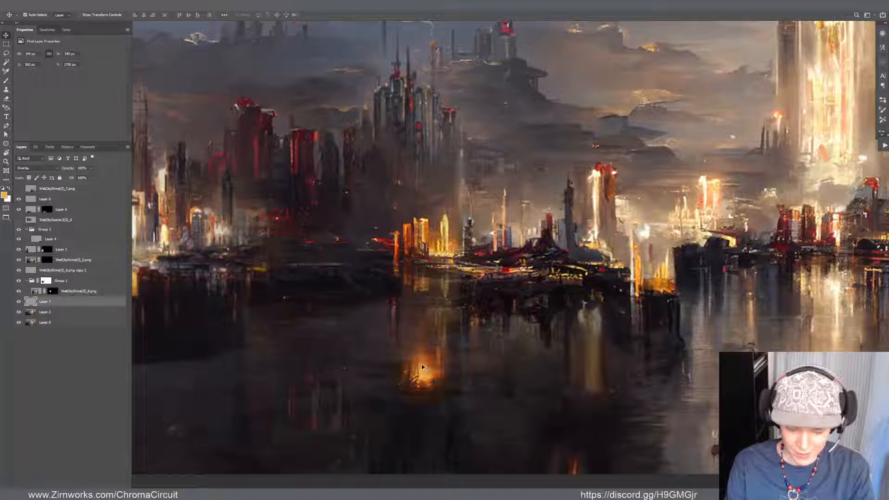
key("ctrl+shift+alt+n")
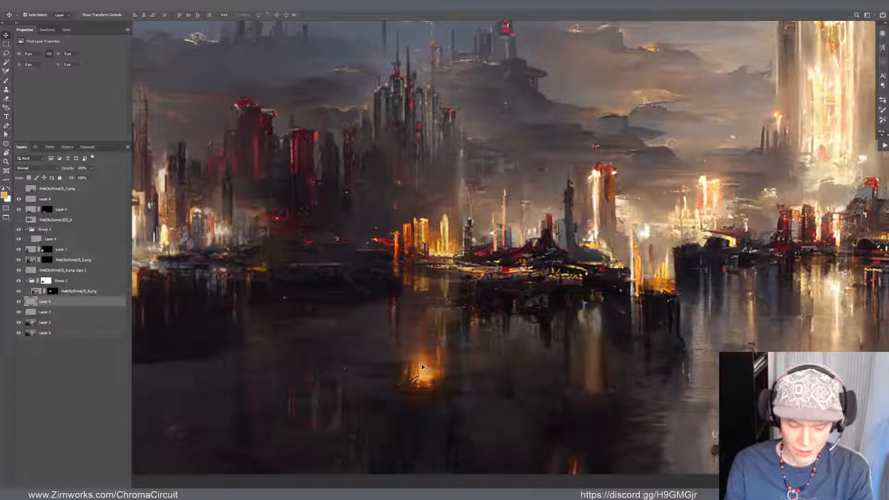
key("shift+alt+d")
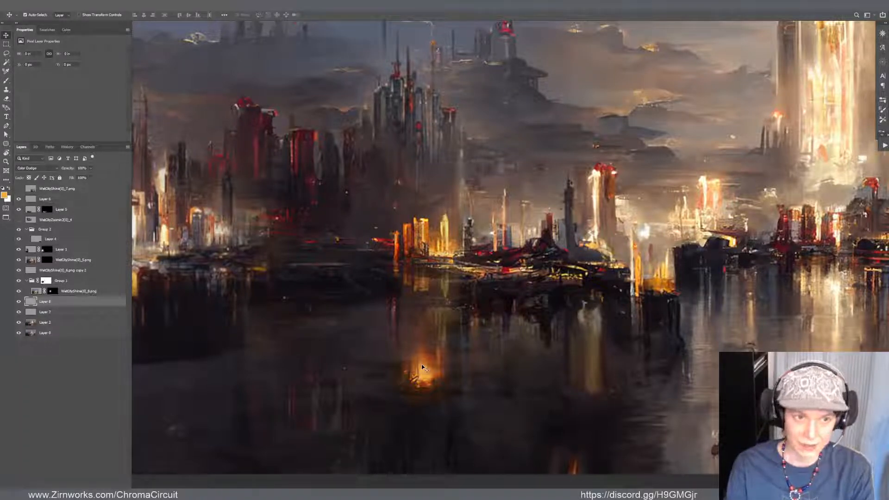
key("b")
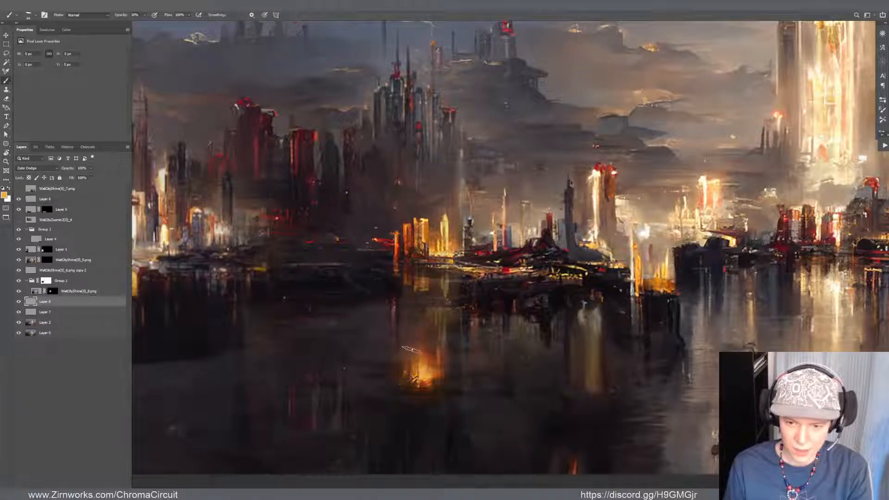
mouse_move(407, 362)
left_mouse_down()
mouse_move(396, 385)
mouse_move(415, 394)
mouse_move(384, 383)
mouse_move(388, 364)
mouse_move(380, 385)
mouse_move(404, 336)
mouse_move(383, 372)
mouse_move(439, 409)
mouse_move(470, 381)
mouse_move(471, 394)
mouse_move(489, 387)
mouse_move(457, 405)
mouse_move(496, 382)
mouse_move(581, 364)
left_mouse_up()
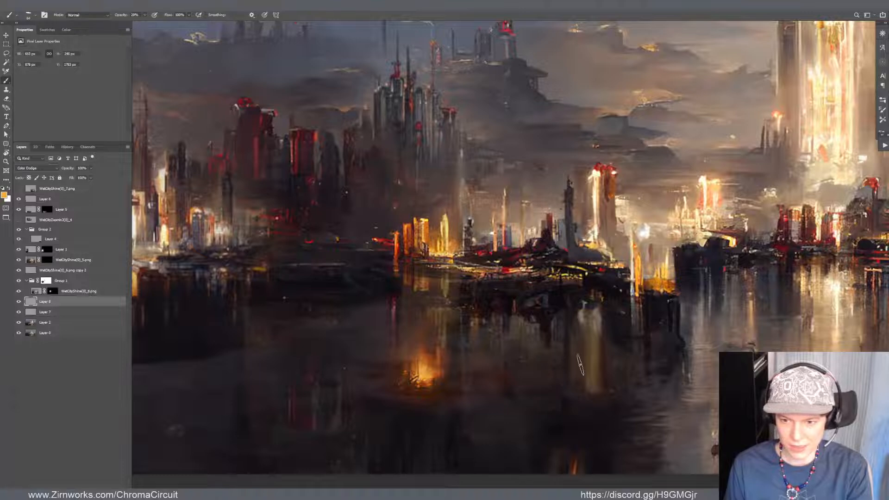
Group the Overlay and Color Dodge glow layers and check their effect on the whole painting
scroll(477, 333, "down", 2)
scroll(370, 329, "down", 2)
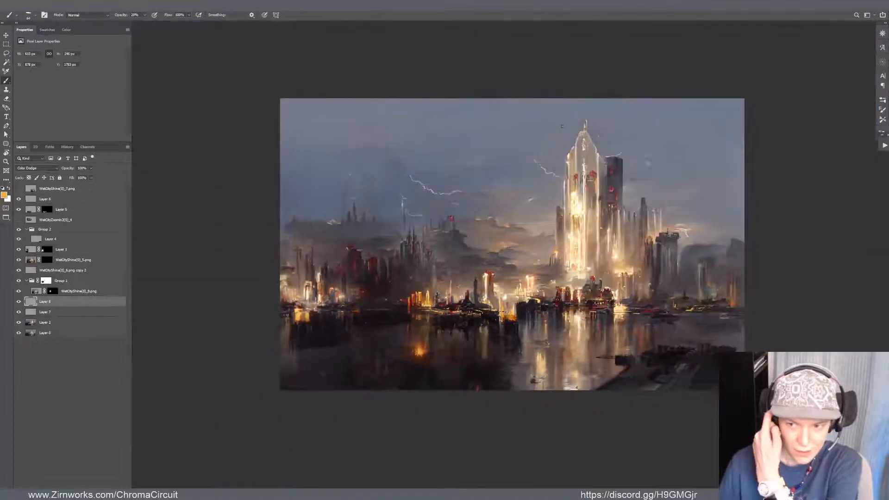
scroll(454, 362, "up", 4)
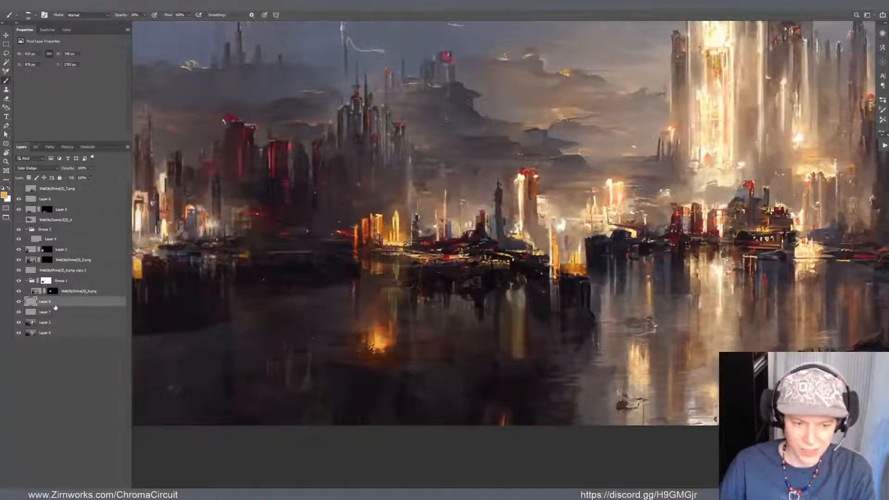
left_click(48, 312, "shift")
key("ctrl+g")
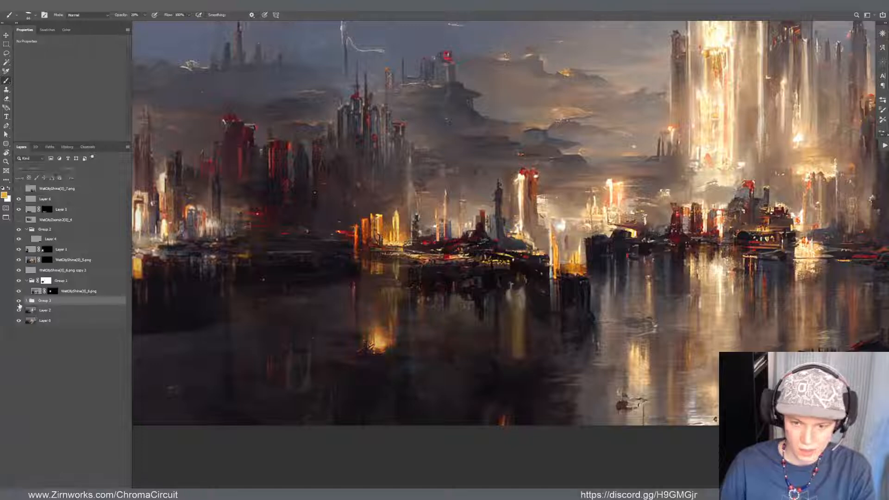
scroll(434, 245, "down", 2)
scroll(434, 245, "up", 3)
scroll(277, 343, "up", 1)
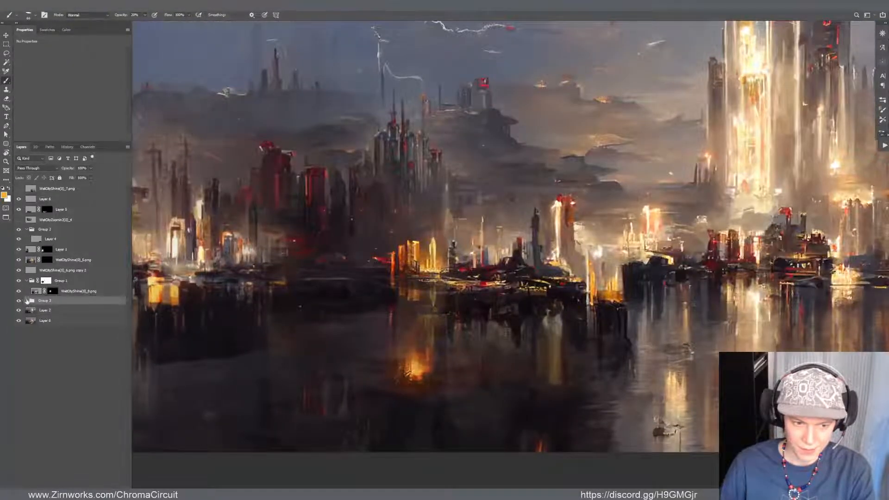
Reduce the saturation of the Color Dodge glow layer and run Hue/Saturation on the Overlay glow layer beneath it
left_click(27, 300)
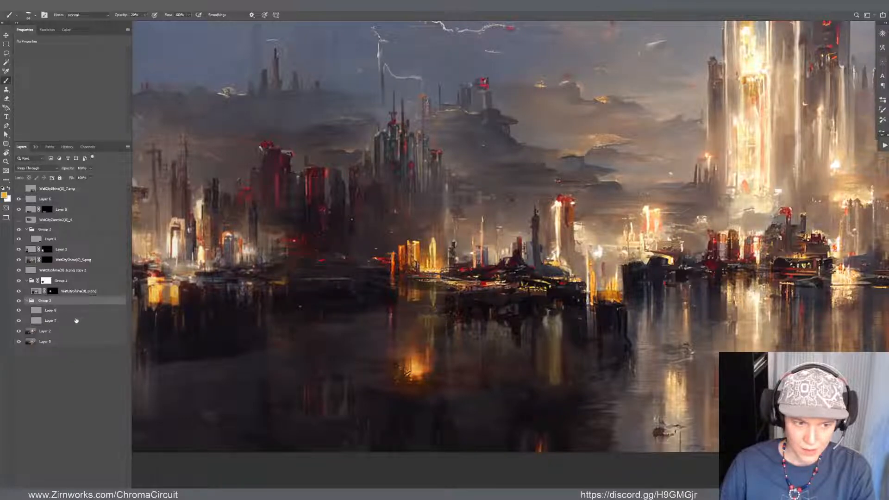
left_click(71, 310)
key("ctrl+u")
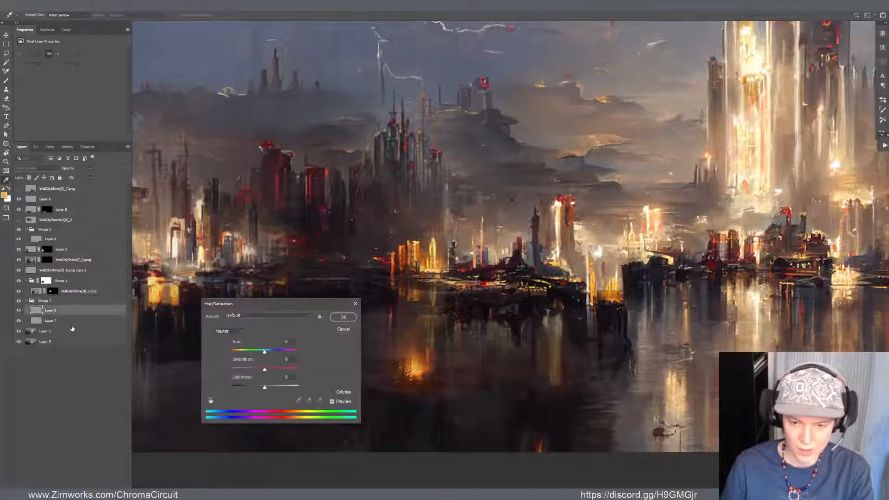
left_click_drag(264, 370, 251, 370)
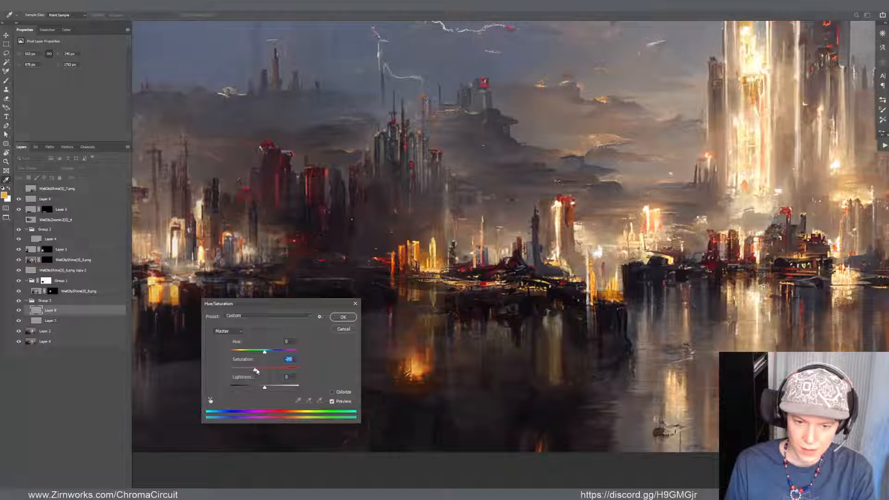
left_click(335, 318)
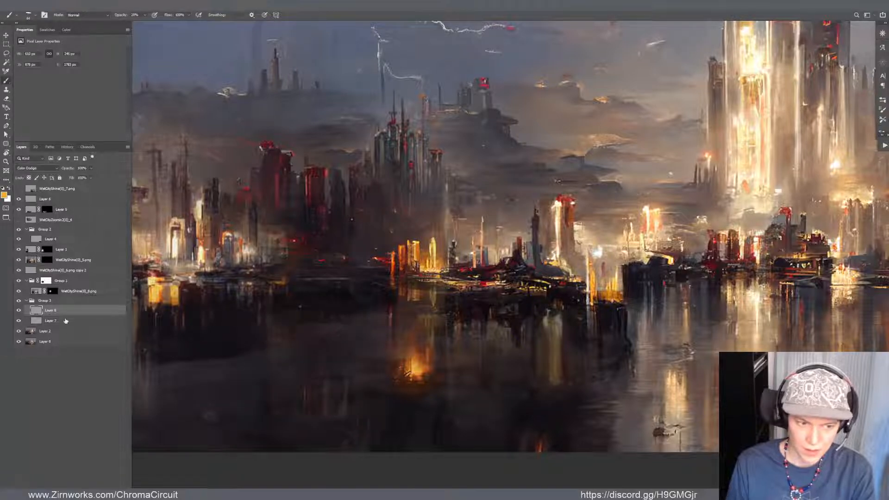
left_click(88, 320)
key("ctrl+u")
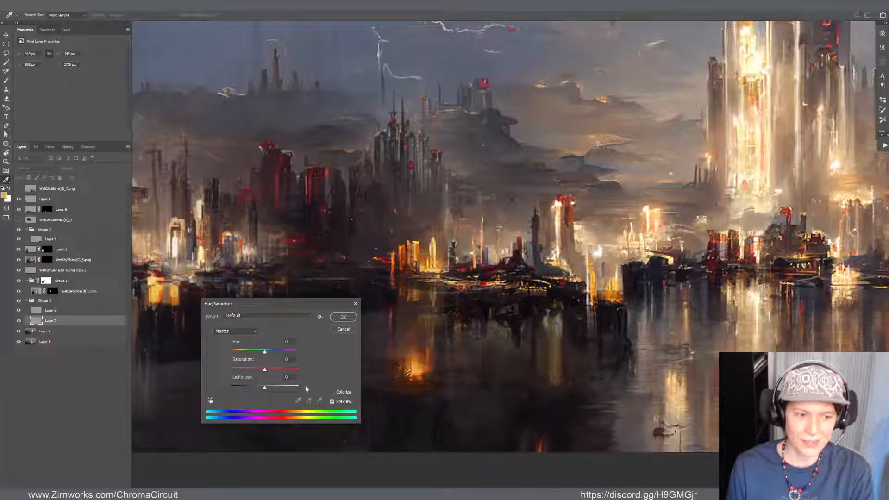
left_click(342, 317)
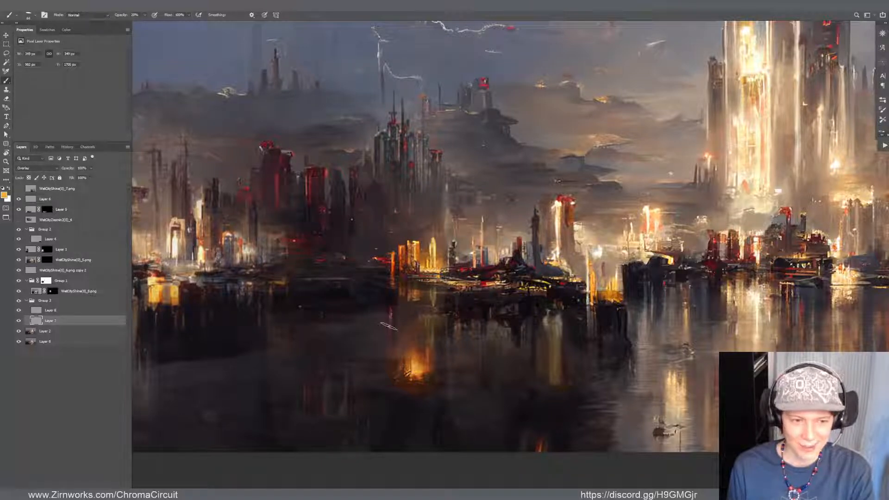
Merge the glow group with Layer 2 into a single layer
left_click(41, 301)
left_click(43, 331, "shift")
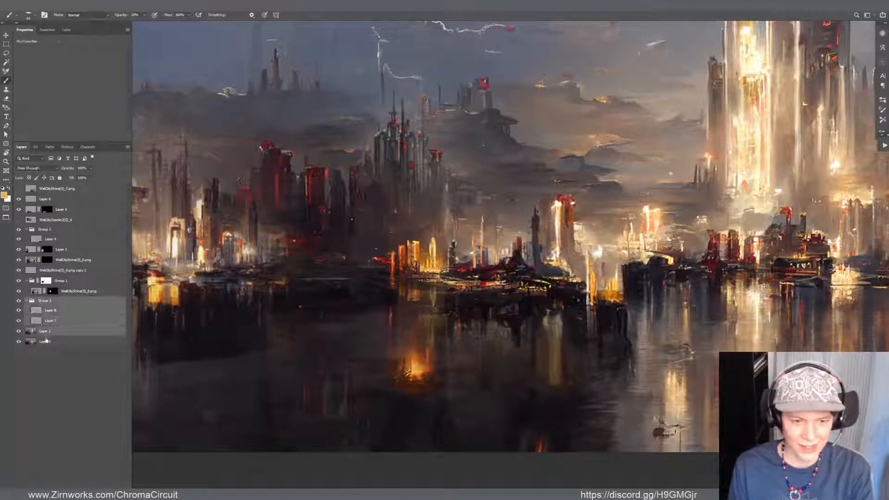
key("ctrl+e")
On a new layer, brush sampled orange beside the water's glow and vertically toward the lit buildings at 20% opacity
left_click(423, 338, "alt")
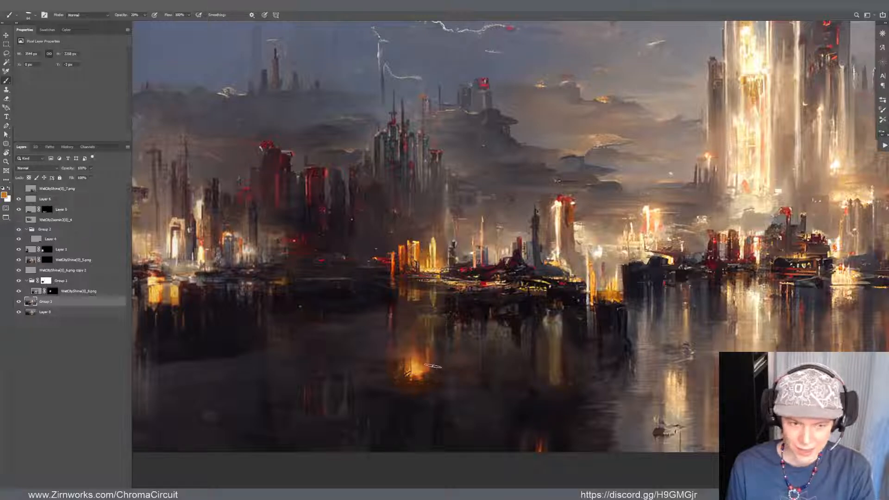
key("ctrl+shift+alt+n")
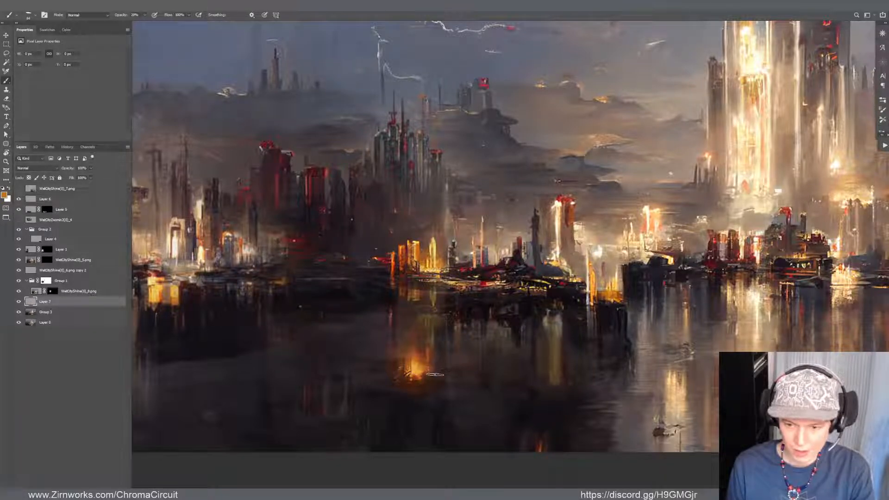
left_click_drag(435, 374, 484, 366)
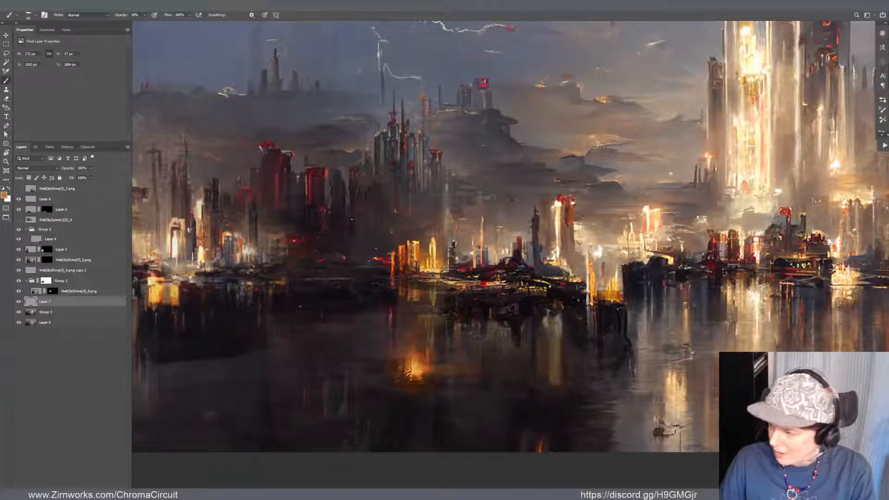
scroll(372, 412, "down", 2)
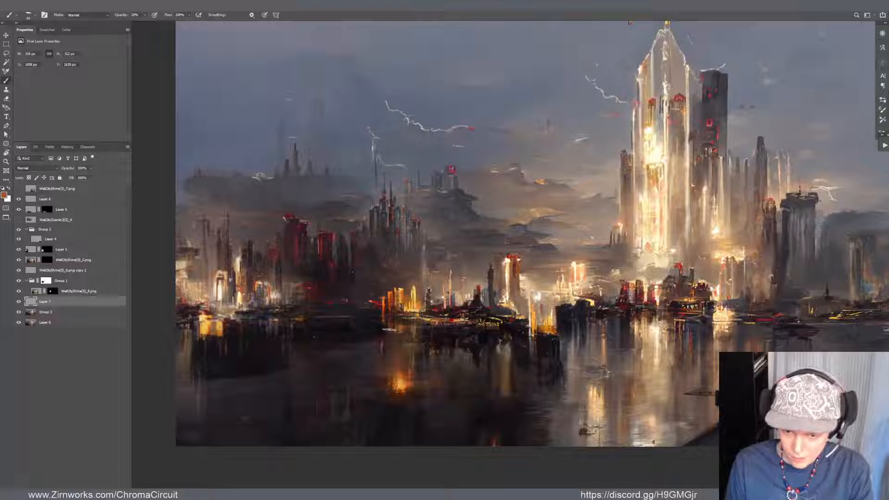
left_click_drag(389, 330, 391, 386)
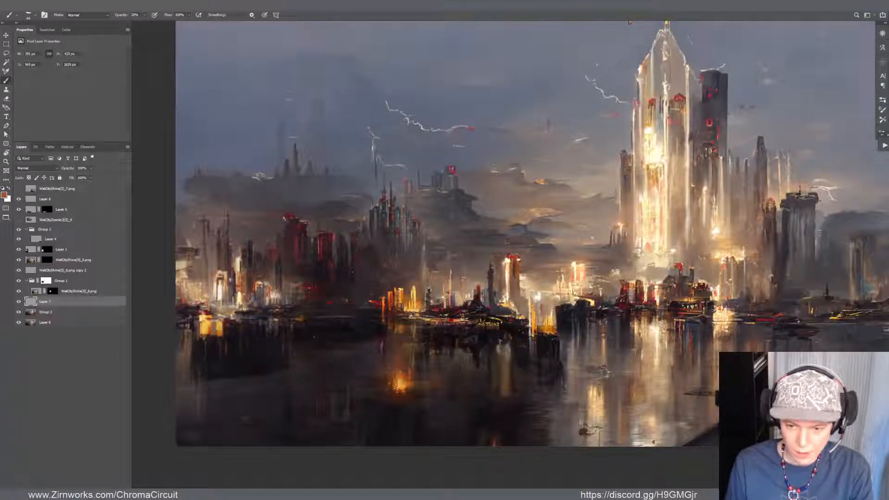
Refine the glow's edges in the water using orange sampled from the lit buildings and a dark water tone
left_click(396, 293, "alt")
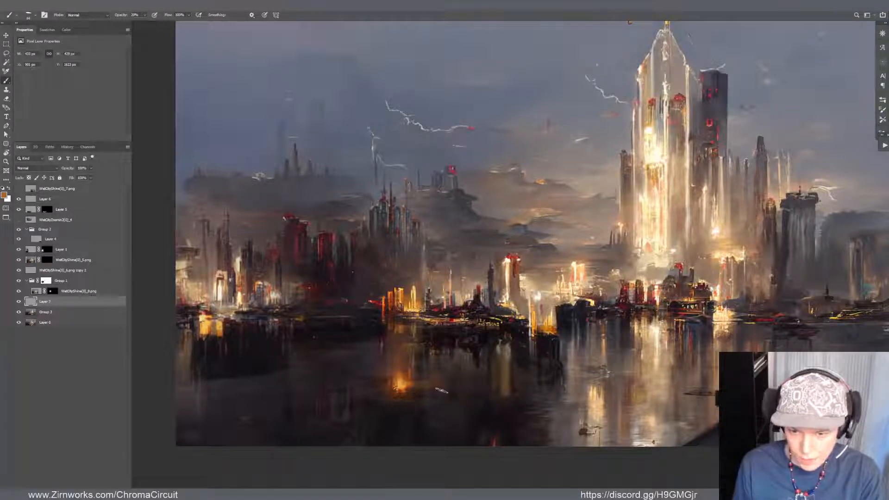
left_click(425, 368, "alt")
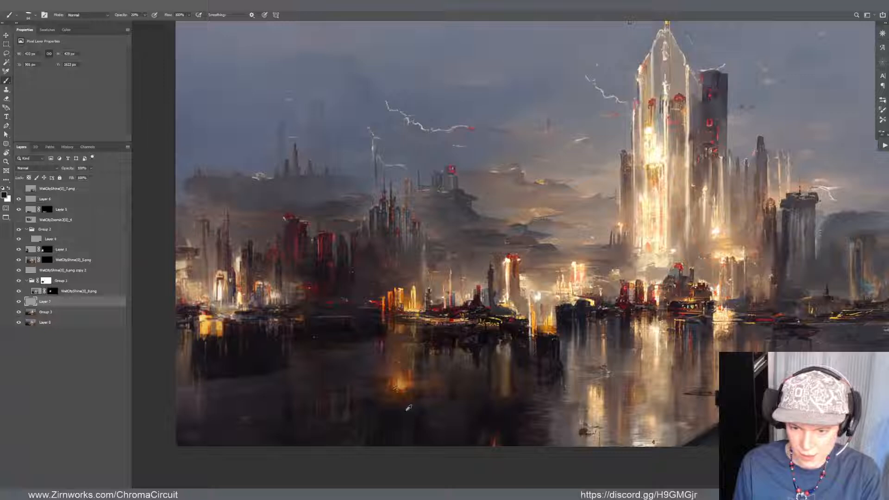
left_click_drag(400, 371, 411, 371)
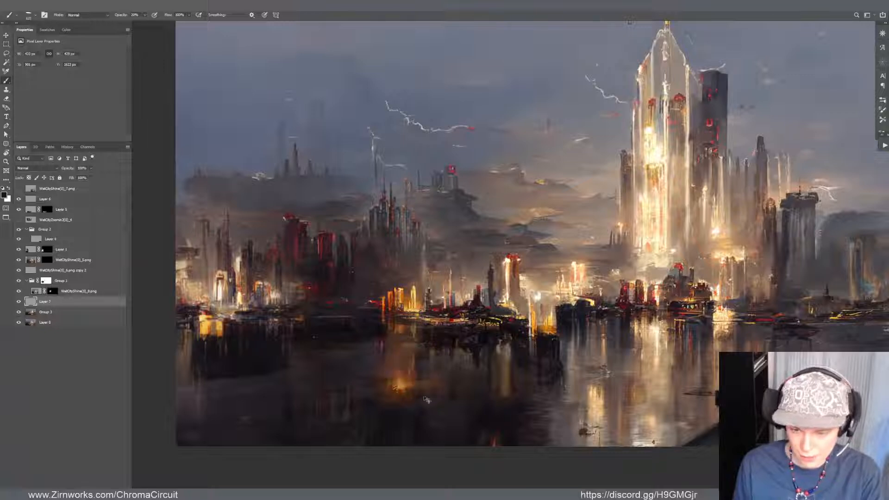
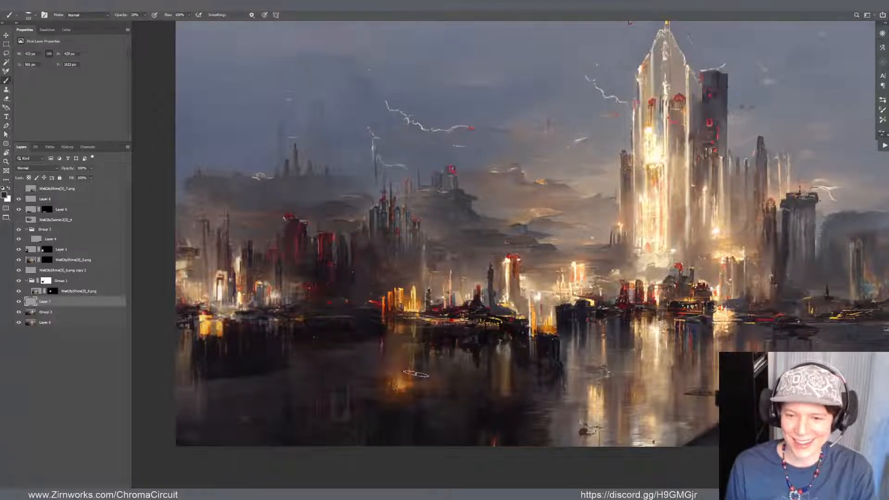
Brush a dark tone over the lower edge of the orange glow in the water at 20% opacity
mouse_move(403, 398)
left_mouse_down()
mouse_move(381, 414)
mouse_move(409, 399)
mouse_move(412, 406)
left_mouse_up()
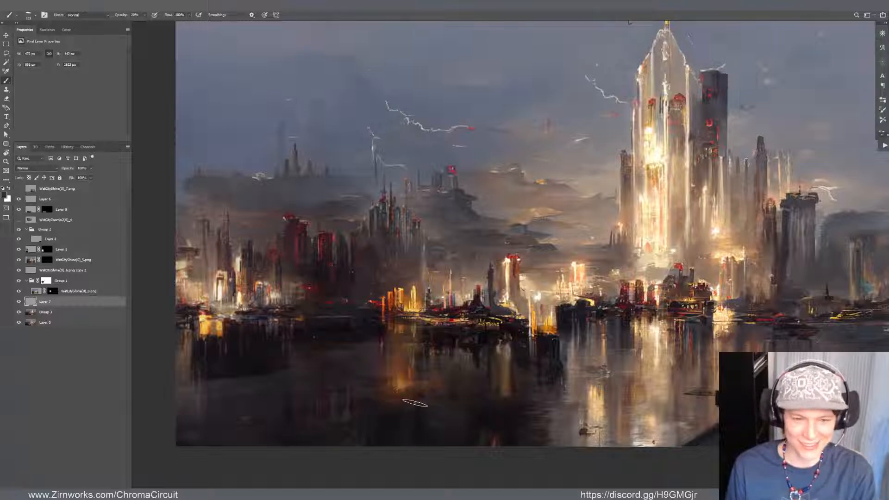
scroll(350, 274, "down", 5)
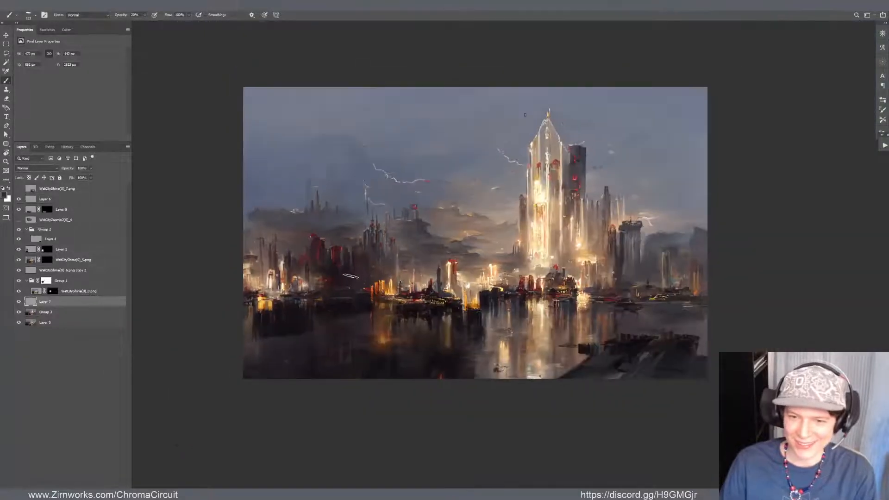
scroll(363, 296, "up", 5)
scroll(364, 341, "up", 2)
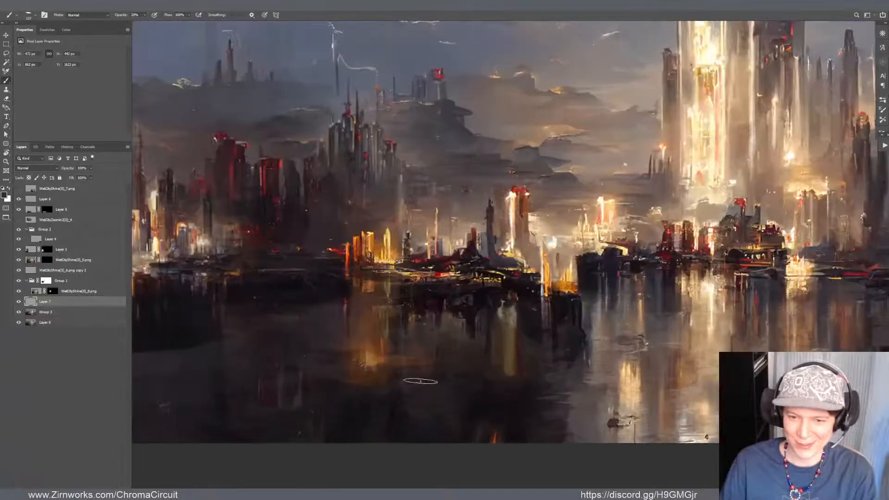
Smudge the water reflections below the yellow-lit towers on the full-canvas painting layer
key("v")
left_click(399, 299)
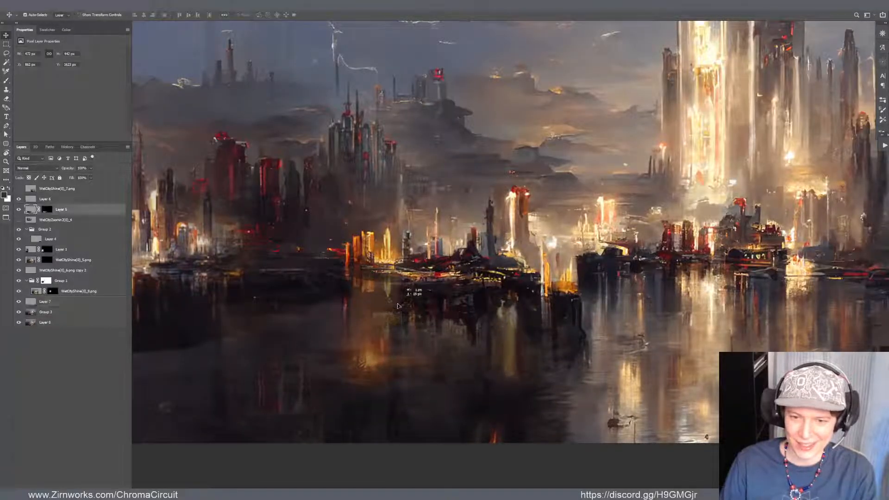
left_click(379, 276)
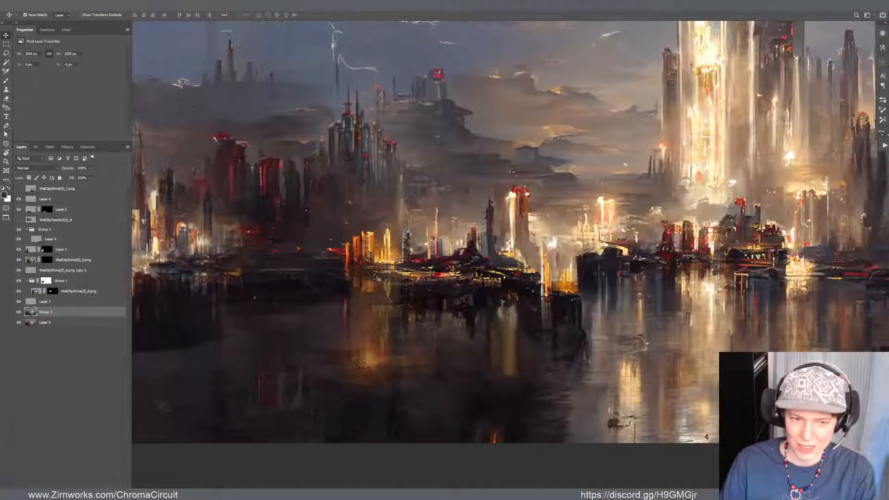
key("r")
scroll(403, 235, "up", 3)
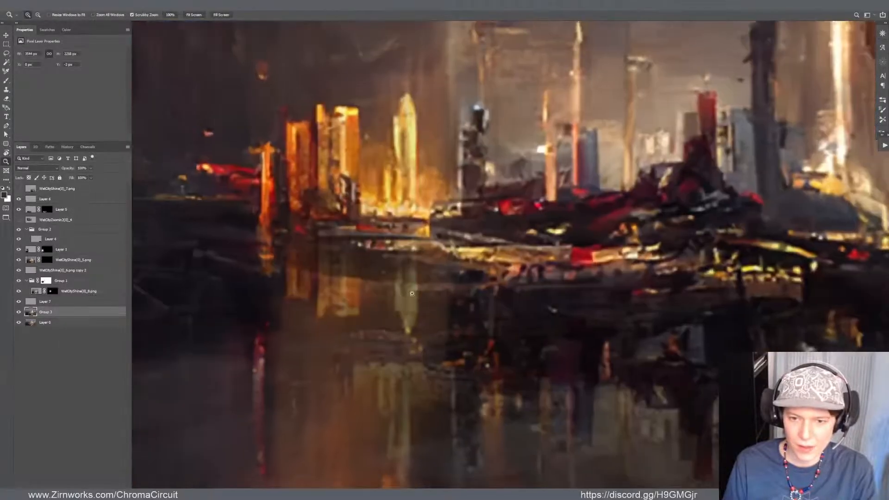
left_click_drag(371, 311, 340, 311)
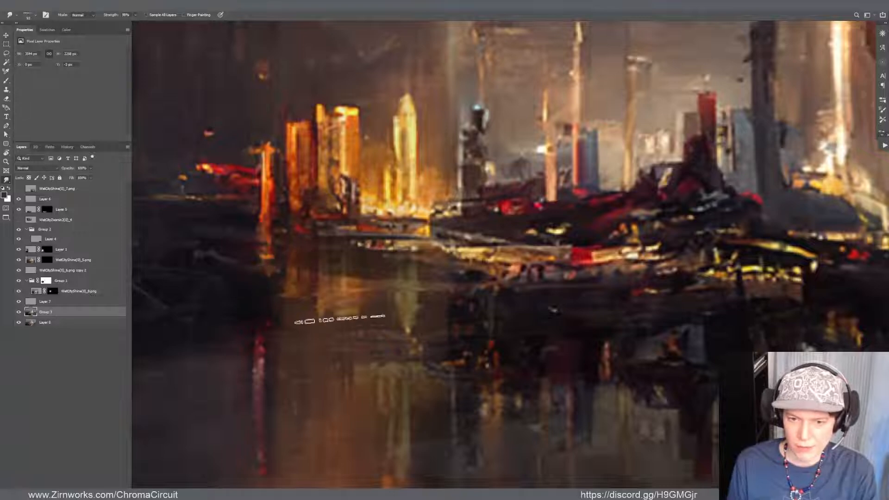
Compare the painting layer hidden and shown, and smudge the dark building reflections below the central shoreline on Layer 5
left_click_drag(568, 340, 373, 268)
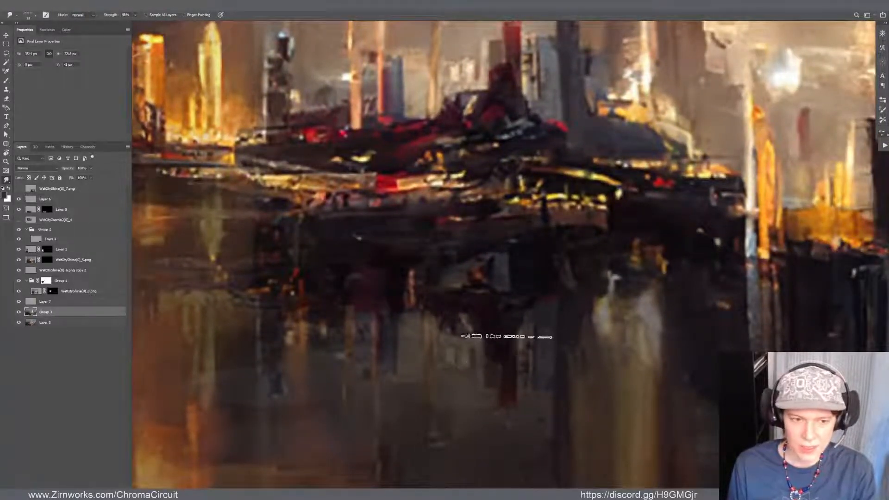
left_click(18, 311)
left_click(18, 312)
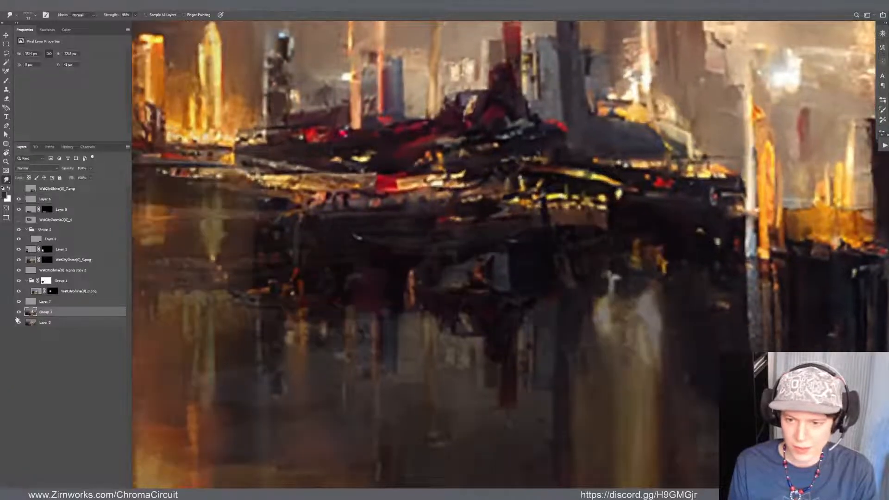
key("v")
left_click(492, 317)
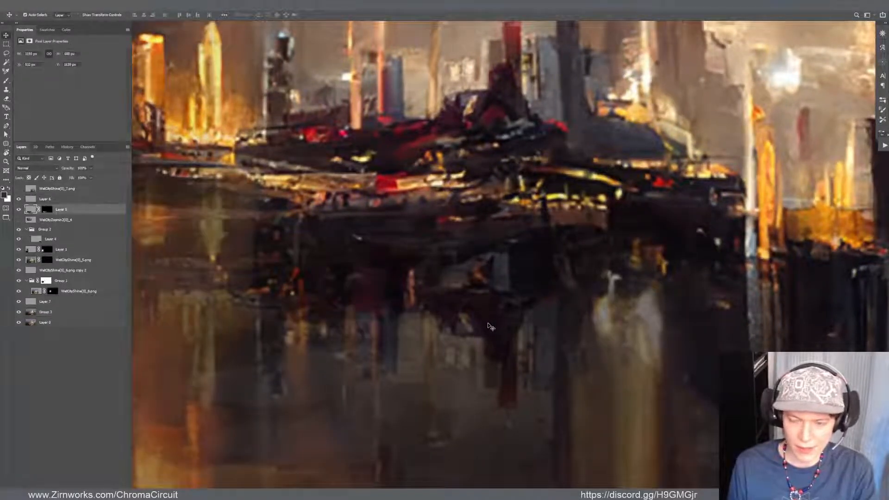
key("r")
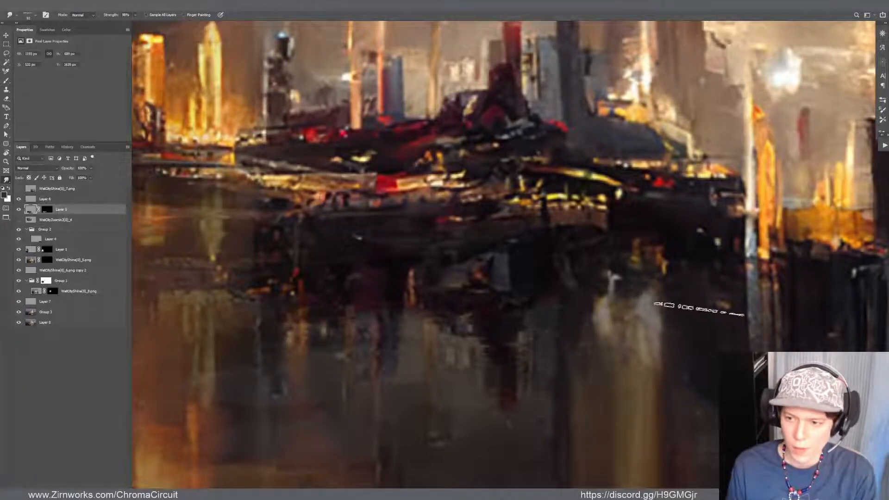
Examine the dark foreground water and its reflections up close and against the whole painting
scroll(578, 329, "down", 2)
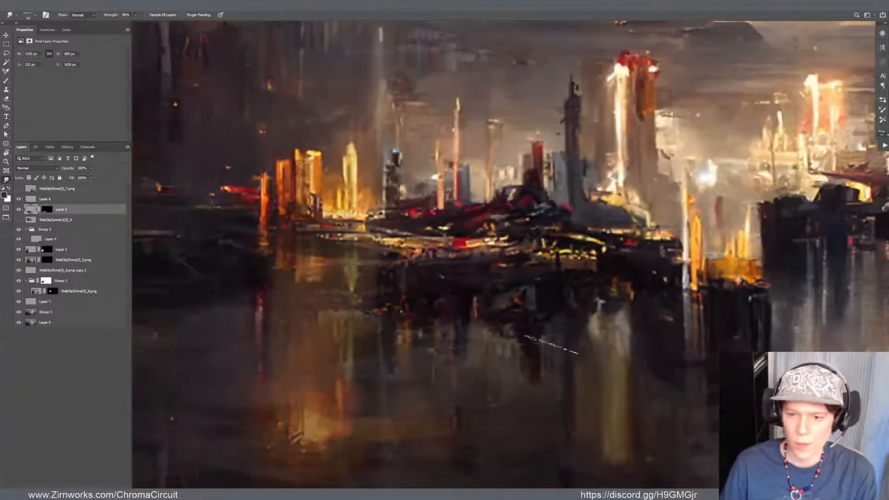
scroll(551, 344, "down", 3)
scroll(223, 305, "up", 3)
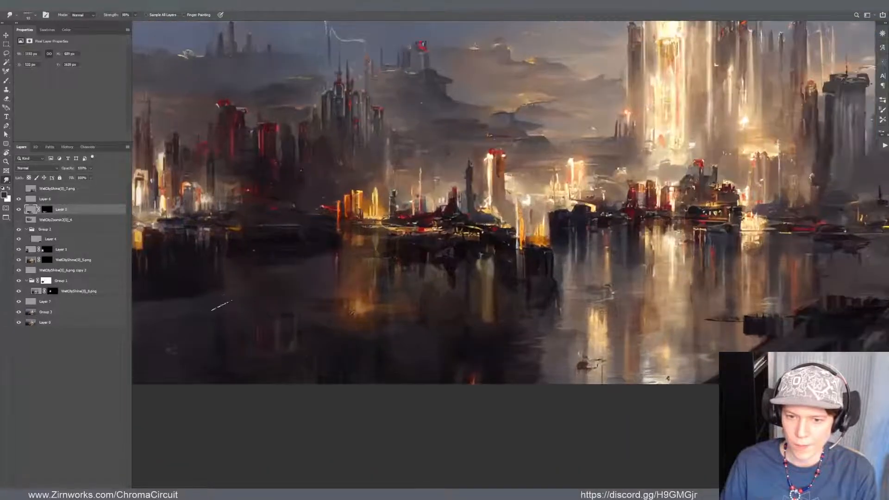
scroll(221, 306, "down", 4)
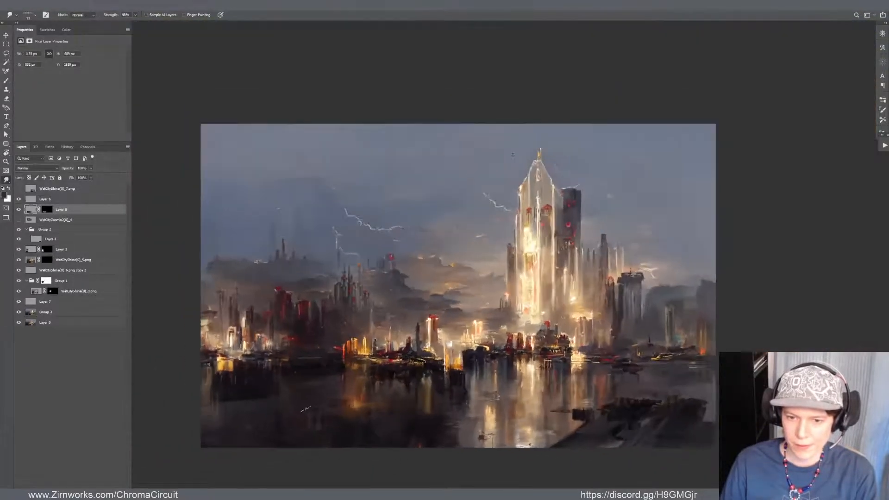
scroll(273, 403, "up", 3)
left_click_drag(272, 403, 262, 432)
scroll(345, 411, "up", 2)
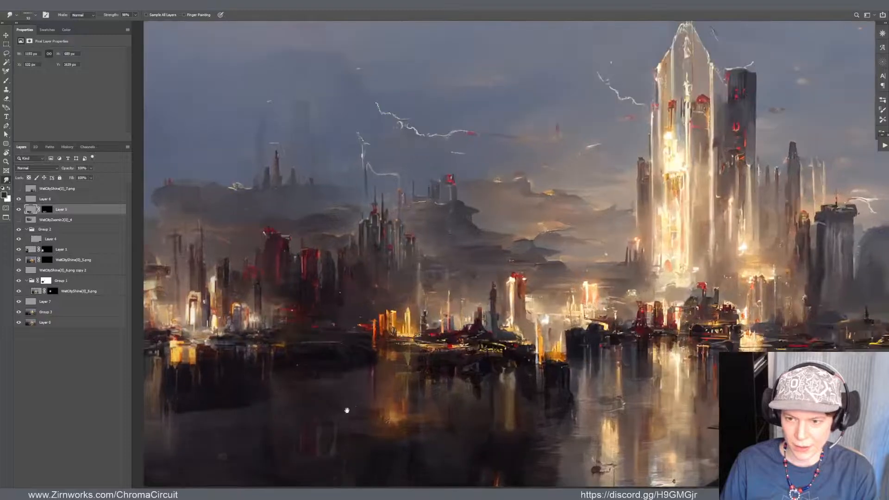
left_click_drag(347, 410, 364, 375)
On a new layer, add a radial gradient of red sampled from the shoreline to the dark water in the painting's lower-left corner
key("g")
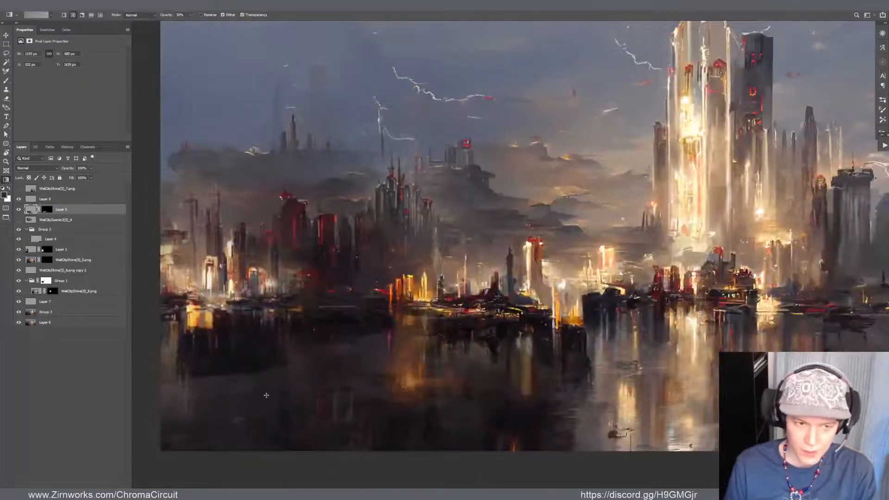
left_click_drag(281, 423, 325, 482)
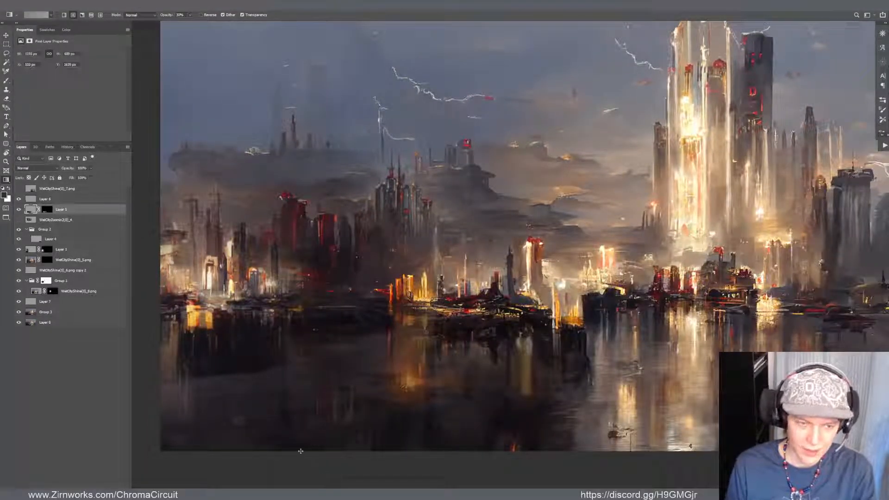
key("ctrl+shift+alt+n")
left_click(387, 290, "alt")
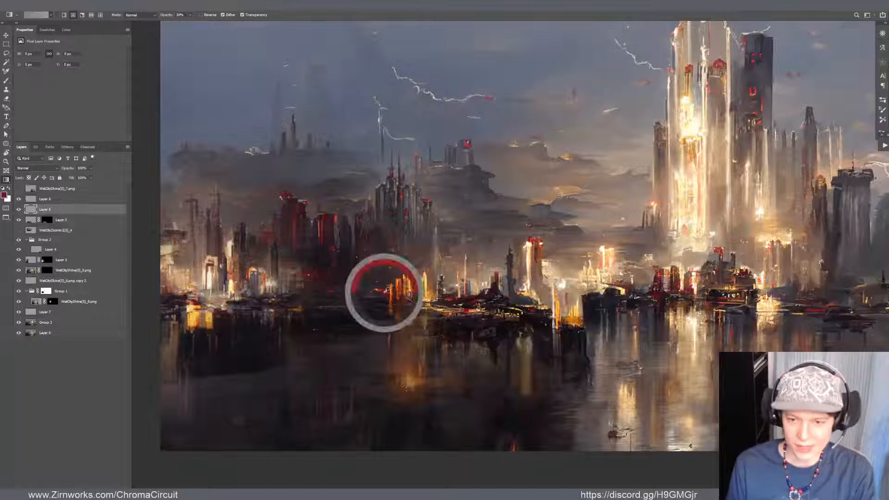
left_click_drag(268, 423, 291, 452)
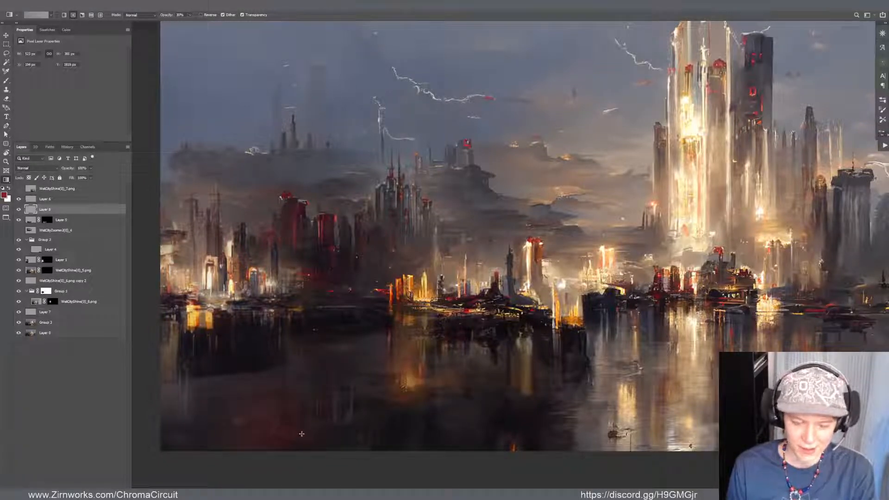
Transform the red glow in the water so it is wider and flatter along the painting's lower edge
key("ctrl+t")
left_click_drag(329, 406, 397, 406)
left_click_drag(268, 360, 268, 387)
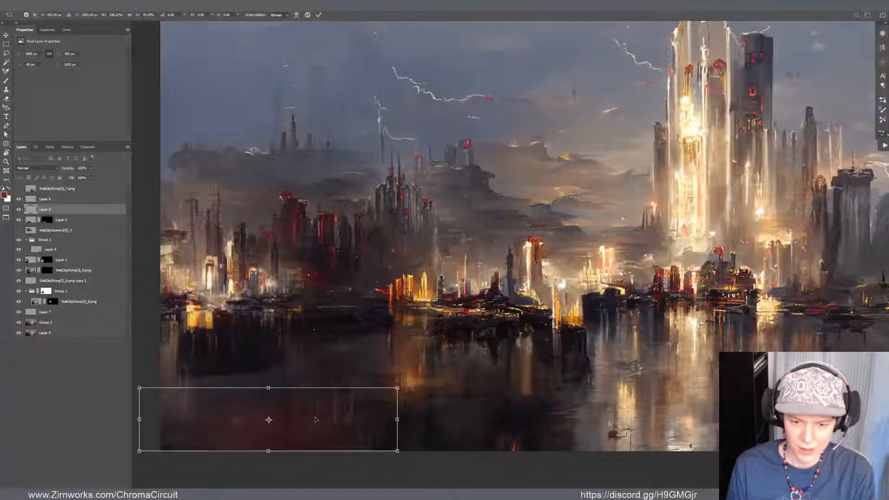
key("Return")
key("v")
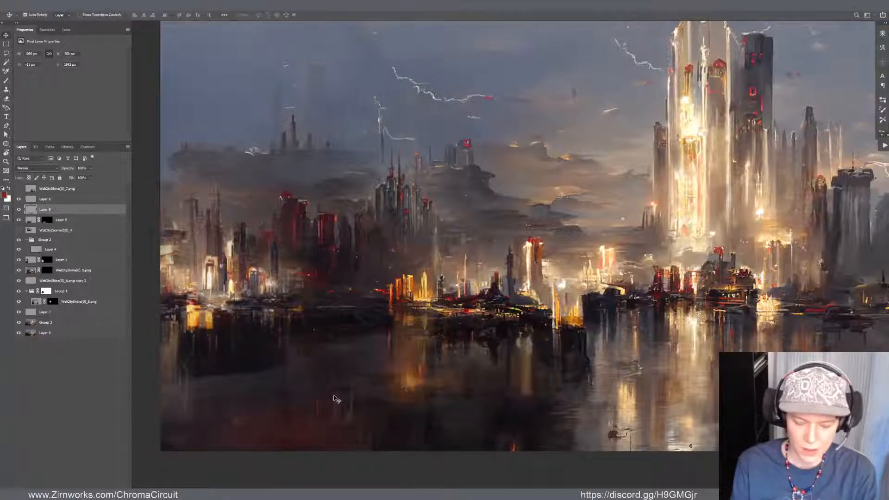
Darken the red glow layer by lowering its lightness with Hue/Saturation
key("ctrl+u")
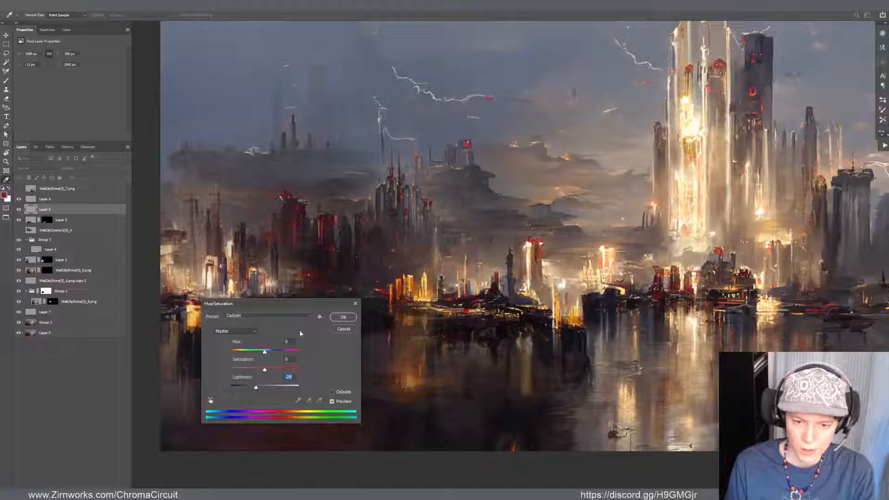
left_click_drag(314, 306, 512, 167)
left_click(535, 180)
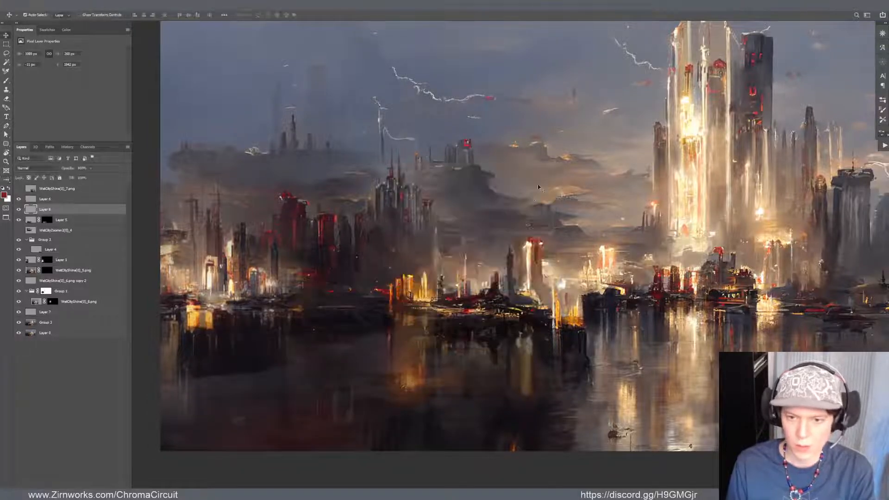
Soften the red glow in the foreground water with the Eraser and Smudge tools
scroll(258, 323, "down", 5)
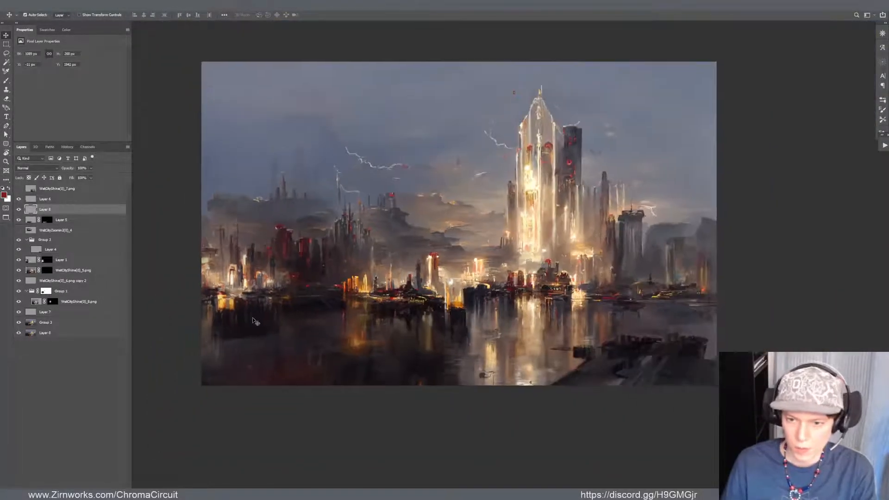
scroll(356, 310, "up", 5)
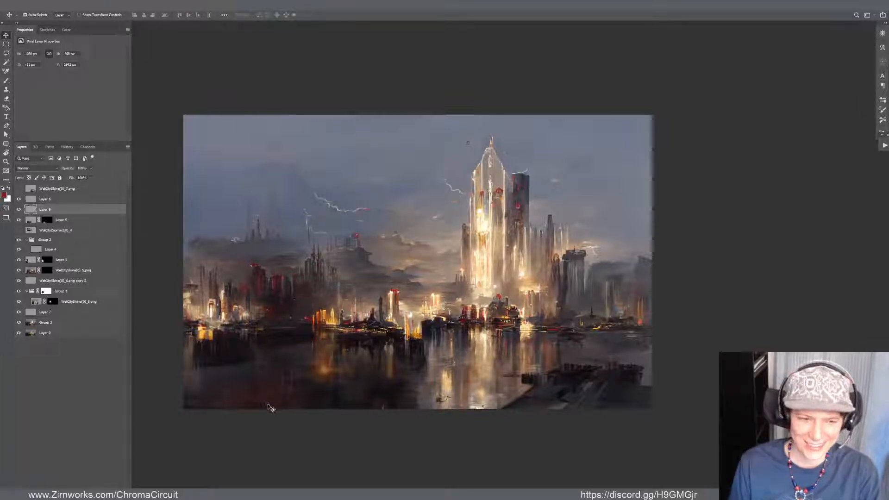
key("b")
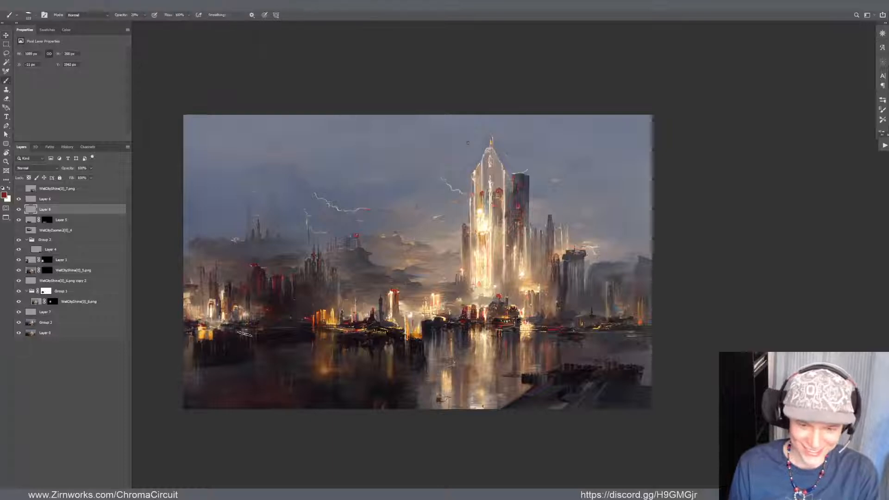
key("e")
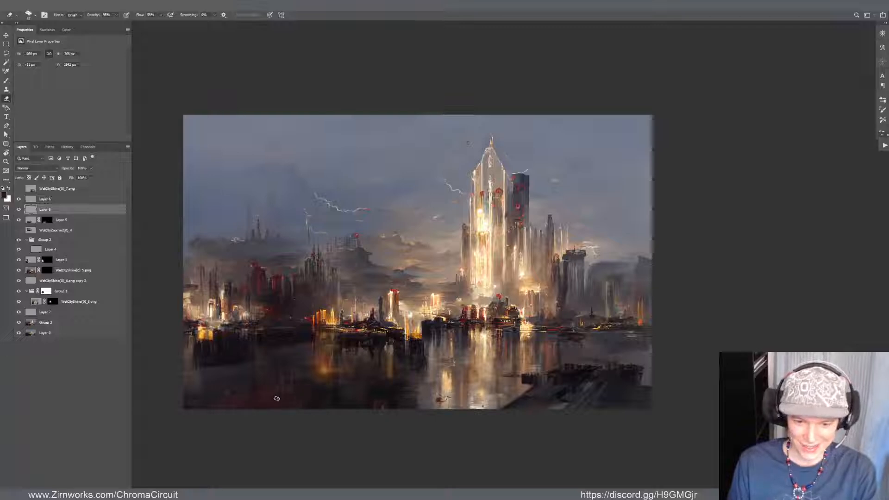
key("r")
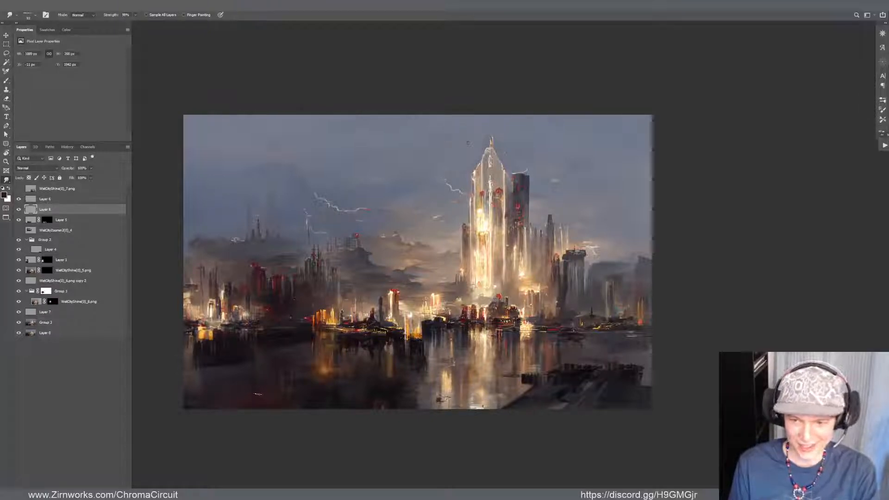
mouse_move(291, 346)
left_mouse_down()
mouse_move(270, 375)
mouse_move(277, 416)
mouse_move(265, 396)
left_mouse_up()
Create a new layer above the full-canvas painting and try brushing sampled tones into the sky above the lightning at 20% opacity
key("v")
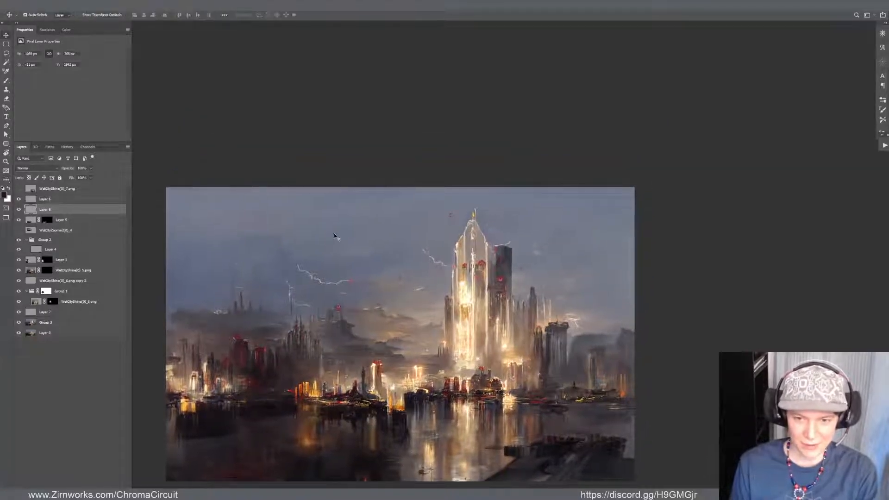
left_click(347, 244)
key("b")
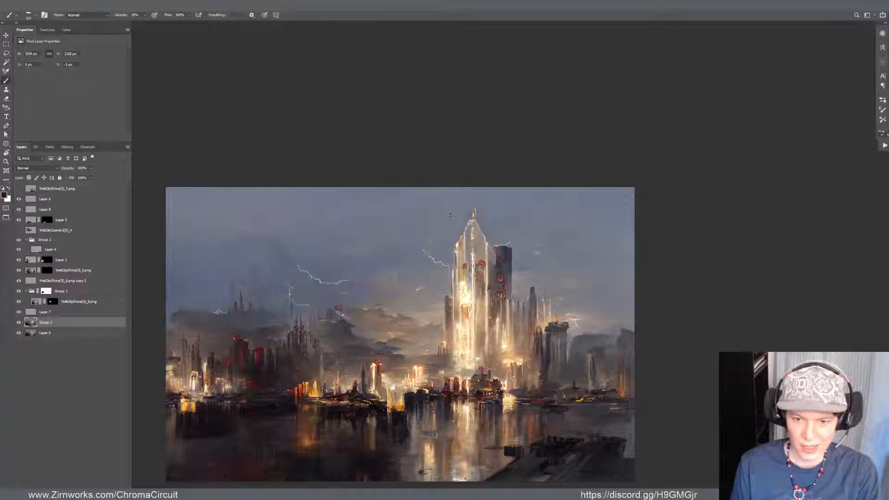
left_click_drag(318, 258, 347, 256)
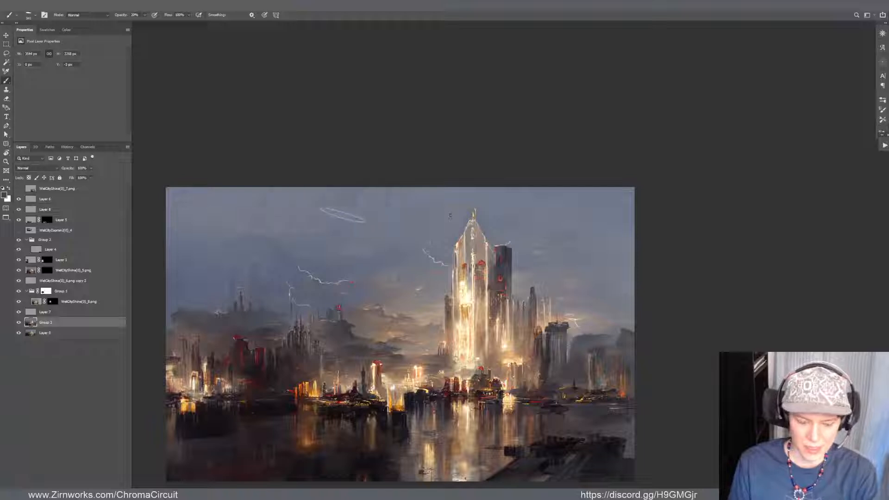
key("ctrl+shift+alt+n")
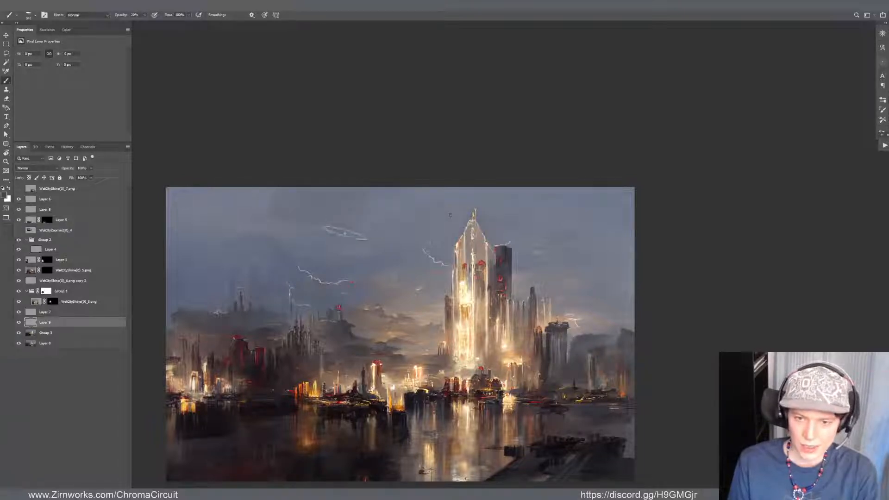
left_click(353, 233, "alt")
left_click_drag(309, 198, 361, 240)
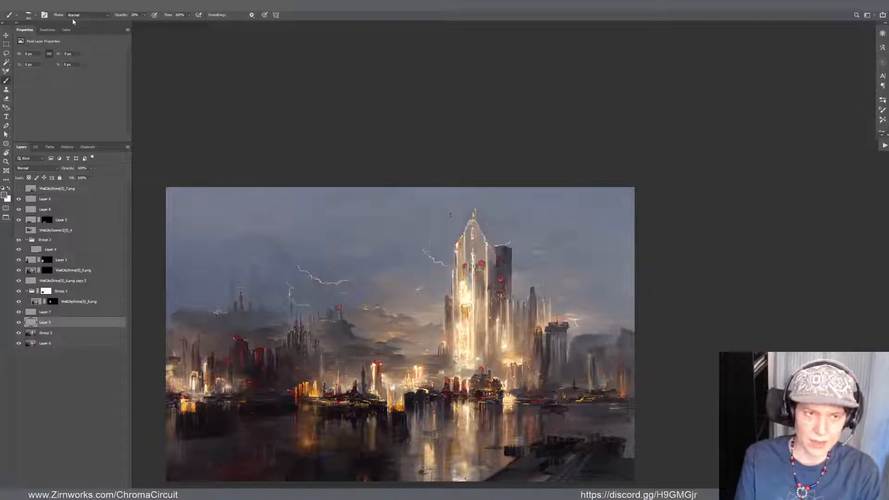
Pick a darker blue and sample a dark grey cloud tone, brushing soft clouds into the upper-left sky on the new layer
left_click(67, 30)
left_click(63, 111)
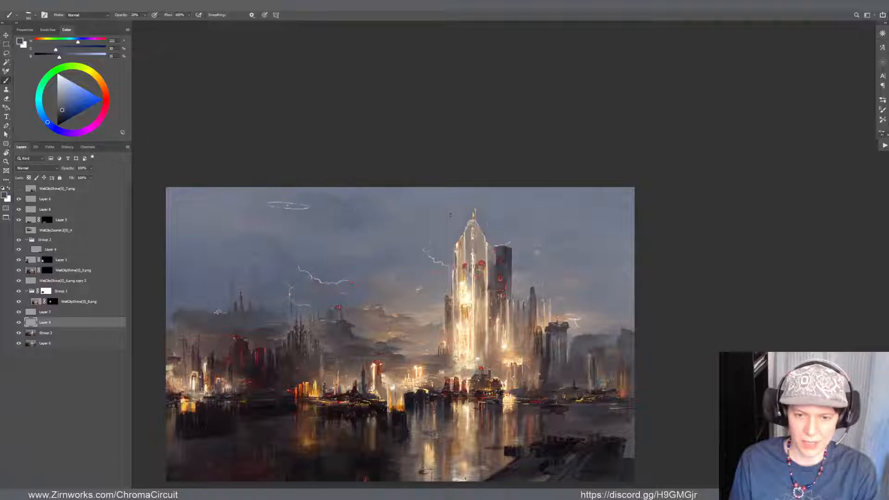
left_click(336, 333, "alt")
left_click_drag(298, 254, 316, 253)
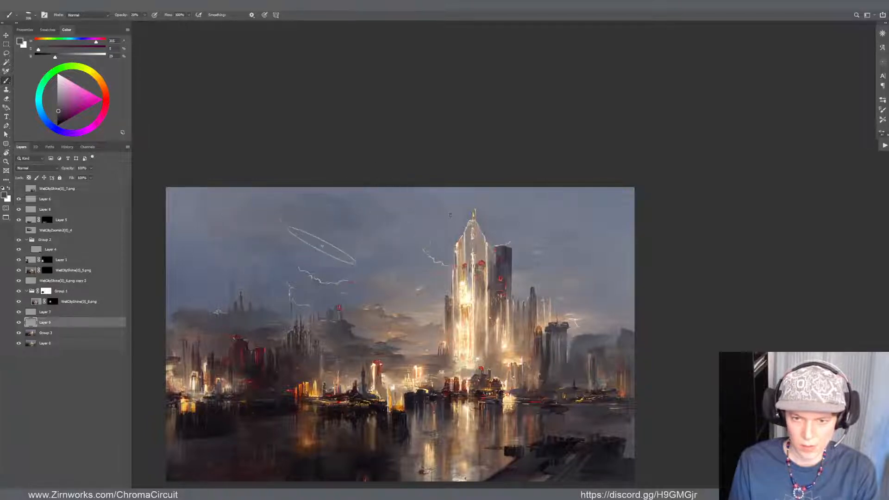
Soften the newly painted dark clouds in the upper-left sky with the Eraser and Smudge tools
key("e")
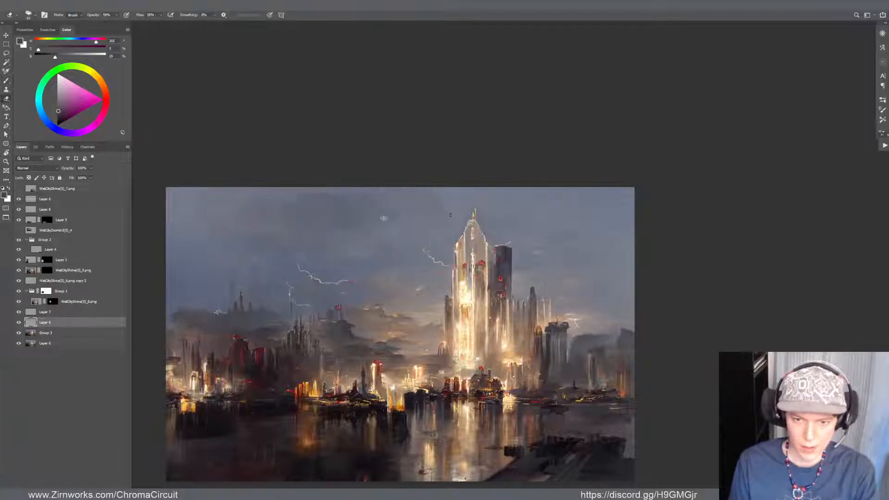
mouse_move(382, 216)
left_mouse_down()
mouse_move(395, 218)
mouse_move(388, 222)
left_mouse_up()
key("r")
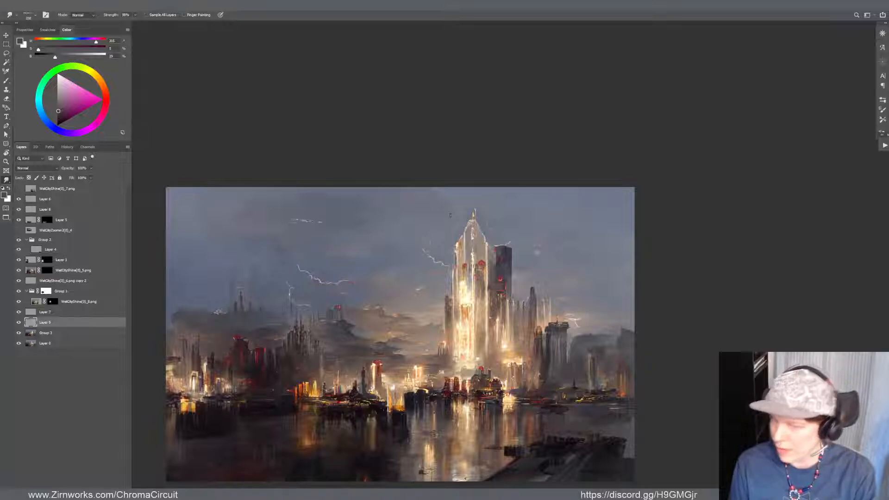
key("e")
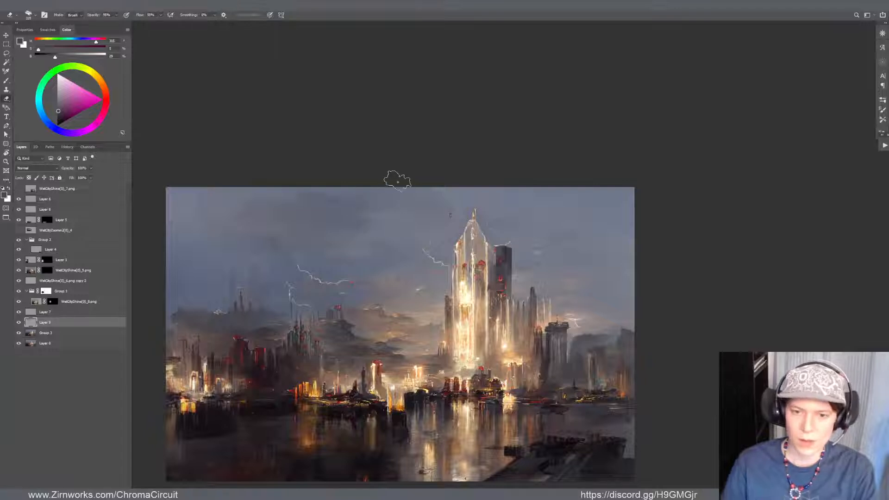
scroll(397, 181, "down", 5)
scroll(290, 131, "up", 3)
scroll(412, 284, "up", 1)
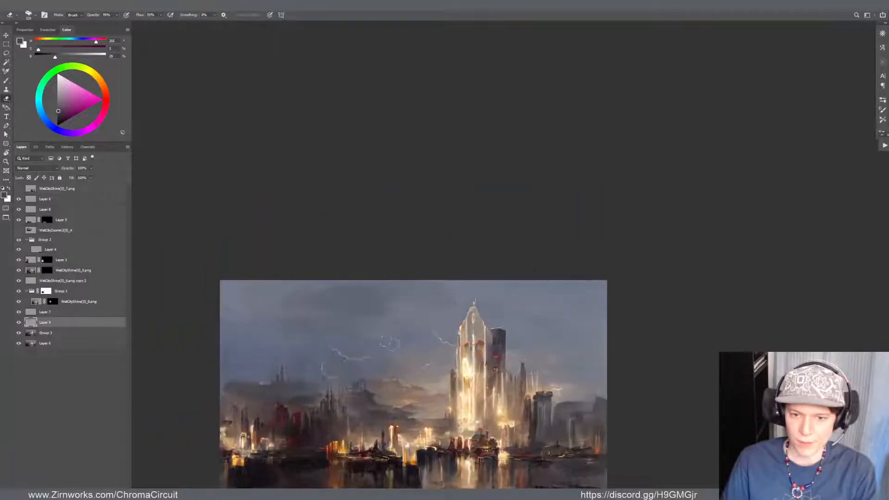
Increase the saturation of the painted cloud layer with Hue/Saturation
key("c")
left_click_drag(363, 292, 322, 180)
key("v")
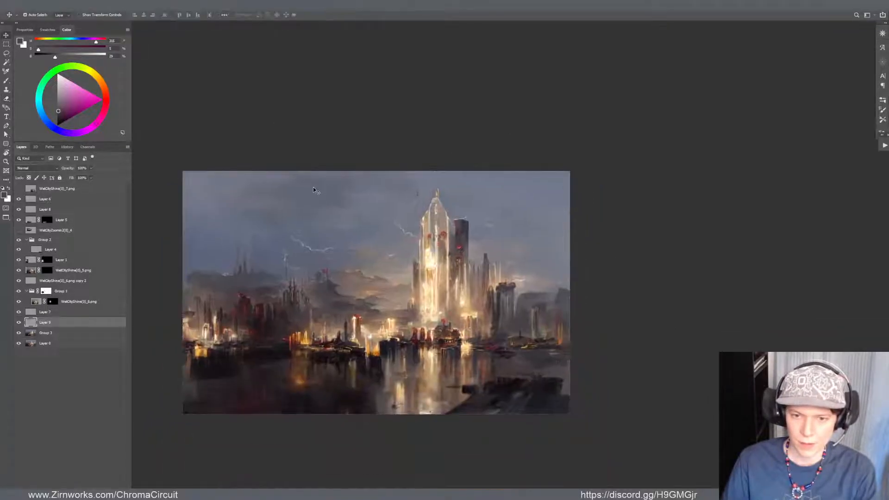
key("ctrl+u")
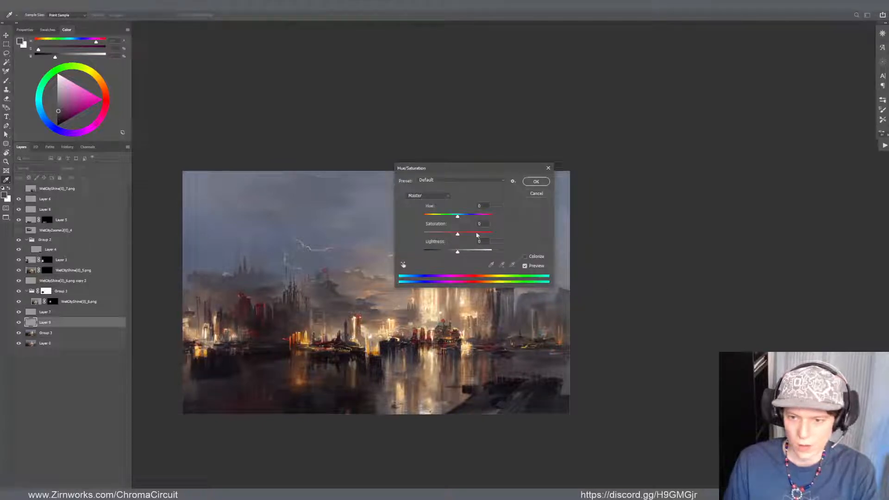
left_click_drag(476, 235, 486, 235)
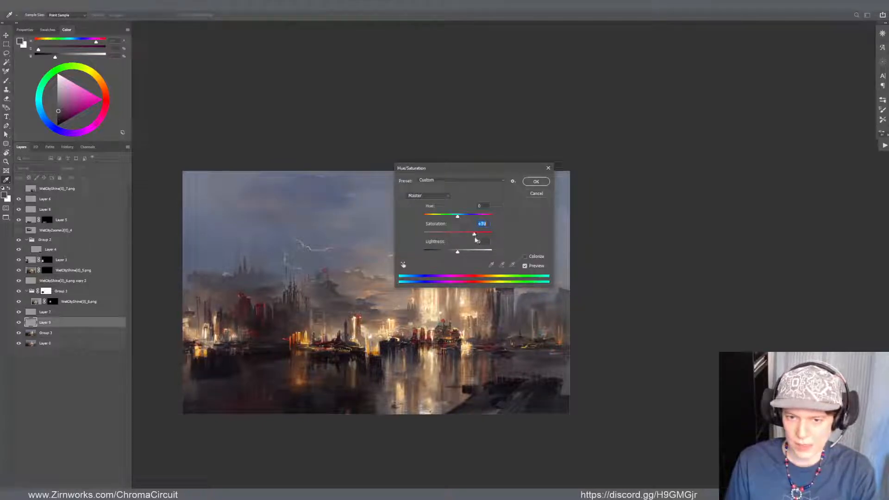
left_click(532, 183)
Sample a dark purple-grey from the clouds above the skyline and brush it into the upper-left sky at 20% opacity
left_click_drag(505, 220, 532, 212)
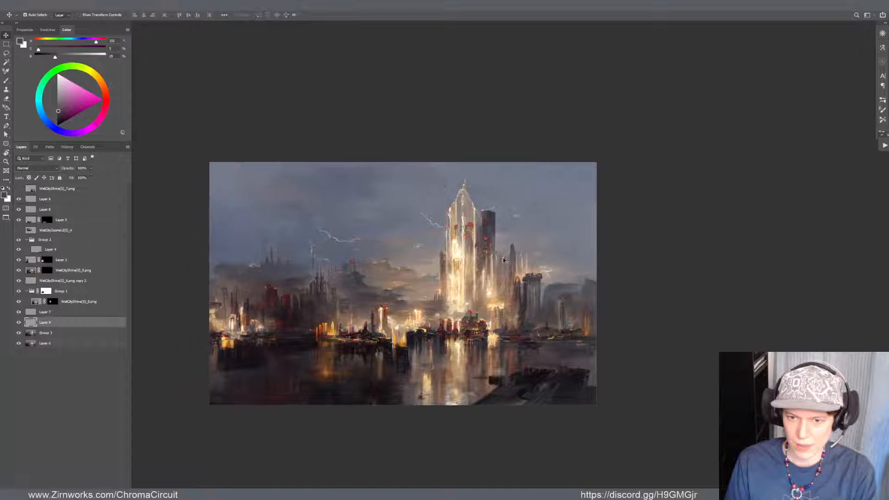
left_click_drag(477, 275, 519, 260)
left_click_drag(519, 260, 662, 288)
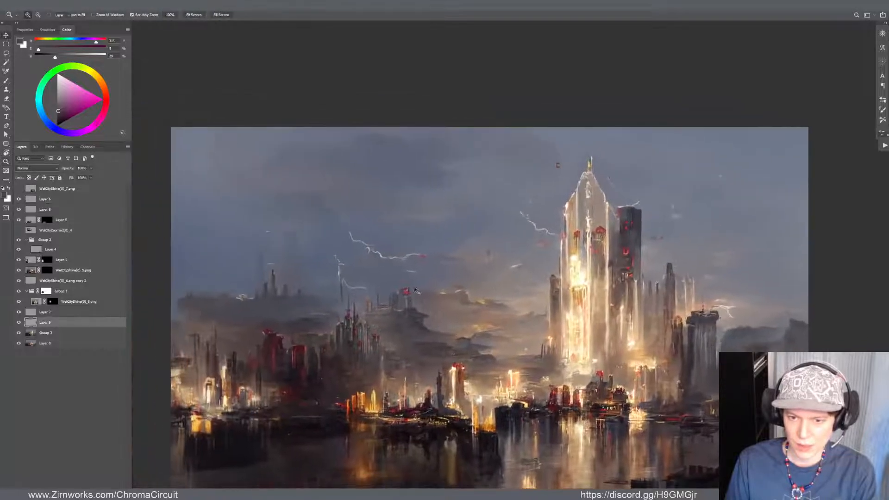
left_click(405, 306, "alt")
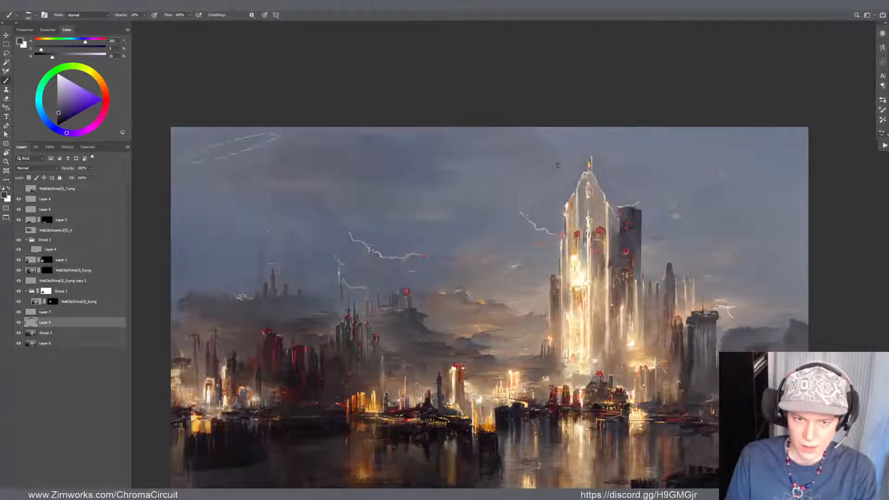
Smudge the brushed clouds along the upper edge of the sky, from the left corner towards the tall tower
key("r")
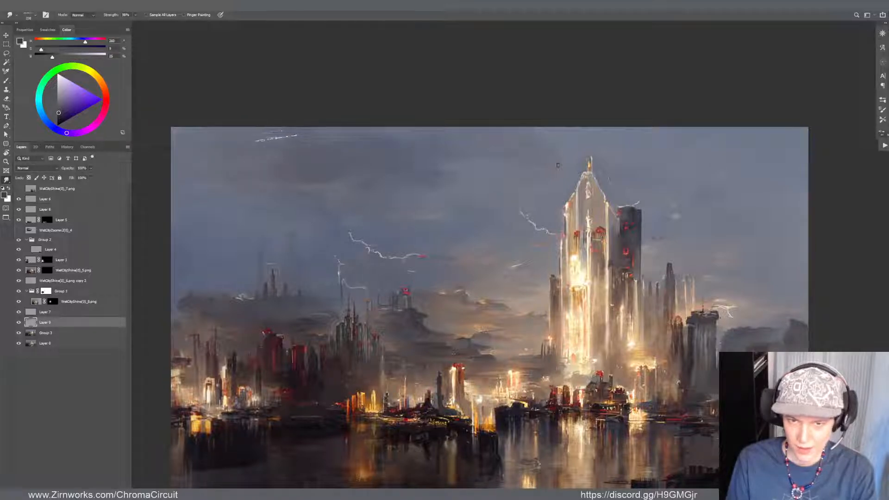
key("v")
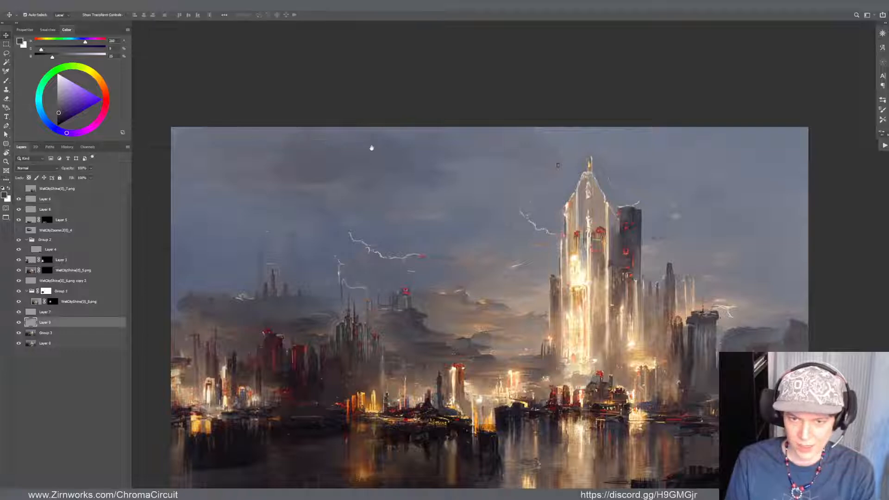
left_click_drag(380, 158, 352, 145)
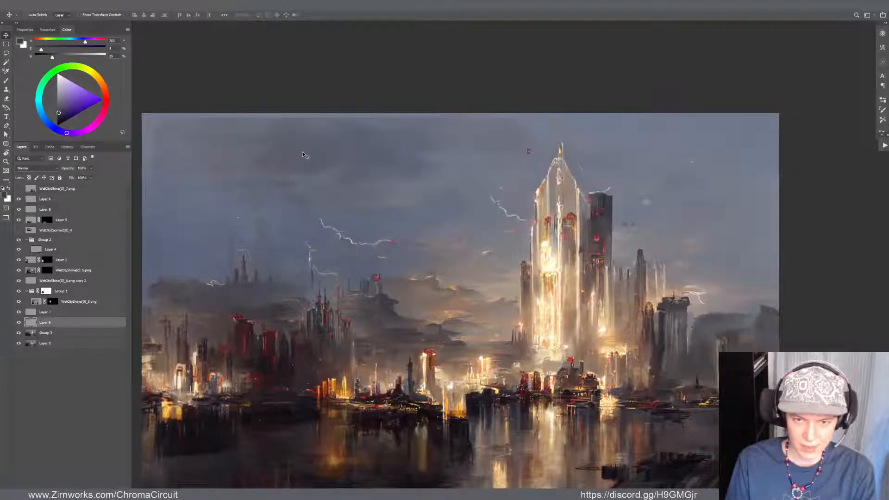
key("r")
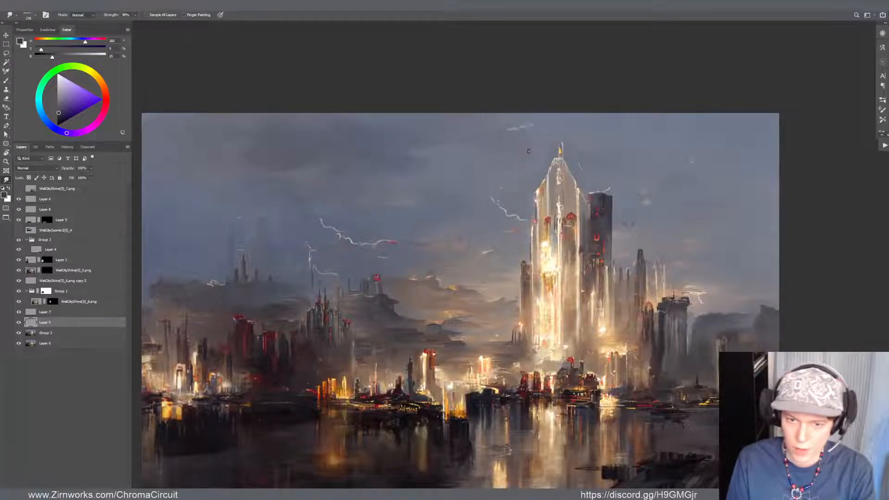
left_click_drag(518, 194, 499, 217)
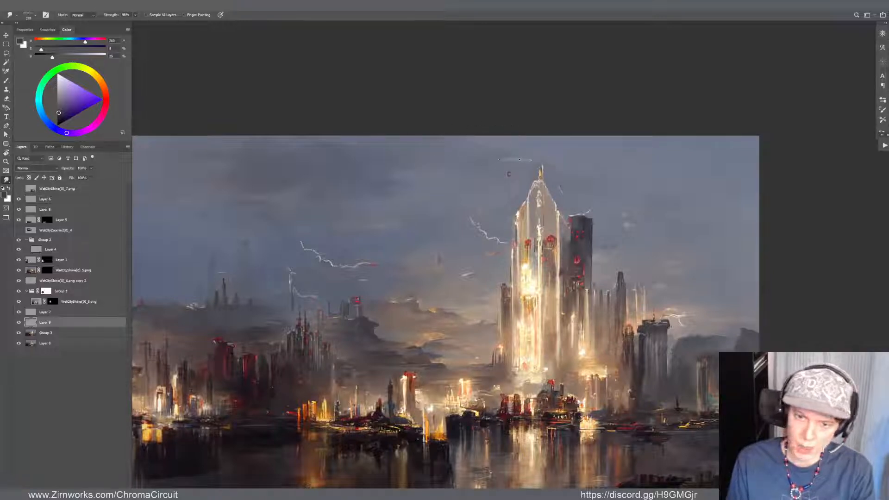
scroll(620, 138, "up", 1)
scroll(482, 94, "down", 11)
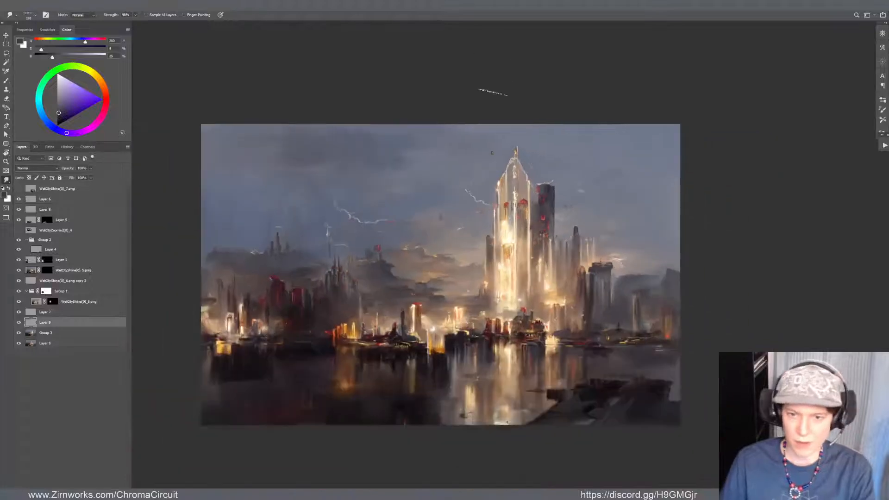
scroll(326, 97, "up", 9)
scroll(306, 180, "down", 3)
scroll(307, 178, "up", 2)
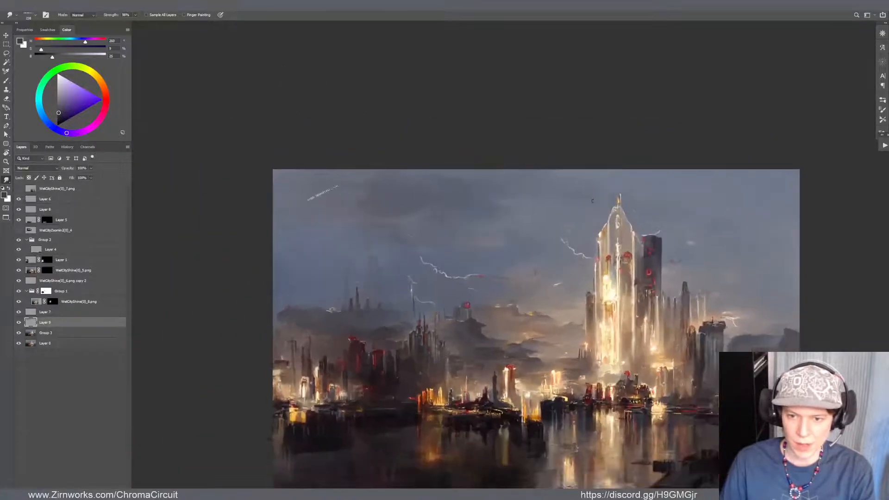
Sample a dark grey cloud tone, brush it into the sky's upper-left corner, and smudge the strokes into streaky clouds
key("b")
left_click(481, 321, "alt")
left_click(479, 321, "alt")
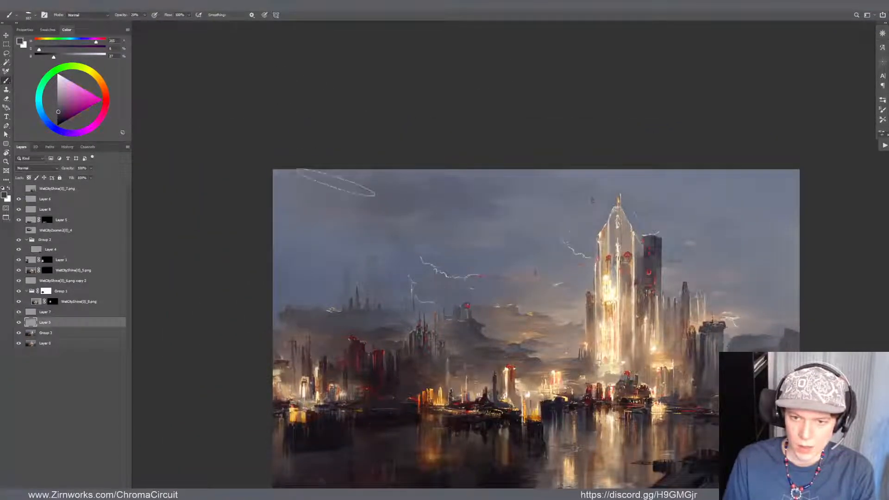
mouse_move(336, 182)
left_mouse_down()
mouse_move(349, 199)
mouse_move(325, 197)
mouse_move(341, 186)
mouse_move(298, 194)
mouse_move(326, 189)
mouse_move(317, 193)
mouse_move(336, 205)
mouse_move(403, 151)
mouse_move(351, 179)
left_mouse_up()
key("r")
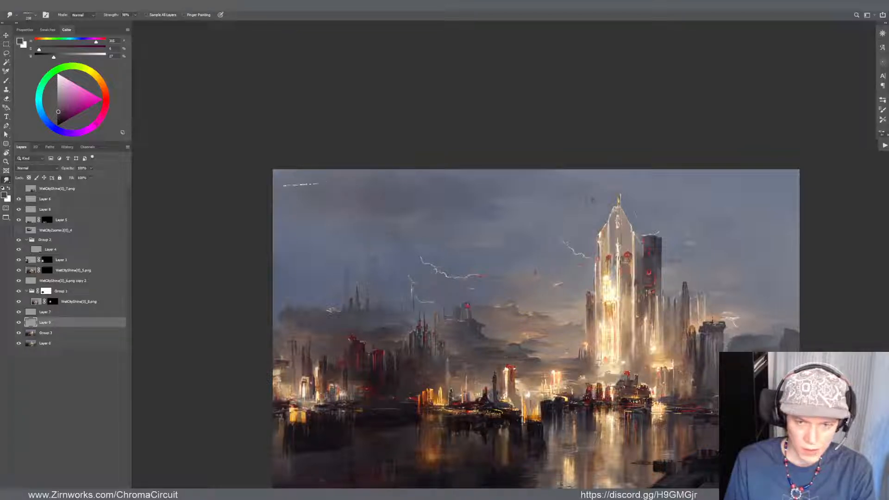
left_click_drag(371, 198, 349, 207)
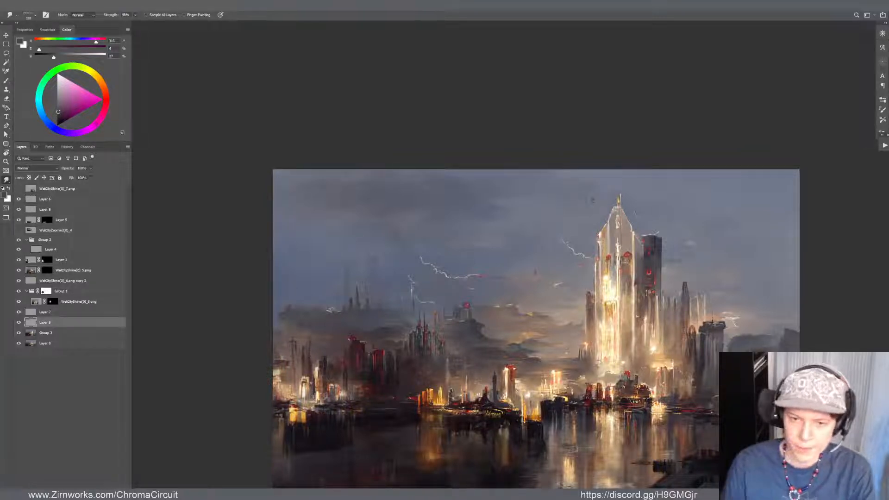
left_click_drag(382, 189, 414, 175)
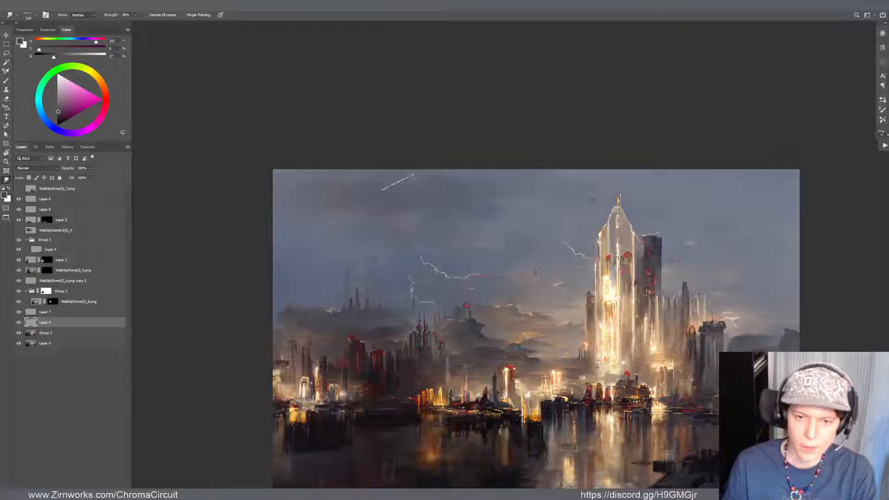
Sample blue-grey sky tones, brush them beneath the dark upper-left clouds, and smudge them into the sky
key("b")
left_click(342, 211, "alt")
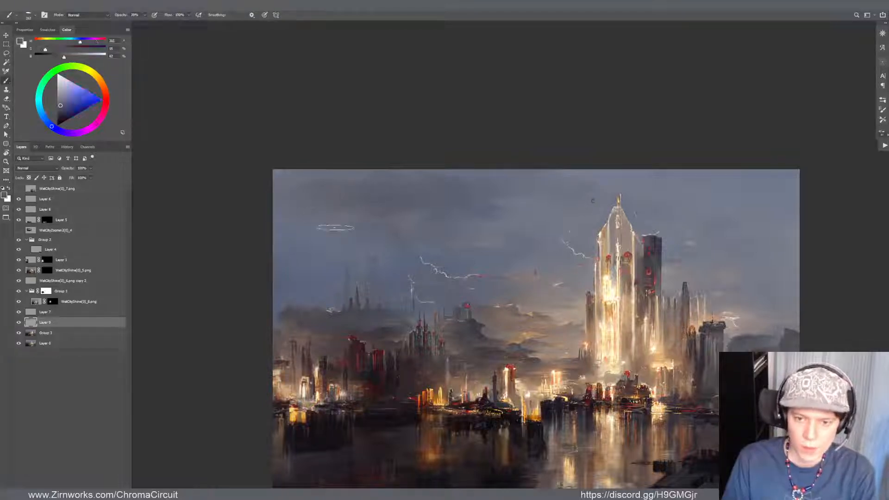
key("v")
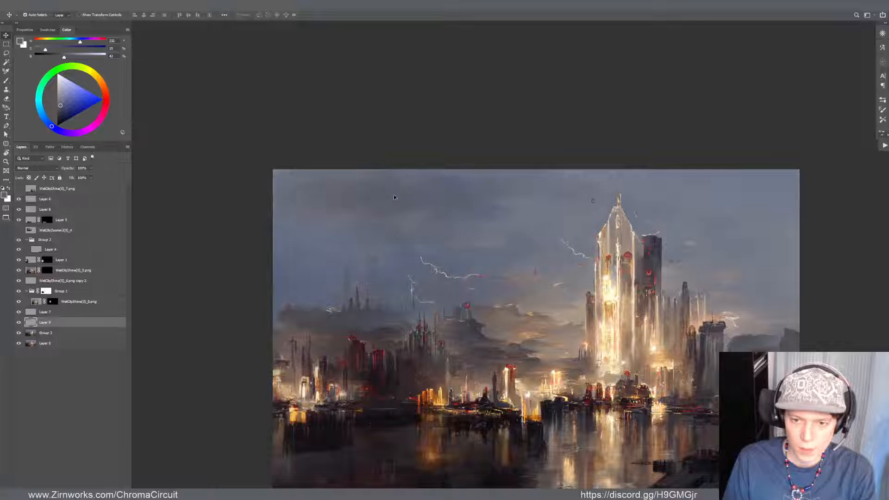
key("b")
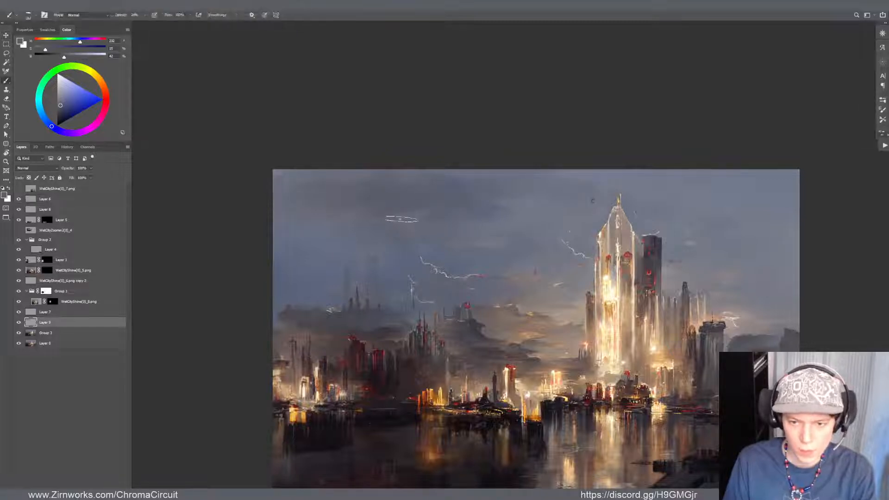
left_click(386, 227, "alt")
mouse_move(349, 222)
left_mouse_down()
mouse_move(370, 193)
mouse_move(344, 202)
mouse_move(357, 207)
mouse_move(353, 218)
mouse_move(358, 207)
mouse_move(330, 196)
left_mouse_up()
key("r")
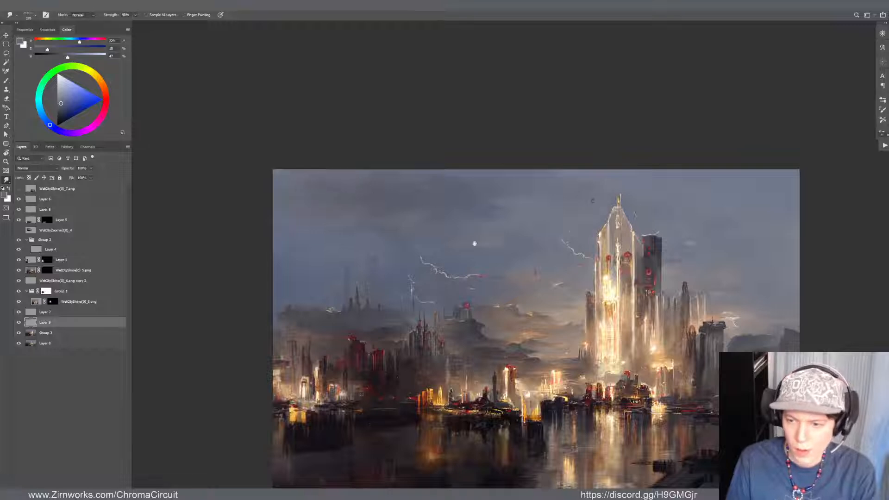
mouse_move(474, 242)
left_mouse_down()
mouse_move(420, 244)
mouse_move(413, 234)
mouse_move(358, 241)
mouse_move(384, 248)
left_mouse_up()
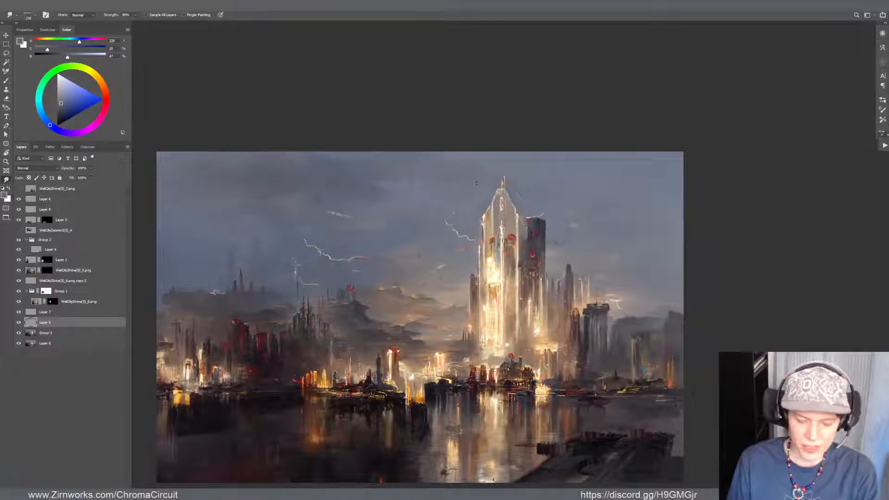
Soften the lower cloud edges above the lightning and towards the tower by alternating the Eraser and Smudge tools
key("e")
key("r")
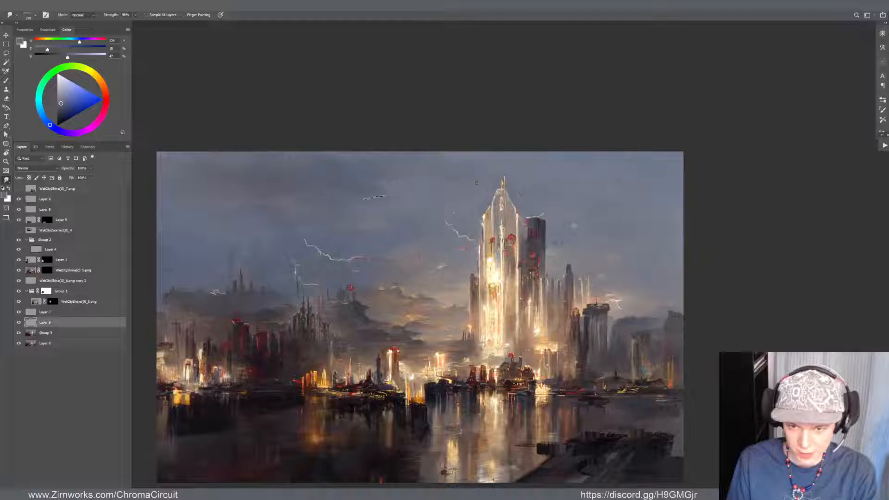
key("e")
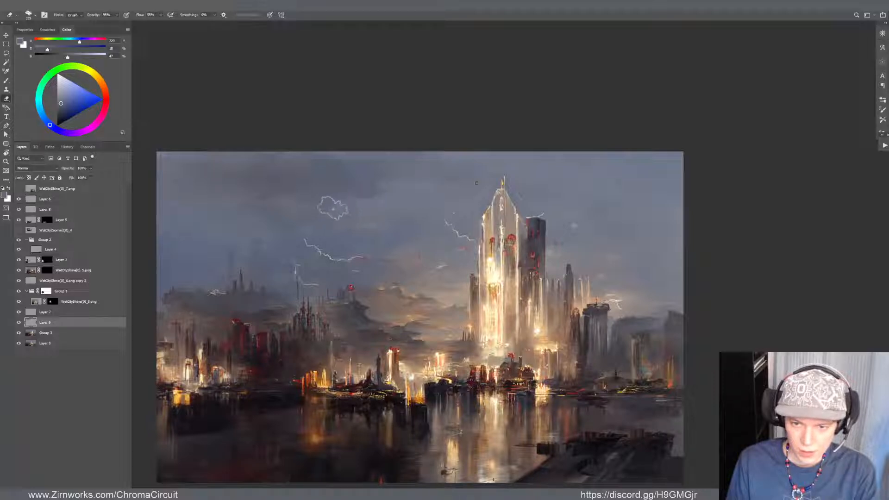
key("r")
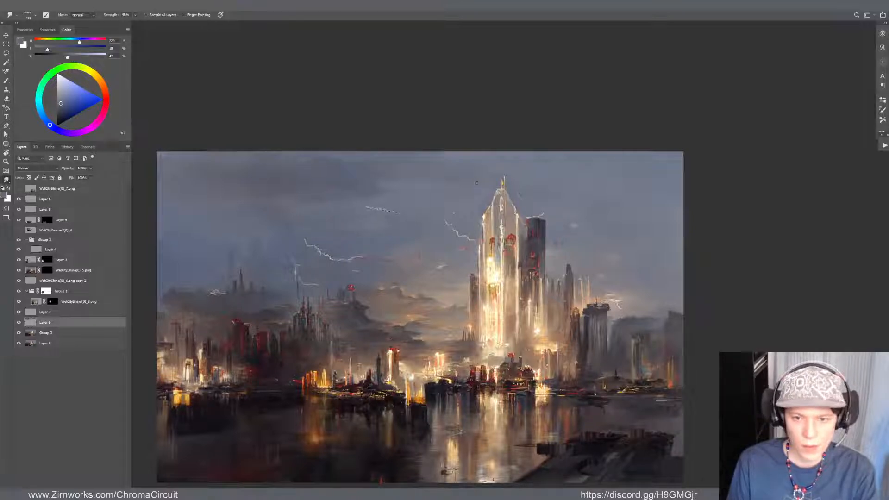
key("e")
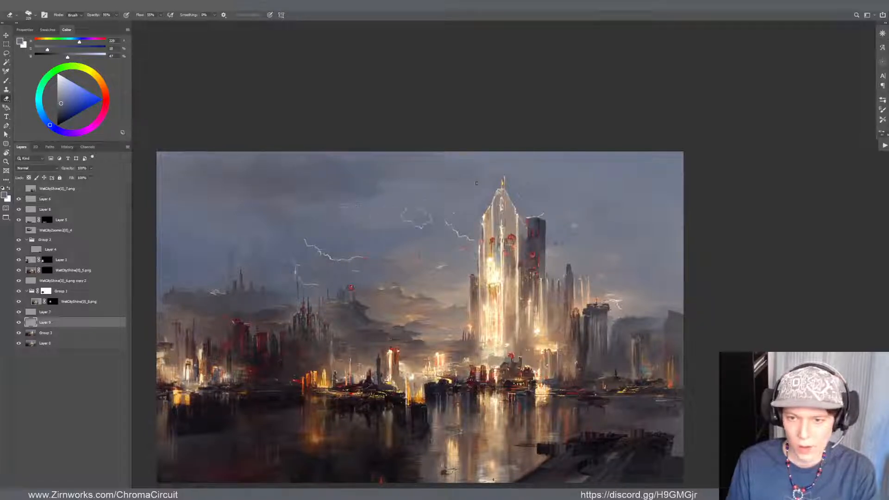
left_click_drag(485, 215, 506, 219)
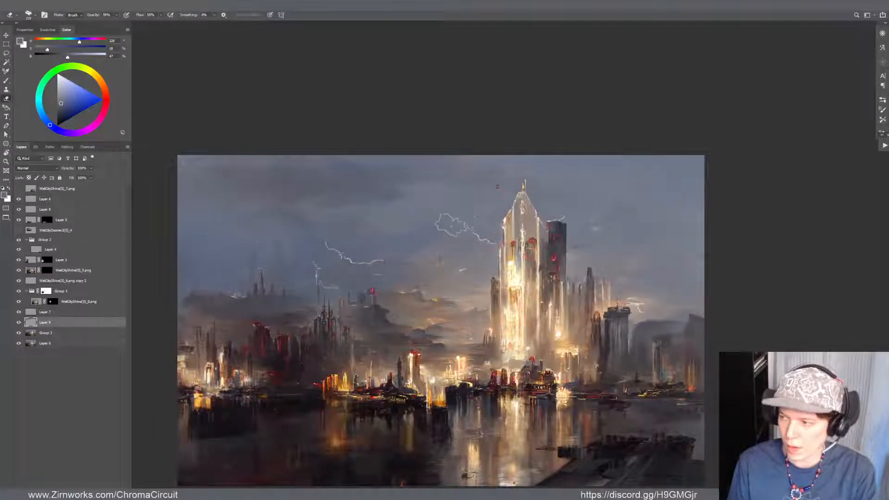
Brush dark blue-grey cloud tones into the upper sky on both sides of the tower and soften them with the Eraser and Smudge tools
key("b")
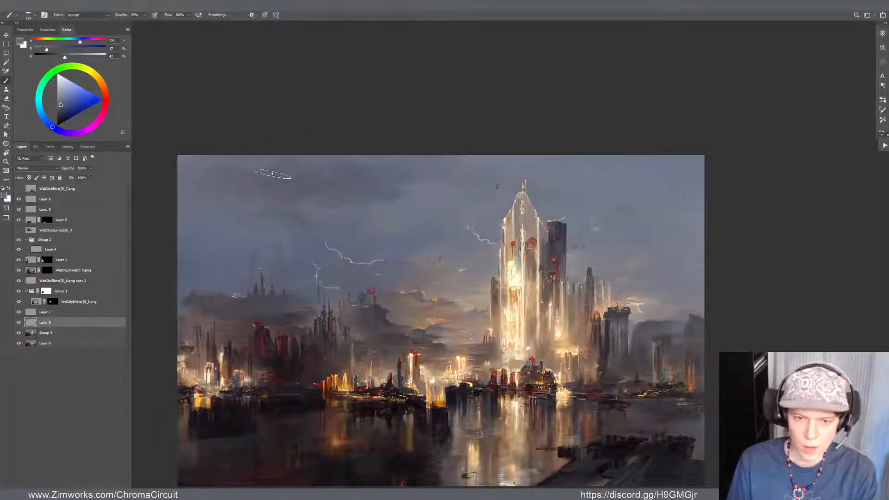
left_click(279, 173, "alt")
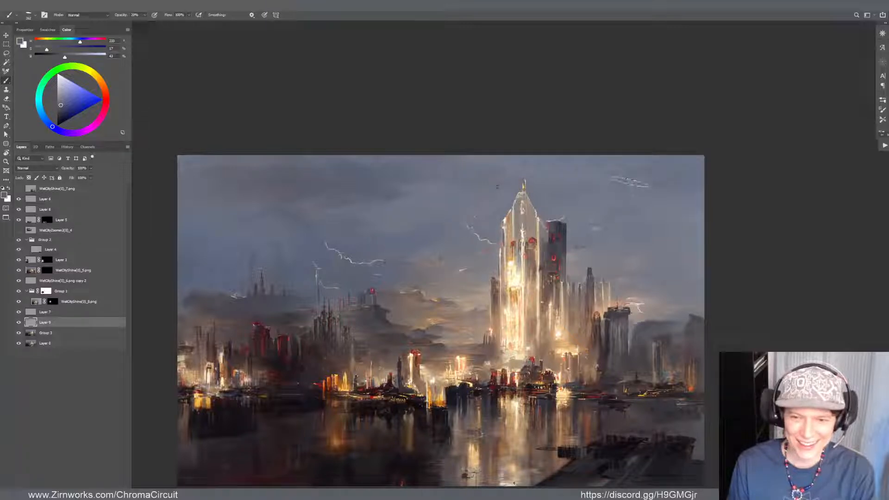
key("e")
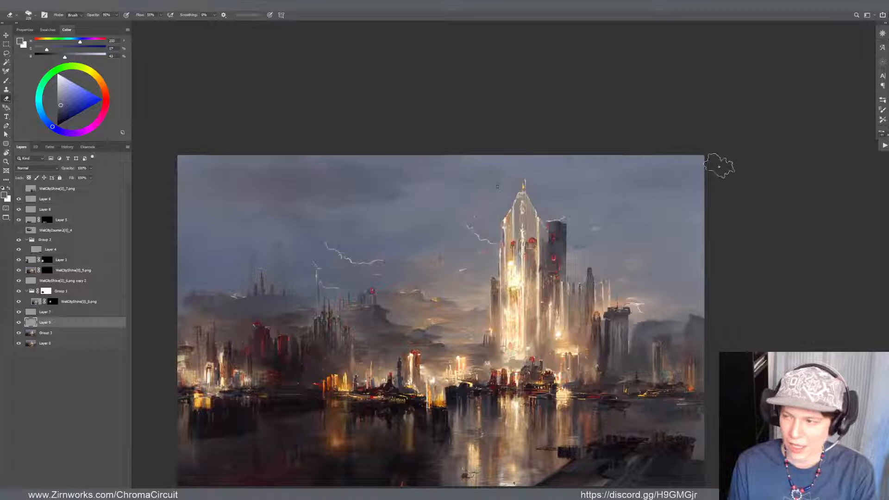
key("b")
key("r")
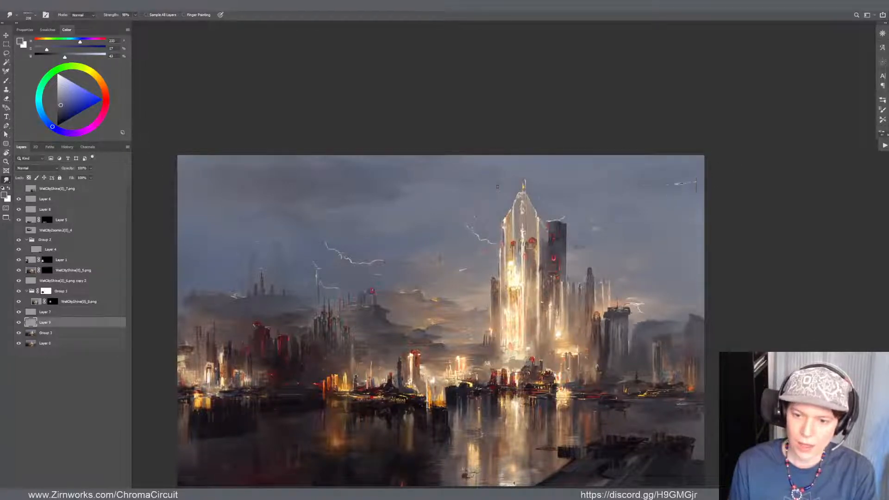
left_click_drag(702, 314, 589, 342)
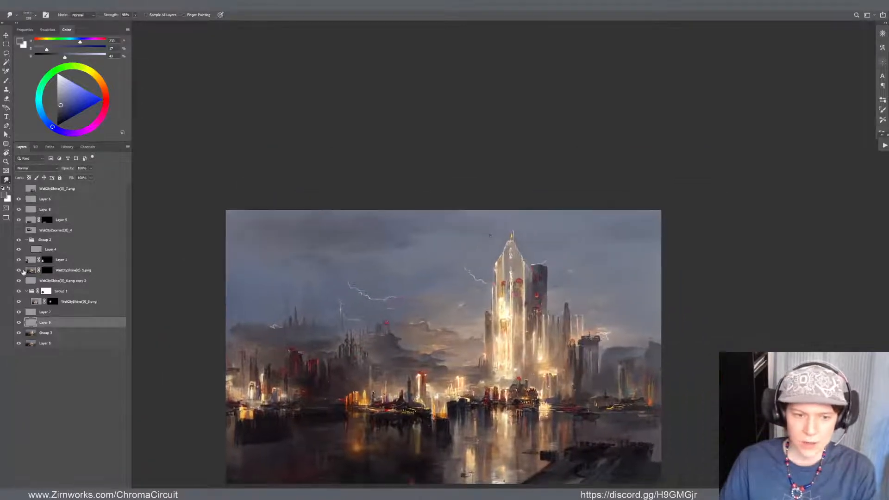
Compare the painting with and without the cloud strokes by toggling the visibility of Layer 9
left_click(19, 323)
scroll(373, 403, "down", 7)
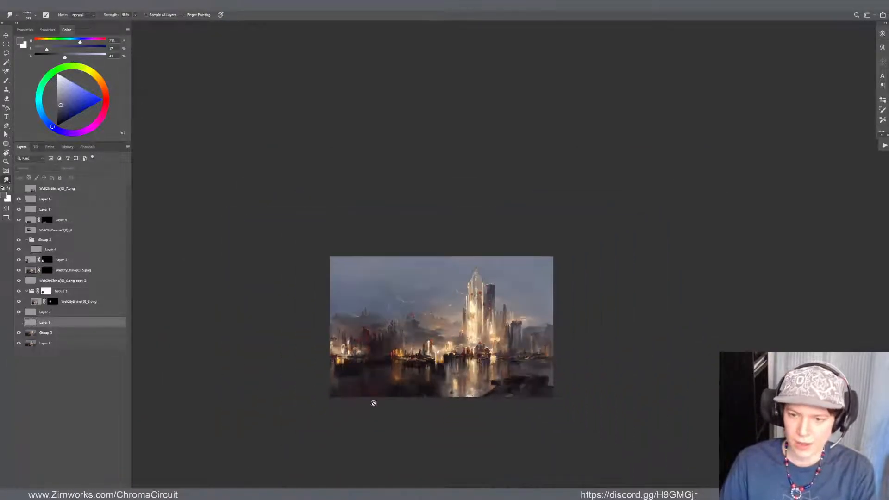
scroll(374, 396, "up", 5)
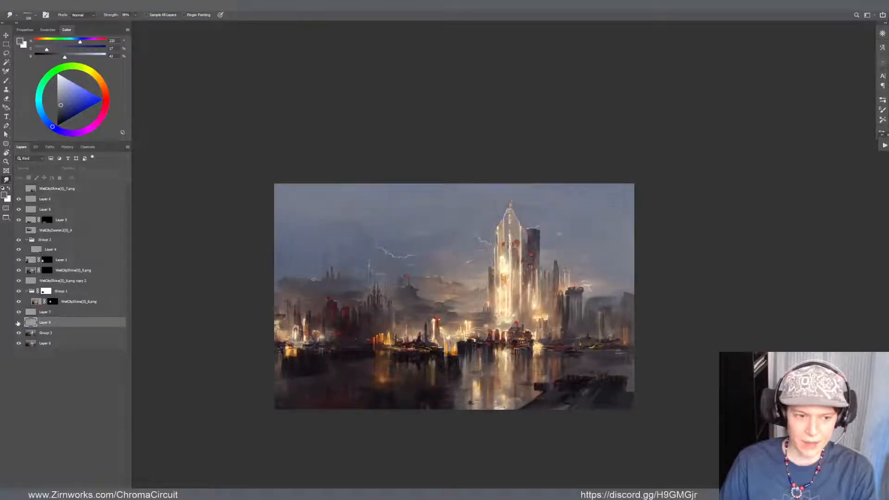
left_click(19, 323)
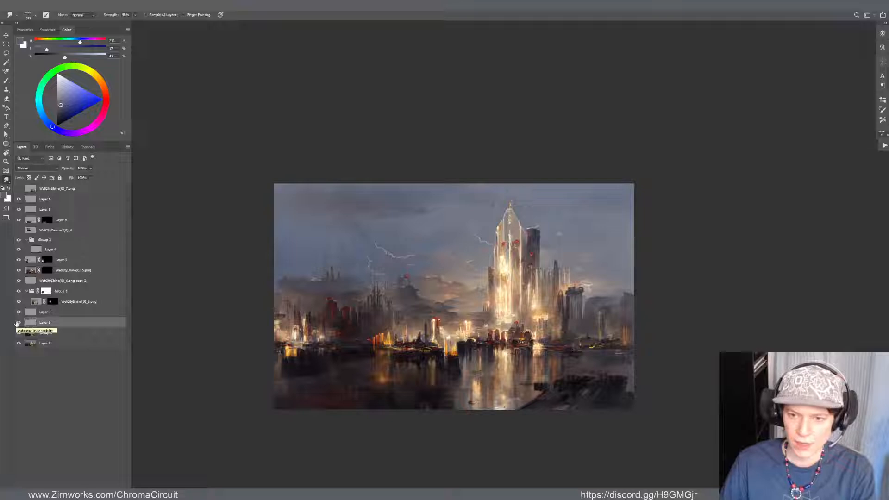
left_click(19, 323)
left_click(19, 323)
scroll(393, 159, "up", 2)
Raise the saturation of the cloud strokes on Layer 9 to +12 with a Hue/Saturation adjustment
key("v")
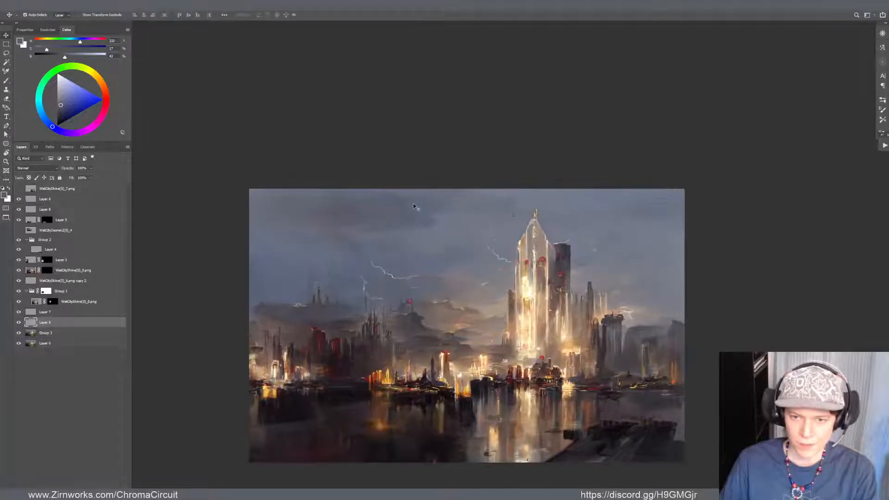
key("ctrl+u")
left_click_drag(458, 234, 461, 236)
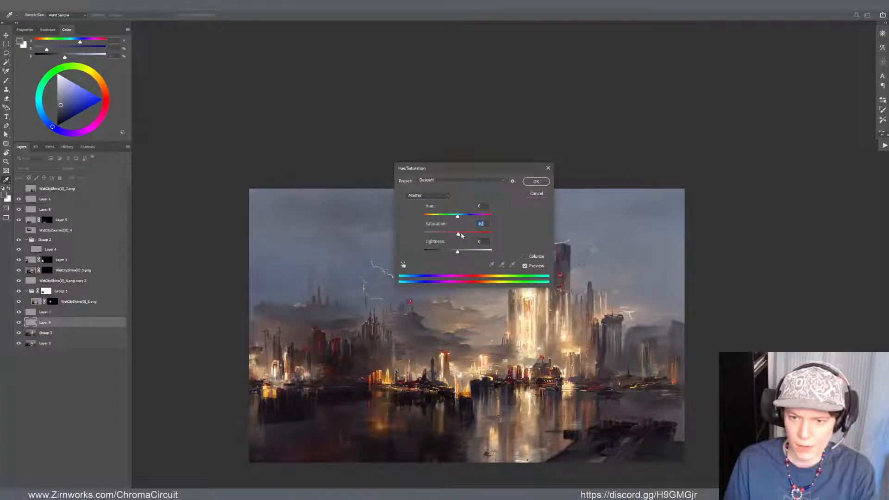
left_click_drag(477, 168, 552, 142)
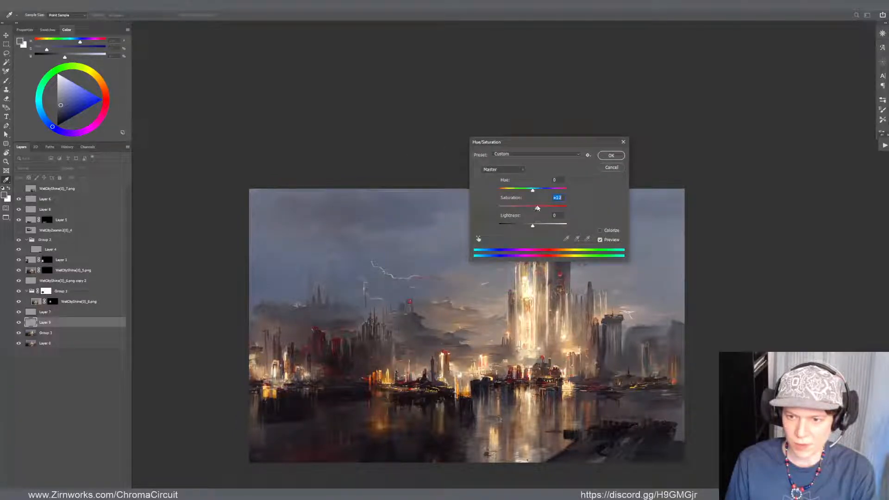
left_click(603, 158)
Sample blue-grey sky tones and brush them beneath the dark clouds around the lightning
key("b")
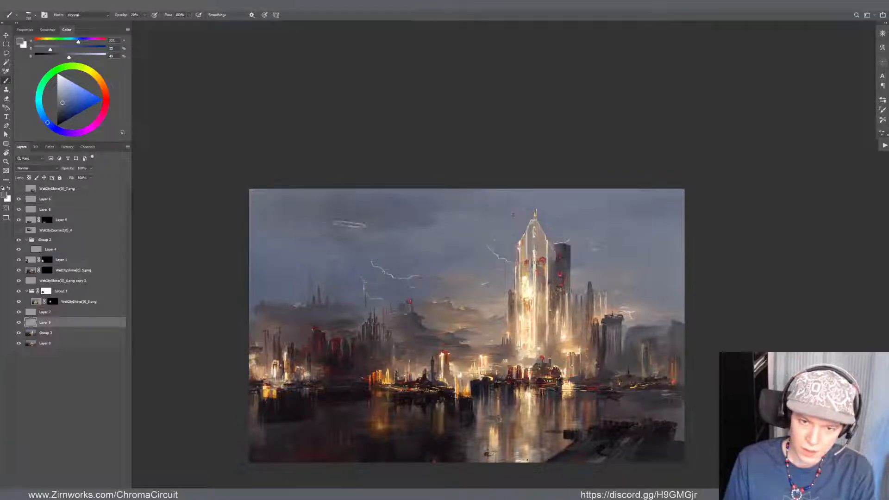
left_click(394, 248, "alt")
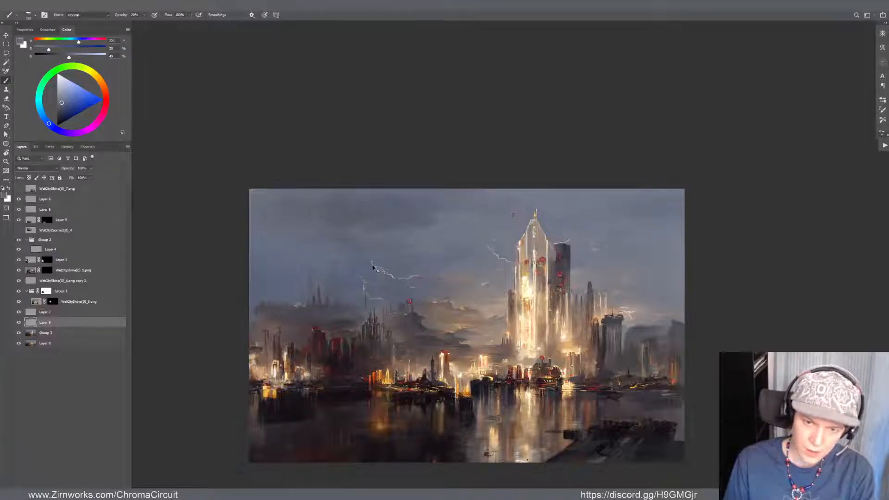
left_click(388, 265, "alt")
left_click(356, 268, "alt")
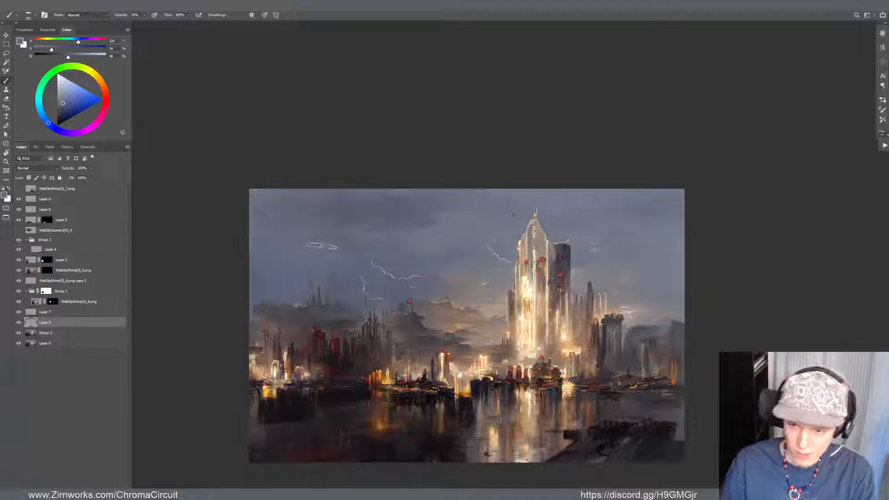
Examine how the repainted sky balances with the skyline and dark water at different magnifications
scroll(319, 259, "down", 3)
scroll(384, 280, "up", 3)
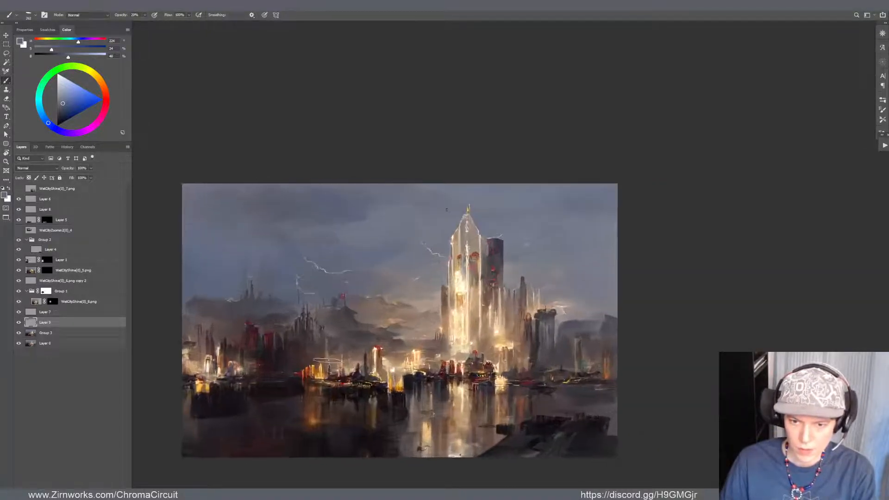
scroll(482, 387, "up", 3)
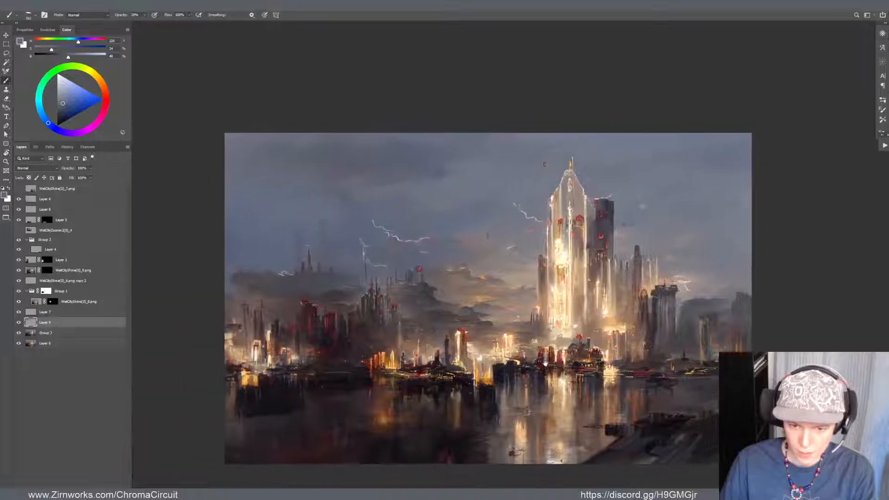
left_click_drag(544, 364, 494, 374)
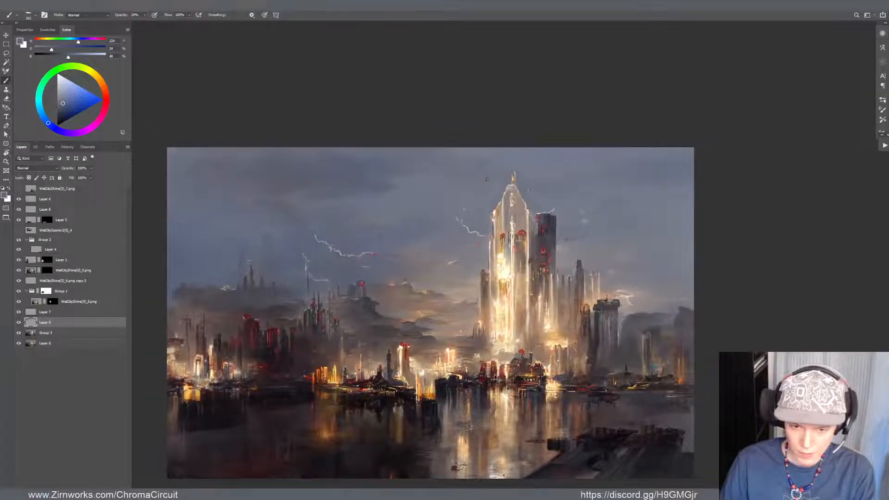
scroll(259, 416, "up", 1)
mouse_move(293, 384)
left_mouse_down()
mouse_move(336, 342)
mouse_move(324, 330)
mouse_move(282, 326)
left_mouse_up()
scroll(286, 324, "down", 1)
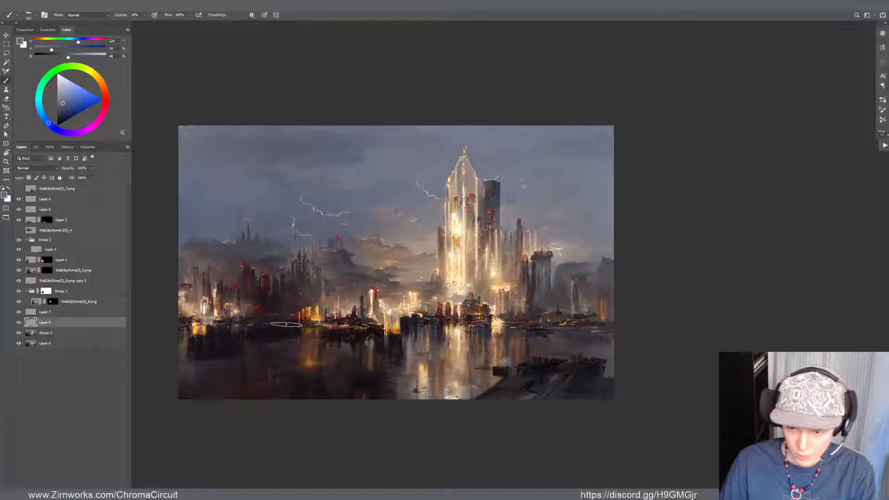
left_click(596, 384, "alt")
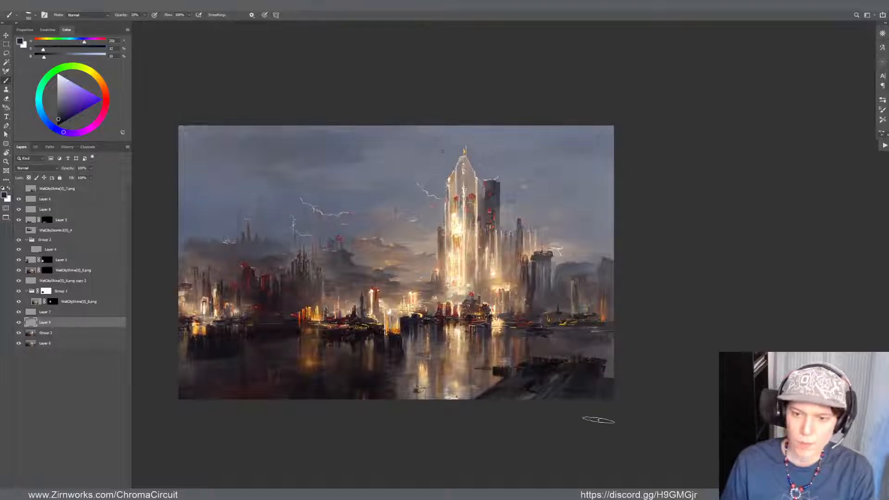
Lower the layer opacity of the cloud strokes on Layer 9
scroll(576, 416, "down", 5)
scroll(539, 330, "up", 4)
key("v")
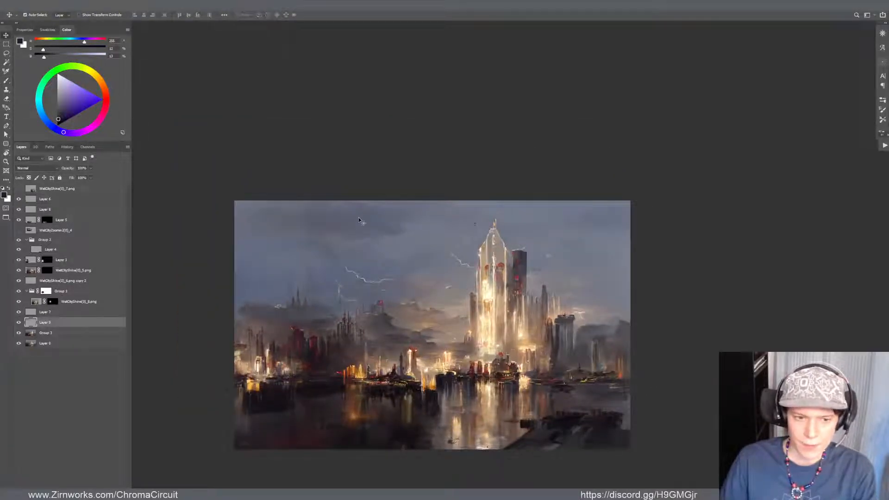
key("7")
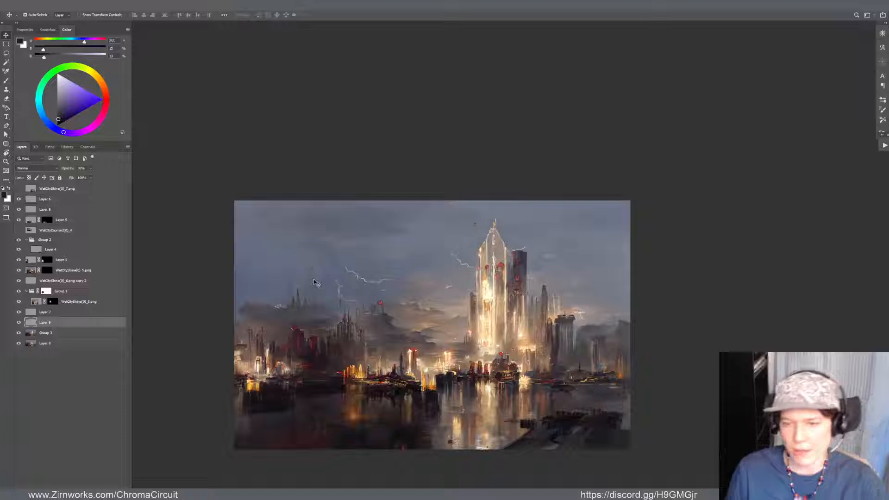
Select the Group 2 layer, sample grey sky tones, and brush over the rough marks beside the tall tower's left edge
scroll(652, 270, "up", 5)
scroll(428, 267, "down", 1)
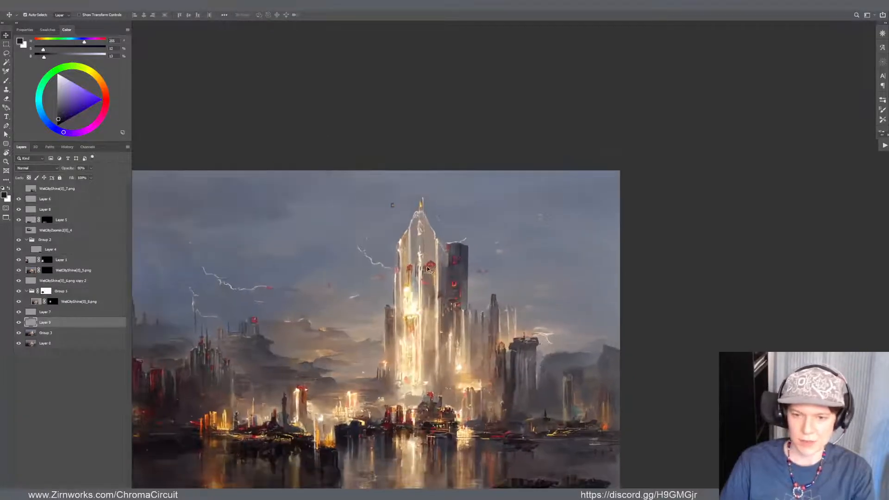
scroll(353, 248, "down", 1)
scroll(312, 285, "up", 4)
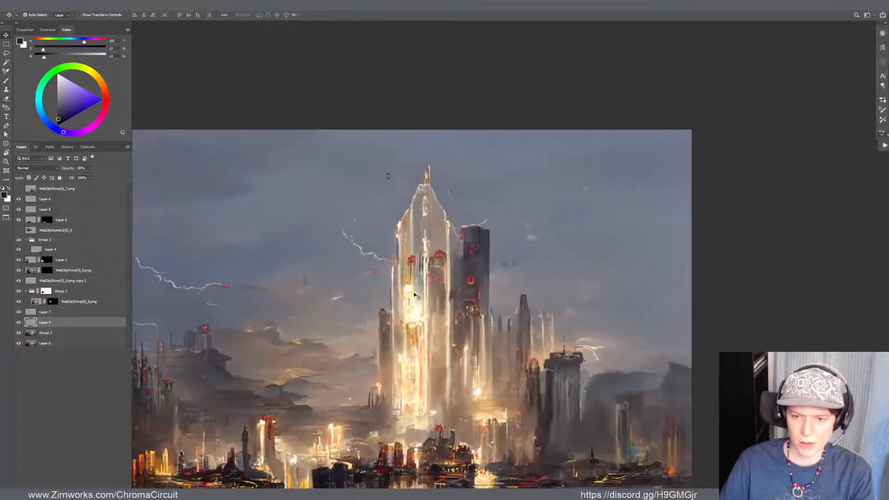
scroll(438, 218, "up", 1)
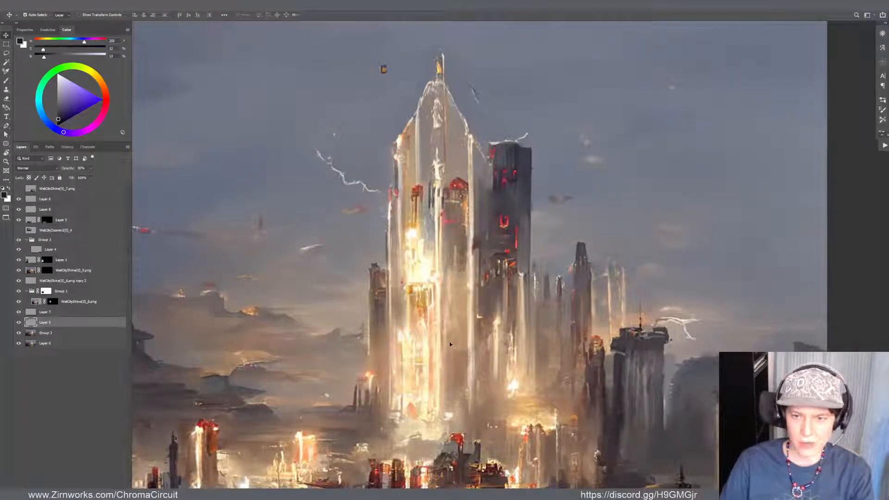
key("alt+bracketleft")
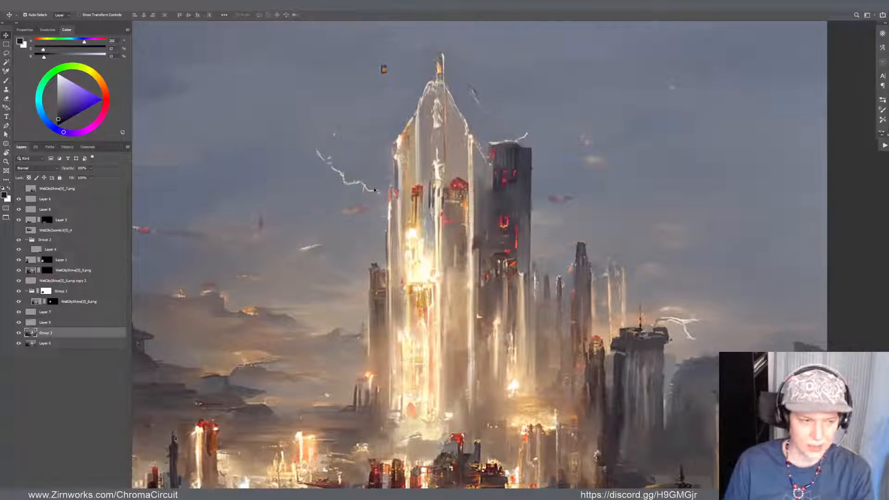
key("b")
left_click(369, 235, "alt")
left_click_drag(369, 224, 351, 224)
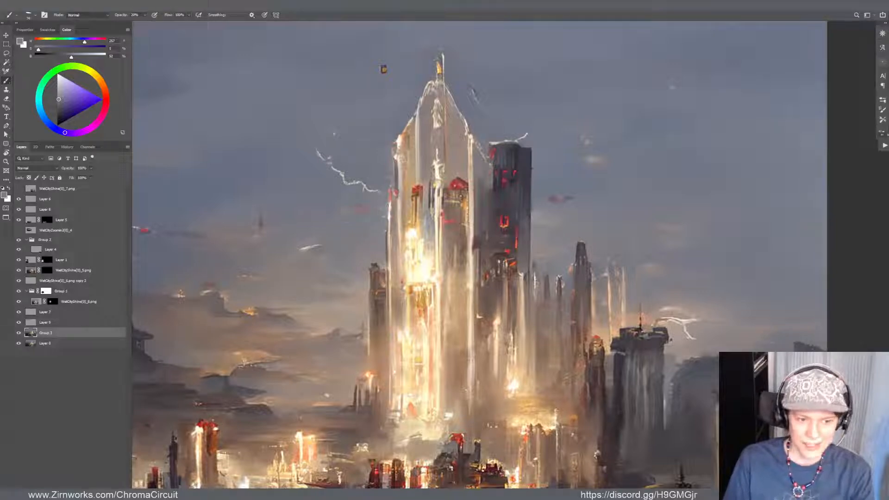
left_click(393, 205, "alt")
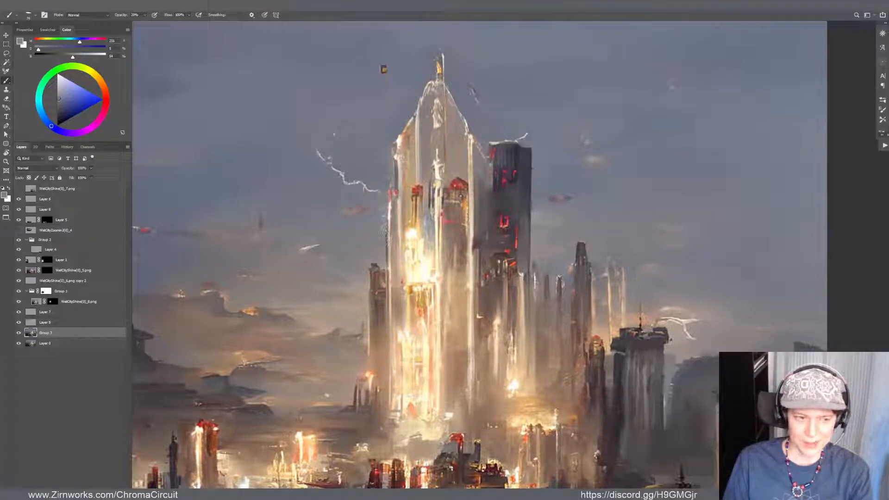
left_click(383, 217, "alt")
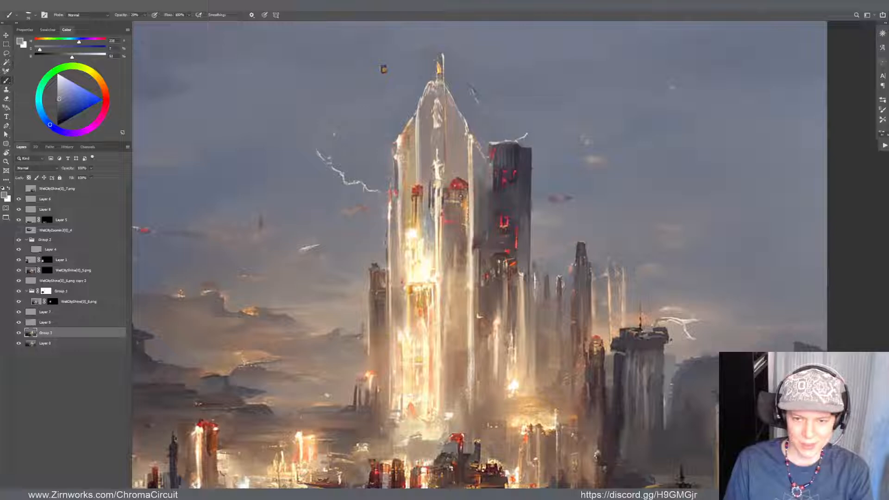
left_click(382, 231, "alt")
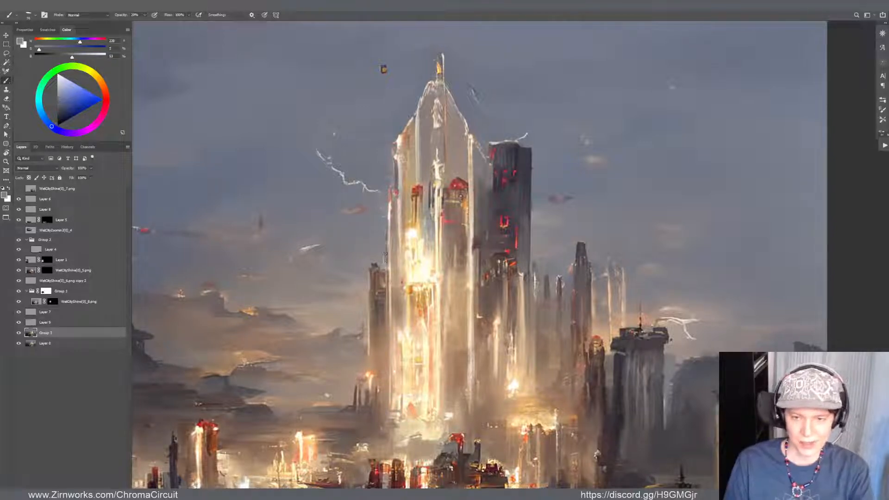
Add a new layer above Group 2, sample pale yellow and warm orange tones, and brush a small glowing cloud above the dark tower
scroll(387, 255, "down", 4)
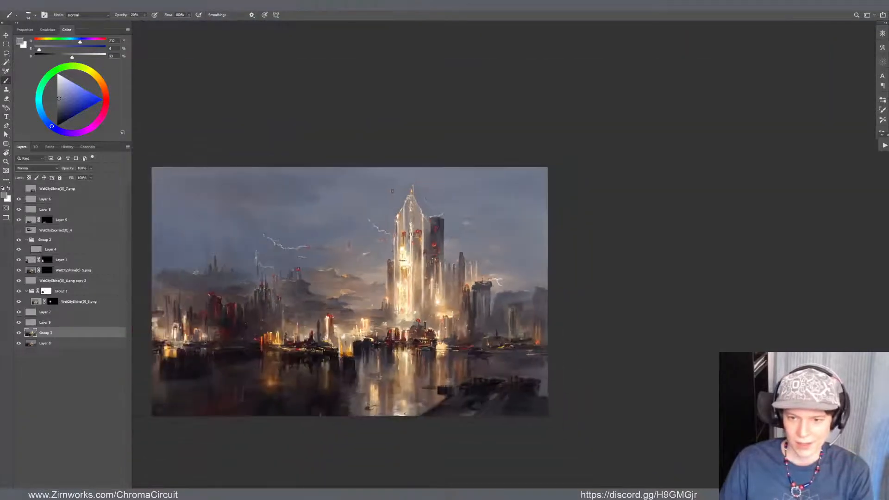
scroll(402, 260, "up", 3)
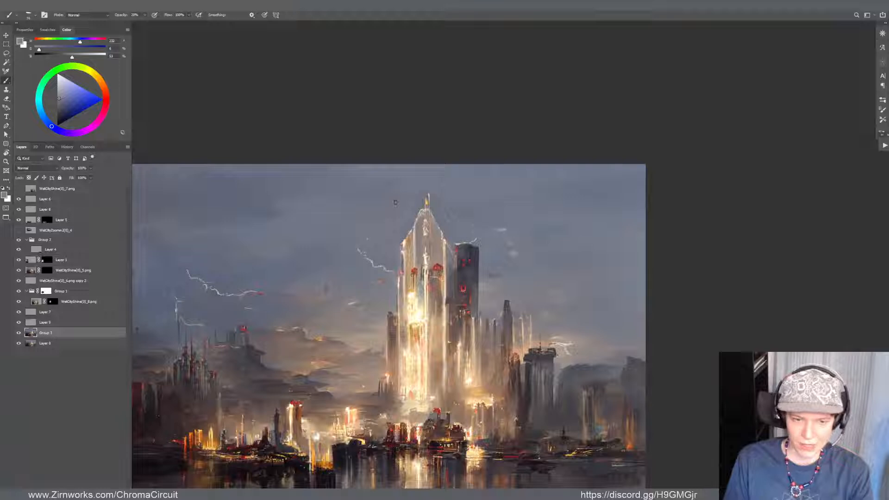
key("ctrl+shift+alt+n")
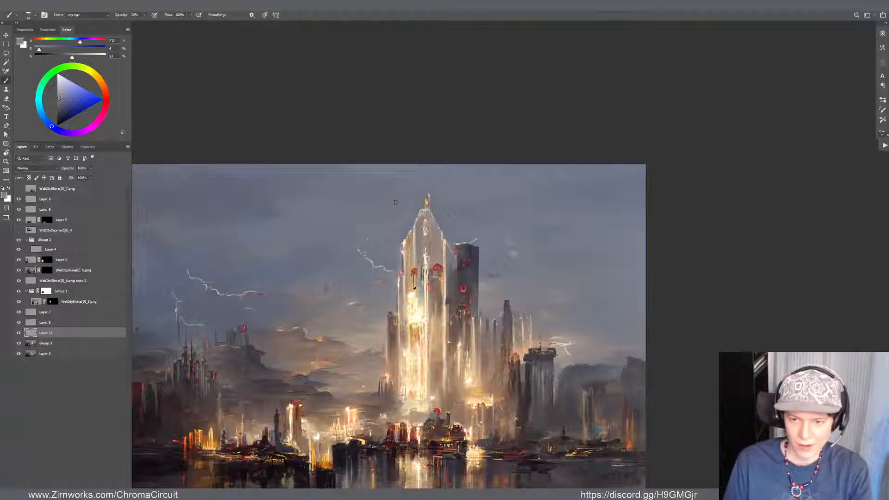
left_click(413, 293, "alt")
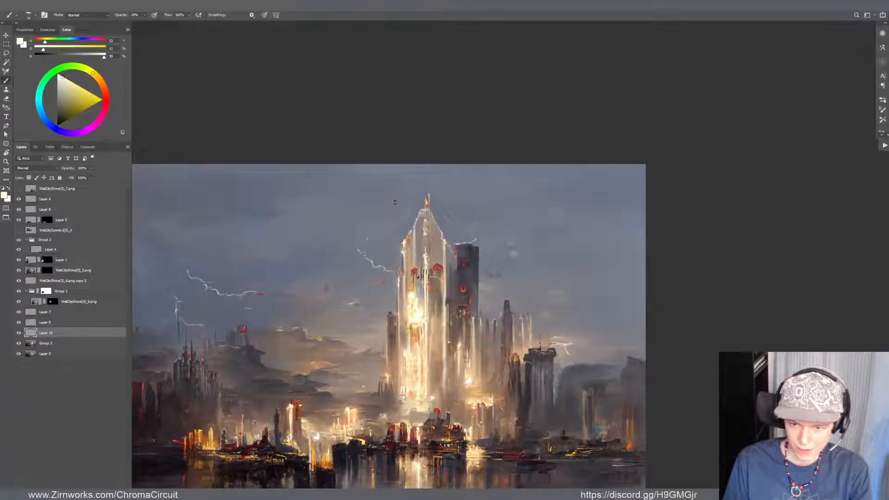
left_click(414, 288, "alt")
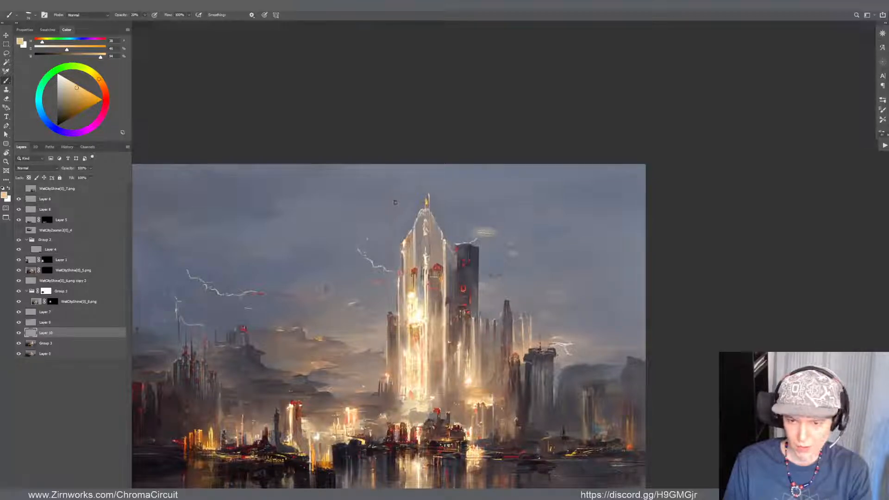
Examine the pale yellow cloud beside the glowing tower's spire, both up close and against the whole skyline
scroll(470, 287, "down", 5)
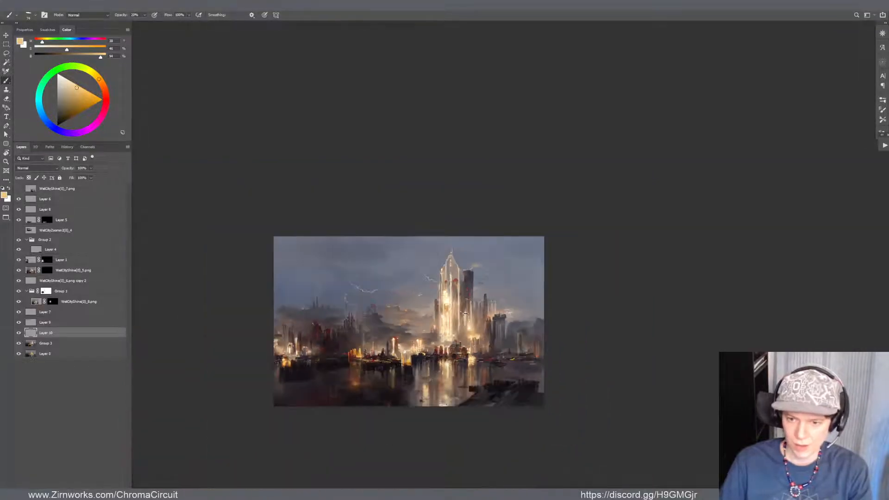
scroll(465, 314, "down", 1)
scroll(465, 313, "up", 4)
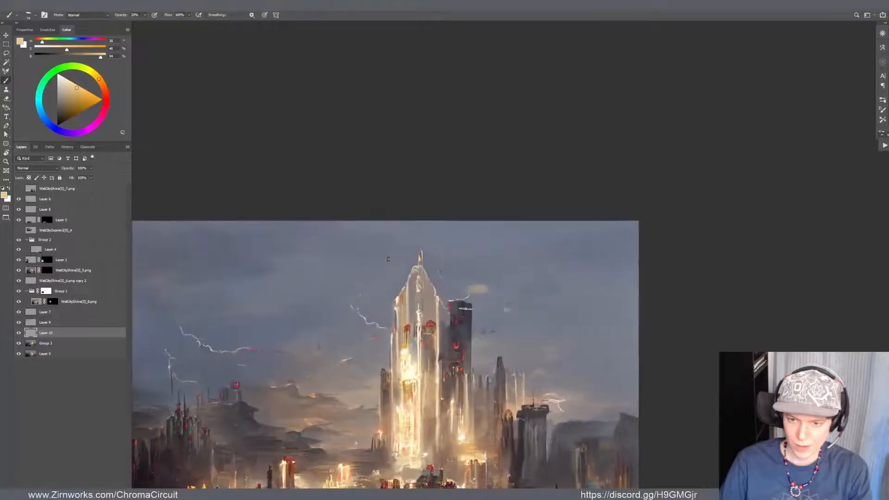
scroll(465, 309, "up", 1)
scroll(524, 257, "down", 2)
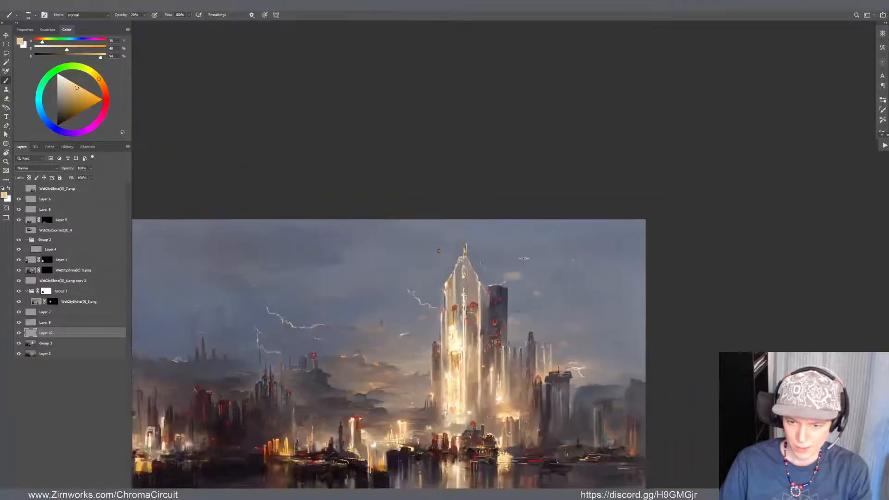
scroll(524, 258, "up", 4)
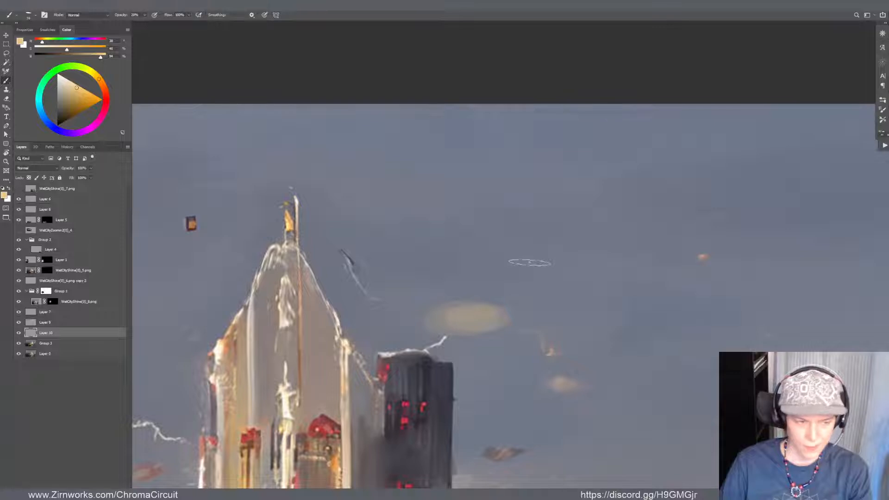
scroll(523, 250, "down", 3)
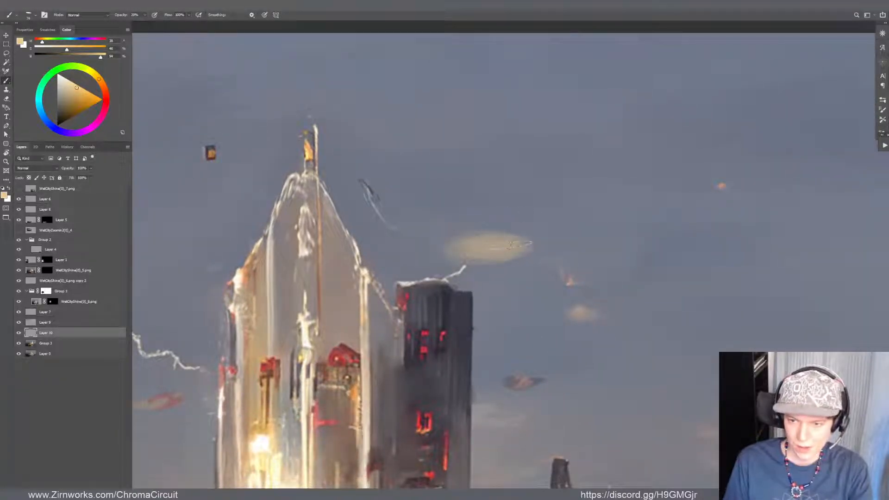
Shrink the eraser, trim the yellow cloud's left edge on Layer 10, and sample an off-white tone from the tower
key("e")
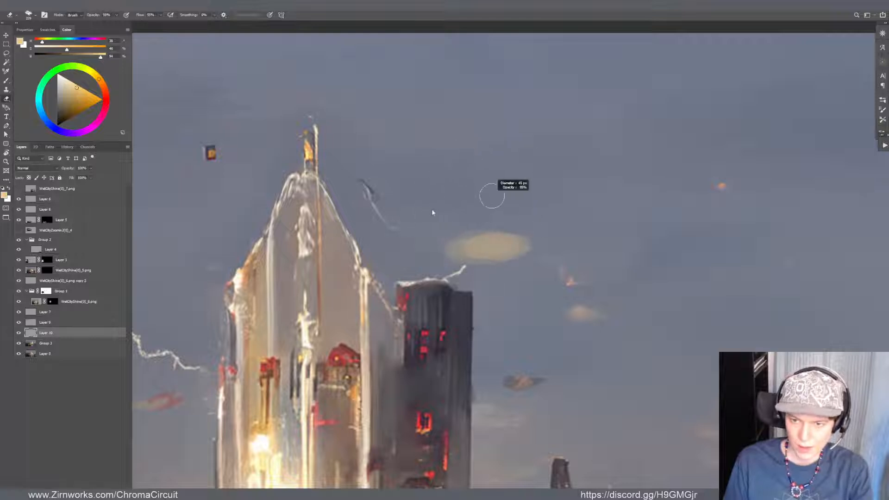
right_click(467, 191, "alt")
left_click_drag(464, 229, 439, 250)
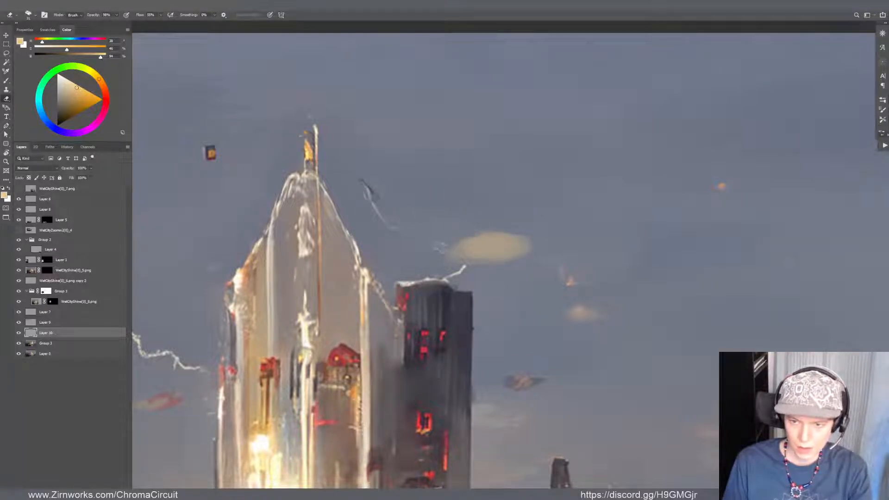
key("b")
left_click(305, 329, "alt")
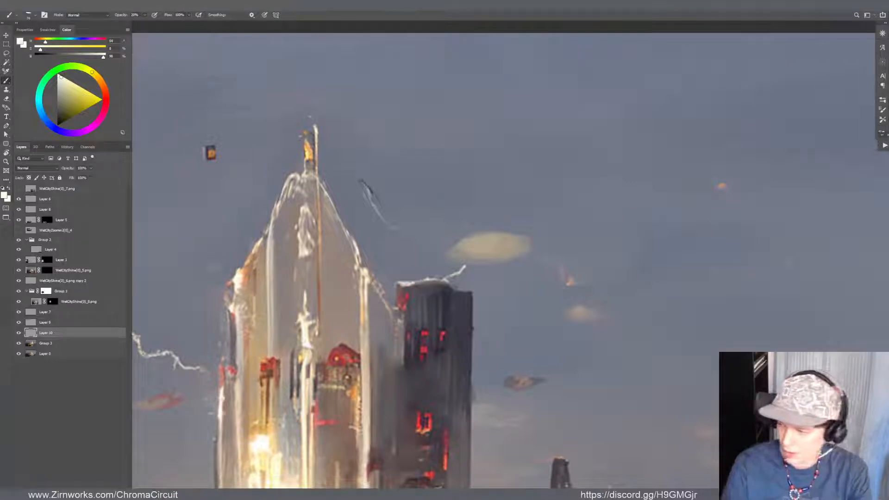
key("e")
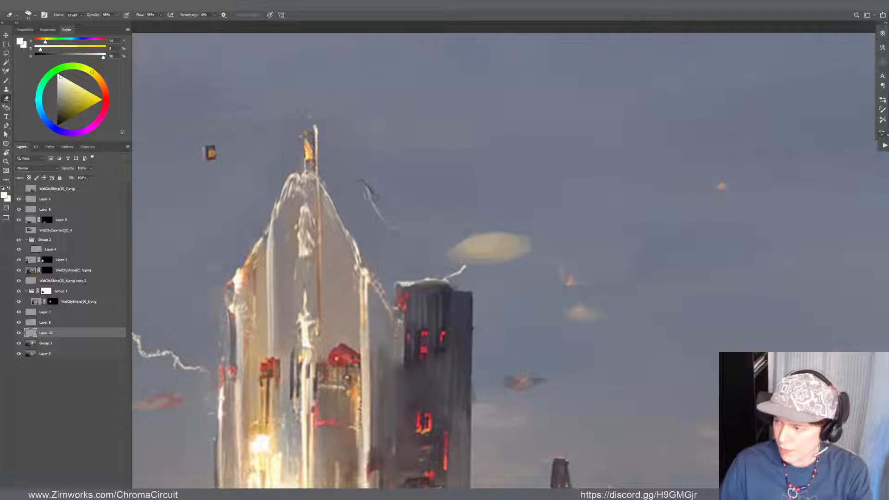
scroll(525, 231, "down", 5)
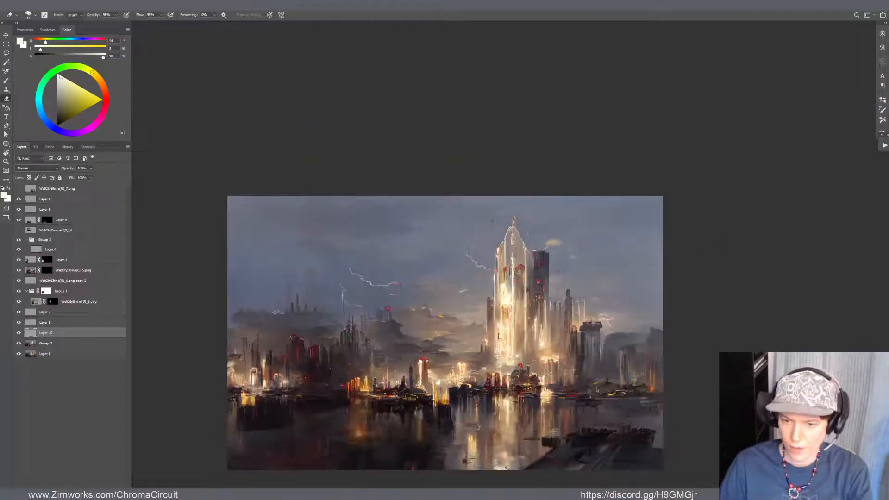
scroll(498, 337, "up", 1)
scroll(561, 394, "up", 1)
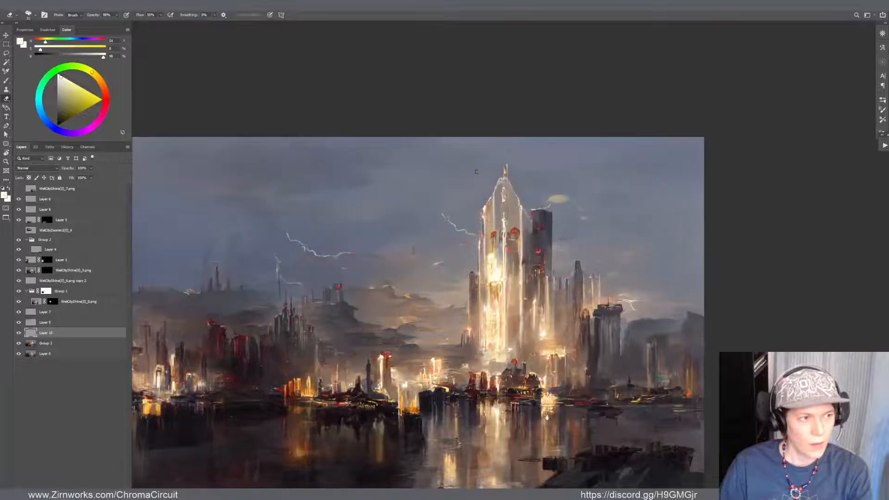
left_click_drag(559, 350, 562, 373)
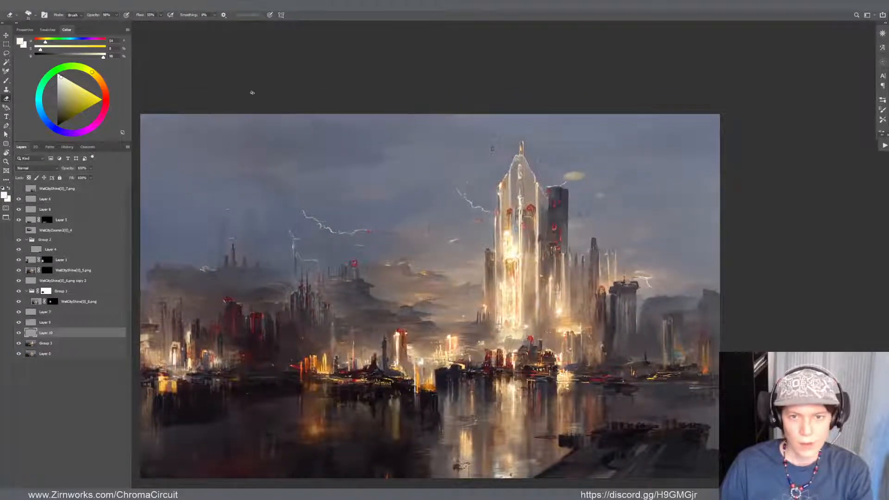
Return the painting to a standard document window and browse to the 2D WIP folder to open another file
key("f")
key("f")
left_click_drag(187, 30, 240, 53)
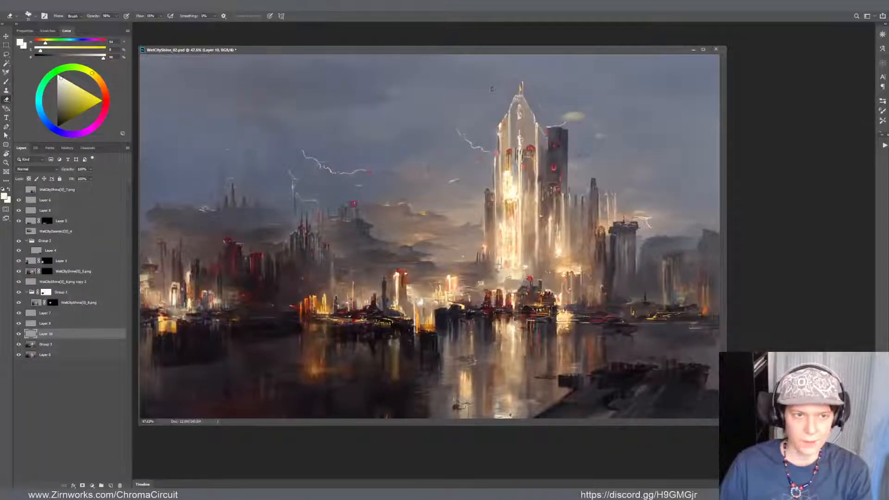
left_click(16, 5)
left_click(32, 21)
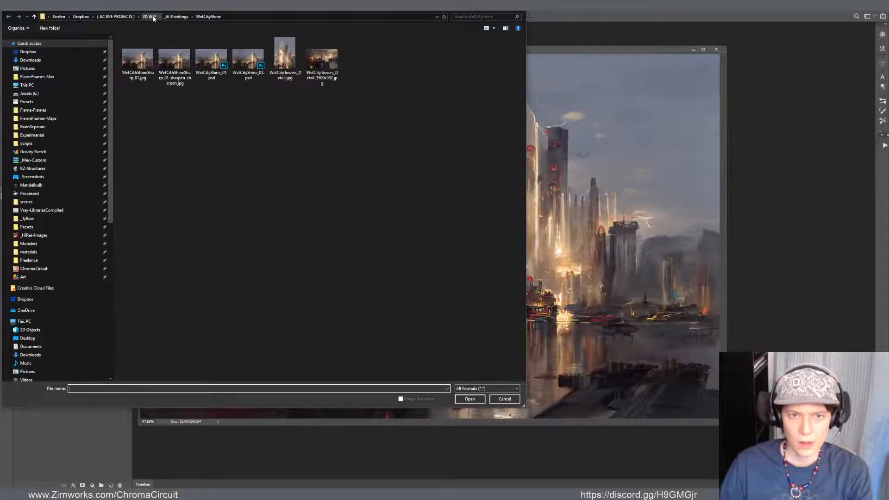
left_click(149, 17)
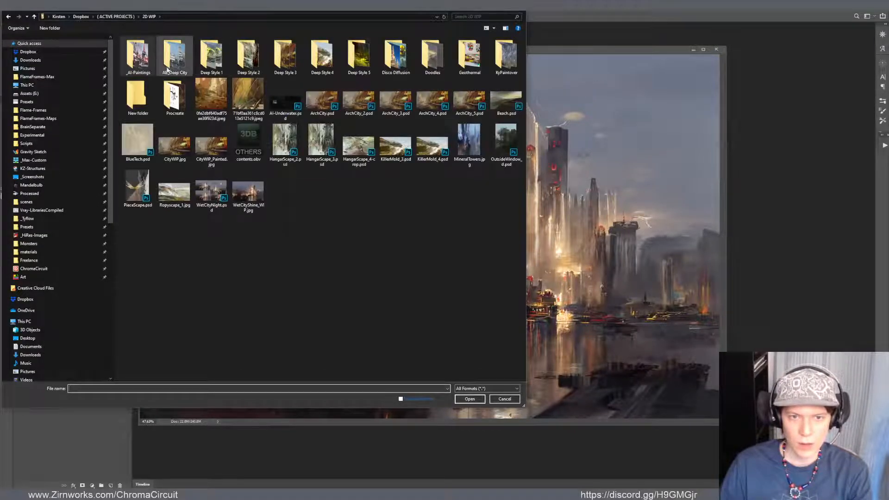
Look through the AB_Deep City and Disco Diffusion folders for another artwork
double_click(180, 54)
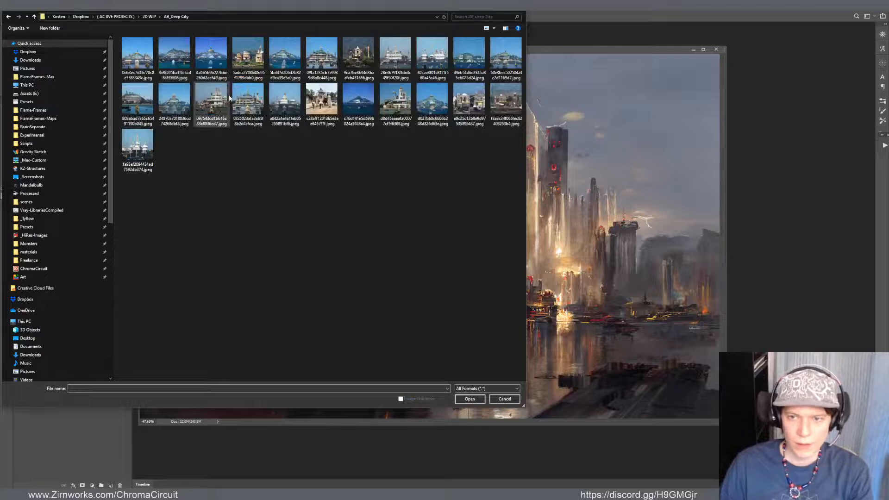
left_click(144, 17)
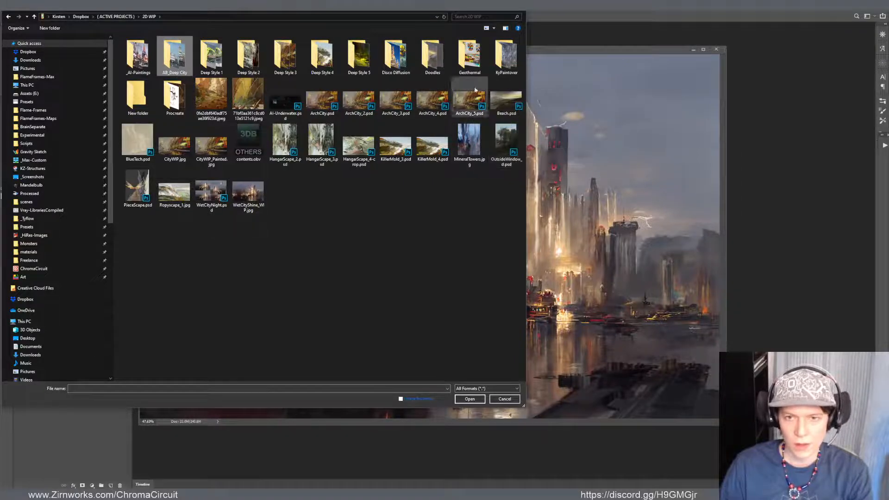
double_click(394, 55)
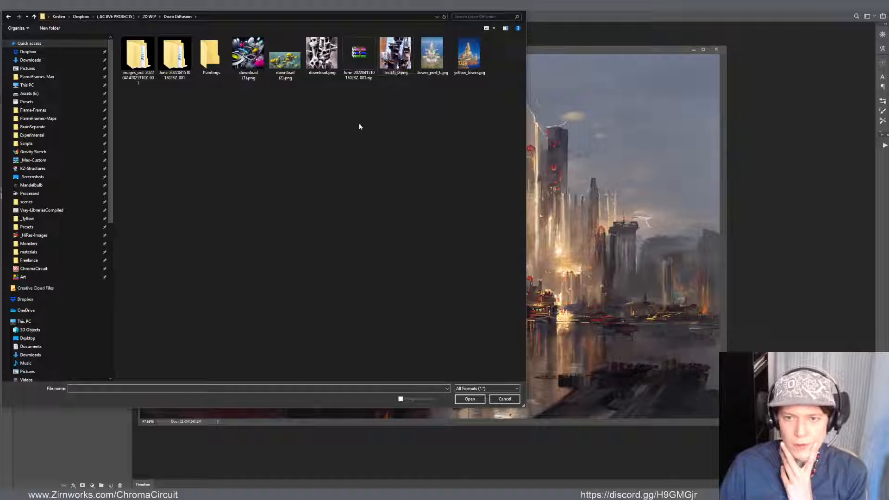
left_click(149, 16)
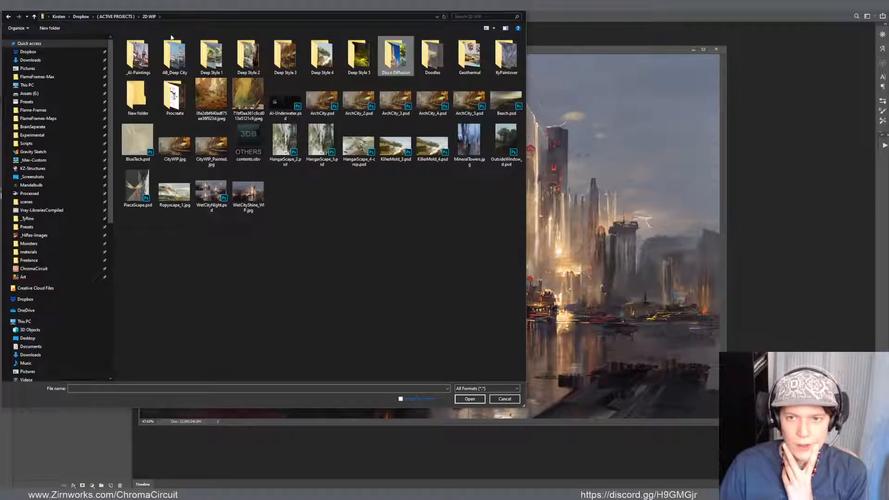
Open Geothermal.psd from the Geothermal folder and show it in full-screen view
left_click(478, 64)
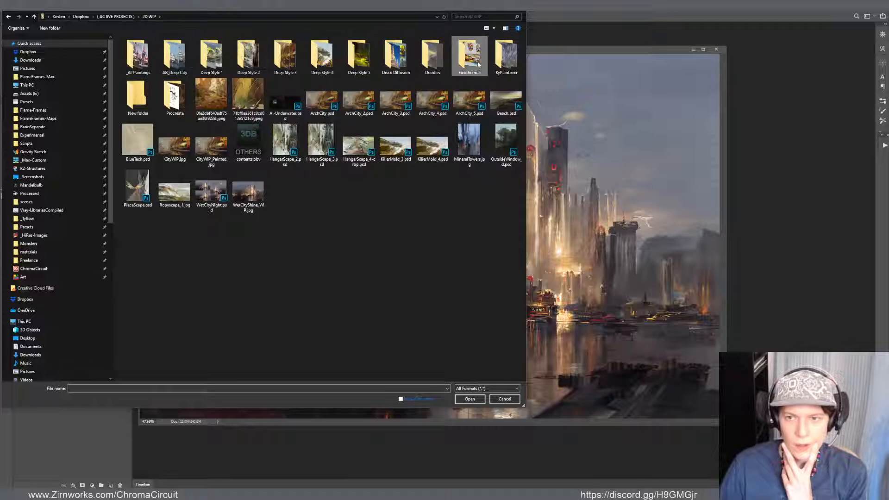
double_click(478, 64)
double_click(137, 59)
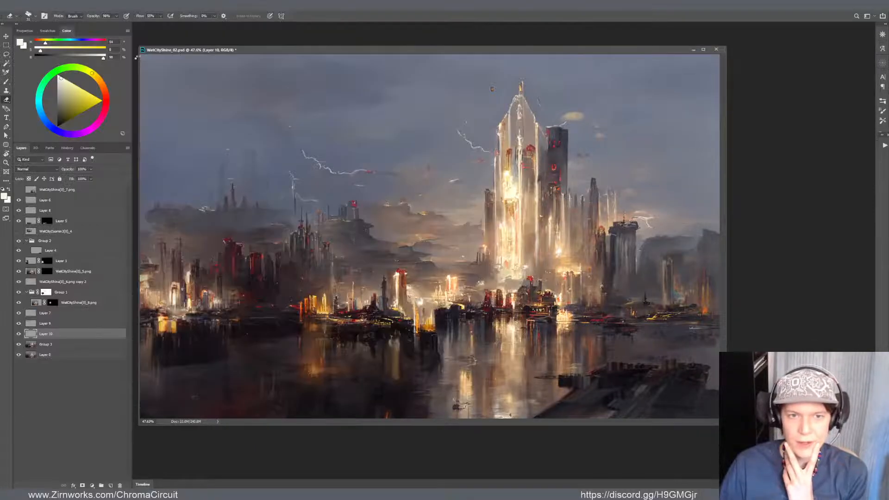
key("ctrl+minus")
key("f")
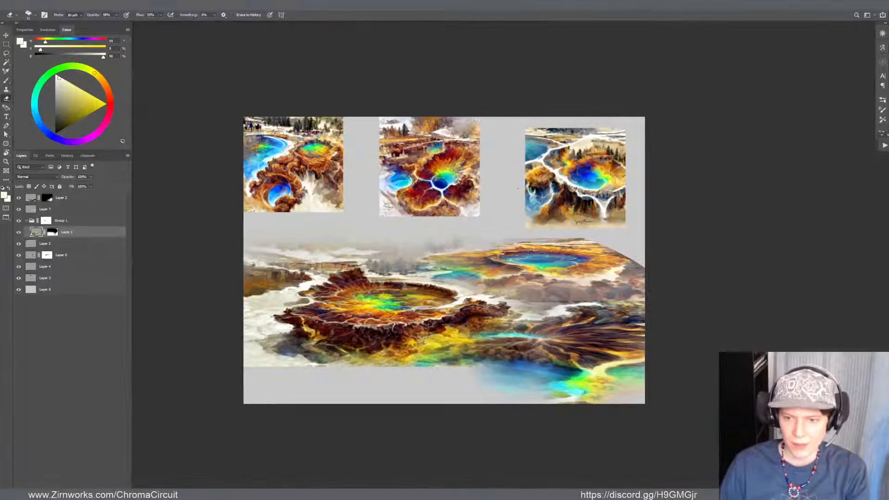
Examine how the geothermal landscape is composited from the three source images above it
scroll(570, 299, "up", 2)
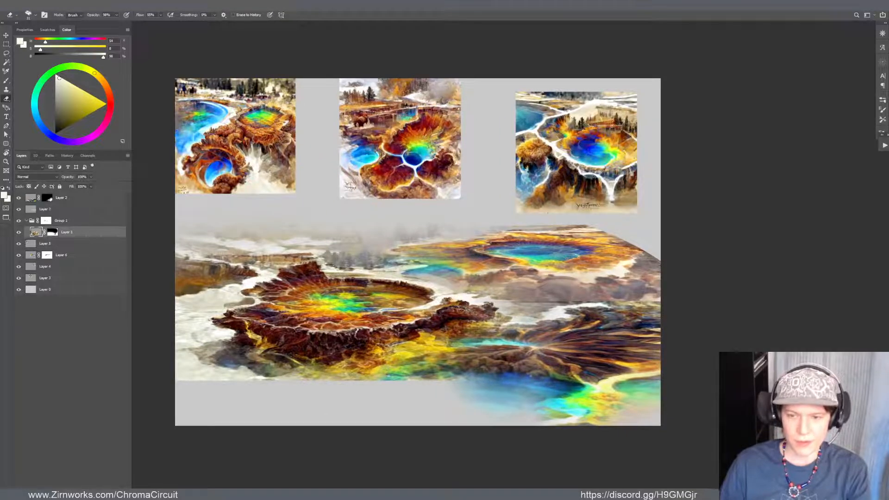
key("f")
key("f")
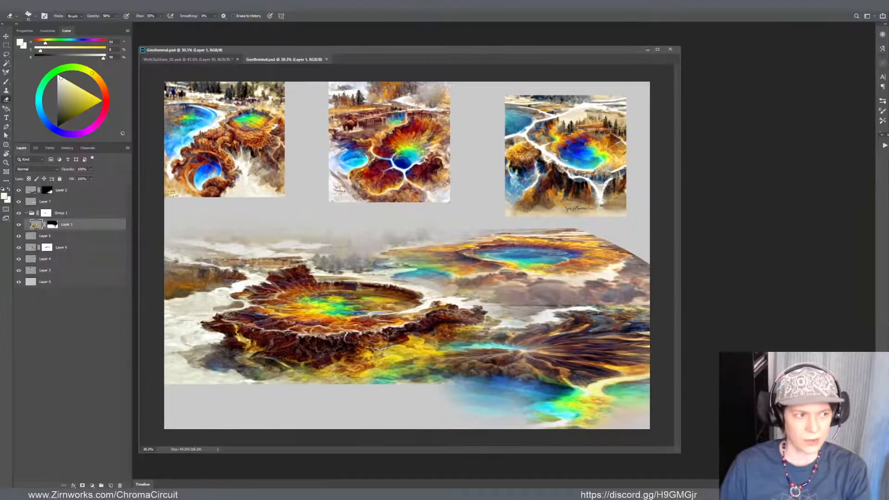
key("f")
scroll(596, 287, "up", 3)
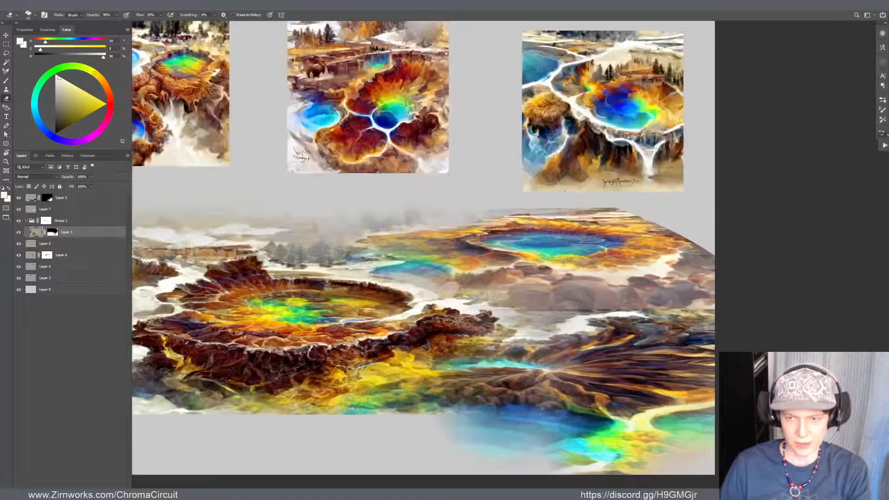
left_click_drag(581, 270, 627, 289)
Select Layer 7 on the canvas with the Move tool, try shifting it slightly, and undo the move
key("v")
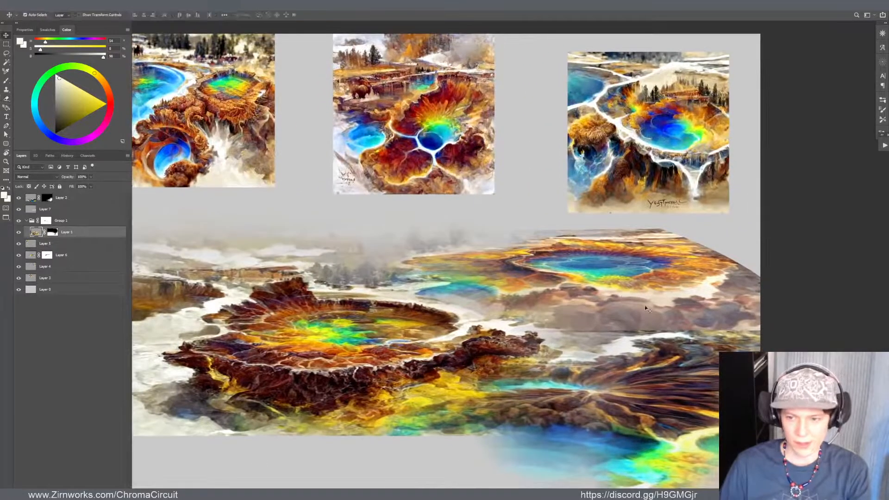
left_click(647, 306)
scroll(633, 294, "down", 5)
scroll(597, 313, "up", 2)
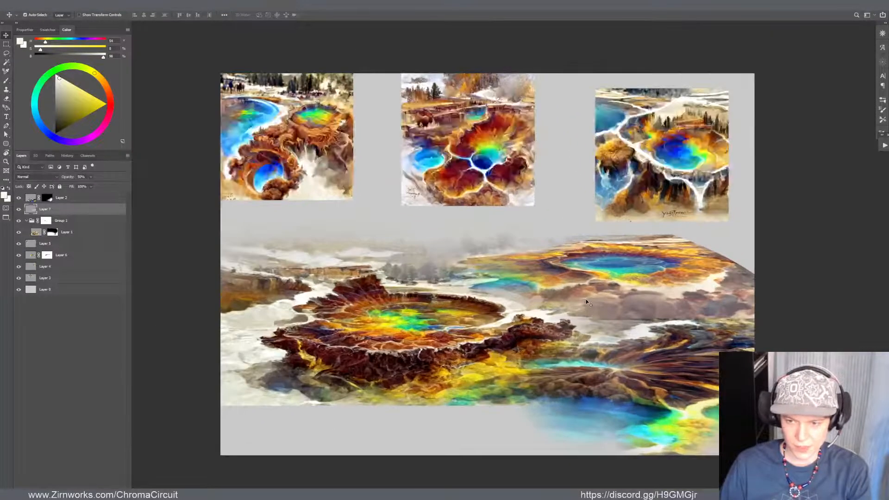
left_click_drag(648, 301, 662, 319)
key("ctrl+z")
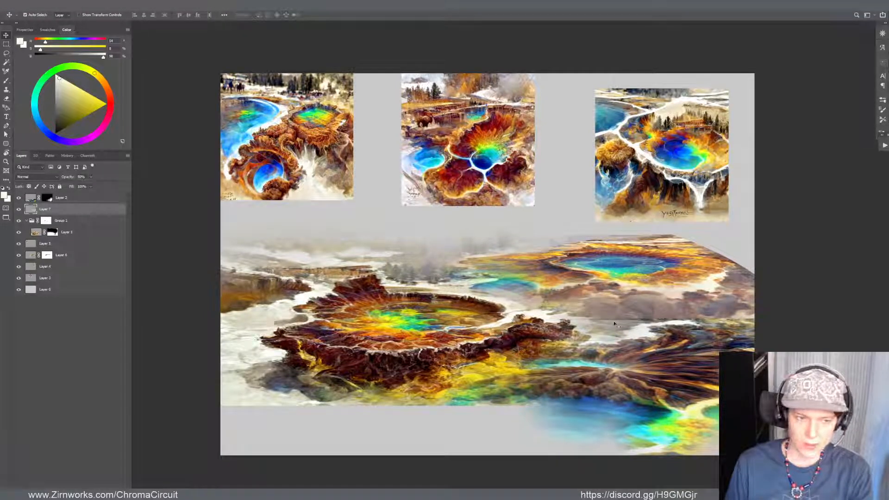
Check what Layer 1 and Layer 2 contribute by toggling their visibility, and move Layer 7 directly above Layer 6
left_click(19, 238)
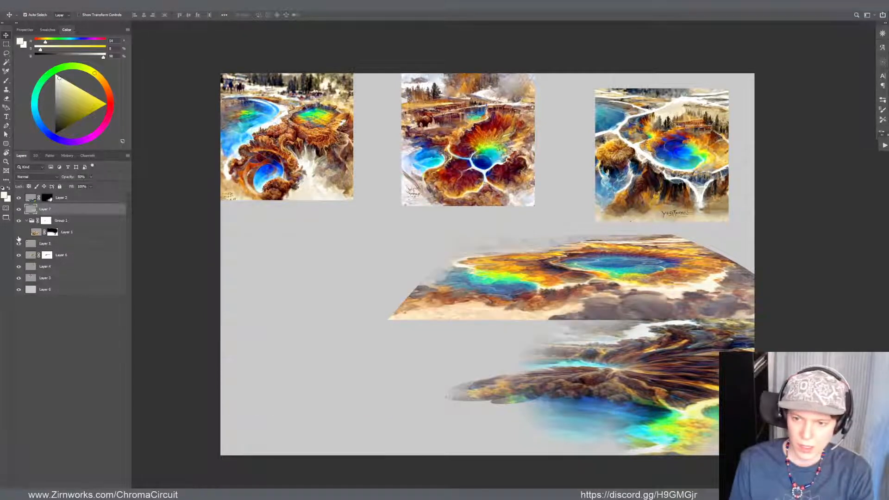
left_click(19, 239)
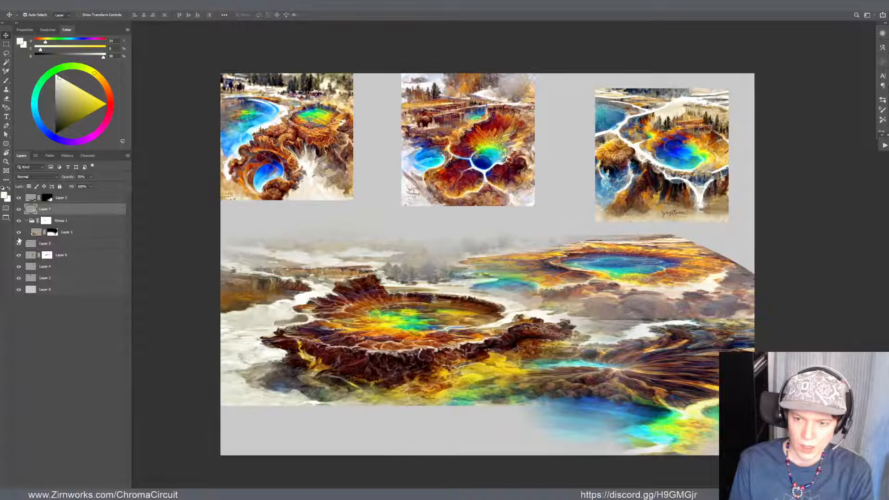
left_click(19, 199)
left_click(20, 199)
left_click_drag(56, 213, 59, 252)
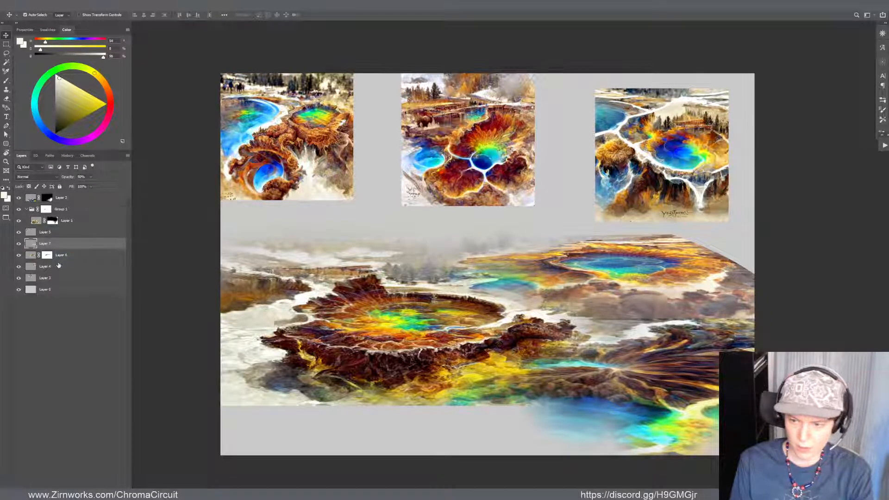
left_click(18, 245)
left_click(19, 244)
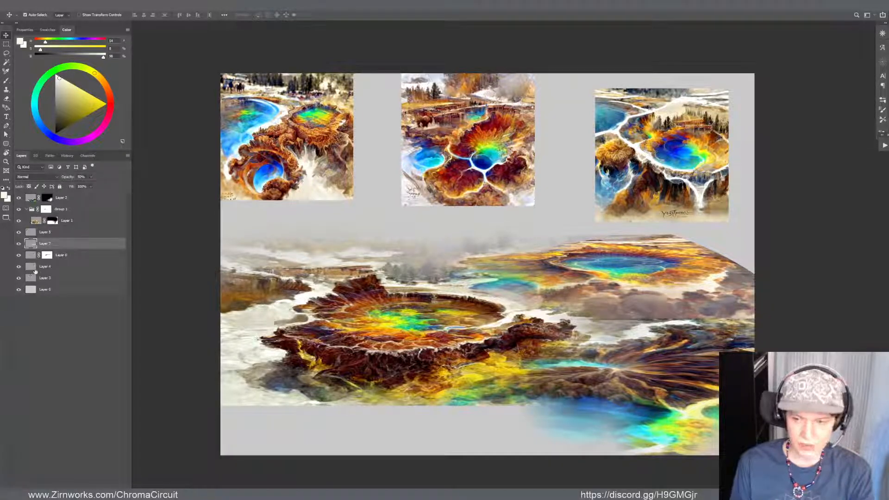
Merge Layer 7 with the masked Layer 6 below it and check the merged layer by toggling its visibility
key("b")
left_click(642, 289, "alt")
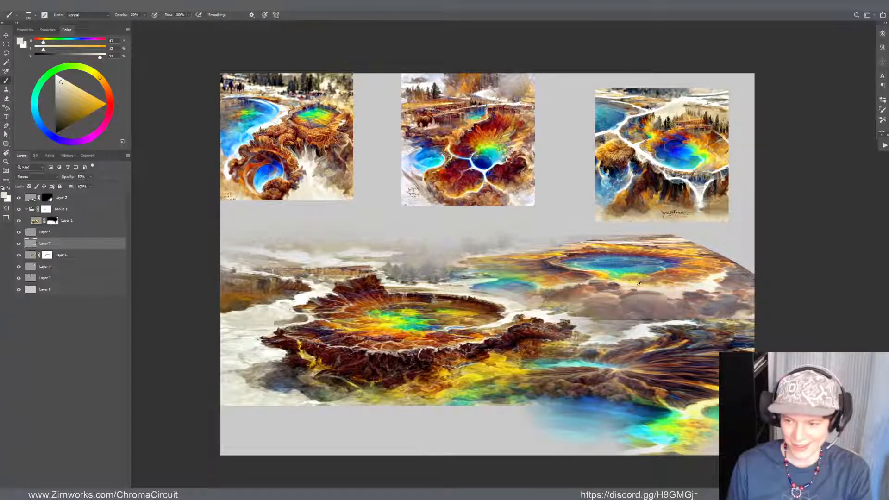
left_click(635, 289, "alt")
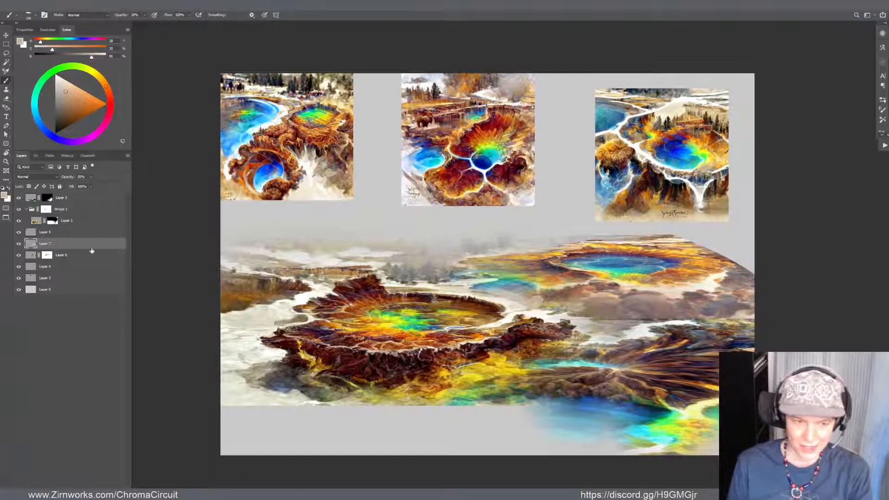
left_click(65, 258, "shift")
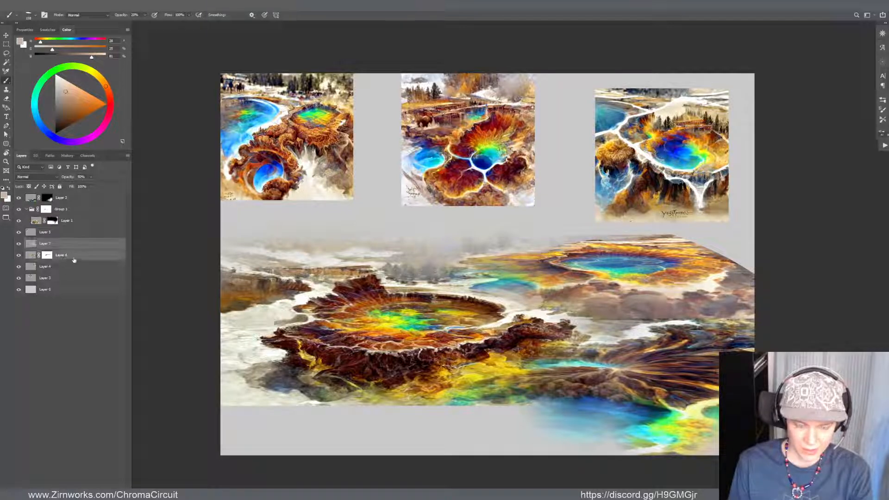
key("ctrl+e")
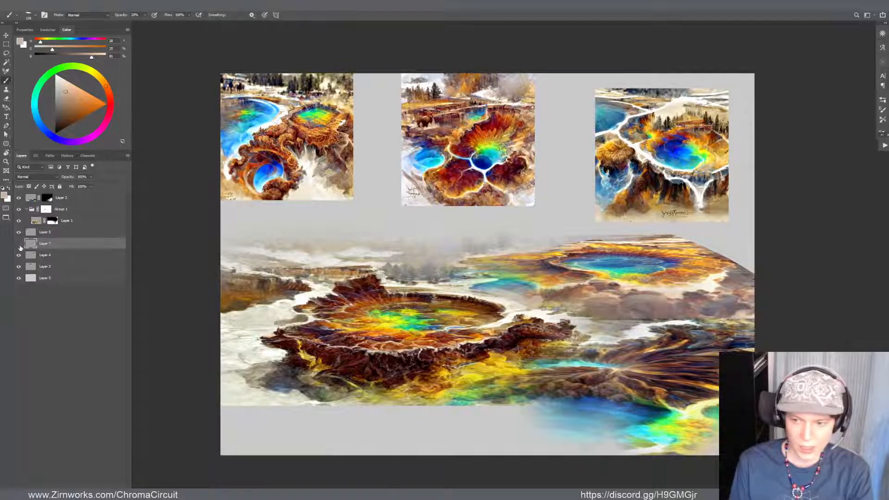
left_click(19, 245)
left_click(19, 245)
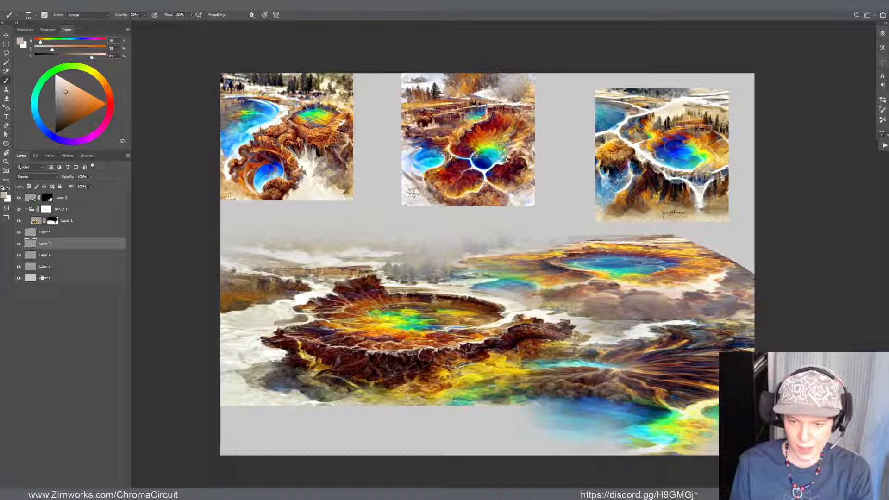
Shift the streaked rocky terrain on Layer 2 slightly right and down in the landscape's lower-right corner
key("v")
left_click(454, 306)
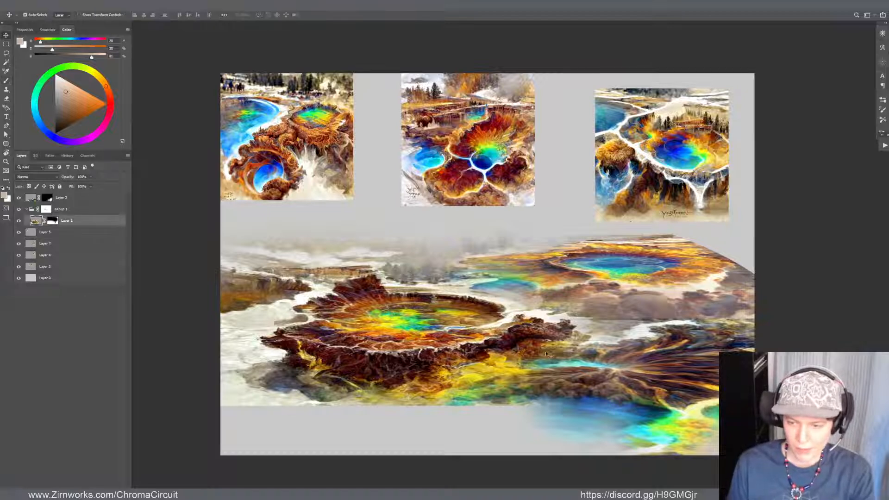
left_click_drag(546, 354, 643, 352)
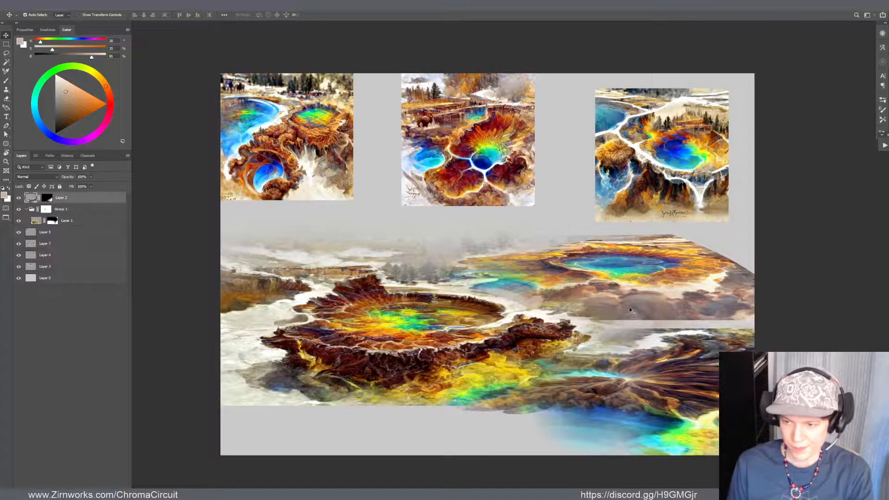
left_click(630, 311)
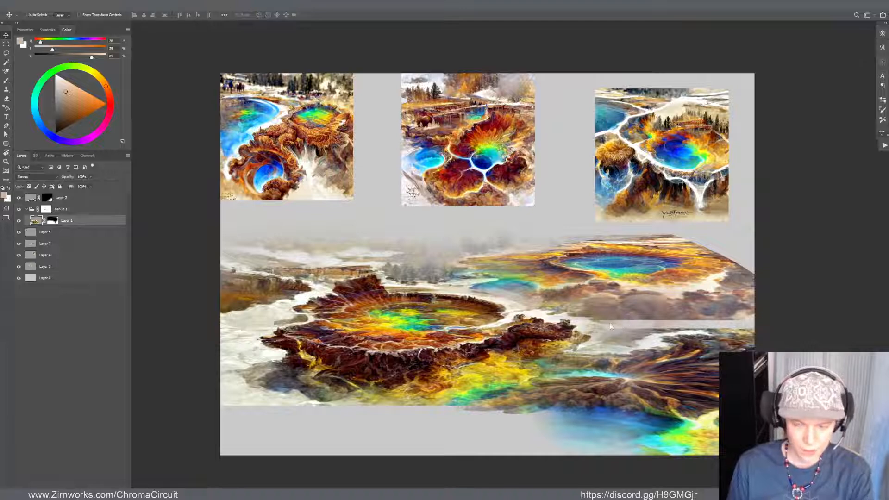
key("shift+ctrl+x")
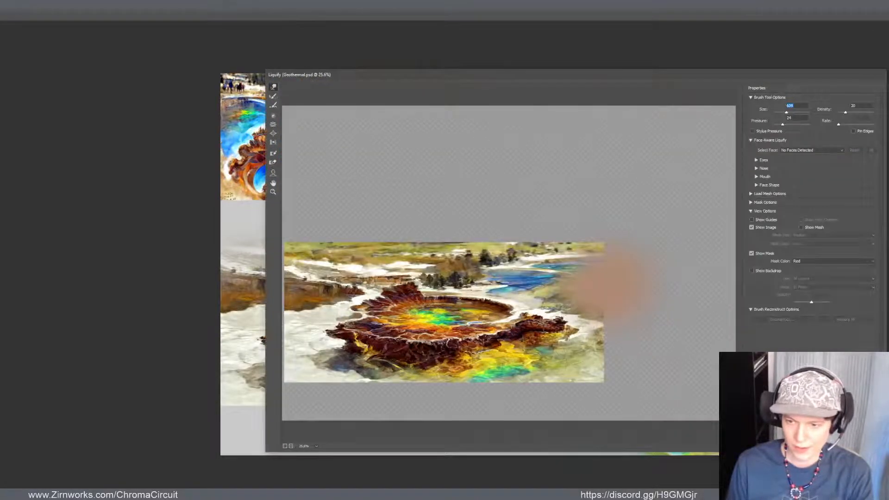
key("Escape")
Liquify Layer 7 with a larger warp brush, pushing its lower edge downward and its right edge outward to close the gaps
left_click(653, 268)
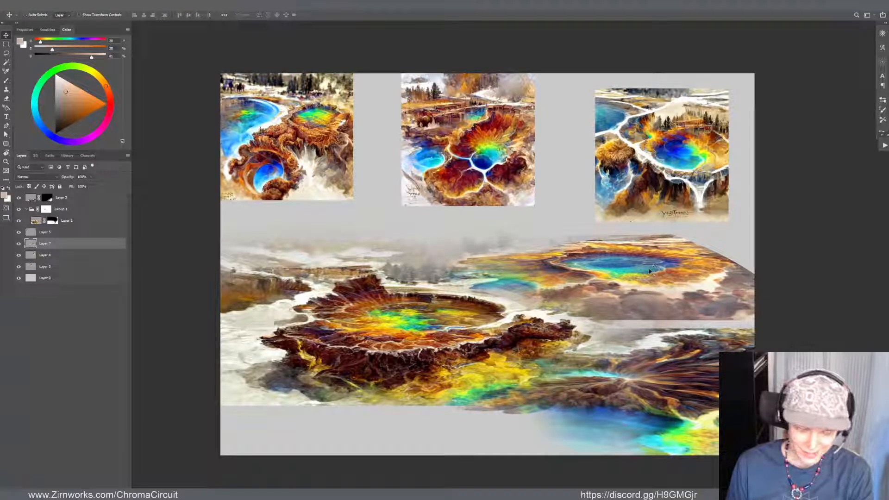
key("shift+ctrl+x")
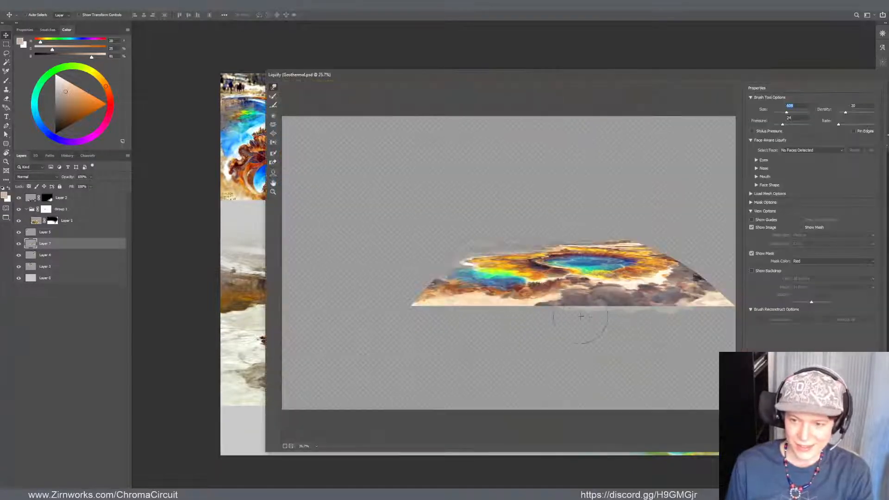
left_click_drag(584, 329, 597, 317)
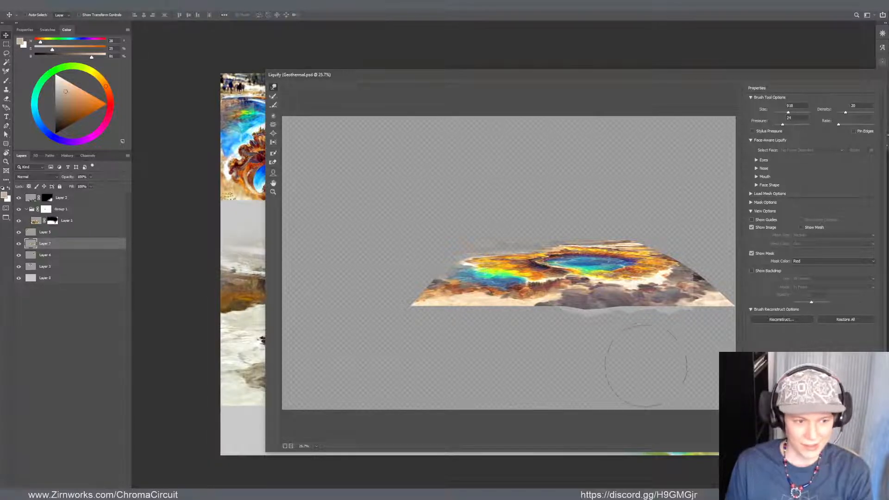
mouse_move(599, 315)
left_mouse_down()
mouse_move(685, 316)
mouse_move(727, 299)
mouse_move(725, 280)
mouse_move(694, 262)
mouse_move(704, 252)
mouse_move(723, 281)
left_mouse_up()
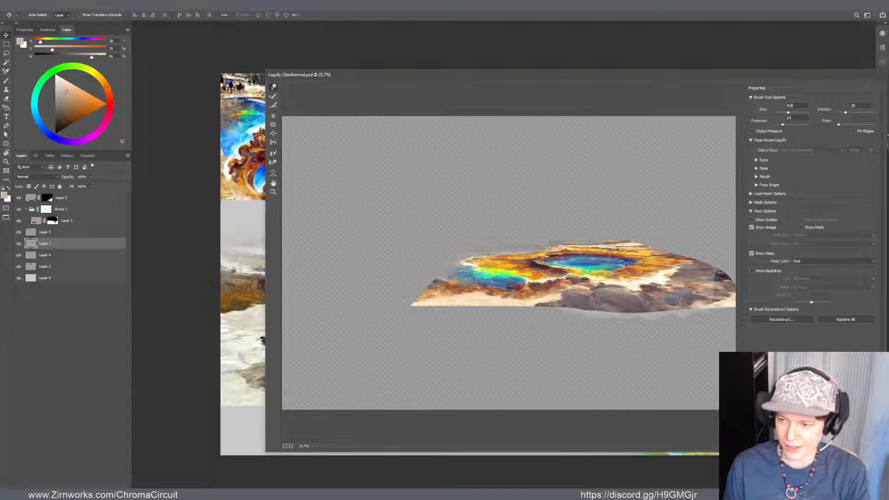
key("Return")
Sample a grey from the right side of the landscape and set the brush opacity to 100%
key("b")
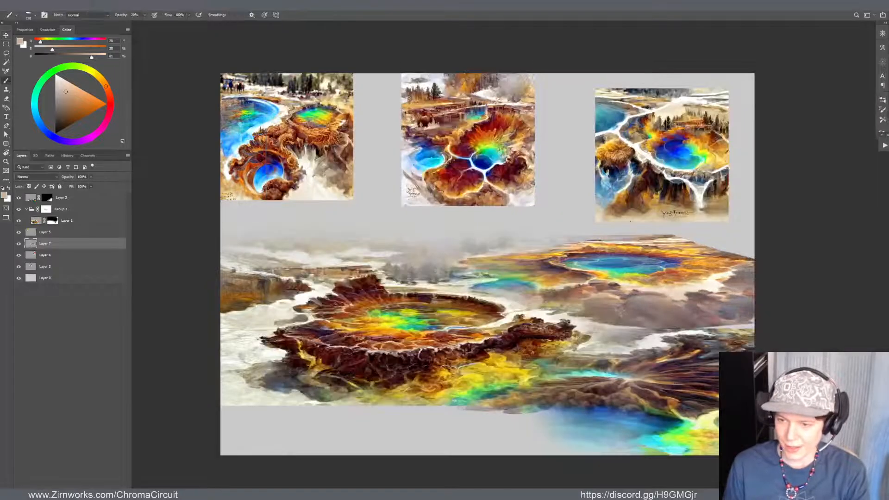
left_click(736, 307, "alt")
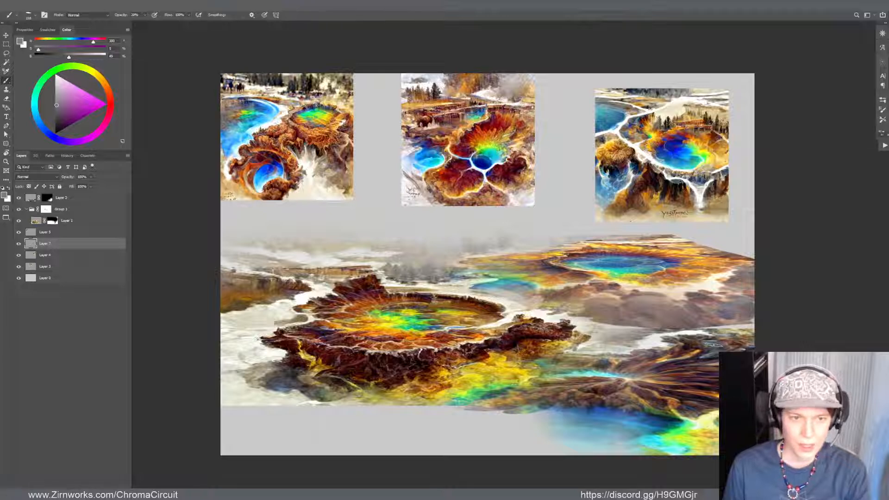
key("0")
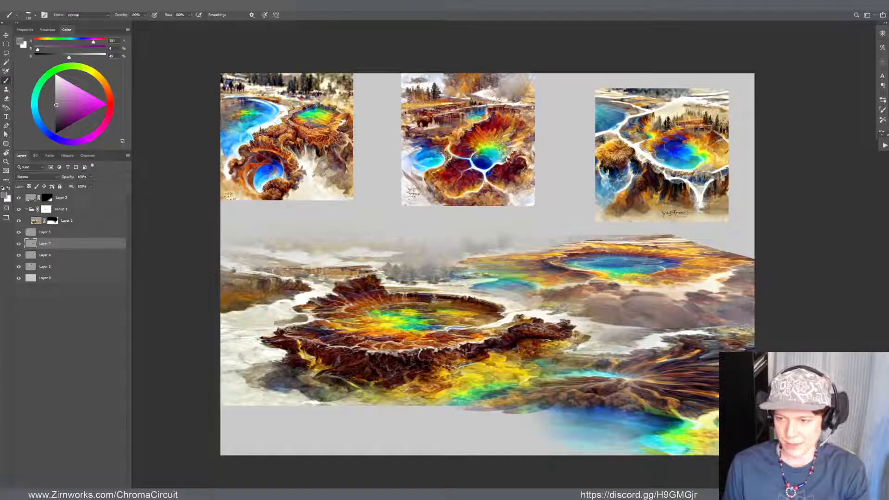
left_click_drag(672, 303, 667, 328)
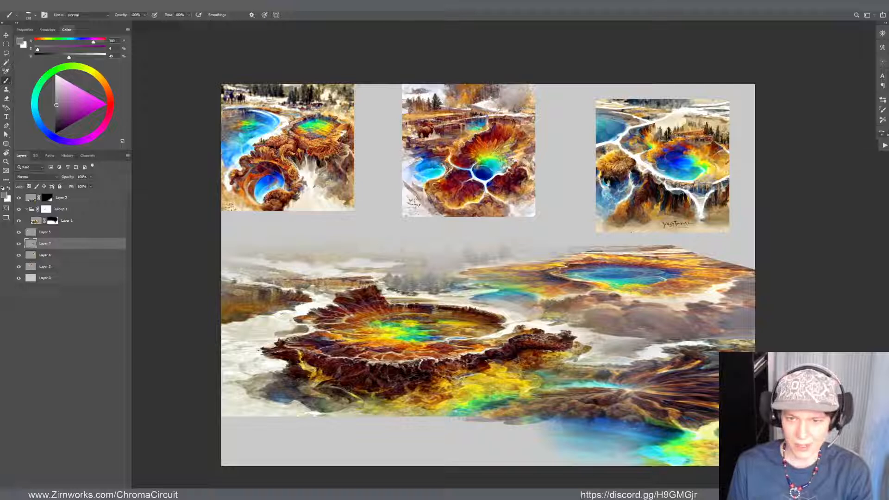
Move the first source image slightly right and down, and shift the middle source image left against it
key("v")
left_click_drag(332, 167, 341, 174)
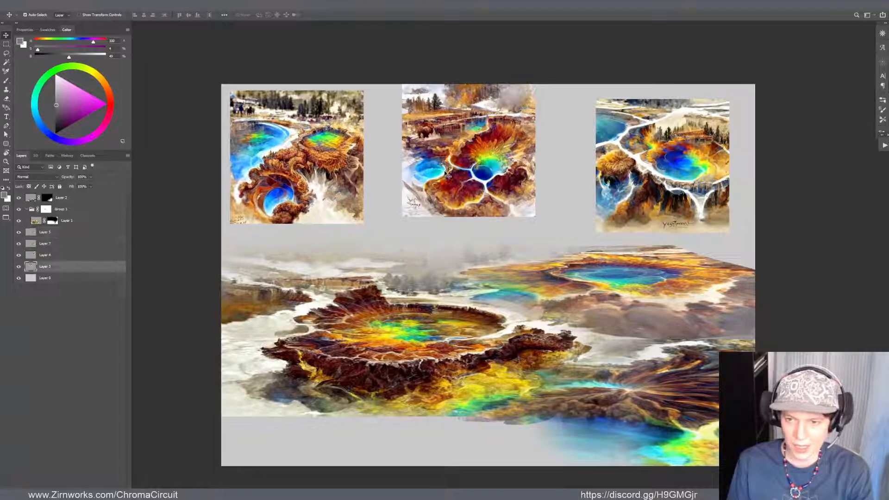
left_click_drag(447, 173, 439, 176)
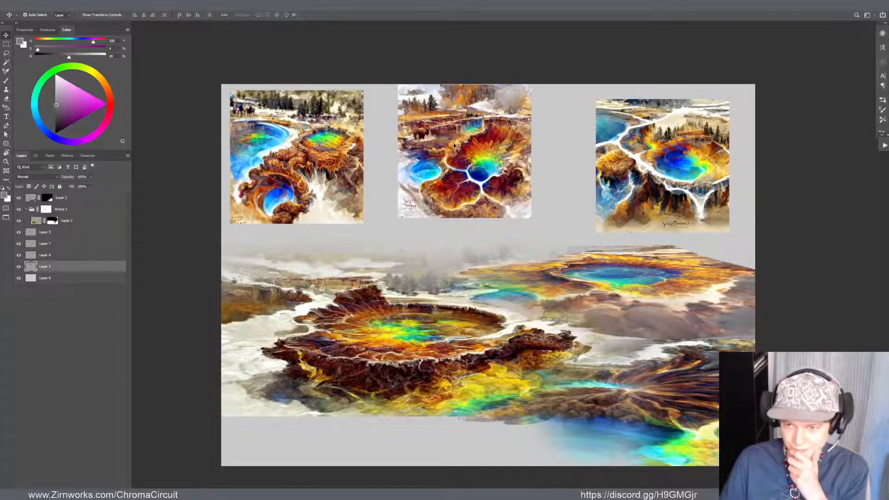
scroll(692, 146, "up", 4)
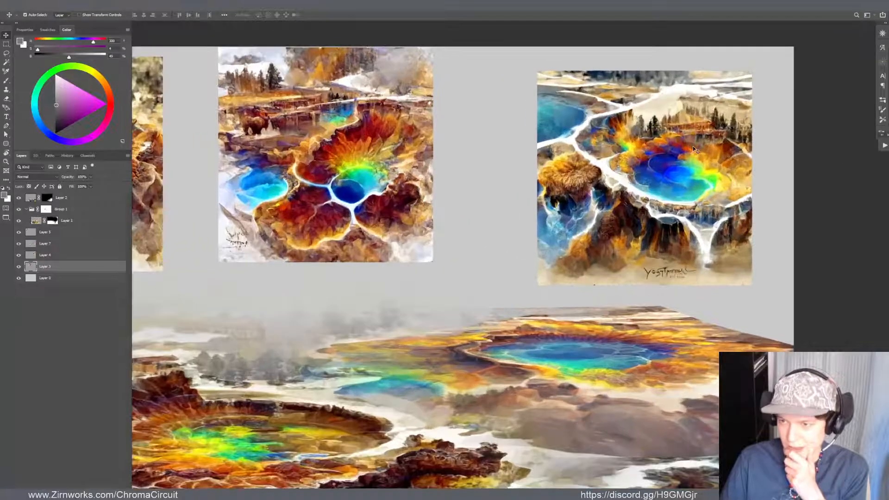
scroll(682, 188, "down", 5)
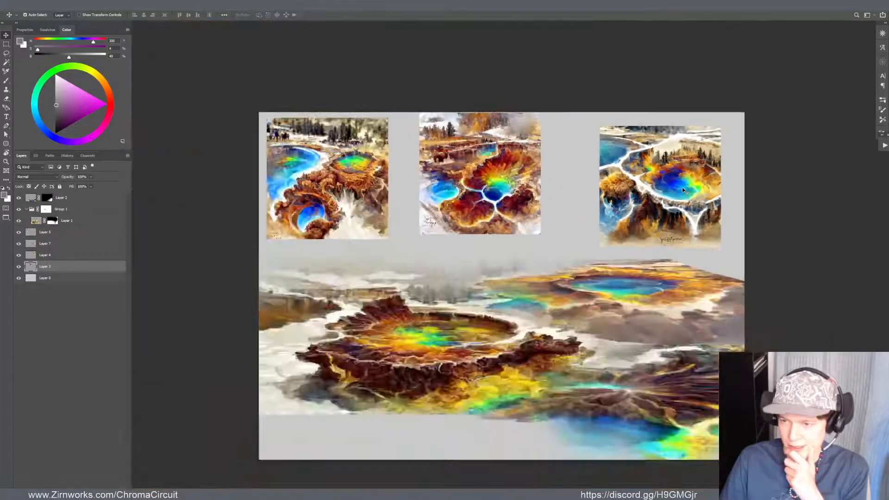
left_click_drag(475, 204, 419, 194)
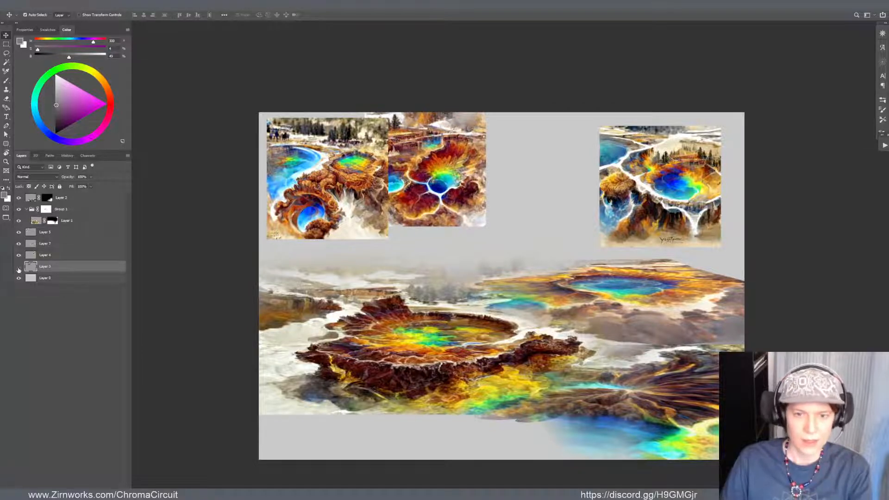
Hide Layer 3, duplicate Layer 4's source image beside the first one, and leave the original Layer 4 hidden
left_click(18, 267)
left_click(18, 243)
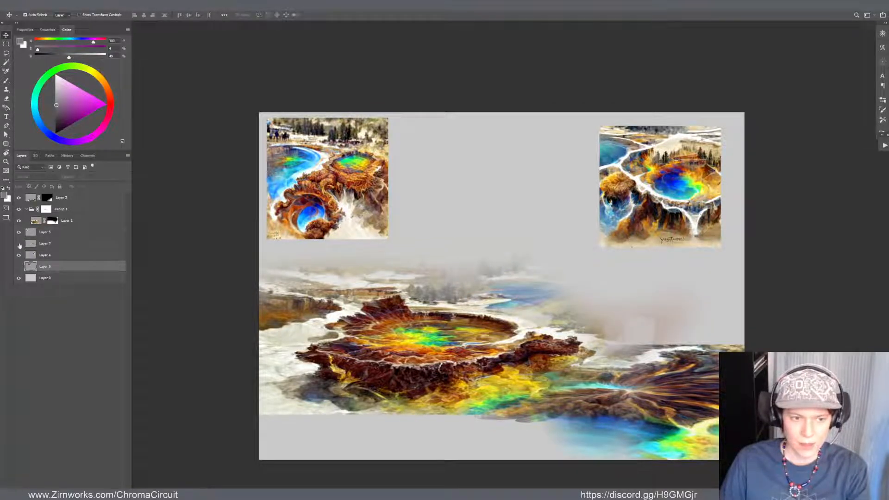
left_click(19, 244)
left_click_drag(616, 206, 444, 202)
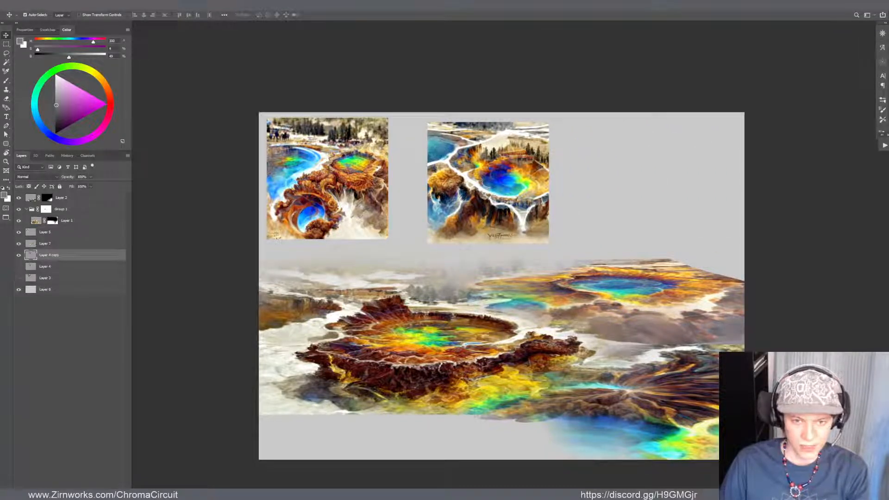
Hide Layer 5 and move the Layer 4 copy toward the upper-left part of the canvas
left_click(370, 137)
left_click(19, 232)
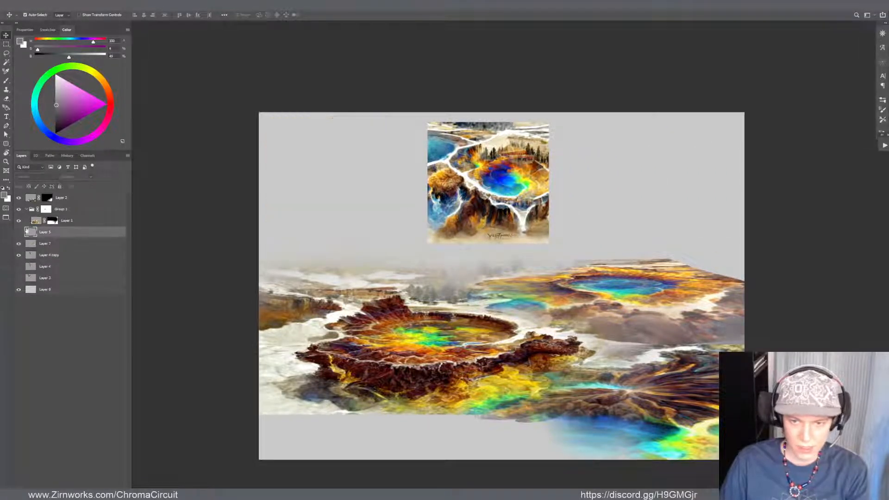
left_click_drag(527, 203, 412, 204)
scroll(393, 169, "up", 5)
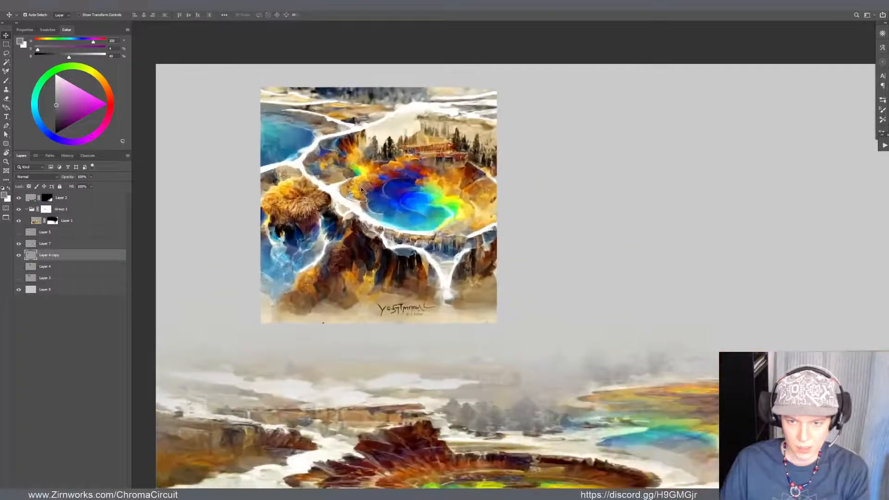
scroll(484, 215, "down", 2)
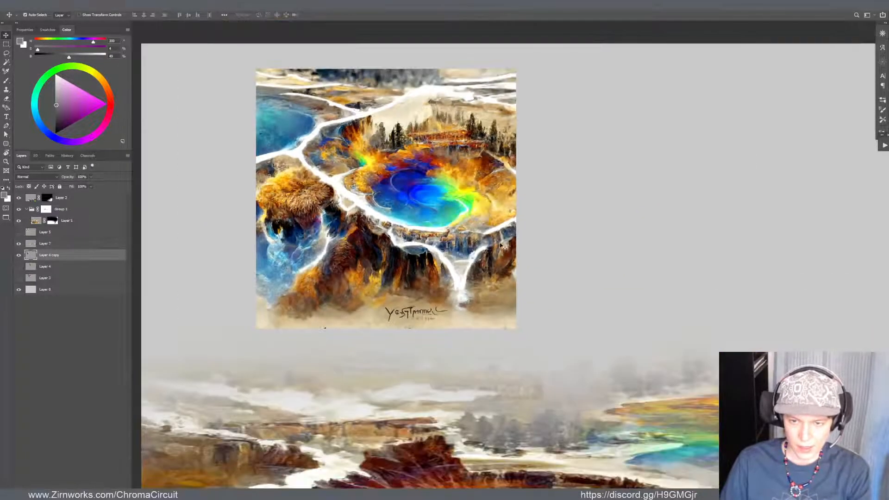
Add a black layer mask to the Layer 4 copy and reveal its blue pool and orange rim by painting with white
key("ctrl+alt+m")
key("ctrl+i")
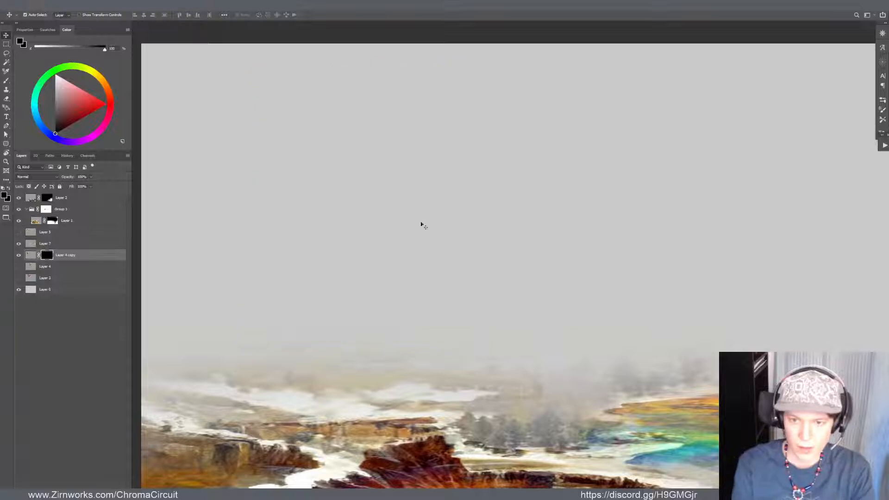
key("b")
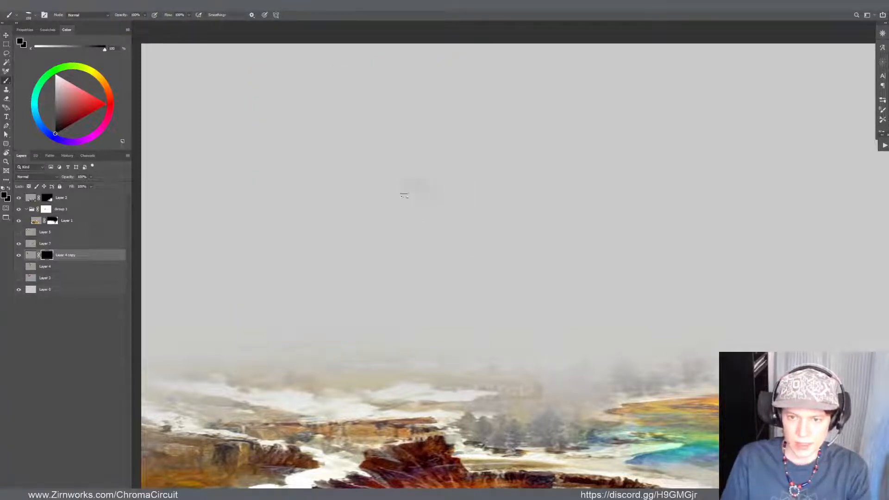
key("x")
mouse_move(410, 190)
left_mouse_down()
mouse_move(454, 185)
mouse_move(482, 194)
left_mouse_up()
mouse_move(420, 211)
left_mouse_down()
mouse_move(403, 185)
mouse_move(345, 199)
mouse_move(335, 177)
mouse_move(398, 141)
left_mouse_up()
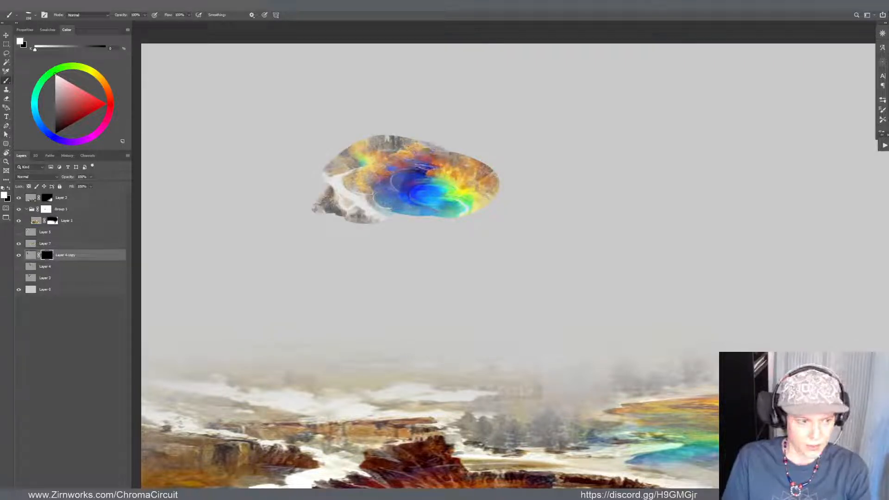
right_click(426, 169, "alt")
mouse_move(418, 169)
left_mouse_down()
mouse_move(400, 189)
mouse_move(393, 182)
mouse_move(402, 180)
mouse_move(363, 197)
mouse_move(408, 214)
mouse_move(413, 200)
mouse_move(468, 197)
mouse_move(505, 176)
mouse_move(426, 149)
mouse_move(405, 173)
mouse_move(456, 142)
left_mouse_up()
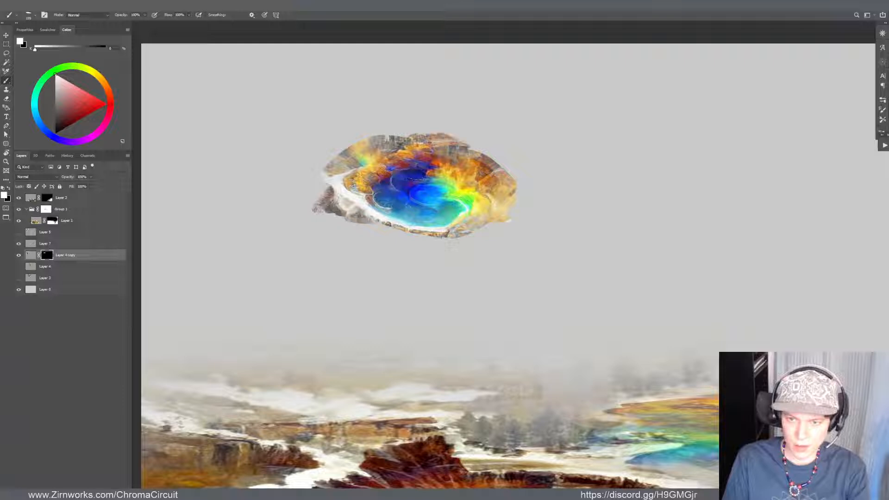
Fade the upper rim of the Layer 4 copy's pool by masking with black, and restore its upper-left orange edge with white
key("e")
key("b")
key("x")
mouse_move(349, 157)
left_mouse_down()
mouse_move(375, 126)
mouse_move(333, 166)
mouse_move(399, 139)
mouse_move(333, 158)
mouse_move(349, 156)
left_mouse_up()
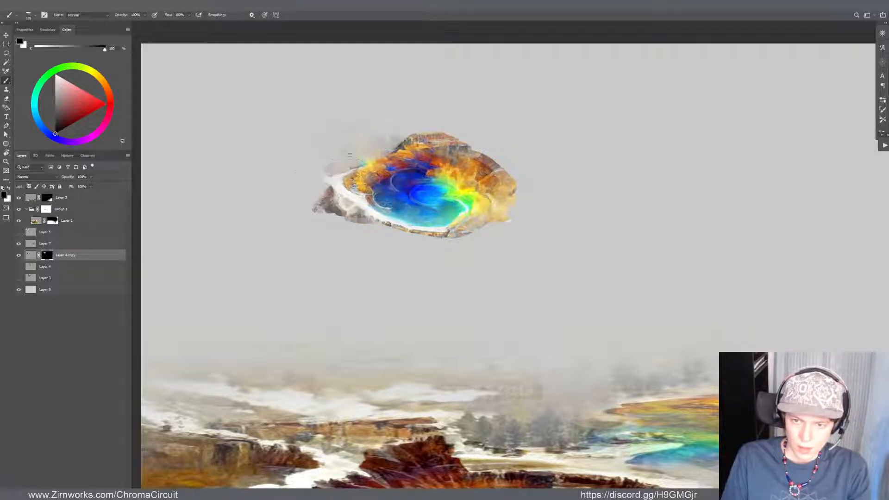
mouse_move(398, 143)
left_mouse_down()
mouse_move(463, 141)
mouse_move(476, 158)
mouse_move(445, 159)
mouse_move(489, 156)
mouse_move(509, 185)
left_mouse_up()
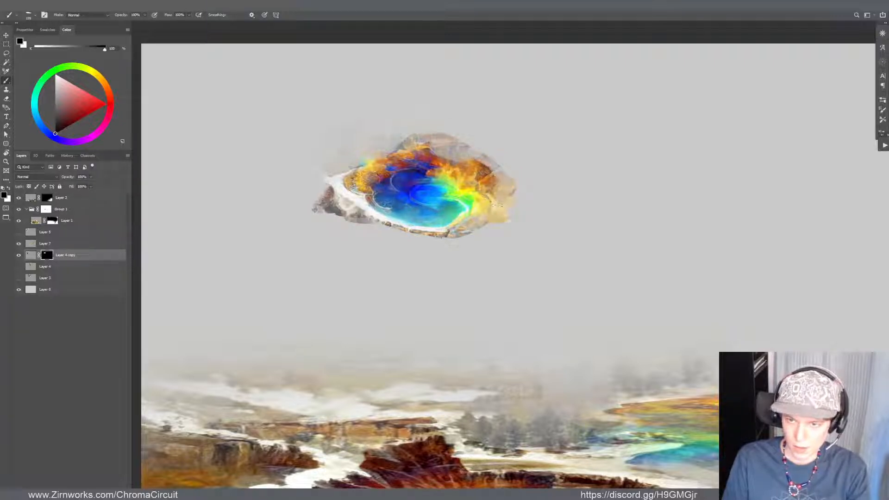
mouse_move(468, 152)
left_mouse_down()
mouse_move(432, 142)
mouse_move(440, 149)
mouse_move(398, 153)
mouse_move(411, 159)
mouse_move(398, 168)
left_mouse_up()
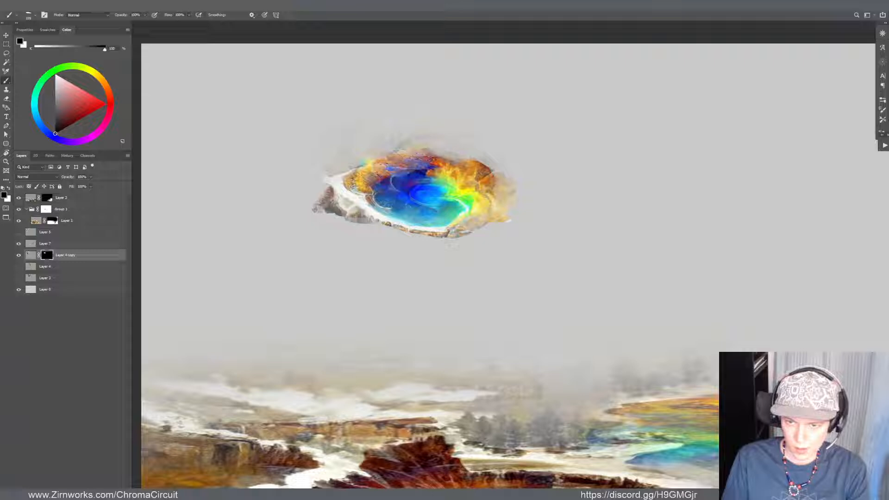
key("x")
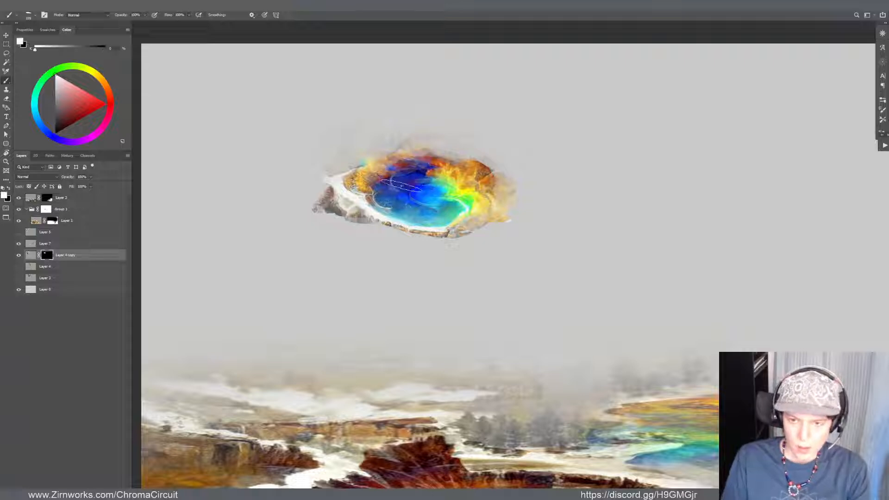
mouse_move(398, 170)
left_mouse_down()
mouse_move(442, 158)
mouse_move(374, 164)
mouse_move(359, 149)
mouse_move(387, 147)
mouse_move(351, 150)
left_mouse_up()
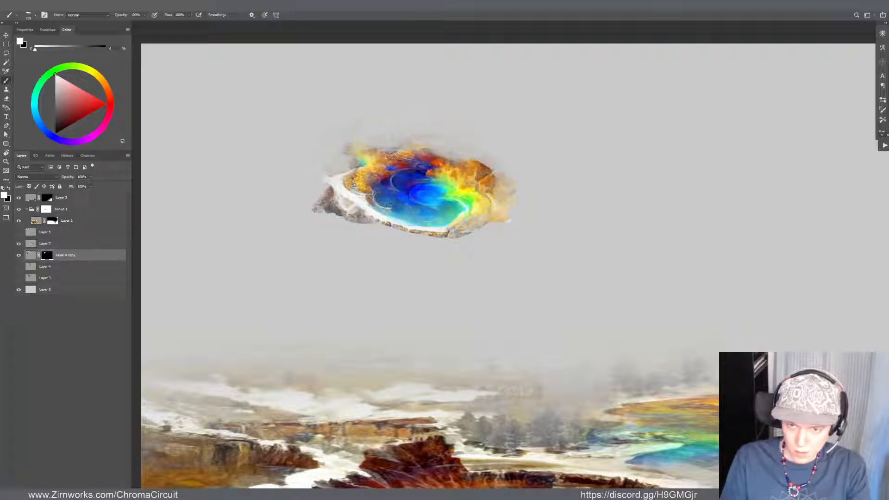
Mask out the rocks beneath the pool's lower-left edge and reveal more of its lower-right rim on the Layer 4 copy
key("x")
mouse_move(345, 214)
left_mouse_down()
mouse_move(319, 209)
mouse_move(329, 192)
mouse_move(324, 219)
mouse_move(366, 217)
mouse_move(338, 210)
mouse_move(368, 224)
left_mouse_up()
left_click_drag(431, 234, 467, 229)
key("x")
mouse_move(386, 226)
left_mouse_down()
mouse_move(472, 234)
mouse_move(515, 217)
left_mouse_up()
key("x")
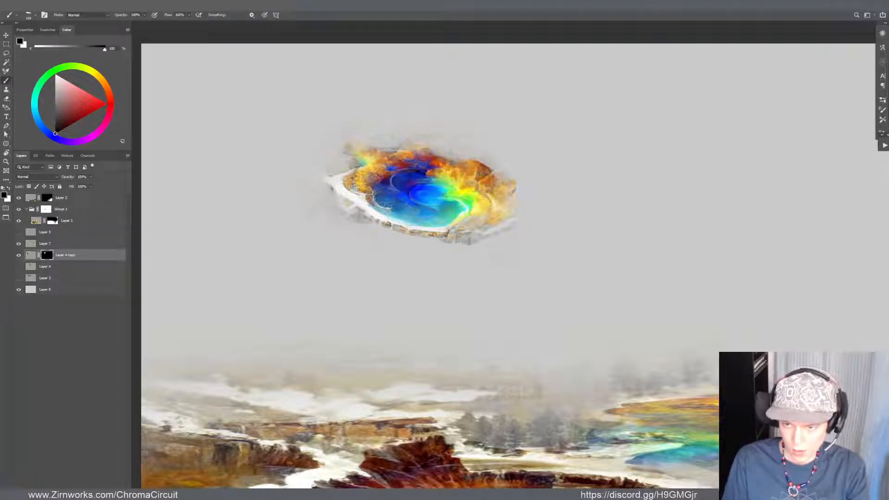
Move the Layer 4 copy's pool slightly down and mask away the rocky remnants along its lower rim
key("v")
left_click_drag(433, 183, 430, 192)
key("b")
key("x")
mouse_move(329, 226)
left_mouse_down()
mouse_move(357, 235)
mouse_move(329, 220)
left_mouse_up()
key("ctrl+z")
key("x")
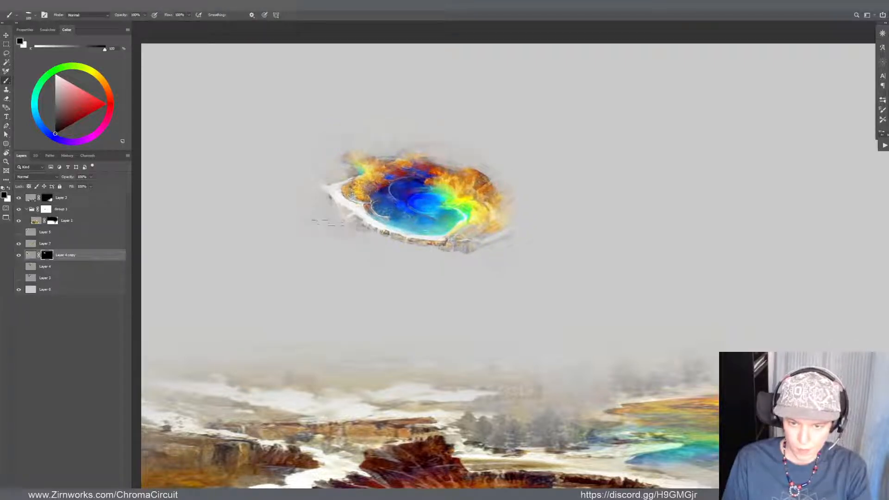
mouse_move(371, 233)
left_mouse_down()
mouse_move(465, 250)
mouse_move(412, 238)
left_mouse_up()
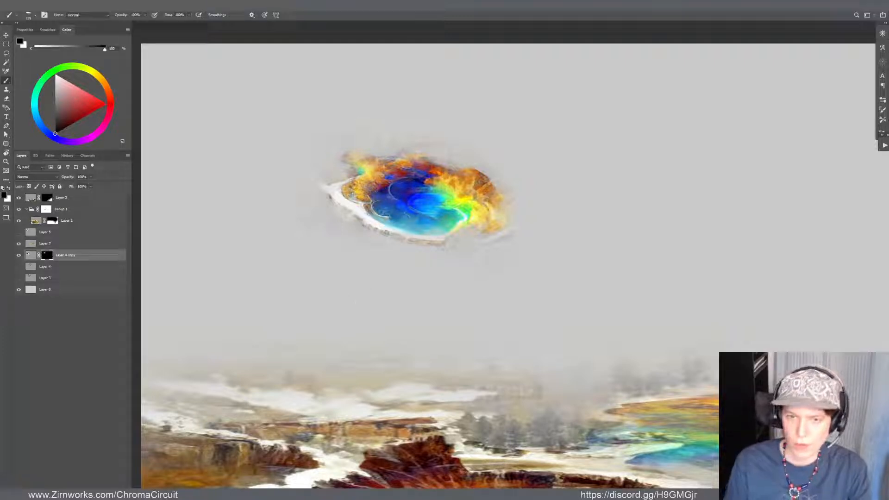
Stretch the Layer 4 copy's pool into a wide, flattened ellipse and place it just above the misty background
key("v")
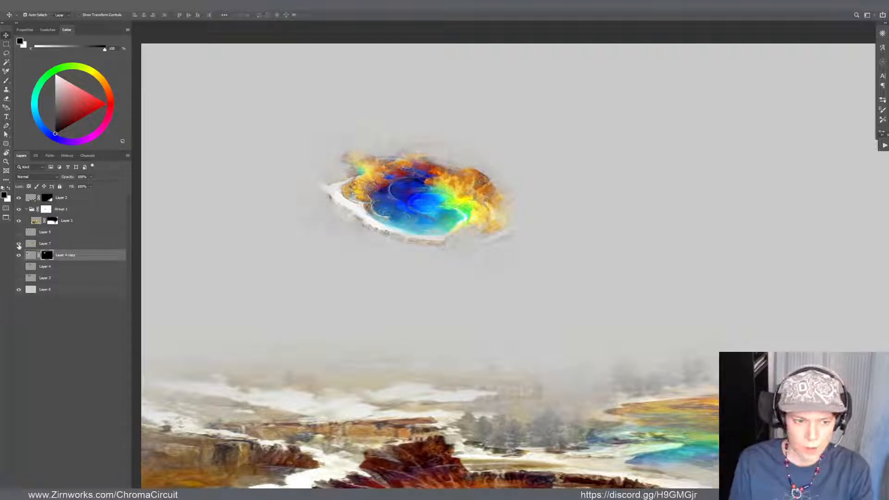
left_click(19, 257)
left_click(19, 257)
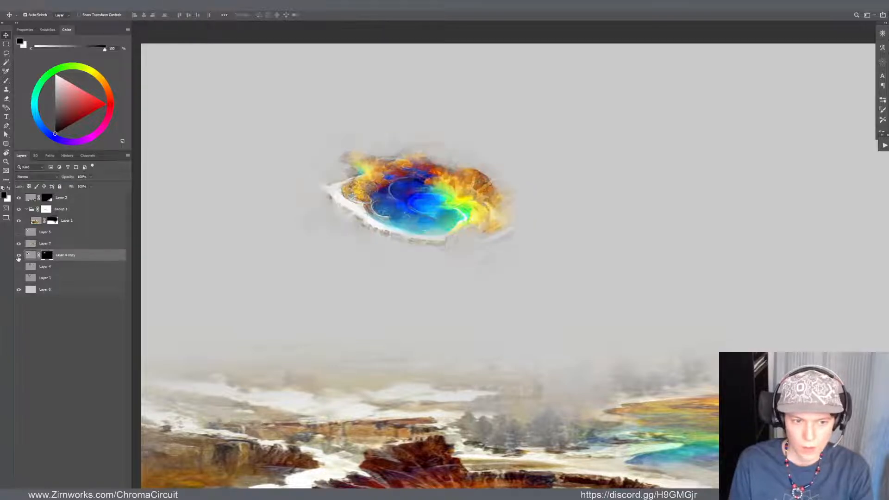
scroll(325, 321, "down", 3)
key("ctrl+t")
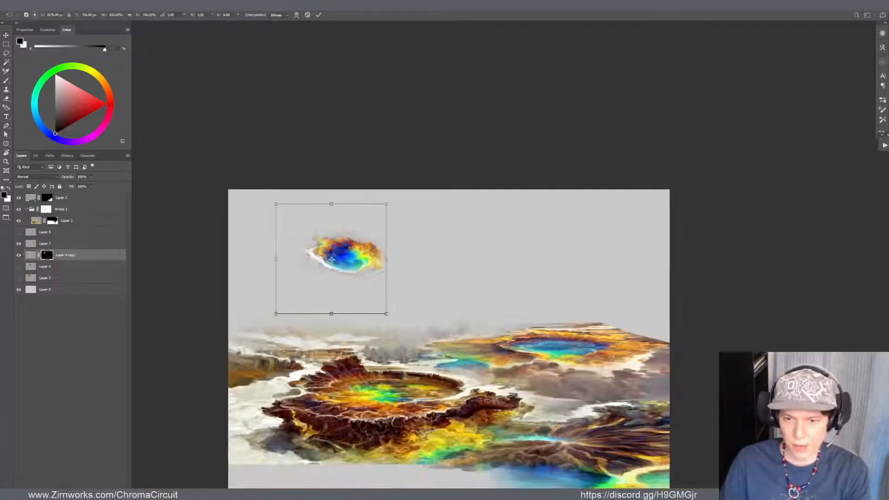
left_click_drag(376, 256, 587, 264)
left_click_drag(454, 208, 454, 233)
left_click_drag(472, 296, 368, 303)
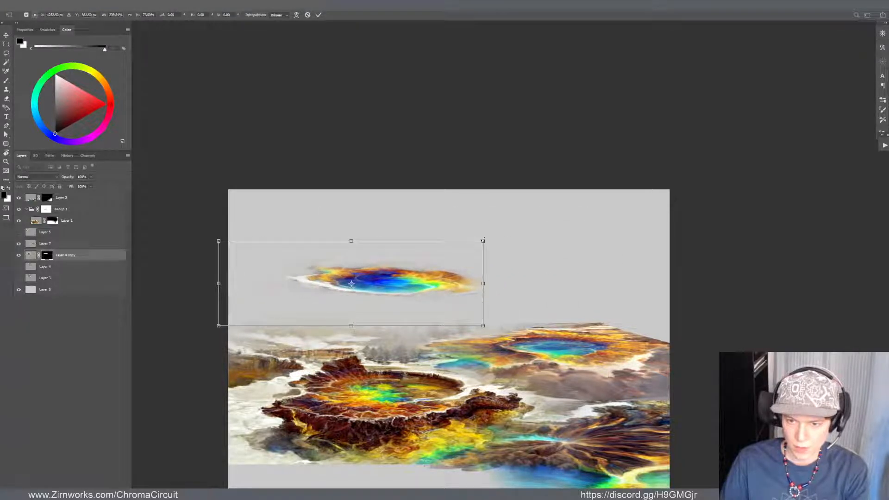
left_click_drag(482, 240, 456, 248)
mouse_move(433, 277)
left_mouse_down()
mouse_move(459, 311)
mouse_move(436, 316)
mouse_move(428, 285)
left_mouse_up()
key("Return")
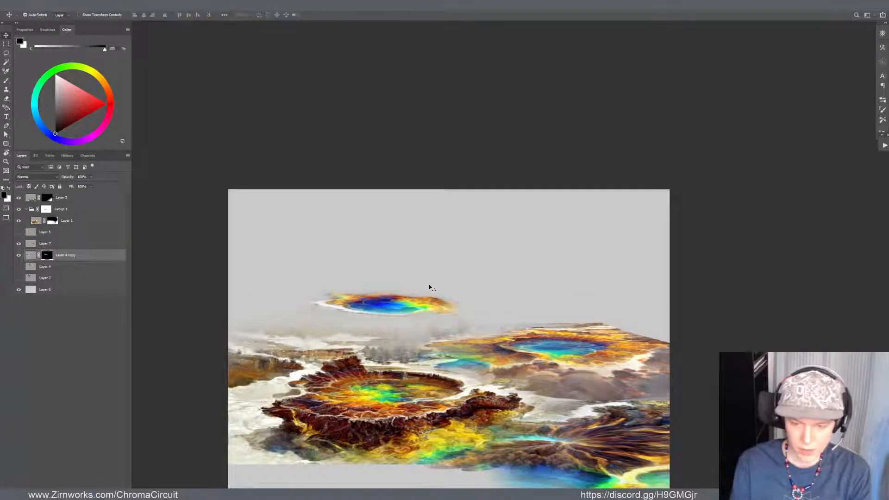
Nudge the large right-hand pool and shift the Layer 4 copy's blue pool slightly right and down
mouse_move(618, 347)
left_mouse_down()
mouse_move(643, 329)
mouse_move(611, 359)
left_mouse_up()
left_click_drag(407, 305, 425, 313)
key("ctrl+t")
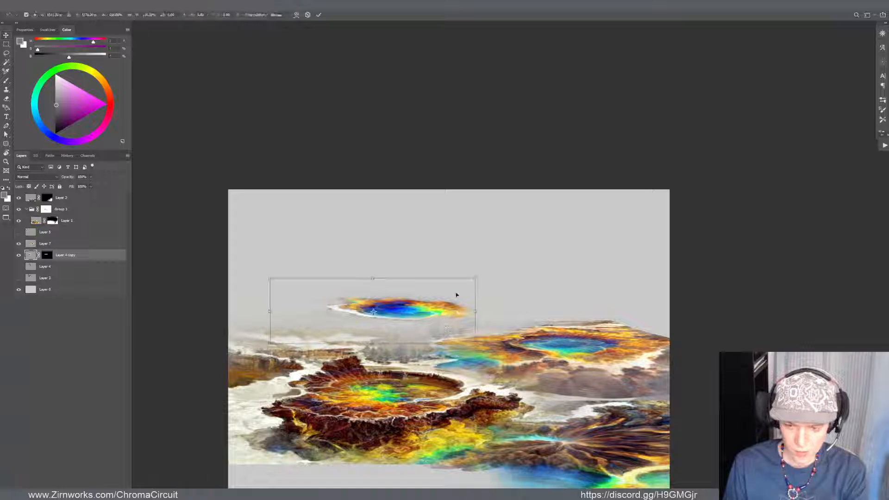
key("Return")
Lift the shadows of the Layer 4 copy's pool with Curves and apply a slight Hue/Saturation adjustment
key("ctrl+m")
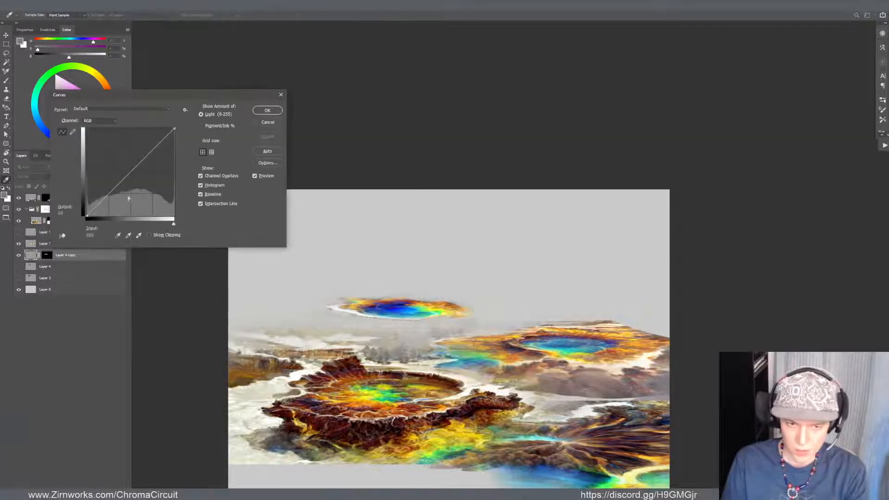
left_click_drag(86, 216, 86, 204)
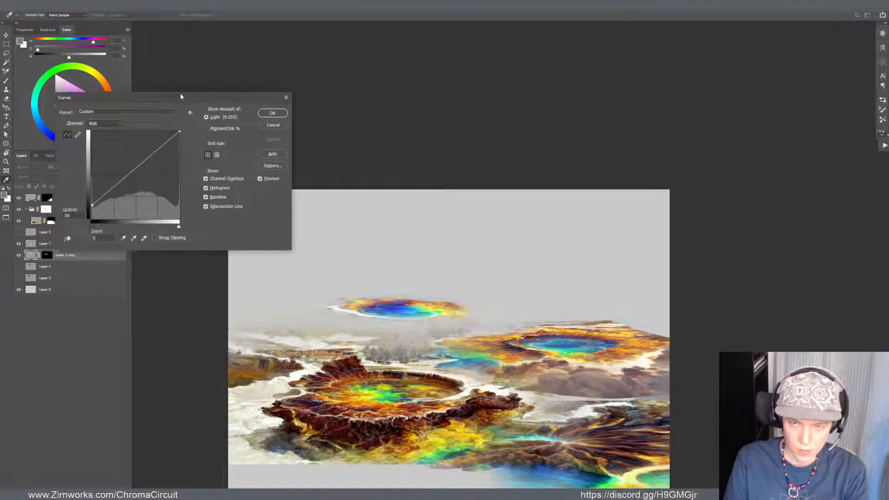
left_click_drag(179, 93, 295, 85)
left_click_drag(204, 193, 203, 200)
left_click(384, 102)
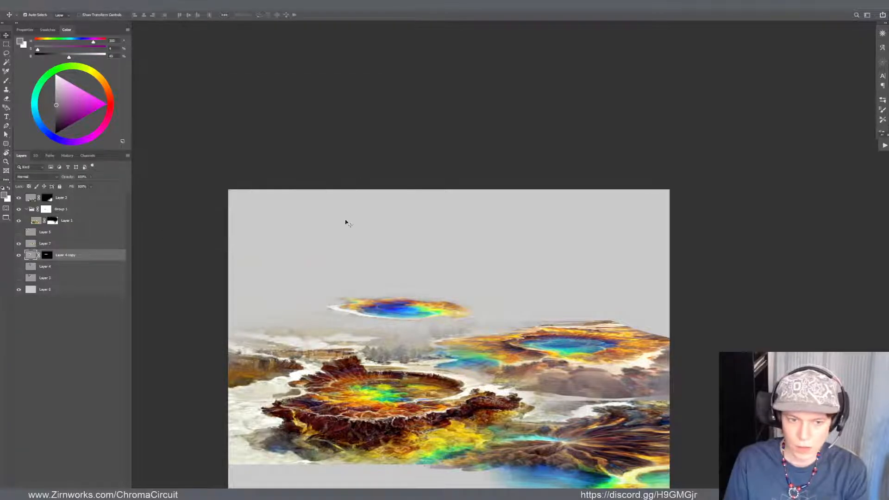
key("ctrl+u")
left_click_drag(533, 208, 527, 208)
left_click(612, 155)
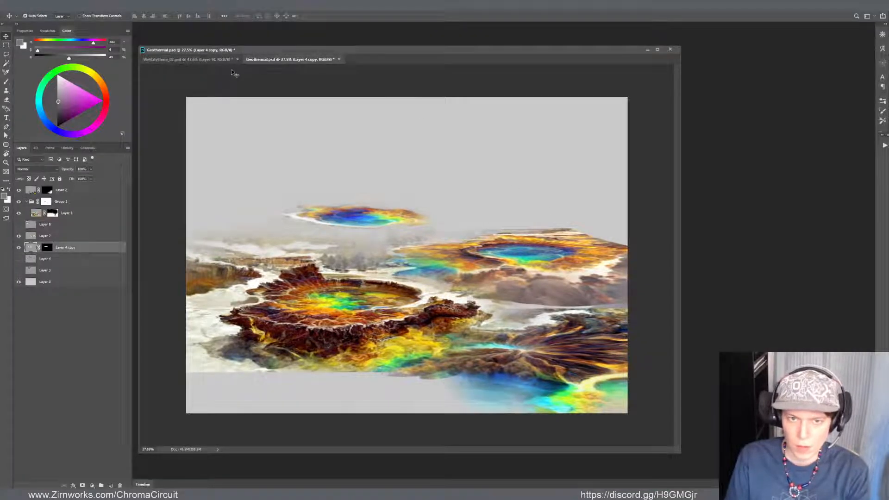
Show Layer 4 and move its source image to the upper-right part of the canvas
left_click_drag(287, 60, 276, 76)
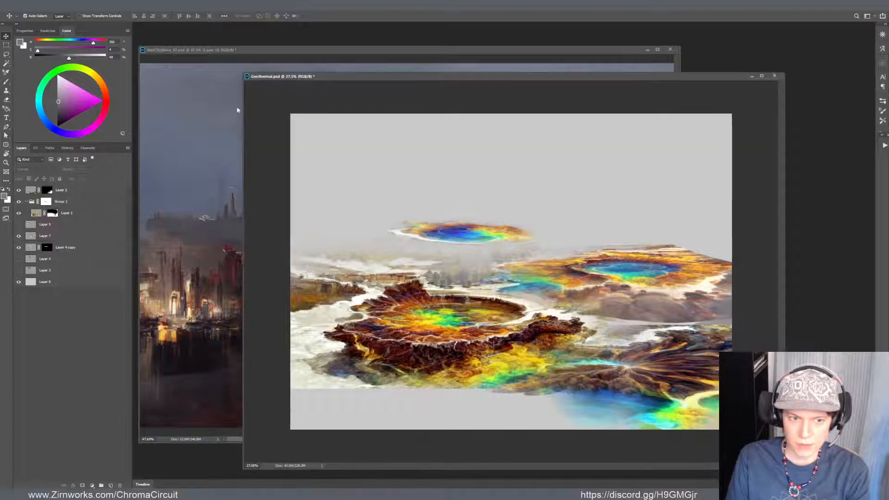
left_click(18, 259)
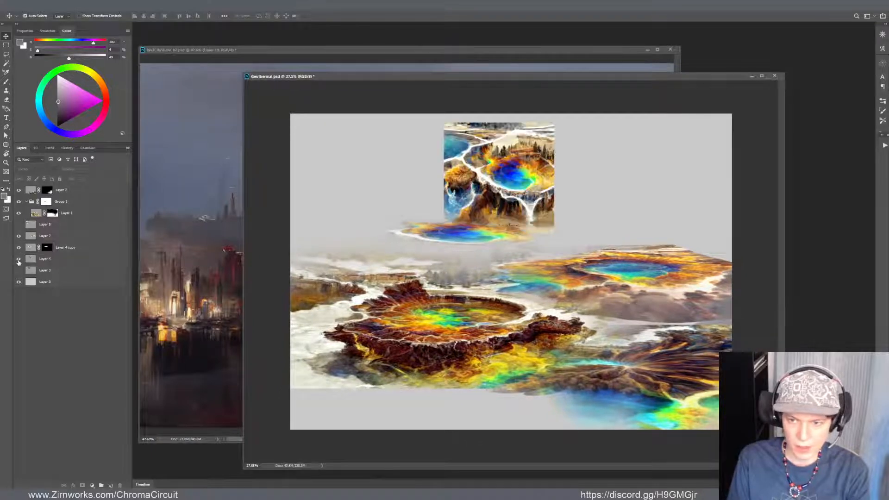
left_click(19, 261)
left_click(18, 260)
key("f")
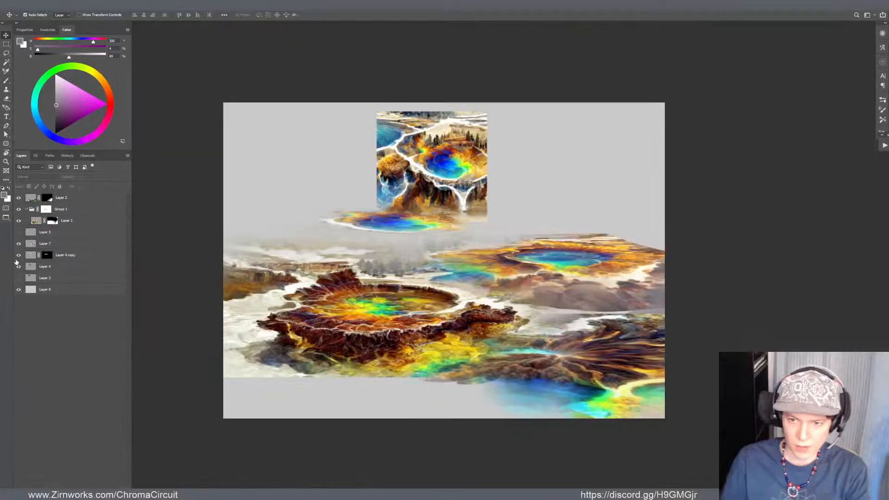
scroll(406, 167, "up", 3)
left_click(476, 209)
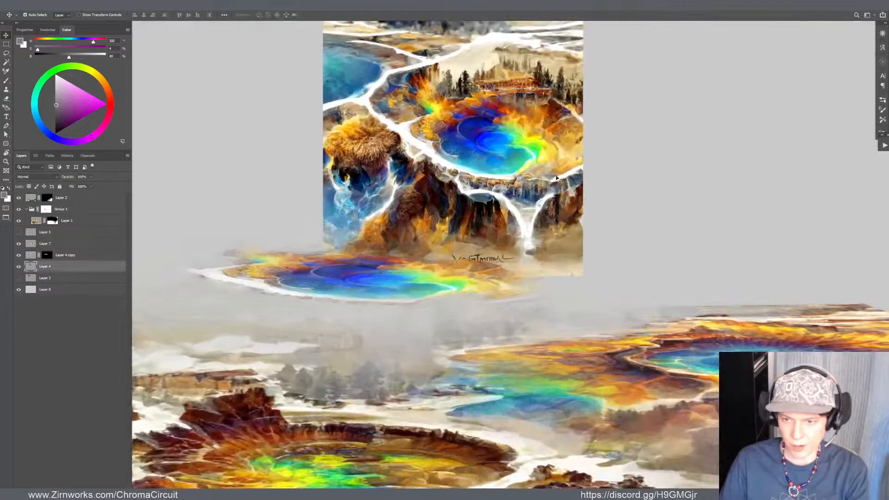
left_click_drag(557, 178, 797, 165)
scroll(686, 165, "down", 3)
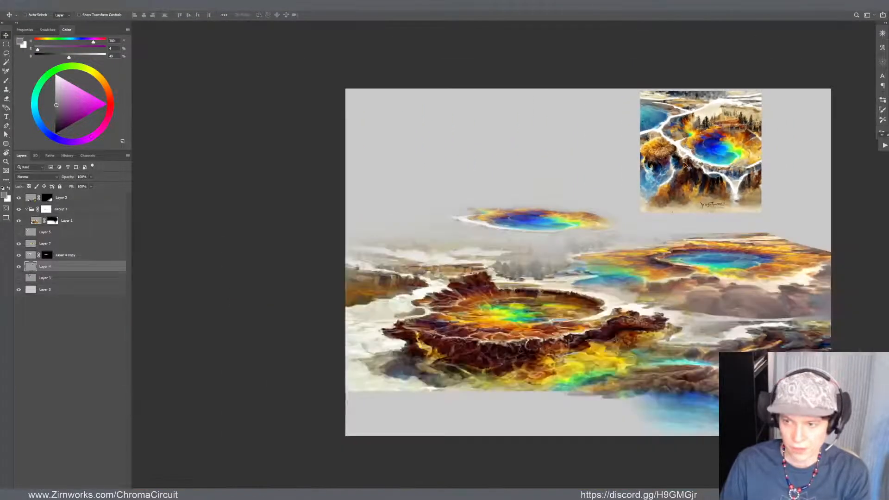
Duplicate Layer 4 with the original hidden, move the duplicate to the canvas's upper-left area, and add a black layer mask
key("ctrl+j")
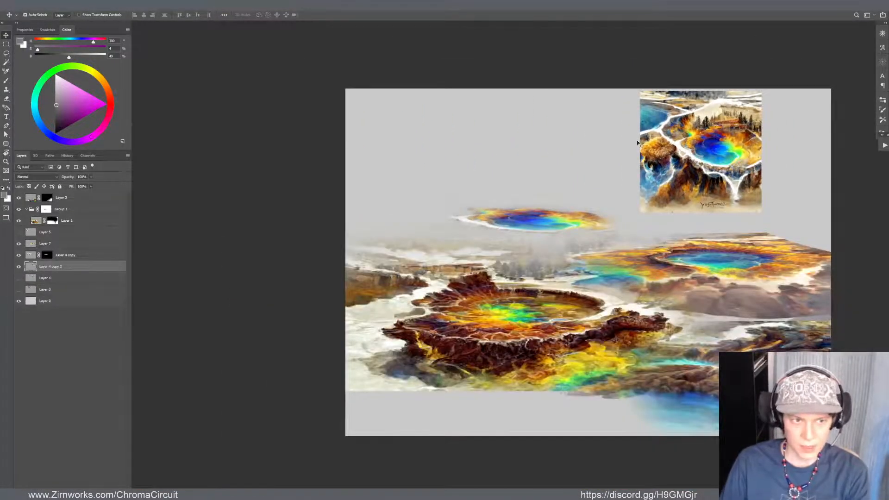
left_click_drag(682, 142, 409, 144)
key("ctrl+m")
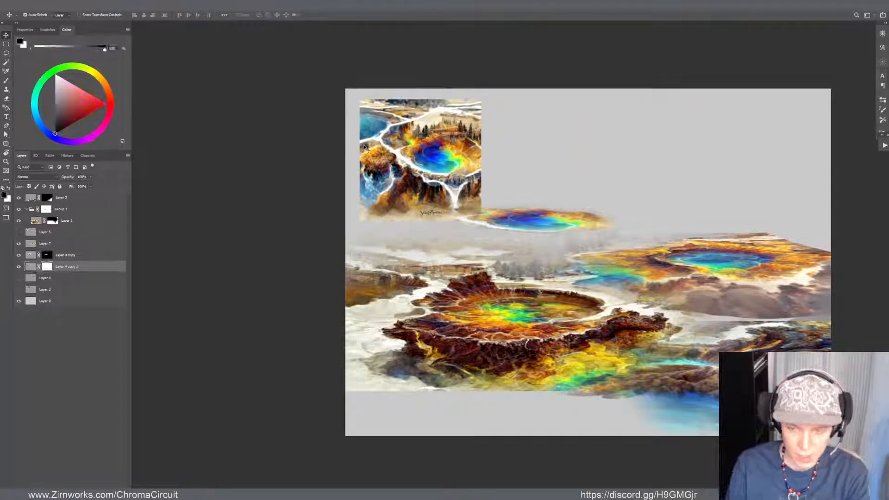
key("ctrl+i")
Reveal the waterfall and rocky cliffs of Layer 4 copy 2 by painting white on its mask
key("b")
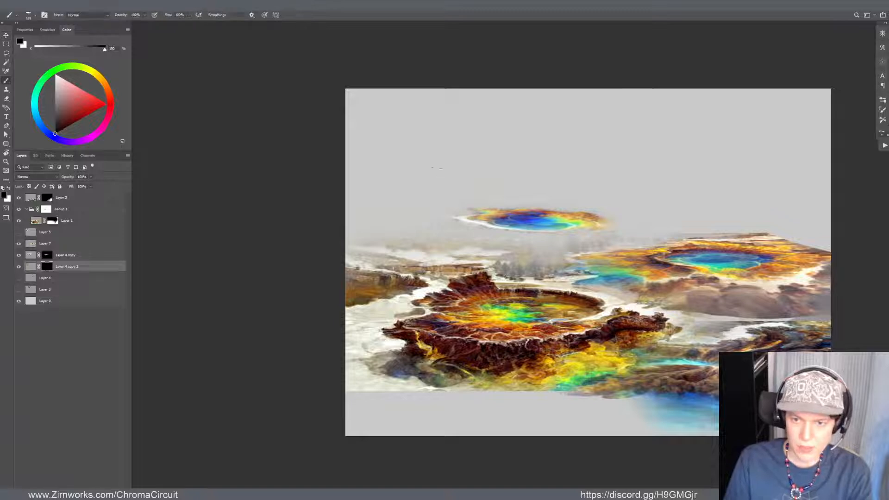
right_click(435, 189)
left_click(421, 191)
key("x")
mouse_move(426, 188)
left_mouse_down()
mouse_move(422, 211)
mouse_move(434, 179)
mouse_move(449, 197)
mouse_move(469, 169)
mouse_move(482, 185)
mouse_move(479, 203)
left_mouse_up()
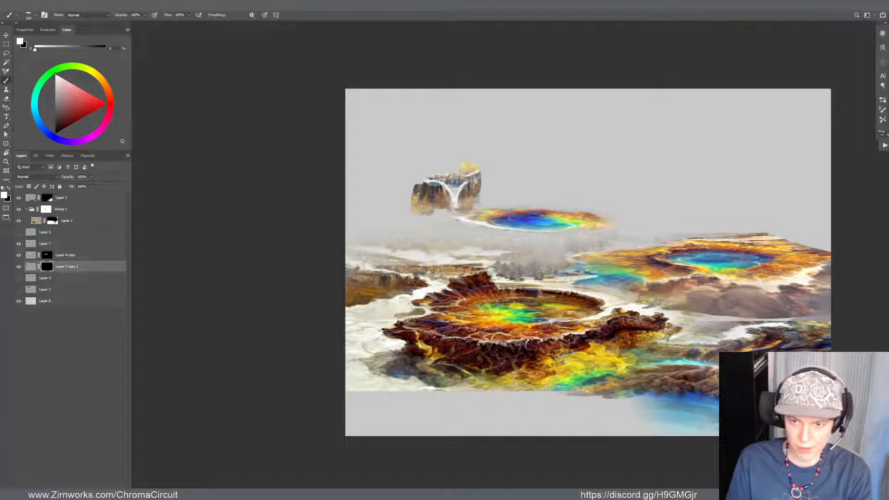
mouse_move(428, 192)
left_mouse_down()
mouse_move(407, 199)
mouse_move(398, 189)
mouse_move(407, 172)
mouse_move(393, 181)
mouse_move(403, 189)
left_mouse_up()
mouse_move(392, 204)
left_mouse_down()
mouse_move(382, 194)
mouse_move(442, 199)
left_mouse_up()
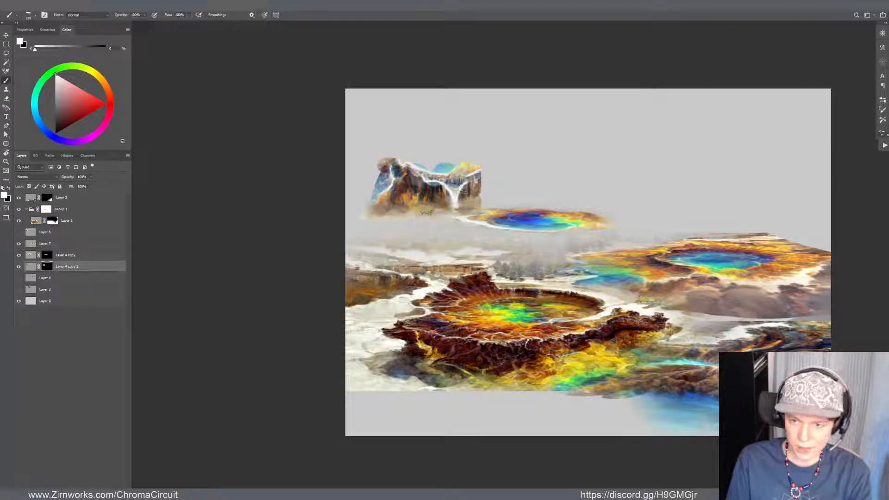
Mask out the blue and yellow pool remnants above the waterfall cliff on Layer 4 copy 2 with black
key("x")
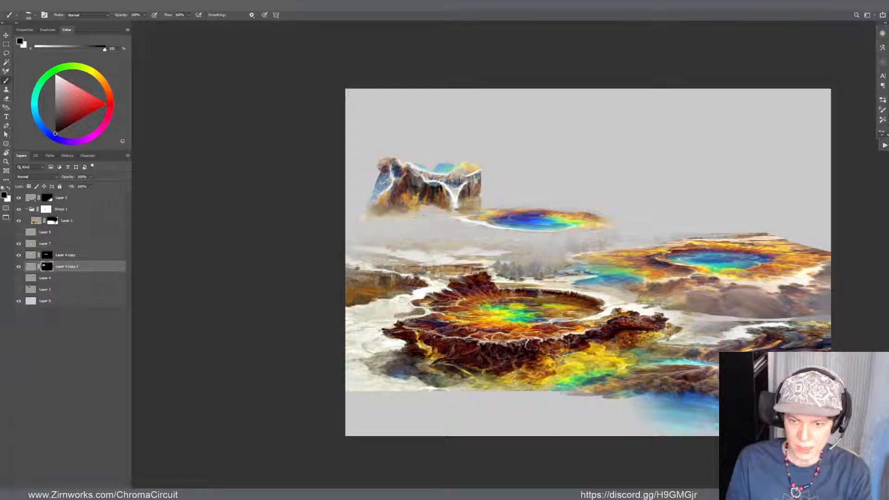
key("r")
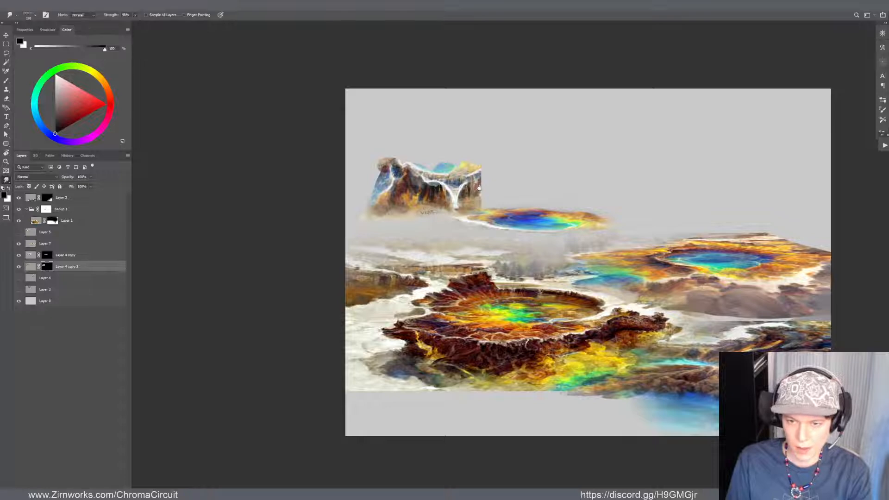
key("b")
mouse_move(479, 187)
left_mouse_down()
mouse_move(476, 228)
mouse_move(447, 205)
left_mouse_up()
key("x")
key("z")
key("b")
key("x")
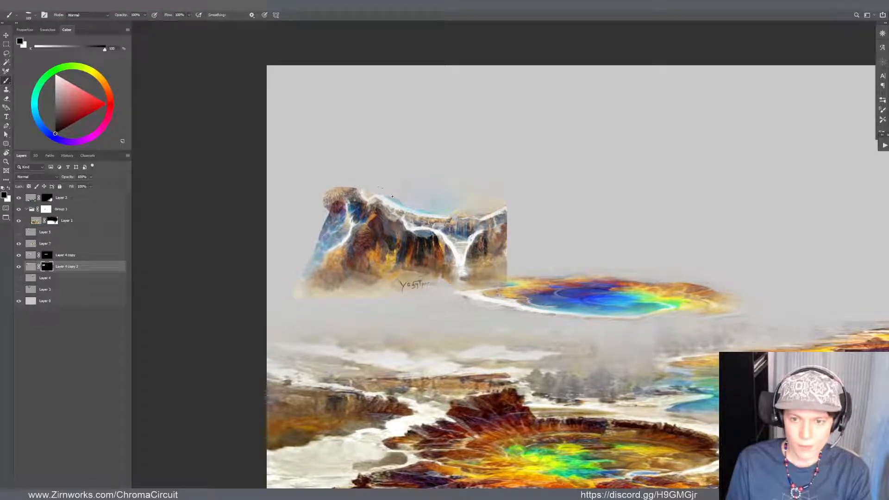
Paint white on Layer 4 copy 2's mask to reveal the white stream, grassy mound and blue water at the cliff's upper-left end
key("x")
mouse_move(356, 194)
left_mouse_down()
mouse_move(345, 194)
mouse_move(352, 190)
left_mouse_up()
key("x")
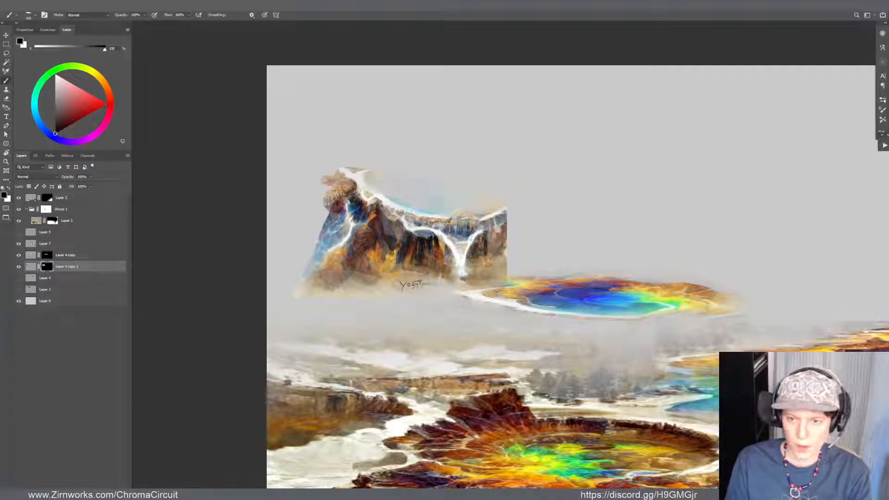
key("x")
mouse_move(347, 196)
left_mouse_down()
mouse_move(328, 203)
mouse_move(316, 220)
mouse_move(320, 235)
mouse_move(327, 199)
mouse_move(306, 208)
left_mouse_up()
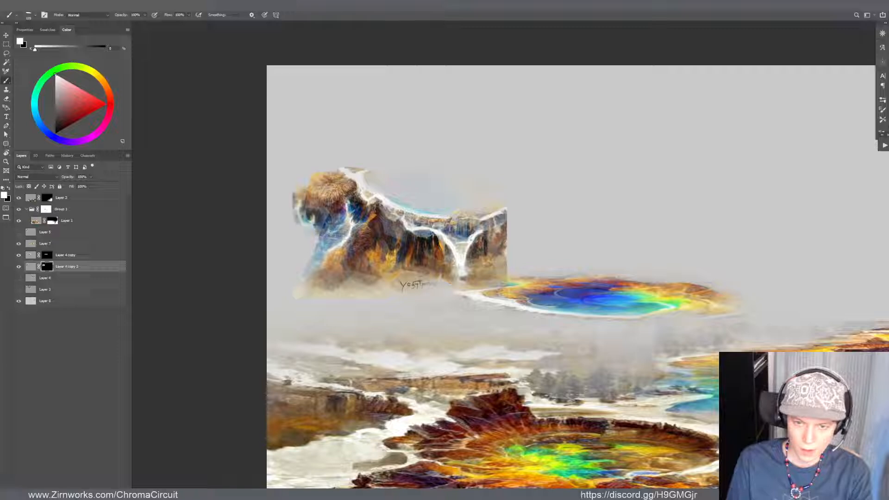
mouse_move(330, 237)
left_mouse_down()
mouse_move(311, 200)
mouse_move(320, 207)
mouse_move(309, 219)
left_mouse_up()
left_click_drag(374, 217, 391, 226)
left_click_drag(442, 214, 425, 226)
key("ctrl+z")
Switch to black, check the brush's Color Dynamics settings, and test and undo a mask stroke above the waterfall cliff
key("x")
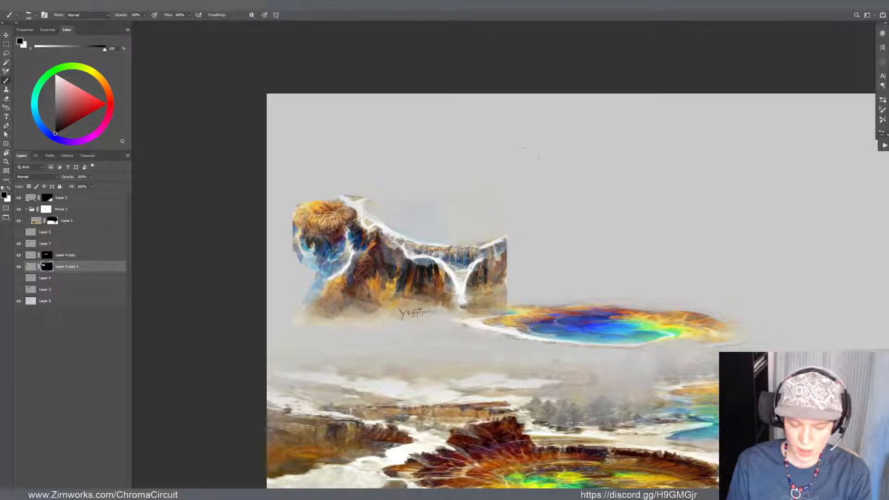
left_click(882, 100)
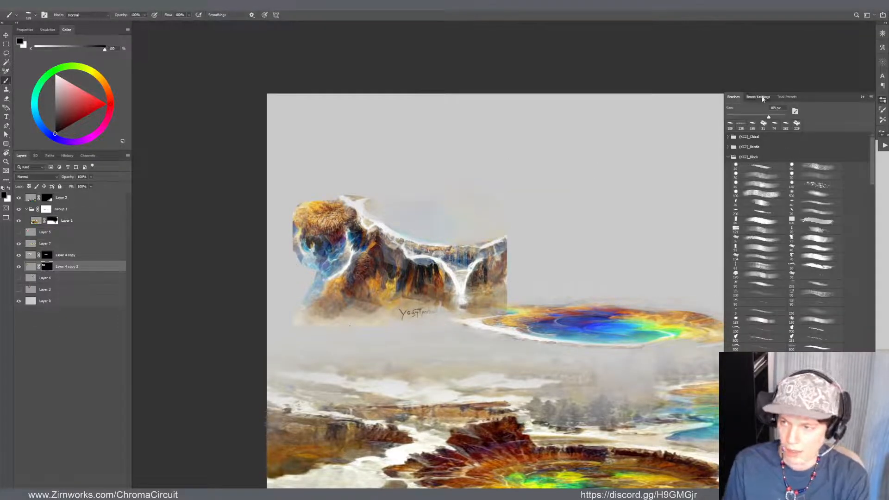
left_click(759, 97)
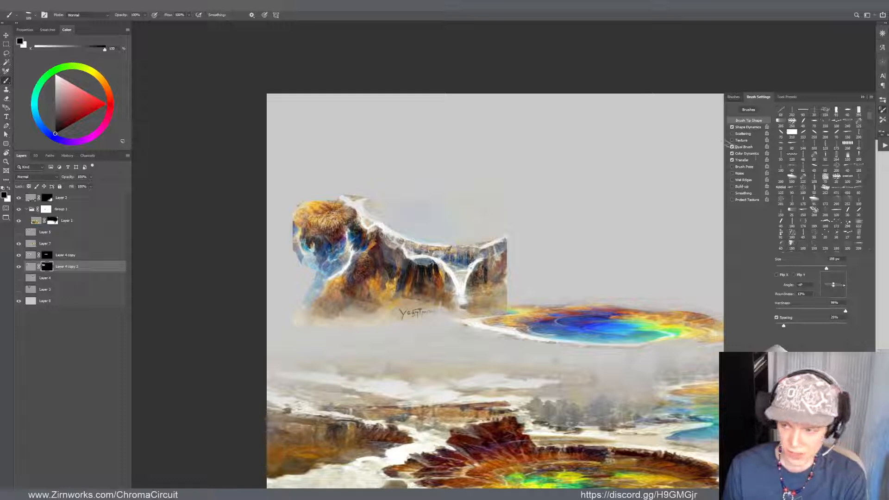
left_click(746, 154)
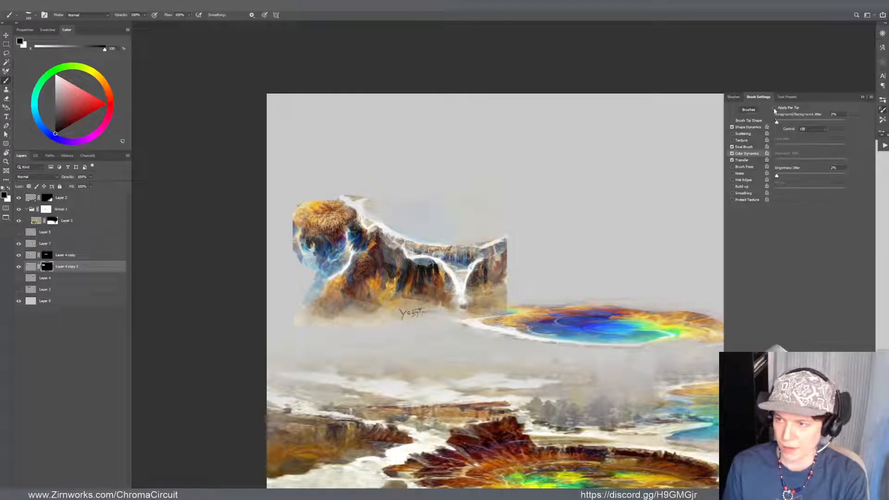
left_click(861, 97)
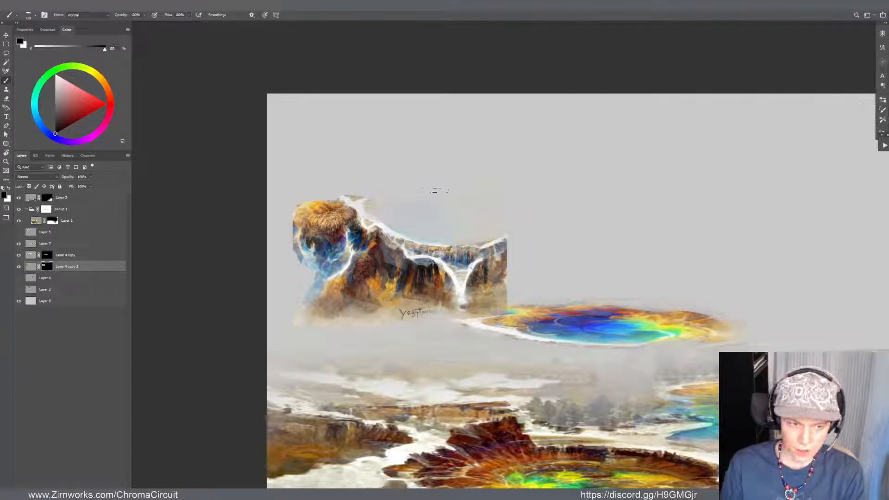
left_click_drag(406, 185, 444, 204)
key("ctrl+z")
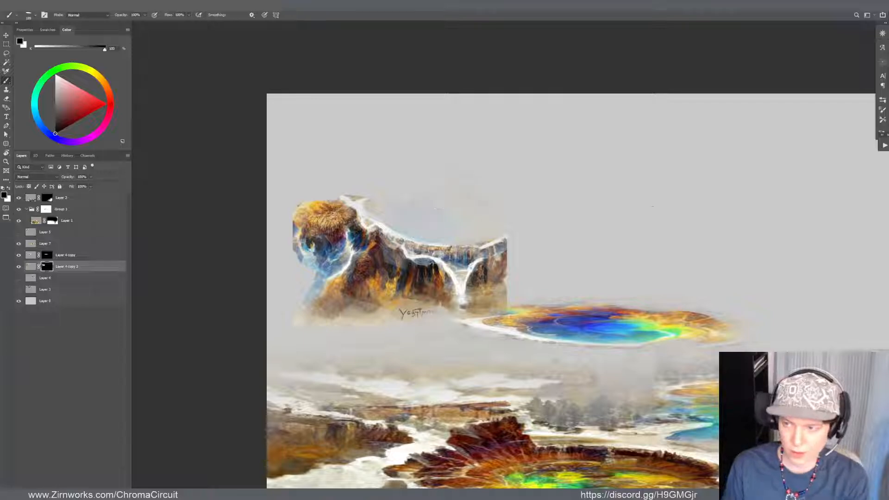
Revisit the brush's Color Dynamics jitter settings and mask out the pale haze above the cliff on Layer 4 copy 2 with black
left_click(882, 100)
left_click(757, 96)
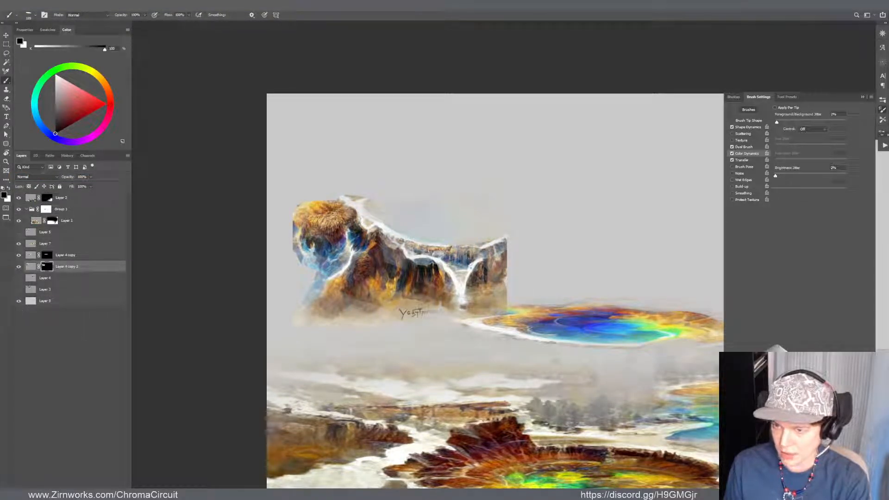
key("F5")
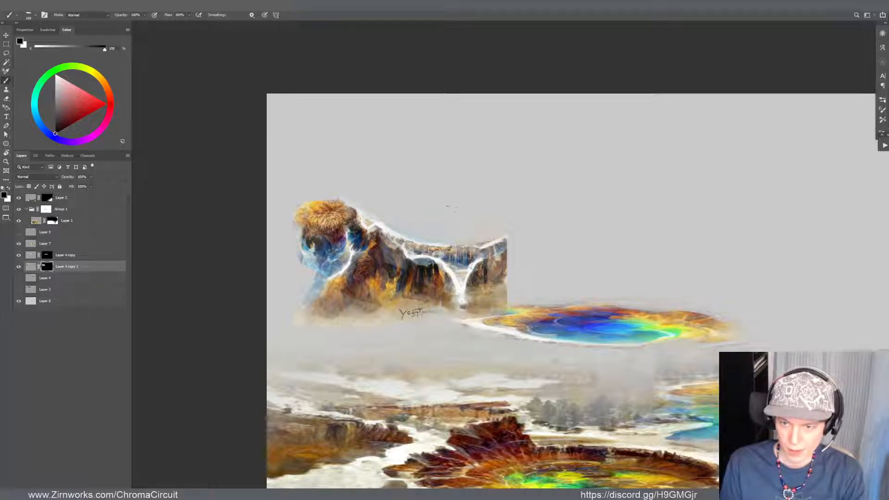
Mask out the signature at the cliff's base and move Layer 4 copy 2 beneath the distant blue pool
left_click_drag(430, 281, 429, 272)
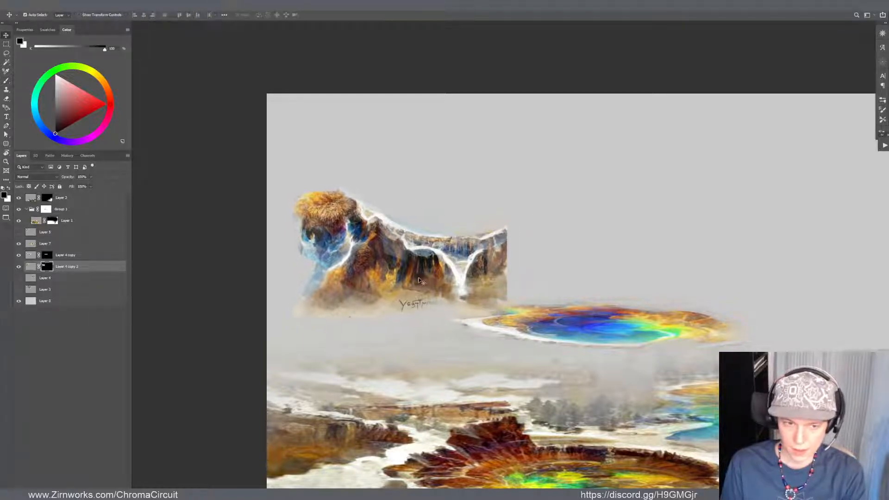
key("x")
key("x")
mouse_move(430, 304)
left_mouse_down()
mouse_move(453, 315)
mouse_move(433, 304)
left_mouse_up()
key("v")
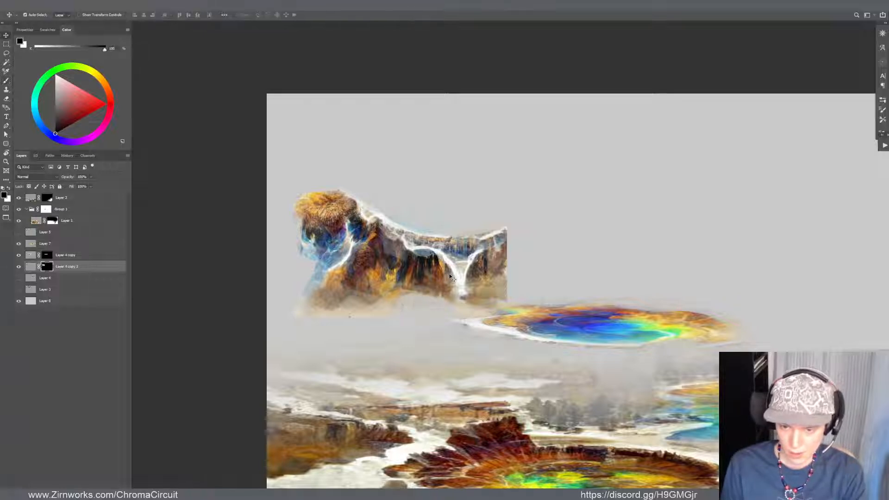
mouse_move(455, 266)
left_mouse_down()
mouse_move(624, 353)
mouse_move(628, 393)
mouse_move(596, 400)
left_mouse_up()
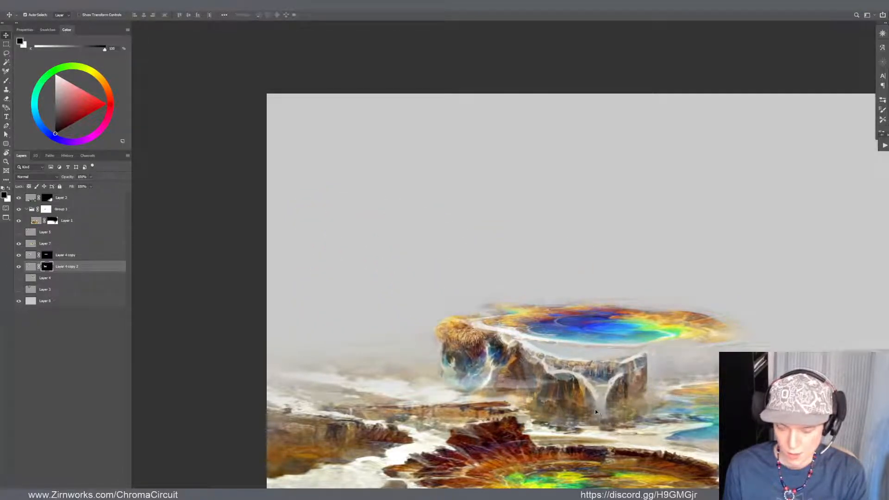
Warp Layer 4 copy 2 to stretch the cliff's right end under the pool's far rim and push its left end slightly outward
key("ctrl+t")
left_click_drag(631, 352, 687, 329)
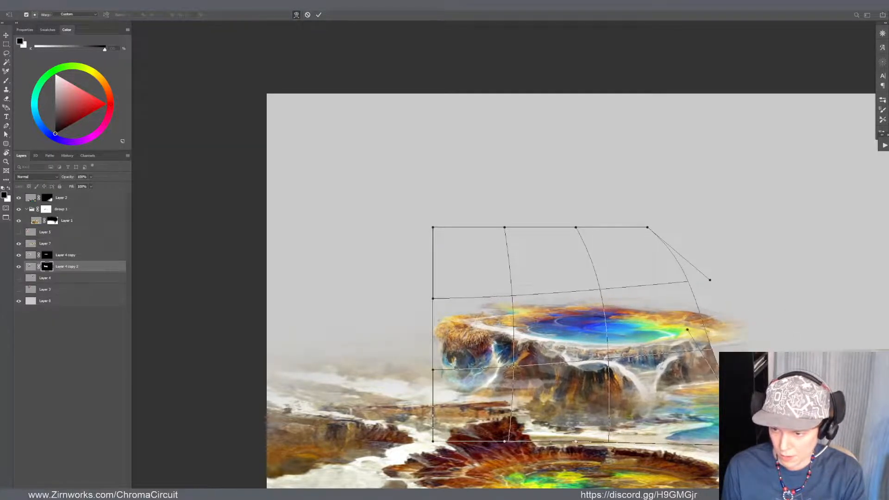
left_click_drag(466, 334, 456, 330)
left_click_drag(512, 337, 508, 331)
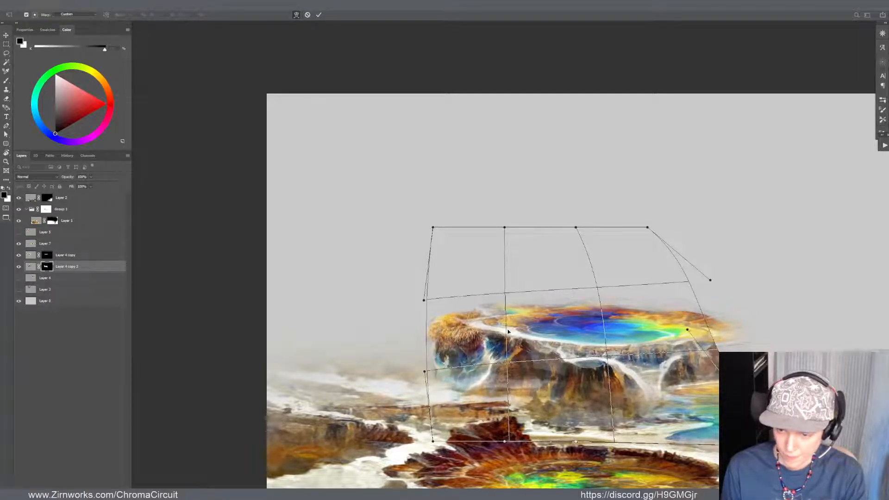
key("Return")
Refine the cliff's warp on Layer 4 copy 2, adjusting its upper edge and lower right side to follow the pool's rim
key("ctrl+t")
left_click_drag(495, 253, 498, 255)
left_click_drag(521, 331, 519, 328)
key("Return")
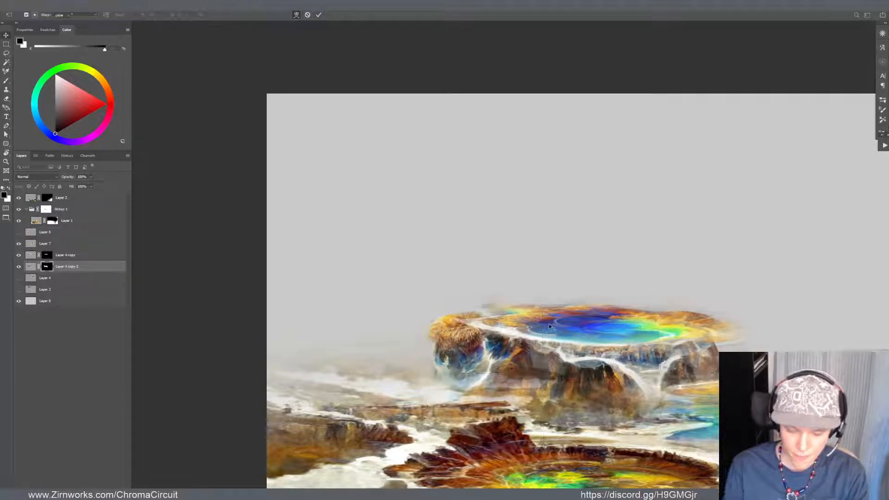
key("ctrl+t")
left_click_drag(661, 448, 709, 457)
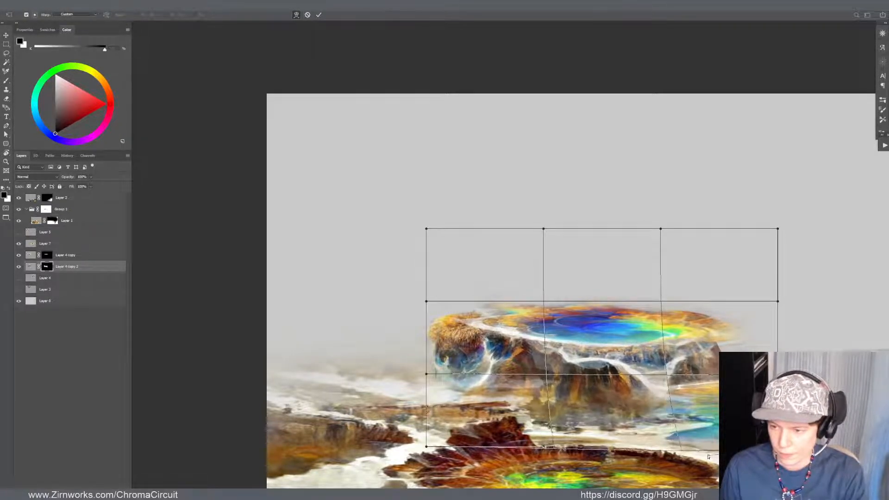
left_click_drag(721, 304, 721, 301)
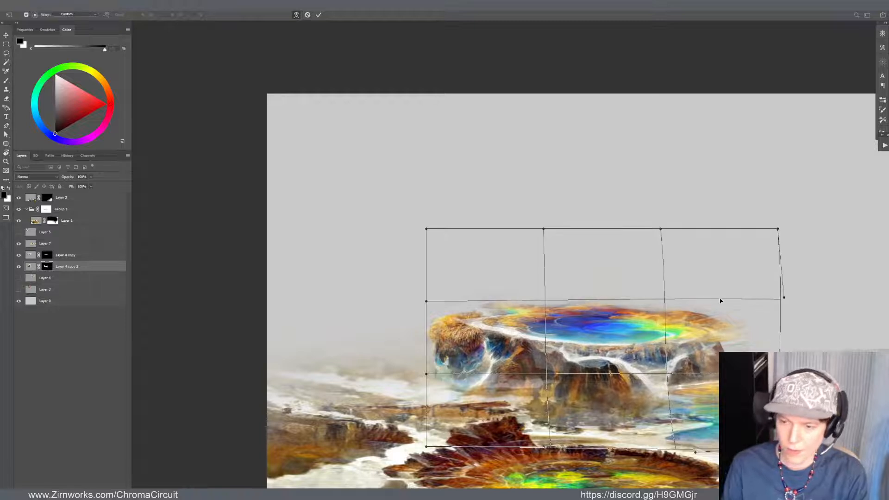
key("Return")
Reposition the waterfall cliff directly against the underside of the distant blue pool, undoing the stray move of Layer 1
scroll(469, 211, "down", 4)
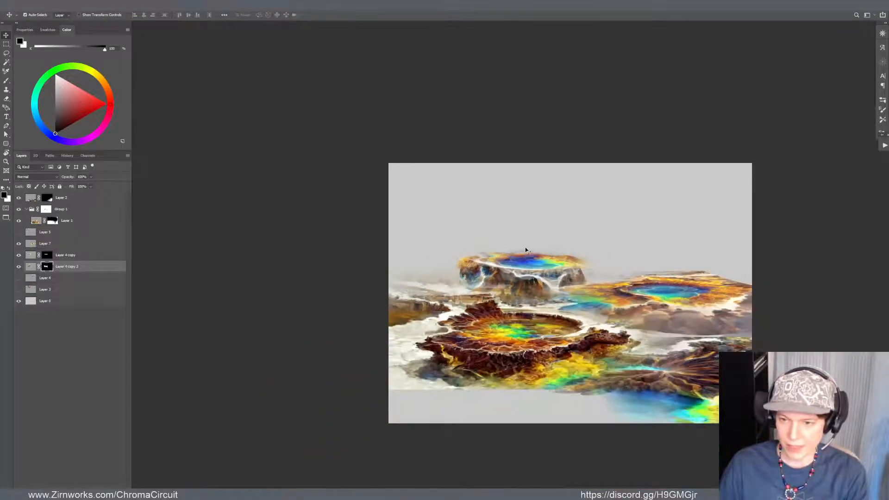
scroll(525, 249, "up", 4)
left_click_drag(443, 341, 438, 318)
left_click_drag(451, 356, 443, 343)
key("ctrl+z")
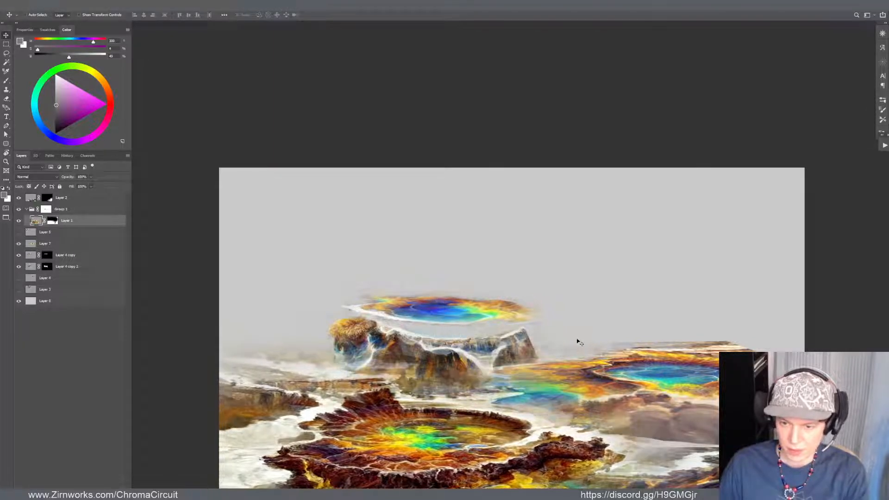
left_click_drag(525, 342, 517, 330)
scroll(601, 315, "down", 4)
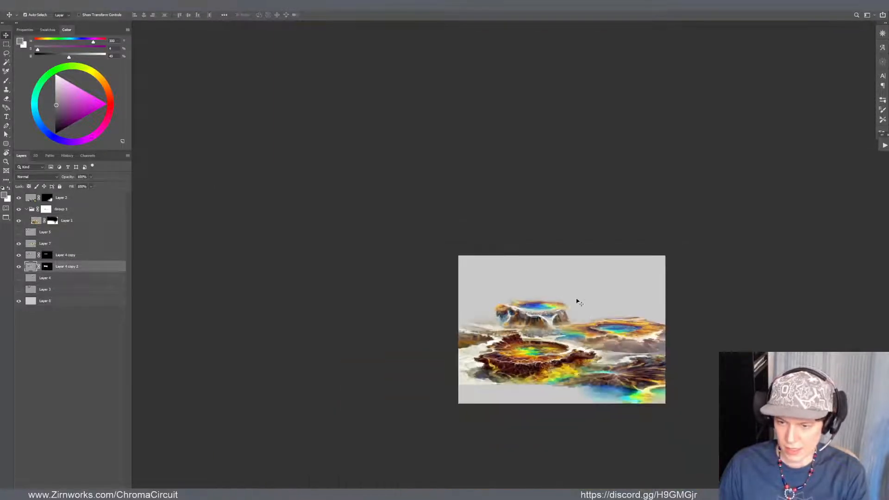
scroll(576, 306, "up", 4)
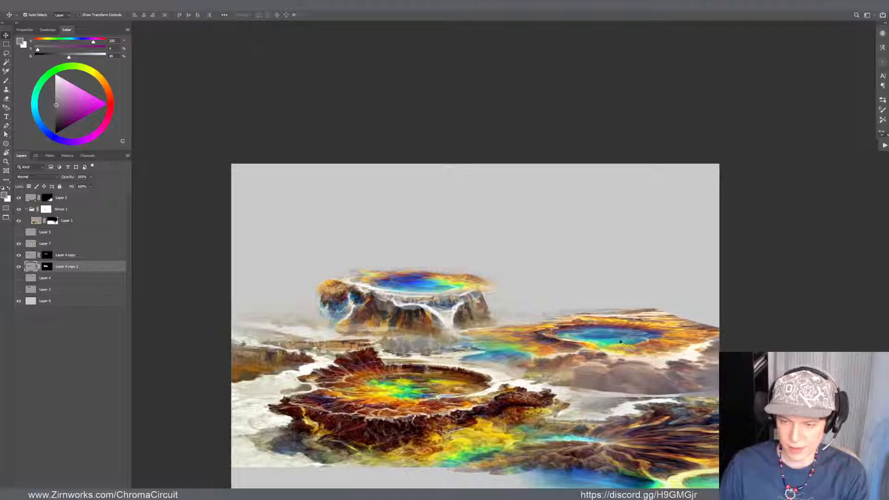
mouse_move(494, 337)
left_mouse_down()
mouse_move(536, 322)
mouse_move(502, 349)
left_mouse_up()
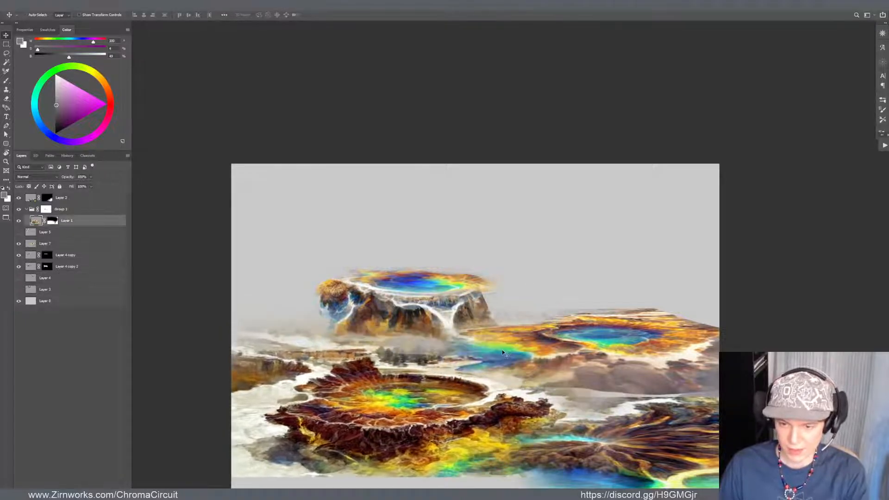
key("ctrl+z")
scroll(437, 297, "down", 3)
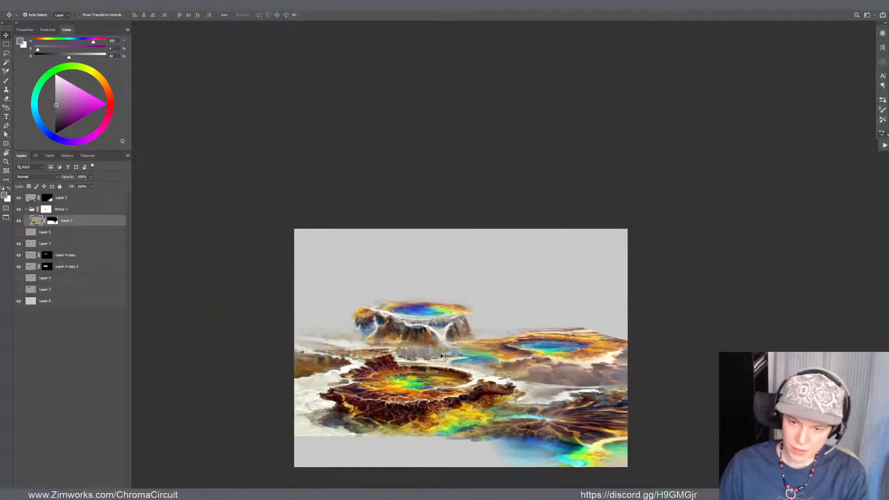
scroll(460, 318, "up", 3)
scroll(611, 364, "down", 2)
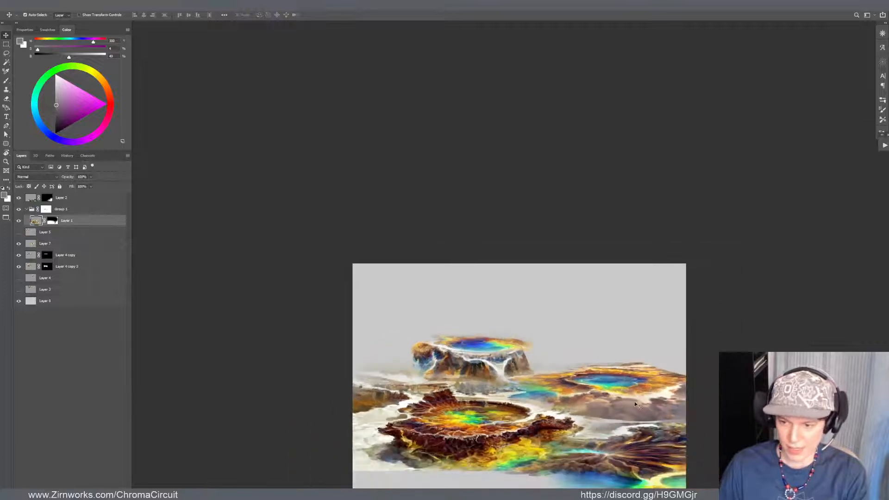
scroll(635, 405, "up", 3)
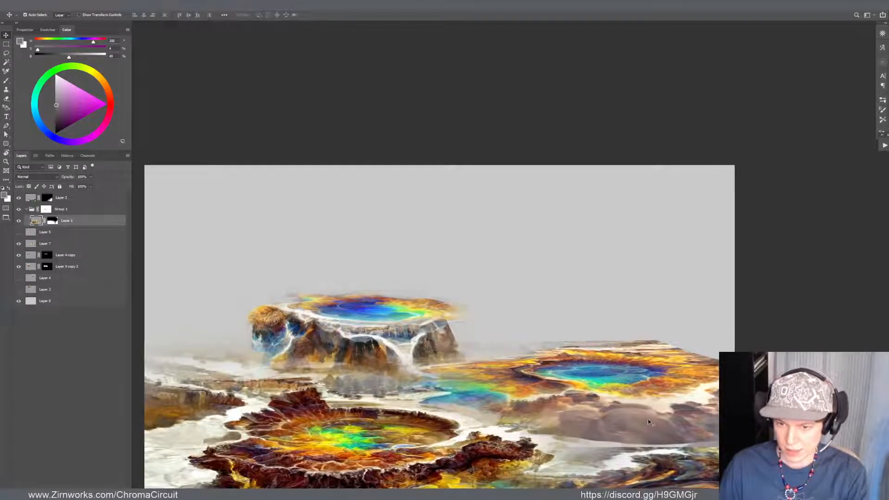
key("ctrl+t")
scroll(614, 351, "down", 4)
key("Escape")
Widen Layer 7's right-hand pool terrain to the left and scale the whole layer up slightly with Free Transform
left_click_drag(656, 376, 685, 370)
key("ctrl+t")
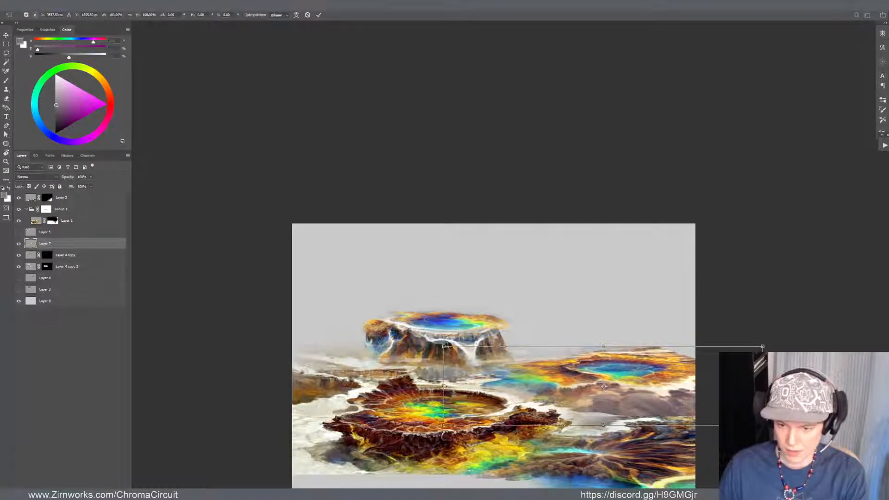
left_click_drag(444, 386, 427, 385)
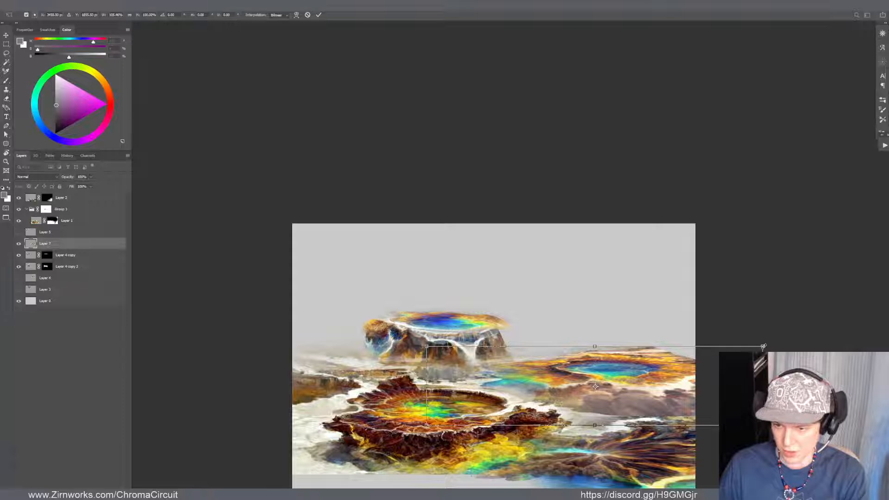
left_click_drag(764, 346, 775, 341)
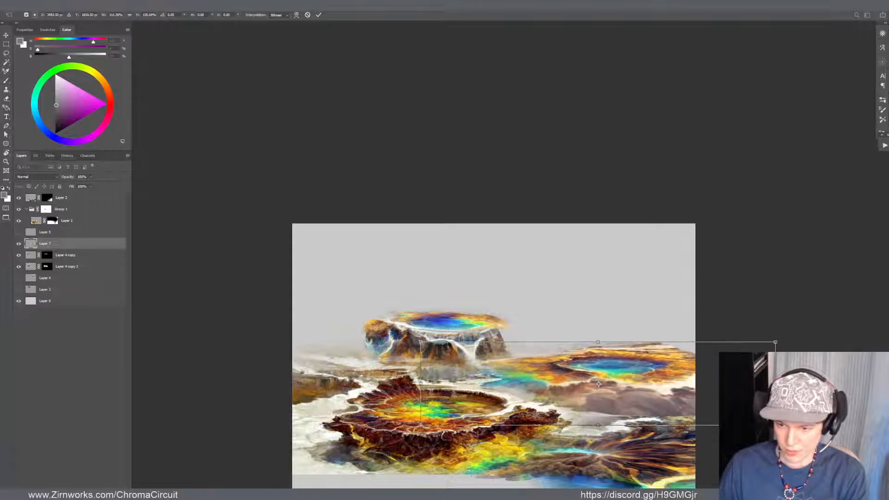
key("Return")
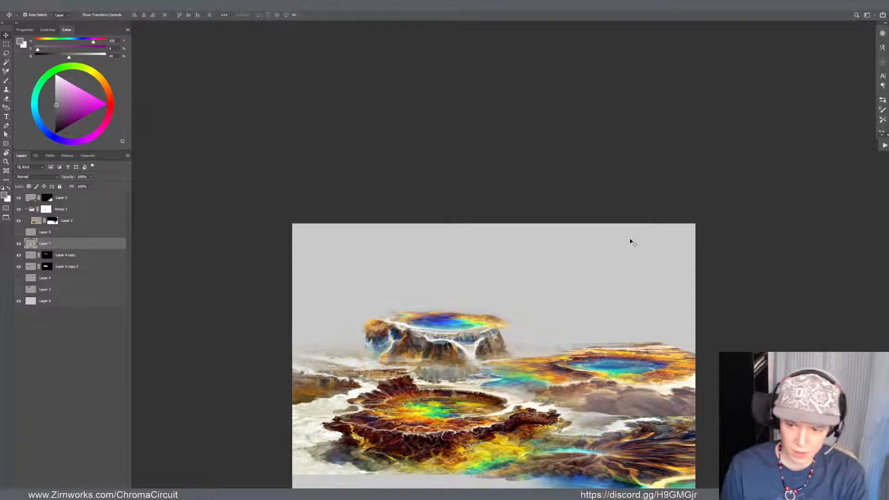
Erase along Layer 7's hard horizon edge behind the right-hand blue pool to soften it
key("e")
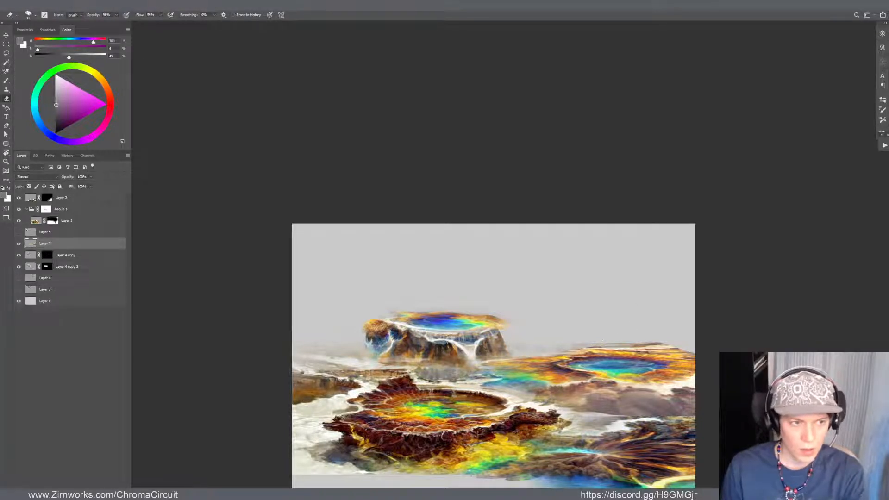
left_click_drag(620, 314, 627, 313)
mouse_move(612, 348)
left_mouse_down()
mouse_move(628, 336)
mouse_move(593, 321)
mouse_move(537, 323)
mouse_move(680, 319)
left_mouse_up()
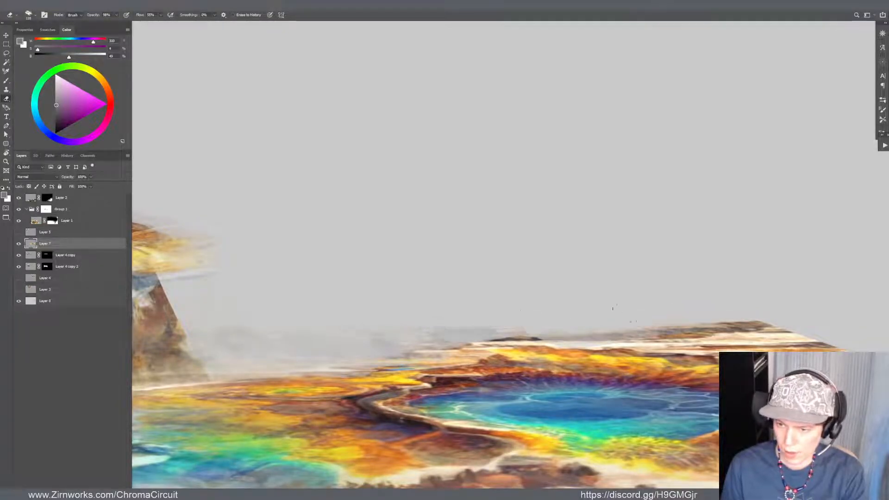
mouse_move(623, 317)
left_mouse_down()
mouse_move(796, 320)
mouse_move(732, 323)
mouse_move(745, 331)
mouse_move(686, 290)
mouse_move(698, 317)
mouse_move(769, 315)
left_mouse_up()
Paint sampled cream along Layer 7's far right ridge to extend the pale ground to the canvas edge
key("b")
left_click(685, 319, "alt")
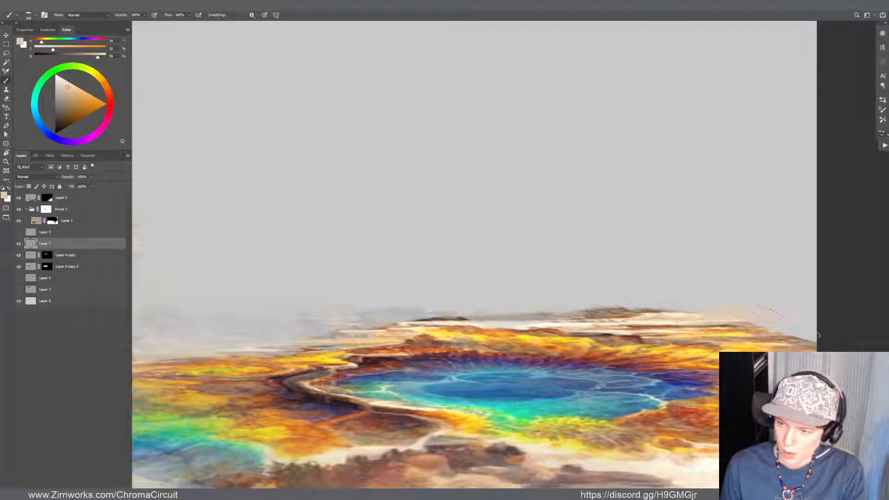
key("ctrl+z")
left_click(707, 311, "alt")
left_click(686, 315, "alt")
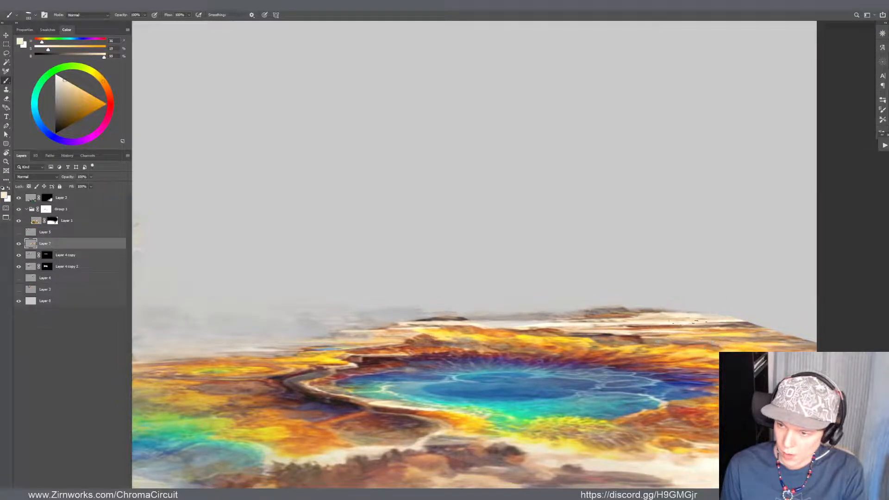
left_click_drag(694, 322, 820, 325)
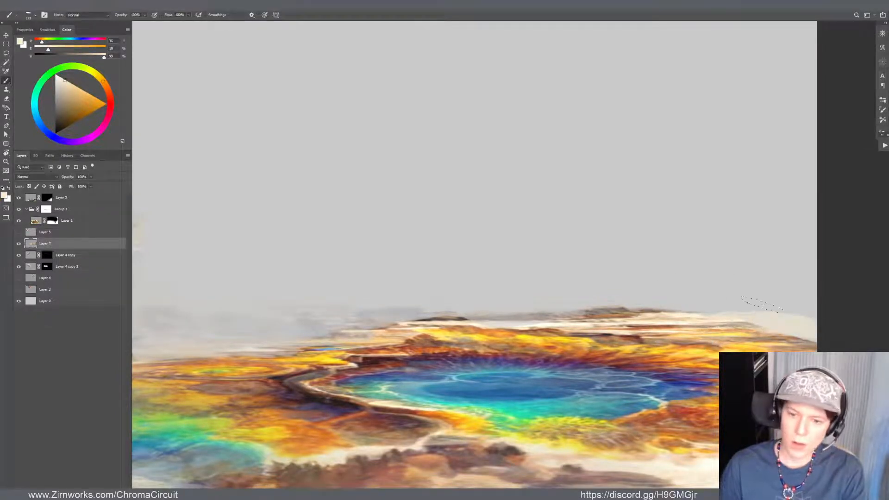
Flatten and shrink the distant blue pool on Layer 4 copy with Free Transform, raising it above the waterfall cliff
scroll(668, 282, "down", 2)
left_click_drag(556, 243, 389, 174)
scroll(390, 176, "down", 2)
left_click_drag(247, 147, 471, 250)
scroll(471, 249, "up", 1)
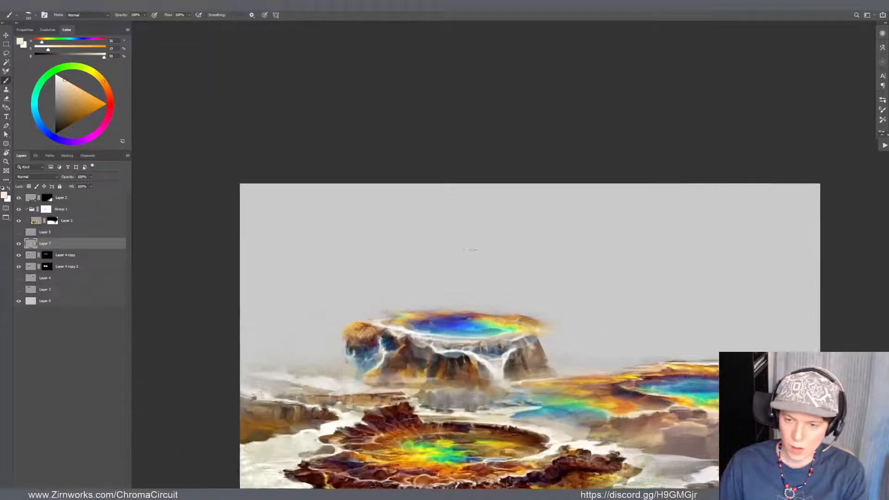
scroll(472, 276, "up", 1)
left_click(460, 324, "ctrl")
scroll(460, 324, "down", 1)
key("ctrl+t")
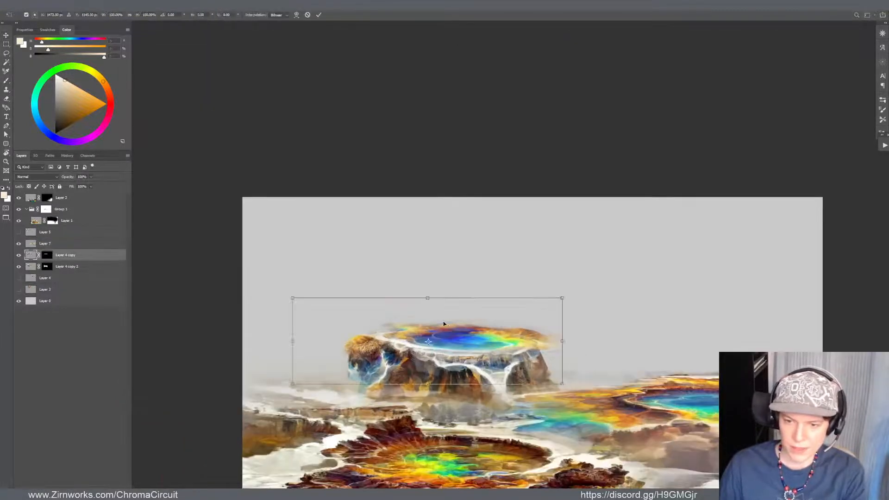
left_click_drag(425, 302, 480, 316)
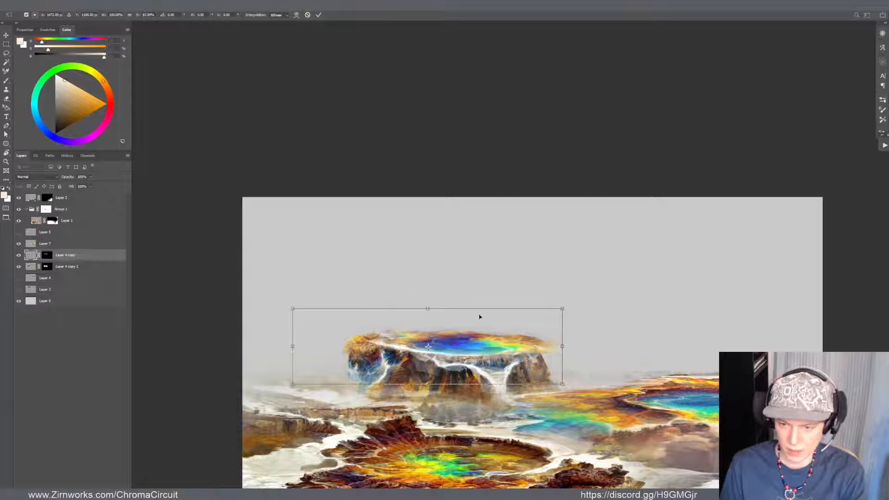
left_click_drag(561, 383, 525, 356)
left_click_drag(539, 314, 522, 318)
left_click_drag(491, 348, 480, 334)
key("Return")
Undo the stray layer move and shift the waterfall cliff up and left to meet the underside of the blue pool
left_click_drag(461, 378, 461, 370)
key("ctrl+z")
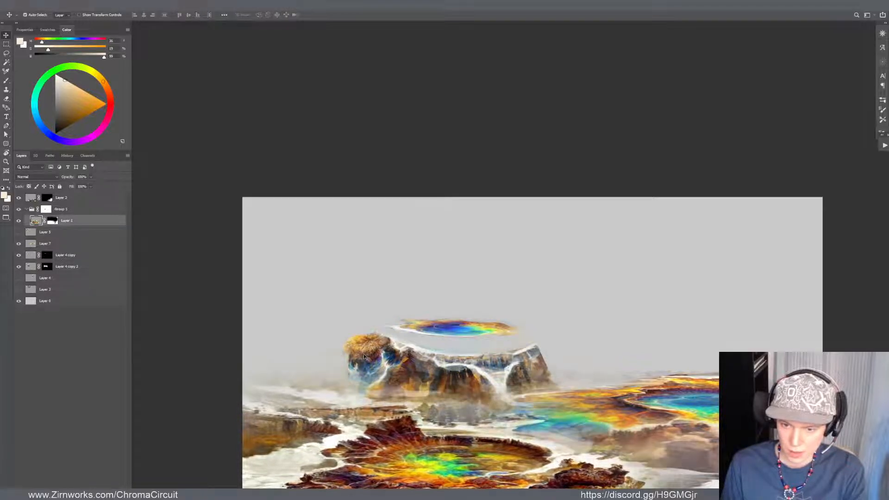
left_click_drag(369, 343, 359, 326)
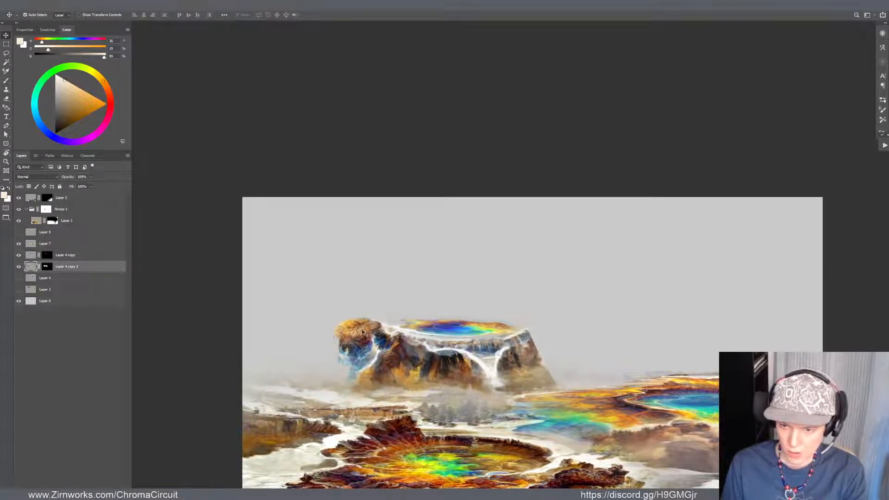
Warp the waterfall cliff to bow its left side outward and stretch its right end around the blue pool
key("ctrl+t")
left_click_drag(333, 359, 319, 348)
left_click_drag(354, 297, 356, 303)
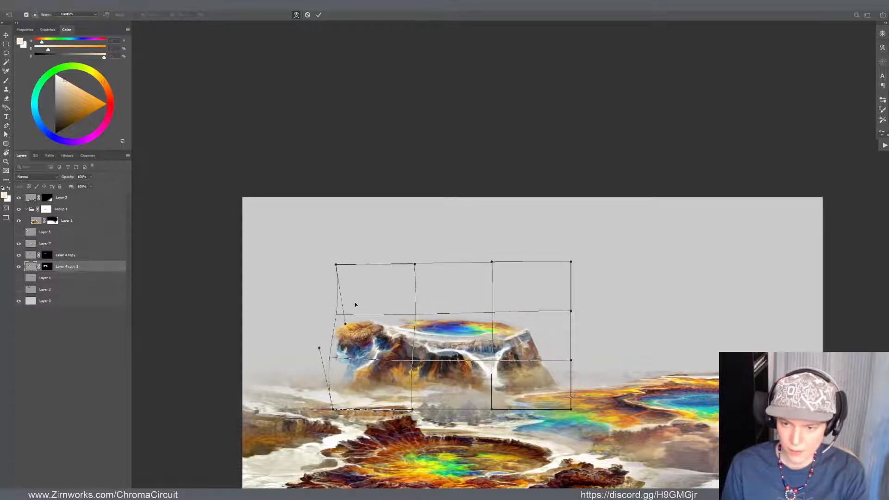
left_click_drag(484, 340, 488, 335)
left_click_drag(549, 331, 552, 335)
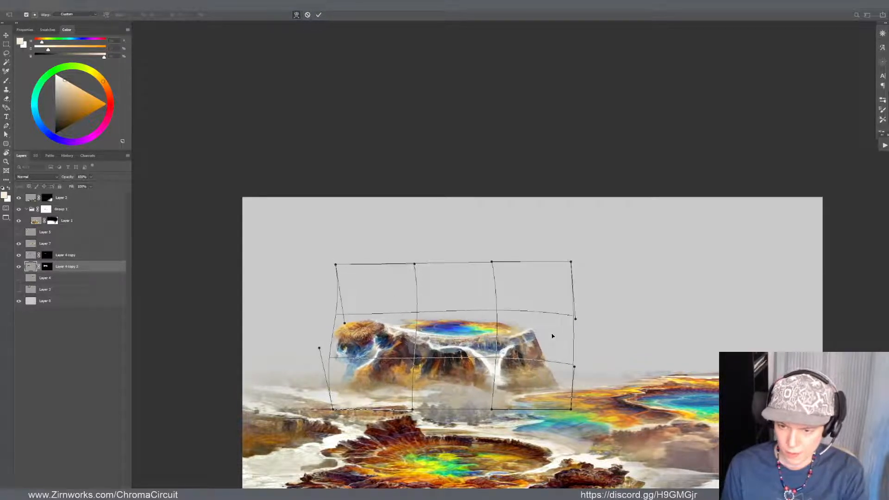
left_click_drag(458, 339, 459, 341)
left_click_drag(542, 331, 550, 329)
key("Return")
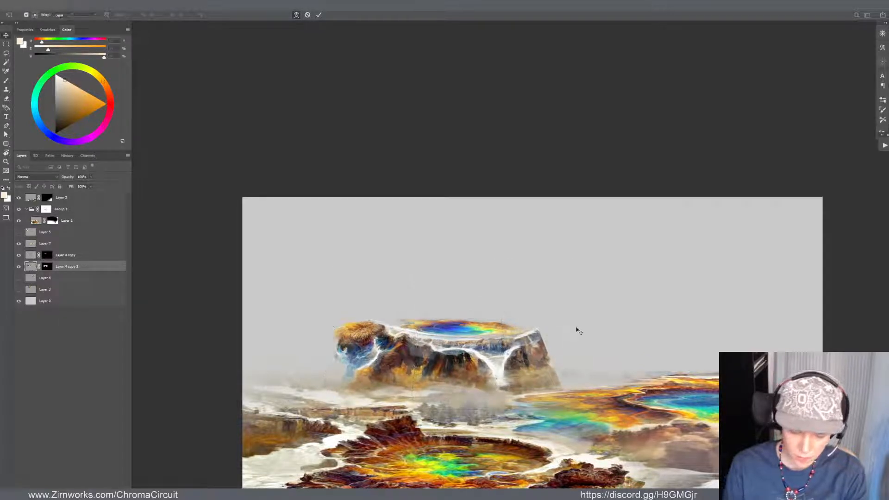
Liquify the cliff layer within a rectangular selection, pushing the left rock's outer edge outward and reshaping its top
left_click_drag(308, 268, 522, 414)
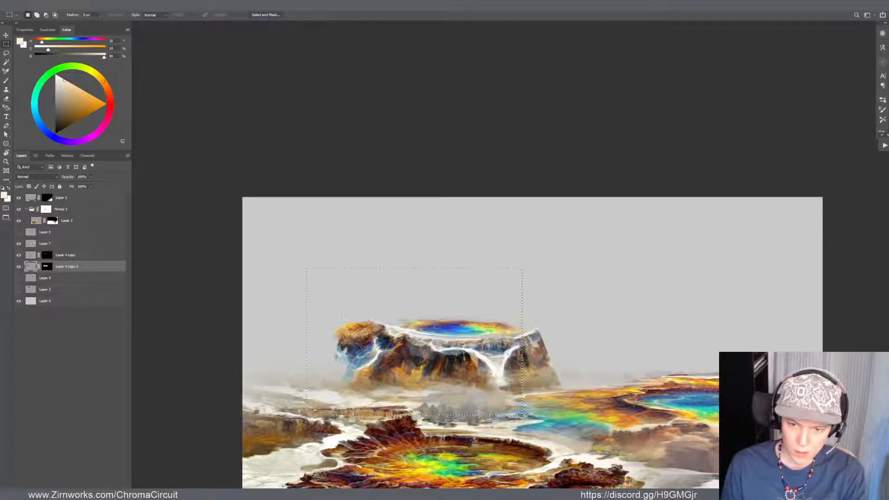
key("ctrl+d")
left_click_drag(282, 255, 646, 475)
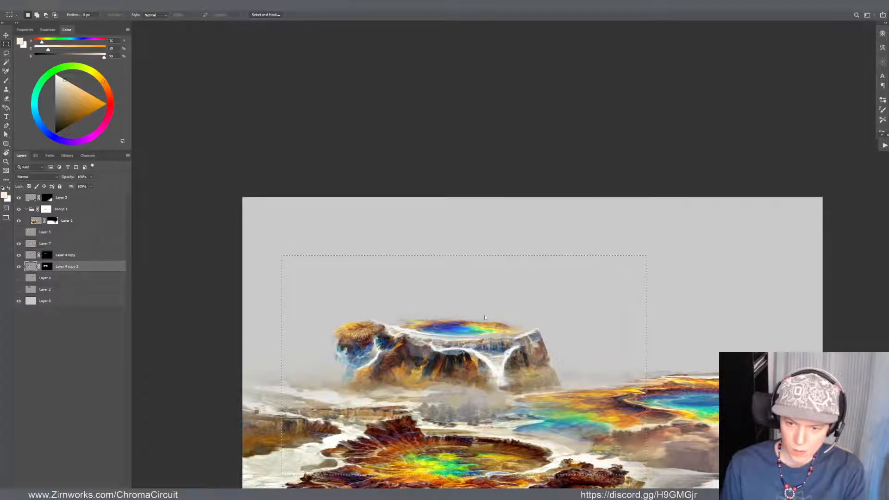
key("ctrl+shift+x")
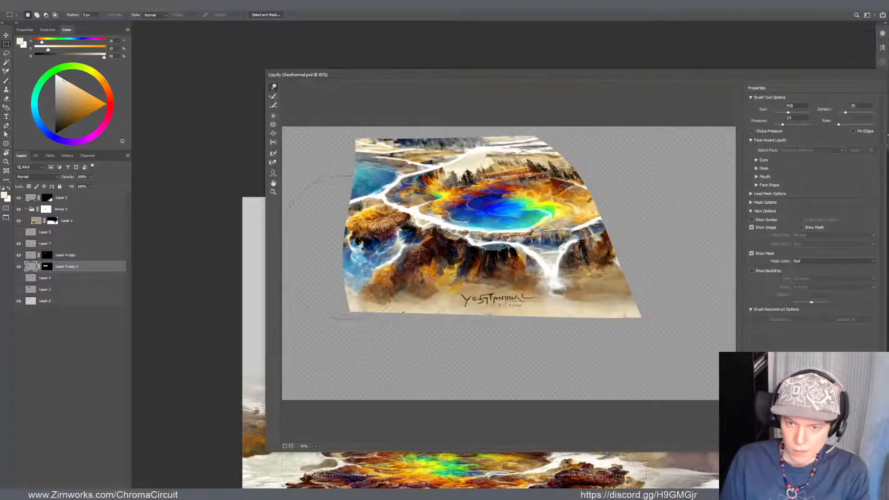
left_click_drag(332, 213, 356, 230)
left_click_drag(355, 230, 382, 189)
mouse_move(598, 225)
left_mouse_down()
mouse_move(613, 238)
mouse_move(641, 236)
mouse_move(620, 242)
mouse_move(638, 224)
mouse_move(660, 271)
left_mouse_up()
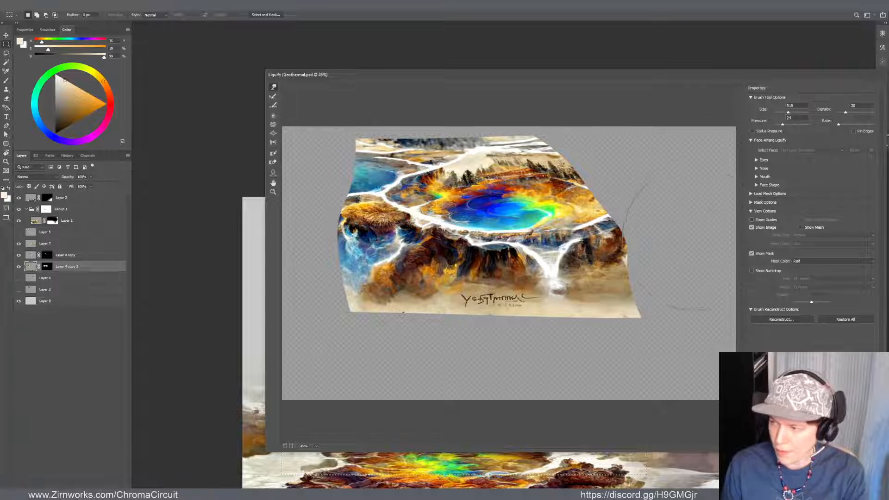
key("Return")
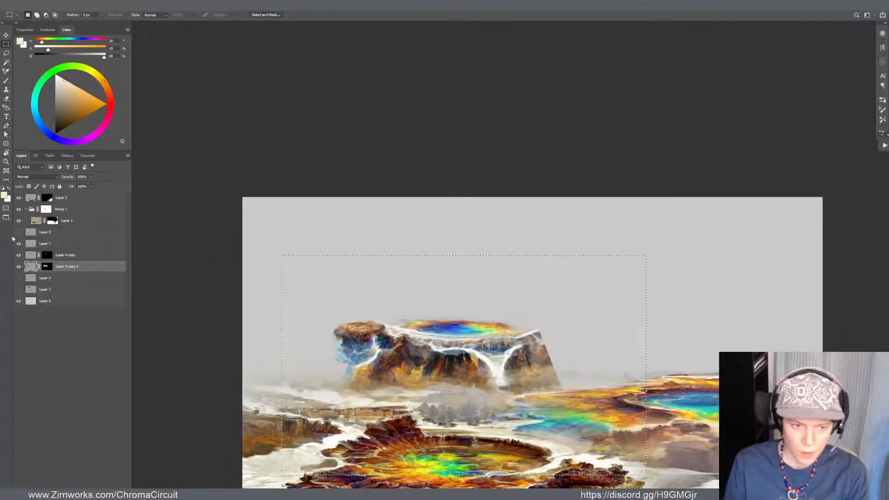
Clear the selection and apply the layer mask of Layer 4 copy 2 permanently to the cliff
left_click(51, 267)
key("ctrl+d")
key("v")
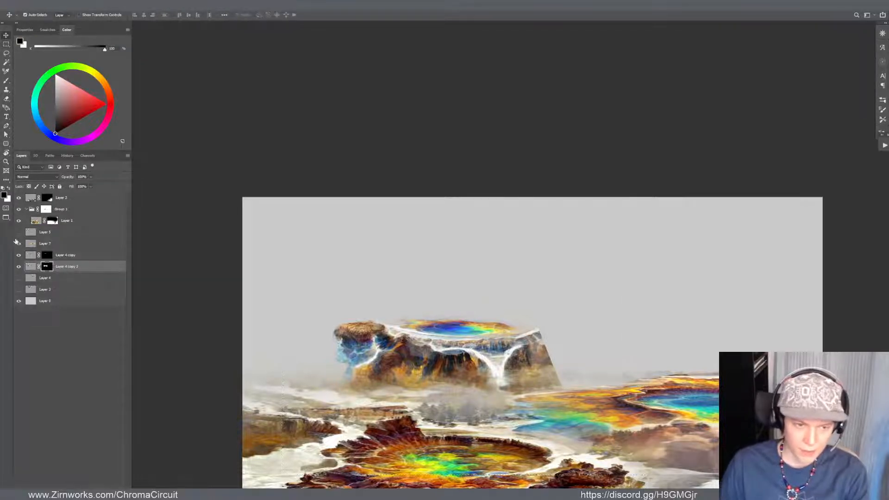
right_click(51, 266)
left_click(47, 269)
right_click(47, 267)
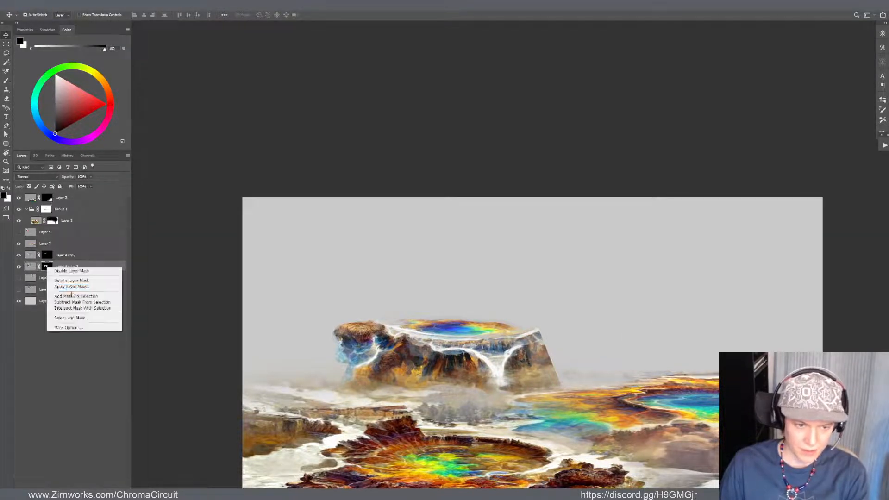
left_click(75, 281)
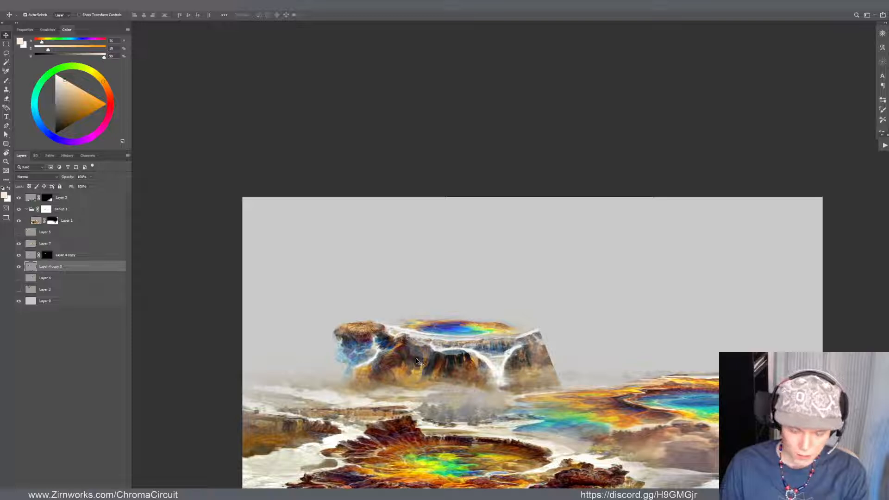
Liquify the cliff's upper right corner outward into a fuller, rounded edge using a brush size of 340
key("m")
mouse_move(326, 216)
left_mouse_down()
mouse_move(622, 406)
mouse_move(725, 443)
left_mouse_up()
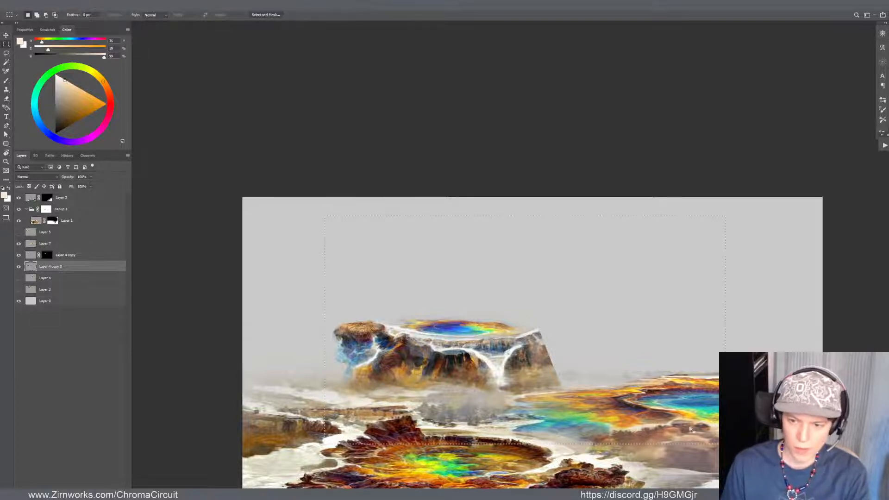
key("ctrl+shift+x")
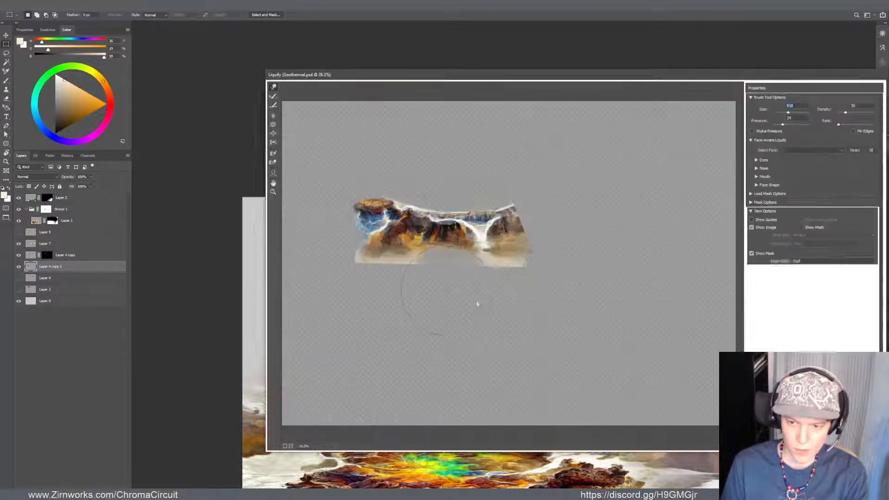
left_click(787, 105)
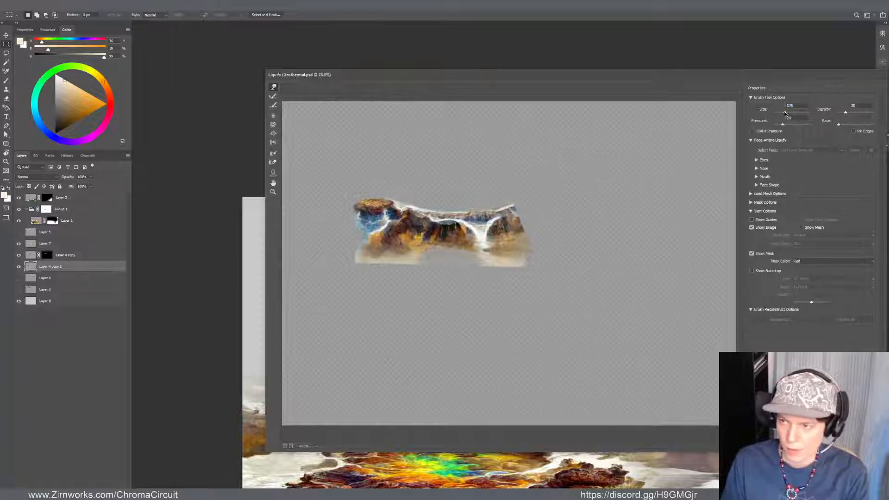
mouse_move(532, 196)
left_mouse_down()
mouse_move(532, 217)
mouse_move(540, 219)
mouse_move(523, 216)
left_mouse_up()
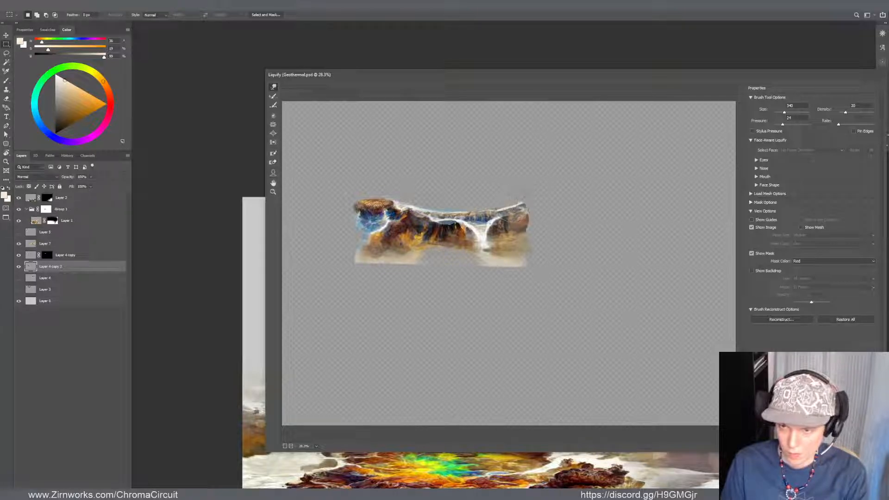
key("Return")
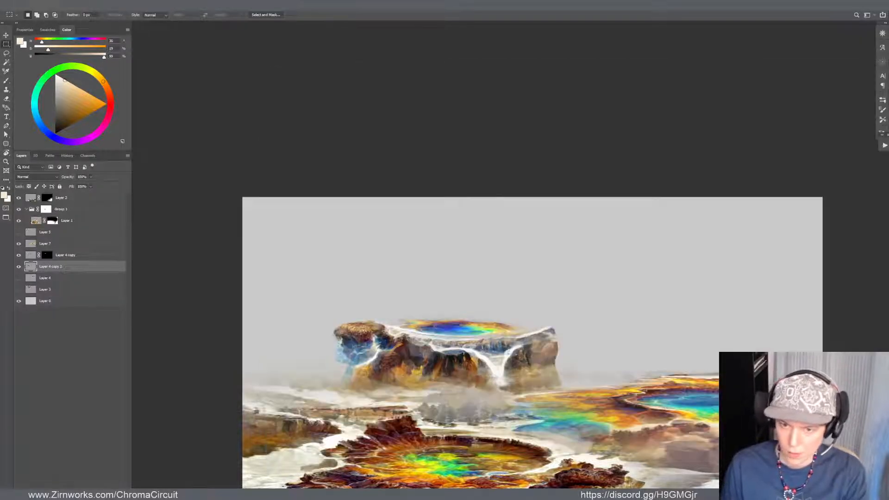
Move the blue pool on Layer 4 copy slightly up and right so it sits just above the cliff's white rim
key("v")
left_click_drag(487, 331, 497, 330)
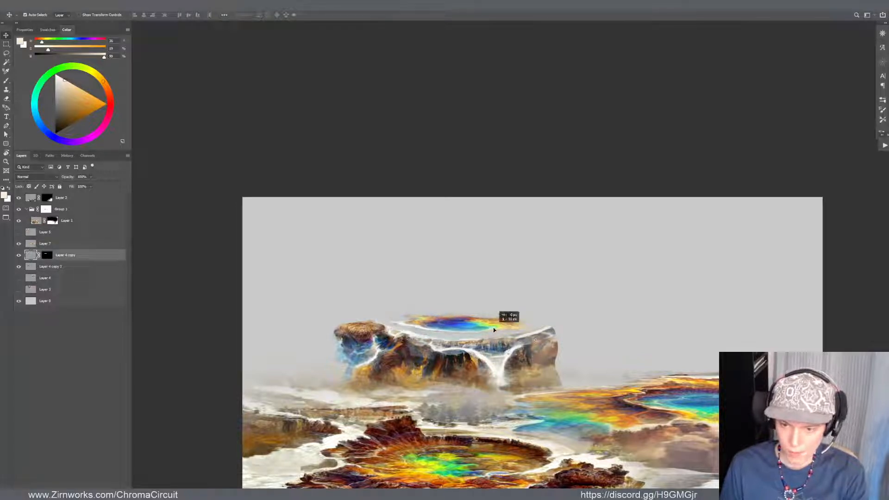
scroll(491, 320, "down", 3)
scroll(485, 306, "up", 3)
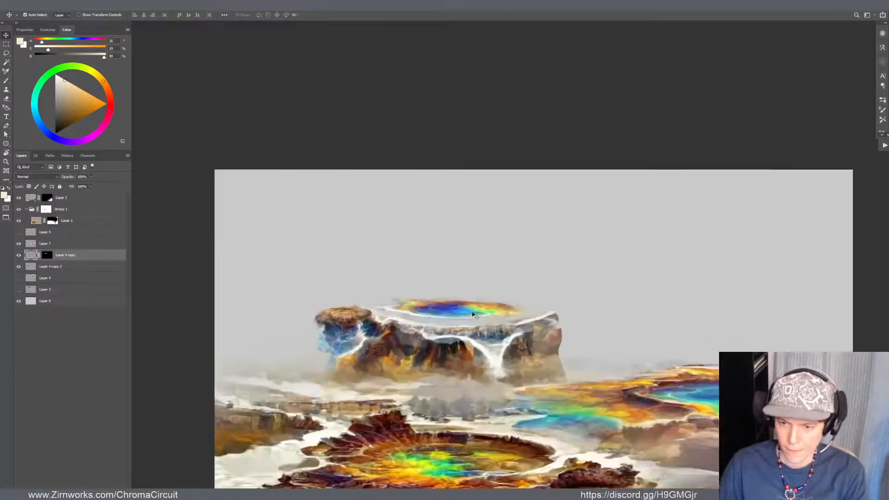
mouse_move(440, 315)
left_mouse_down()
mouse_move(432, 312)
mouse_move(458, 297)
left_mouse_up()
Narrow the blue pool slightly from both sides with Free Transform to fit it within the cliff top
scroll(433, 312, "up", 2)
key("b")
key("v")
key("ctrl+t")
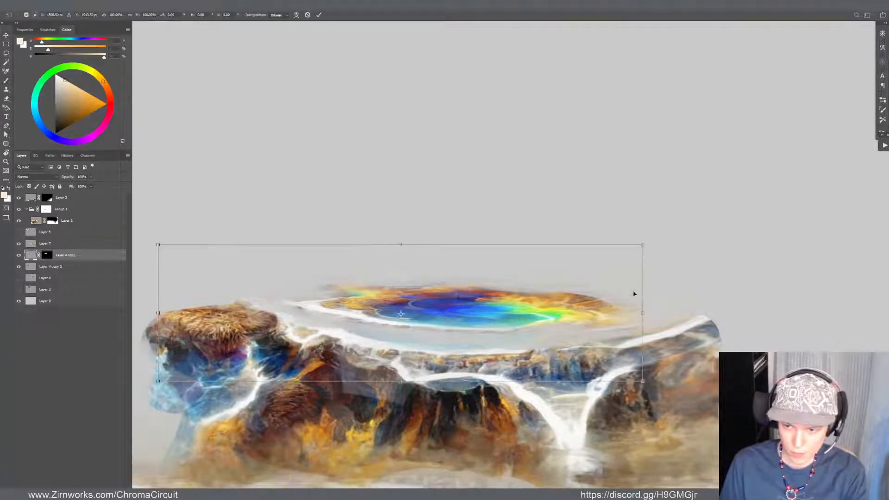
left_click_drag(642, 315, 610, 332)
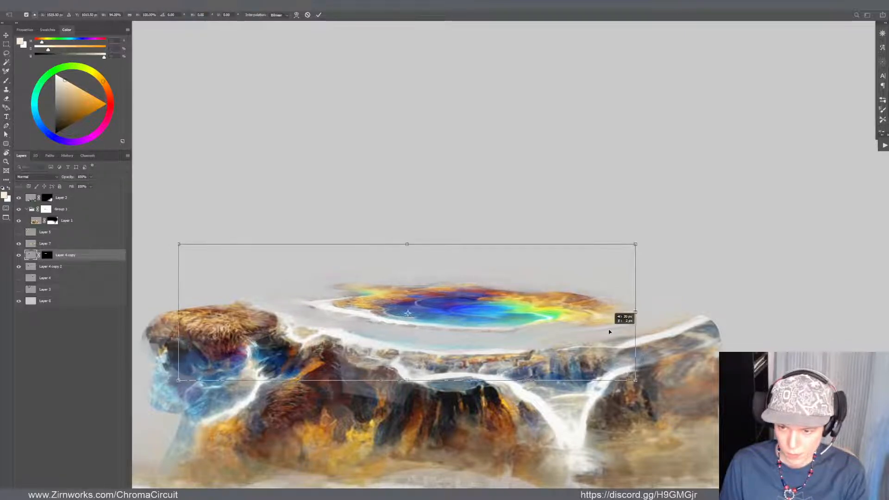
key("Return")
Try to extend the pool's white rim toward the left rock by painting sampled off-white on Layer 4 copy
key("b")
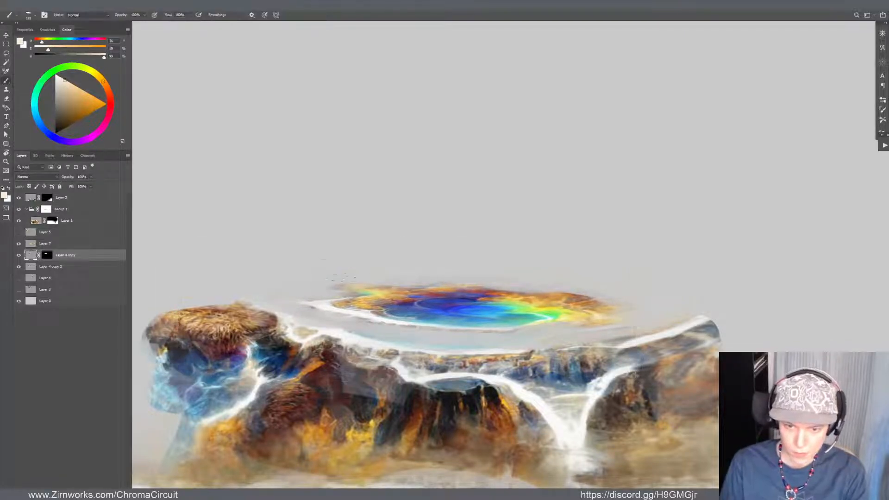
left_click(324, 302, "alt")
left_click_drag(305, 298, 288, 296)
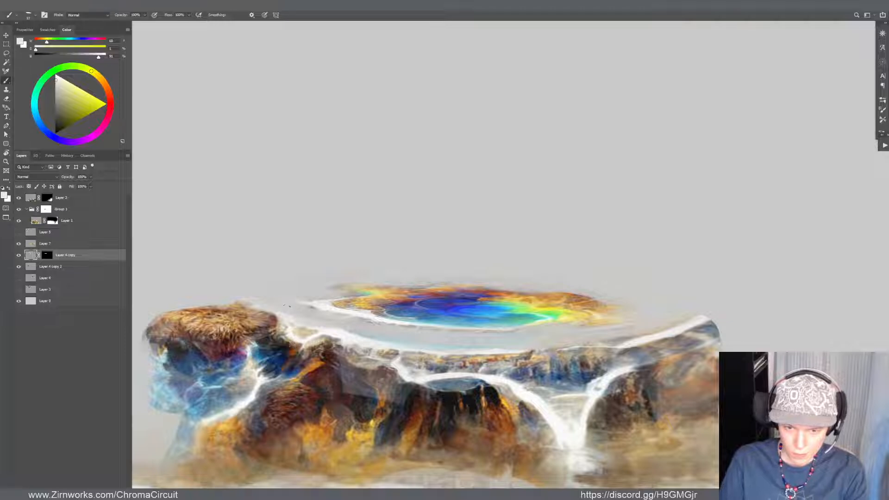
key("v")
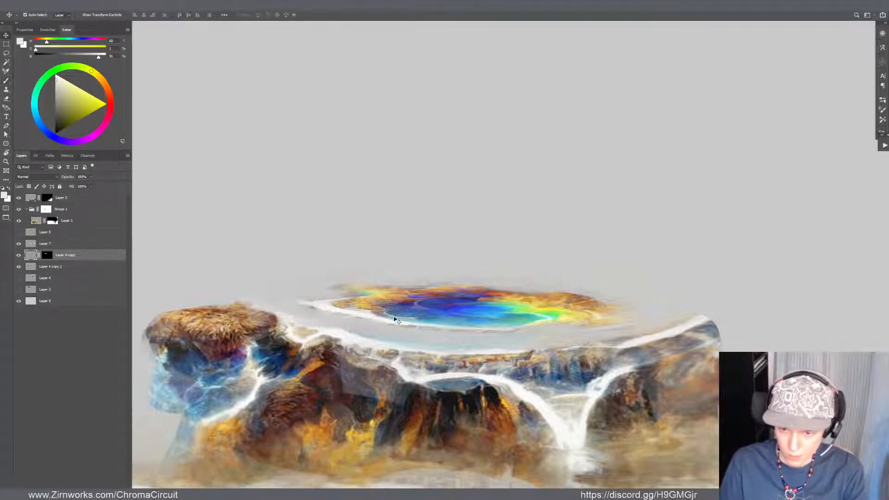
key("b")
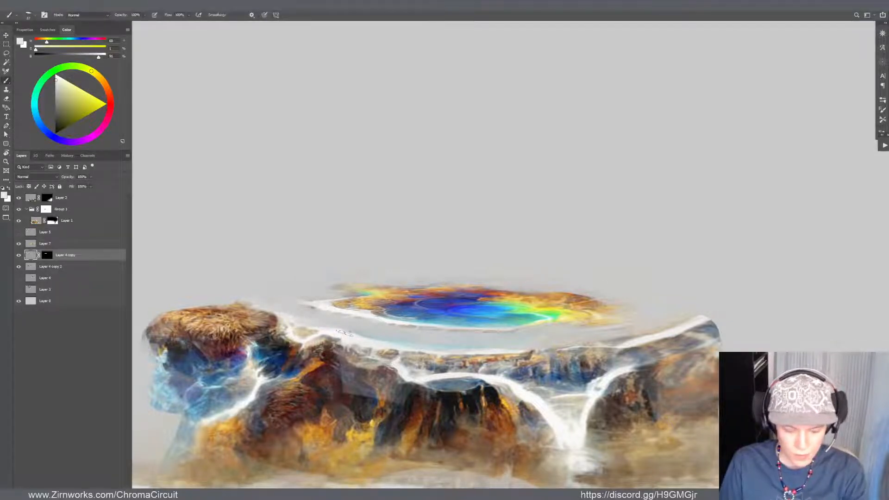
Add a new layer above Layer 4 copy and paint sampled white to extend the pool's rim toward the left rock
key("ctrl+shift+alt+n")
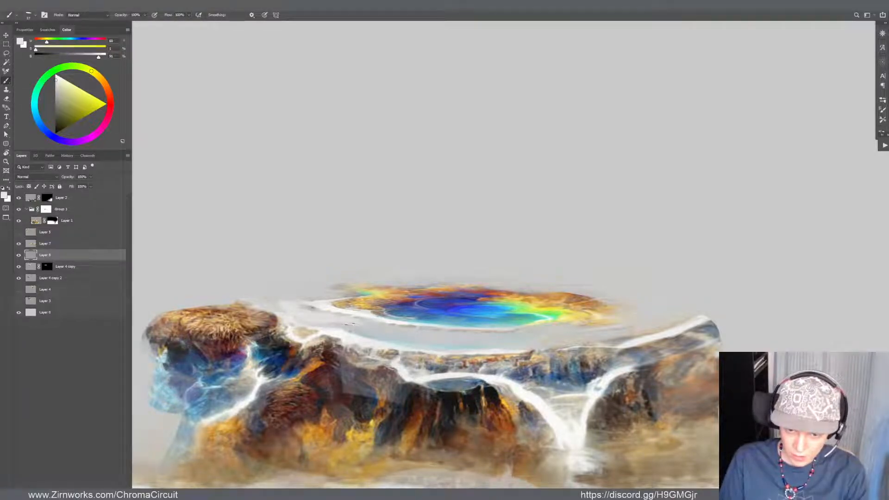
left_click(308, 300, "alt")
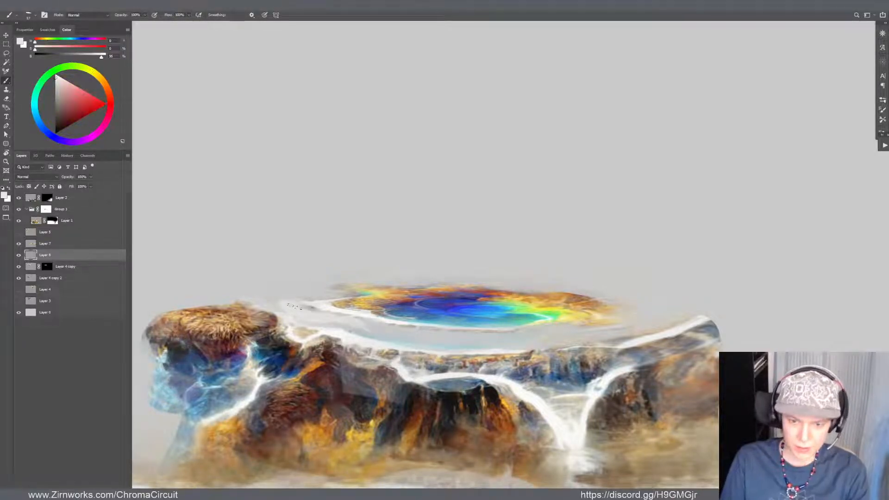
mouse_move(289, 305)
left_mouse_down()
mouse_move(309, 314)
mouse_move(283, 304)
left_mouse_up()
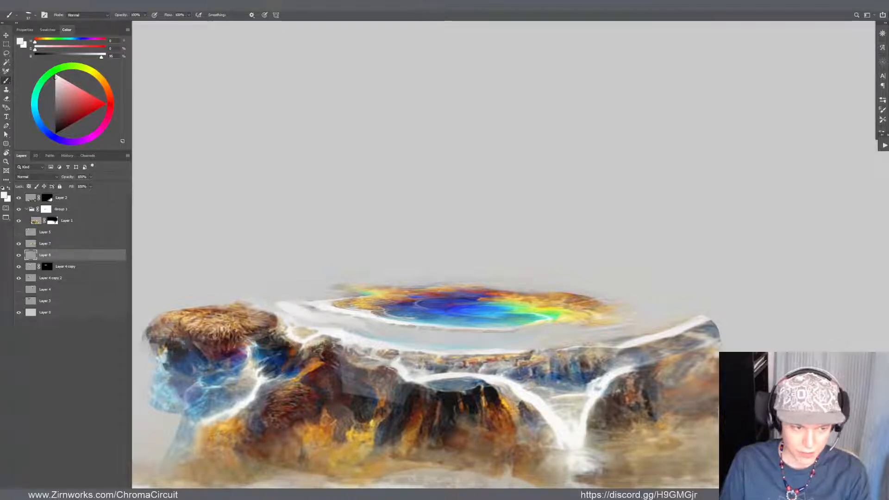
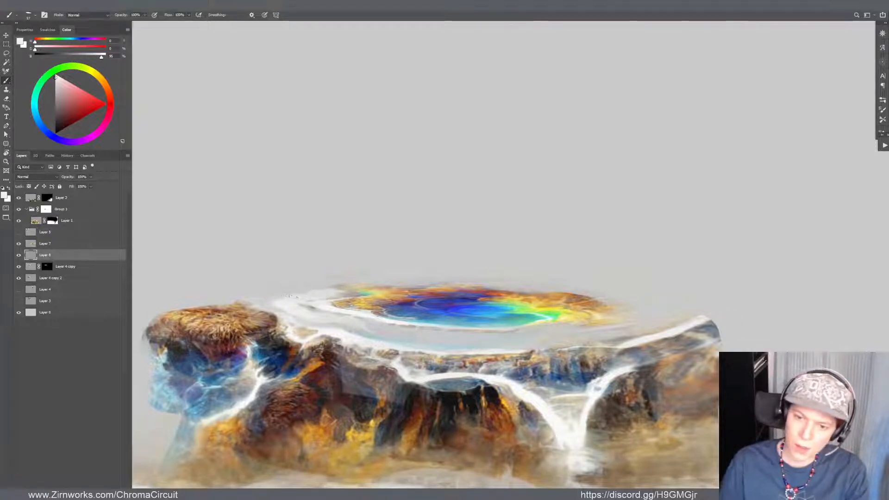
Paint soft mist over the base of the mesa's waterfall on Layer 4 copy 2 with a sampled off-white
scroll(313, 328, "down", 10)
scroll(432, 320, "up", 5)
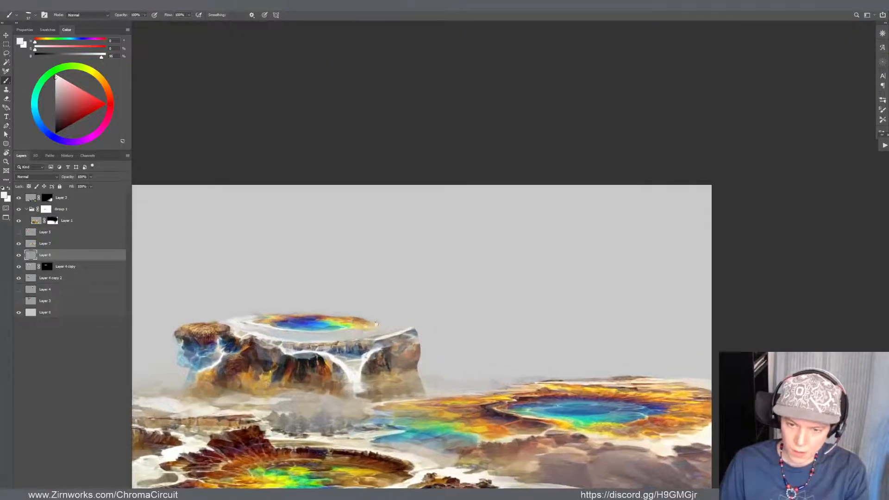
left_click_drag(376, 323, 416, 305)
key("v")
left_click(399, 358)
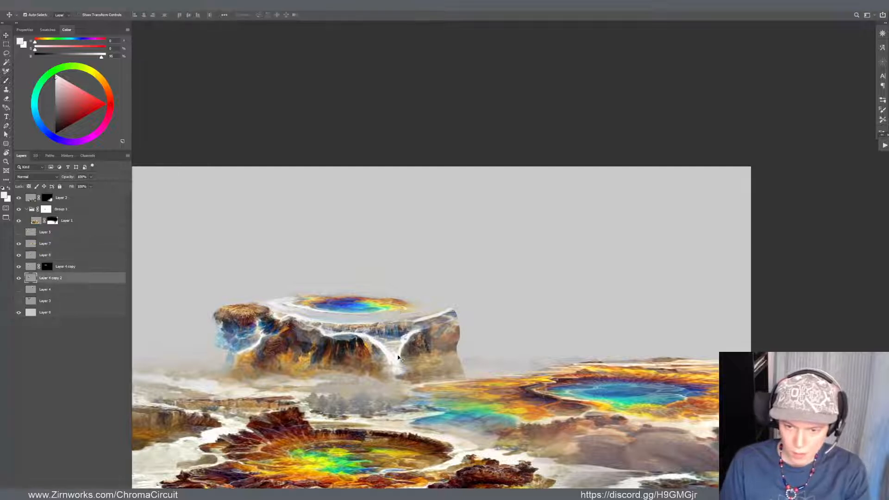
key("b")
left_click(398, 359, "alt")
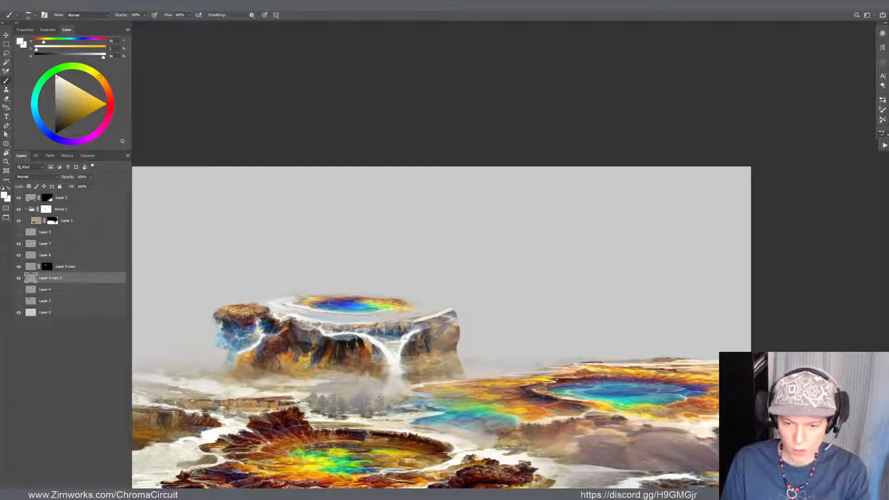
left_click_drag(371, 379, 408, 374)
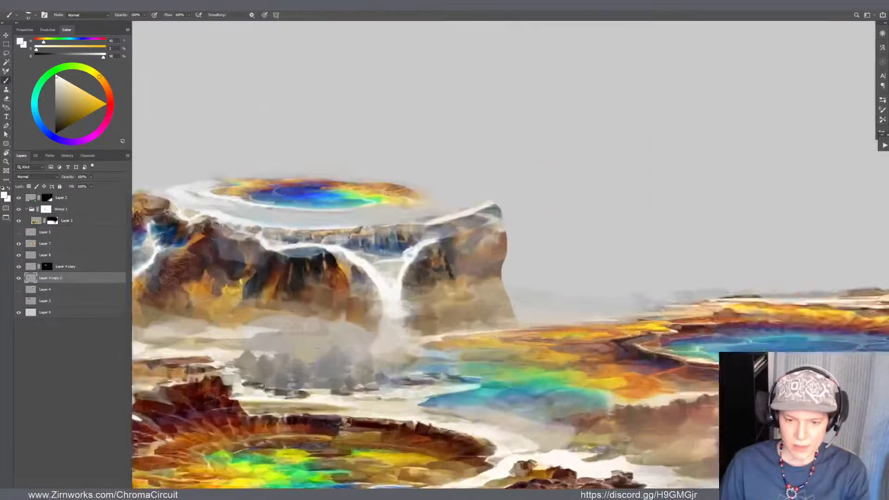
mouse_move(195, 374)
left_mouse_down()
mouse_move(234, 374)
mouse_move(319, 298)
mouse_move(296, 292)
left_mouse_up()
left_click_drag(352, 283, 292, 282)
left_click_drag(467, 416, 484, 416)
Warp Layer 2 so the foreground rock formation and blue pool stretch further down and to the left
key("v")
left_click_drag(535, 348, 532, 355)
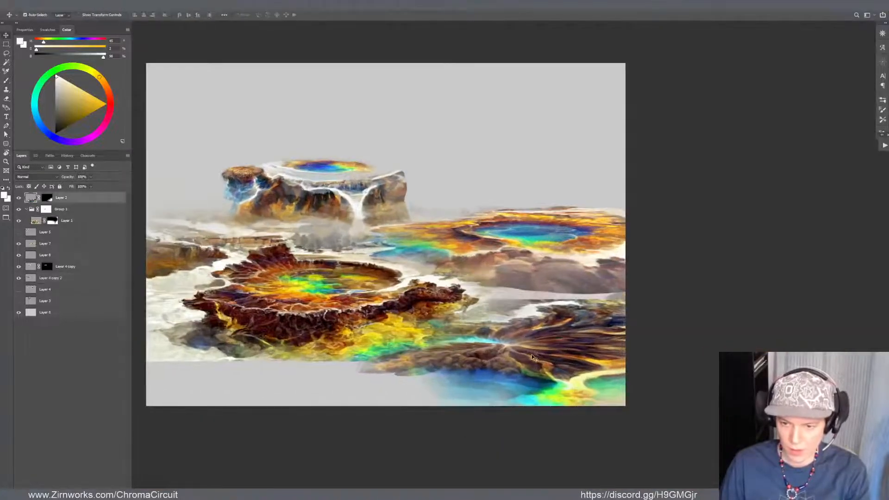
key("ctrl+z")
scroll(500, 378, "down", 4)
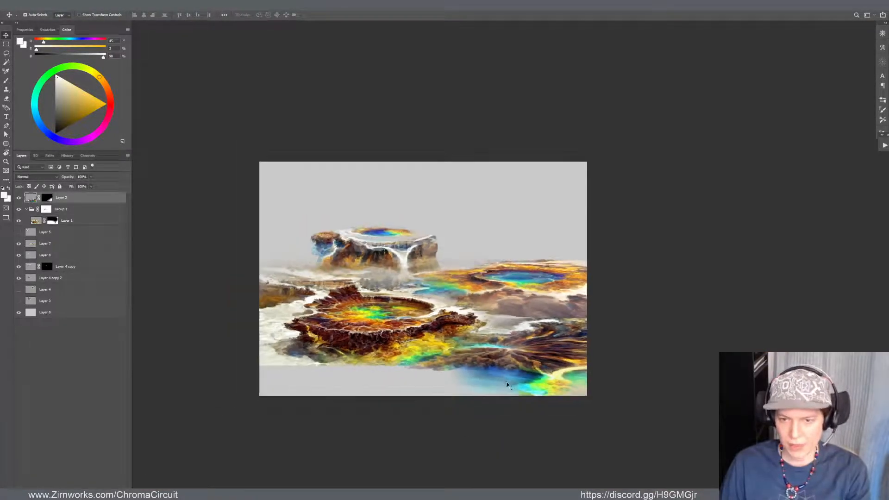
scroll(512, 375, "up", 3)
left_click_drag(503, 369, 433, 402)
key("ctrl+t")
left_click_drag(550, 358, 559, 347)
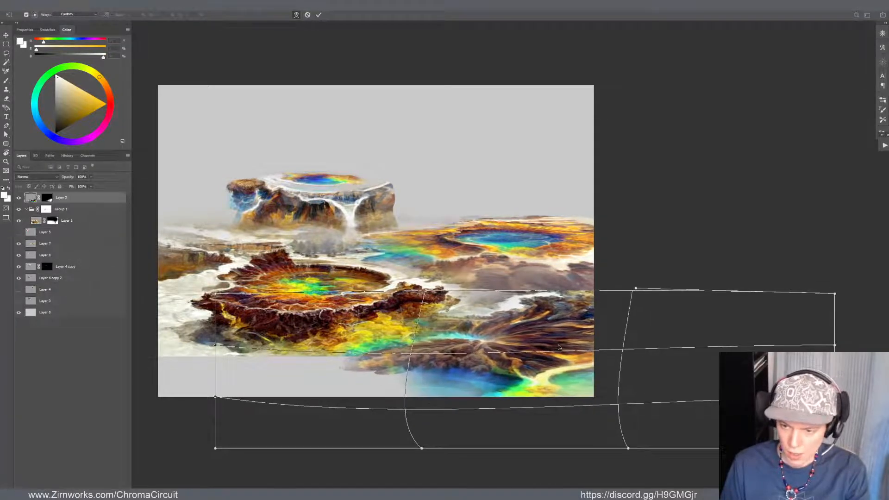
left_click_drag(505, 428, 479, 437)
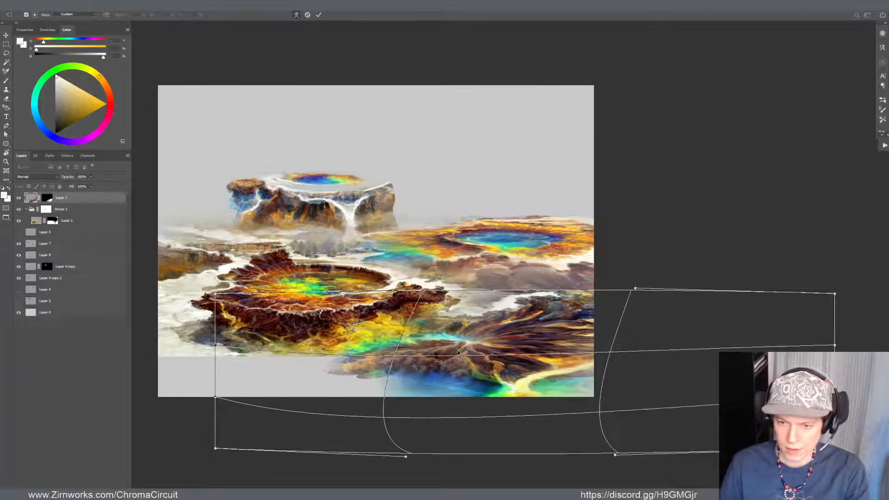
scroll(419, 354, "down", 1)
key("Return")
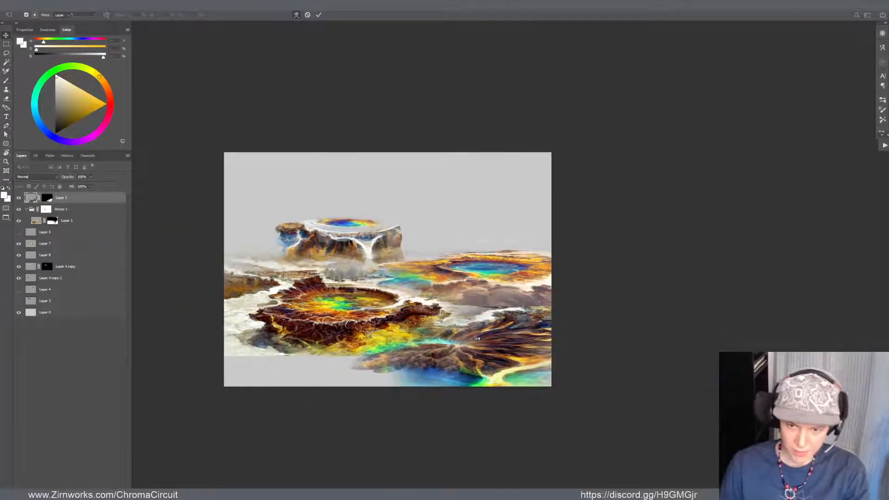
scroll(490, 329, "down", 1)
scroll(495, 332, "up", 3)
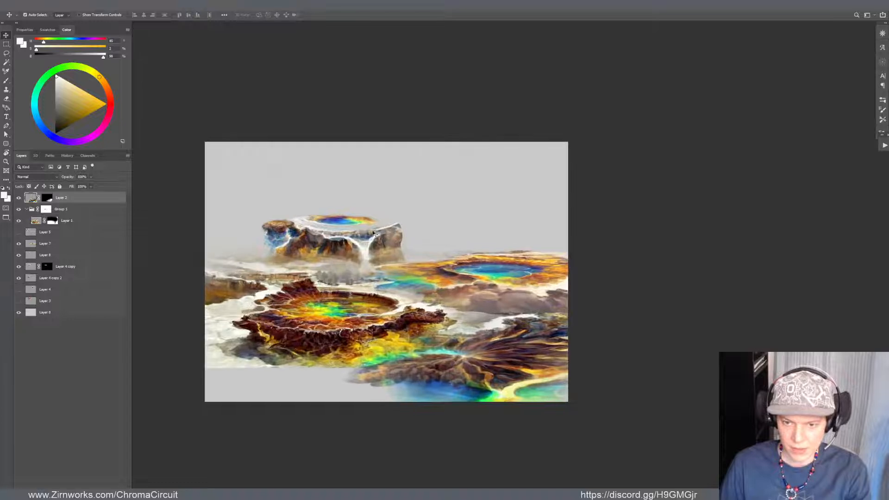
left_click(320, 268)
left_click(350, 250, "shift")
key("ctrl+t")
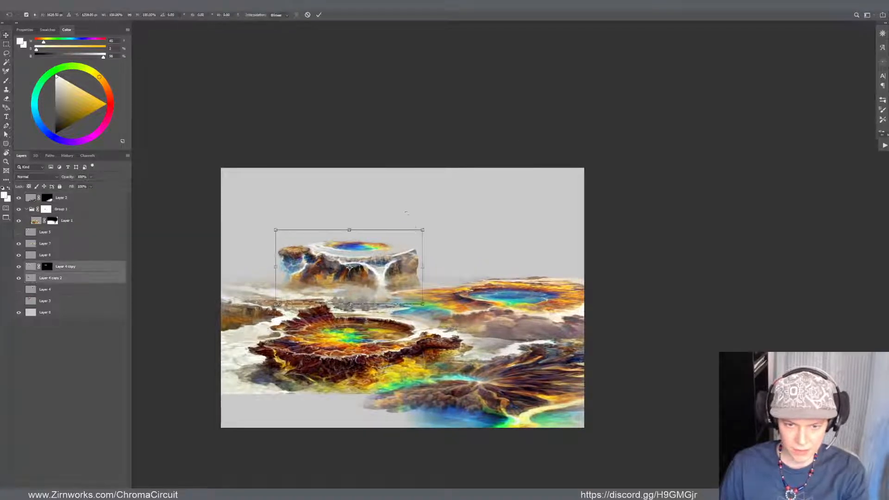
key("Return")
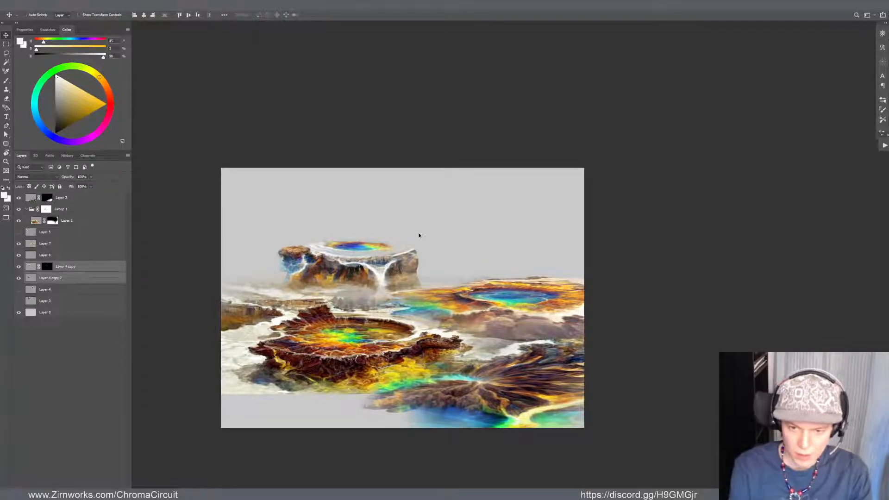
Enlarge the whole document's pixel dimensions with Image Size
key("ctrl+alt+i")
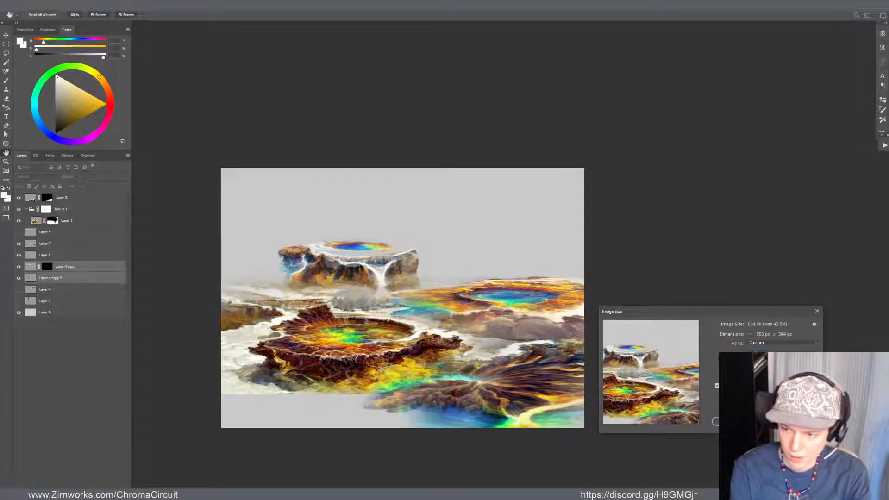
key("Return")
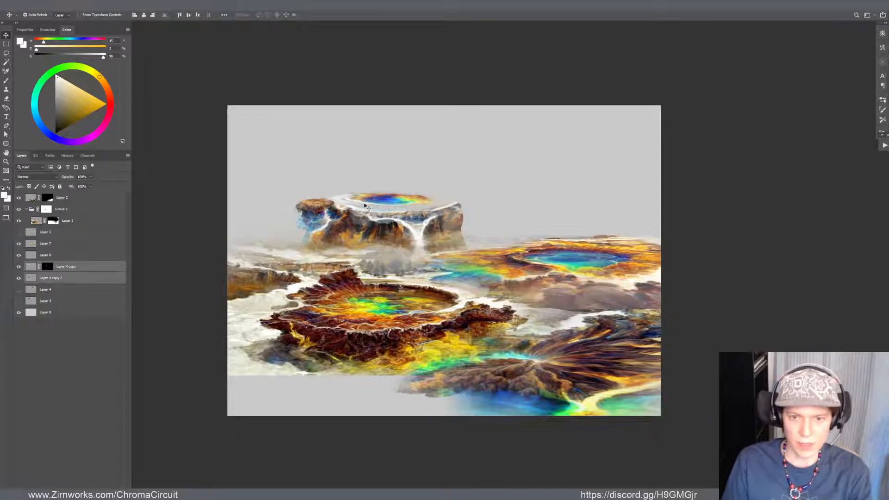
left_click(381, 202)
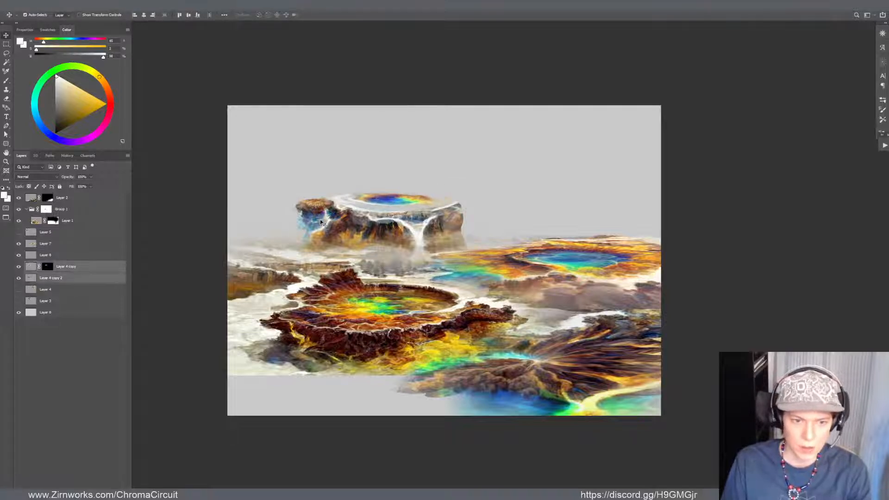
left_click(334, 225, "shift")
key("ctrl+t")
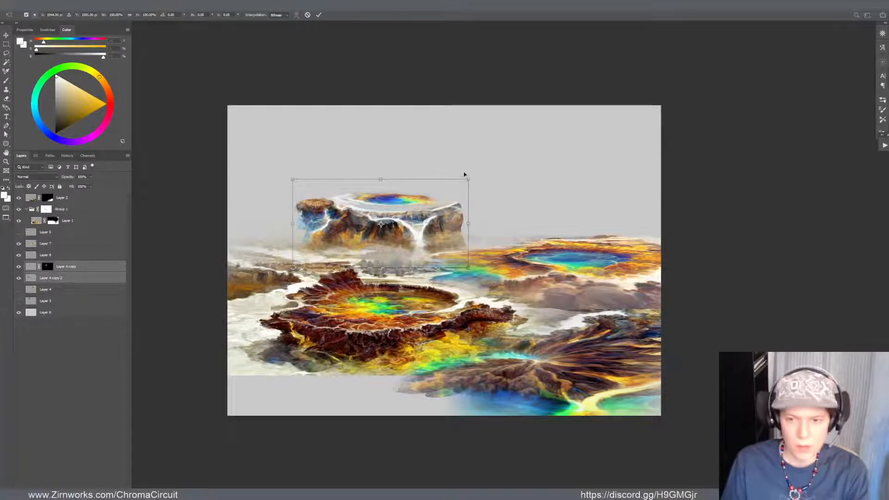
left_click_drag(467, 179, 451, 188)
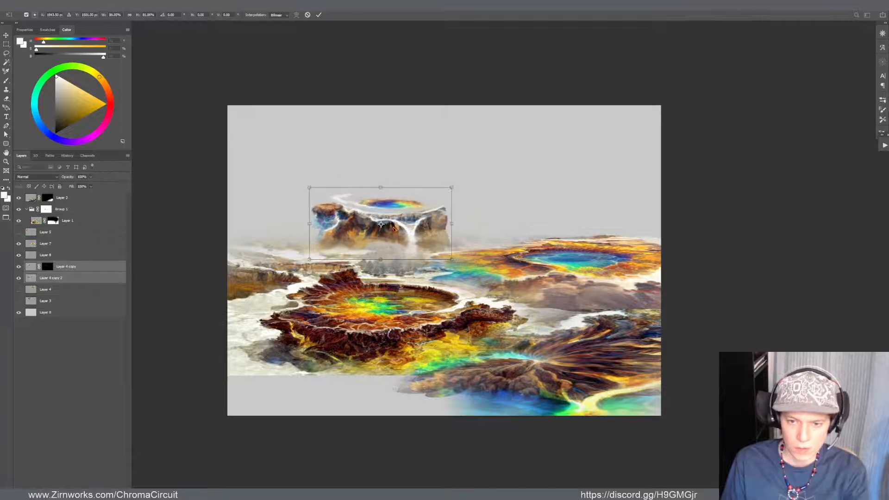
key("Escape")
Scale Layer 8, Layer 4 copy and Layer 4 copy 2 together to about 84.5% and reposition the distant mesa
left_click(337, 201)
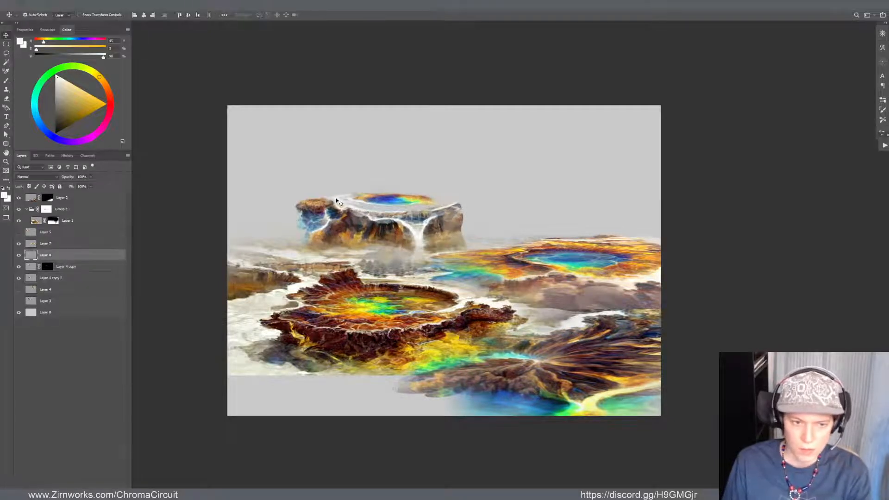
left_click(38, 279, "shift")
key("ctrl+t")
left_click_drag(469, 178, 441, 193)
mouse_move(419, 248)
left_mouse_down()
mouse_move(422, 238)
mouse_move(451, 244)
mouse_move(431, 246)
left_mouse_up()
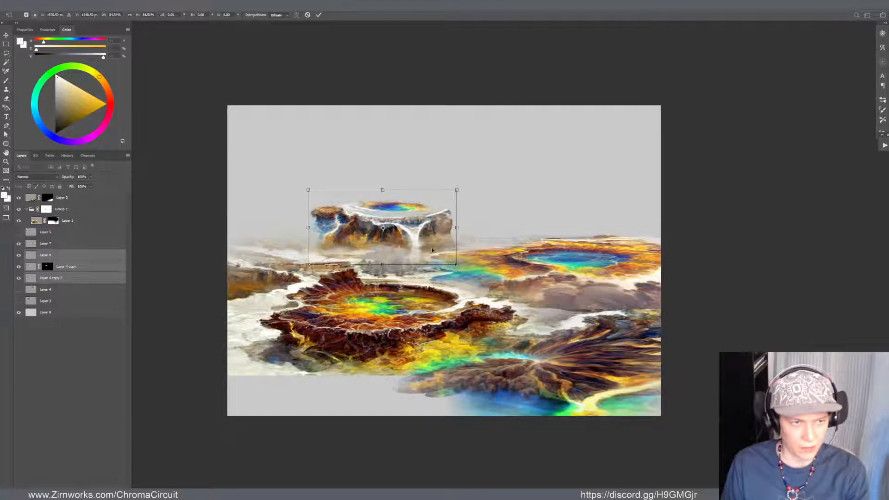
key("Return")
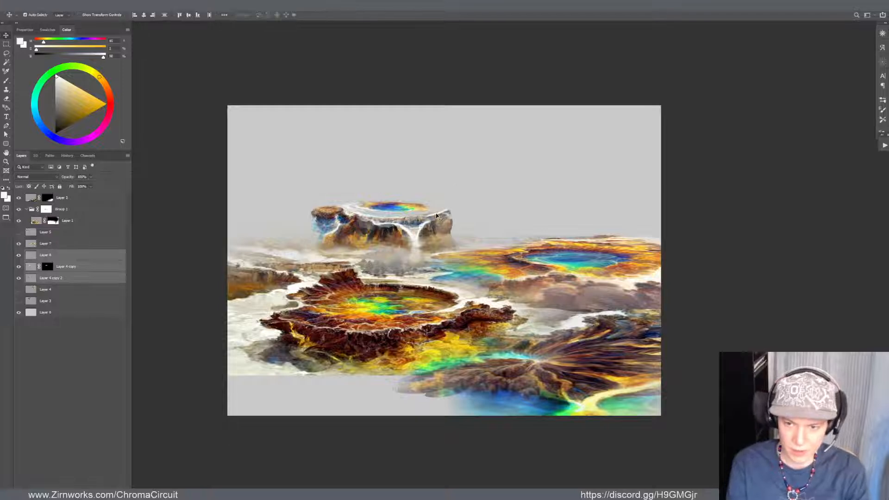
scroll(369, 116, "down", 6)
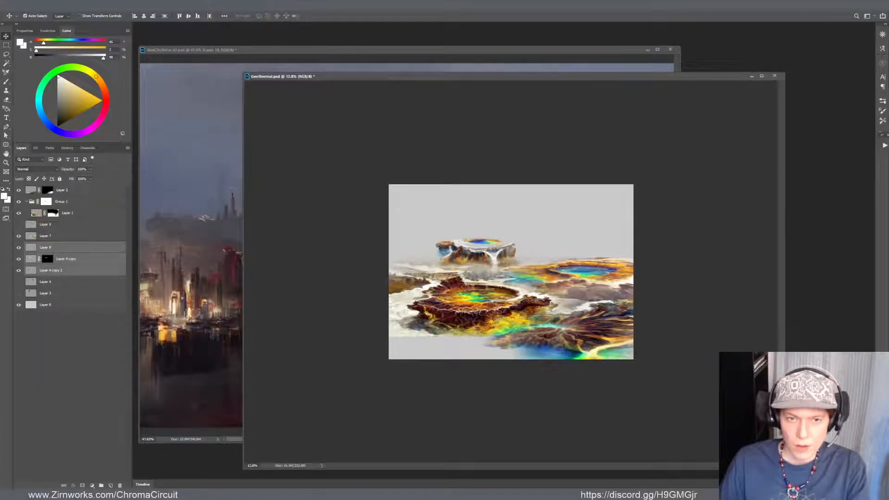
Open TimeToDisco(8)_5.png from the Geothermal - Dallol Ethiopia folder inside Dropbox 2D-Assets, AI_DiscoDiffusion
left_click(18, 6)
left_click(21, 18)
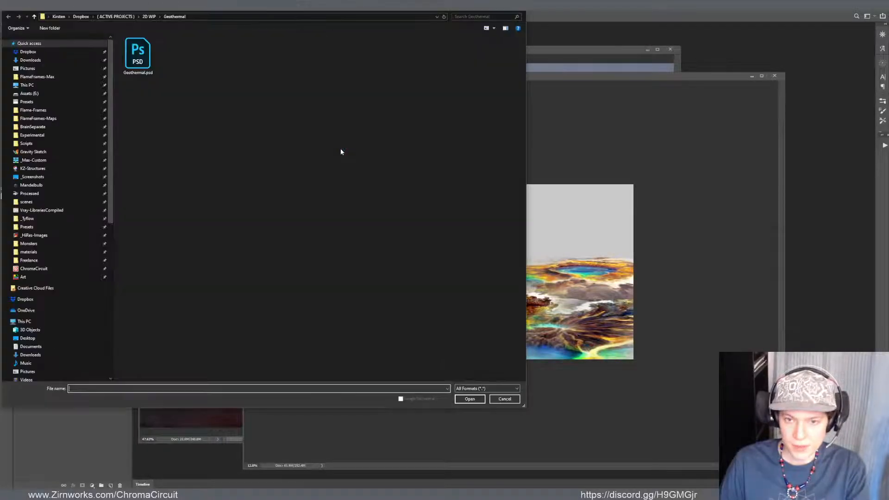
left_click(132, 16)
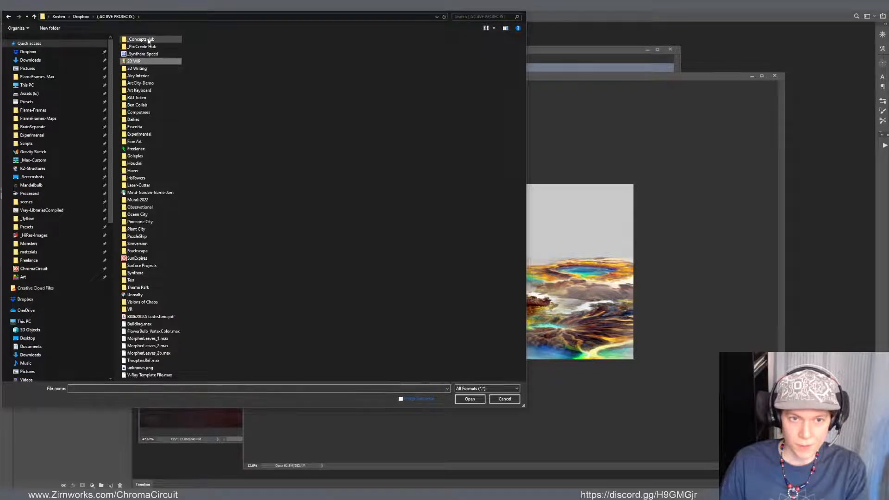
left_click(81, 16)
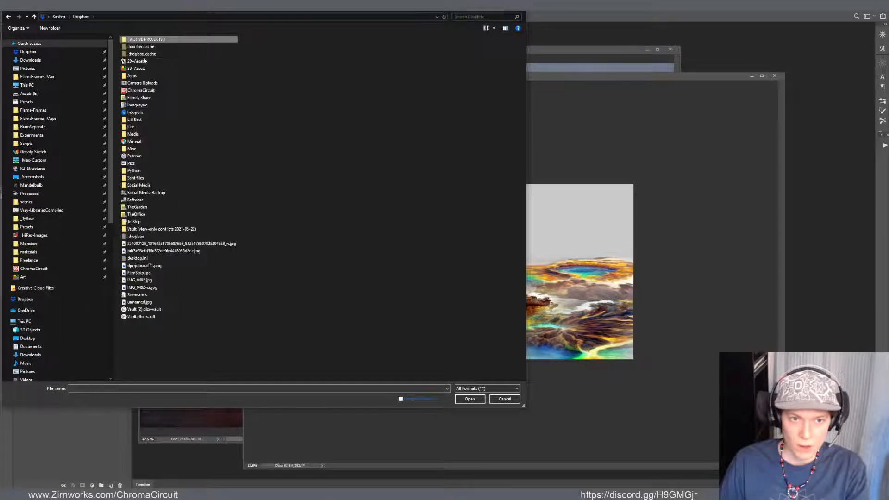
double_click(141, 61)
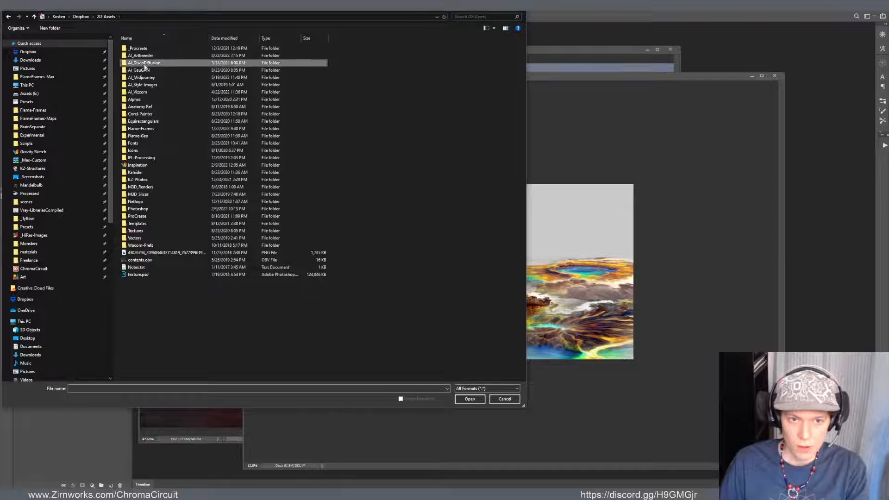
double_click(143, 63)
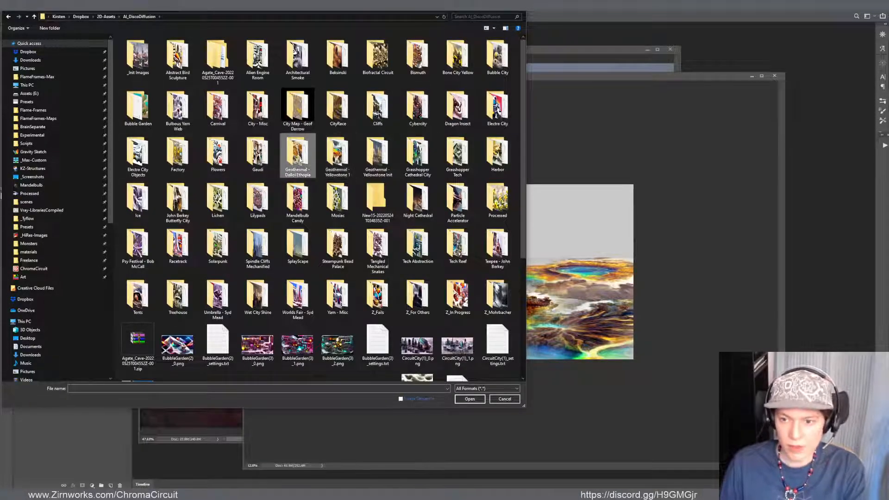
double_click(283, 159)
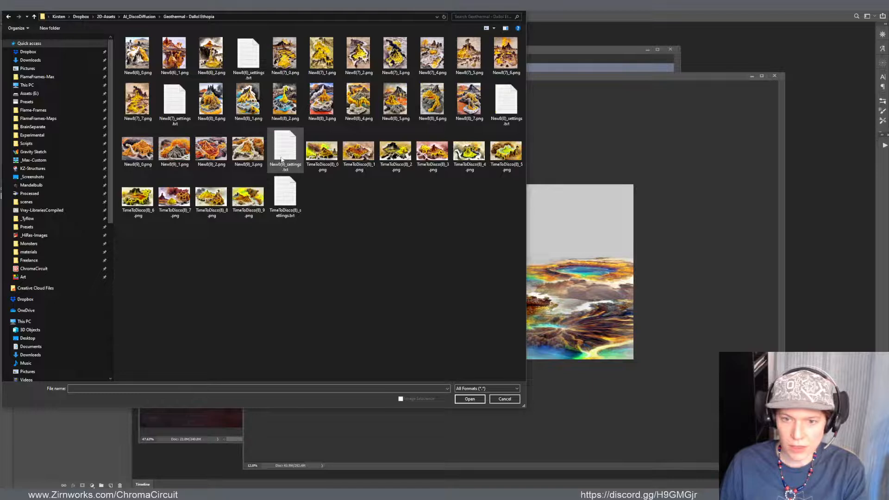
left_click(202, 190)
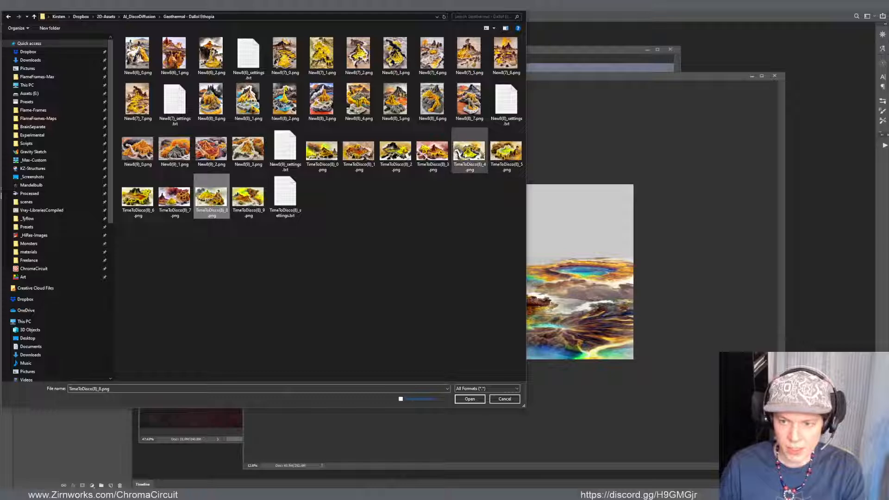
double_click(505, 149)
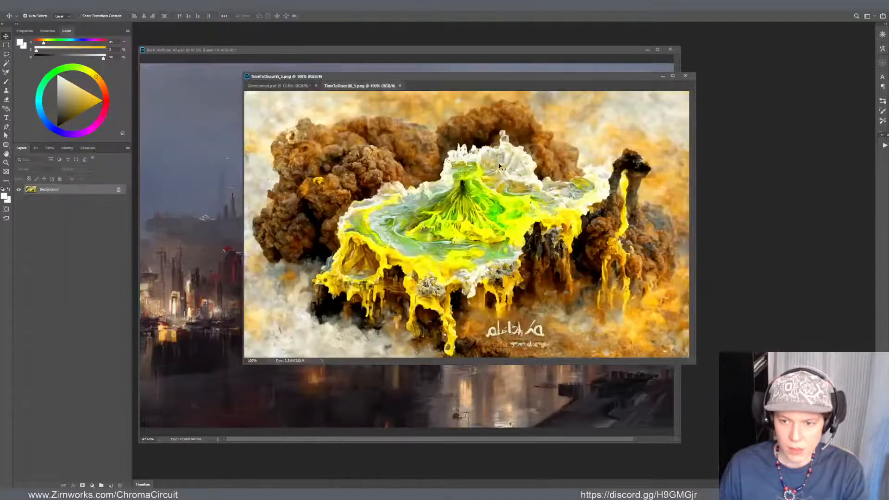
Copy the yellow geothermal image into Geothermal.psd and place its layer at the top of the layer stack
left_click_drag(347, 81, 341, 181)
left_click_drag(391, 251, 381, 301)
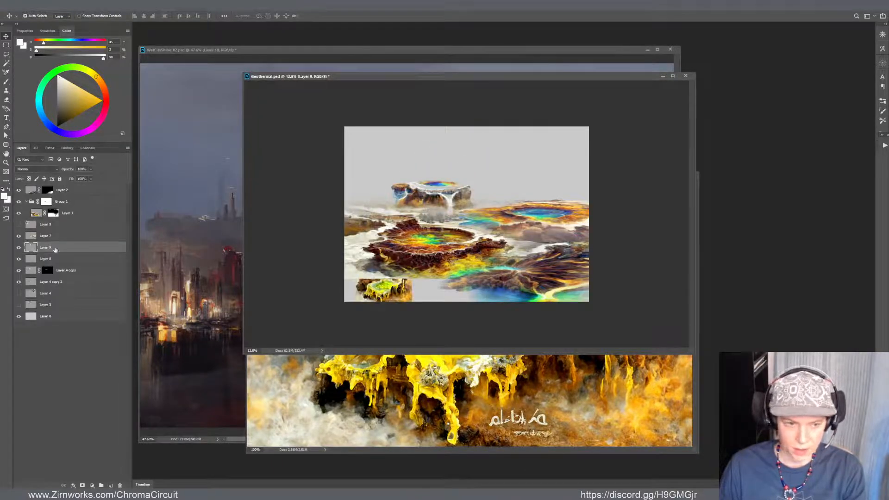
left_click_drag(55, 249, 51, 187)
Scale the pasted geothermal image to about 401%, rotate it about 14°, and position it across the lower foreground
key("ctrl+t")
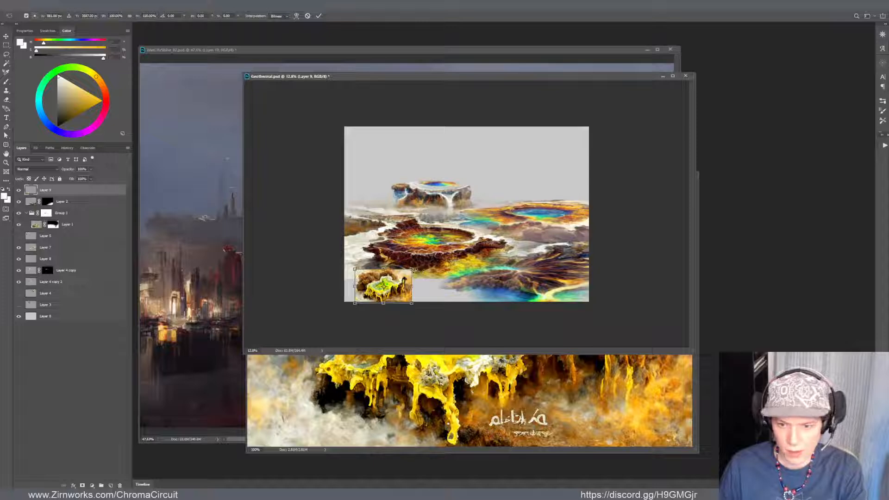
left_click_drag(413, 270, 614, 230)
left_click_drag(580, 141, 595, 164)
left_click_drag(532, 217, 489, 306)
left_click_drag(565, 229, 570, 235)
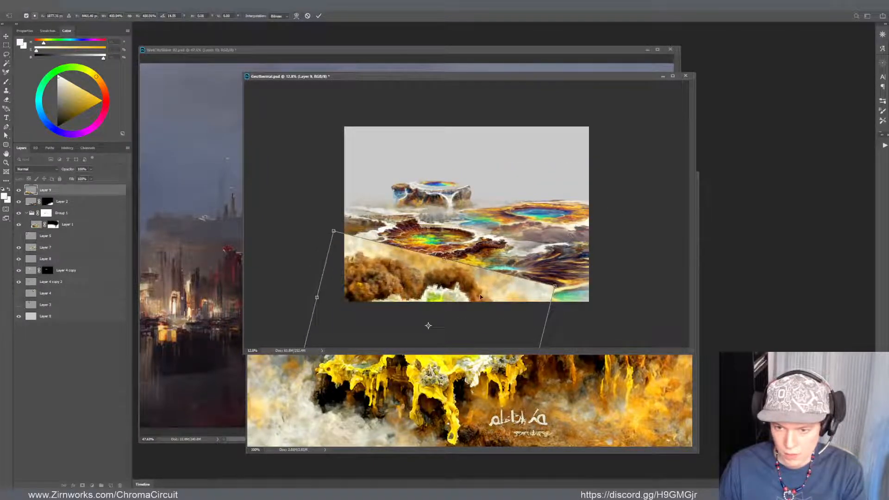
mouse_move(480, 298)
left_mouse_down()
mouse_move(494, 290)
mouse_move(494, 298)
left_mouse_up()
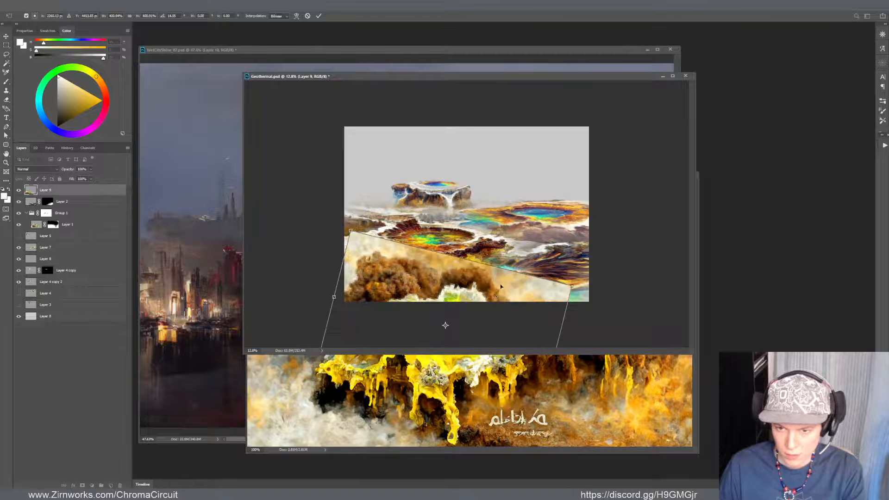
key("Return")
Darken the pasted geothermal image slightly with Curves, then shift its midtone colour balance to about +22 red and -14 toward magenta
key("ctrl+m")
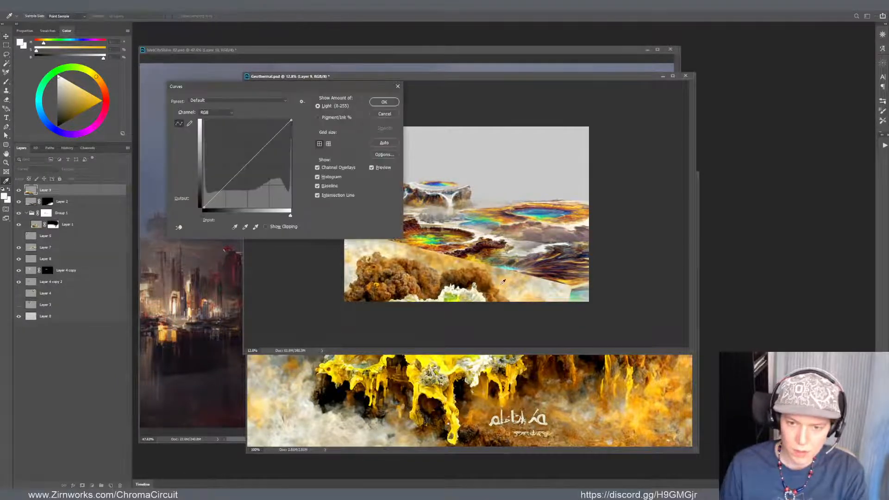
left_click_drag(233, 178, 234, 184)
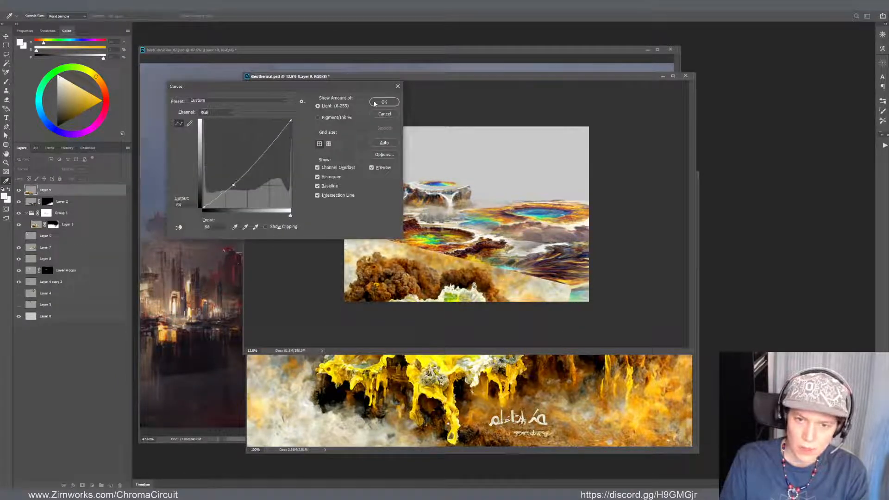
left_click(375, 103)
key("ctrl+b")
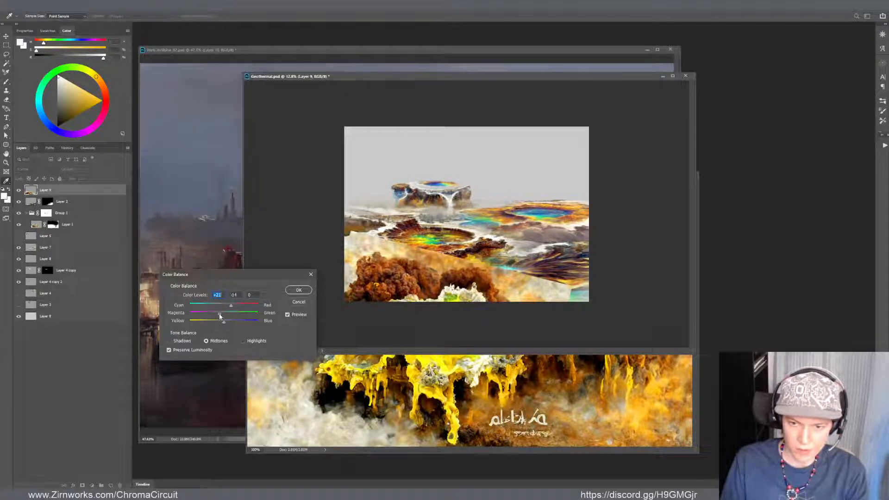
left_click_drag(221, 315, 219, 315)
left_click(299, 289)
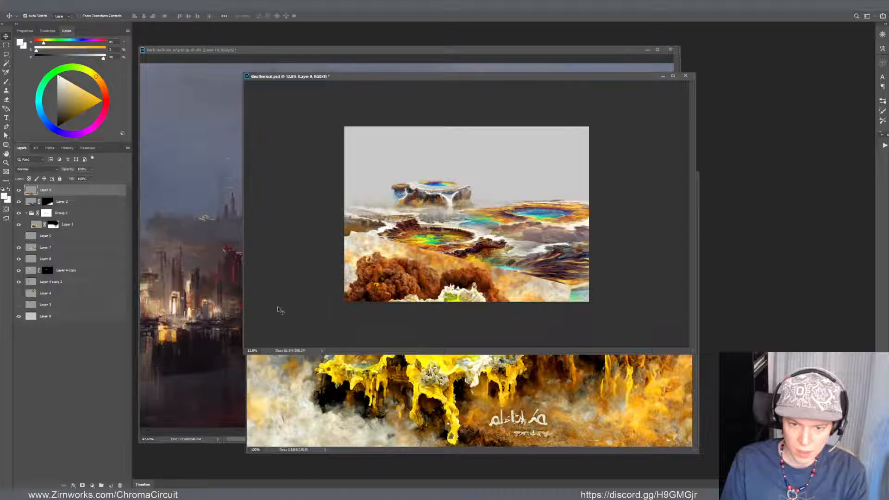
Hide Layer 9's light tones with Blend If on its white point, and shift the image up so its green pool and cliffs show
double_click(70, 190)
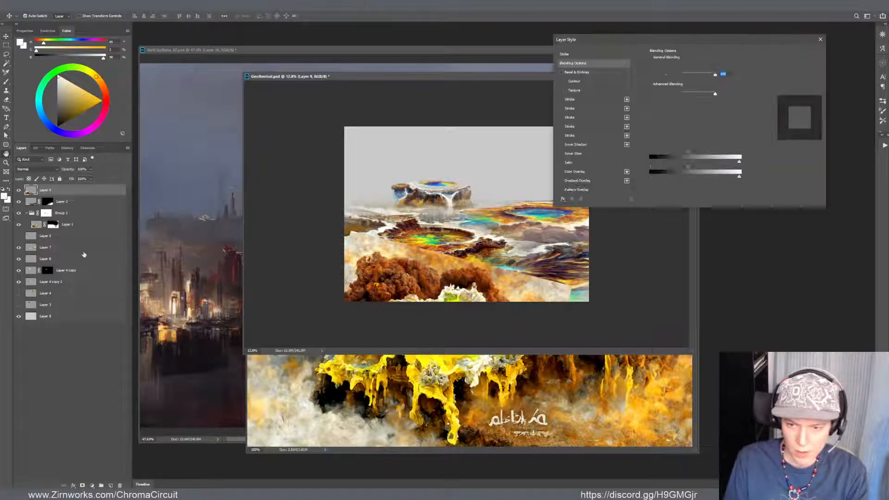
left_click_drag(739, 162, 697, 173)
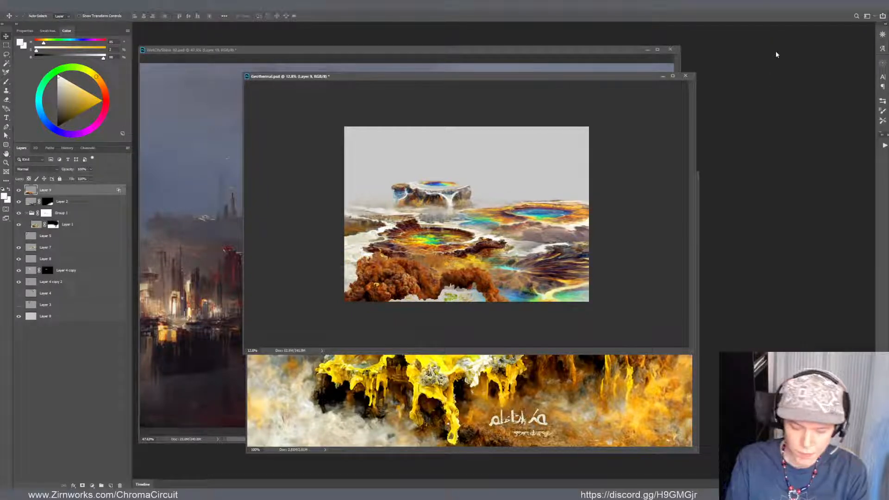
key("e")
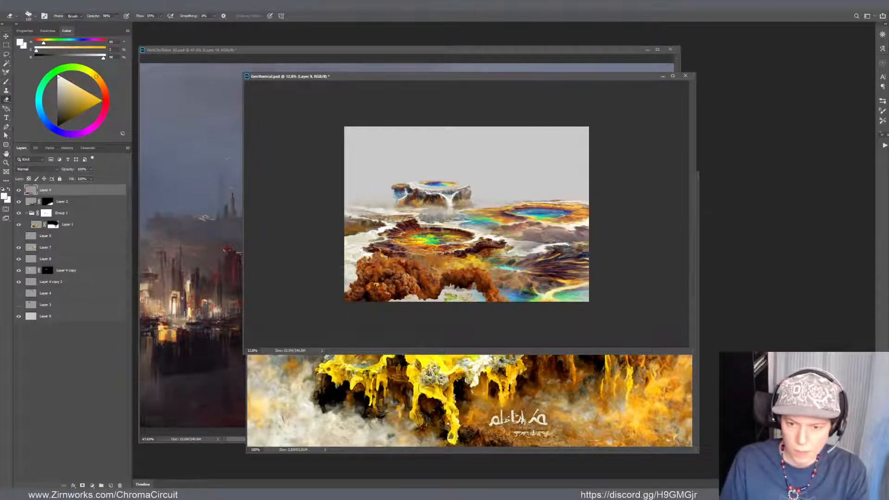
left_click_drag(411, 278, 431, 201)
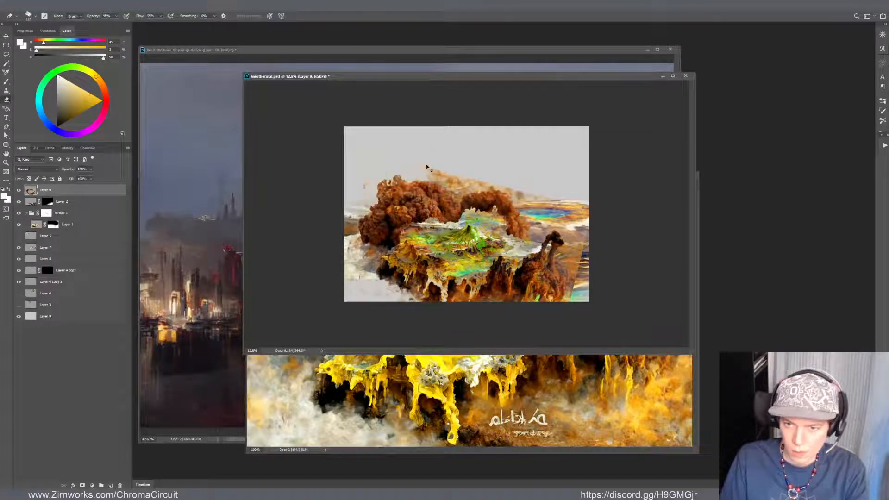
Erase the leftover haze and edges around Layer 9's brown rocks while repositioning the image across the middle of the canvas
mouse_move(428, 168)
left_mouse_down()
mouse_move(462, 191)
mouse_move(509, 188)
mouse_move(463, 183)
left_mouse_up()
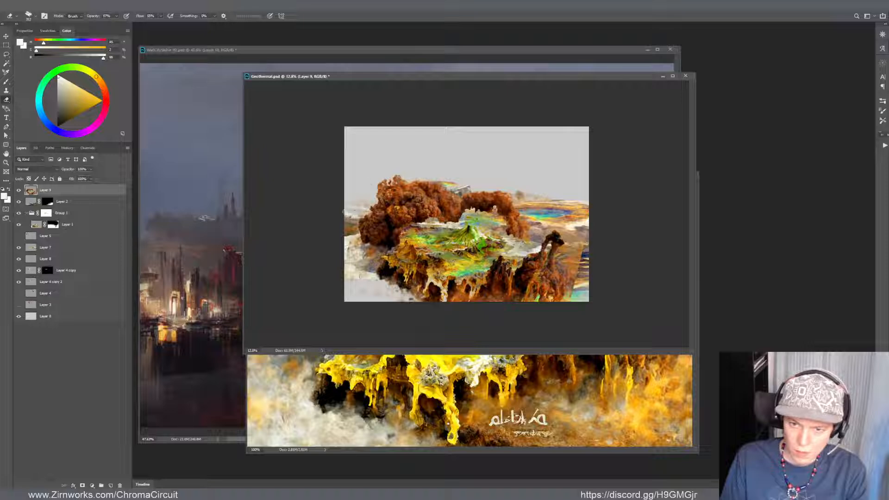
mouse_move(349, 218)
left_mouse_down()
mouse_move(353, 248)
mouse_move(360, 243)
mouse_move(368, 267)
mouse_move(342, 263)
left_mouse_up()
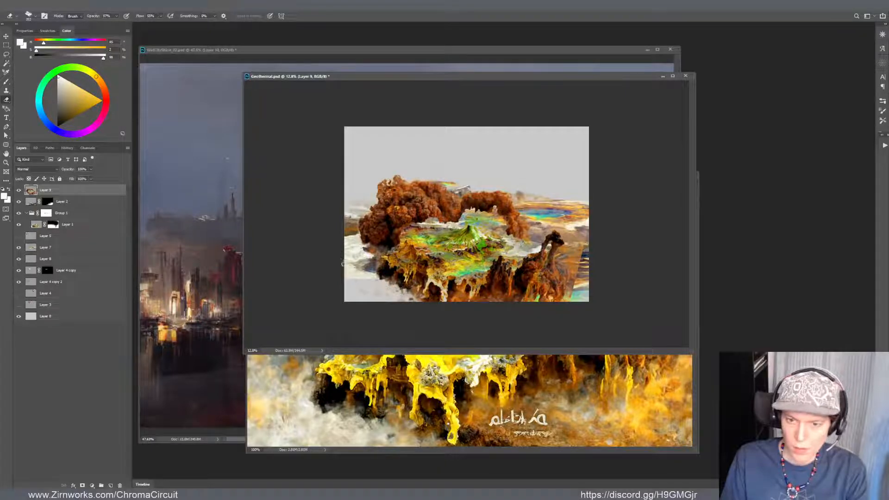
key("v")
mouse_move(417, 204)
left_mouse_down()
mouse_move(398, 245)
mouse_move(411, 170)
left_mouse_up()
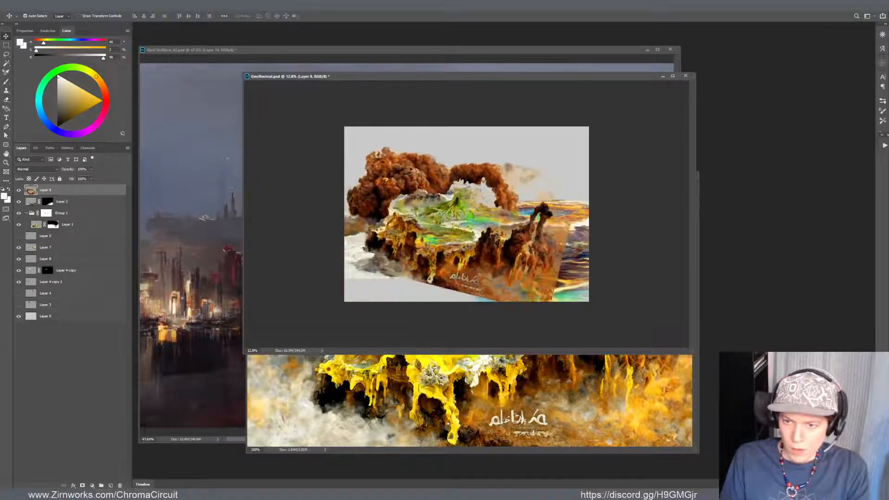
key("e")
left_click_drag(504, 170, 510, 163)
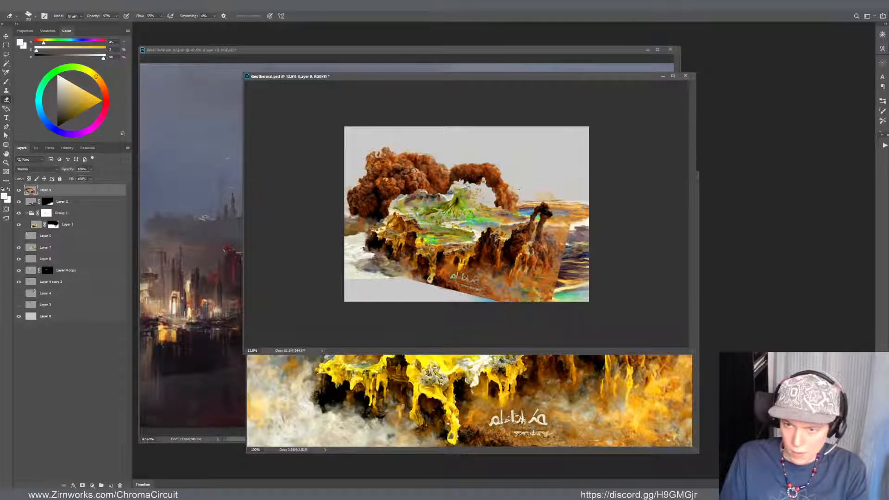
key("v")
mouse_move(532, 239)
left_mouse_down()
mouse_move(573, 180)
mouse_move(523, 262)
left_mouse_up()
Lasso the lower cliffs of Layer 9, cut them onto a new layer, and move that piece up to the horizon
key("l")
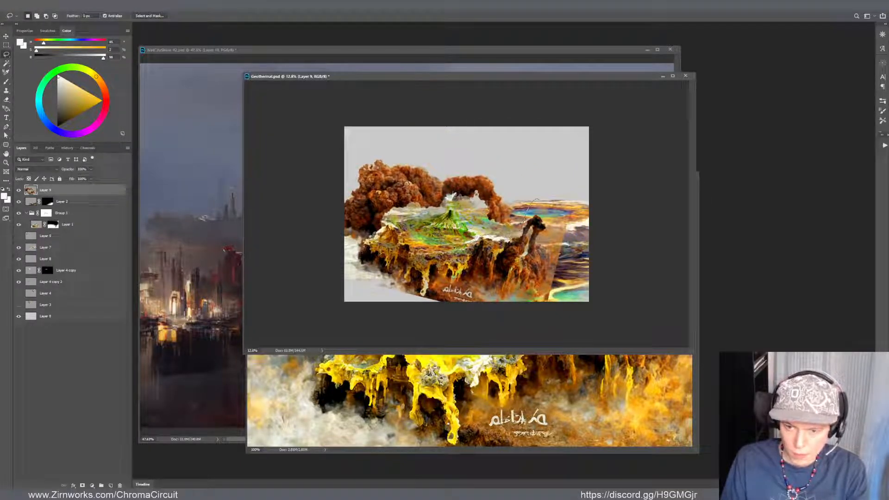
mouse_move(524, 221)
left_mouse_down()
mouse_move(442, 253)
mouse_move(375, 245)
mouse_move(373, 324)
mouse_move(575, 307)
mouse_move(567, 181)
mouse_move(574, 186)
left_mouse_up()
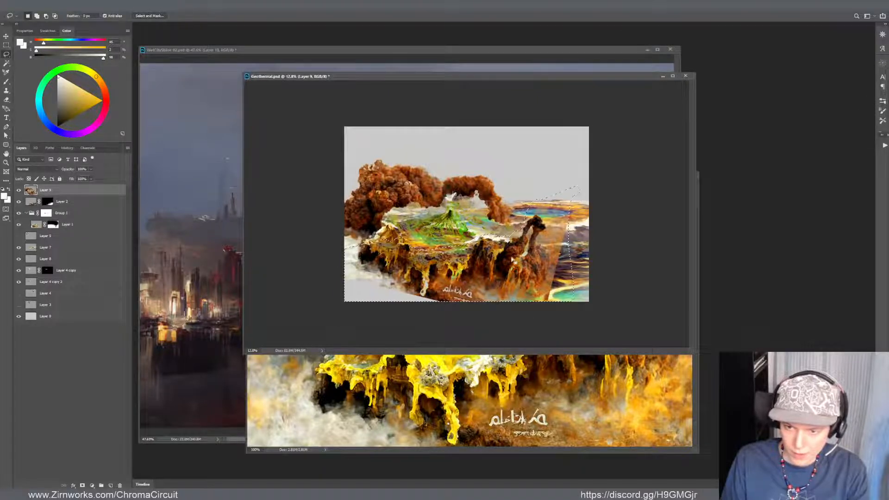
key("ctrl+j")
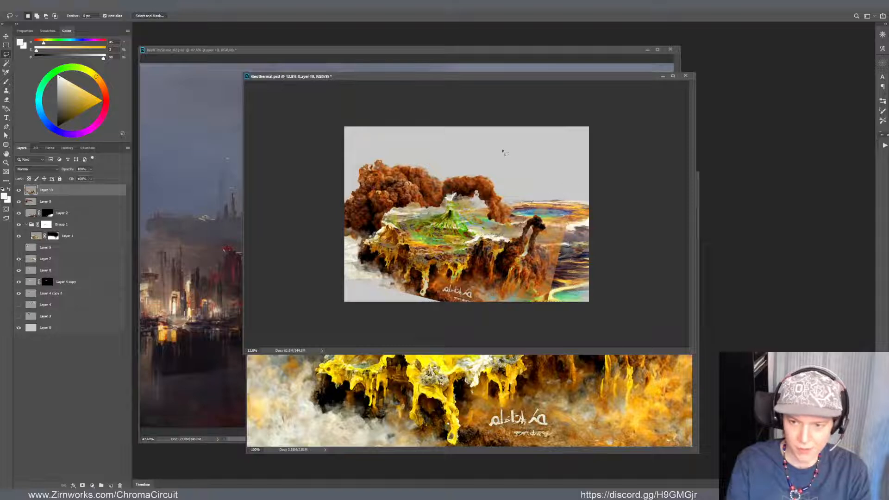
key("v")
mouse_move(502, 151)
left_mouse_down()
mouse_move(573, 179)
mouse_move(531, 190)
left_mouse_up()
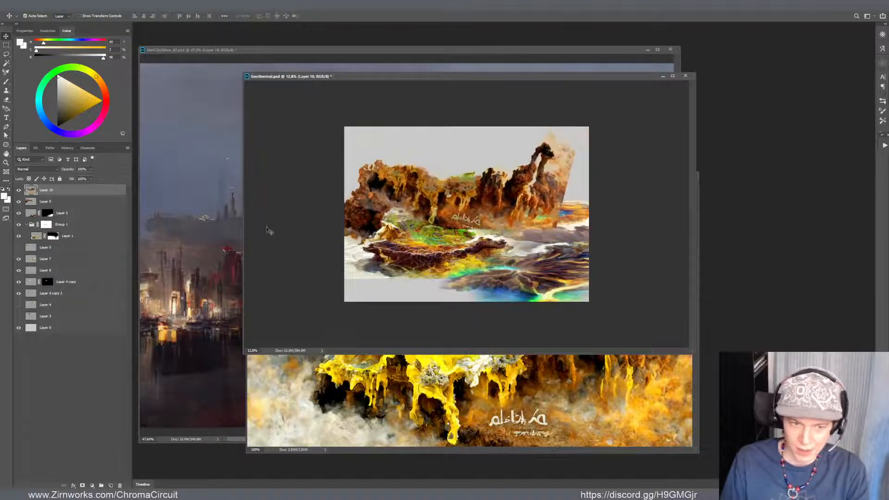
Erase the hard edges around the Layer 10 cliffs and shift them toward the upper right of the canvas
key("e")
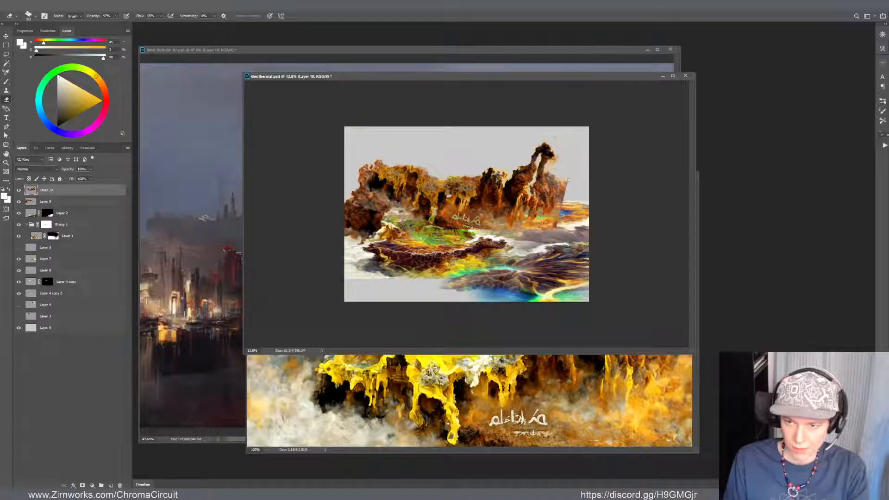
left_click_drag(568, 187, 558, 223)
left_click_drag(492, 179, 508, 176)
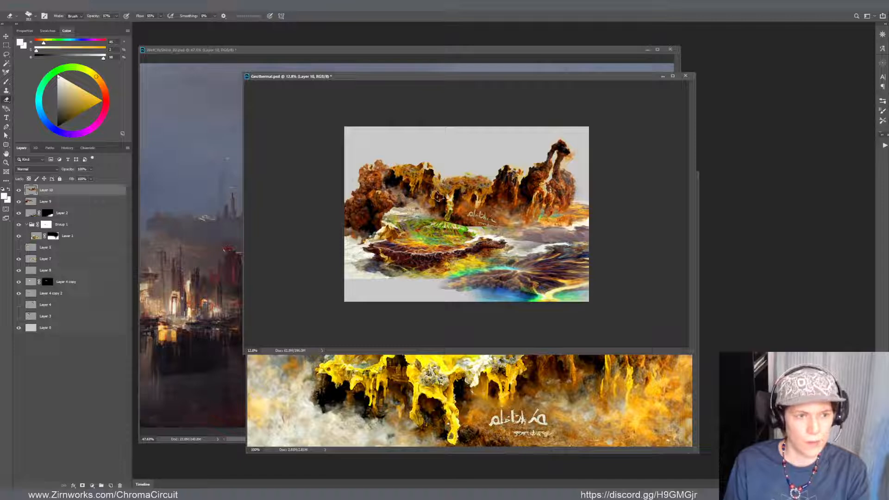
left_click_drag(500, 203, 524, 183)
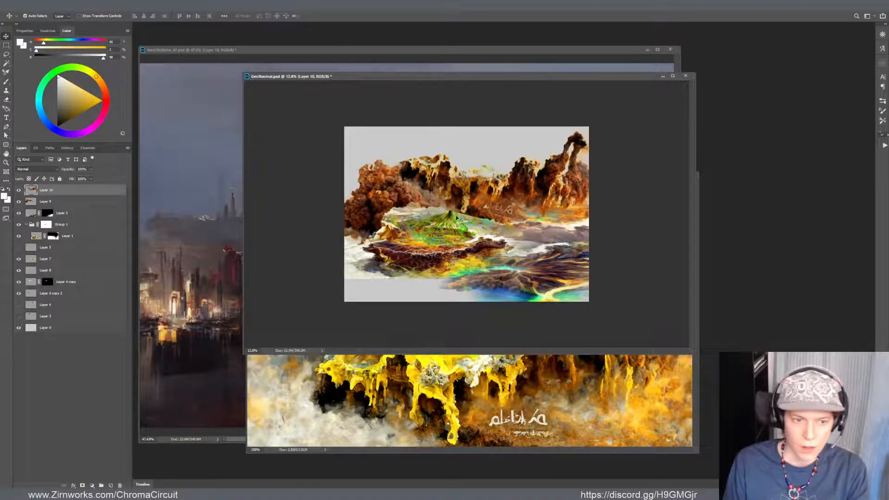
Place Layer 10 below Layer 4 copy 2 in the stack and move Layer 9's brown rocks down into the foreground
left_click_drag(81, 303, 81, 302)
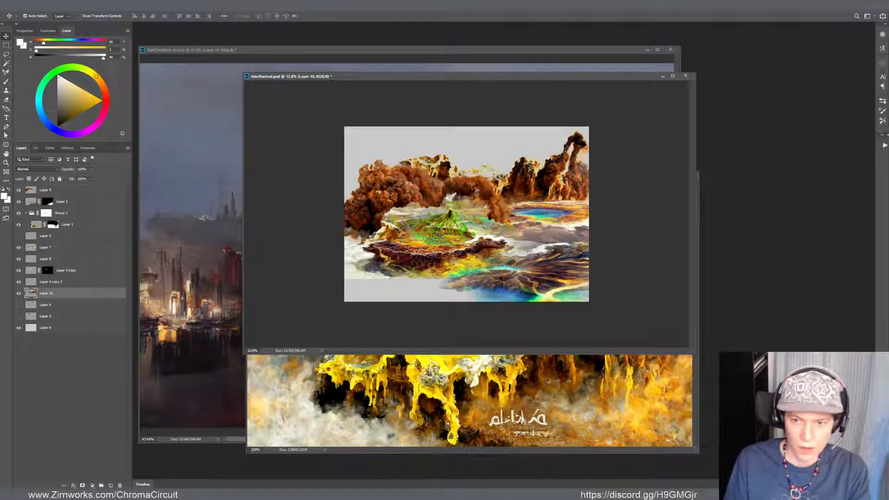
left_click_drag(423, 182, 422, 246)
Rotate the Layer 10 cliffs to about -14.67°, scale them to about 79.7%, and set them on the right side of the horizon
mouse_move(528, 169)
left_mouse_down()
mouse_move(532, 154)
mouse_move(529, 170)
left_mouse_up()
key("ctrl+t")
left_click_drag(591, 242, 617, 227)
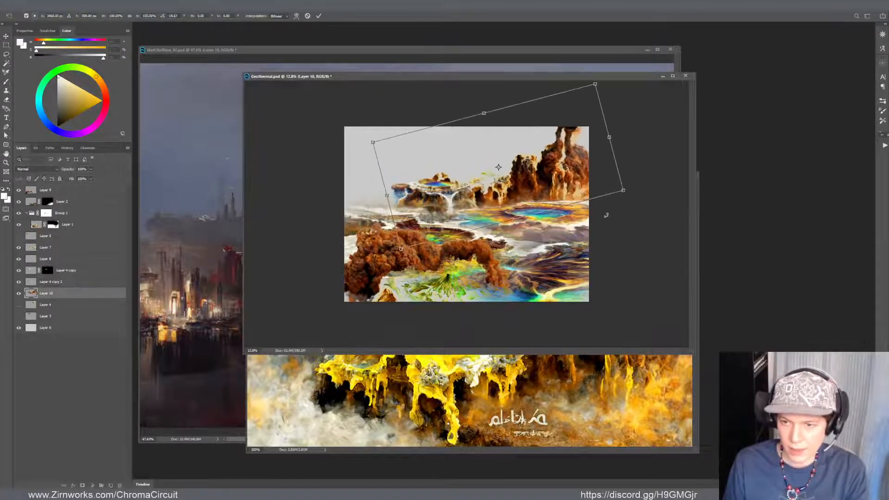
left_click_drag(594, 163, 594, 170)
left_click_drag(595, 92, 555, 134)
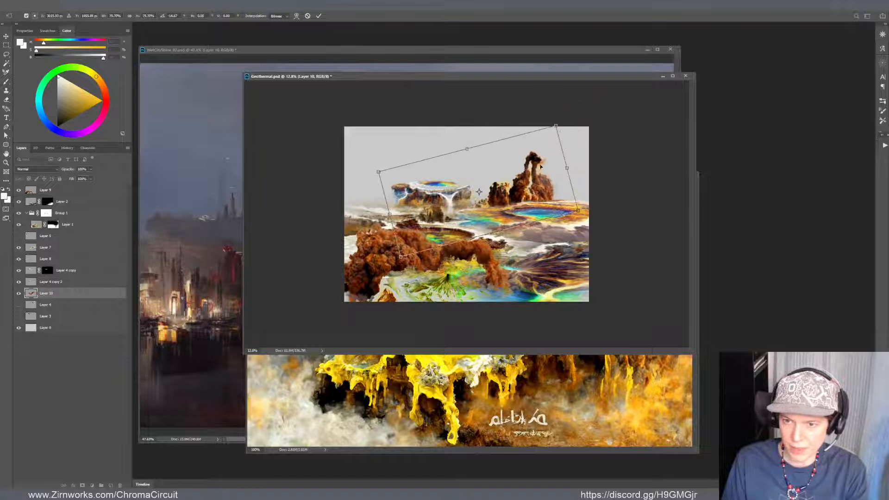
left_click_drag(537, 166, 565, 151)
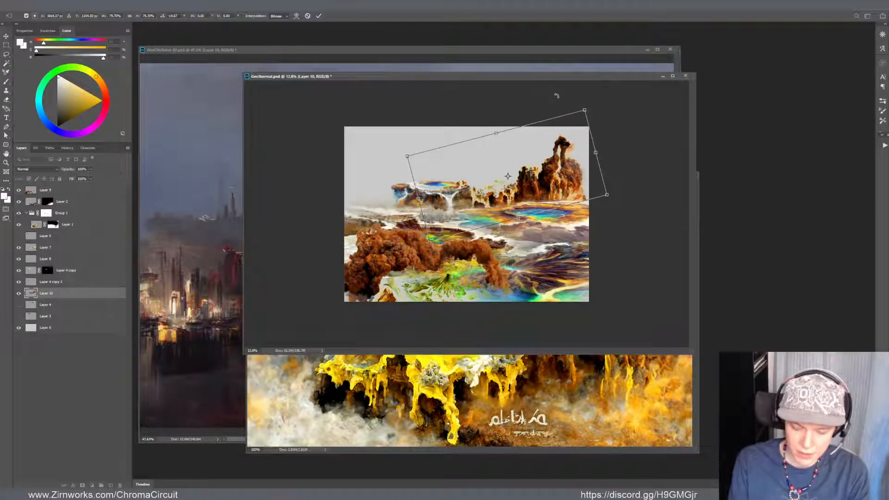
key("Return")
Fade the Layer 10 cliffs into the distance by raising the Curves black point output to about 90
key("ctrl+m")
mouse_move(202, 202)
left_mouse_down()
mouse_move(204, 178)
mouse_move(204, 185)
left_mouse_up()
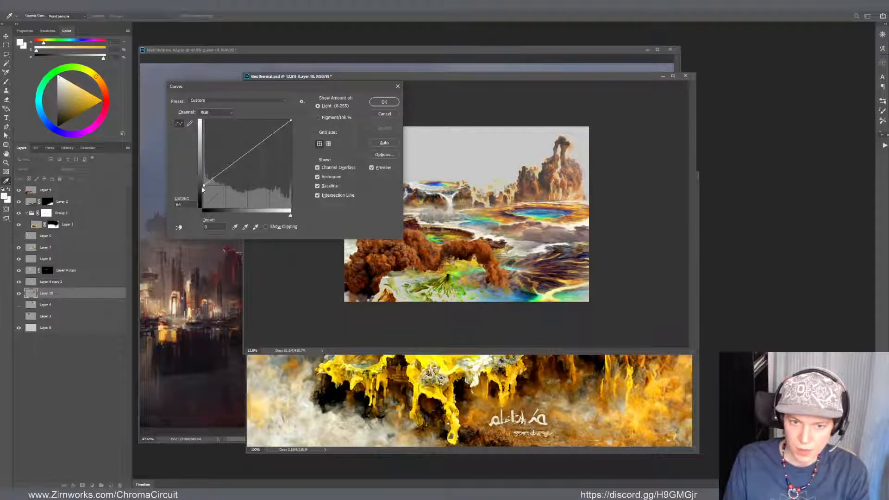
left_click_drag(203, 185, 203, 177)
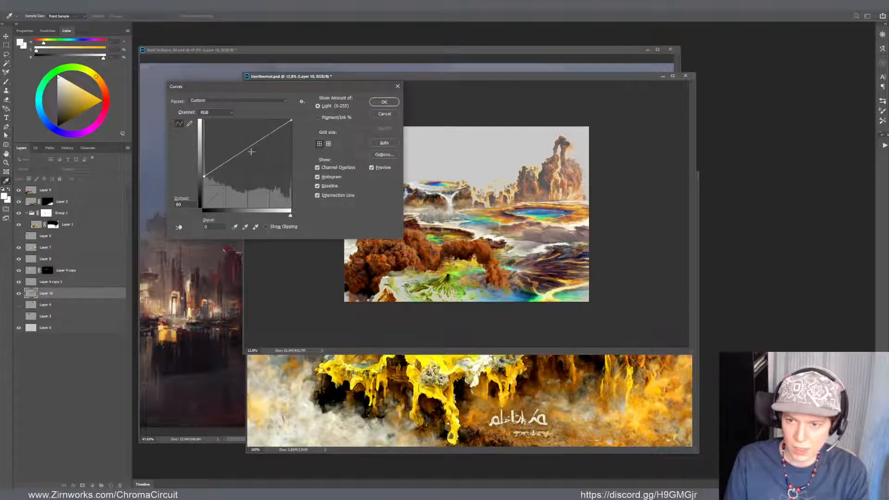
left_click(384, 101)
Shift Layer 10's midtone colour balance to +12 blue and reduce its saturation slightly
key("ctrl+b")
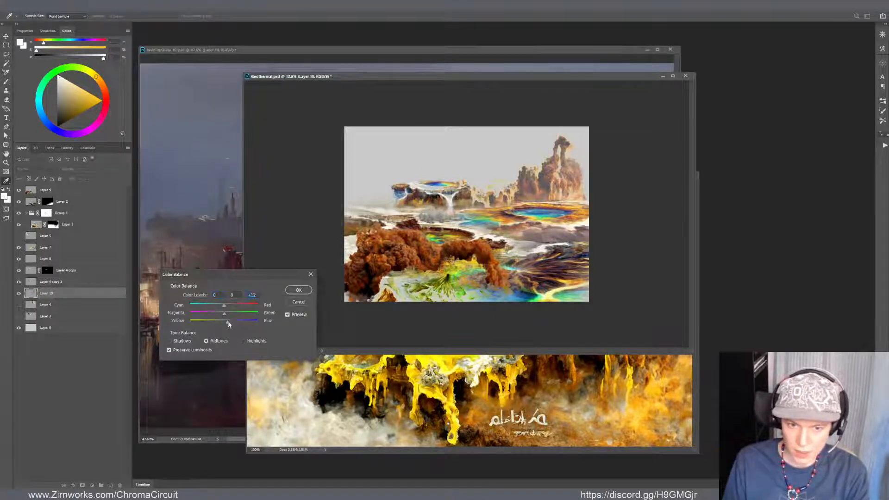
left_click(300, 291)
key("ctrl+u")
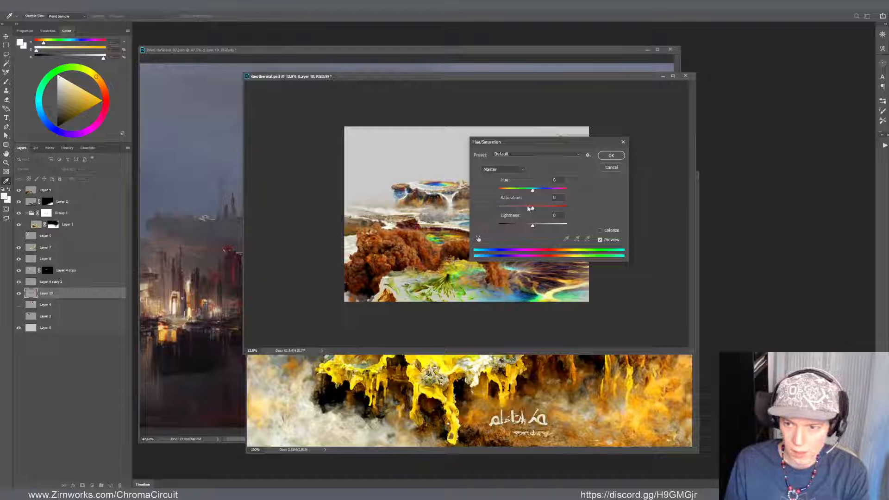
left_click(606, 158)
key("ctrl+alt+j")
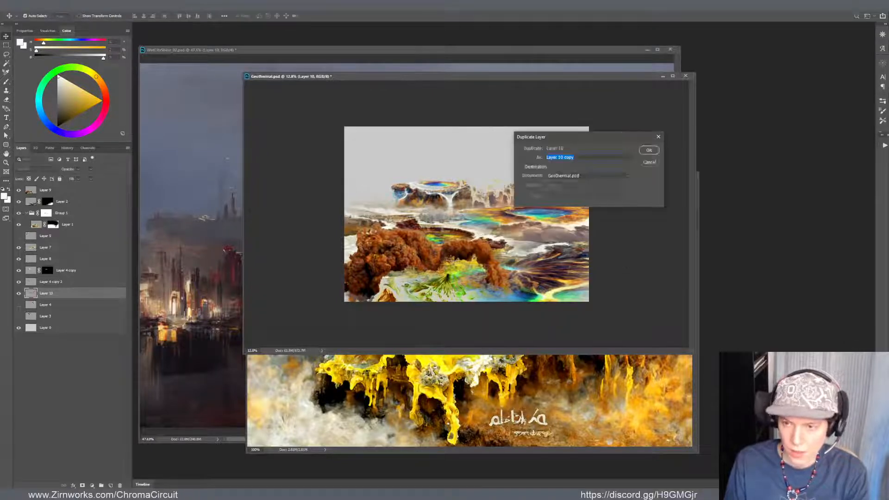
left_click_drag(586, 135, 420, 224)
key("Escape")
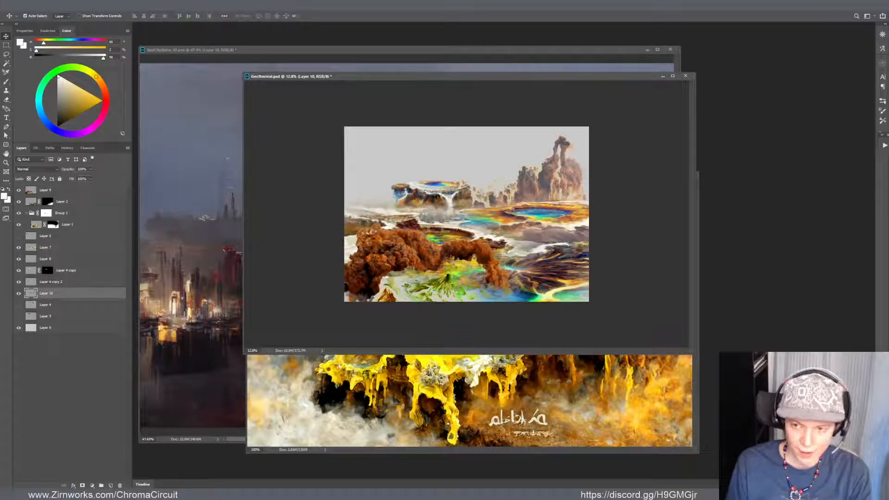
key("ctrl+m")
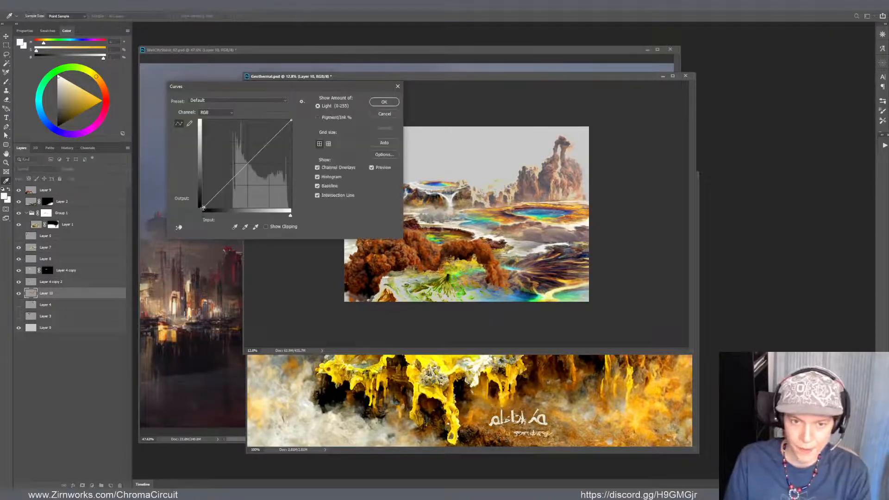
left_click(383, 102)
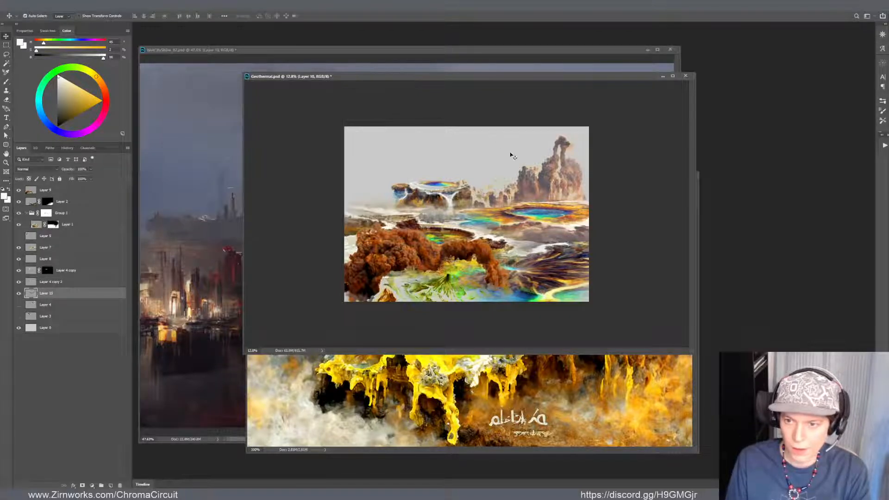
Mirror the Layer 10 cliffs horizontally, place them behind the mesa on the canvas's left side, and warp their lower left edge outward
left_click_drag(546, 177, 412, 182)
key("ctrl+t")
left_click_drag(502, 165, 468, 164)
left_click_drag(442, 178, 446, 160)
key("ctrl+shift+w")
mouse_move(356, 174)
left_mouse_down()
mouse_move(346, 192)
mouse_move(349, 182)
left_mouse_up()
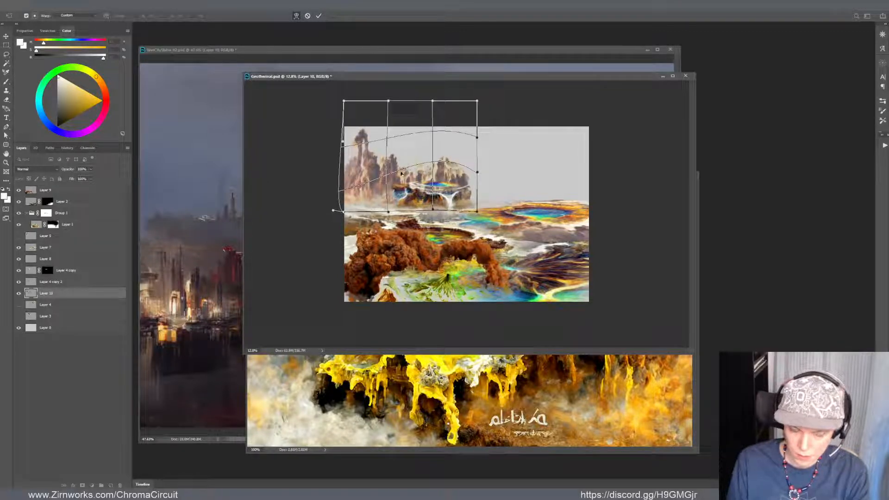
key("Return")
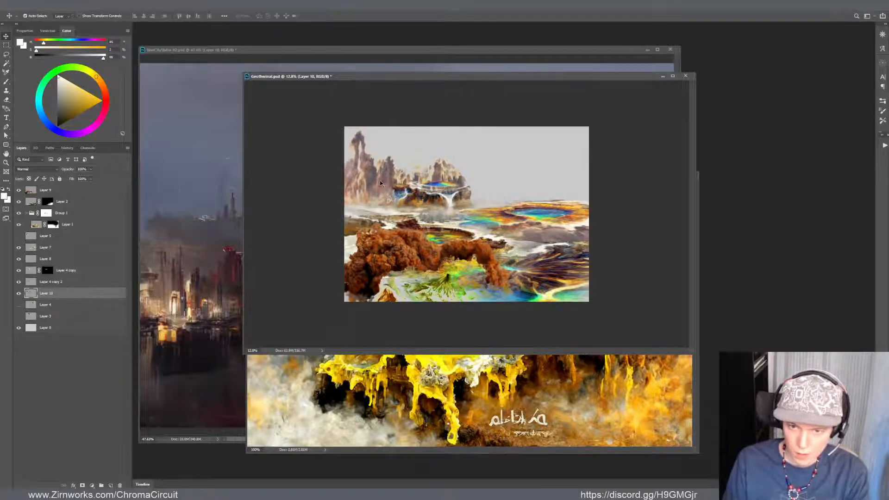
Scale the Layer 10 cliffs down and reposition them on the left horizon behind the mesa
key("ctrl+t")
left_click_drag(474, 104, 433, 136)
left_click_drag(408, 181, 447, 164)
key("Return")
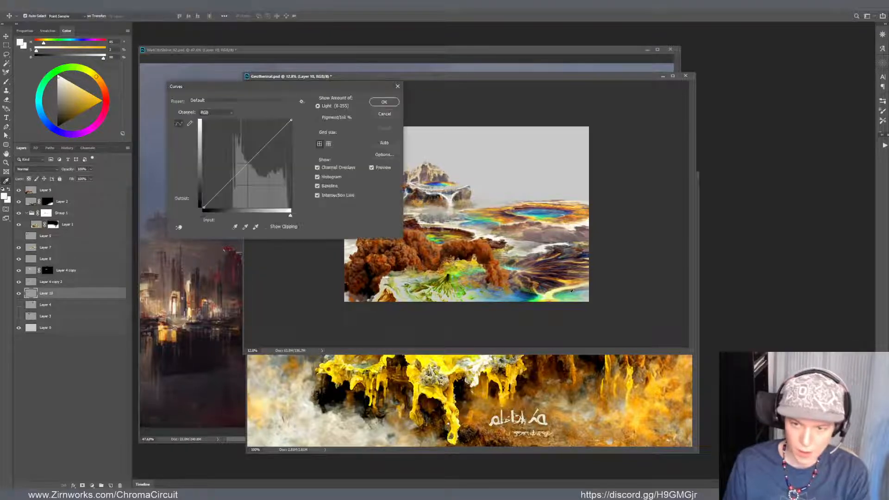
Lighten the Layer 10 cliffs with Curves, raising the black point output to about 45 and adjusting the midtones slightly
key("ctrl+m")
left_click_drag(334, 89, 706, 252)
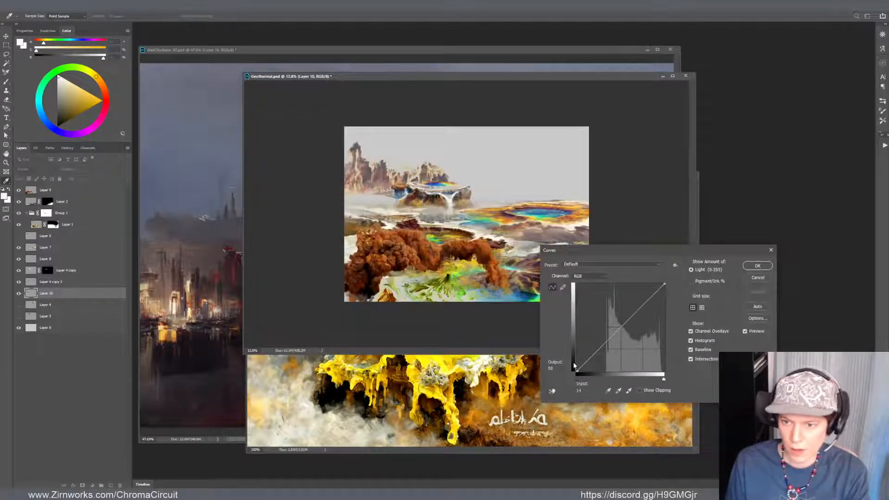
left_click_drag(576, 371, 581, 358)
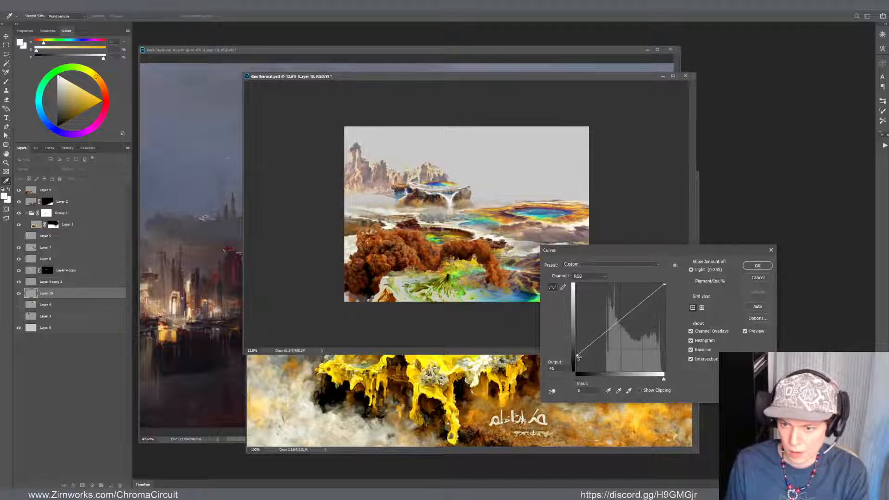
mouse_move(627, 321)
left_mouse_down()
mouse_move(642, 307)
mouse_move(624, 321)
left_mouse_up()
left_click(757, 265)
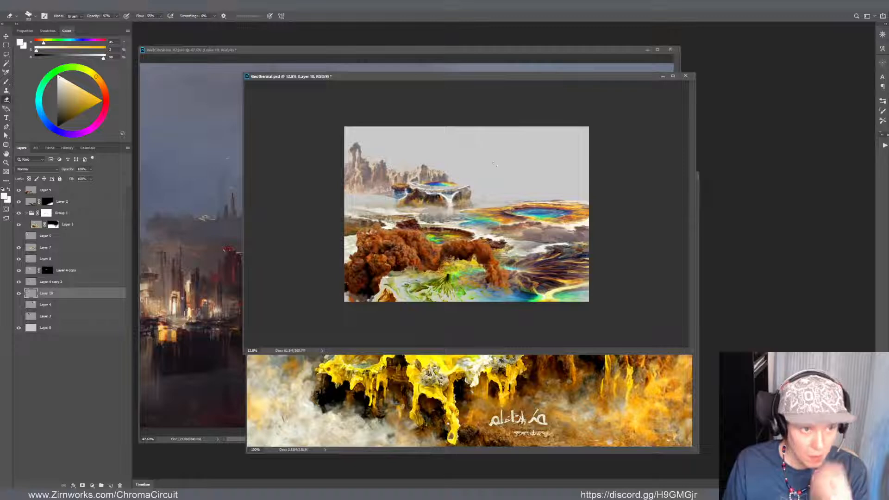
Softly erase parts of the Layer 10 cliffs with a low-flow Eraser and nudge the cliffs slightly to the left
key("b")
left_click_drag(454, 176, 355, 167)
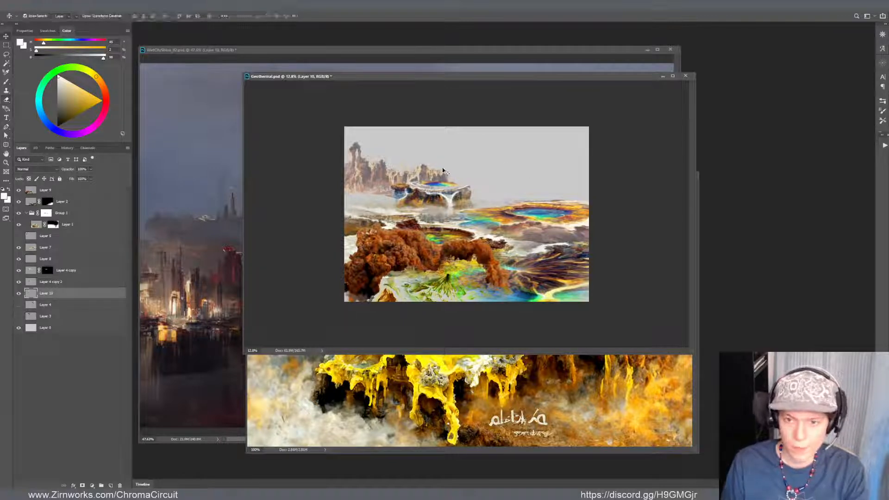
key("e")
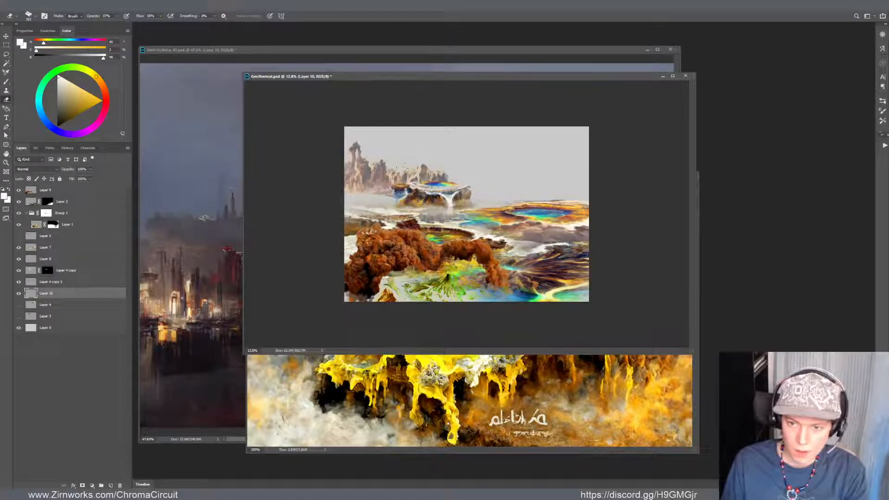
key("v")
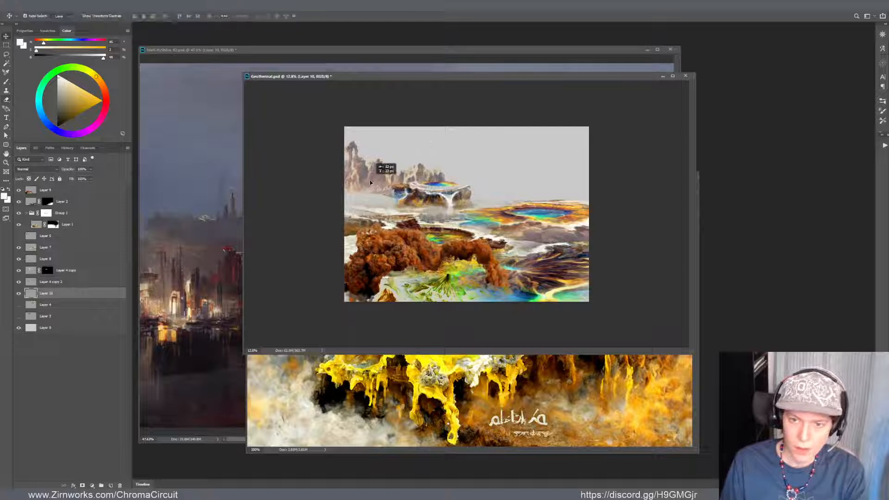
left_click_drag(435, 198, 432, 199)
Merge Layer 4 copy into Layer 4 copy 2 and position the Layer 8 rainbow pool on the mesa's flat top
left_click(411, 185)
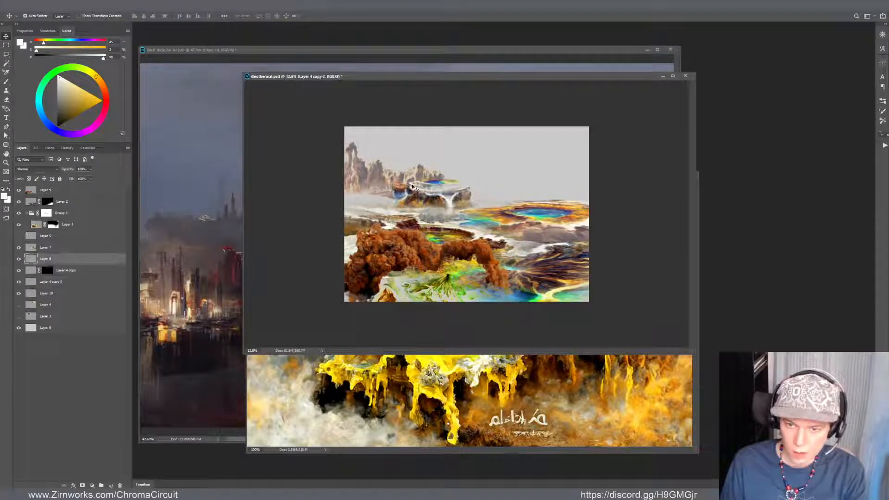
scroll(411, 186, "up", 6)
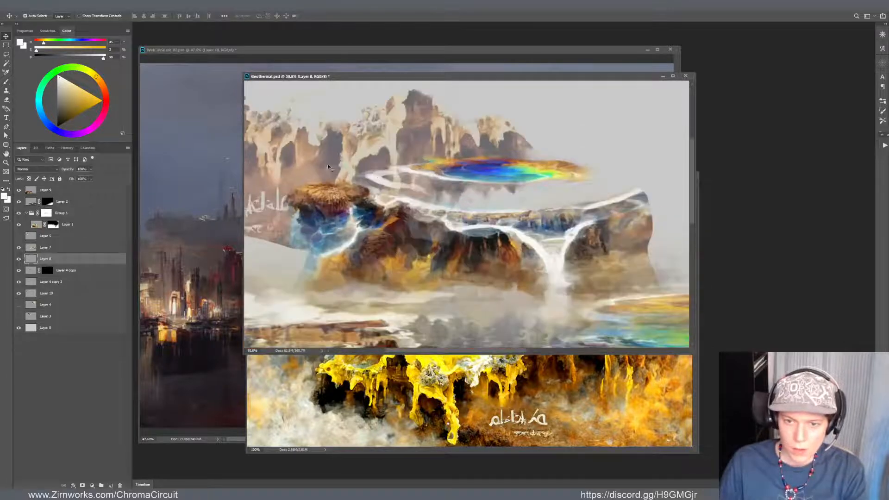
left_click_drag(378, 184, 392, 177)
left_click(510, 174, "shift")
key("ctrl+e")
scroll(483, 182, "down", 5)
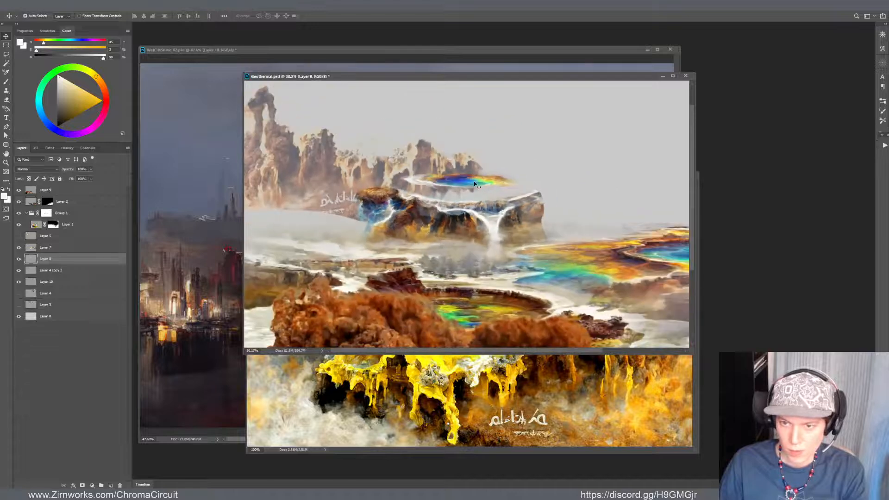
left_click_drag(441, 198, 439, 193)
Paint a soft white mineral rim around the rainbow pool on the mesa top in Layer 4 copy 2
scroll(434, 191, "up", 1)
key("b")
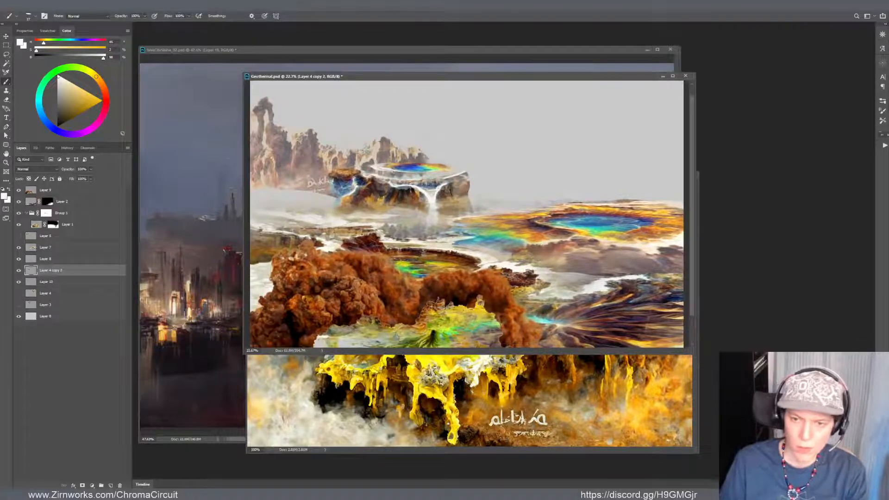
left_click(425, 189, "alt")
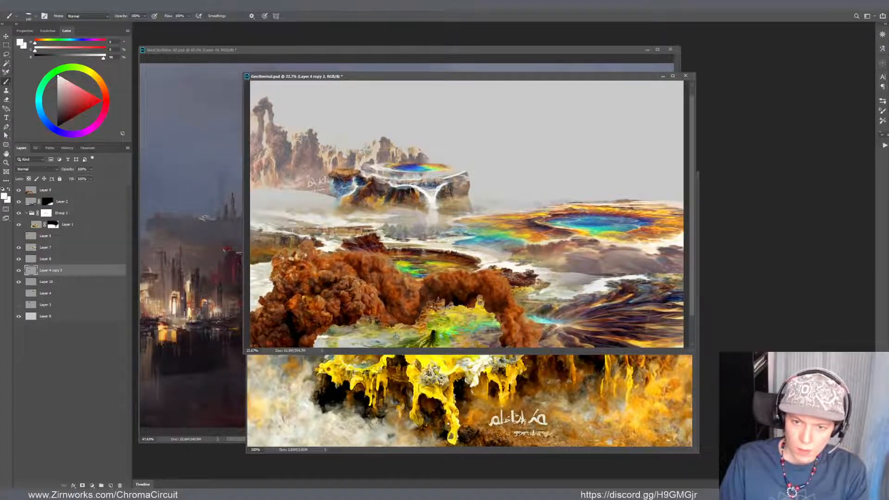
left_click_drag(369, 169, 392, 176)
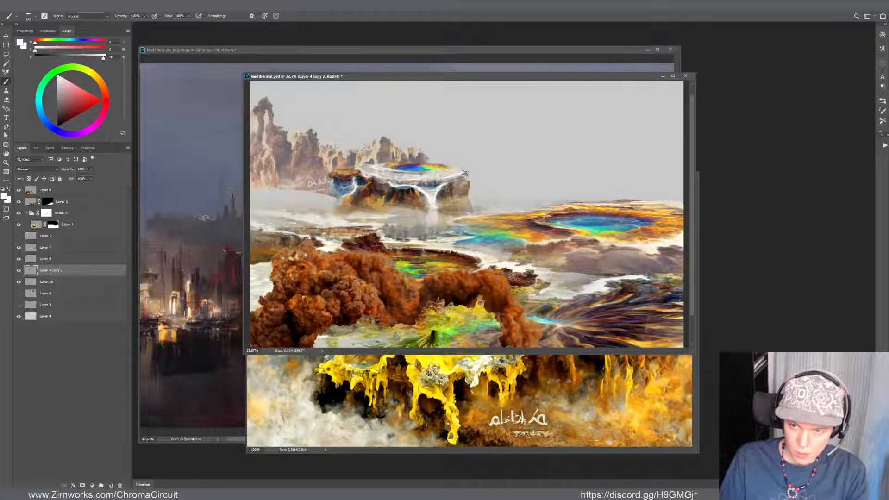
left_click_drag(464, 172, 458, 170)
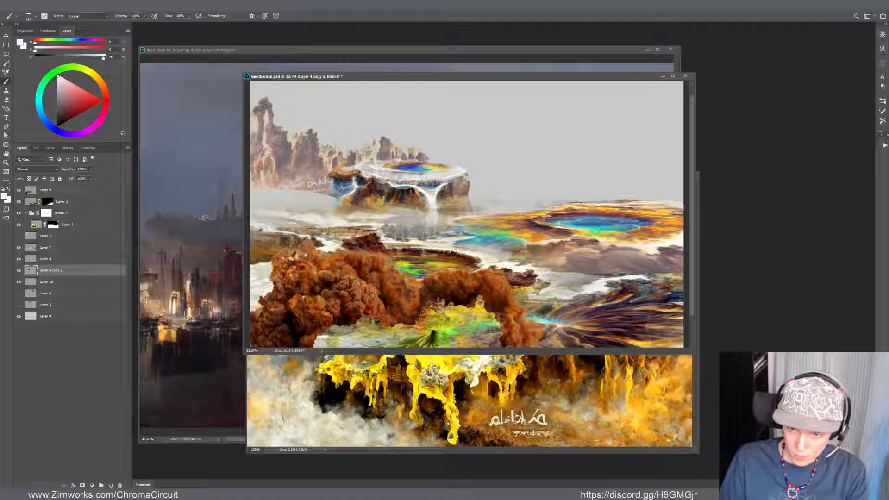
left_click_drag(412, 161, 426, 161)
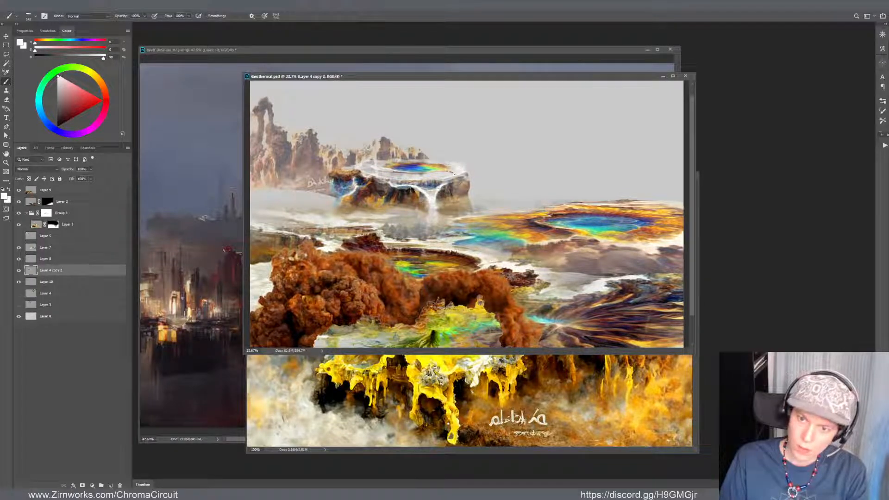
left_click_drag(451, 170, 461, 168)
Sample the mesa's brown rock tones and extend its right cliff face up to the white rim
left_click(464, 179, "alt")
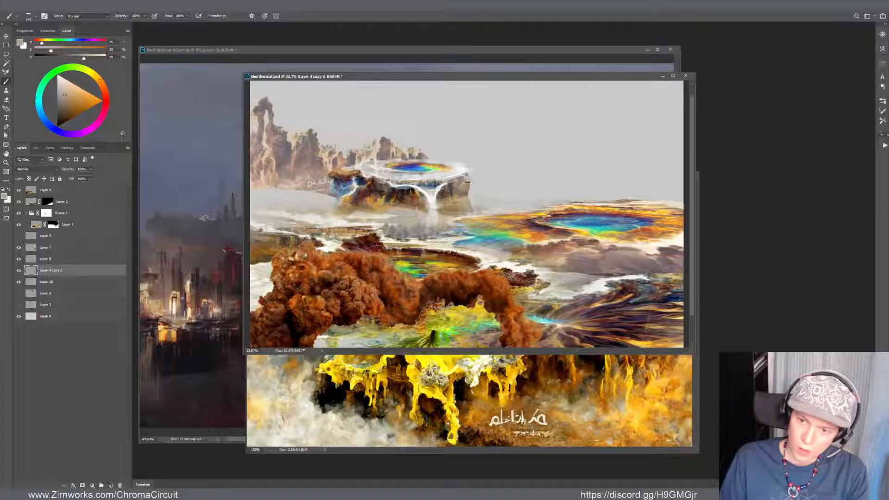
left_click(468, 185, "alt")
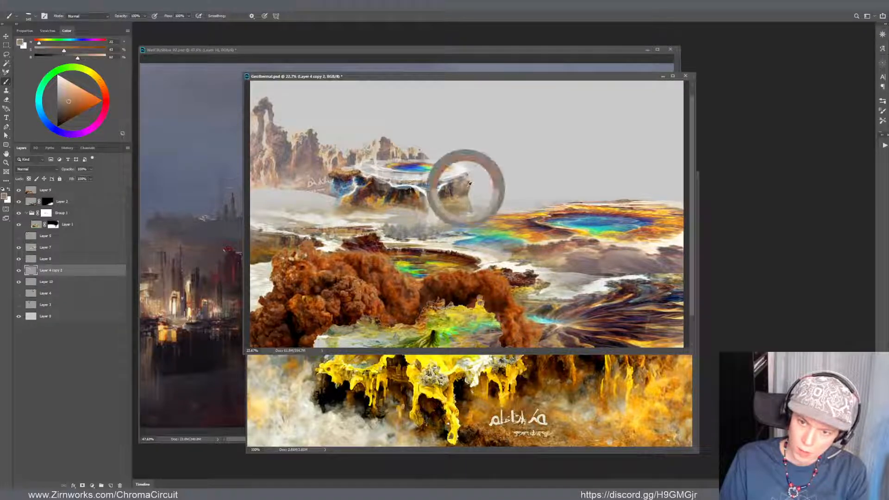
left_click_drag(468, 178, 469, 171)
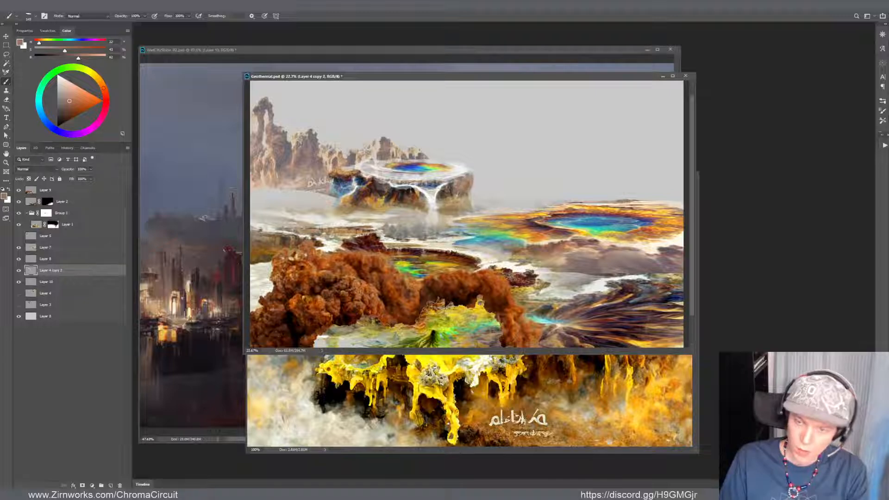
Examine how the repainted mesa rim and right cliff face blend with the landscape, up close and in the full composition
left_click(431, 187, "alt")
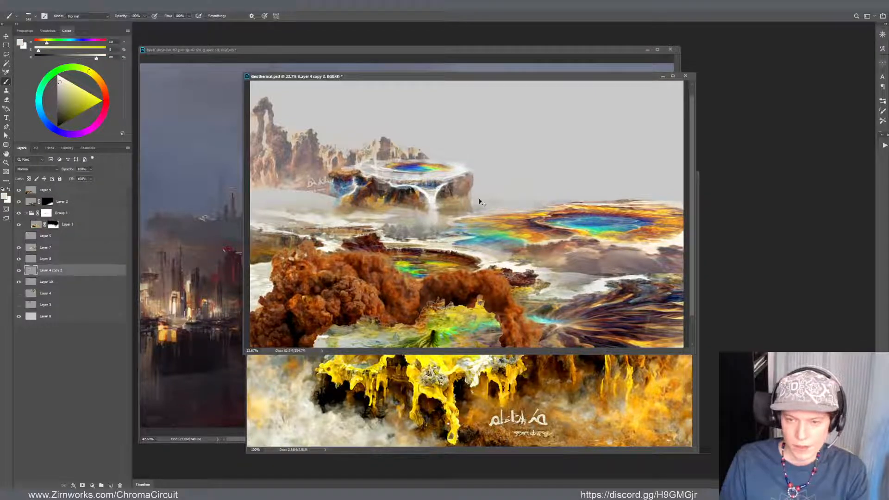
left_click_drag(480, 202, 523, 203)
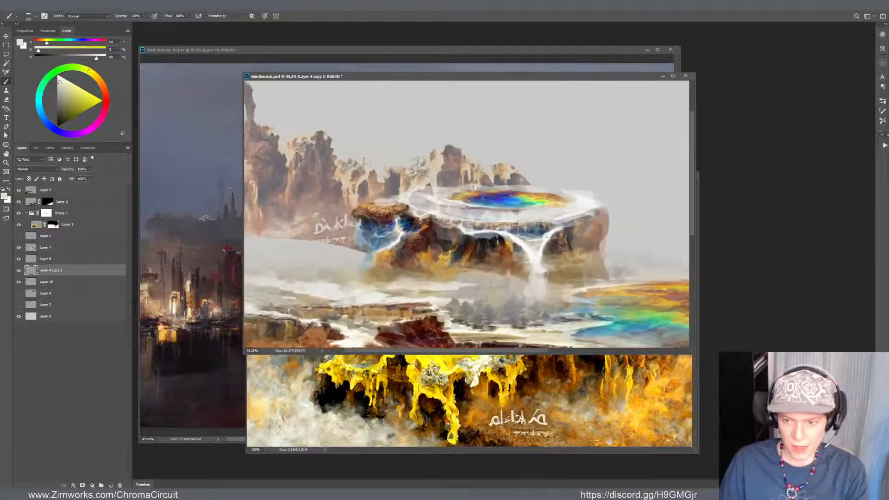
left_click_drag(614, 252, 405, 270)
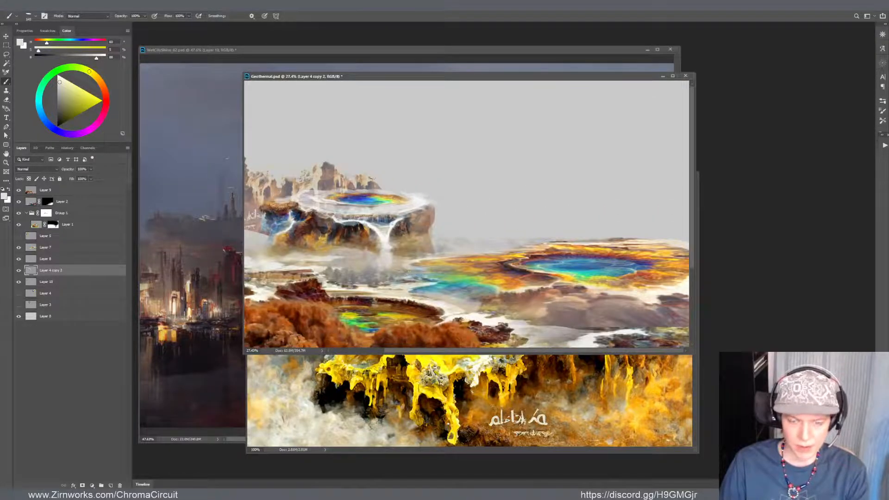
scroll(424, 215, "up", 2)
scroll(403, 211, "down", 4)
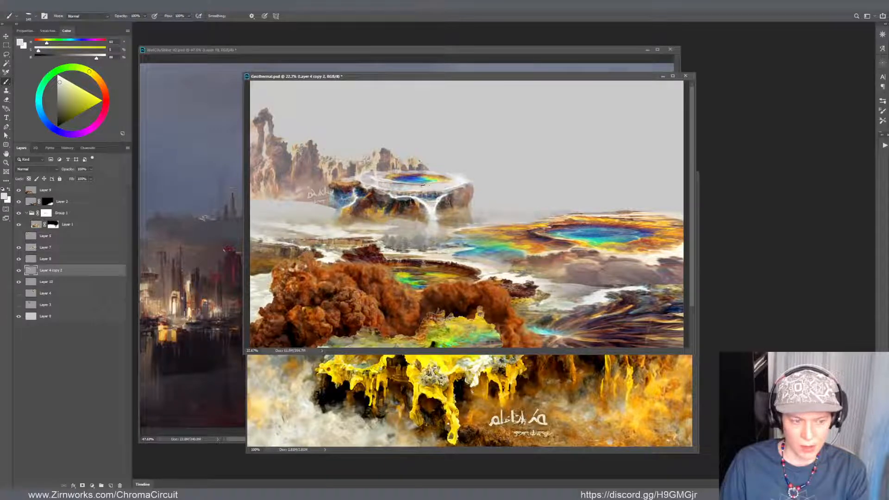
scroll(468, 185, "up", 3)
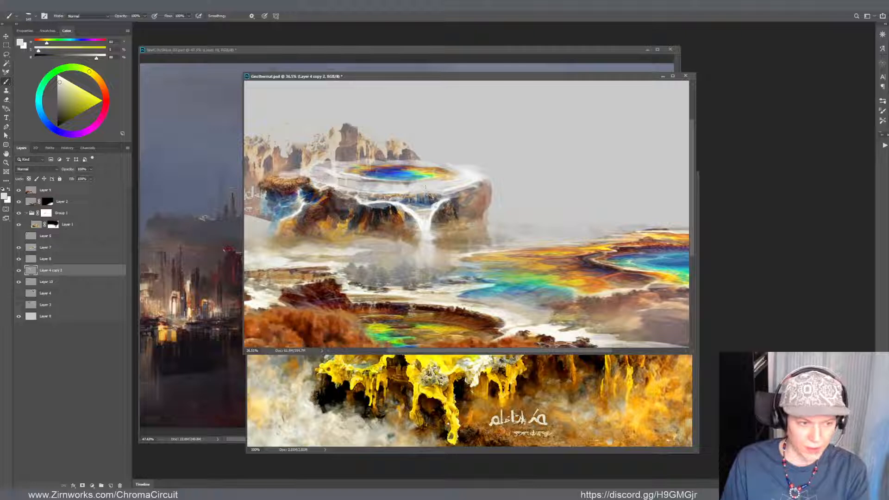
scroll(457, 145, "down", 7)
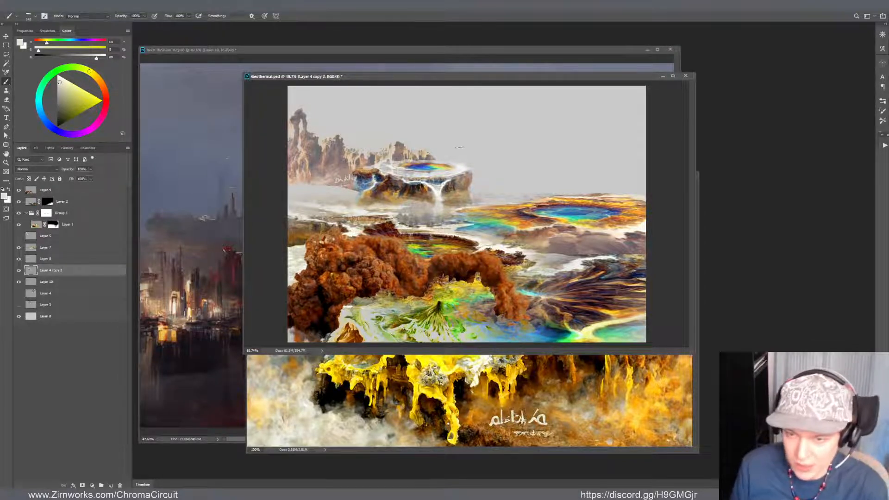
scroll(459, 148, "up", 8)
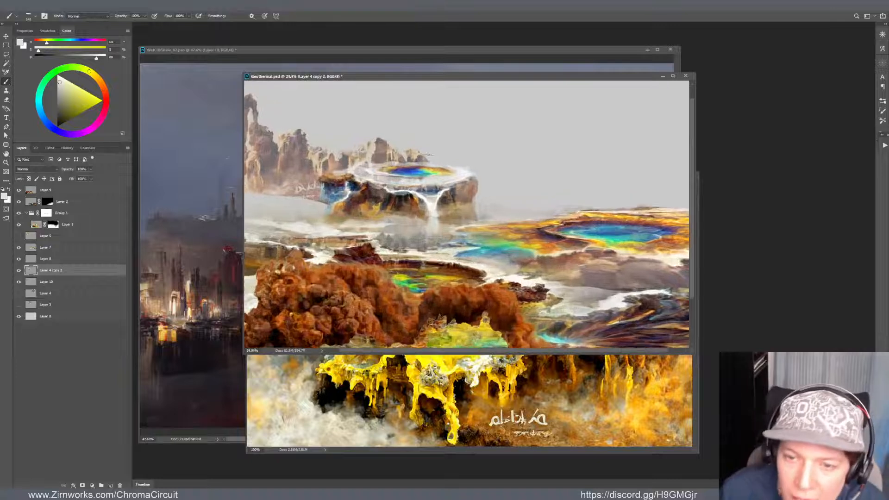
Paint over the stray signature lettering at the lower right of the Layer 10 cliffs with sampled misty rock colours
left_click_drag(383, 172, 454, 194)
key("v")
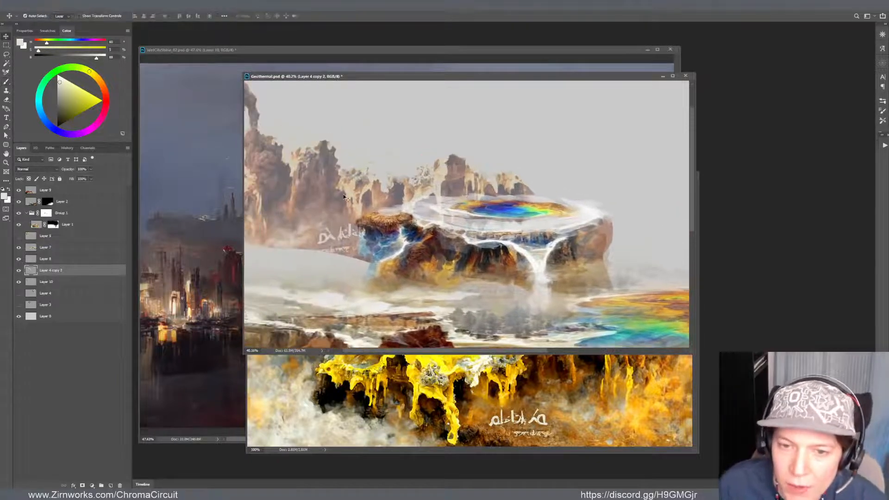
left_click(342, 196)
scroll(341, 196, "down", 2)
scroll(341, 197, "down", 1)
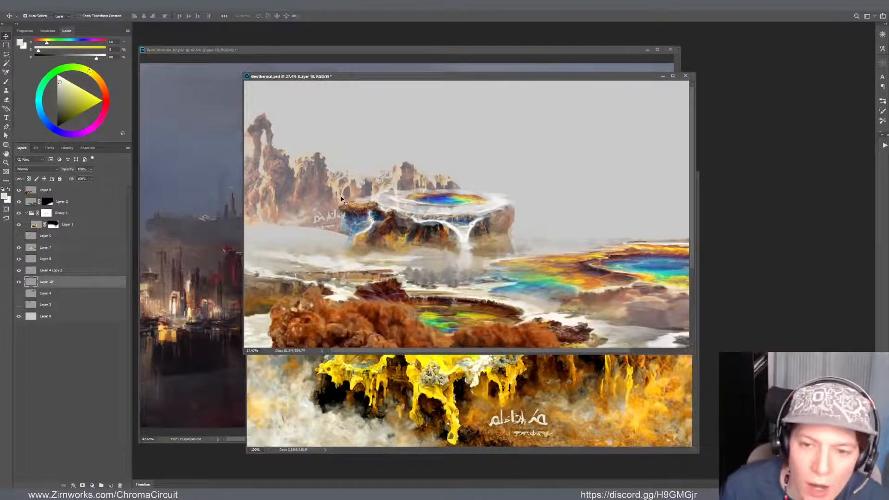
key("b")
left_click(323, 212, "alt")
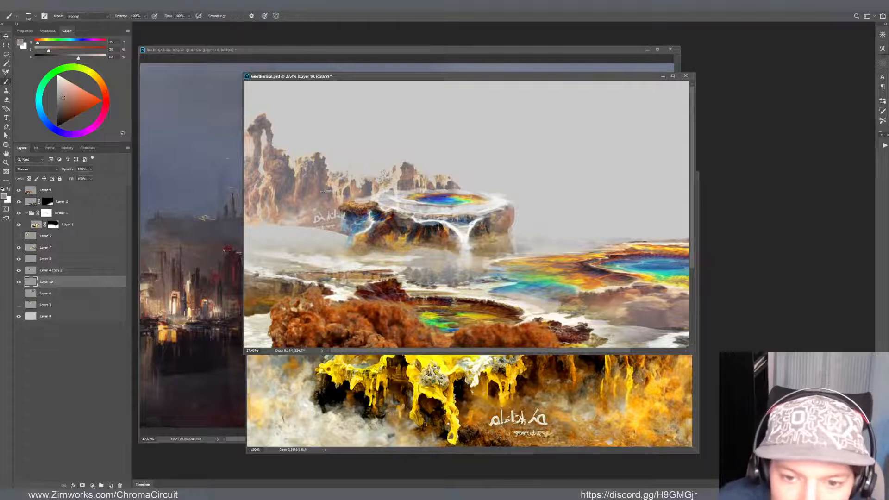
mouse_move(328, 196)
left_mouse_down()
mouse_move(323, 219)
mouse_move(334, 216)
mouse_move(325, 235)
left_mouse_up()
left_click(321, 210, "alt")
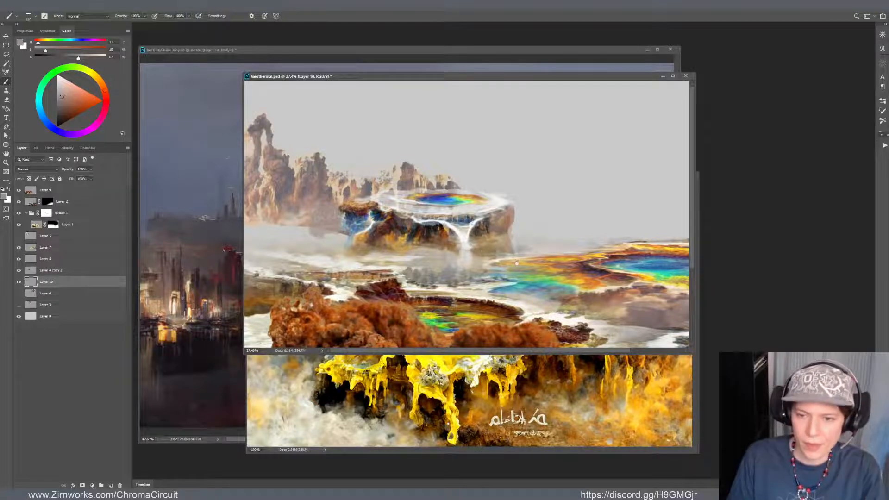
Show the painting in full-screen mode and shift the Layer 10 cliffs slightly to the right behind the mesa
key("f")
left_click_drag(468, 269, 638, 333)
key("v")
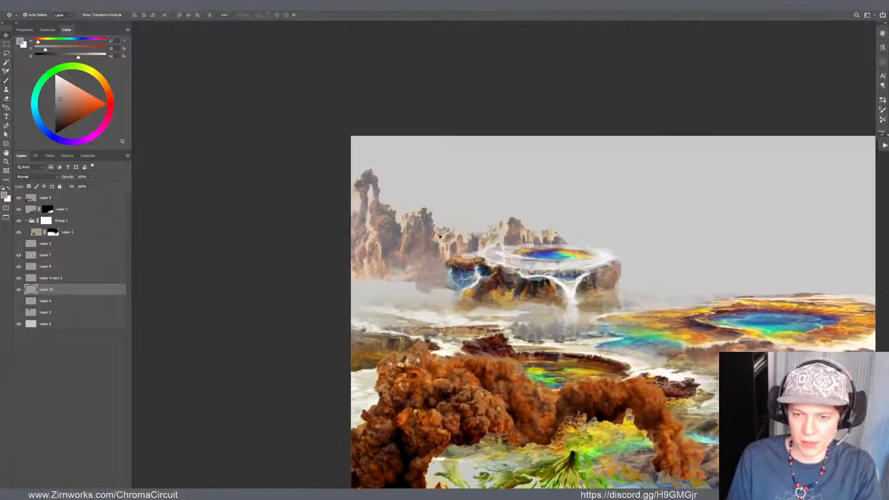
left_click_drag(425, 240, 435, 241)
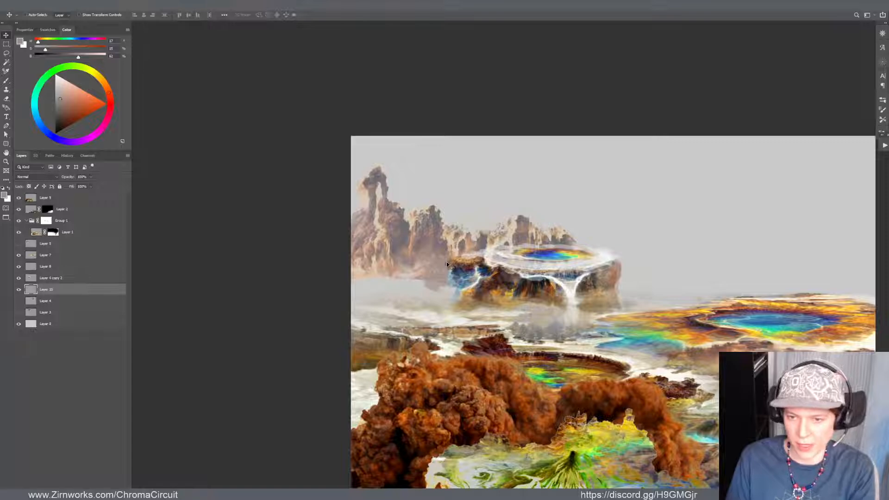
Fade the Layer 10 cliffs a little more by raising the Curves black point output to 15
key("ctrl+m")
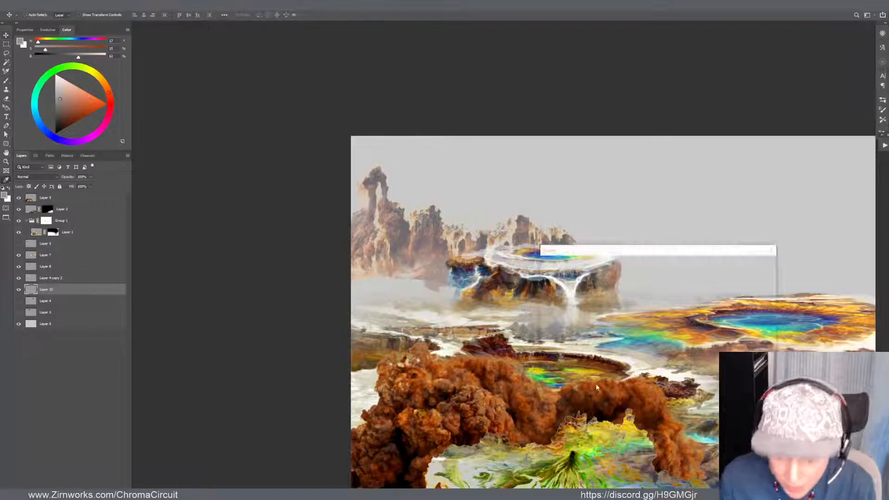
left_click_drag(576, 370, 576, 366)
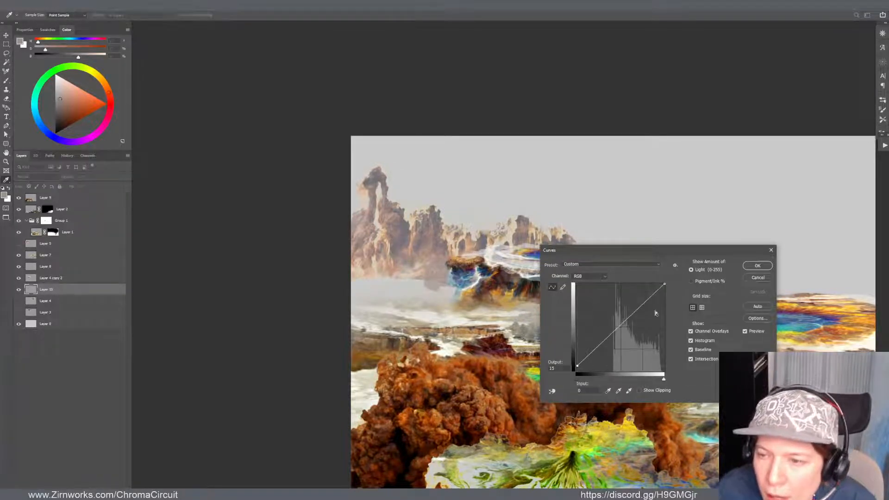
left_click(757, 265)
Fine-tune the horizontal position of the faded Layer 10 cliffs against the mesa and the canvas's left edge
scroll(509, 240, "down", 10)
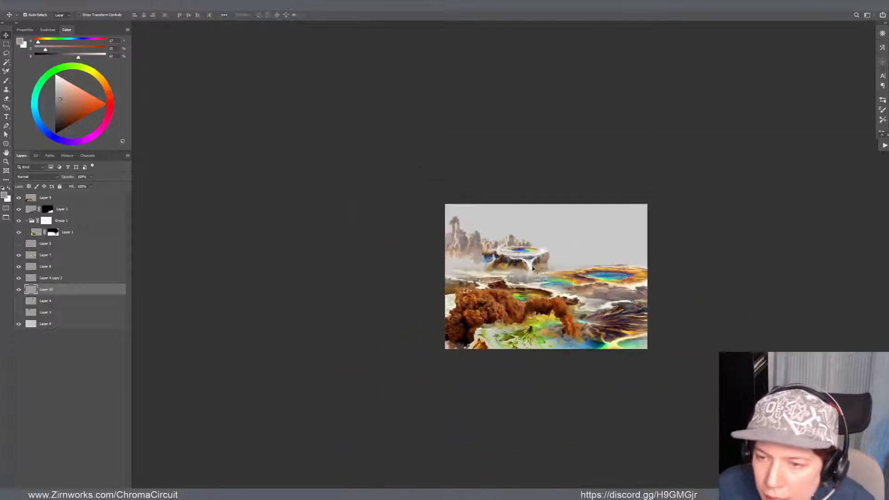
scroll(535, 262, "up", 8)
mouse_move(406, 228)
left_mouse_down()
mouse_move(400, 220)
mouse_move(418, 227)
left_mouse_up()
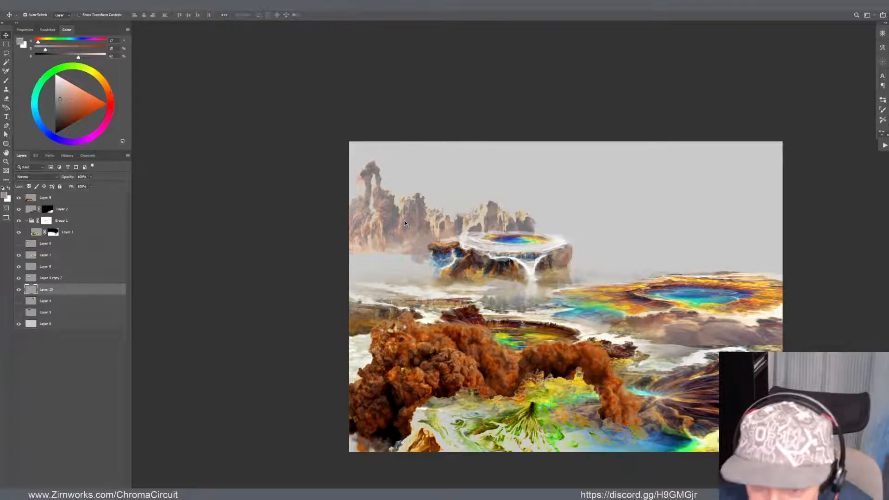
left_click_drag(404, 222, 409, 222)
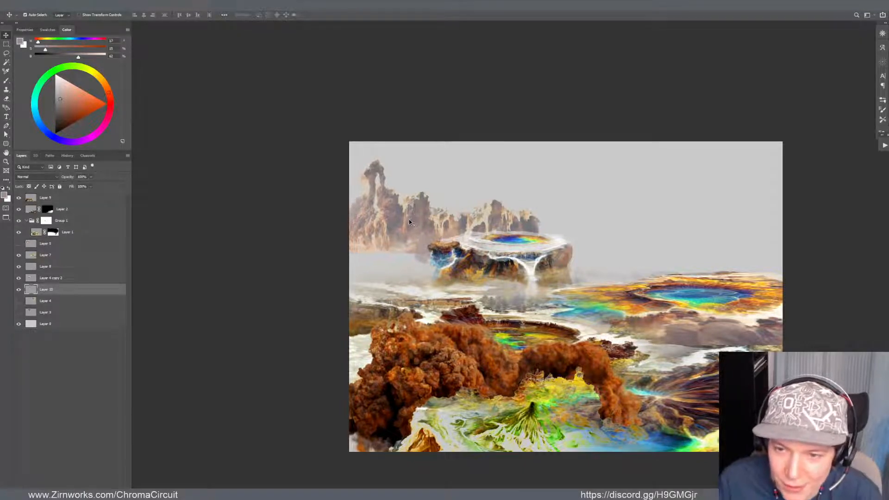
Move the orange rock arch image on Layer 9 up over the scene and delete its leftover fragment at the lower right
scroll(447, 187, "up", 2)
scroll(447, 187, "down", 2)
scroll(486, 264, "down", 2)
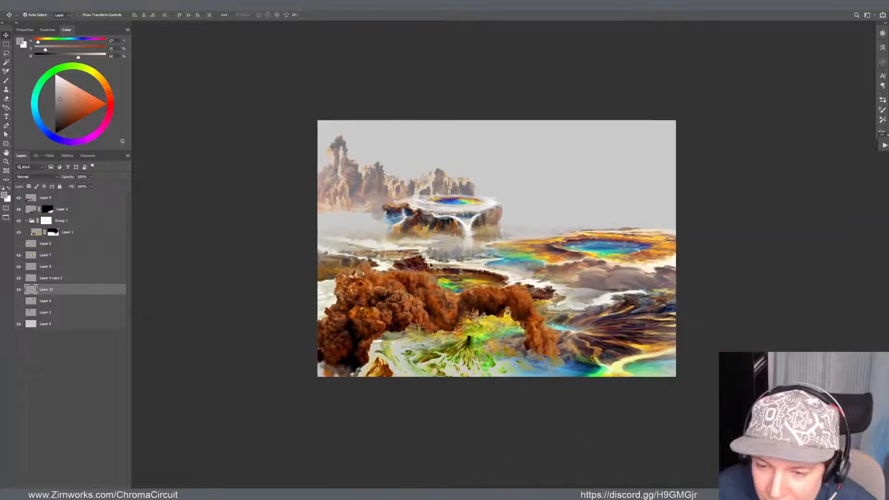
left_click_drag(428, 314, 454, 175)
key("l")
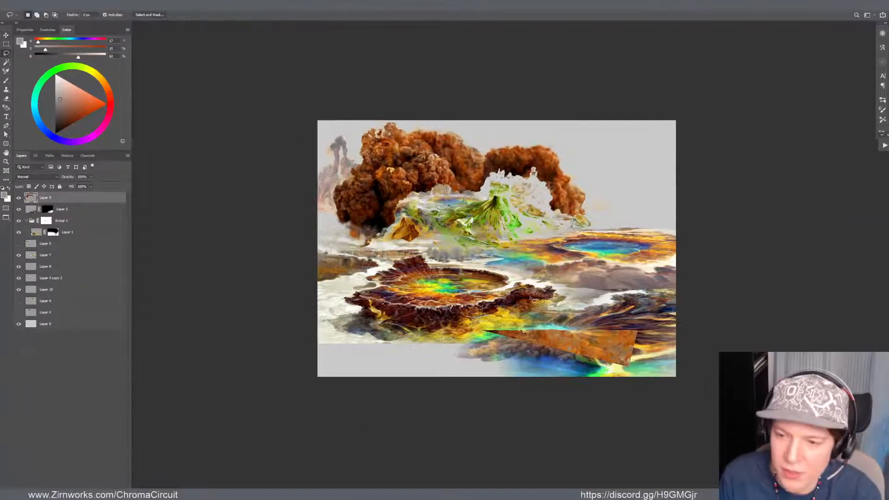
mouse_move(576, 300)
left_mouse_down()
mouse_move(505, 306)
mouse_move(713, 321)
mouse_move(667, 292)
left_mouse_up()
key("Delete")
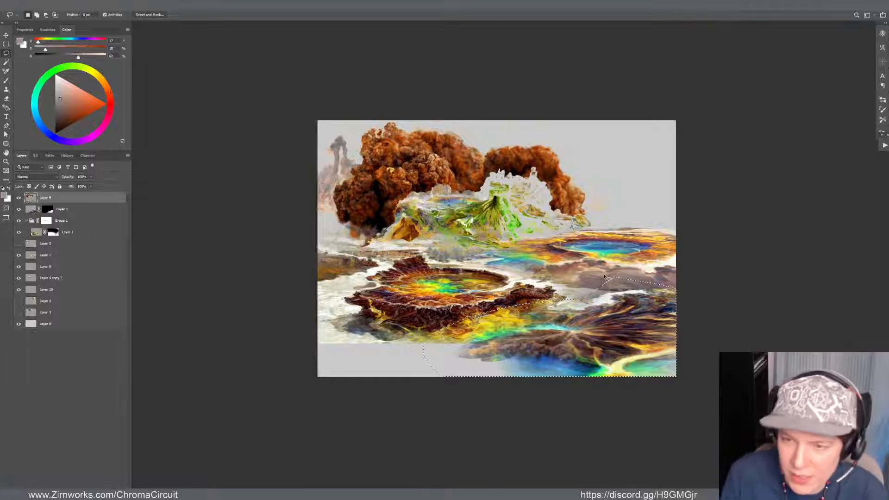
key("ctrl+d")
Shift Layer 9 slightly down and separate the green cone terrain under its rock arch onto its own layer
key("v")
left_click_drag(535, 155, 558, 200)
key("l")
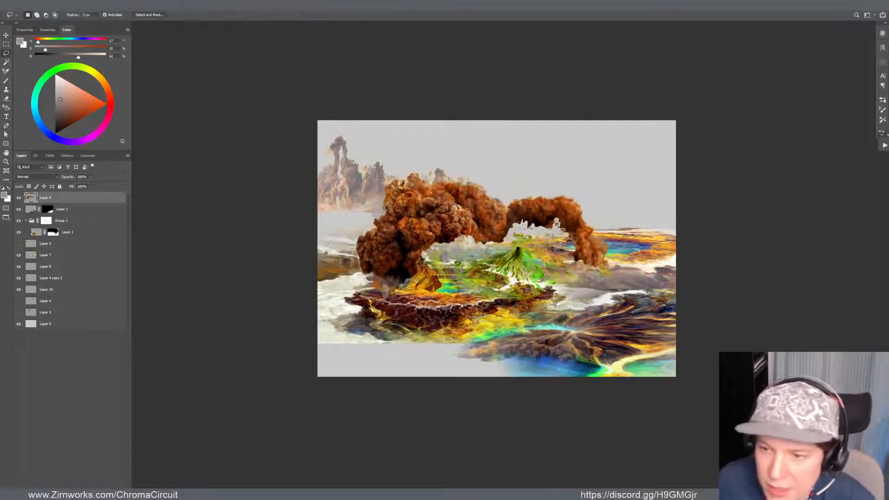
mouse_move(573, 267)
left_mouse_down()
mouse_move(565, 243)
mouse_move(538, 232)
left_mouse_up()
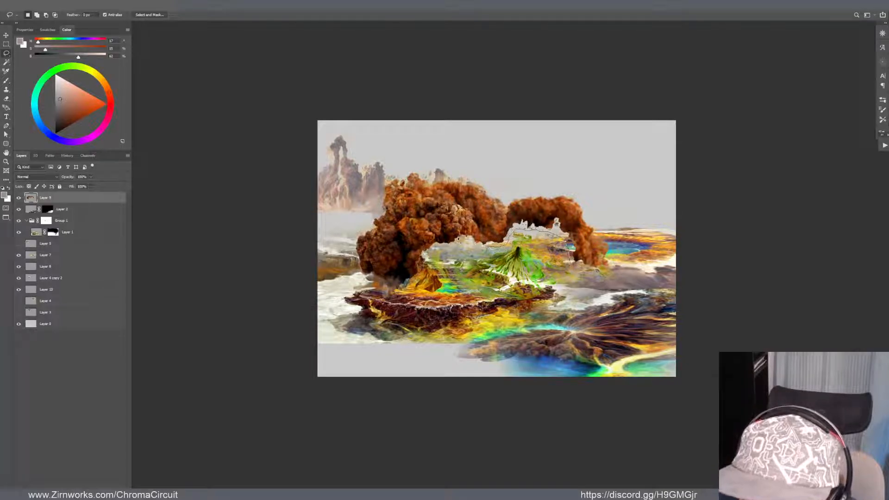
mouse_move(459, 239)
left_mouse_down()
mouse_move(424, 254)
mouse_move(424, 280)
left_mouse_up()
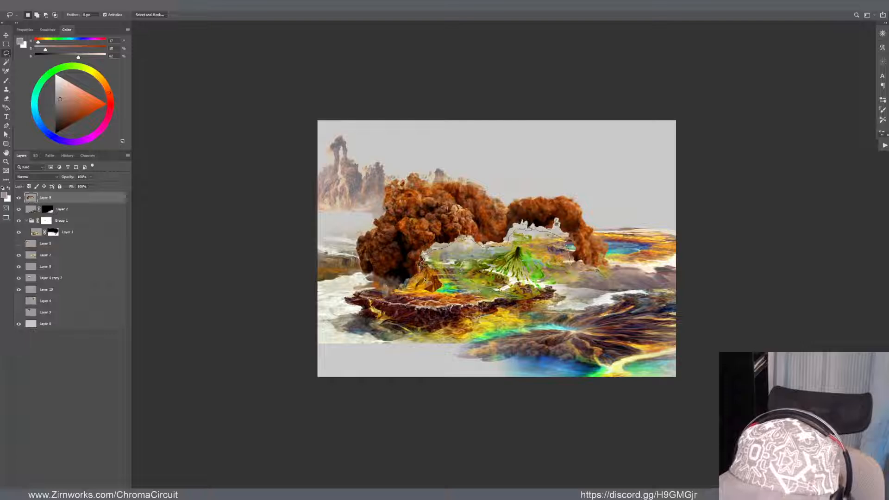
mouse_move(444, 354)
left_mouse_down()
mouse_move(590, 340)
mouse_move(597, 296)
mouse_move(567, 267)
mouse_move(642, 139)
mouse_move(653, 137)
left_mouse_up()
key("ctrl+j")
Park the green terrain in the upper-right sky and place the orange rocks of Layer 9 in the lower-left foreground
key("v")
left_click_drag(572, 243, 513, 364)
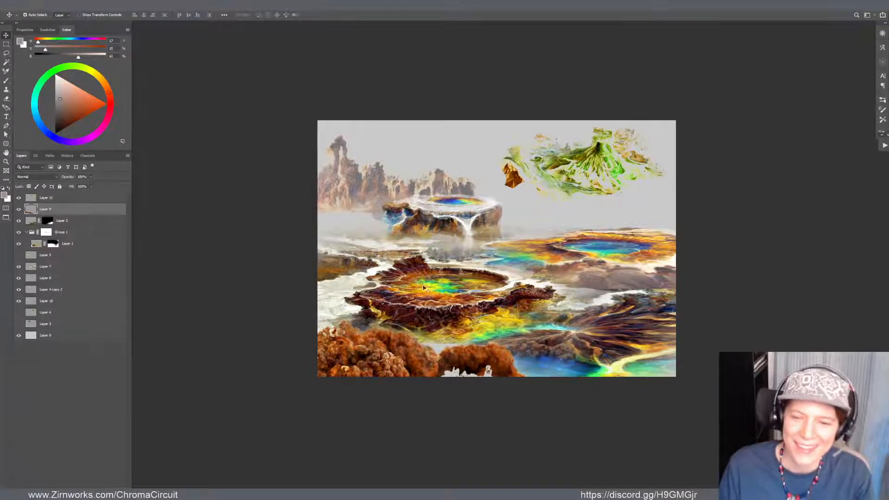
mouse_move(388, 346)
left_mouse_down()
mouse_move(361, 323)
mouse_move(404, 330)
left_mouse_up()
key("e")
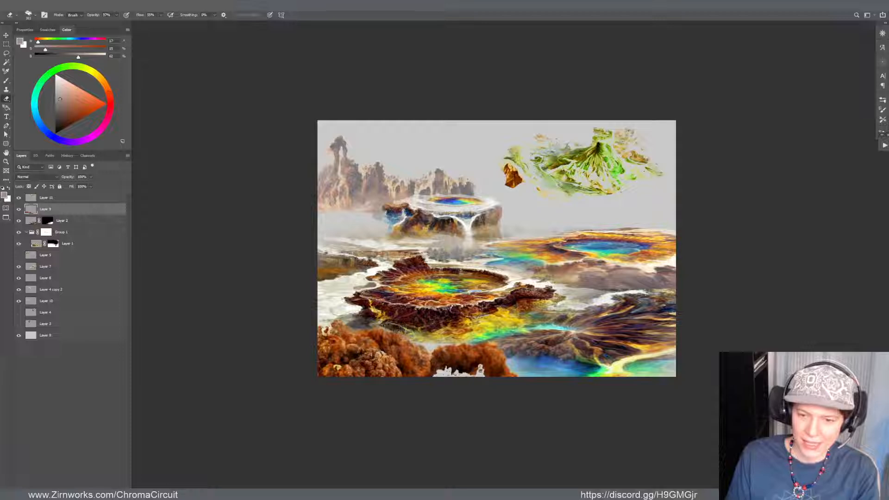
key("v")
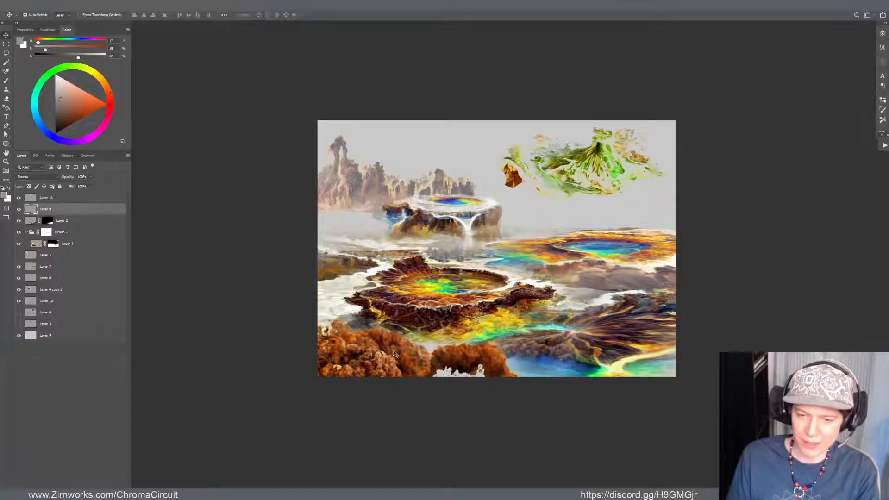
left_click_drag(394, 349, 396, 346)
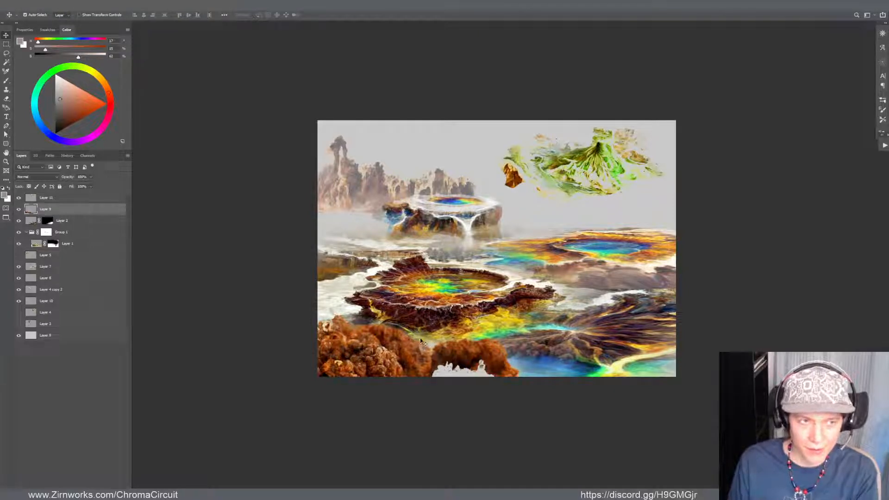
Cover part of the white gap beneath the smaller foreground rock arch on Layer 9 with sampled dark brown and clean up the edge
key("b")
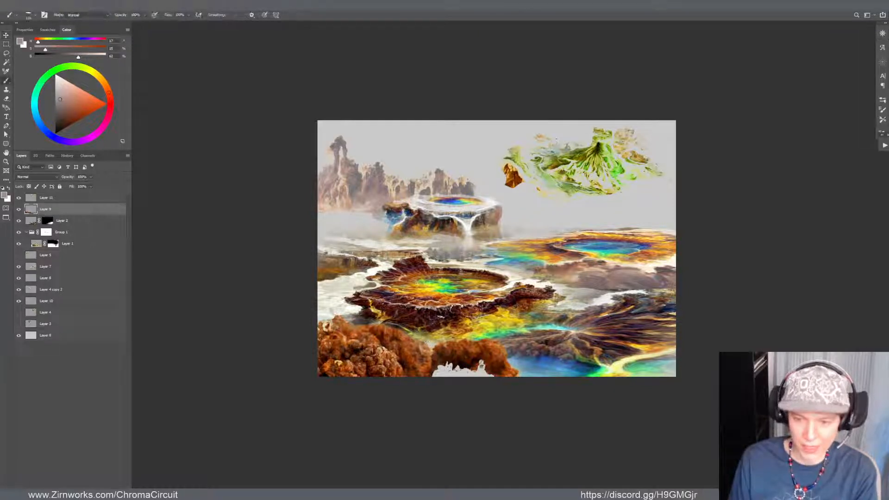
left_click(458, 357, "alt")
left_click_drag(435, 365, 446, 376)
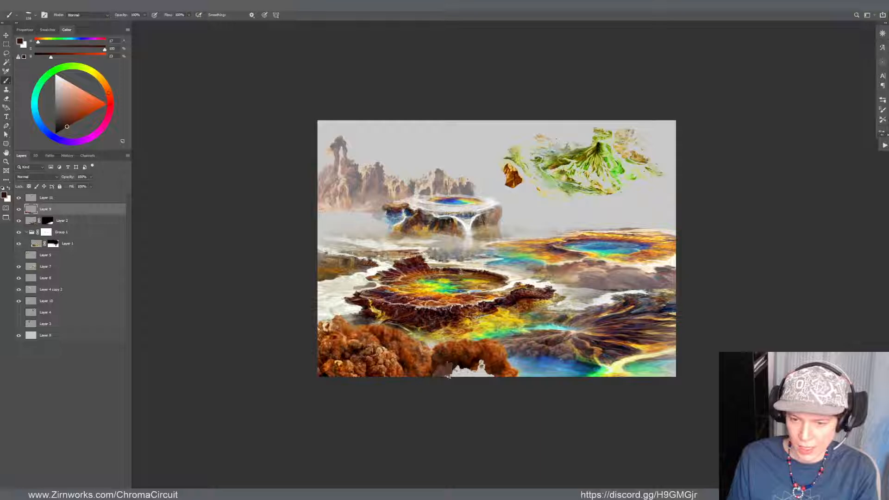
left_click(452, 362, "alt")
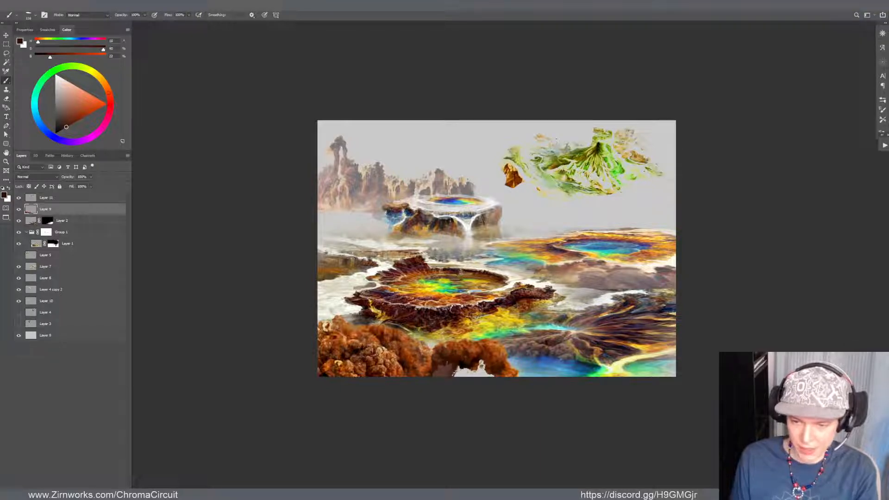
key("e")
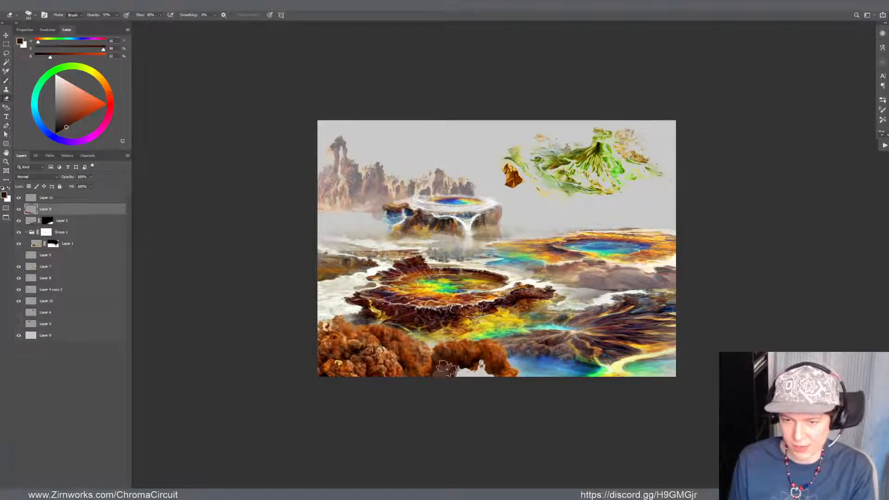
left_click_drag(450, 351, 444, 372)
key("b")
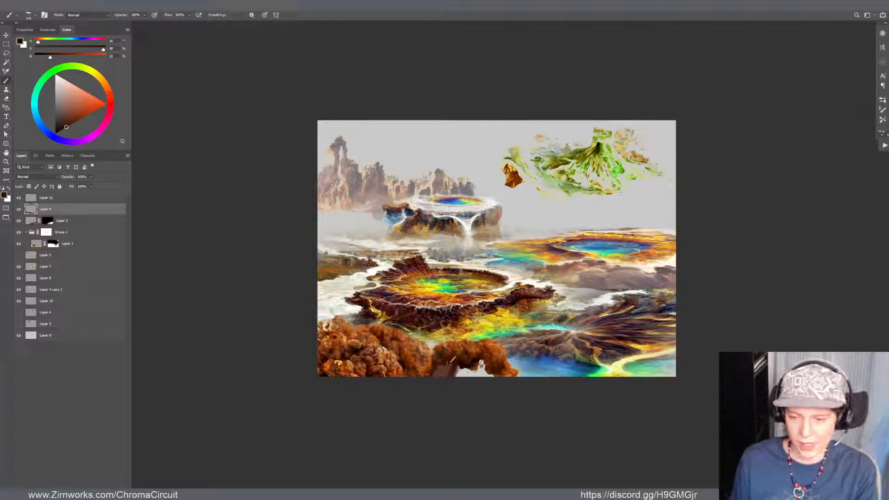
left_click(468, 350, "alt")
left_click(354, 354, "alt")
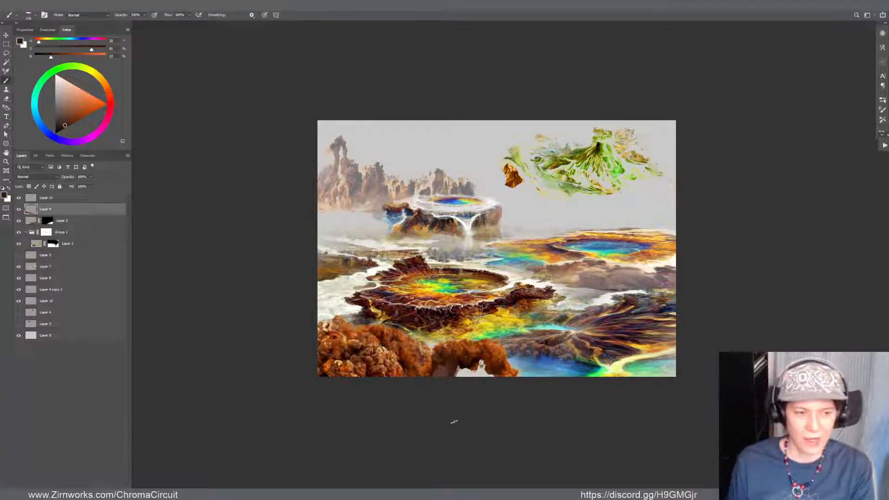
key("e")
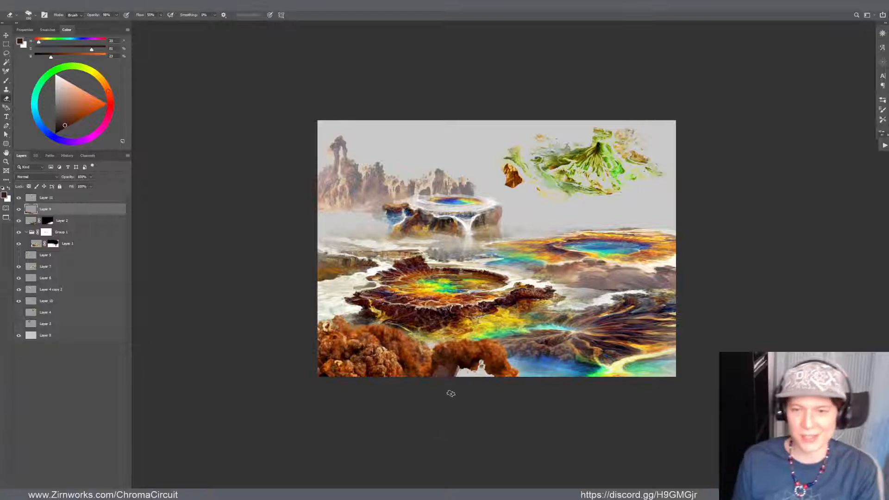
Rework the left flank of the mesa on Layer 4 copy 2 with sampled dark blue rock colour
mouse_move(465, 212)
left_mouse_down()
mouse_move(448, 268)
mouse_move(458, 281)
mouse_move(426, 287)
mouse_move(438, 288)
left_mouse_up()
key("z")
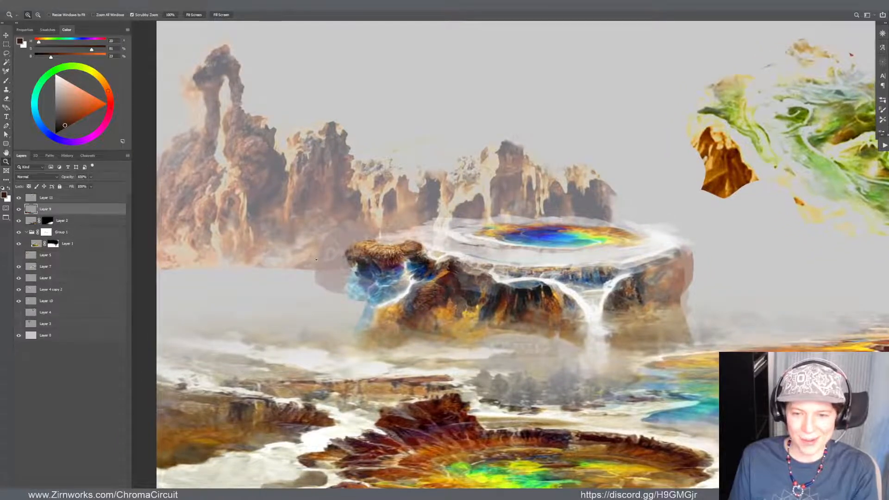
key("e")
key("v")
left_click(367, 285, "ctrl")
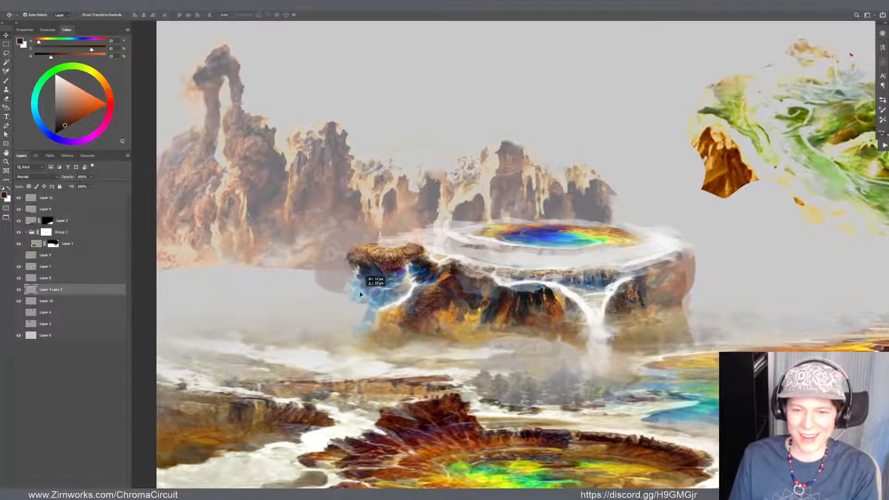
key("e")
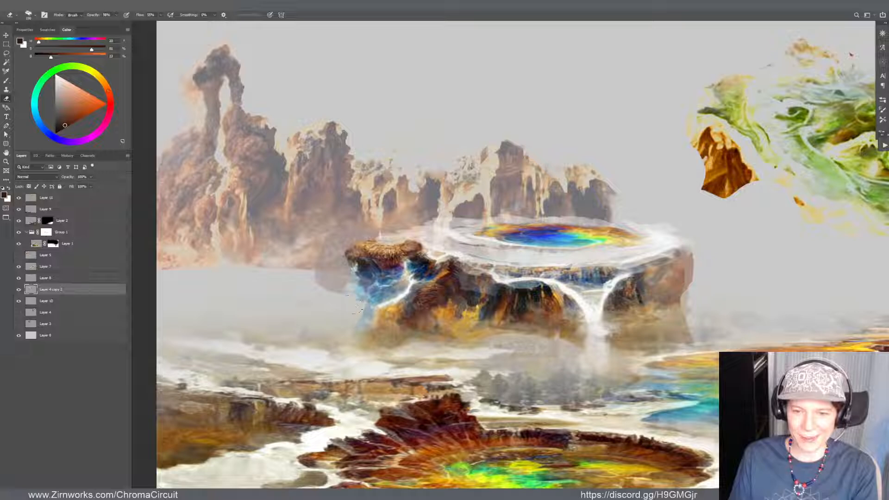
key("b")
left_click(372, 273, "alt")
mouse_move(366, 278)
left_mouse_down()
mouse_move(359, 320)
mouse_move(386, 303)
left_mouse_up()
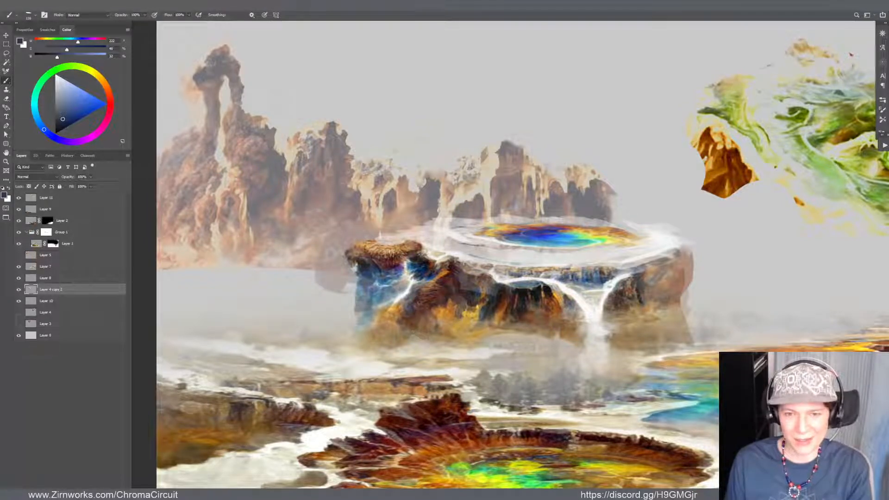
Lighten the midtones of the Layer 10 cliffs slightly with a Curves adjustment
key("v")
left_click_drag(319, 230, 323, 231)
key("ctrl+z")
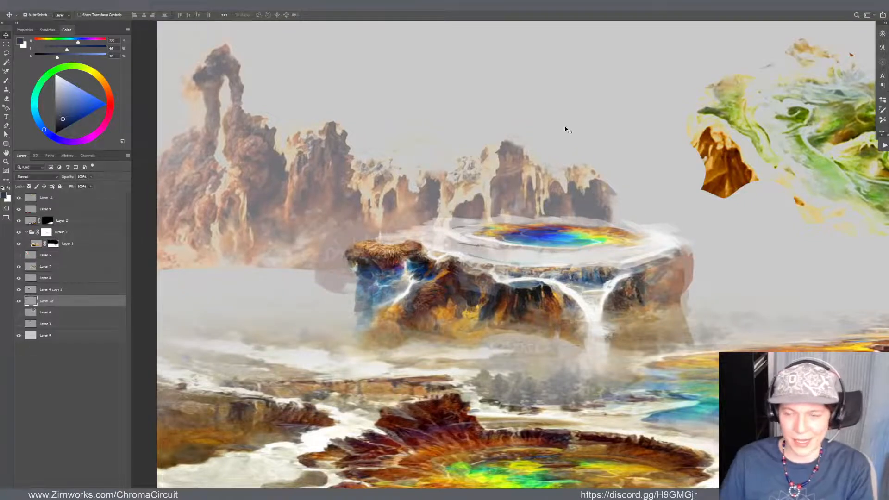
scroll(538, 170, "down", 5)
scroll(532, 190, "up", 3)
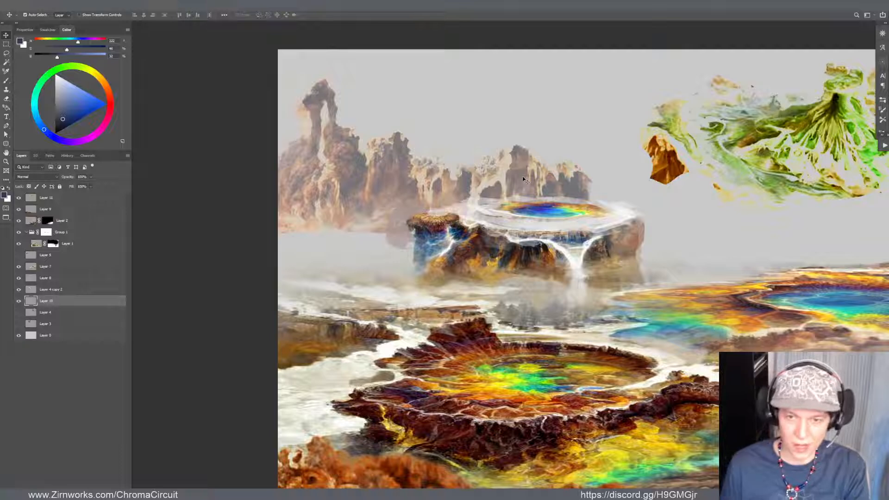
key("ctrl+m")
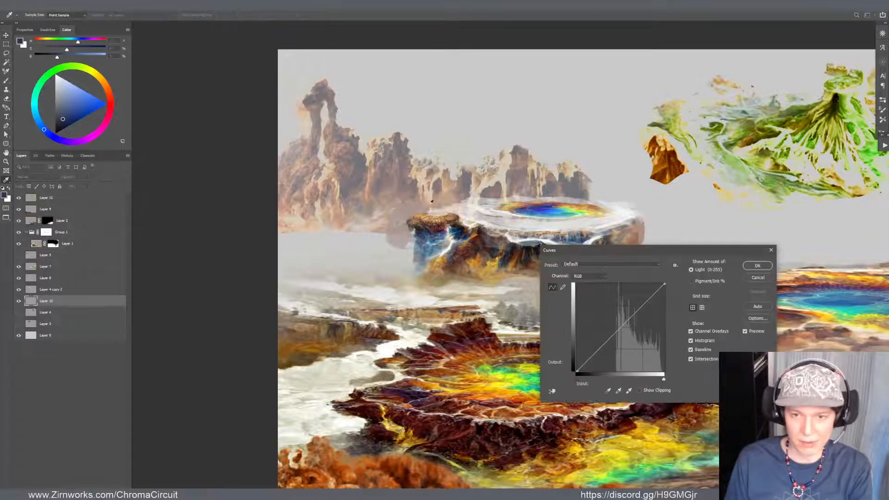
left_click(619, 328)
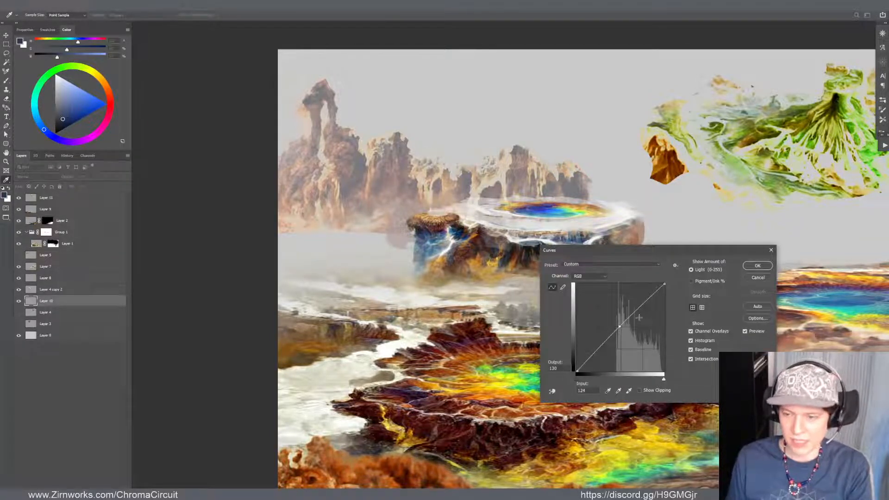
left_click(757, 266)
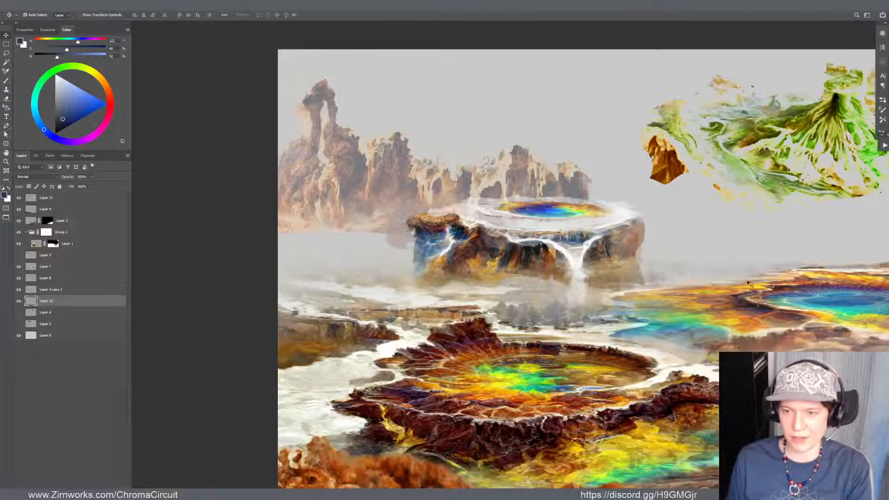
Sample a muted grey from the right end of the Layer 10 cliffs and try shifting the cliffs behind the mesa
key("b")
left_click(577, 186, "alt")
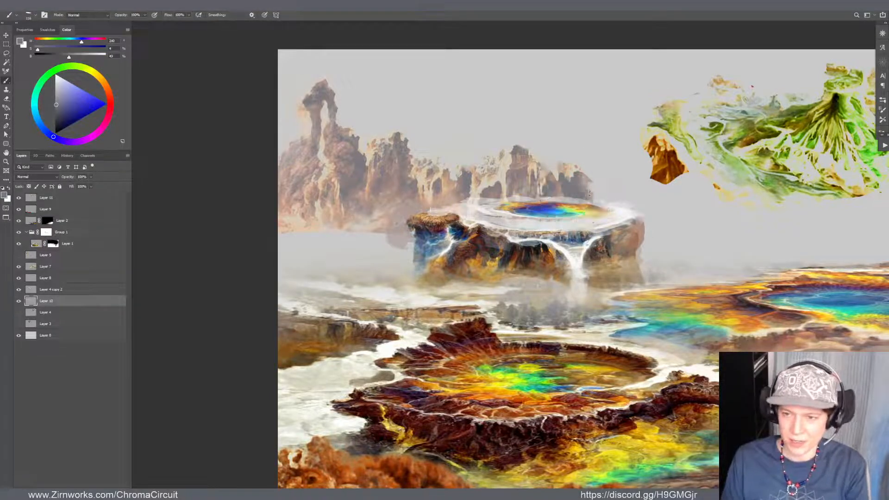
key("v")
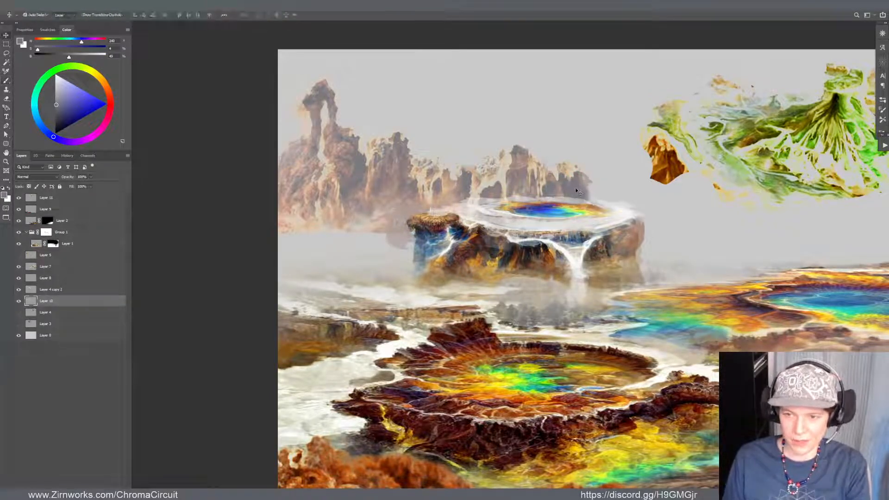
mouse_move(577, 191)
left_mouse_down()
mouse_move(602, 164)
mouse_move(594, 188)
left_mouse_up()
left_click_drag(560, 211, 553, 209)
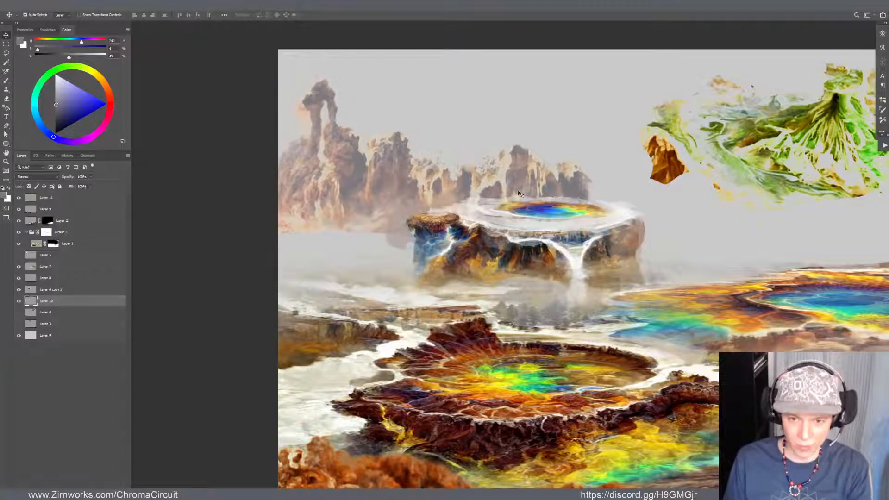
Paint sampled pale warm grey mist and muted grey rock along the lower edge of the left Layer 10 cliffs
key("b")
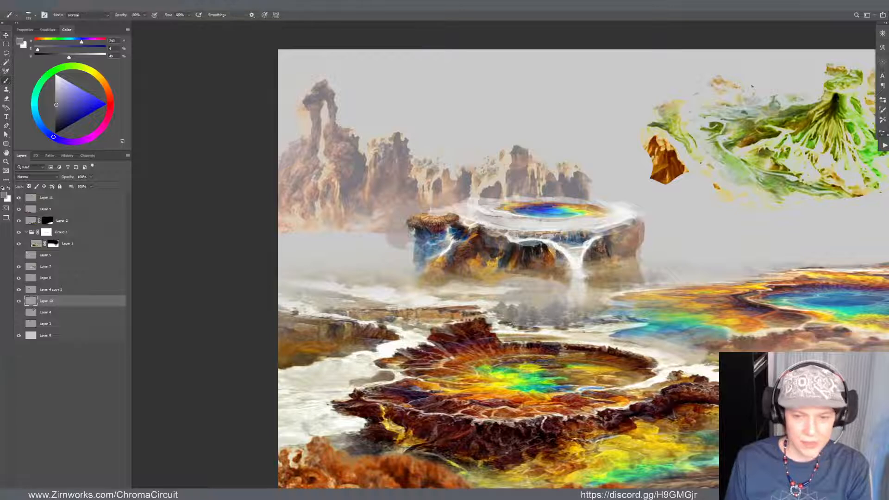
left_click(362, 239, "alt")
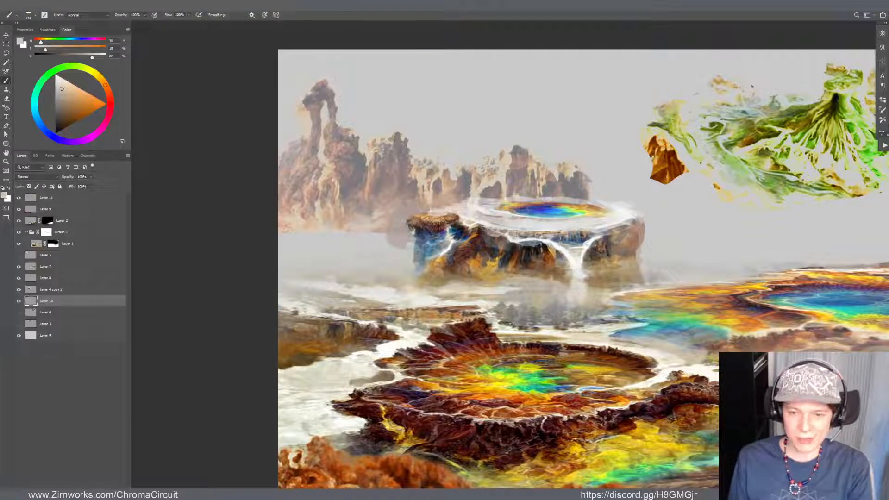
left_click(377, 211, "alt")
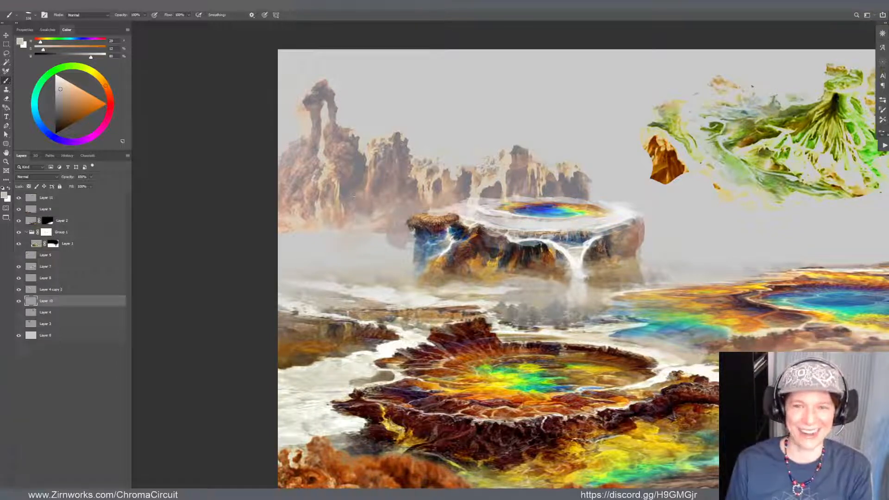
left_click(354, 179, "alt")
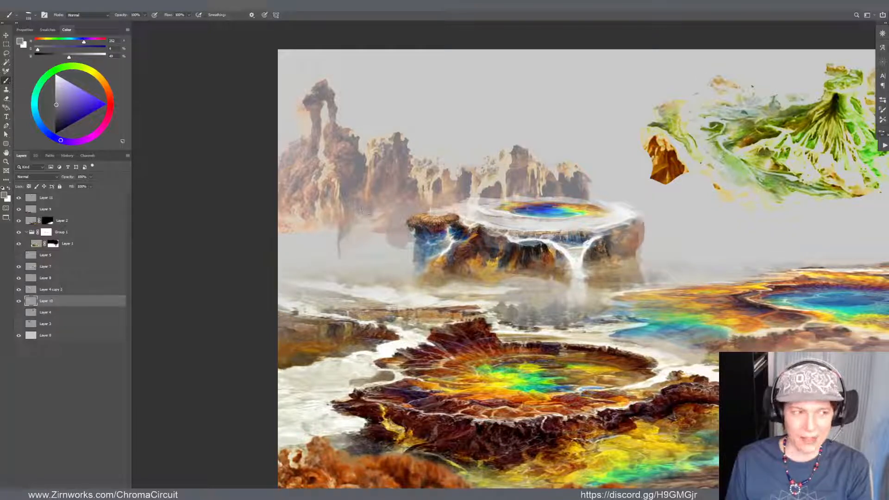
Extend the base of the leftmost Layer 10 cliffs downward with sampled tan and grey-brown rock tones
left_click(333, 220, "alt")
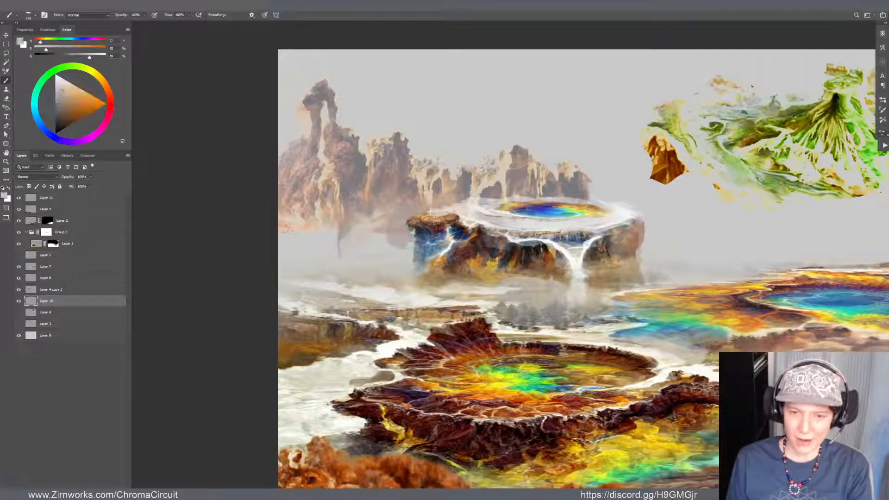
left_click(327, 220, "alt")
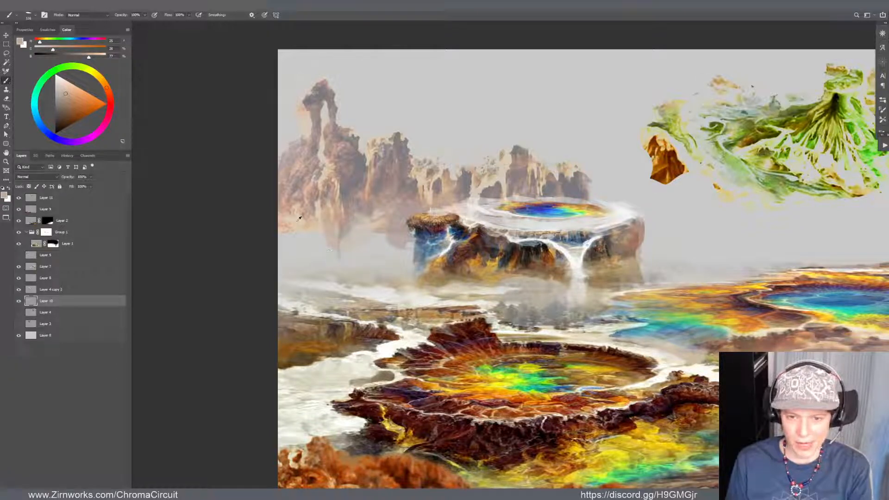
left_click(299, 218, "alt")
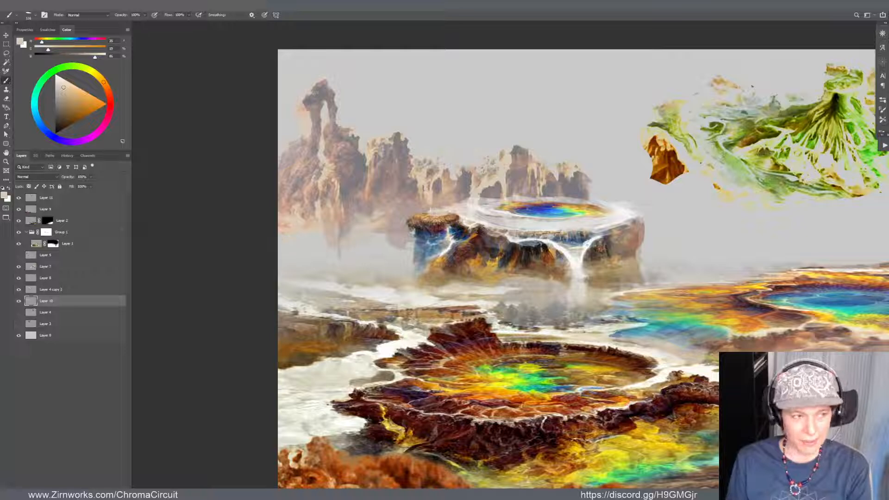
left_click(317, 218, "alt")
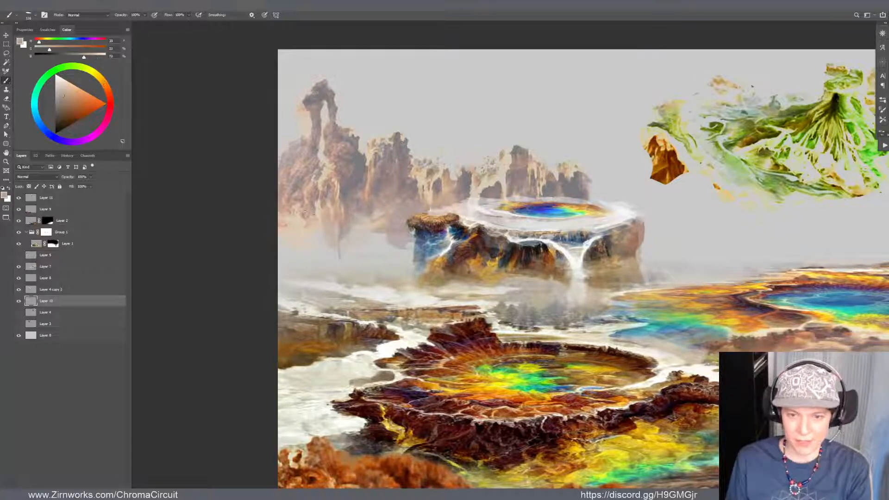
mouse_move(315, 226)
left_mouse_down()
mouse_move(313, 240)
mouse_move(344, 242)
left_mouse_up()
scroll(472, 174, "down", 10)
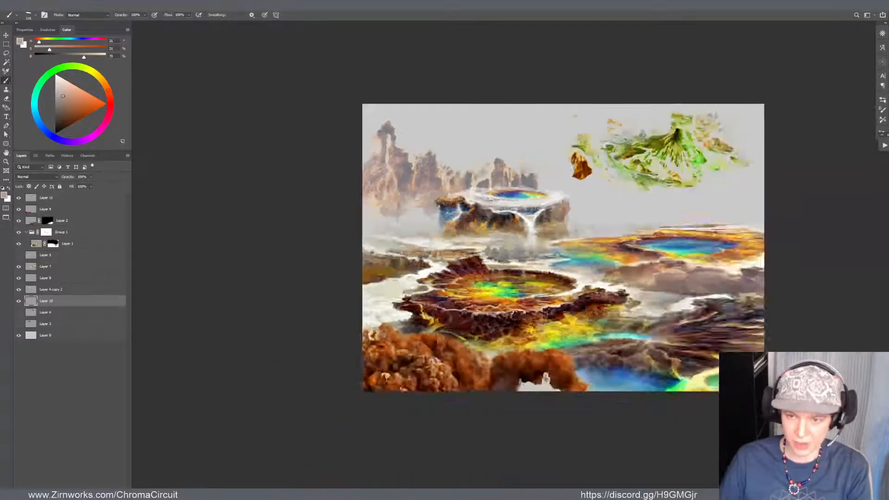
Rework the Layer 10 cliffs directly behind the mesa with sampled pale grey and tan to soften the rock
scroll(558, 104, "up", 3)
scroll(477, 148, "up", 5)
left_click_drag(483, 238, 462, 244)
key("v")
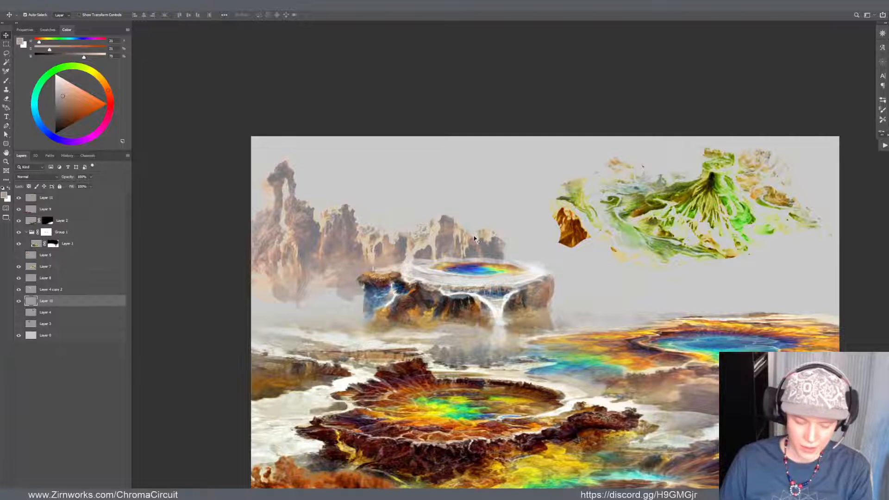
key("b")
left_click(427, 242, "alt")
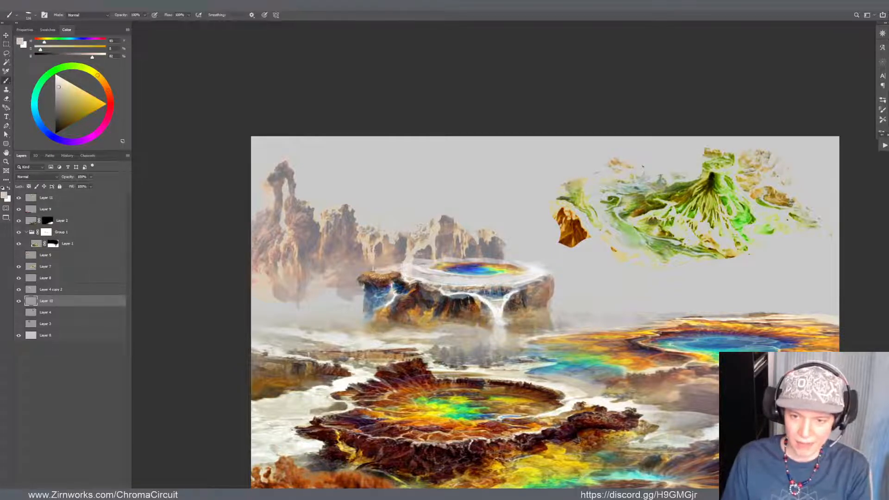
left_click(416, 272, "alt")
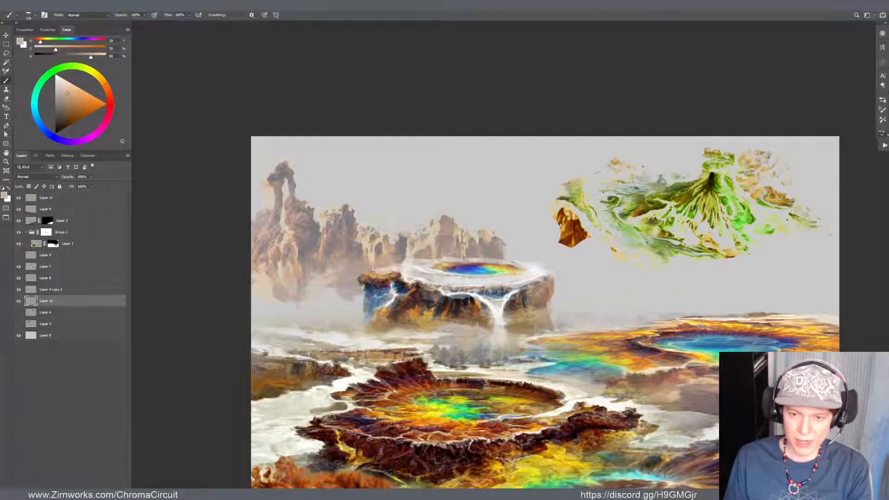
key("e")
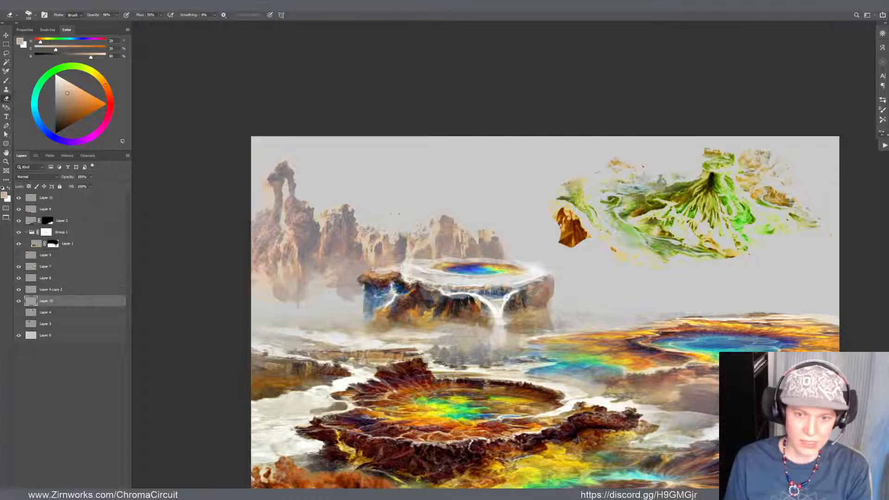
Paint a hazy reddish-grey rock mass beside the mesa's left flank on Layer 10
key("b")
left_click(350, 250, "alt")
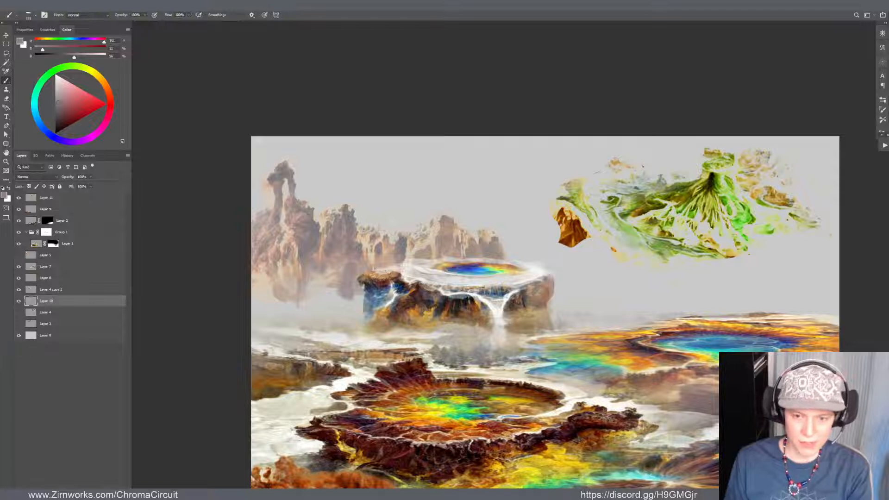
mouse_move(347, 299)
left_mouse_down()
mouse_move(344, 323)
mouse_move(355, 317)
mouse_move(356, 300)
mouse_move(339, 321)
left_mouse_up()
Adjust how the mesa and its rainbow pool fit together with a small move and a Free Transform
left_click(385, 284, "ctrl")
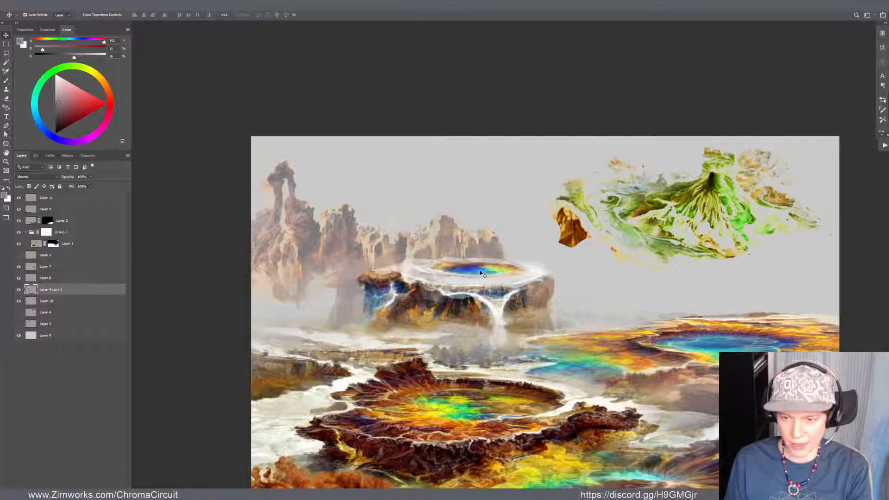
left_click(481, 297, "ctrl")
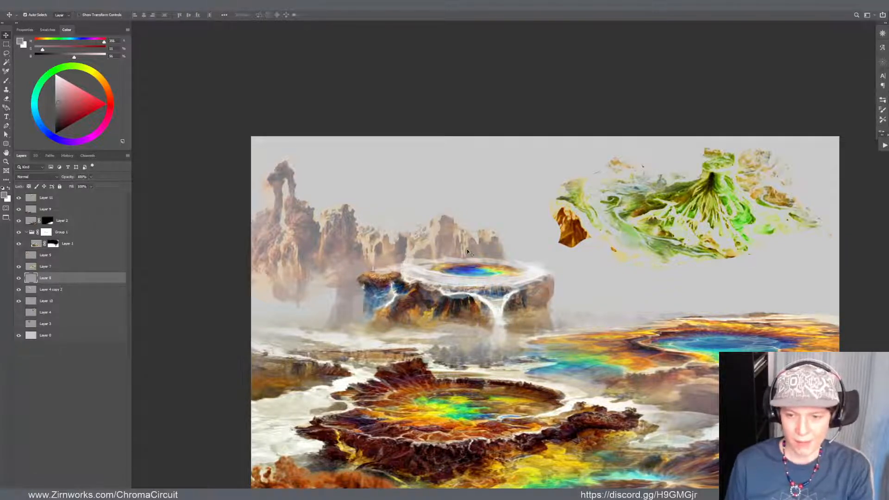
left_click(451, 290)
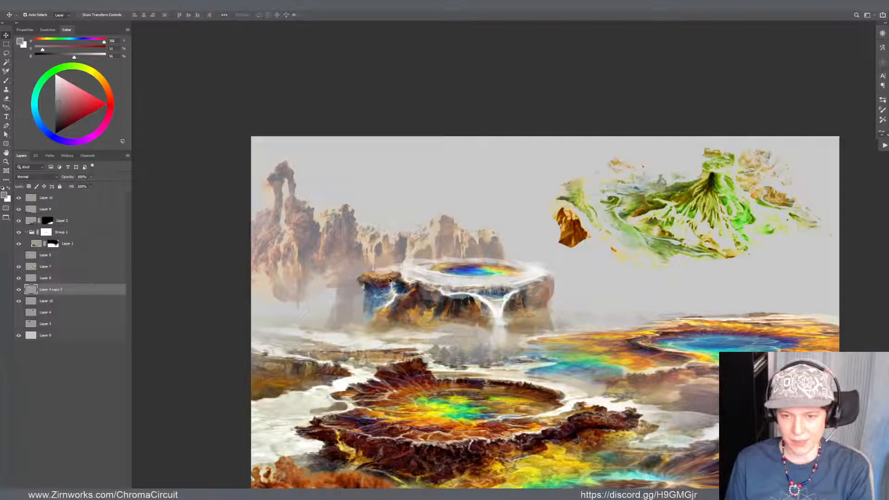
left_click_drag(397, 285, 396, 281)
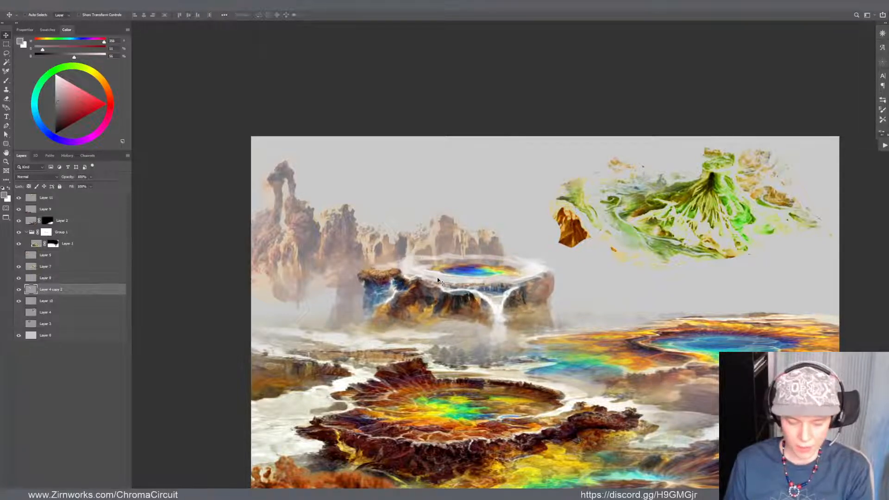
key("ctrl+t")
left_click_drag(452, 252, 473, 271)
key("Return")
Liquify the left flank of the mesa on Layer 4 copy 2 to reshape the rock and its small waterfall
scroll(561, 276, "down", 5)
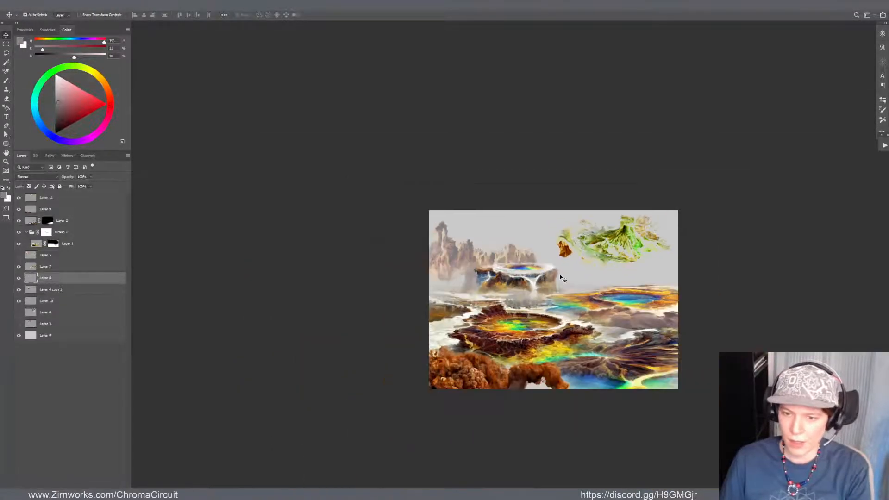
scroll(482, 283, "up", 5)
key("b")
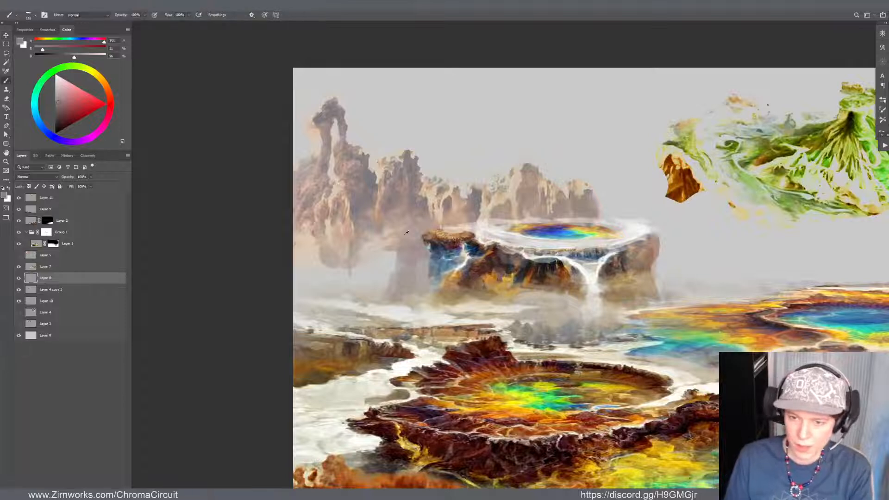
left_click(440, 257, "alt")
left_click(477, 267, "alt")
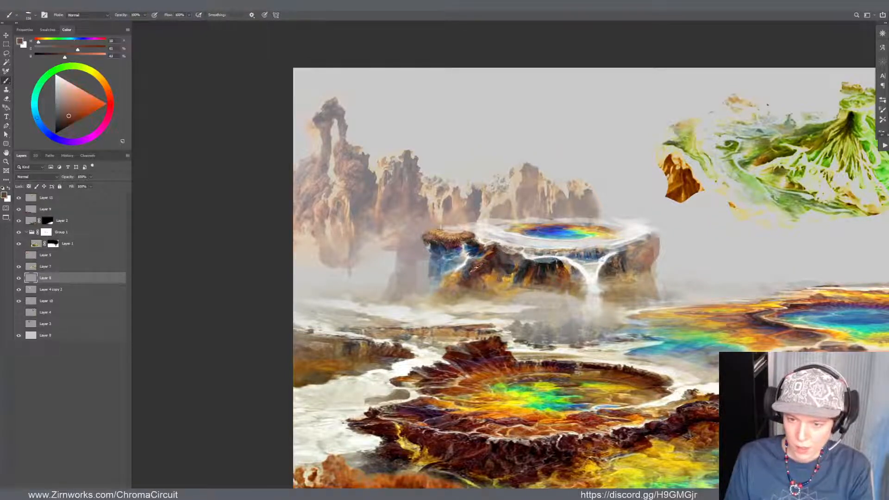
key("v")
left_click(484, 283)
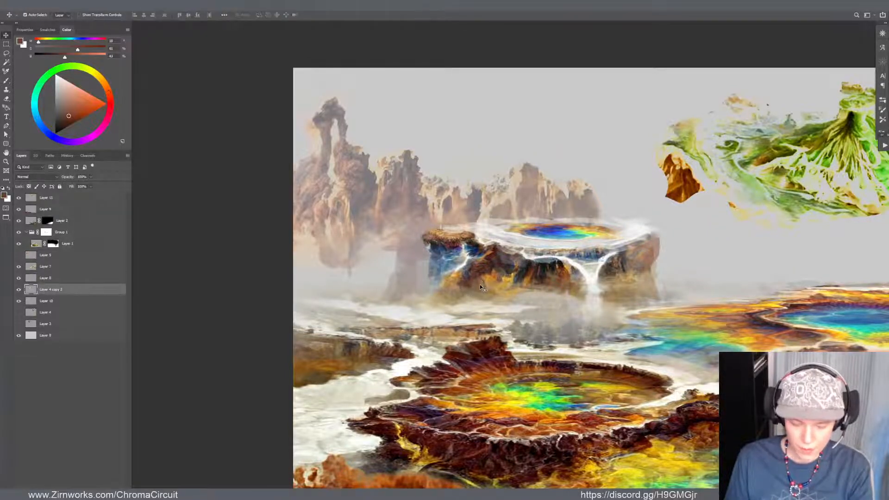
key("ctrl+shift+x")
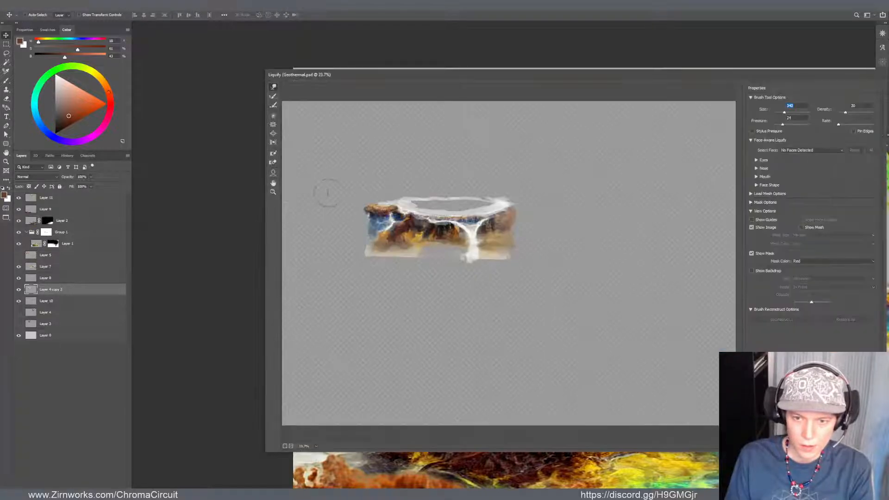
scroll(393, 229, "up", 10)
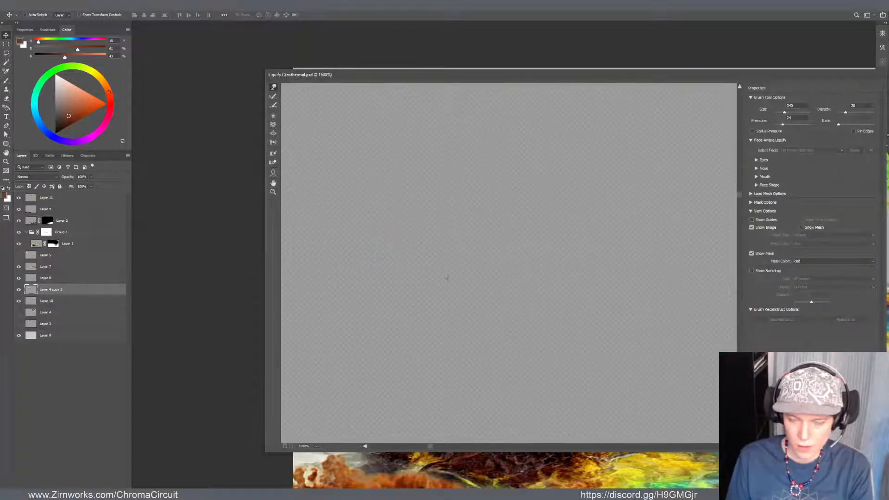
scroll(448, 276, "down", 10)
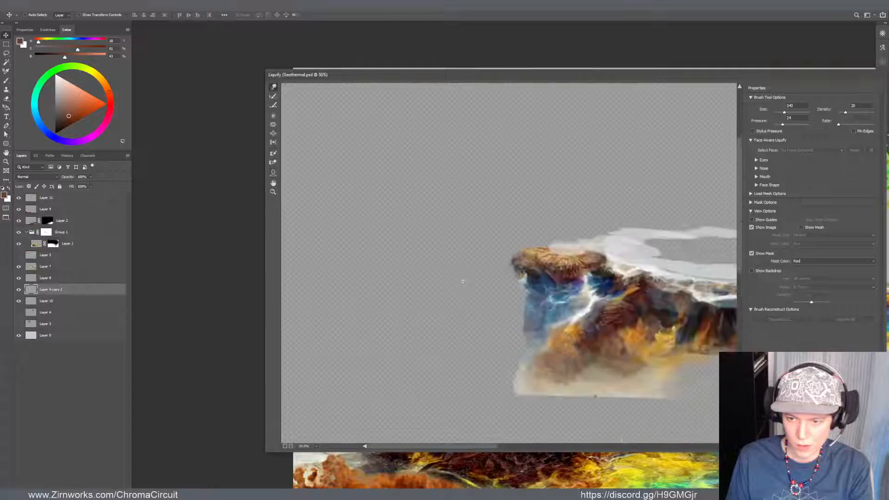
scroll(463, 282, "down", 1)
mouse_move(432, 279)
left_mouse_down()
mouse_move(419, 257)
mouse_move(447, 306)
mouse_move(435, 276)
left_mouse_up()
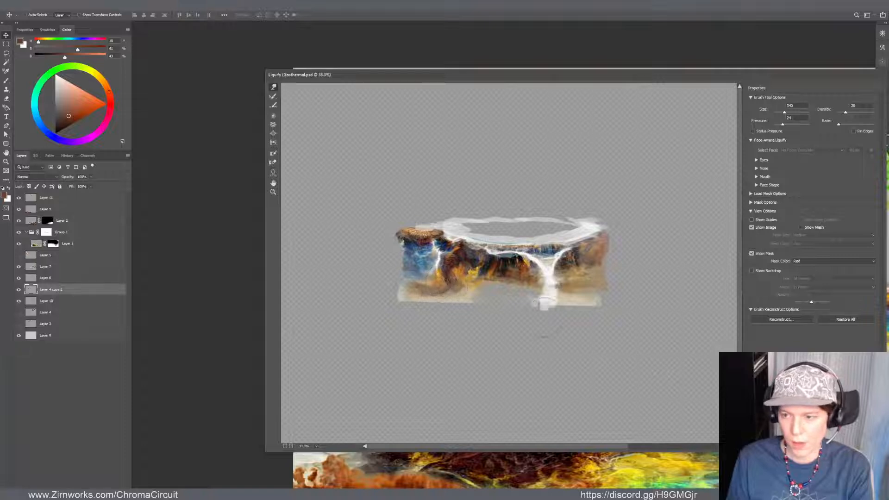
key("Return")
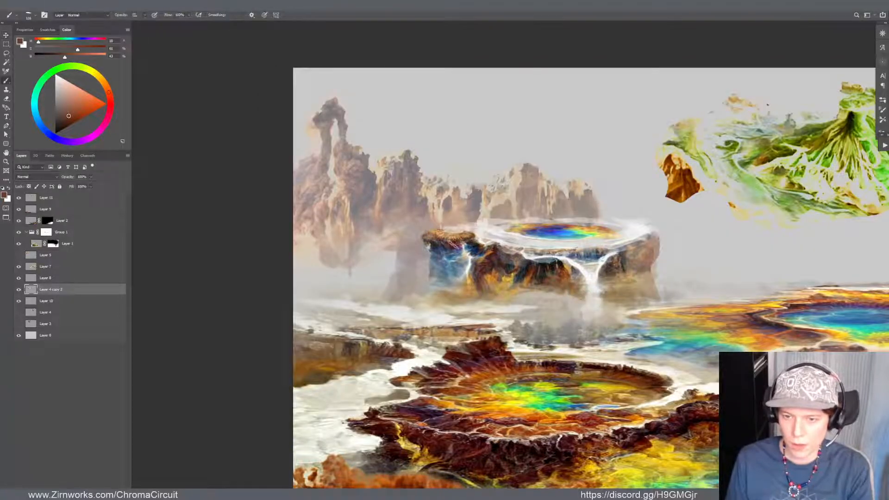
Darken the rock below the mesa's left overhang with sampled dark and muted blues, and erase along its outer edge
key("b")
left_click(460, 238, "alt")
right_click(467, 239, "alt")
left_click(465, 243, "alt")
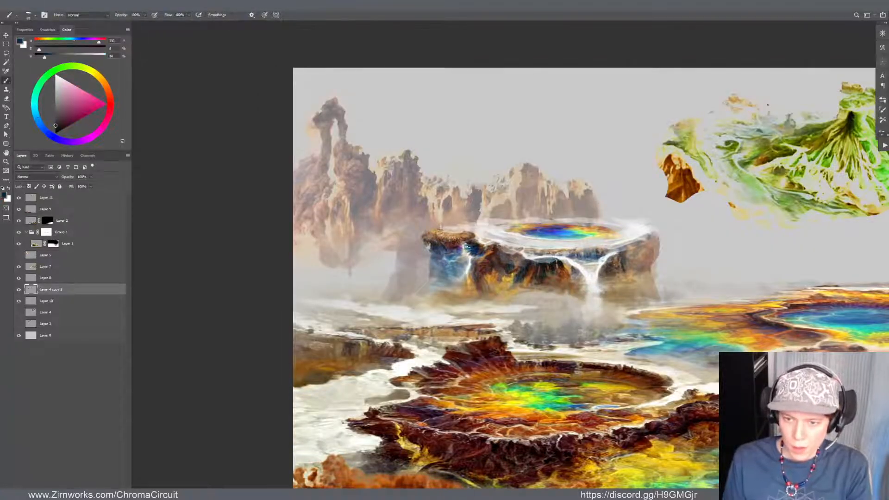
left_click(463, 246, "alt")
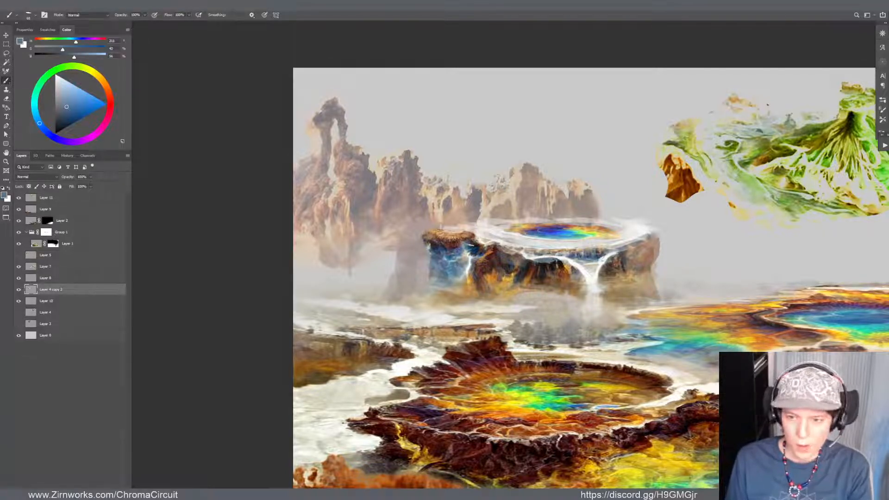
left_click(456, 246, "alt")
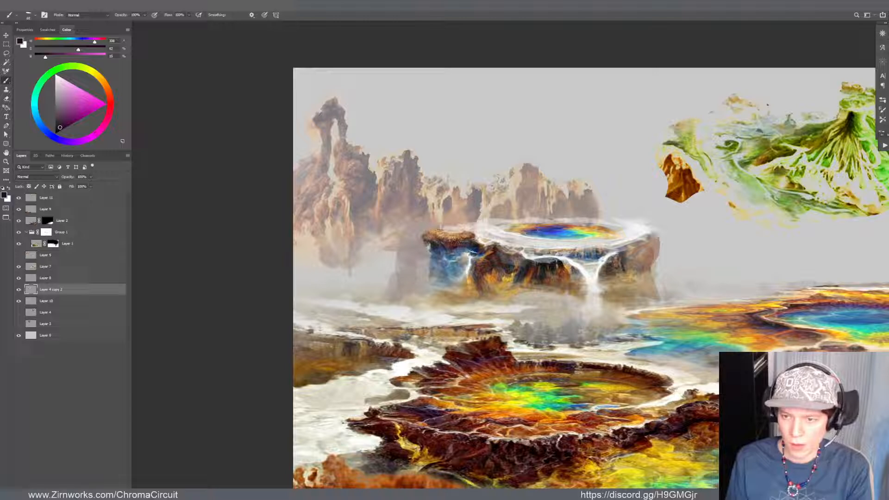
left_click(448, 256, "alt")
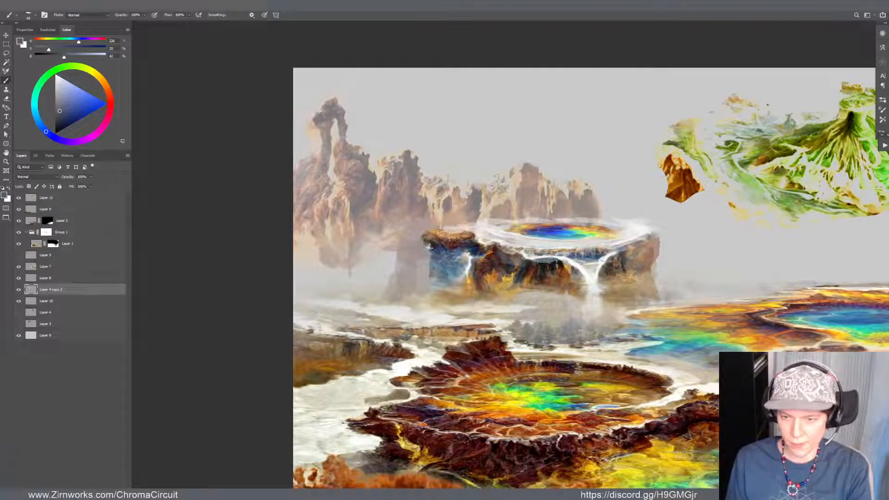
left_click(431, 246, "alt")
key("e")
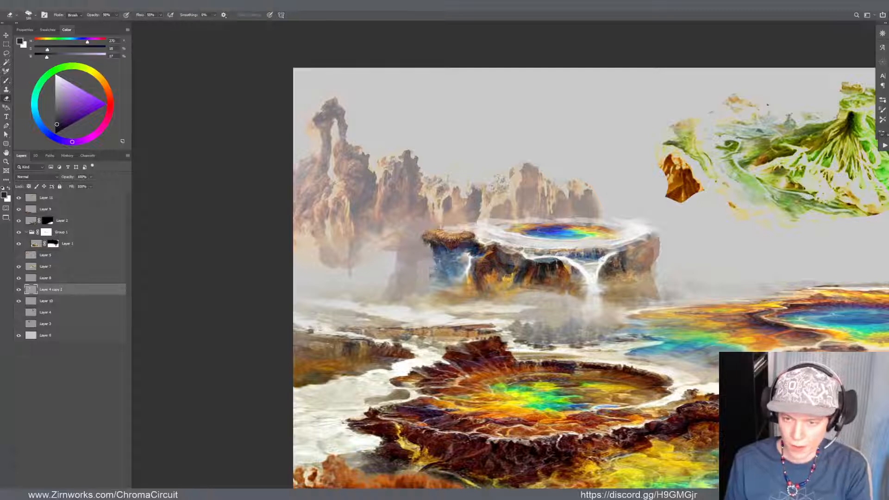
left_click_drag(435, 257, 433, 286)
Add sampled near-black shading to the mesa's front face and shift the Layer 8 rainbow pool slightly up and left
key("b")
left_click_drag(523, 267, 453, 302)
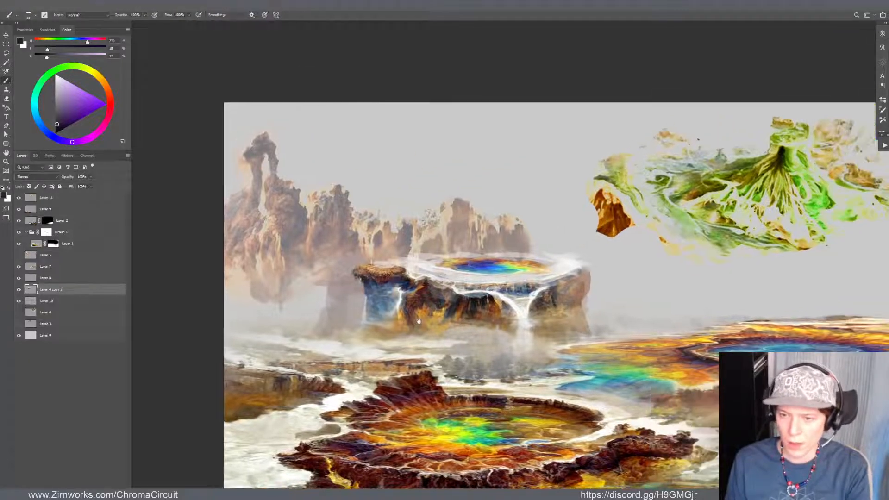
left_click(486, 296, "alt")
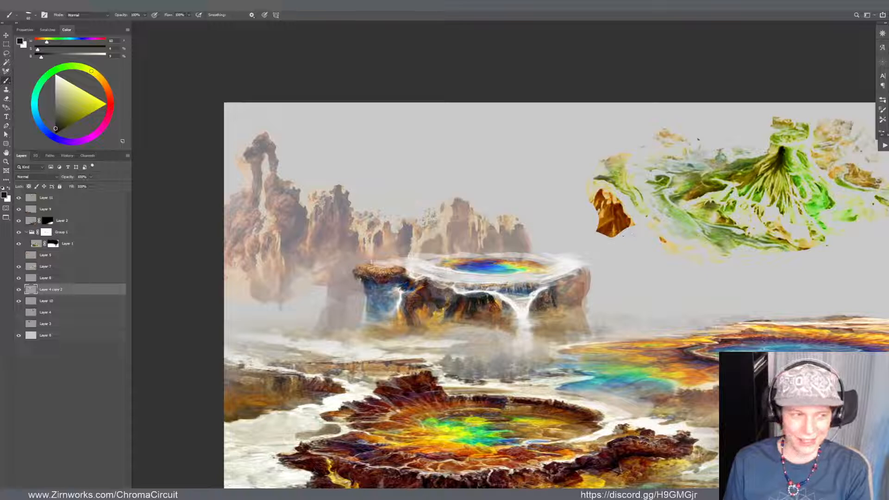
key("v")
left_click_drag(511, 269, 506, 267)
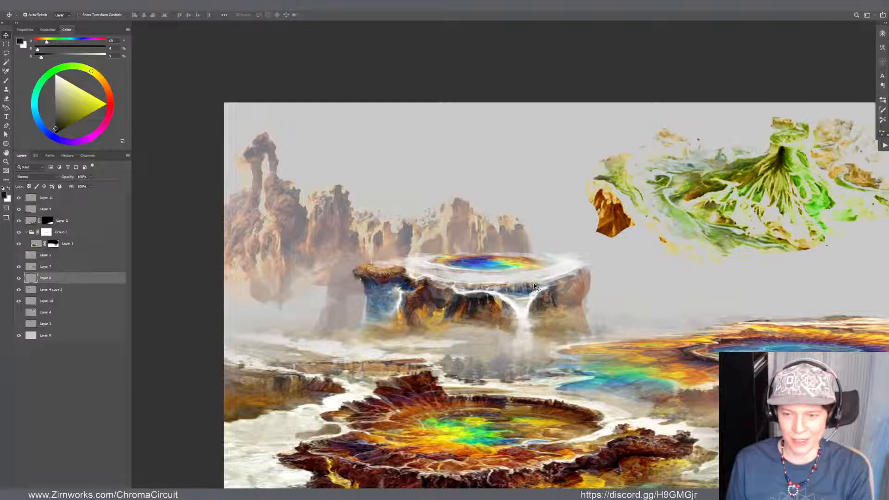
Touch up the mesa's rainbow pool rim on Layer 8 with sampled pale yellow, light beige and near-white brush dabs
key("b")
left_click(527, 263, "alt")
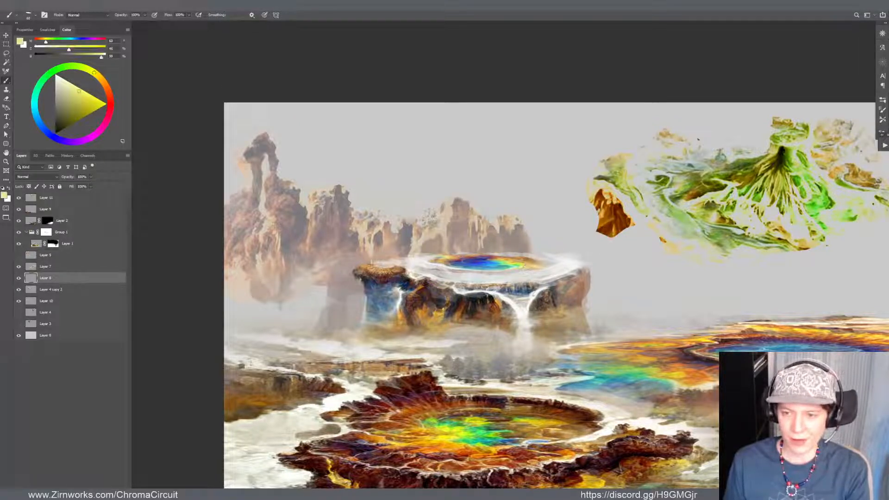
left_click(534, 264, "alt")
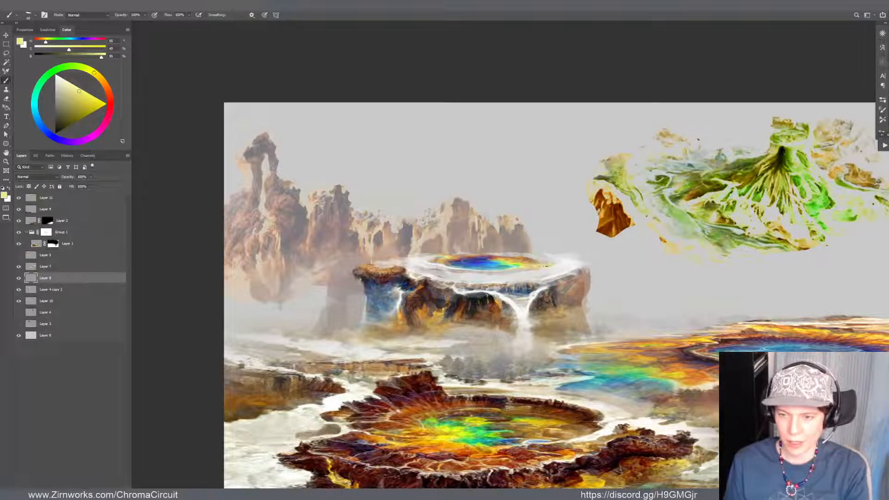
left_click(422, 262, "alt")
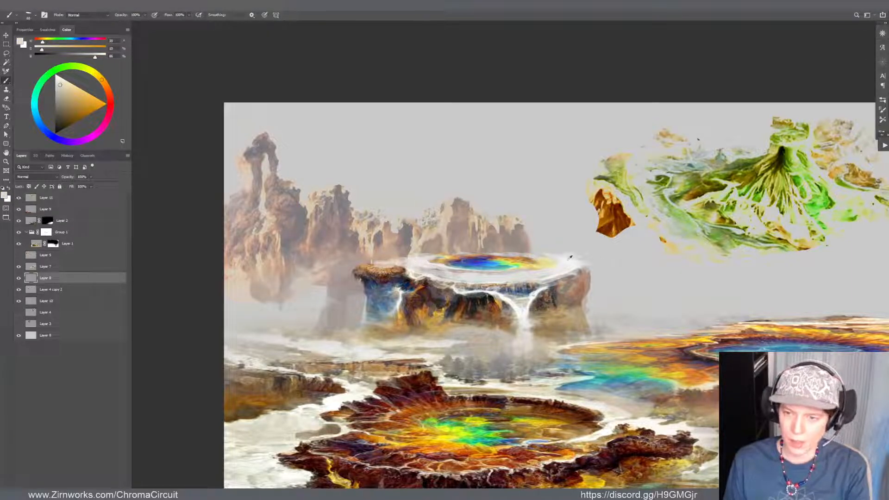
left_click(567, 264, "alt")
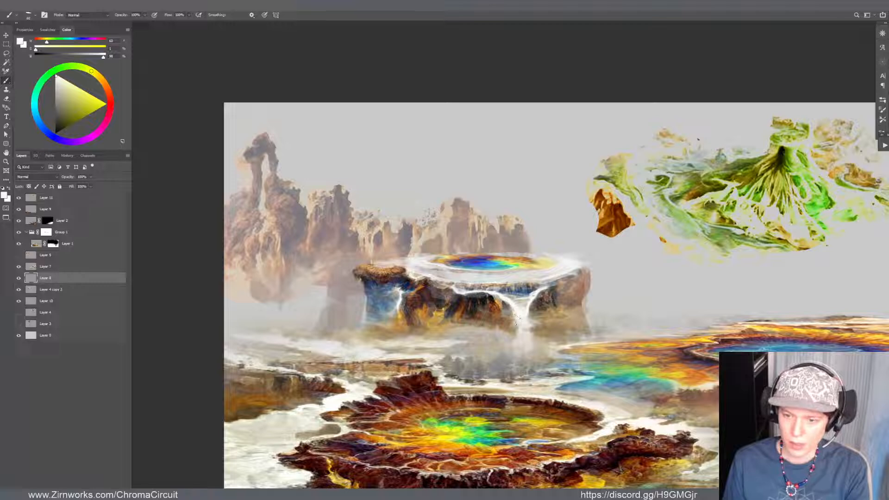
Extend the mesa's front waterfall downward with sampled white, and blend its base into the mist with sampled brown and light grey tones
left_click_drag(518, 313, 517, 331)
left_click(532, 310, "alt")
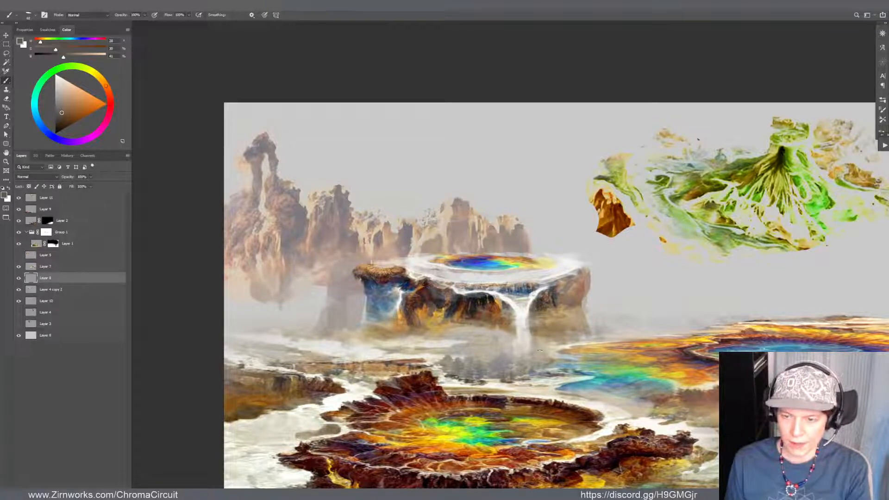
left_click(534, 346, "alt")
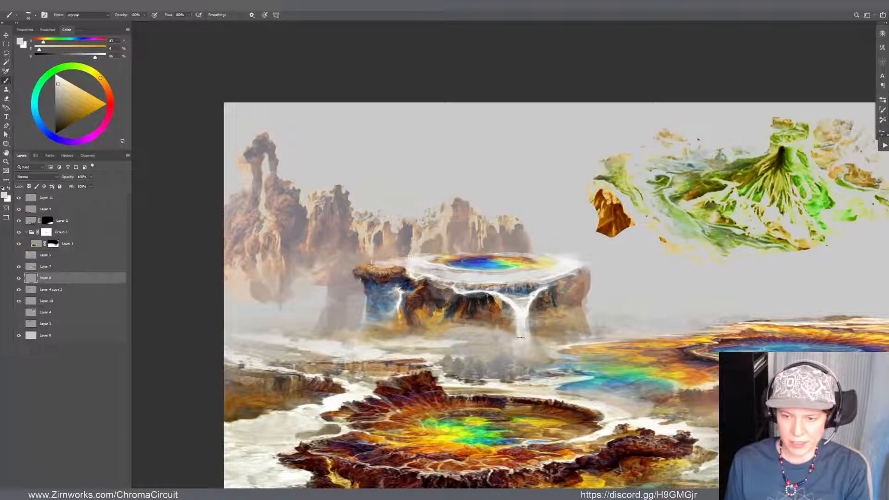
left_click(520, 329, "alt")
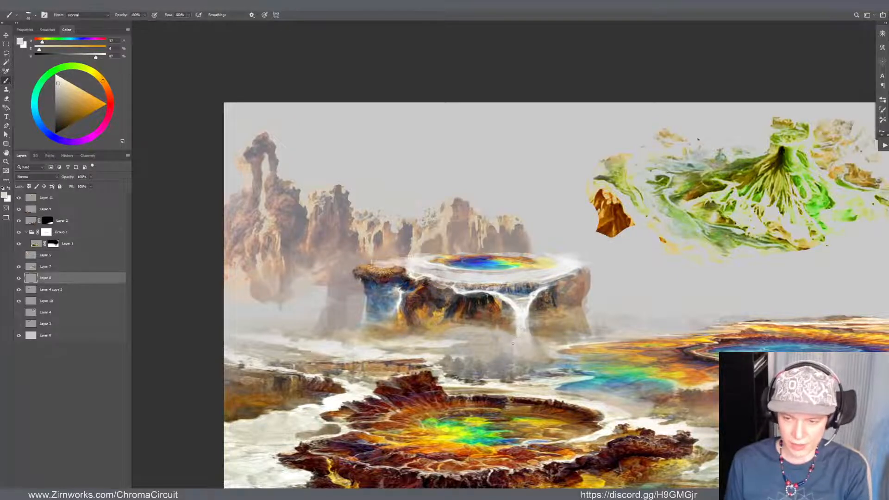
left_click_drag(525, 313, 538, 369)
Brush sampled off-white along the outer right rim of the mesa's pool on Layer 8
left_click(568, 340, "alt")
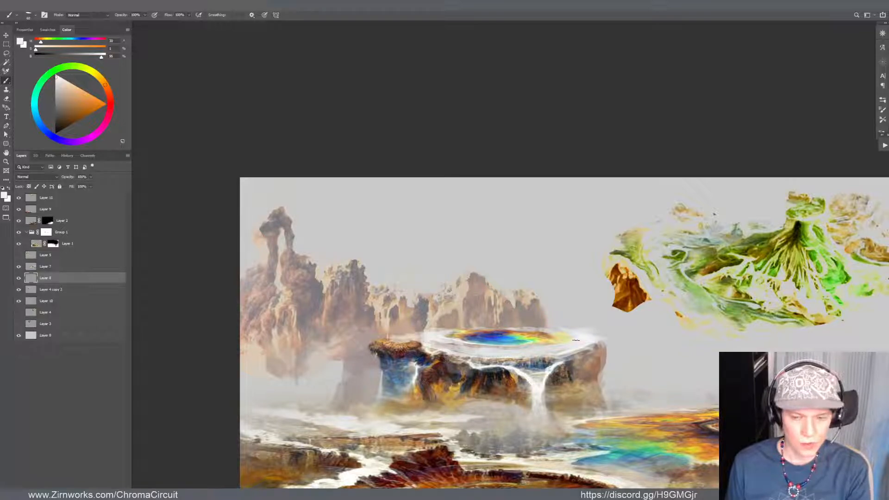
left_click(576, 342, "alt")
left_click(587, 343, "alt")
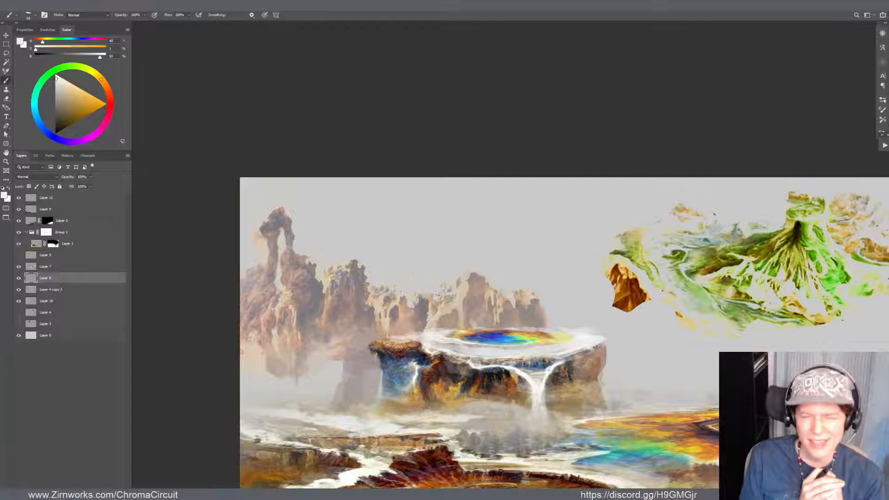
Shift the green mountain on Layer 11 slightly down and to the left
scroll(606, 195, "down", 4)
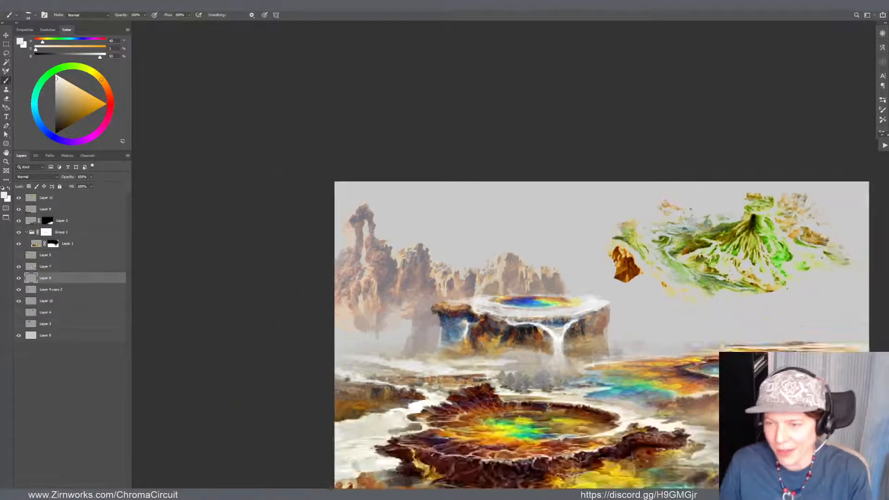
scroll(612, 254, "up", 2)
left_click_drag(612, 253, 463, 290)
key("v")
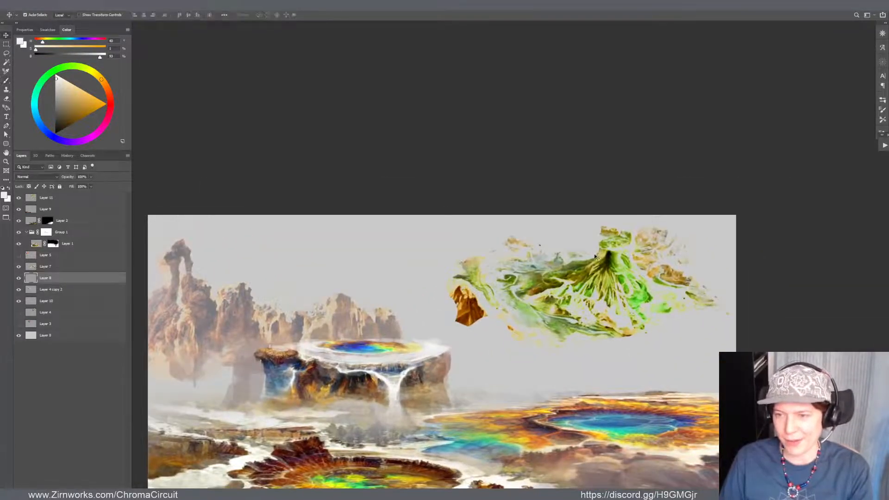
left_click_drag(613, 265, 600, 273)
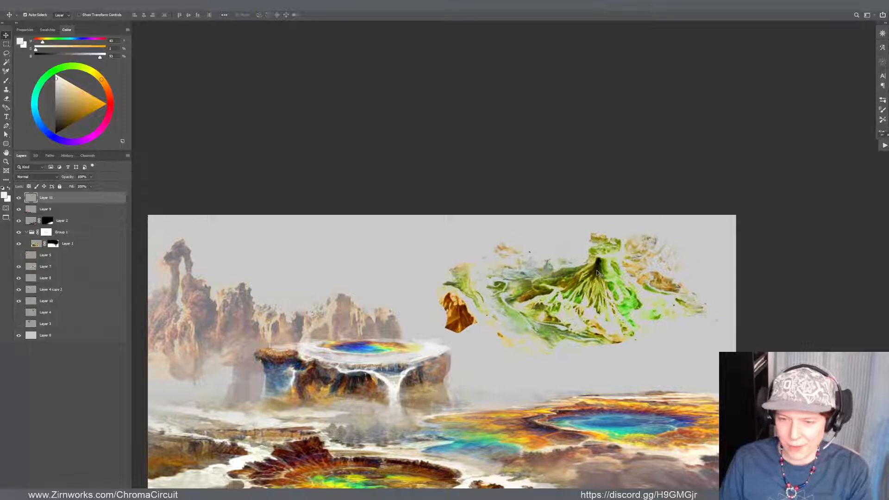
Lasso and delete the brown rock fragment left of the green mountain, and erase stray bits along its lower-left fringe
key("l")
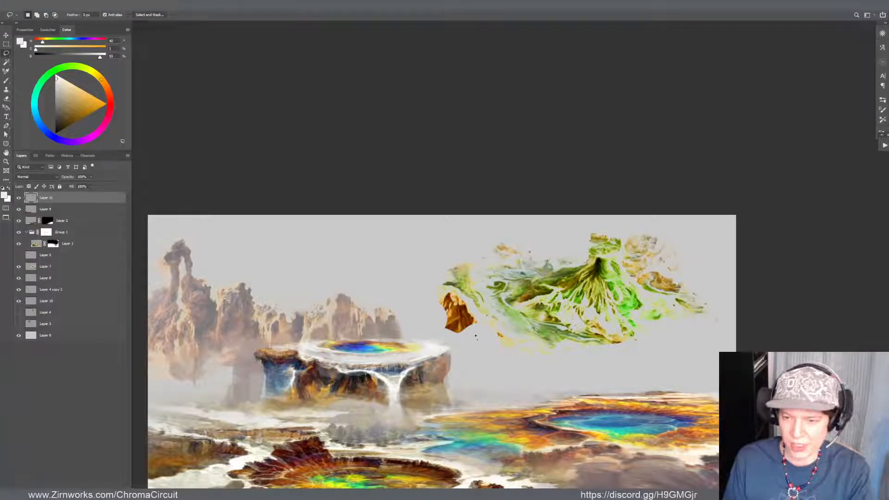
left_click_drag(473, 312, 431, 285)
left_click_drag(440, 334, 481, 339)
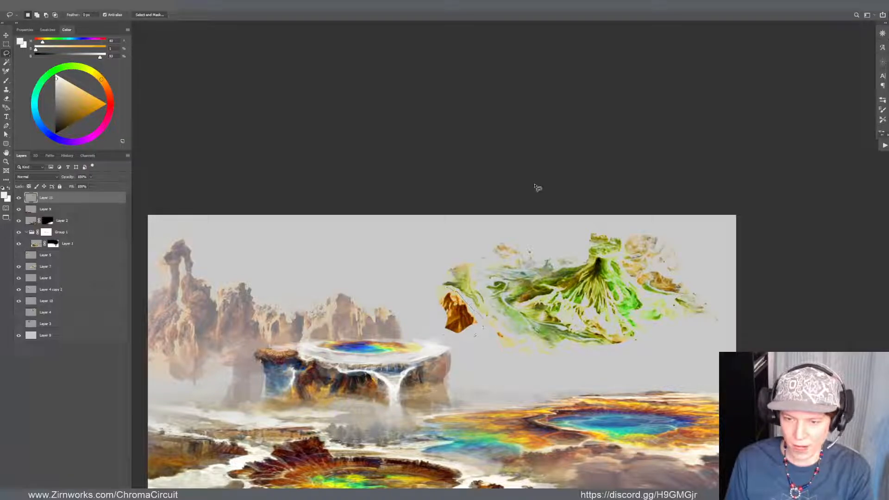
key("Delete")
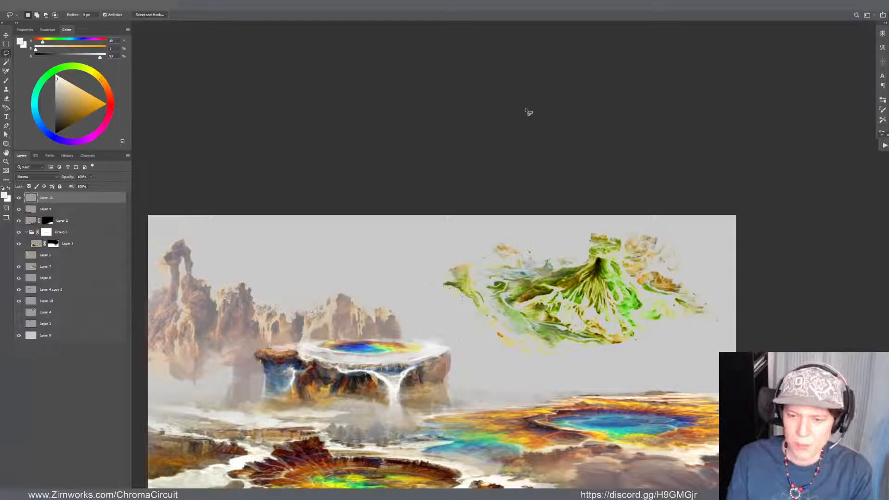
key("e")
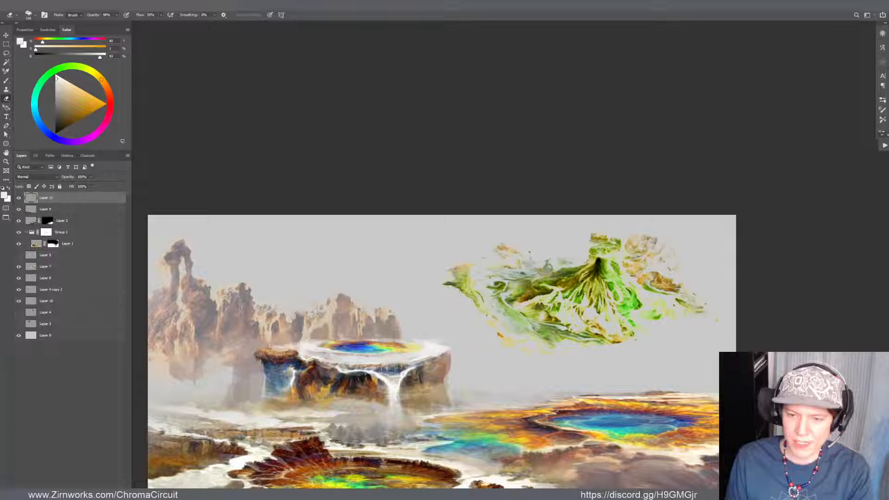
left_click_drag(494, 325, 478, 331)
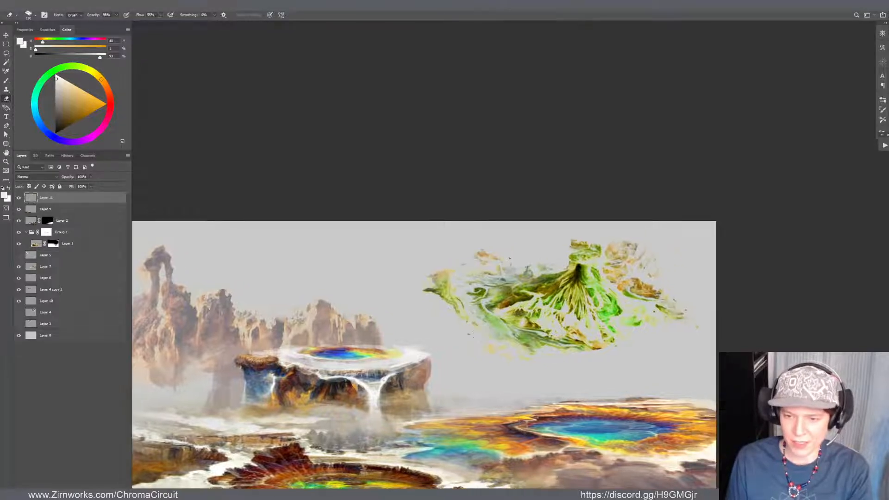
Reposition the green mountain on Layer 11 lower in the sky, above the distant blue pool
key("v")
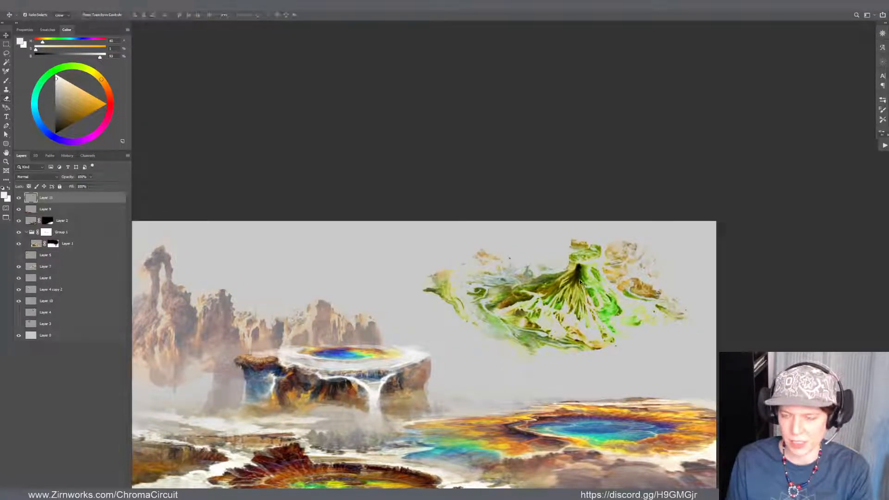
left_click_drag(520, 276, 498, 280)
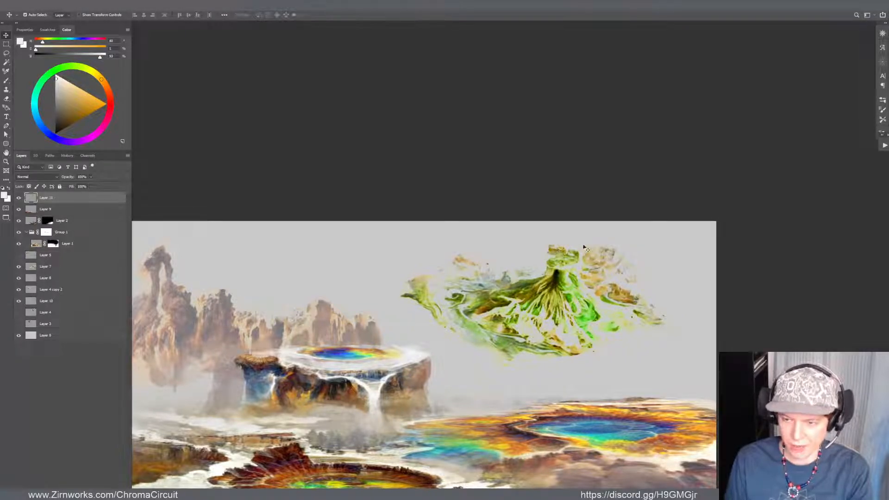
scroll(539, 272, "down", 8)
scroll(544, 274, "up", 4)
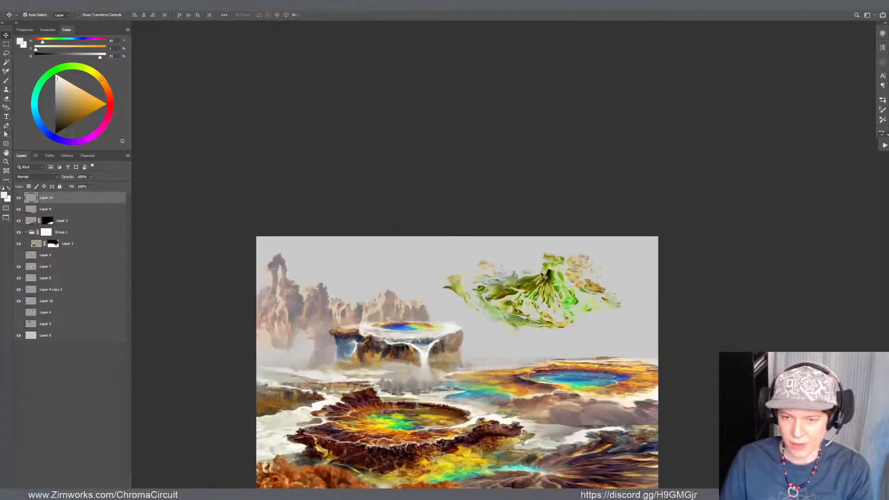
left_click_drag(543, 275, 533, 300)
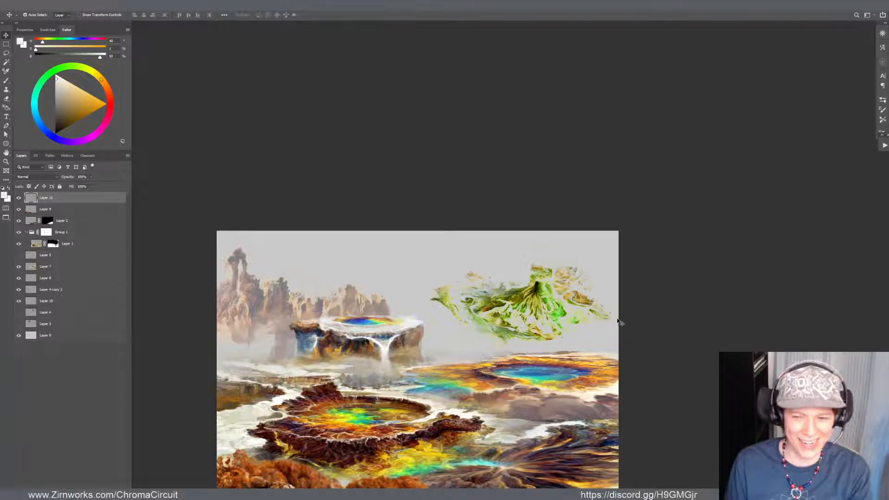
left_click_drag(537, 292, 572, 300)
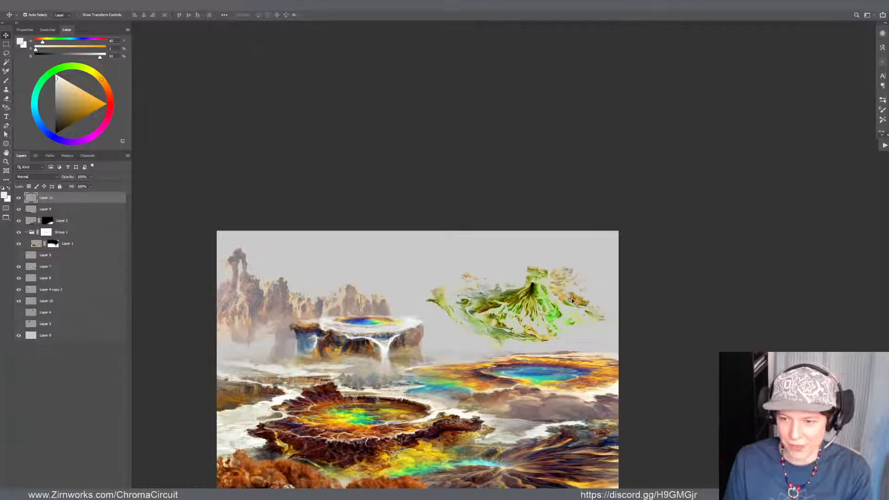
Cut the tan and green fragments right of the mountain onto a new layer and move them into the upper-right sky
key("l")
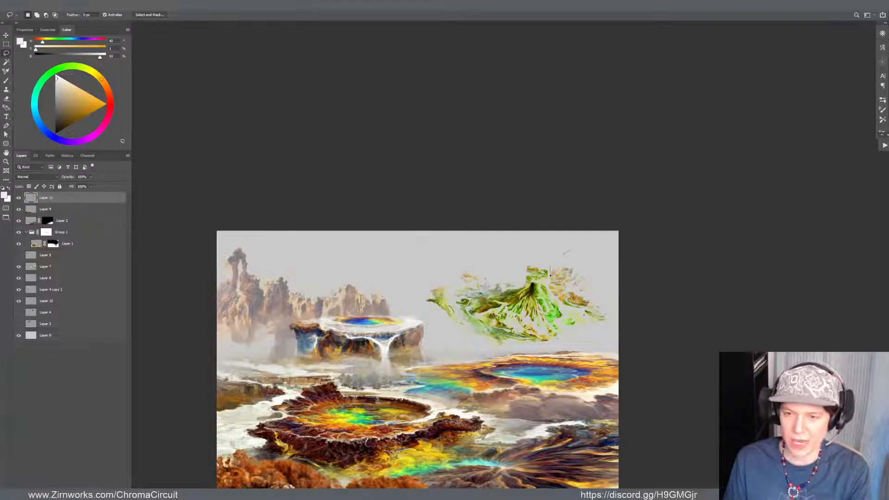
left_click_drag(563, 254, 548, 285)
mouse_move(564, 319)
left_mouse_down()
mouse_move(633, 298)
mouse_move(588, 234)
left_mouse_up()
key("ctrl+j")
key("v")
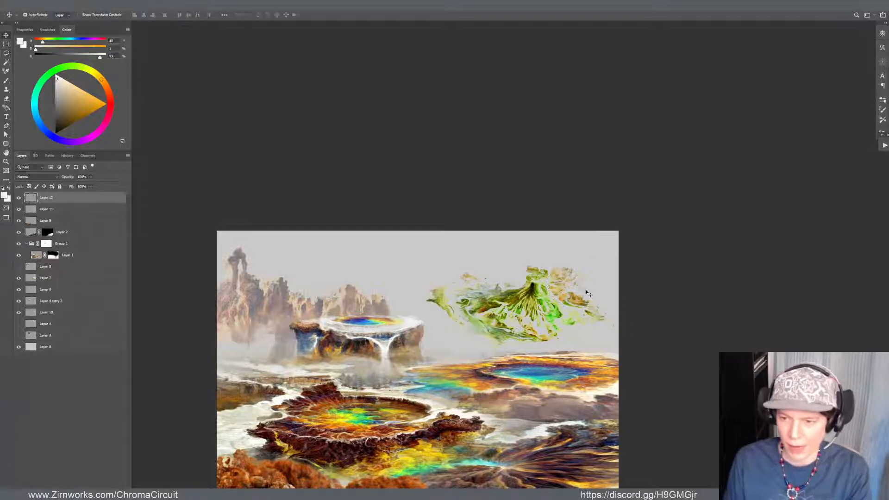
left_click_drag(573, 300, 587, 271)
Nudge the green mountain on Layer 11 and lighten its shadows with Curves, raising the black point output to 72
left_click_drag(541, 309, 547, 307)
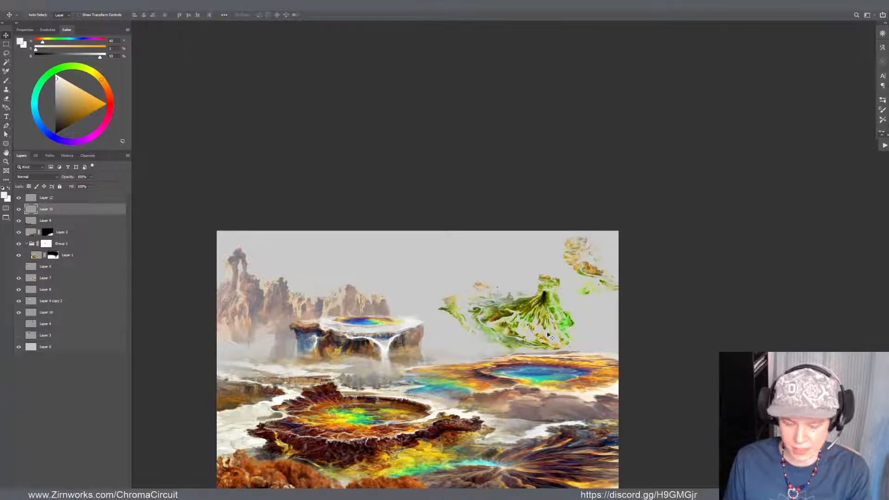
key("ctrl+m")
left_click_drag(601, 252, 674, 210)
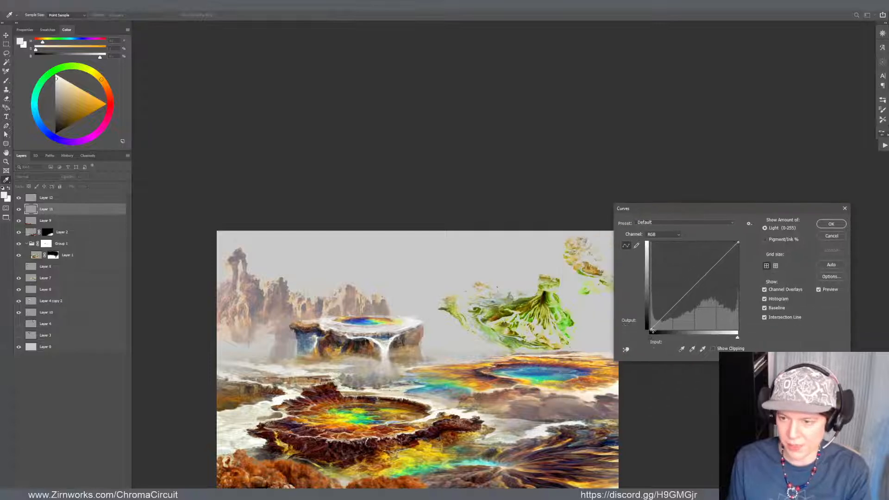
left_click_drag(650, 329, 643, 313)
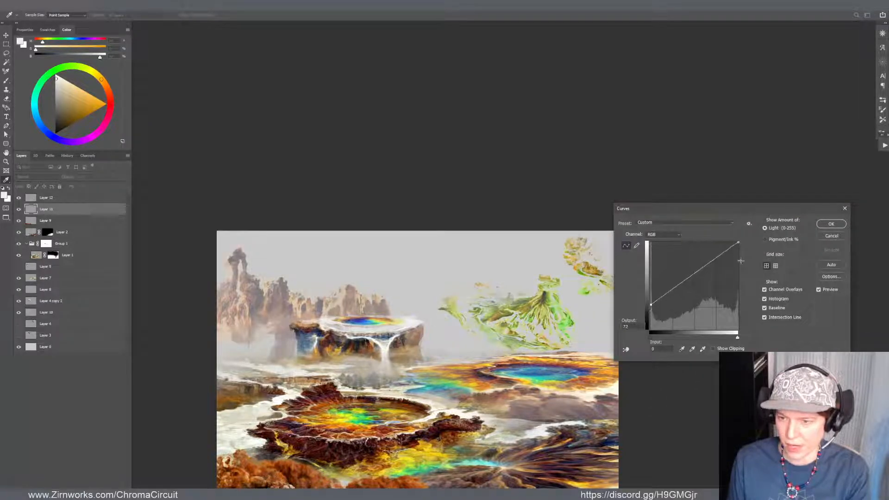
left_click(830, 224)
Shift the green mountain's midtones toward red and yellow with Color Balance, using about +30 red and -44 yellow
key("ctrl+b")
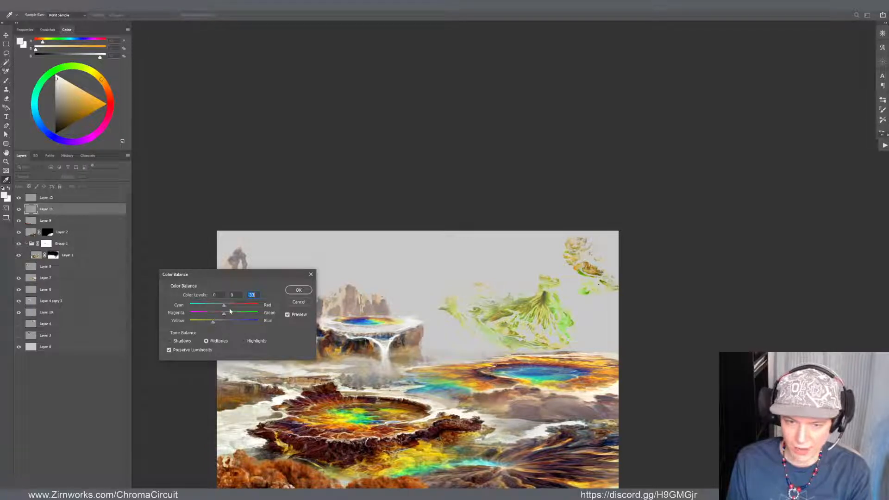
left_click_drag(235, 305, 234, 304)
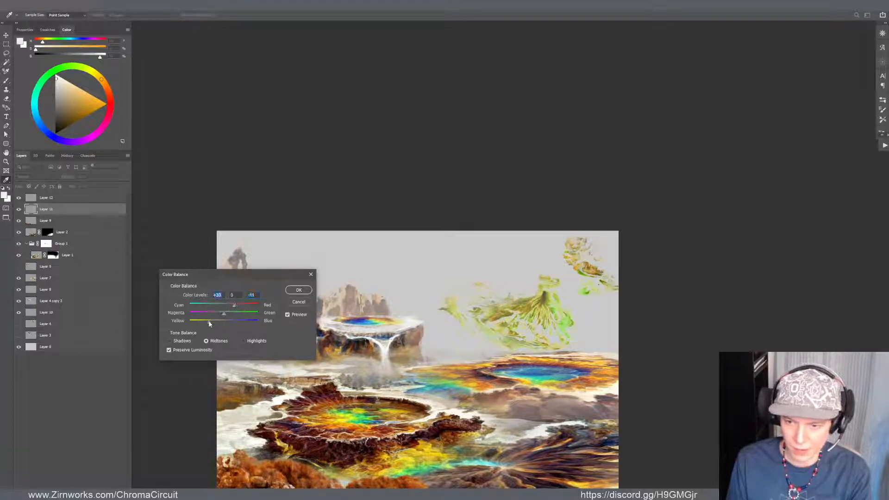
left_click(299, 290)
Reshape and shift the green mountain with Free Transform, and erase the chimney above its peak
key("ctrl+t")
left_click_drag(595, 359, 572, 294)
key("Return")
key("ctrl+t")
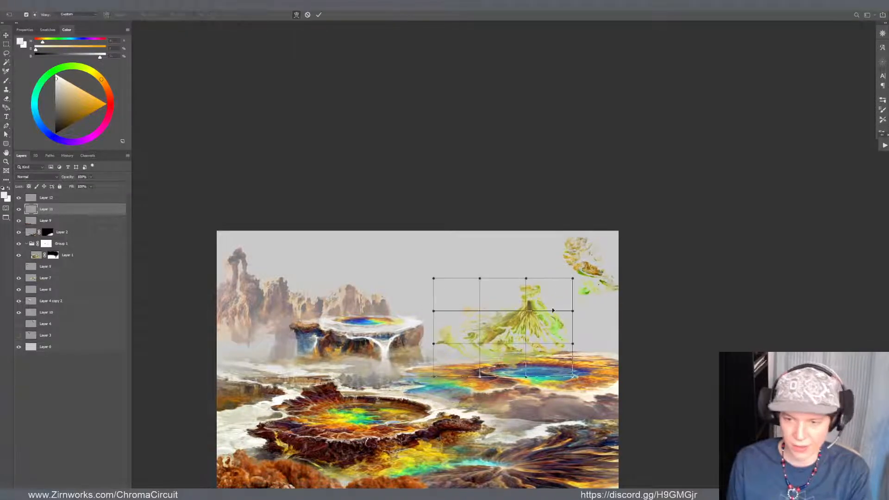
key("Escape")
key("e")
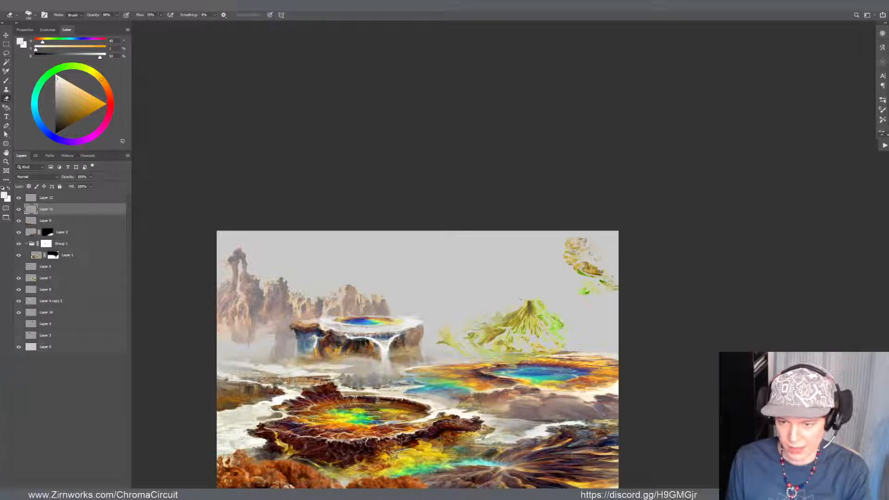
Reposition the green mountain behind the distant pool and warp its right slope outward to widen the base
key("v")
mouse_move(553, 330)
left_mouse_down()
mouse_move(621, 319)
mouse_move(592, 327)
mouse_move(556, 308)
left_mouse_up()
key("ctrl+t")
key("ctrl+shift+w")
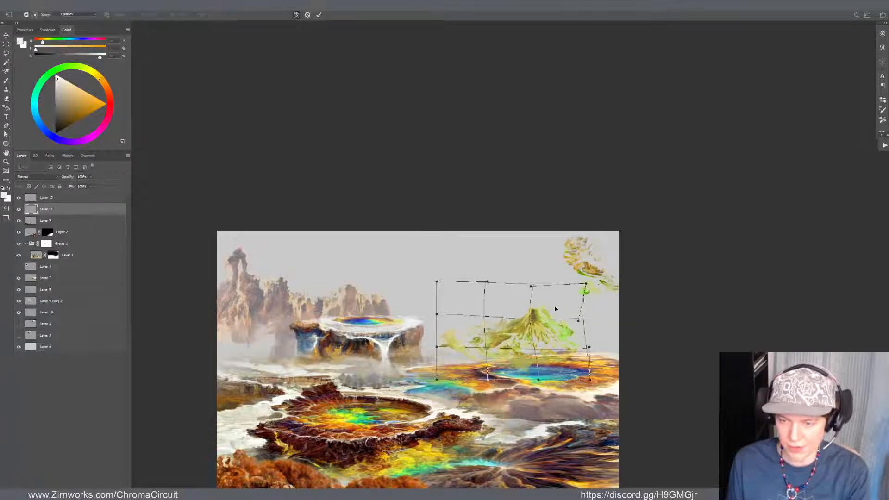
left_click_drag(587, 354, 674, 342)
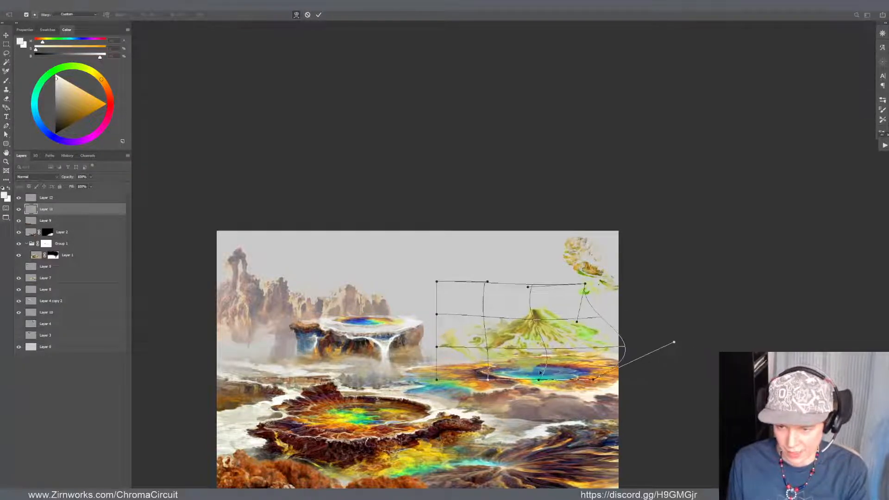
key("Return")
Warp the green mountain on Layer 11 so its peak shifts right, and adjust the mountain's position slightly
key("e")
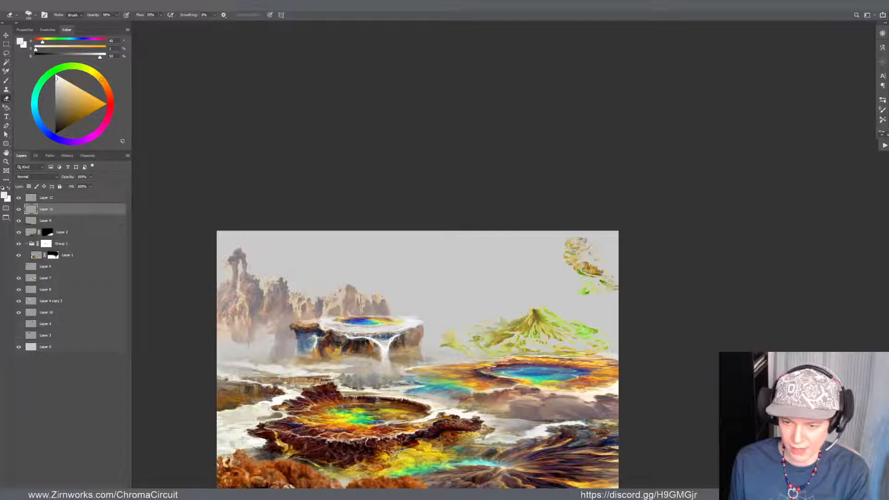
key("v")
key("ctrl+t")
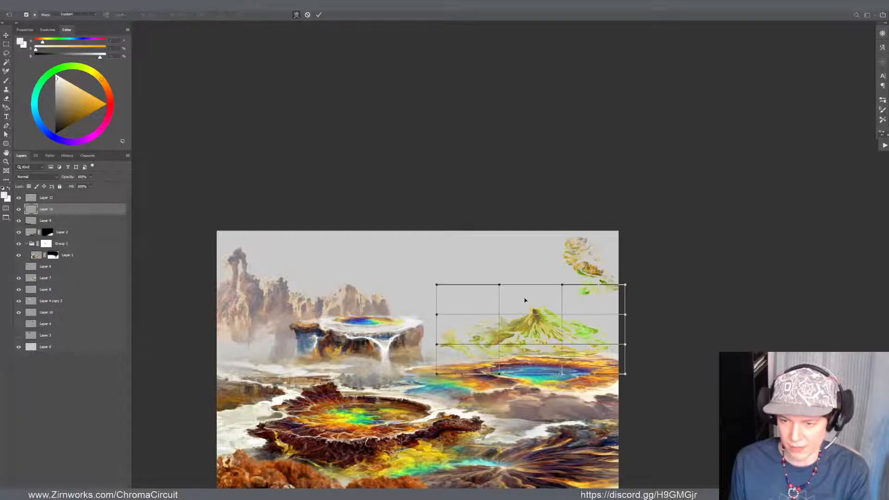
mouse_move(526, 301)
left_mouse_down()
mouse_move(534, 300)
mouse_move(523, 285)
mouse_move(539, 286)
left_mouse_up()
key("Return")
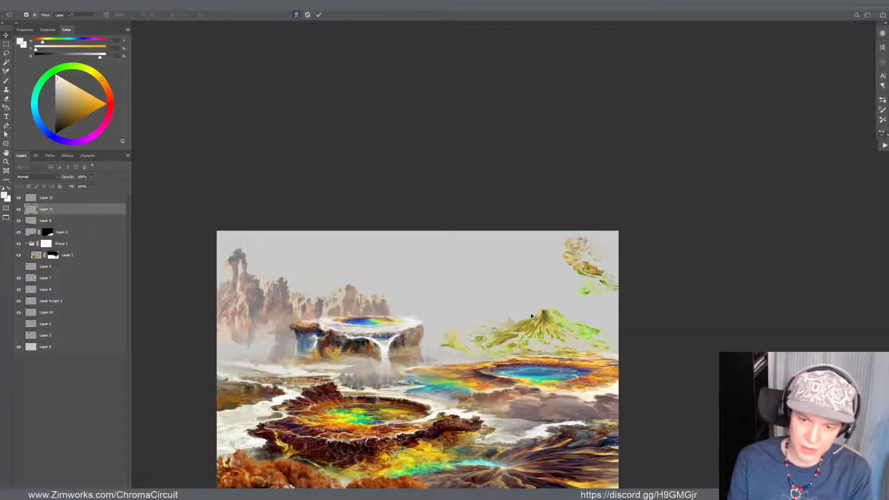
mouse_move(568, 324)
left_mouse_down()
mouse_move(614, 318)
mouse_move(591, 311)
mouse_move(563, 323)
left_mouse_up()
Mute and lighten the green mountain with Hue/Saturation, using saturation -12 and lightness +9, after a check in Curves
key("ctrl+m")
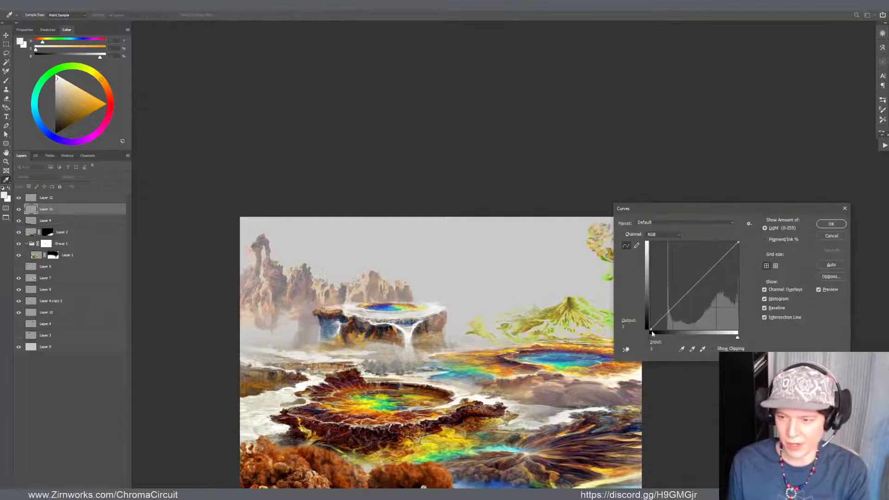
left_click(831, 224)
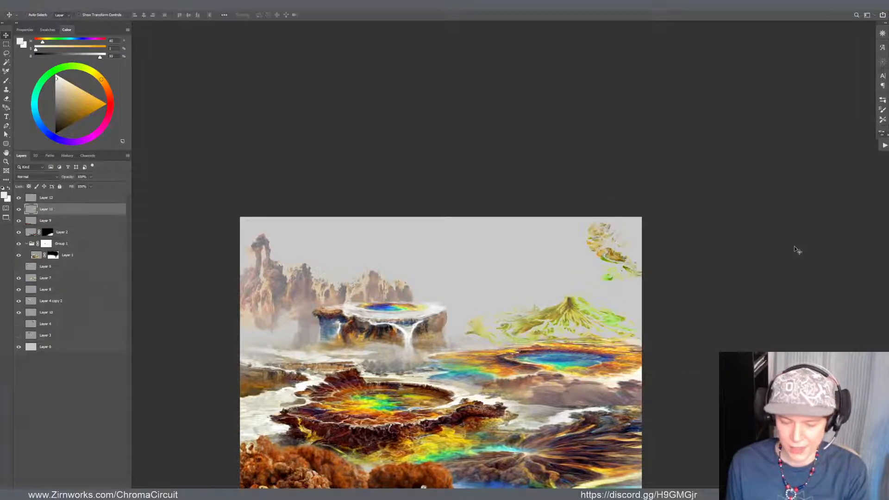
key("ctrl+u")
left_click_drag(532, 208, 526, 208)
left_click(538, 225)
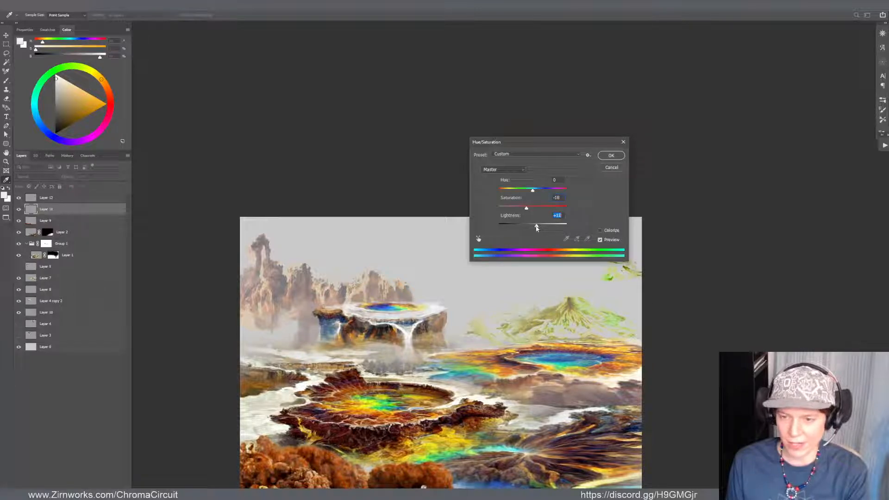
left_click_drag(530, 207, 533, 205)
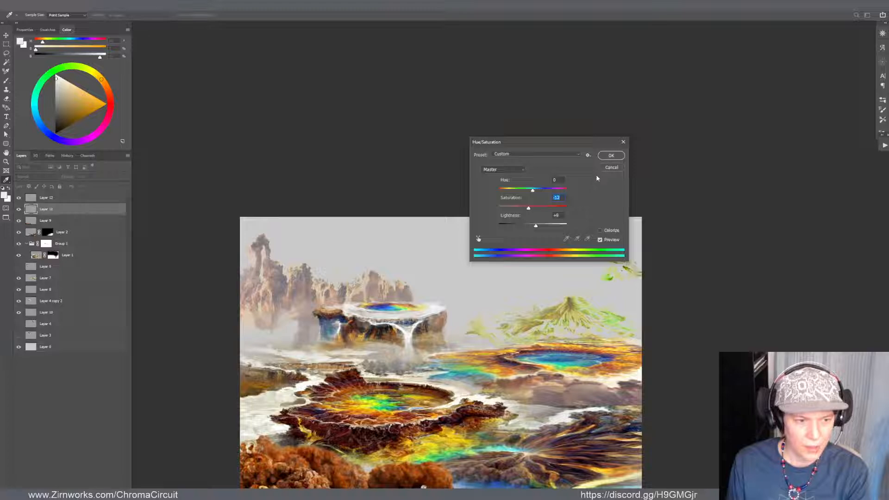
left_click(608, 158)
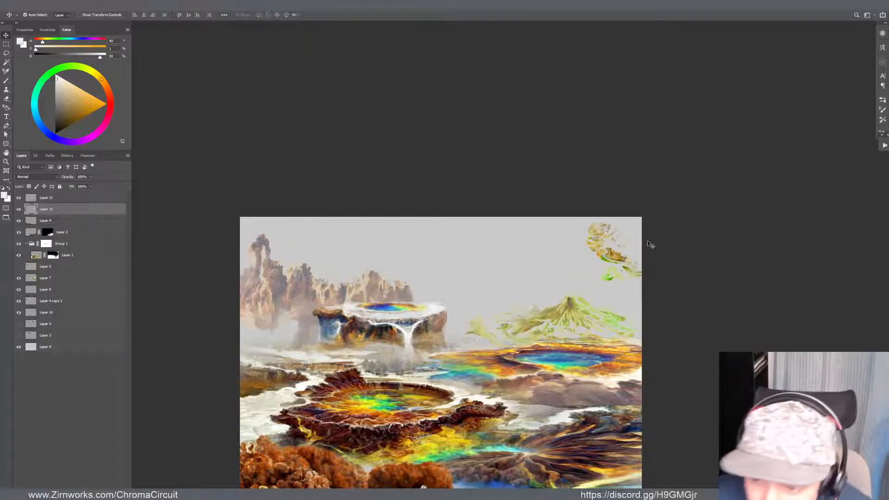
Move the loose rock-and-grass fragment on Layer 12 across the sky toward the middle of the painting
left_click_drag(617, 258, 581, 256)
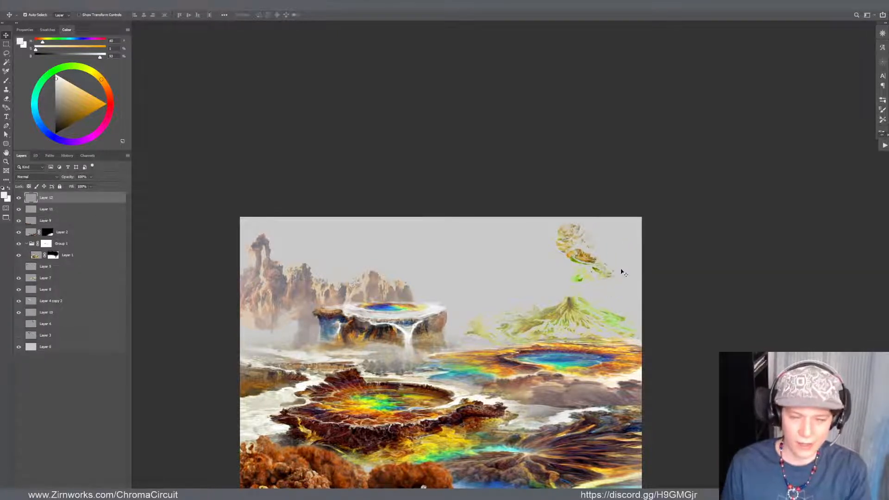
left_click_drag(586, 265, 460, 278)
key("e")
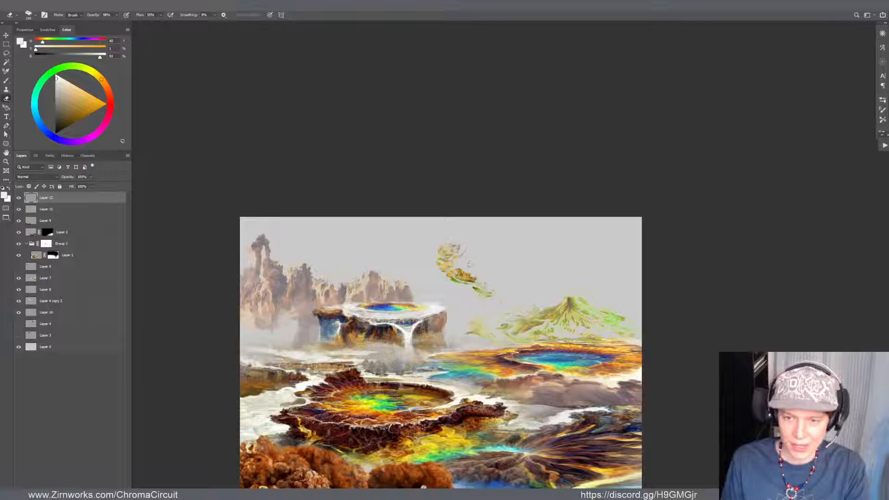
key("v")
left_click_drag(468, 282, 461, 280)
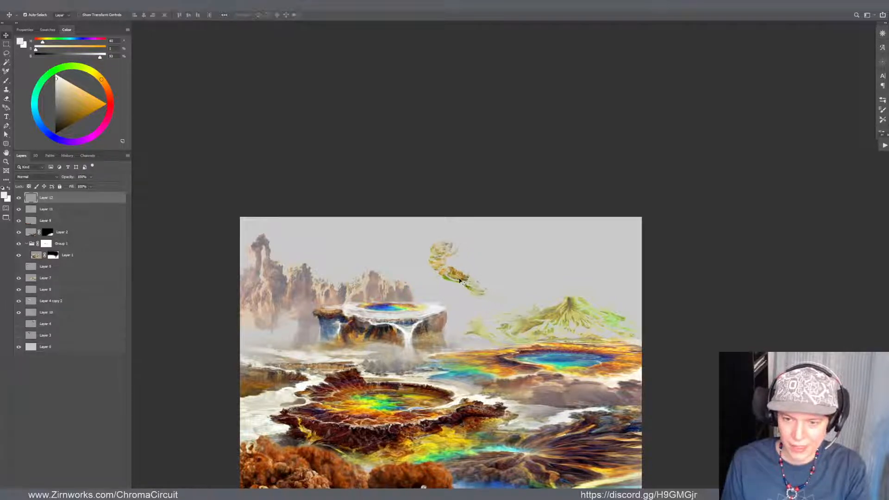
Clean up the Layer 12 fragment with the Eraser and rotate it counterclockwise about 28 degrees so its tail lies nearly horizontal
key("e")
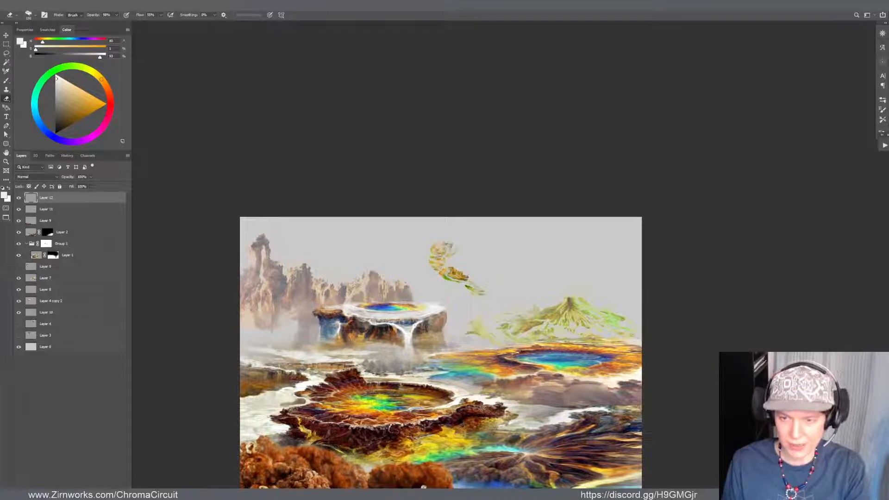
key("v")
left_click_drag(449, 259, 460, 261)
key("ctrl+t")
mouse_move(513, 322)
left_mouse_down()
mouse_move(545, 291)
mouse_move(526, 254)
left_mouse_up()
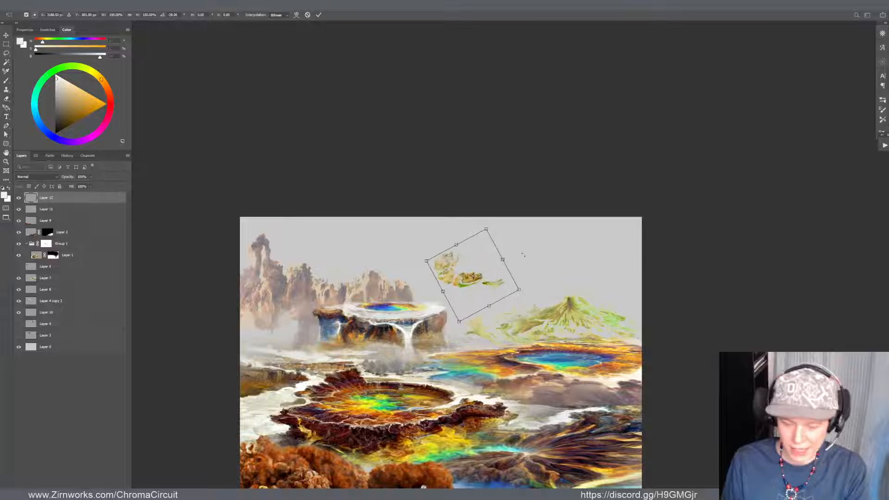
key("Return")
Lasso and clear the area above the Layer 12 fragment, and warp the fragment into a long, thin strip stretching right
key("l")
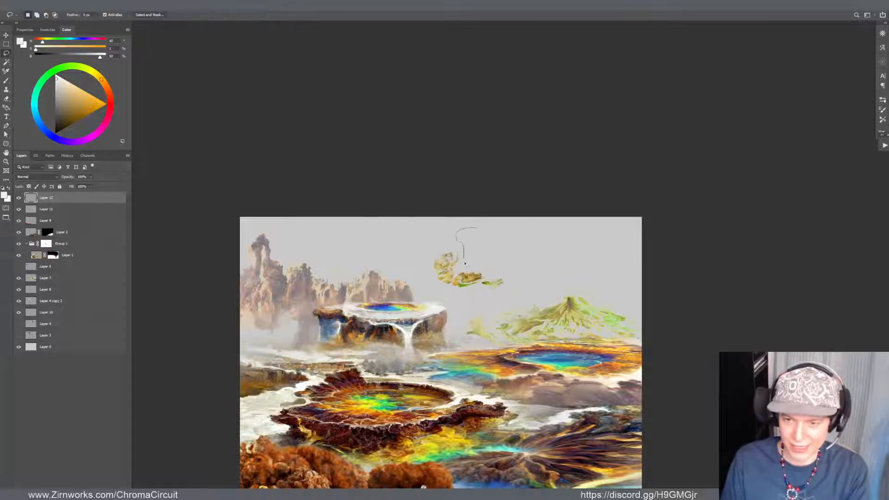
mouse_move(486, 274)
left_mouse_down()
mouse_move(538, 241)
mouse_move(458, 241)
left_mouse_up()
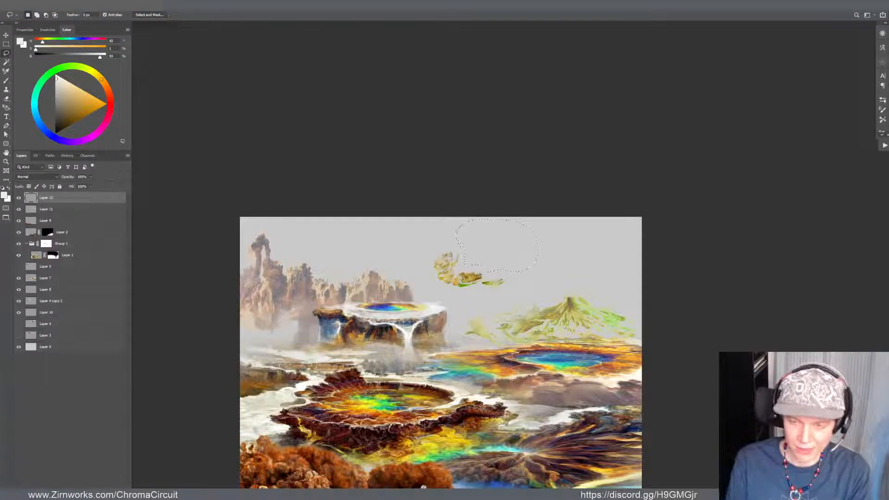
key("v")
mouse_move(464, 279)
left_mouse_down()
mouse_move(491, 269)
mouse_move(489, 276)
mouse_move(590, 270)
left_mouse_up()
key("ctrl+t")
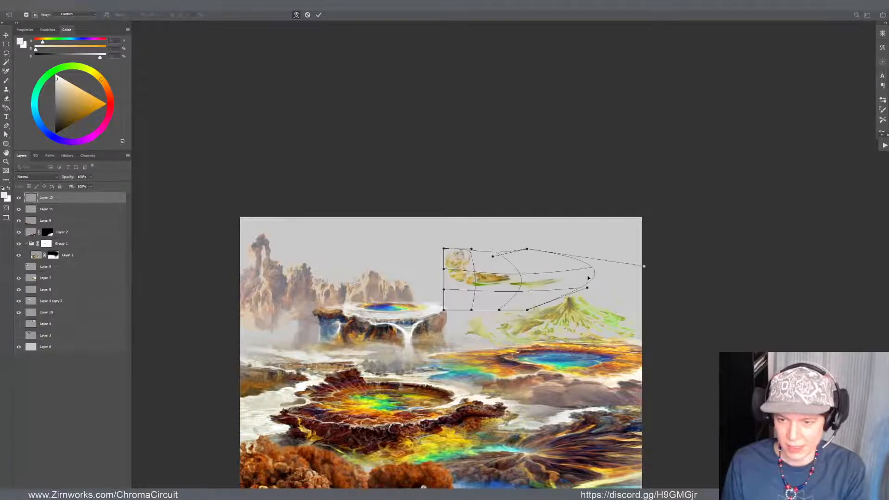
mouse_move(503, 270)
left_mouse_down()
mouse_move(514, 272)
mouse_move(485, 284)
mouse_move(517, 281)
mouse_move(502, 265)
left_mouse_up()
key("Return")
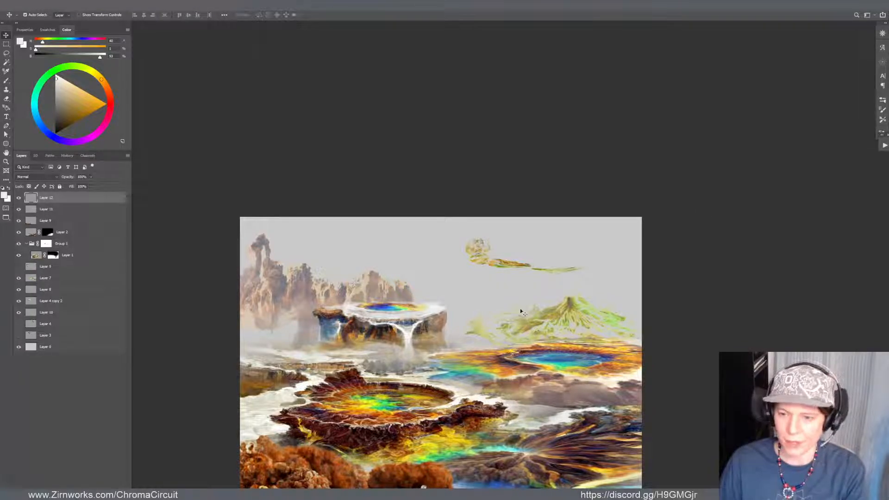
Place the Layer 12 strip beside the green mountain, squash it to about 75% height, and warp it toward the waterfall plateau
left_click_drag(505, 265, 497, 334)
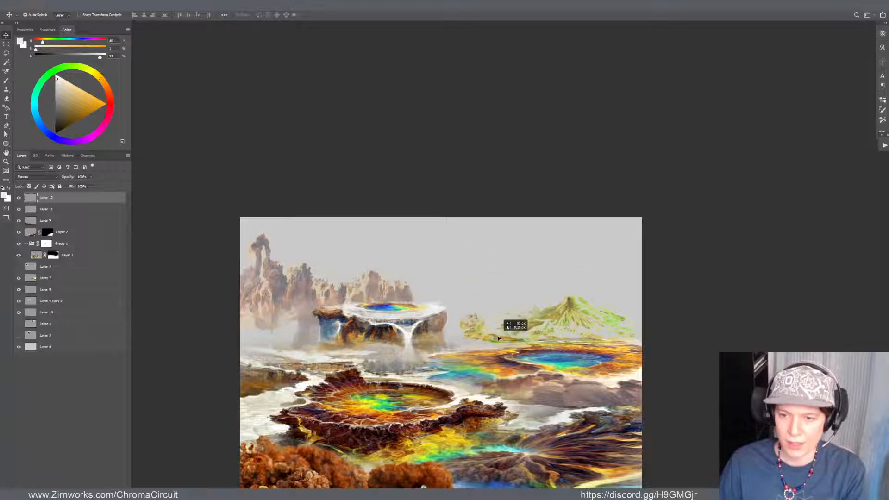
key("ctrl+t")
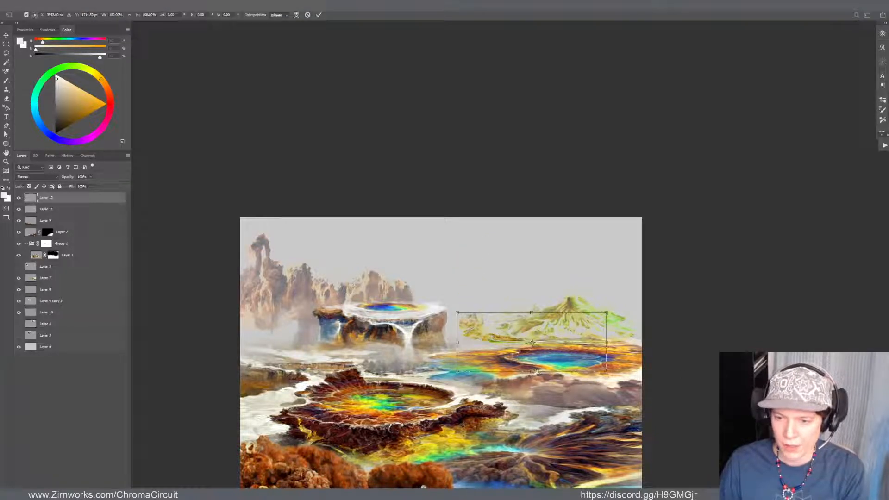
left_click_drag(537, 372, 545, 343)
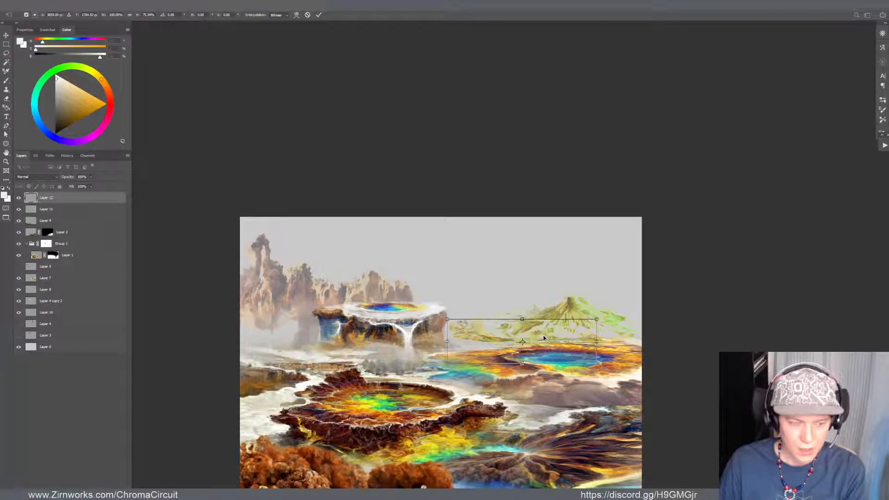
left_click(296, 15)
left_click_drag(483, 326, 460, 320)
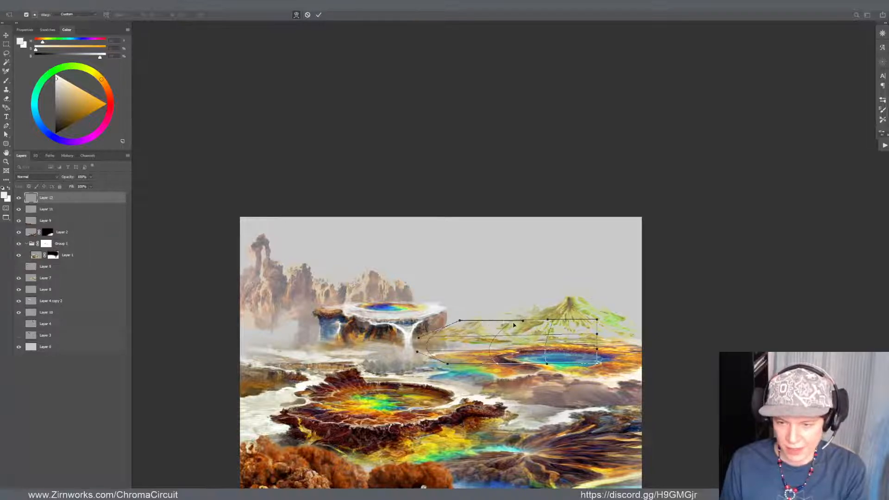
mouse_move(515, 325)
left_mouse_down()
mouse_move(525, 328)
mouse_move(522, 337)
left_mouse_up()
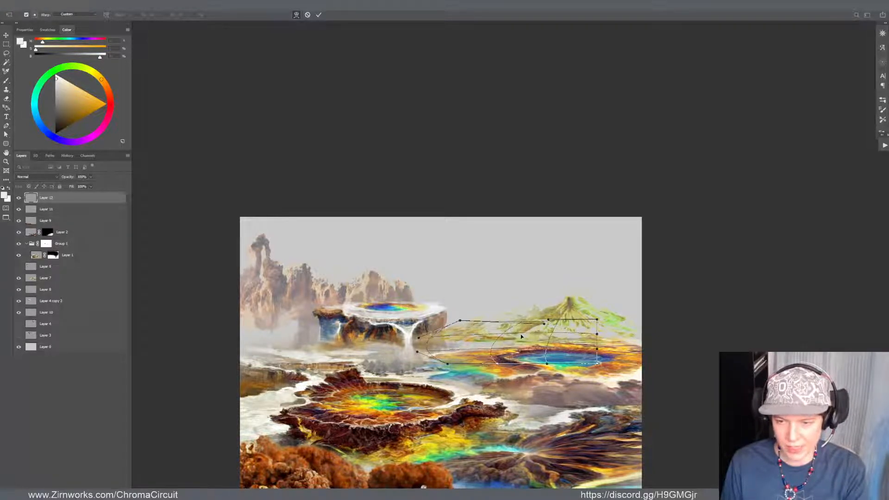
key("Return")
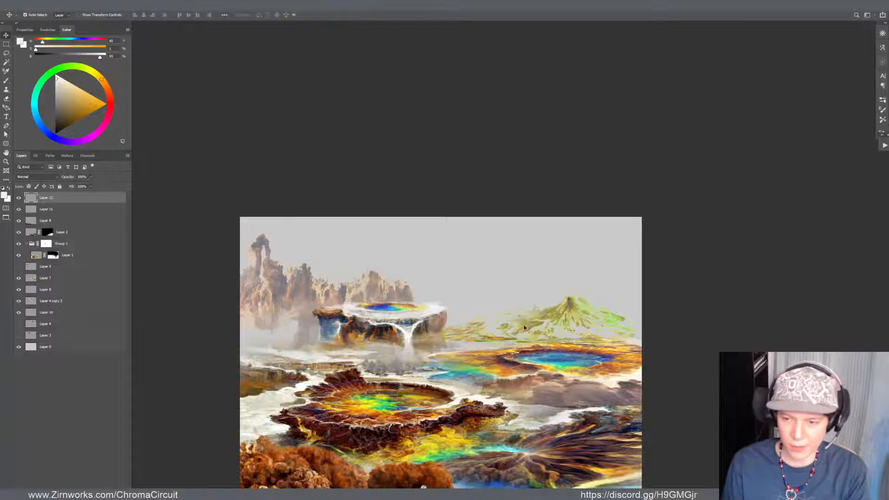
Move the green mountain on Layer 11 right and down behind the distant pool, and touch it up with the Eraser
left_click_drag(576, 309, 588, 322)
key("e")
key("v")
key("e")
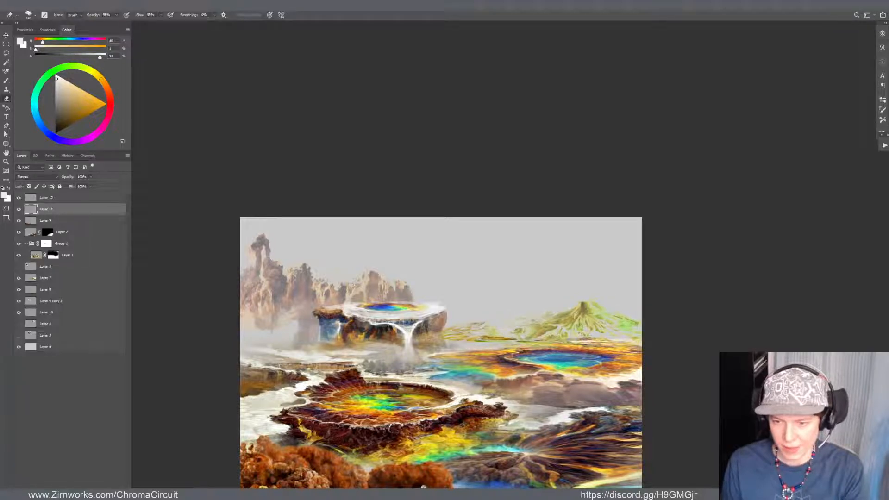
key("v")
Warp the green mountain, extending its left foothills outward and down and pulling its right slope past the canvas edge
left_click_drag(505, 340, 474, 349)
key("ctrl+t")
left_click_drag(532, 292, 550, 298)
left_click_drag(637, 346, 648, 347)
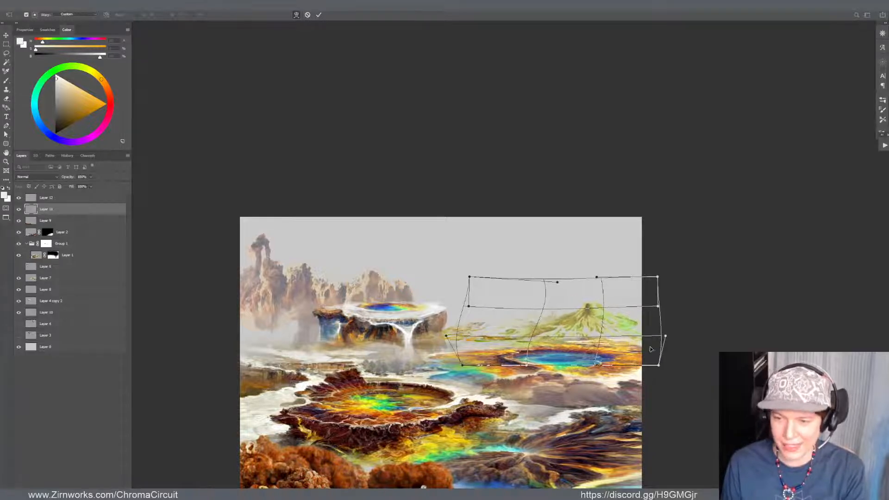
key("Return")
Fade the distant rock spires on Layer 10 with Curves, raising the black point output to 15
left_click(579, 230)
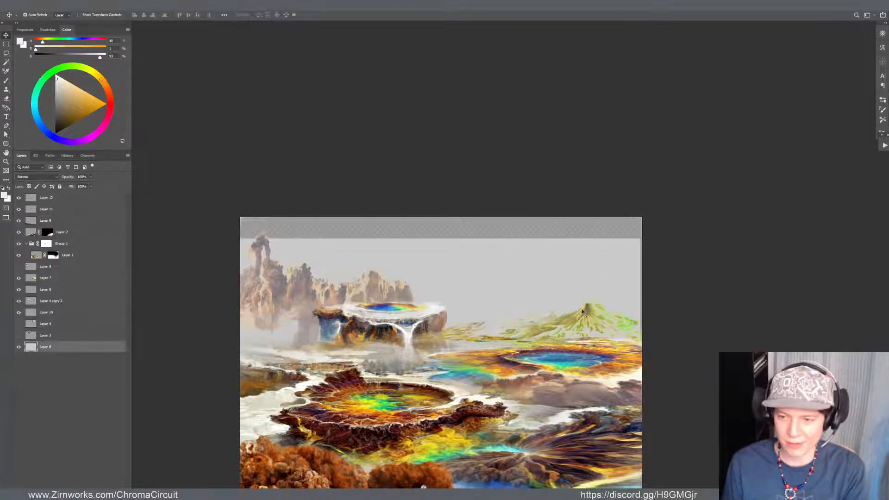
scroll(305, 129, "down", 3)
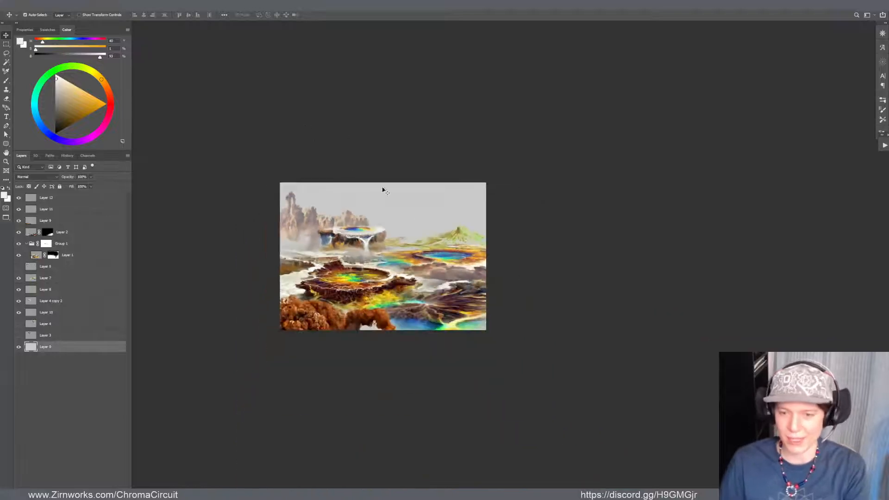
scroll(402, 211, "up", 2)
left_click(279, 217)
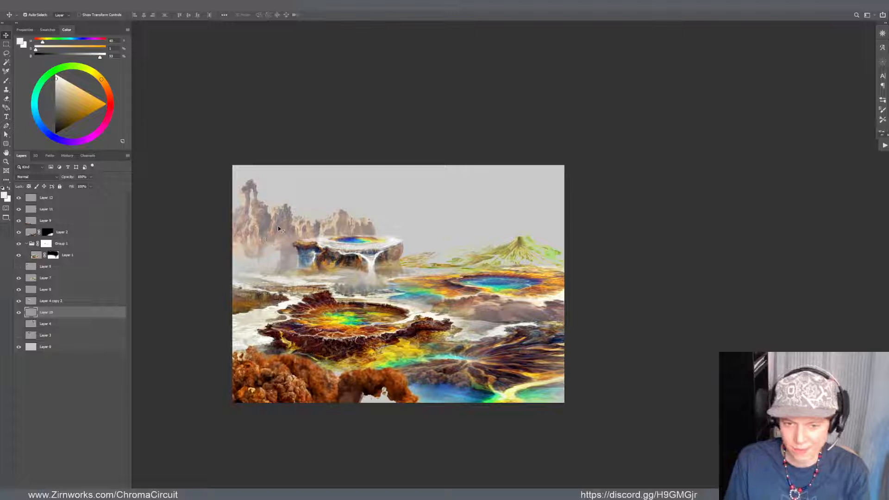
key("ctrl+m")
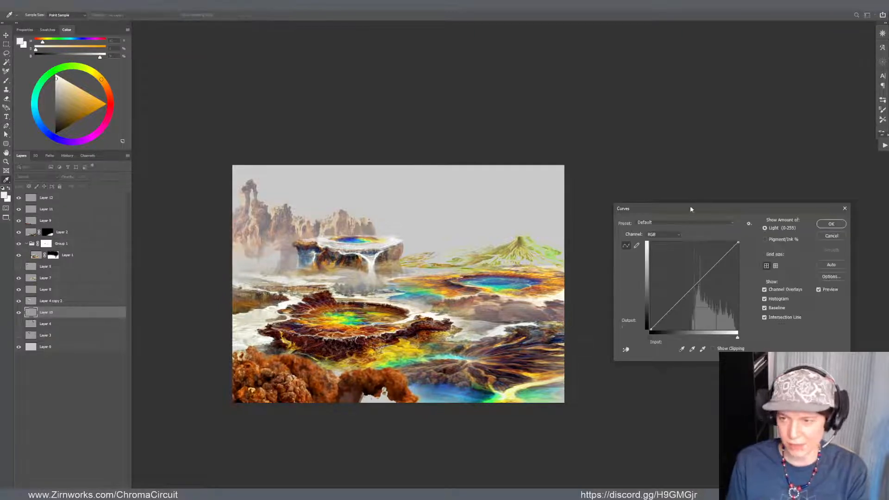
left_click_drag(690, 210, 577, 211)
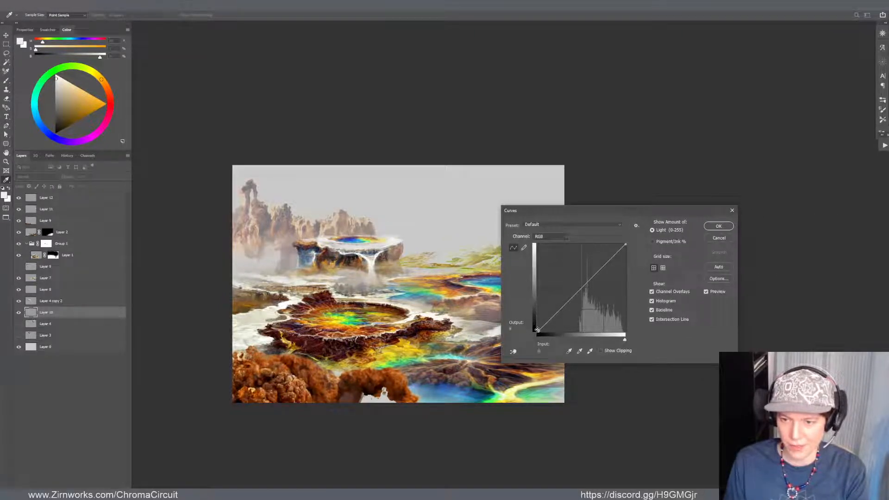
left_click_drag(538, 330, 535, 325)
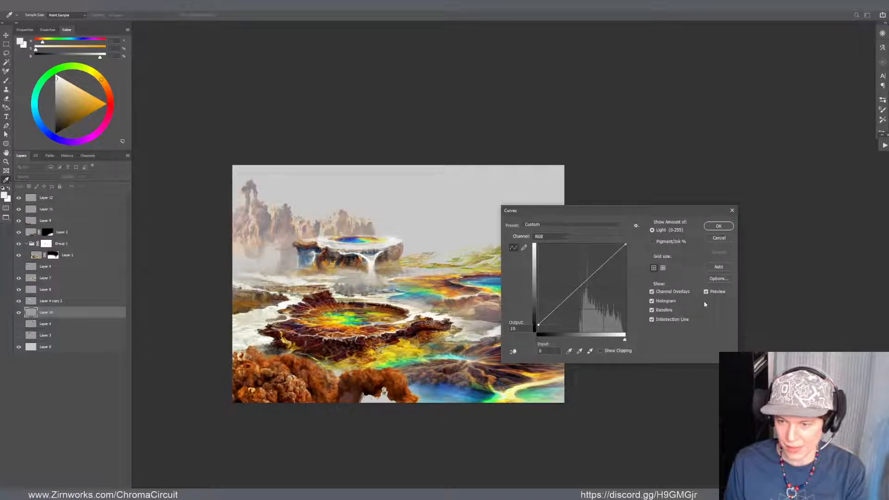
left_click(706, 292)
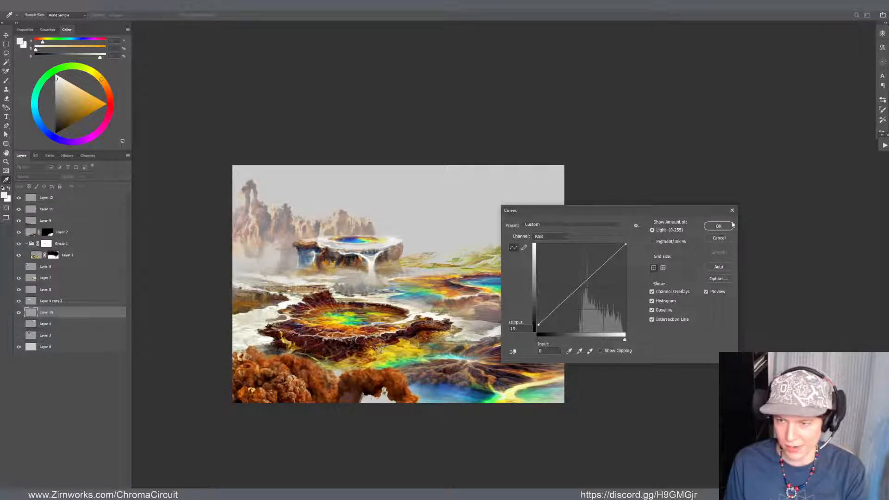
left_click(731, 225)
Reposition the colourful central crater on Layer 1, shifting it slightly left within the landscape
left_click(261, 315)
left_click_drag(300, 307, 313, 309)
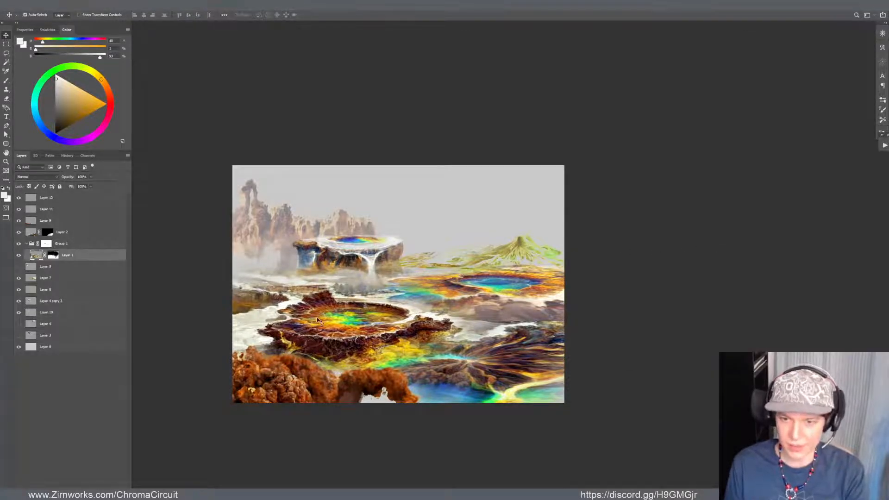
scroll(332, 312, "up", 3)
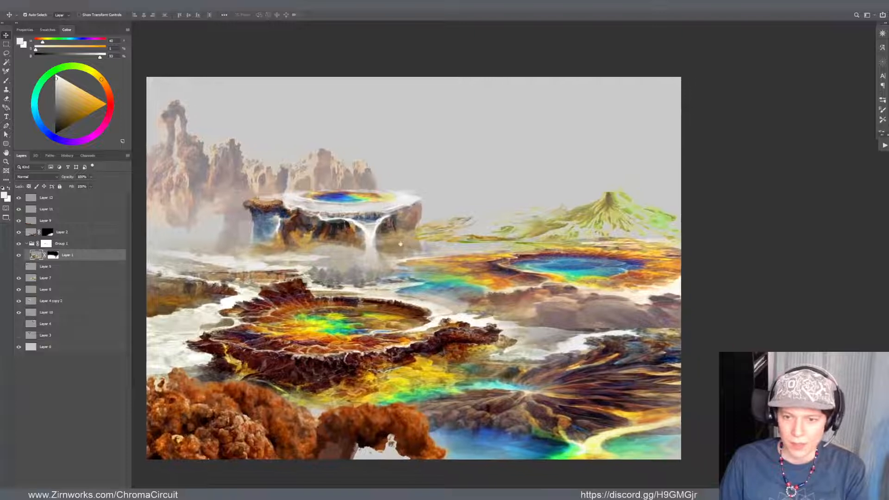
left_click(369, 248)
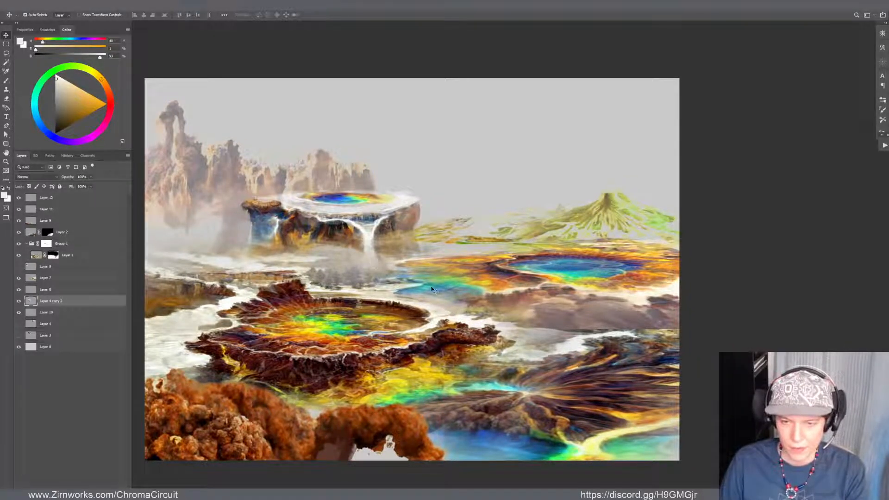
left_click(318, 282)
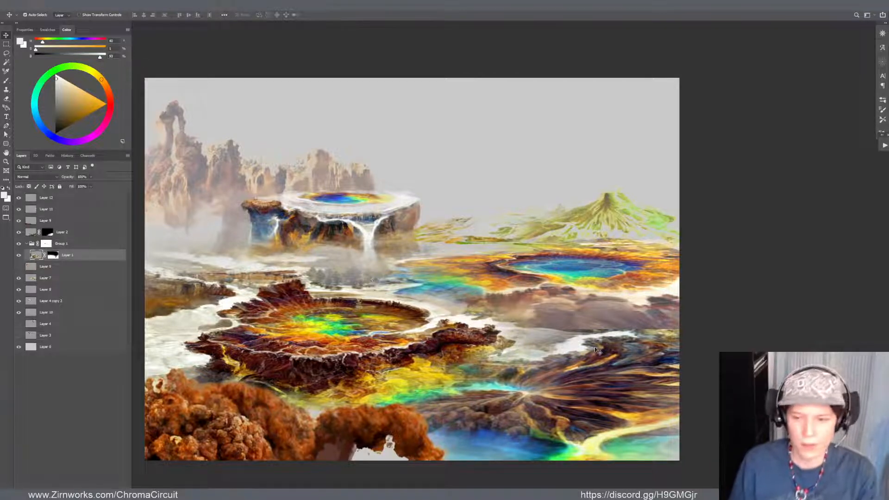
left_click(557, 379)
scroll(556, 379, "down", 3)
scroll(470, 366, "up", 2)
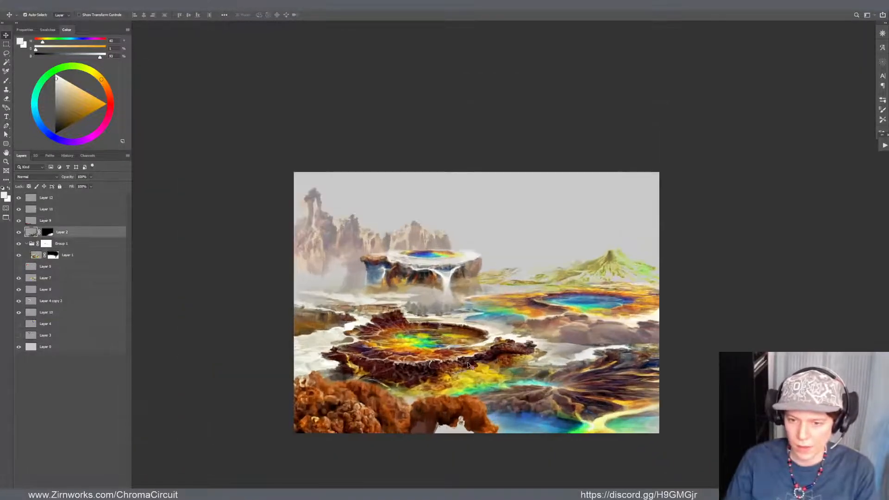
left_click_drag(455, 351, 452, 352)
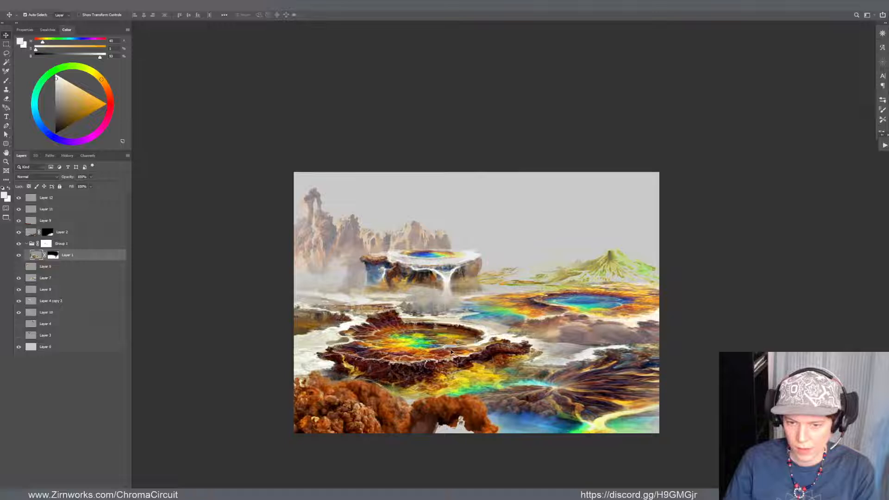
left_click(632, 307)
key("ctrl+t")
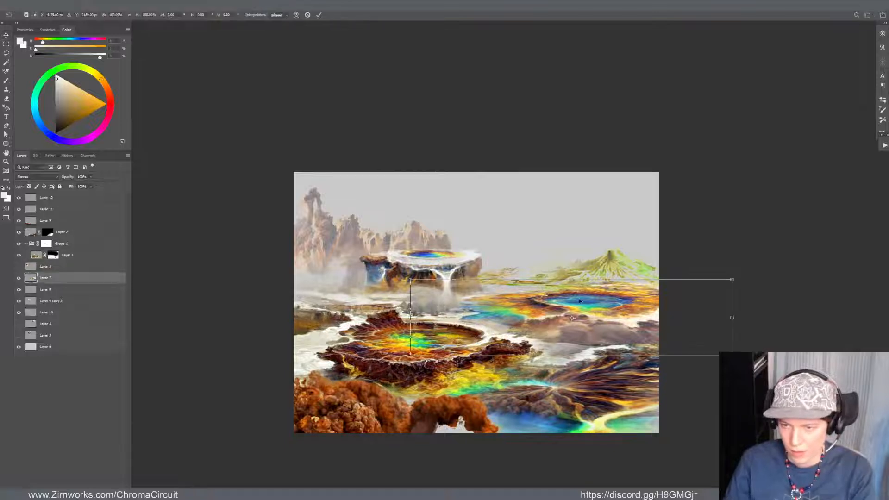
key("Escape")
Group Layer 8 with Layer 4 copy 2, narrow the waterfall plateau to about 92% width and stretch it slightly taller
left_click(425, 267)
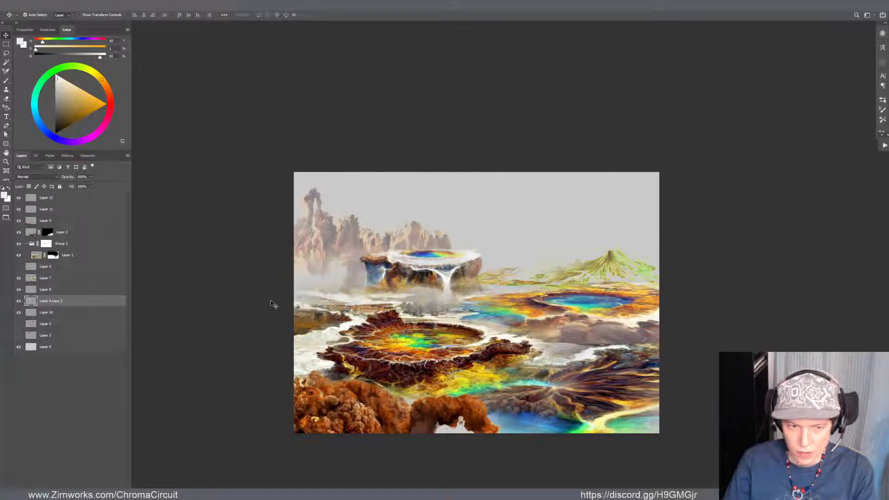
left_click(19, 302)
left_click(20, 302)
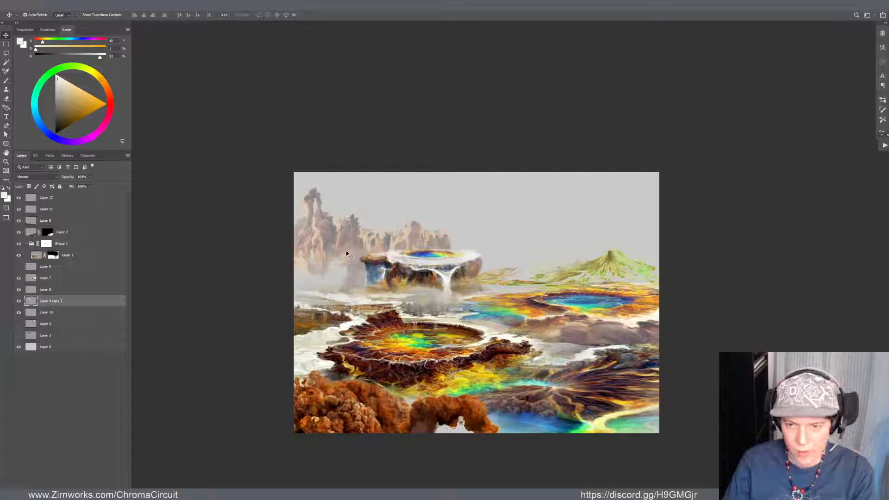
key("ctrl+g")
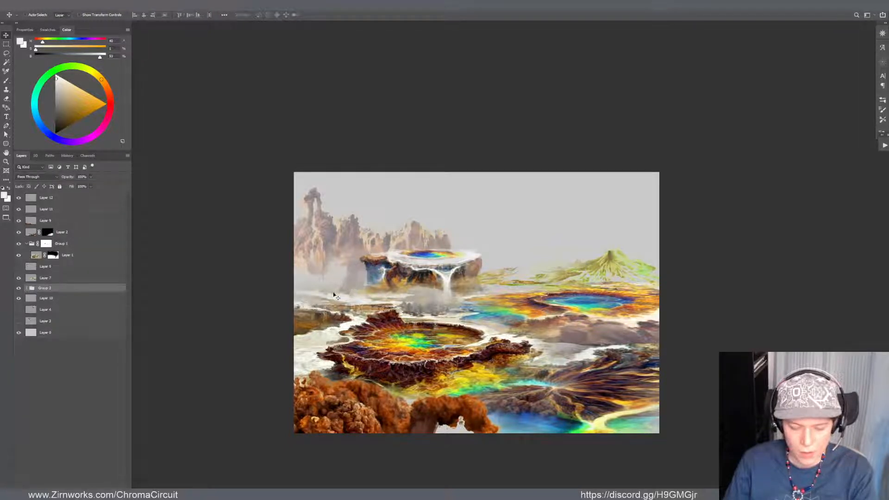
key("ctrl+t")
left_click_drag(483, 272, 473, 272)
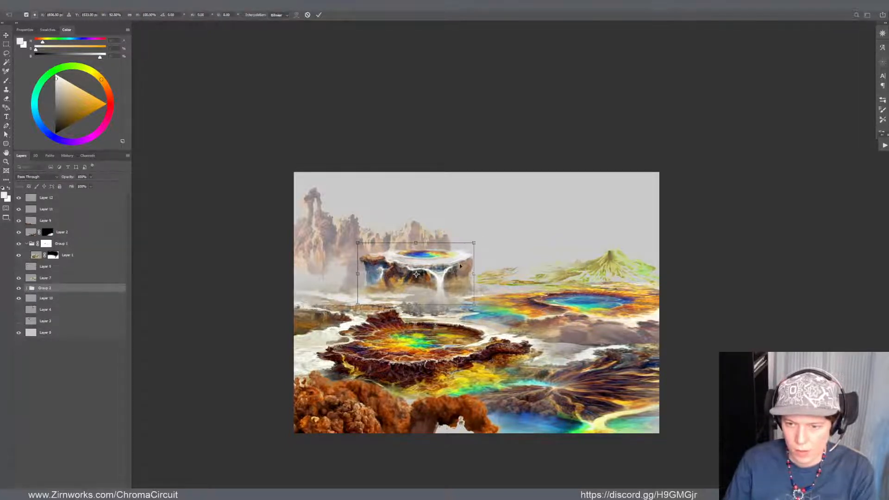
left_click_drag(419, 243, 419, 241)
key("Return")
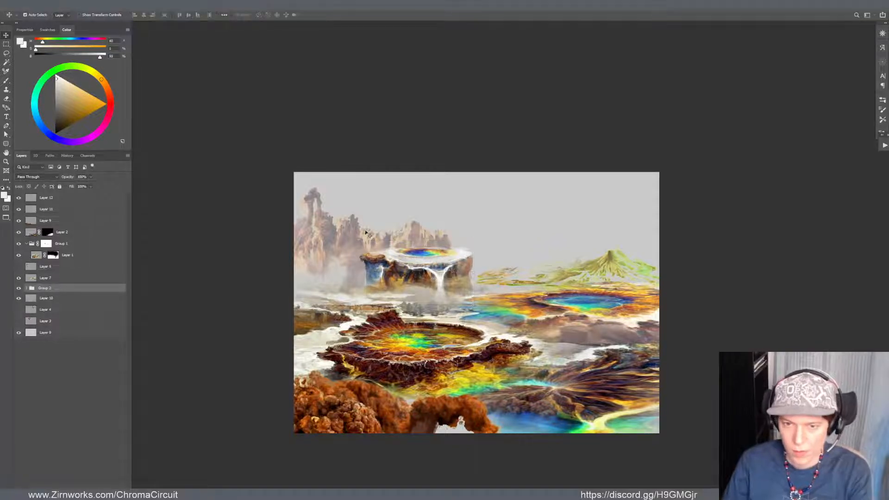
Move the distant rock spires on Layer 10 slightly left and down, and apply a Curves adjustment to them
left_click_drag(361, 235, 324, 245)
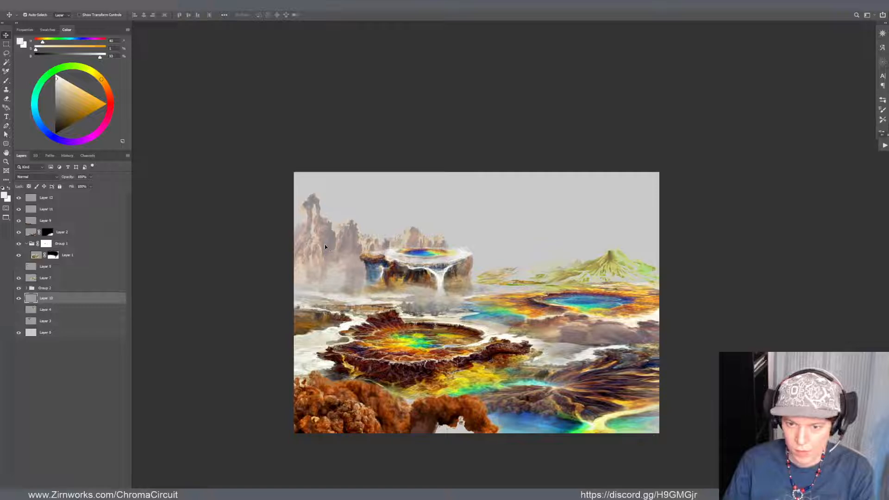
key("ctrl+m")
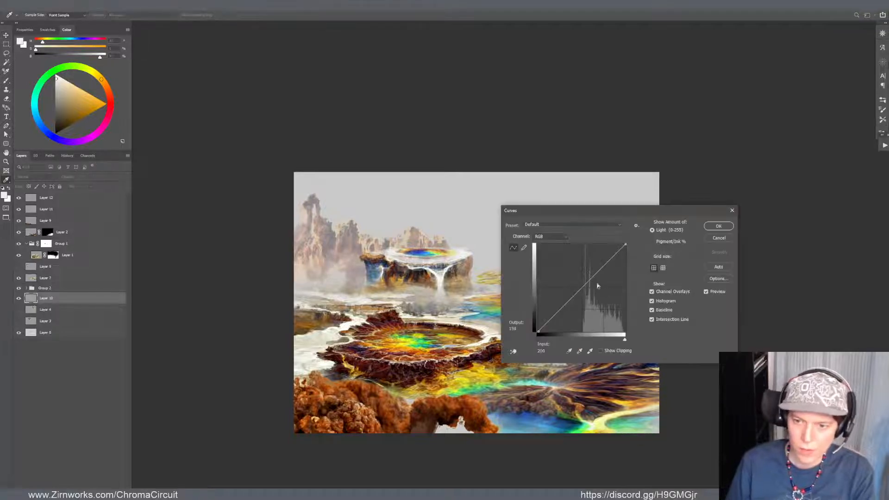
left_click(719, 226)
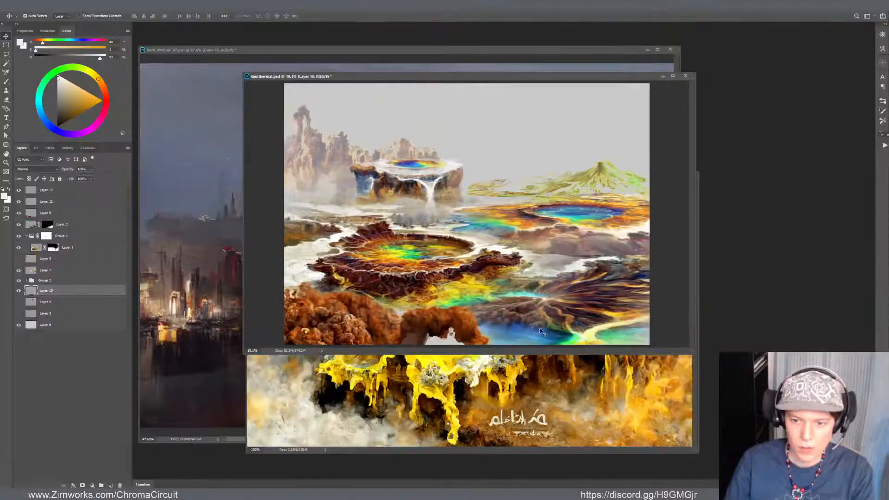
Close the yellow mineral rock image document lying behind Geothermal.psd
left_click(536, 410)
scroll(555, 357, "down", 5)
key("ctrl+w")
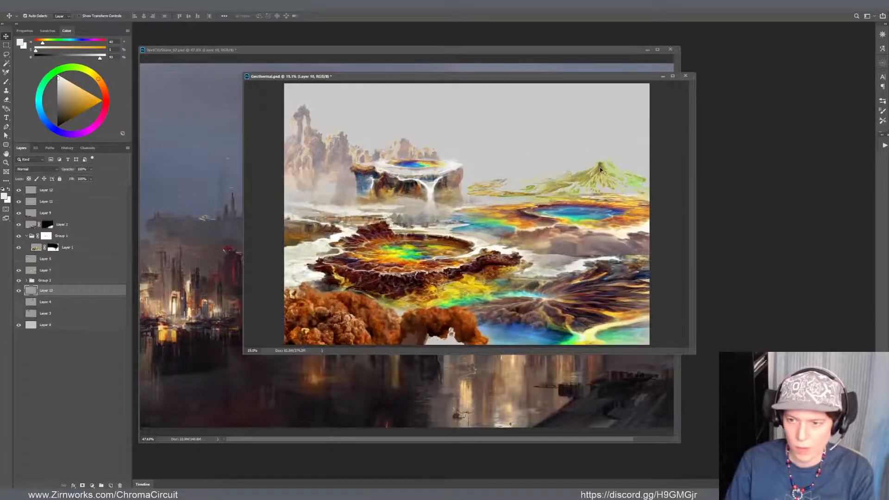
Move the green mountain on Layer 11 into the lower-left foreground, and warp the orange rocks on Layer 9 right and down
left_click_drag(600, 170, 302, 301)
left_click(463, 321)
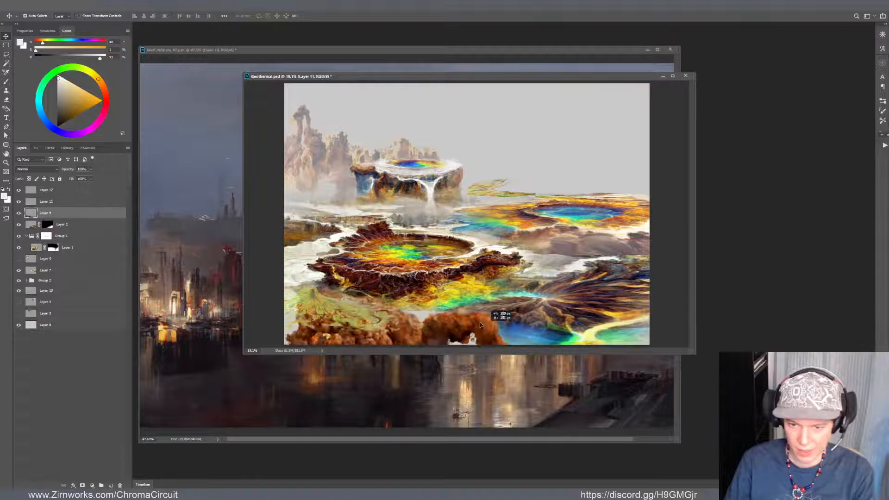
key("ctrl+t")
left_click(473, 291)
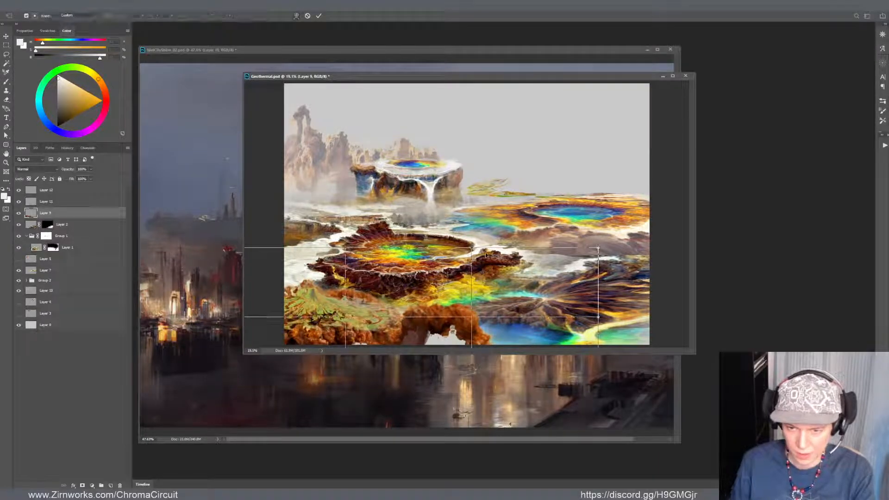
left_click_drag(470, 318, 484, 333)
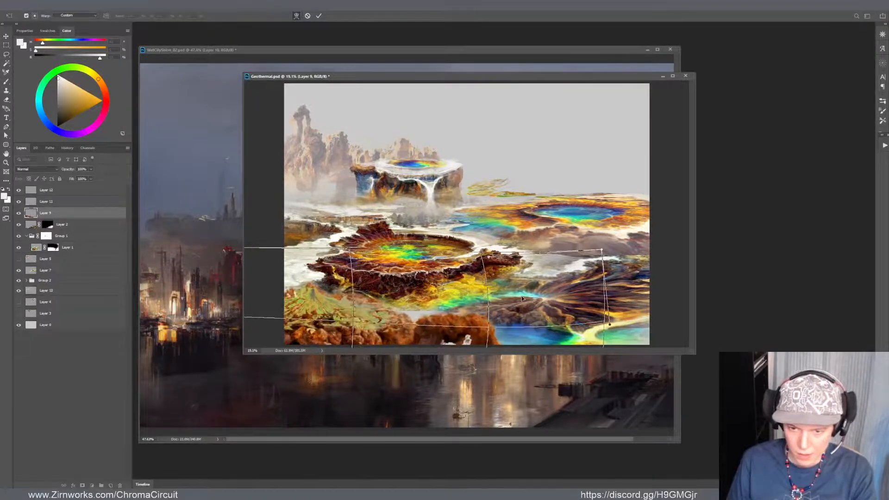
key("Return")
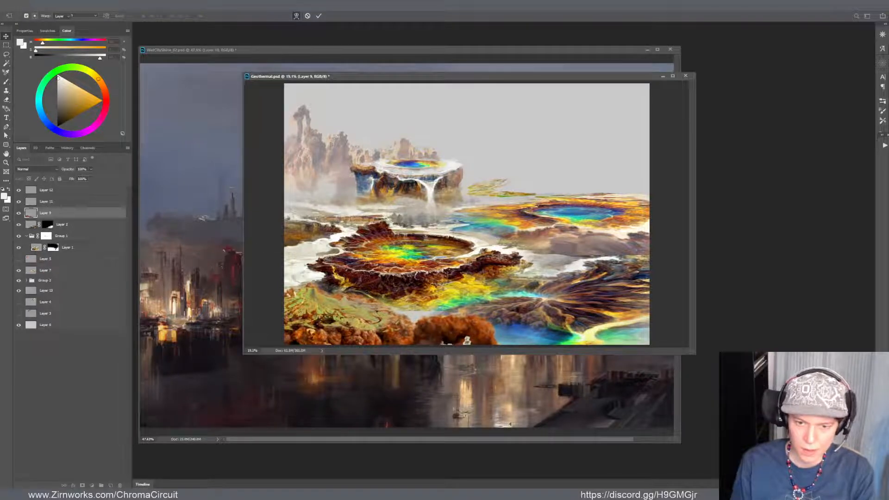
Darken the green mountain on Layer 11 with Curves, mapping input 102 to output 59
left_click(312, 306)
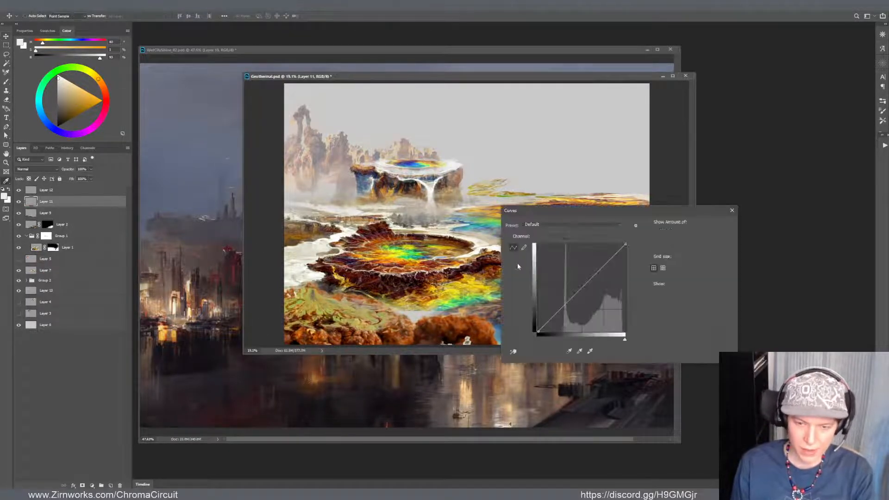
key("ctrl+m")
left_click_drag(570, 299, 570, 310)
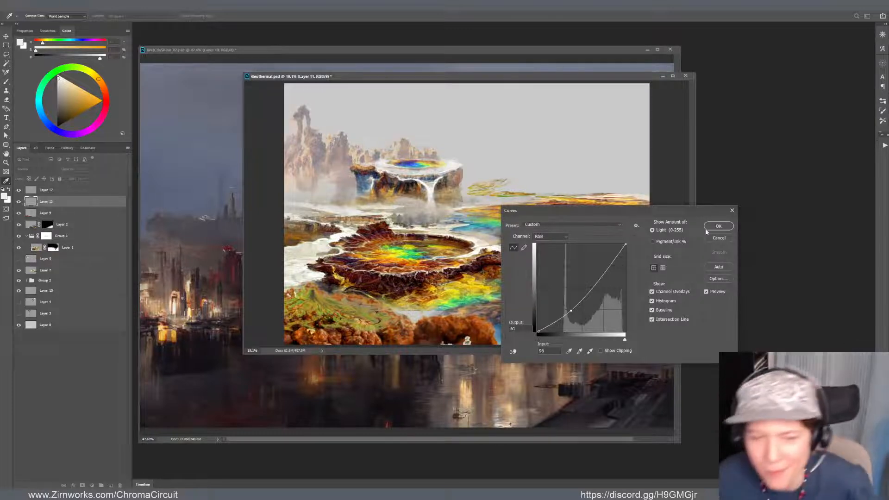
left_click_drag(573, 307, 575, 311)
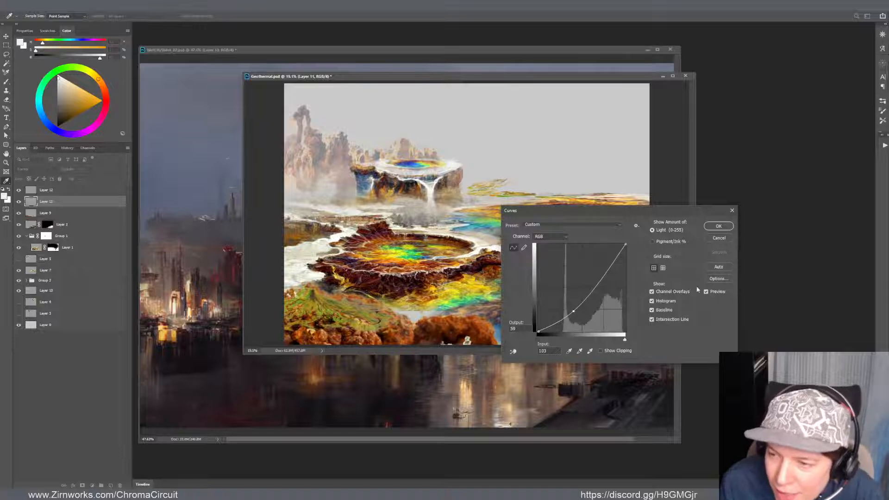
left_click(719, 226)
Nudge the green mountain into place behind the foreground rocks and blend its edges with the Eraser
left_click_drag(315, 305, 304, 304)
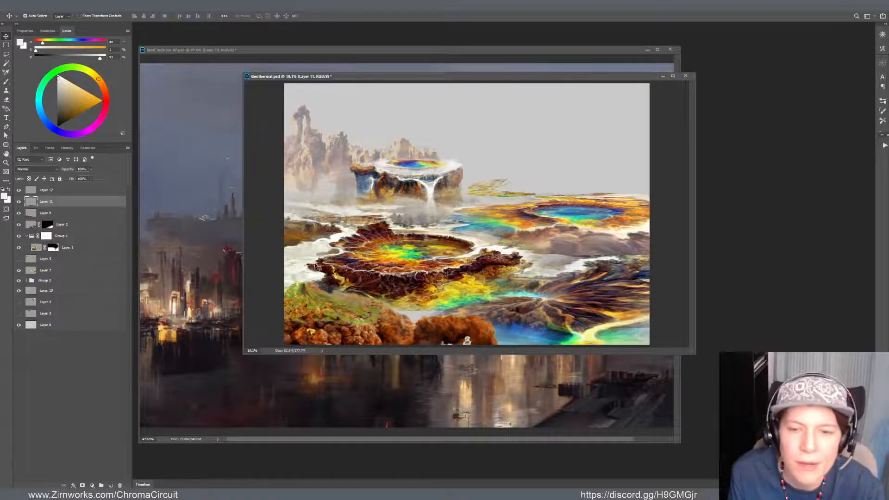
key("e")
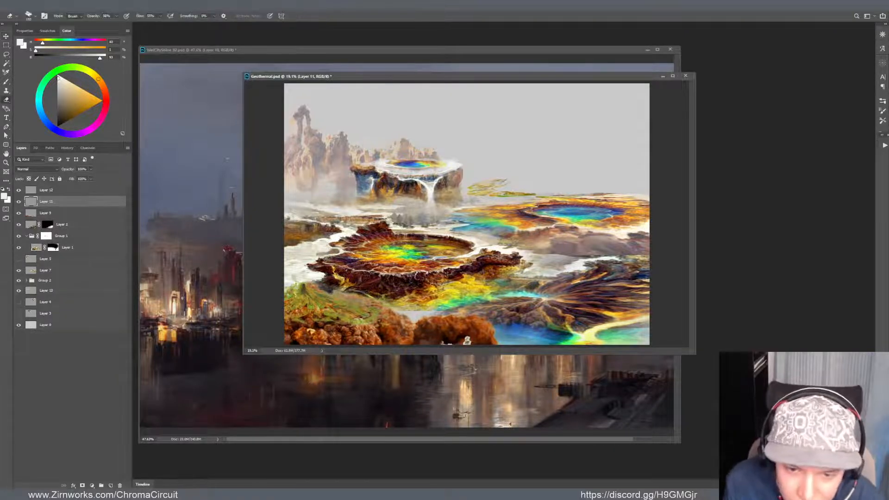
key("v")
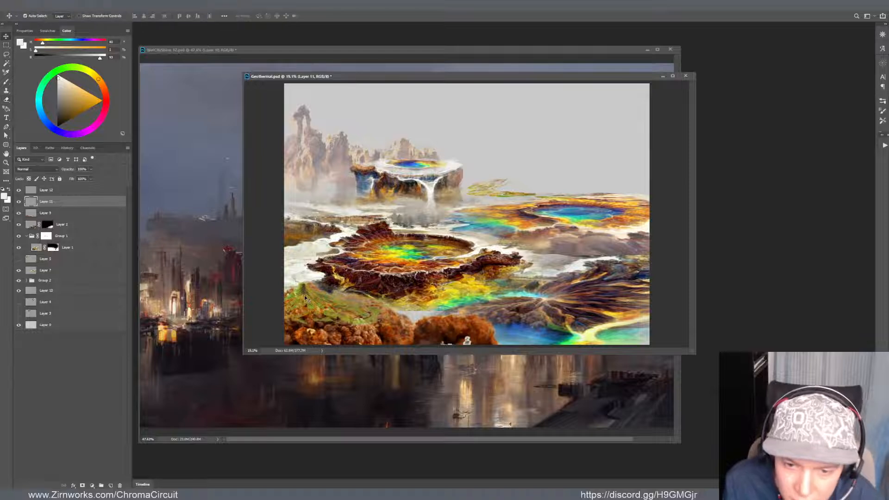
left_click_drag(304, 296, 307, 293)
key("e")
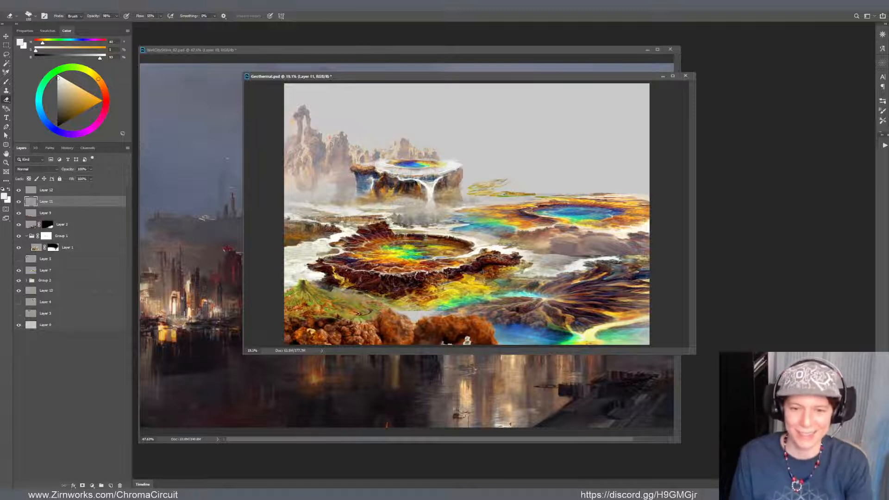
key("v")
key("e")
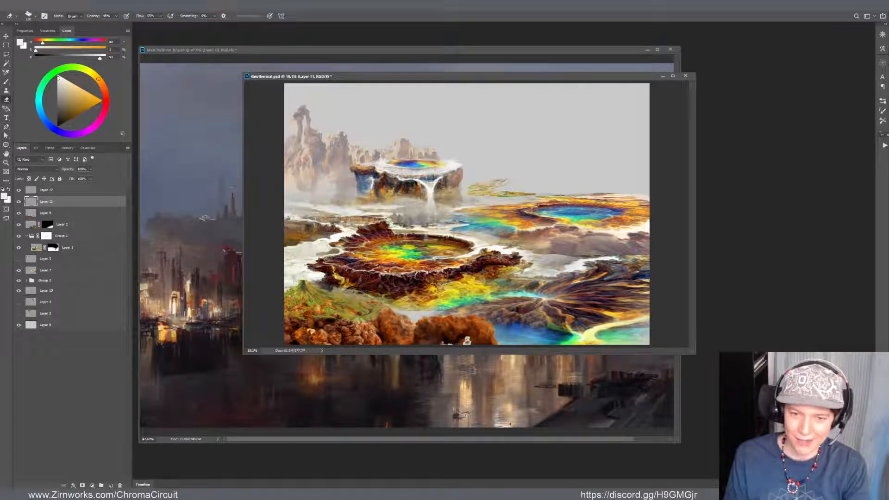
Pick a dark olive brush colour and touch up the green mountain on Layer 11 with the Brush and Eraser
key("b")
left_click(302, 283, "alt")
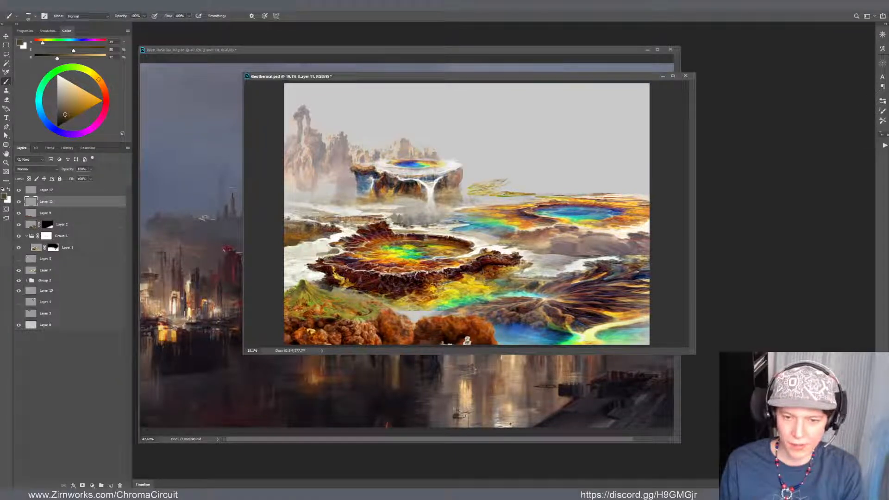
key("ctrl+t")
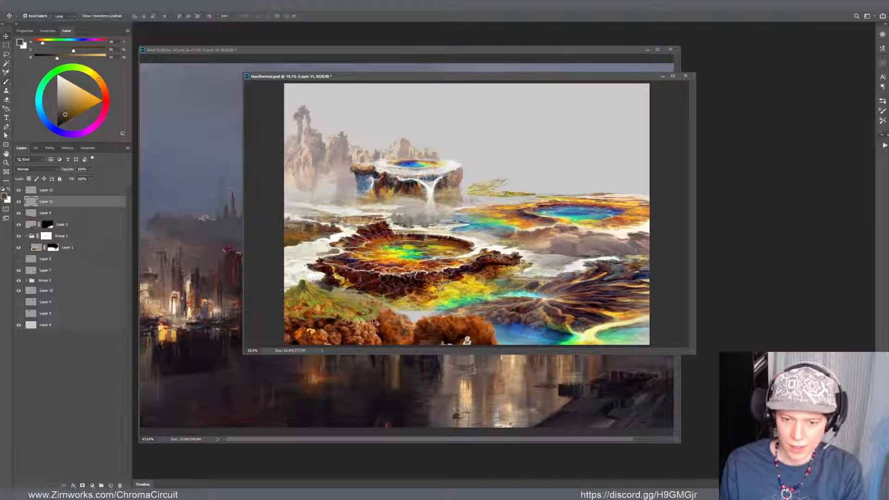
key("Return")
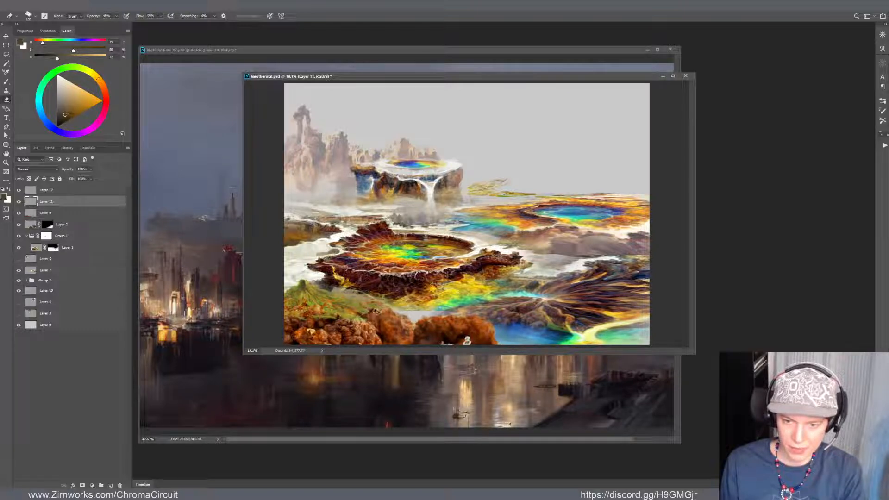
key("v")
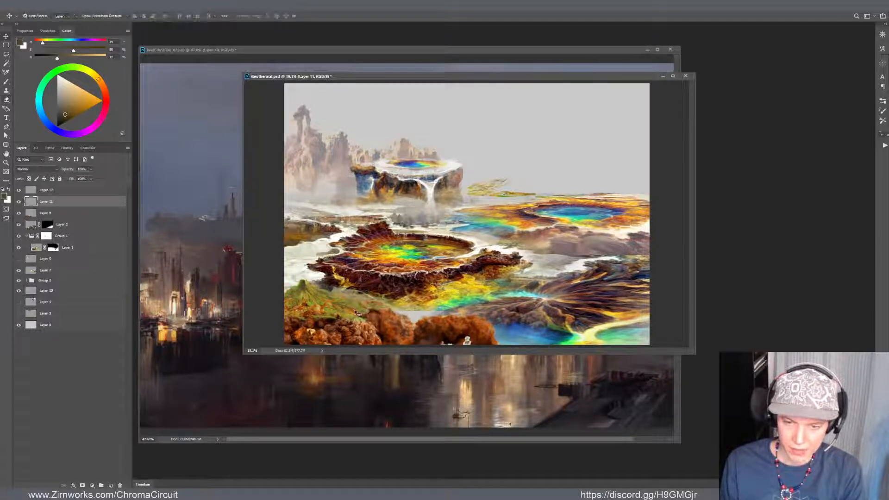
key("e")
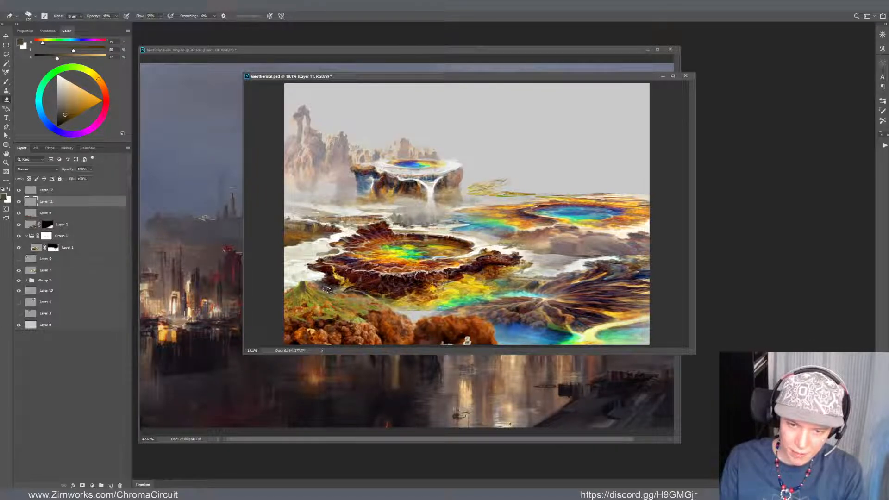
Warp the green mountain on Layer 11, reshaping it slightly toward the lower-left edge behind the orange rocks
key("v")
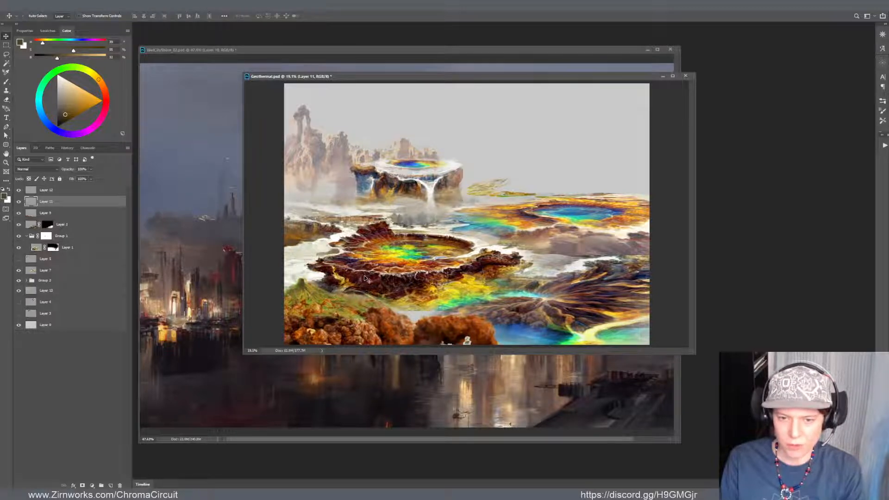
key("ctrl+t")
left_click_drag(388, 291, 387, 299)
left_click_drag(332, 305, 306, 273)
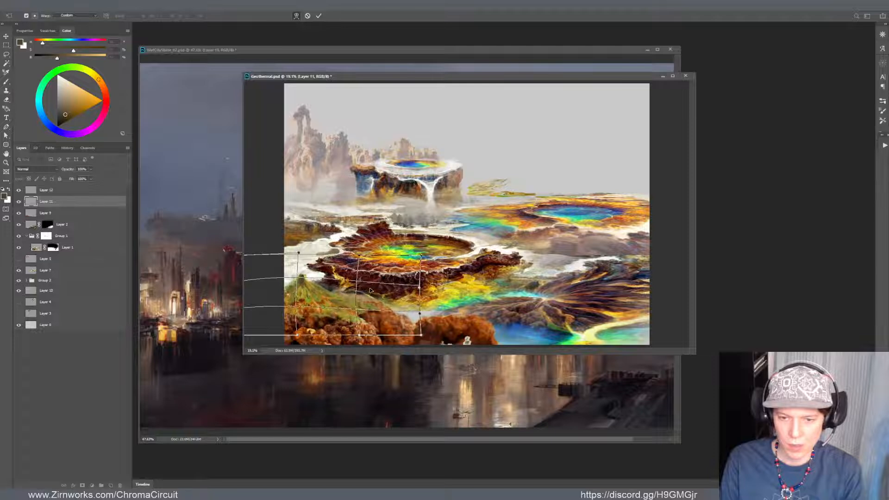
key("Return")
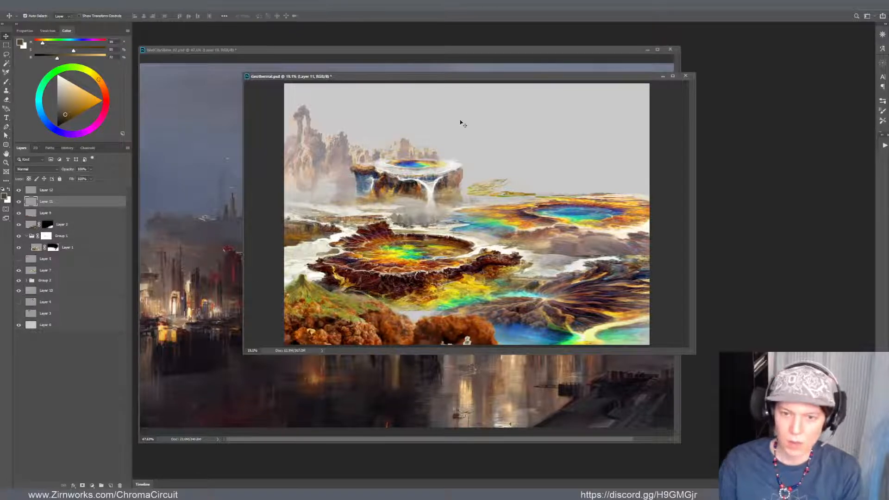
Darken the green mountain on Layer 11 slightly by lowering its midtones with Curves
scroll(424, 208, "down", 6)
scroll(412, 248, "up", 4)
scroll(412, 249, "up", 2)
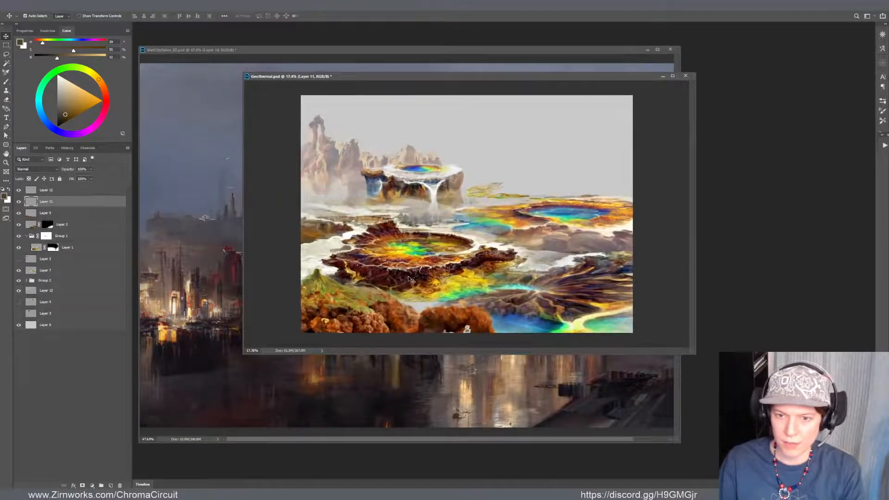
scroll(408, 277, "down", 4)
scroll(408, 279, "up", 3)
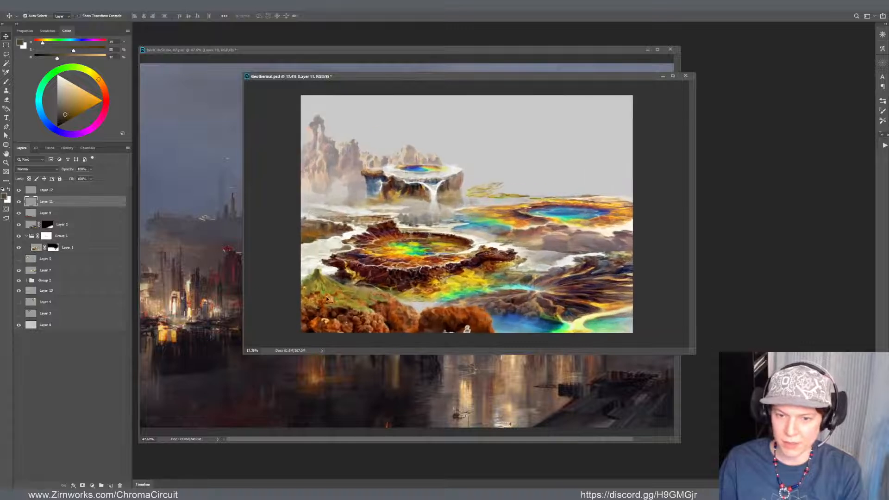
key("ctrl+m")
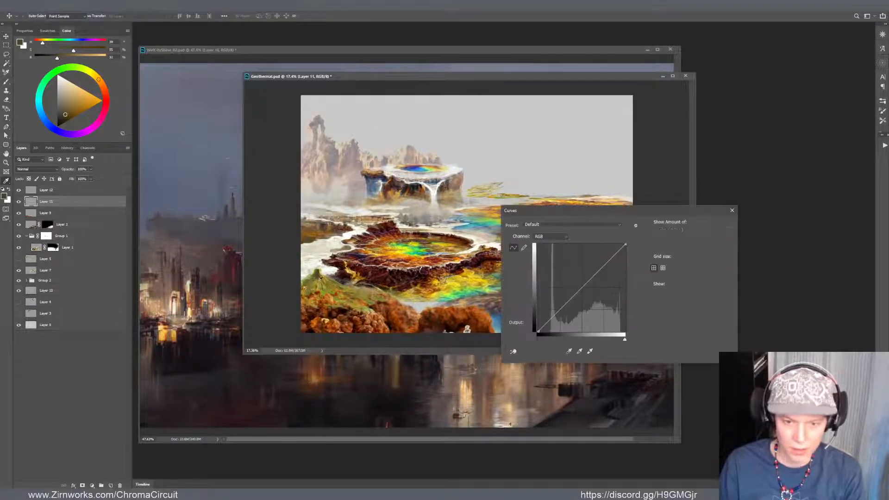
left_click_drag(567, 302, 567, 305)
left_click(720, 226)
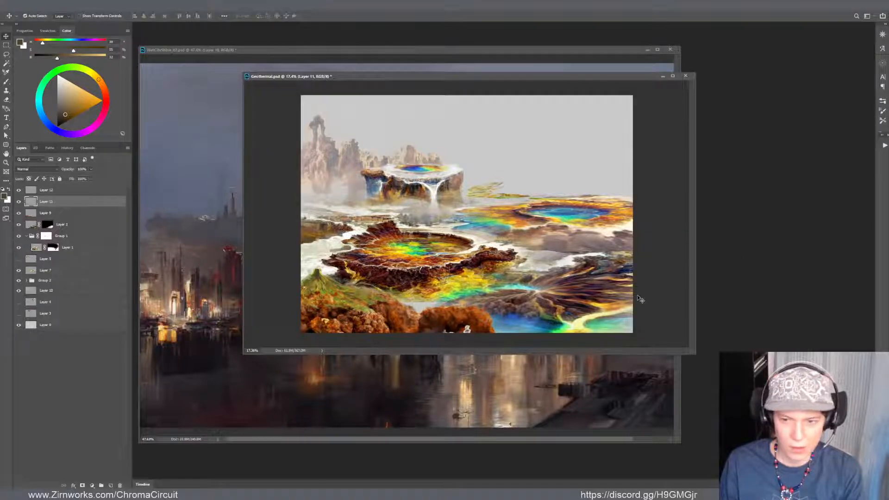
Paint over the white specks along the lower edge of the orange rocks on Layer 9 with sampled dark reddish browns
key("f")
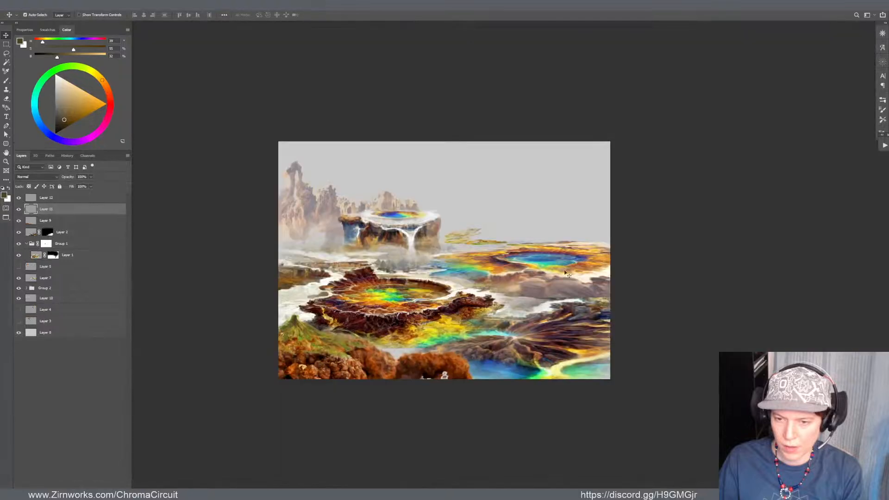
scroll(424, 398, "up", 3)
left_click(427, 368)
key("b")
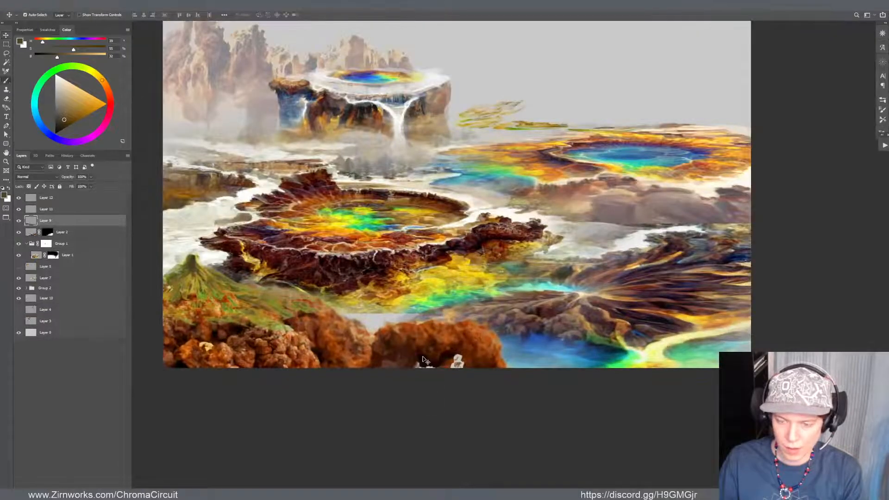
left_click(415, 358, "alt")
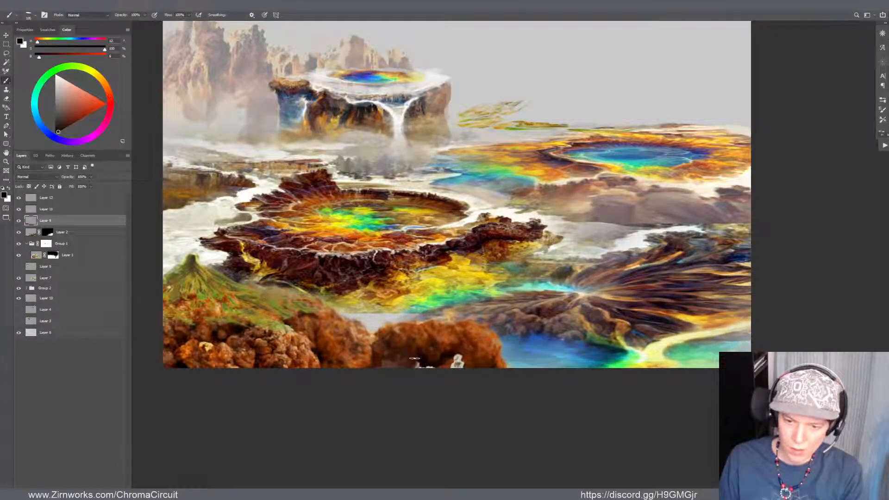
left_click(458, 360, "alt")
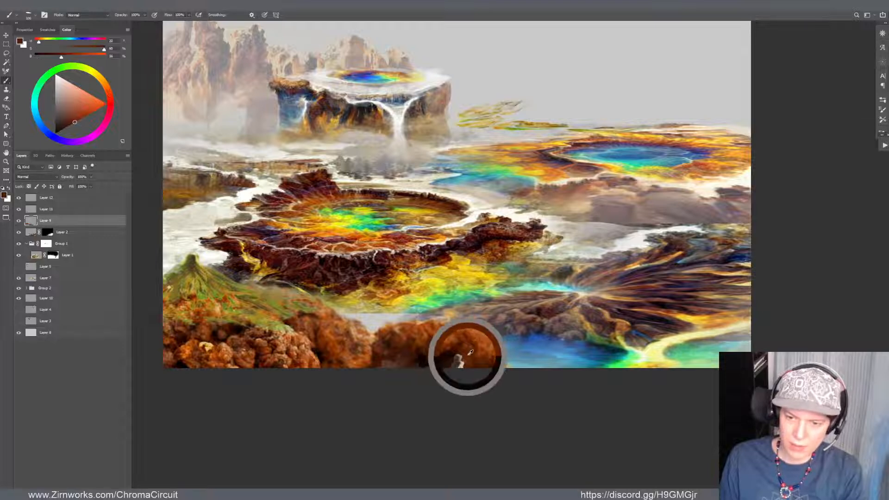
left_click(360, 347, "alt")
left_click(456, 362, "alt")
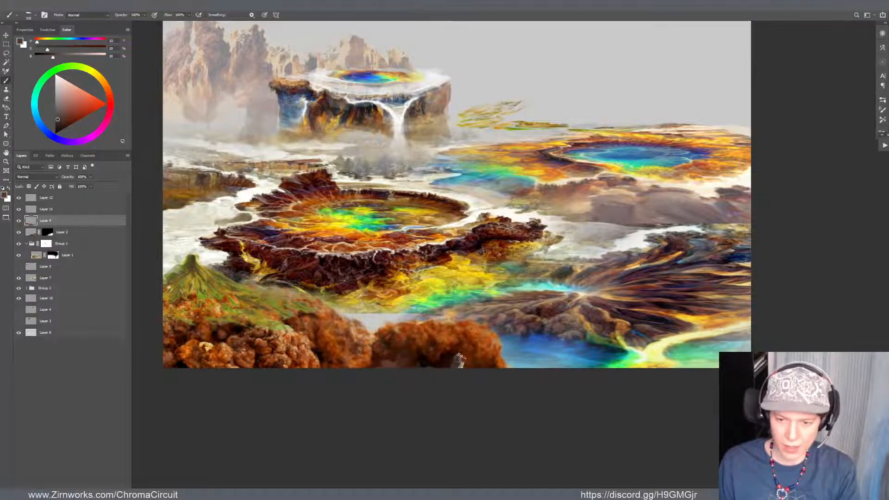
left_click(456, 359, "alt")
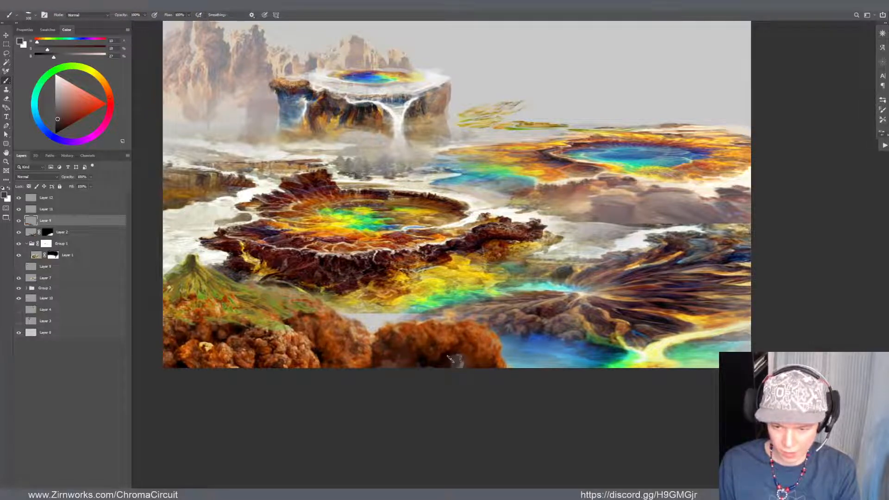
left_click(444, 359, "alt")
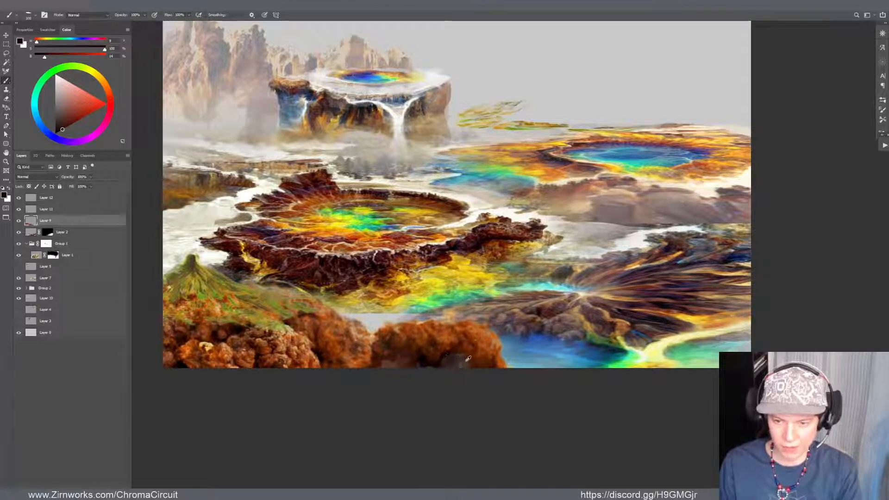
left_click(466, 357, "alt")
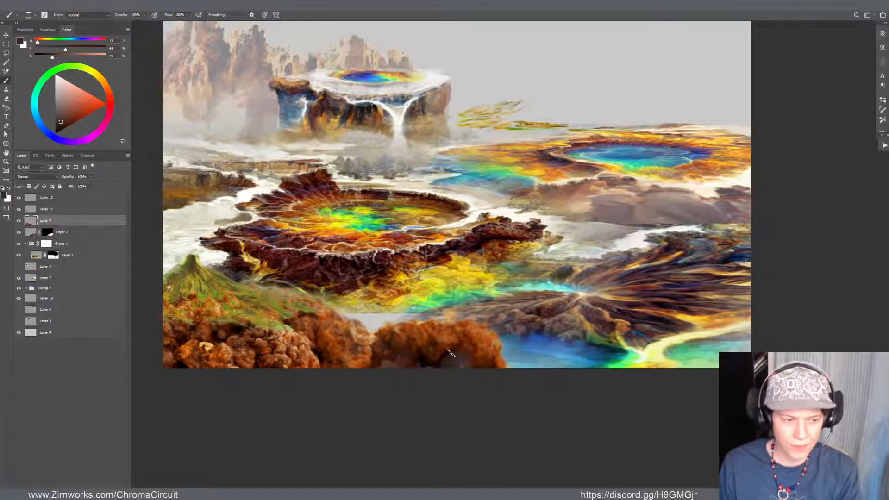
Fill the pale gap above the orange foreground rocks on Layer 1 with sampled yellow-green and teal brush colours
left_click_drag(448, 304, 465, 316)
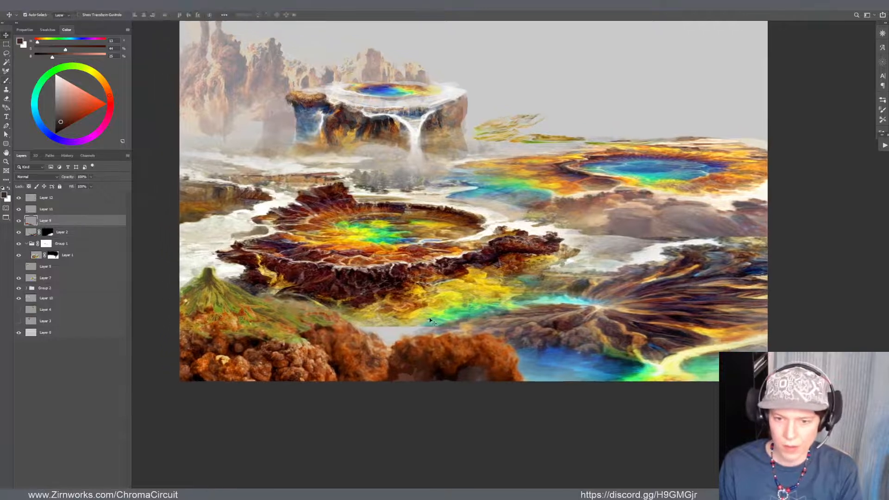
left_click(432, 318, "ctrl")
left_click(419, 319, "alt")
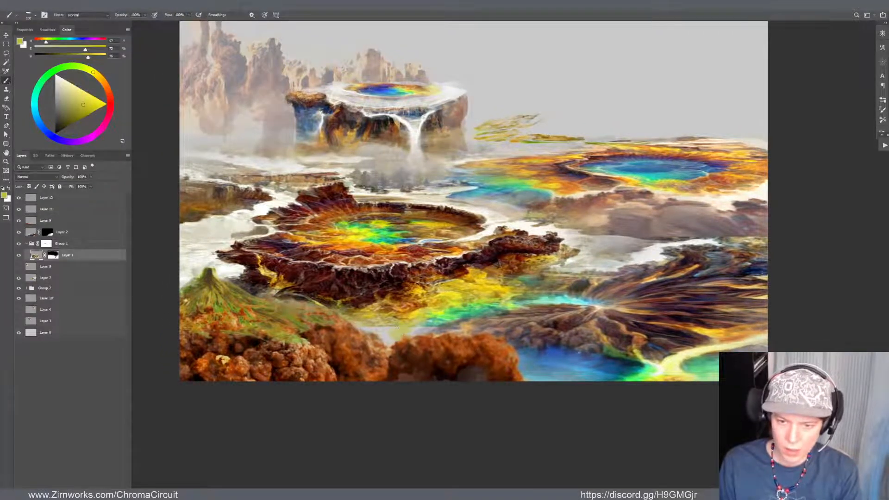
left_click(413, 319, "alt")
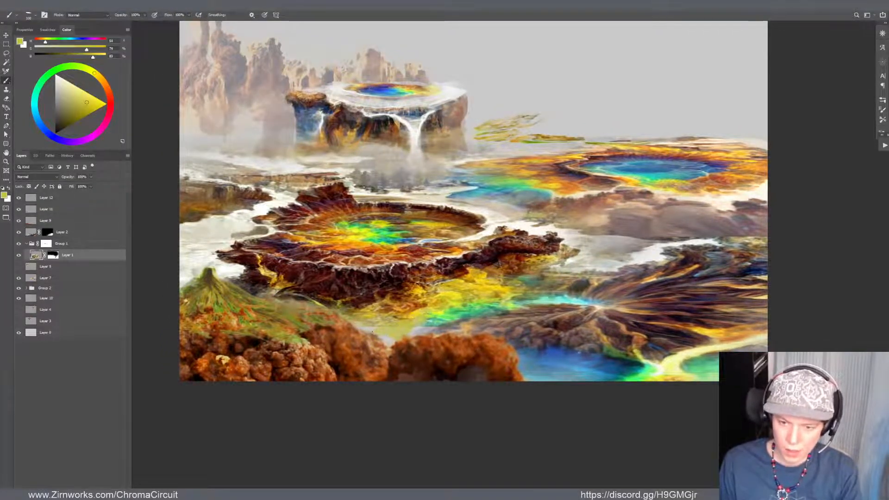
left_click(434, 318, "alt")
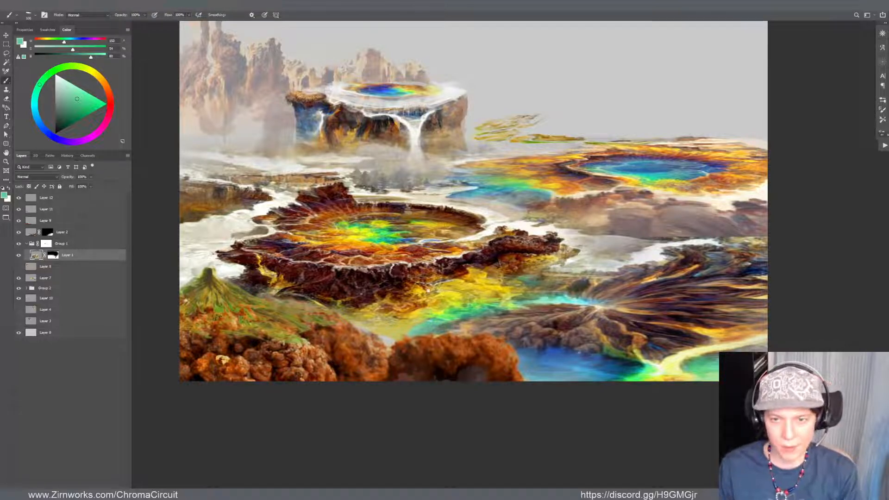
Sample a dark blue from the waterfall mesa's cliff and make Layer 4 copy 2 in Group 2 the active layer
scroll(445, 375, "up", 5)
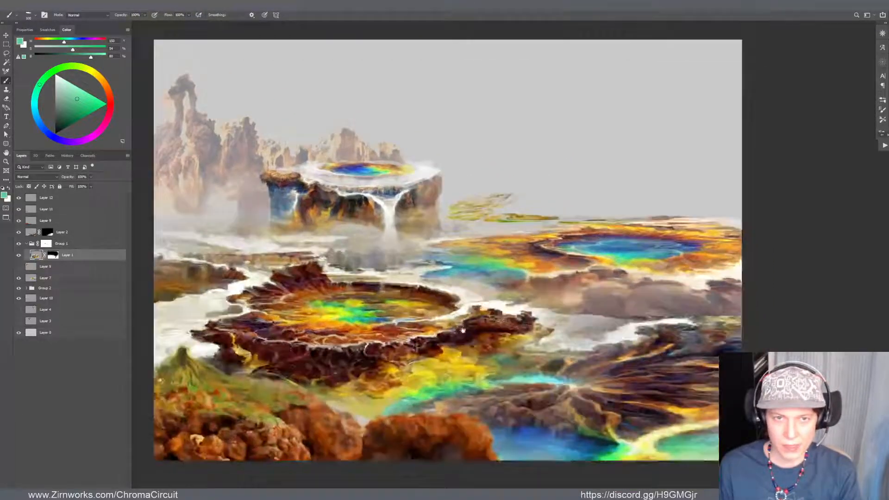
left_click_drag(463, 330, 459, 329)
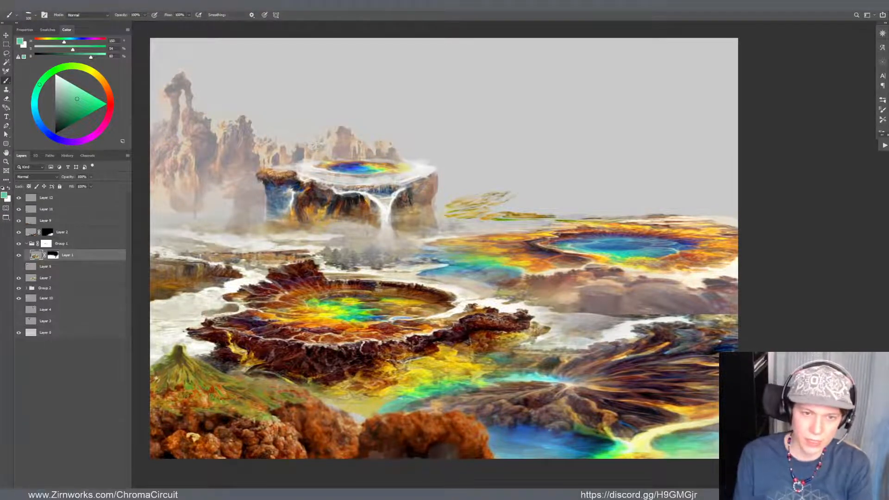
left_click_drag(209, 156, 254, 175)
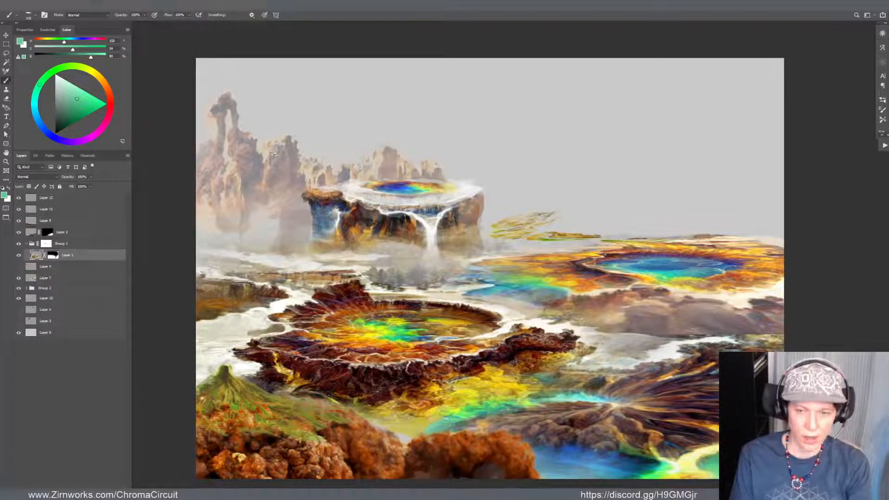
key("z")
left_click_drag(315, 208, 366, 228)
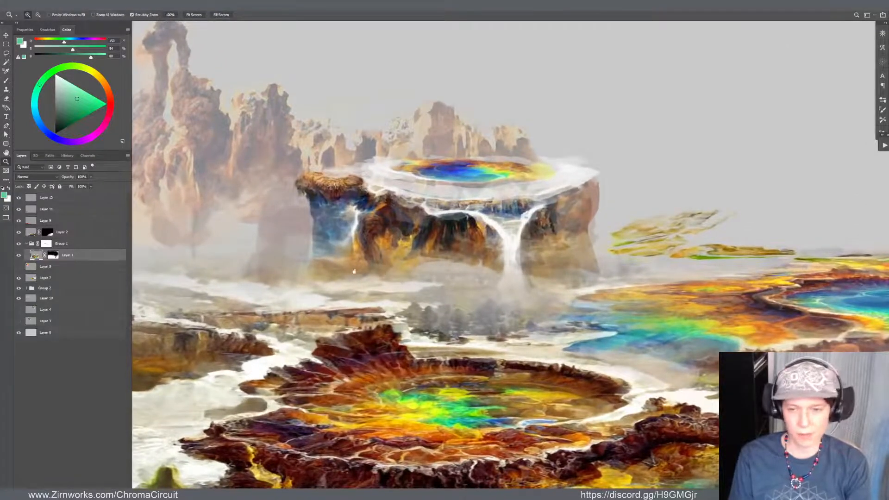
left_click_drag(348, 278, 334, 307)
key("b")
left_click(308, 224, "alt")
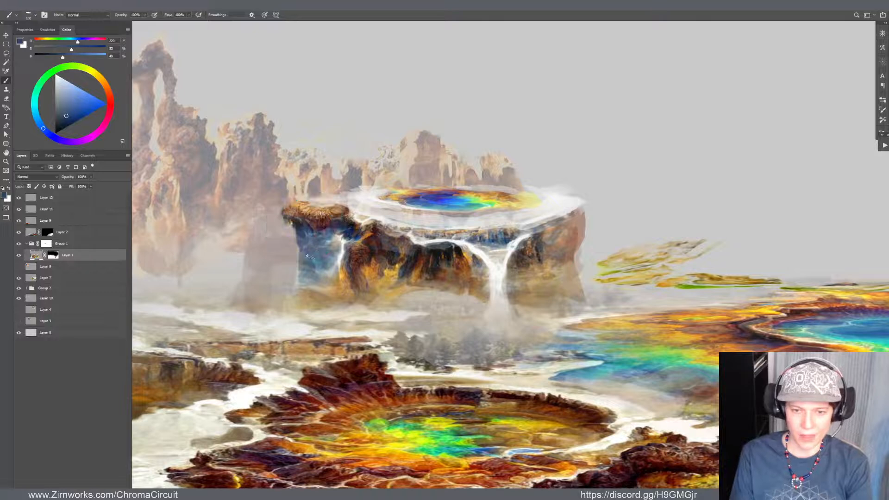
key("v")
left_click(386, 257)
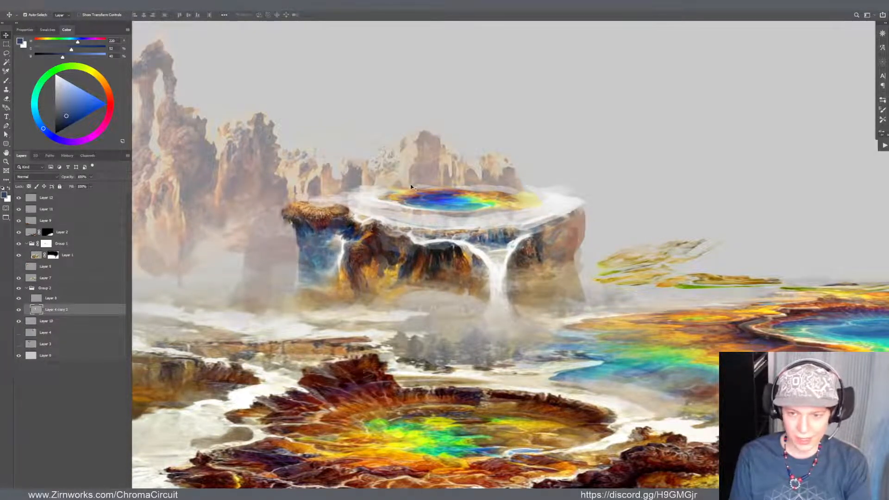
left_click_drag(440, 194, 438, 197)
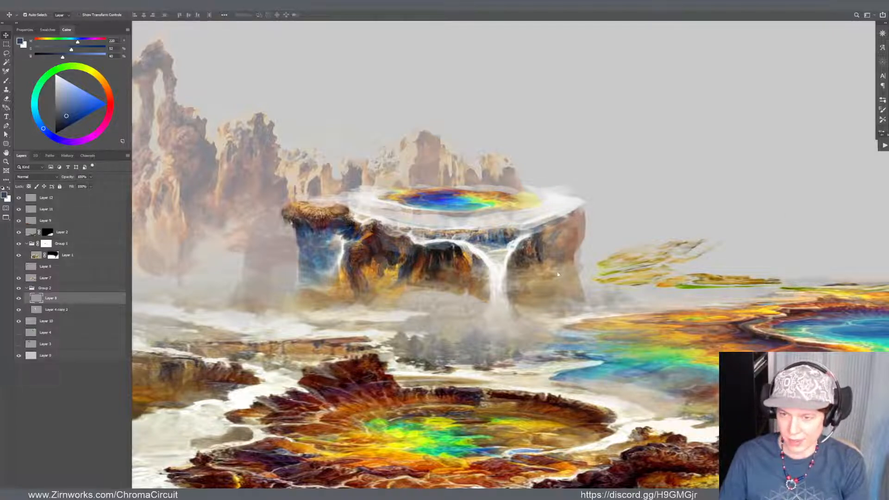
key("alt+bracketleft")
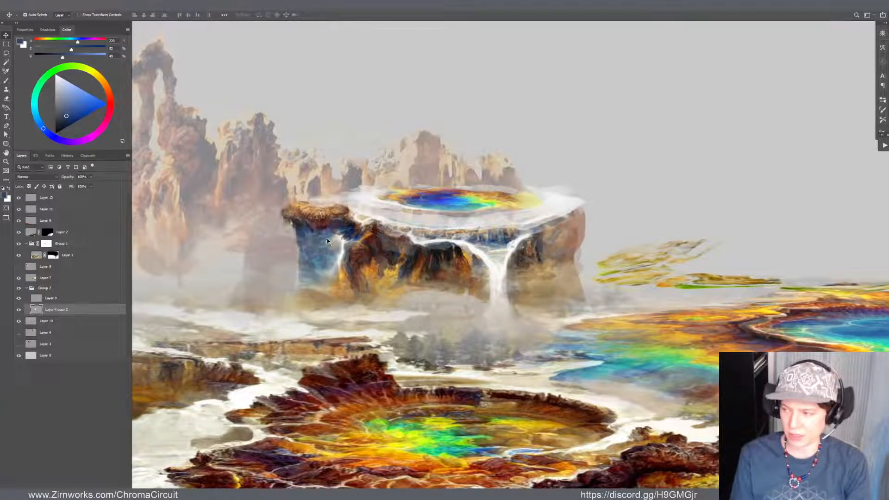
Paint the hazy rock beside the waterfall mesa's blue cliff on Layer 4 copy 2 with sampled muted greys, undoing a stray stroke
key("b")
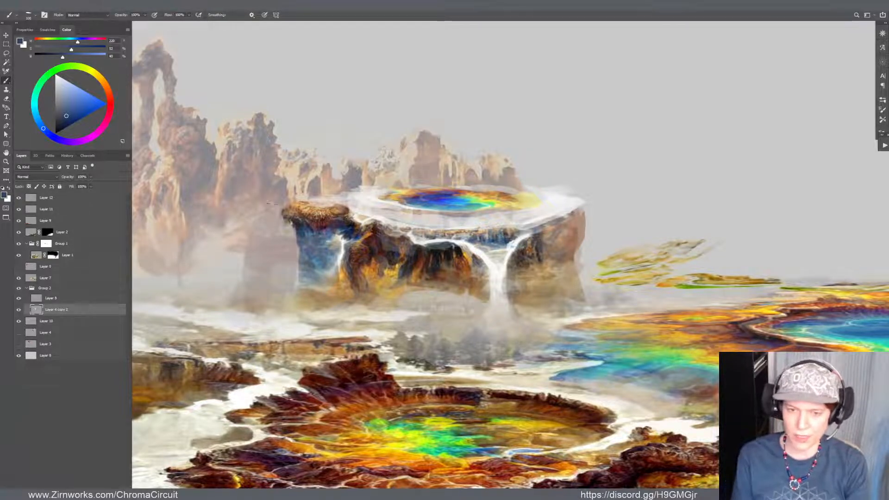
key("v")
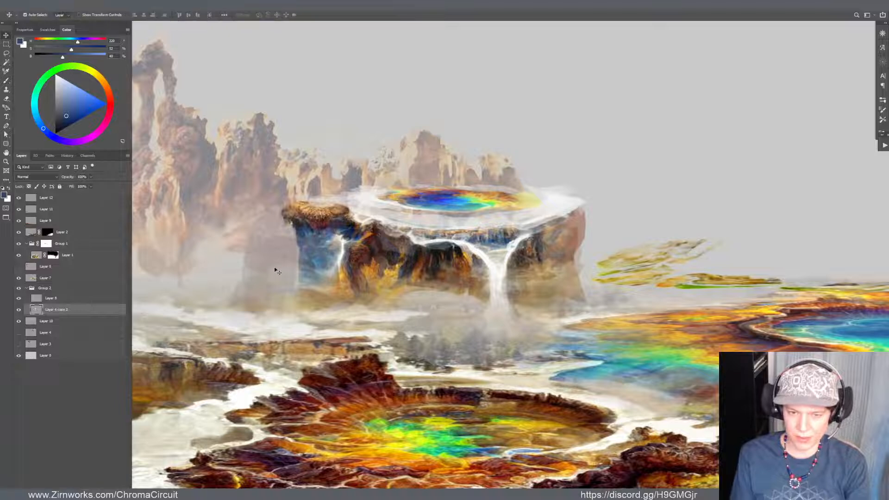
left_click_drag(274, 266, 306, 287)
key("b")
left_click(271, 260, "alt")
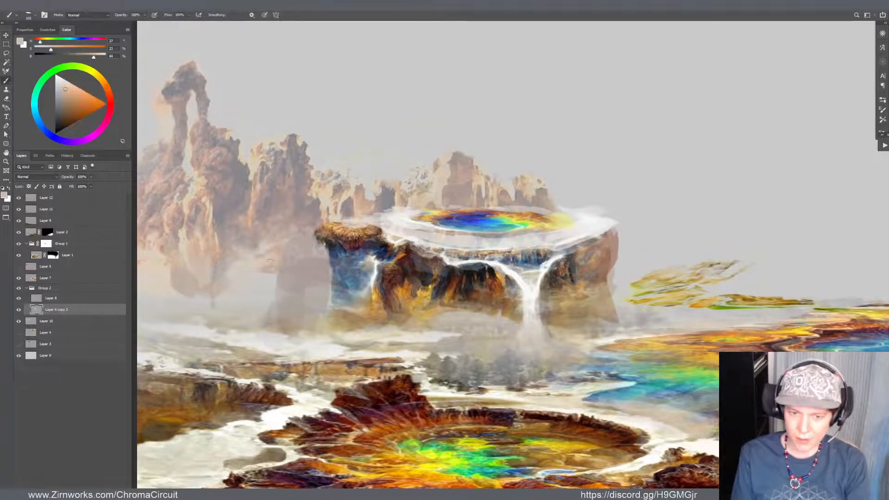
left_click(297, 206, "alt")
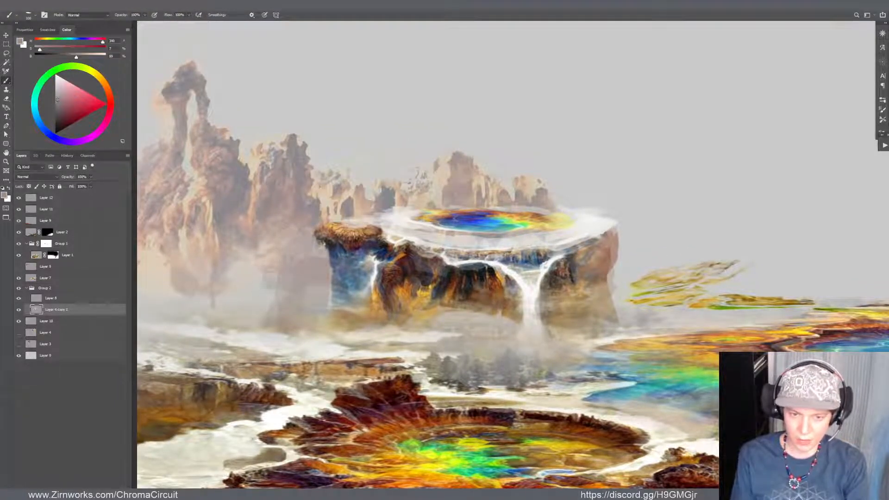
mouse_move(268, 277)
left_mouse_down()
mouse_move(267, 299)
mouse_move(272, 280)
mouse_move(280, 290)
mouse_move(275, 279)
mouse_move(284, 276)
mouse_move(265, 323)
left_mouse_up()
key("ctrl+z")
left_click(301, 204, "alt")
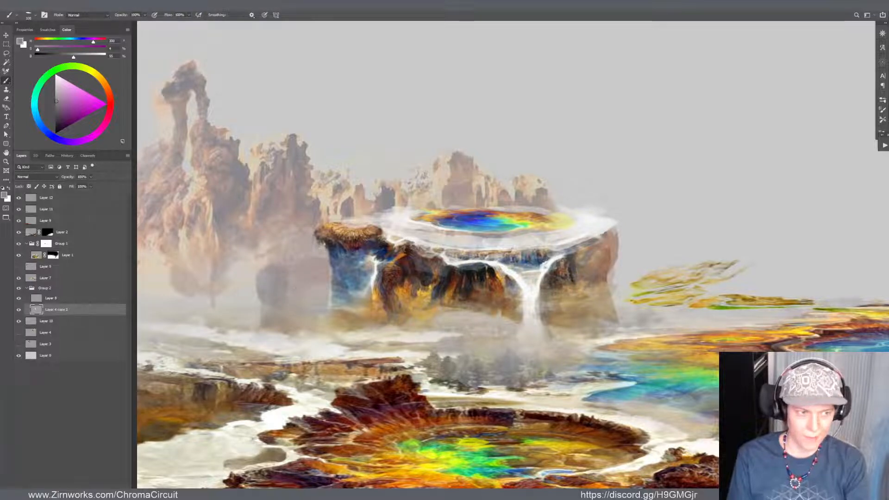
left_click(292, 291, "alt")
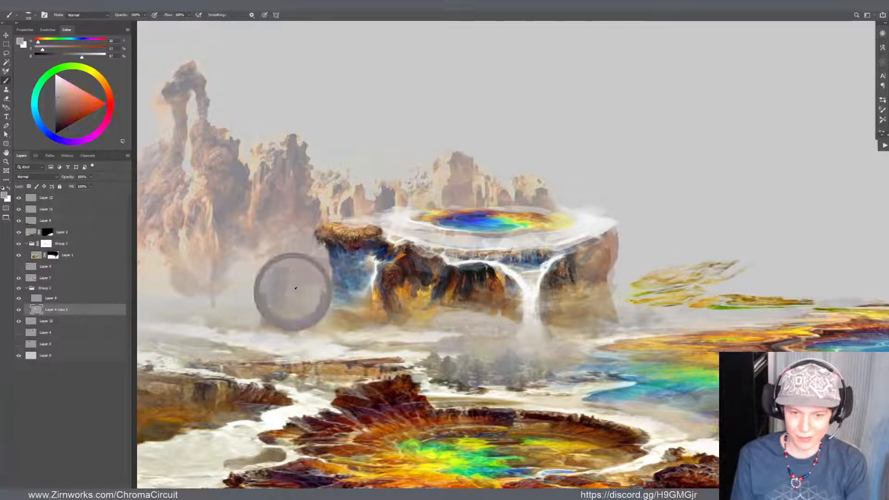
left_click(270, 284, "alt")
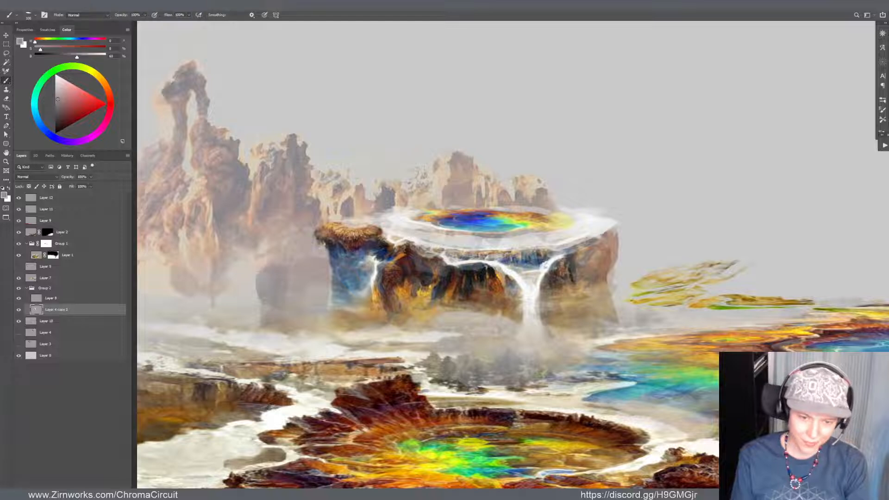
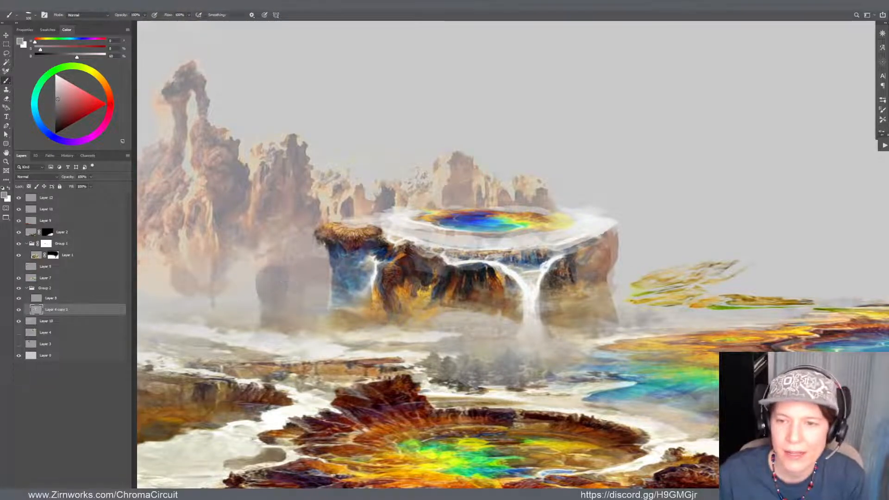
Copy a lassoed area around the mesa's main waterfall from Layer 8 onto a new layer and shift the copy slightly
key("v")
left_click_drag(483, 227, 489, 230)
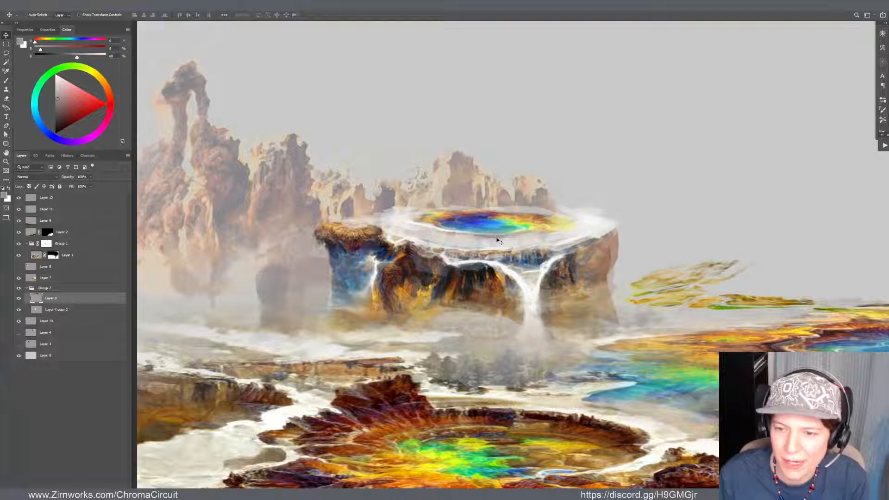
key("l")
left_click_drag(564, 276, 485, 347)
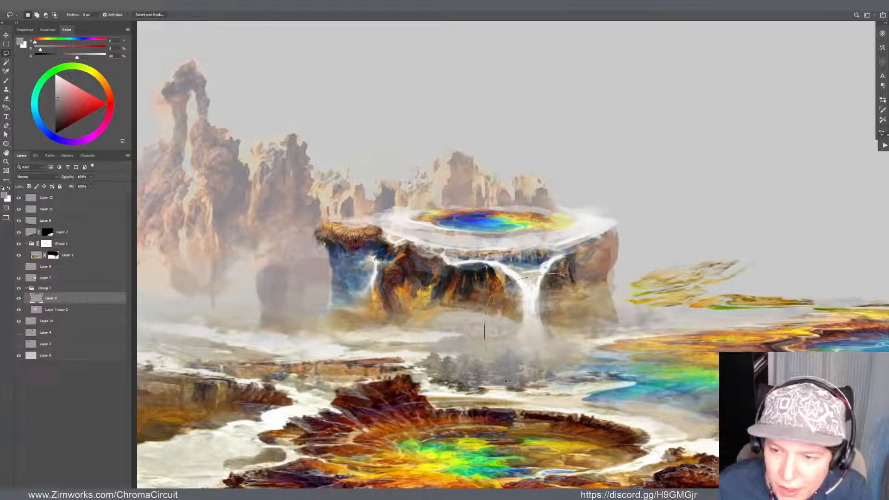
mouse_move(506, 382)
left_mouse_down()
mouse_move(613, 357)
mouse_move(564, 281)
left_mouse_up()
key("ctrl+j")
key("v")
scroll(564, 284, "up", 1)
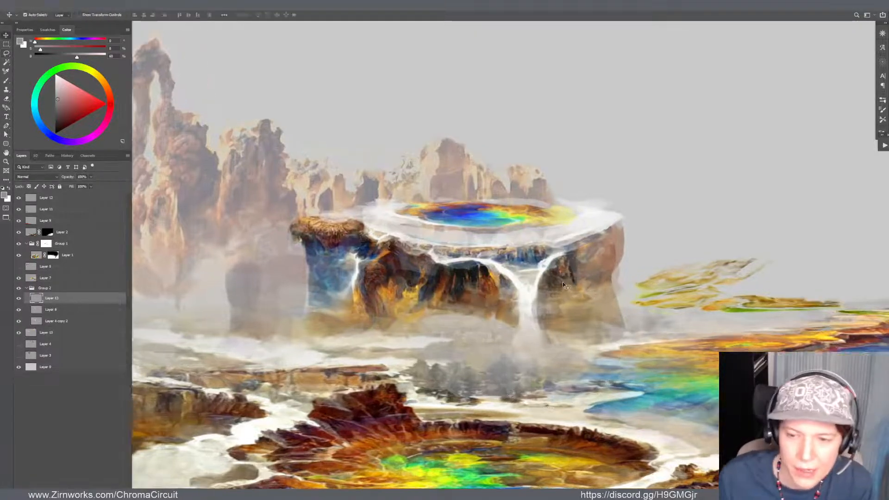
scroll(563, 284, "up", 1)
mouse_move(525, 310)
left_mouse_down()
mouse_move(518, 308)
mouse_move(554, 306)
mouse_move(535, 298)
mouse_move(519, 308)
left_mouse_up()
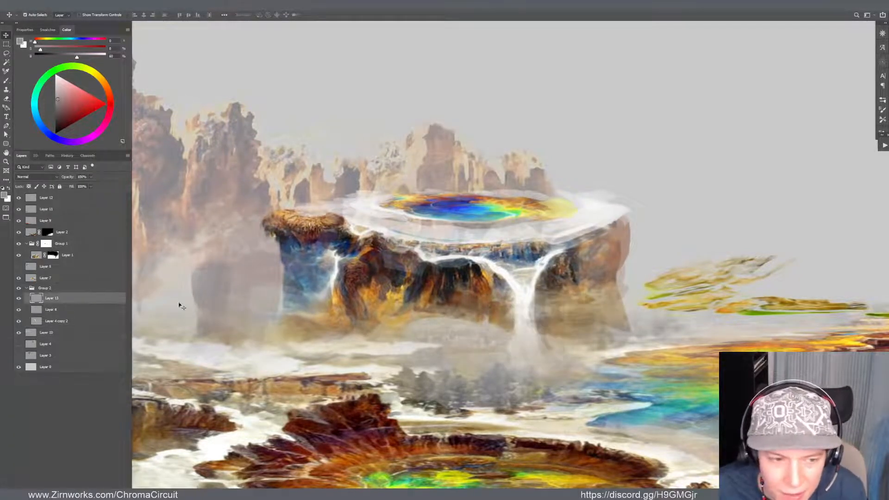
Compare and hide Layer 13, undo a trial mesa move, and nudge Layer 4 copy 2 slightly beneath the coloured pool
left_click(19, 299)
left_click(19, 299)
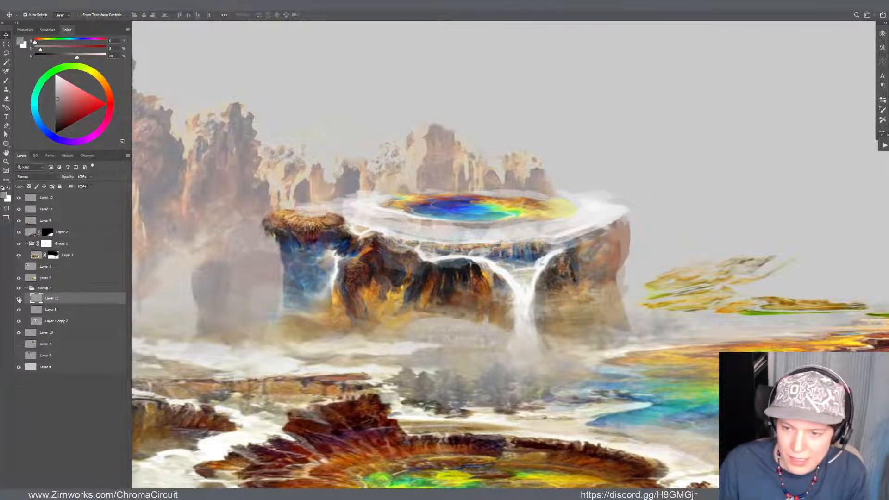
left_click(19, 300)
left_click_drag(530, 297, 535, 315)
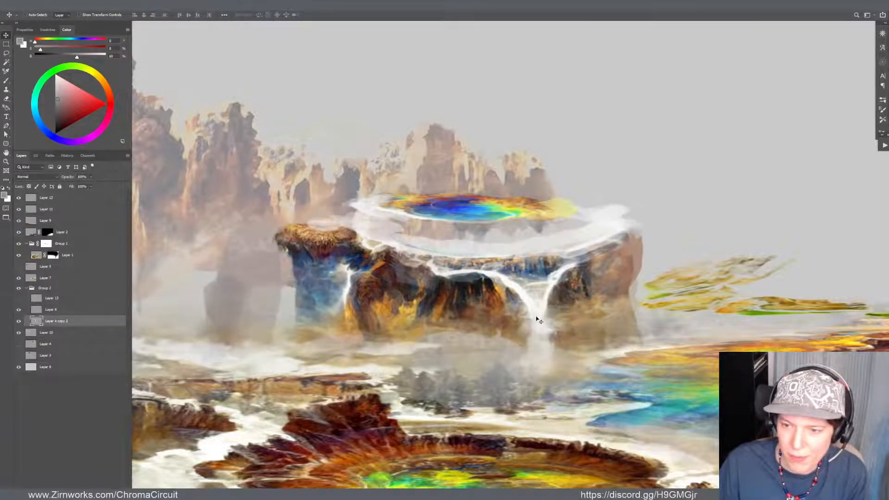
key("ctrl+z")
left_click_drag(519, 204, 535, 199)
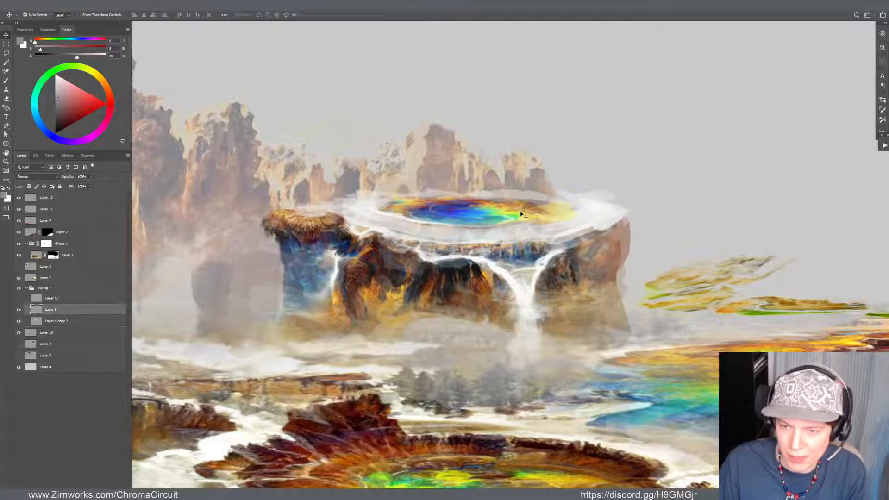
left_click_drag(527, 286, 523, 283)
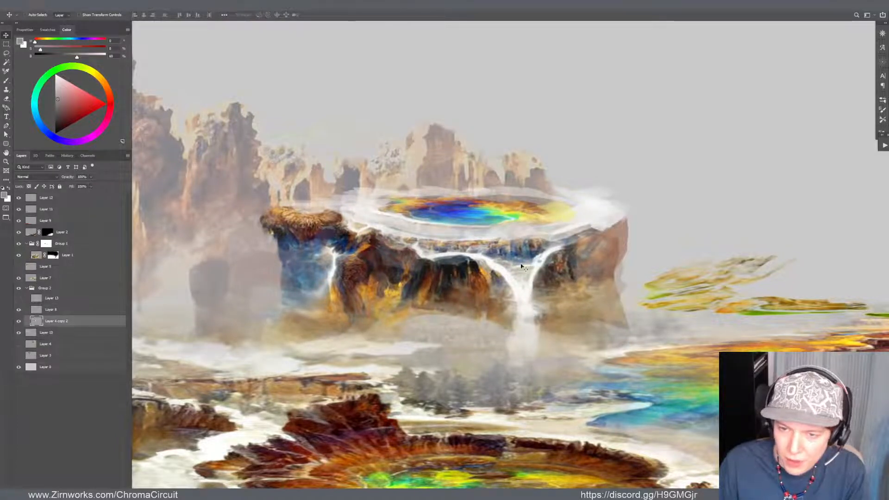
Warp Layer 4 copy 2 slightly to refine the mesa's shape and show Layer 13 again, comparing the waterfall with and without it
key("ctrl+t")
left_click_drag(379, 182, 377, 185)
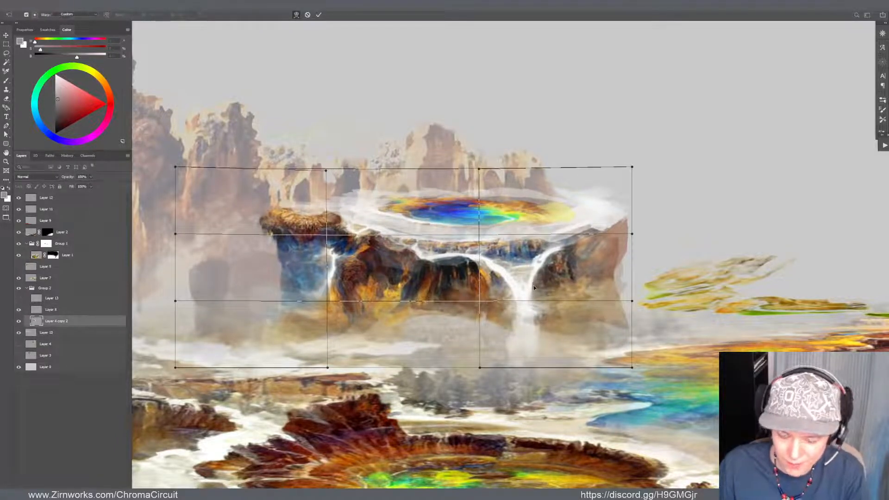
key("Return")
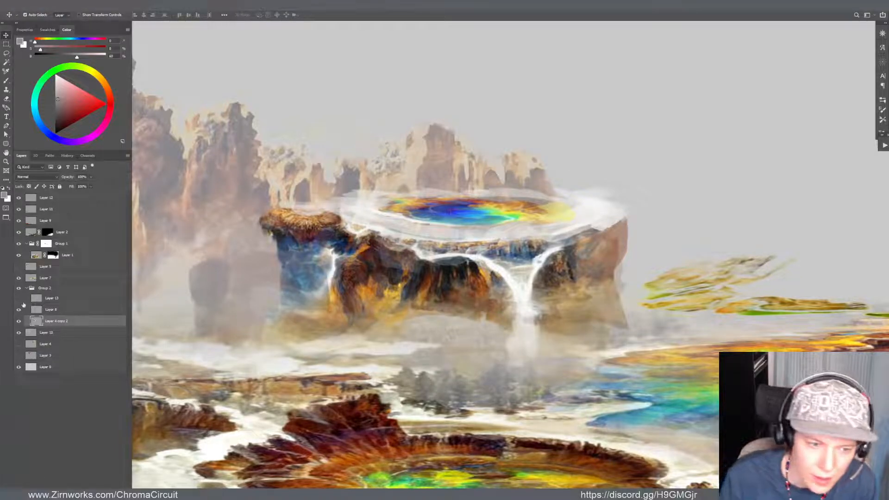
left_click(18, 298)
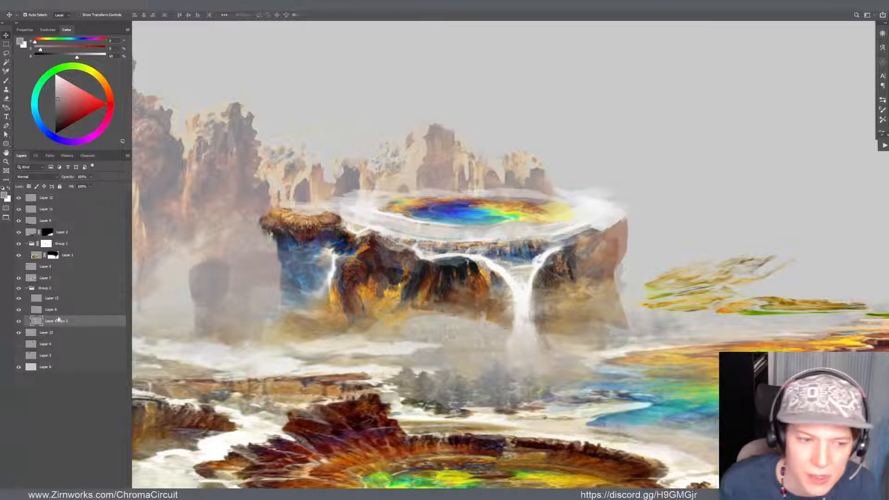
left_click(19, 298)
left_click(18, 299)
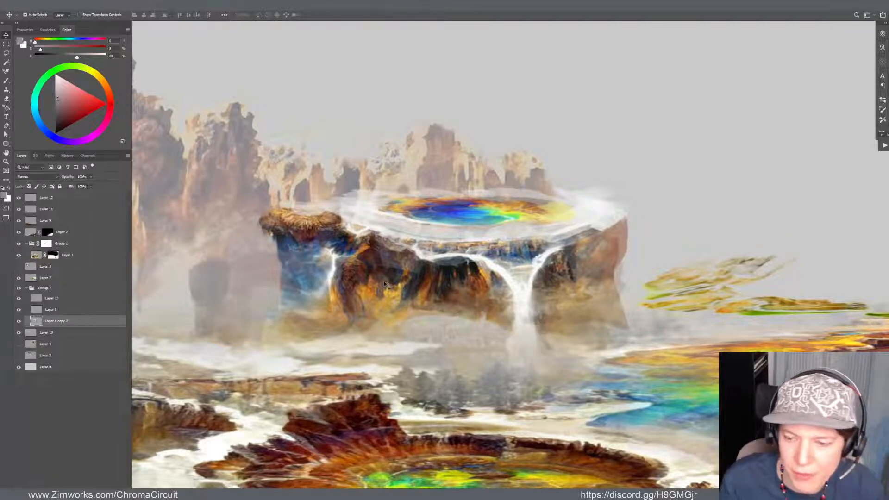
Place Layer 13 directly above Layer 4 copy 2 in Group 2 and merge the two layers
left_click_drag(42, 298, 54, 323)
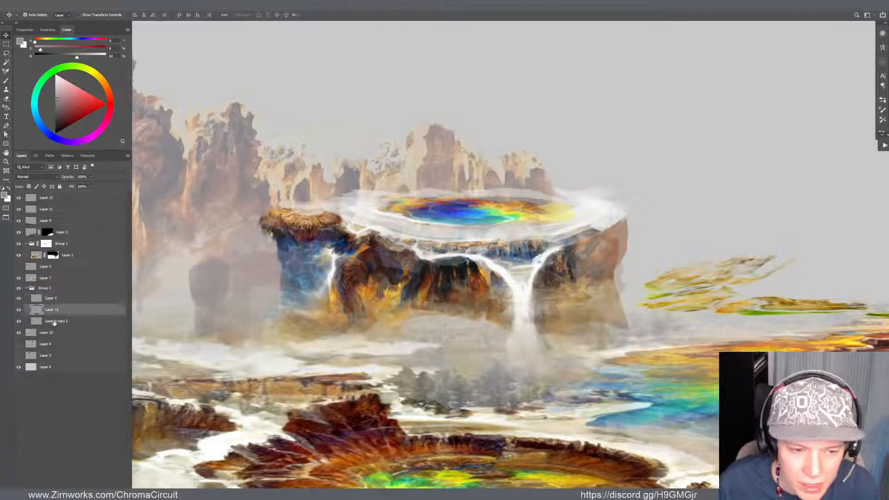
left_click(54, 323)
key("Delete")
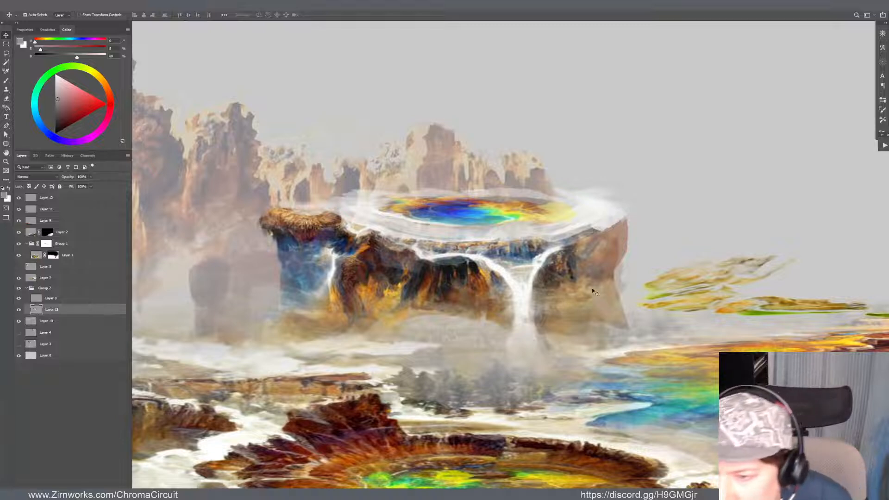
Clean the hazy outer edge of the pool's white rim on Layer 13 and touch up the mesa with sampled dark brown and off-white
key("b")
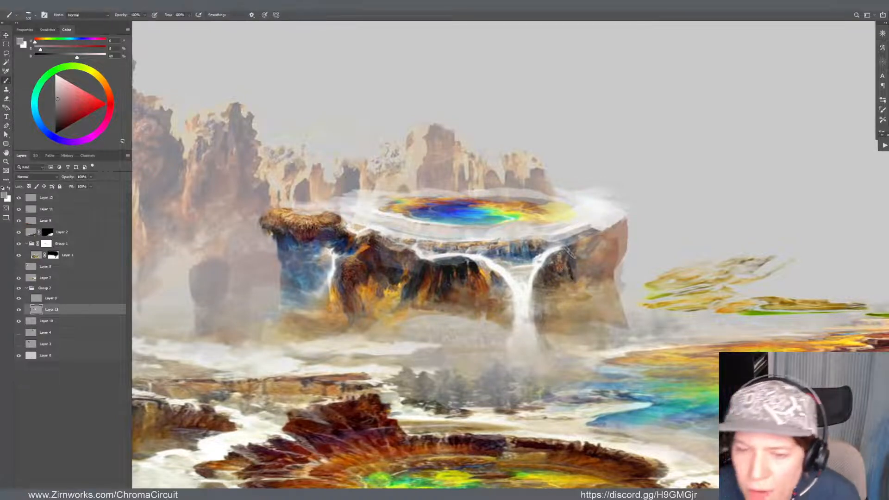
left_click(354, 277, "alt")
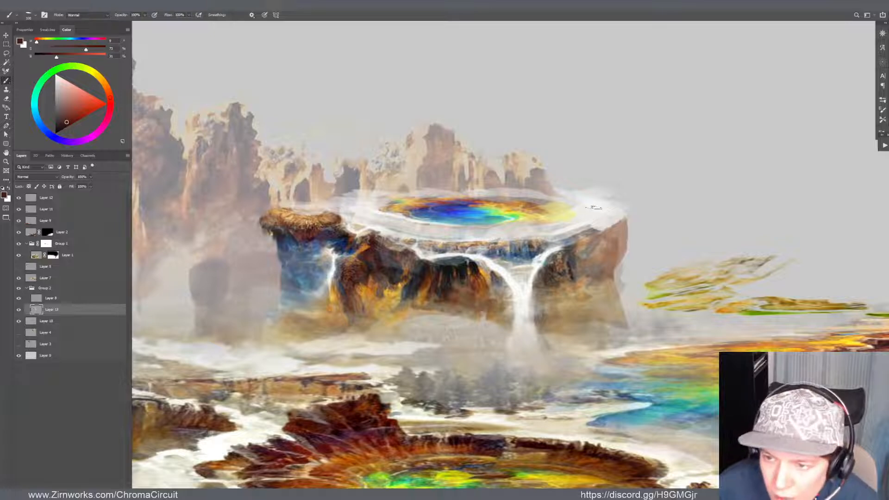
key("w")
key("e")
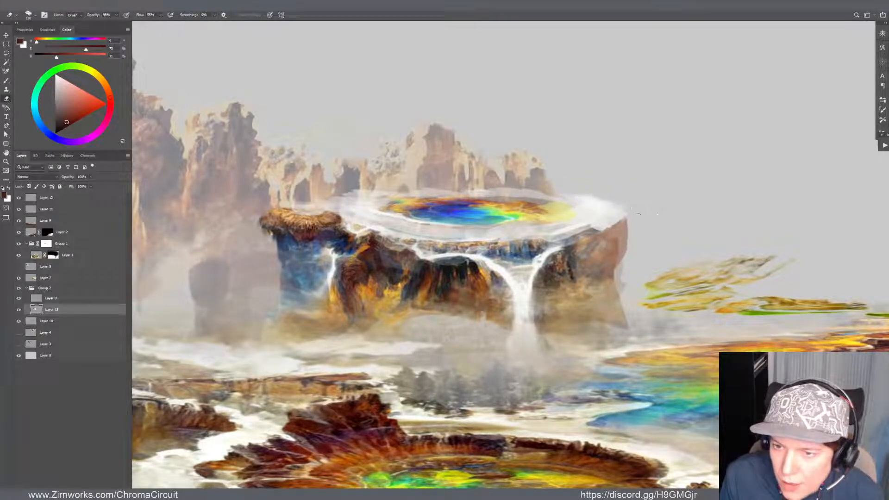
key("b")
left_click(580, 218, "alt")
mouse_move(566, 228)
left_mouse_down()
mouse_move(543, 234)
mouse_move(565, 230)
left_mouse_up()
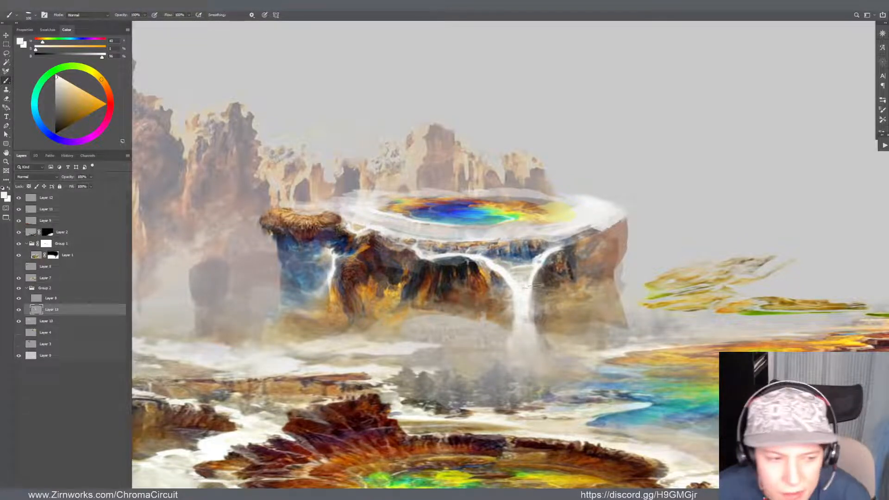
Check the whole composition and nudge the hazy background rock spires on Layer 10 slightly upward behind the mesa
key("v")
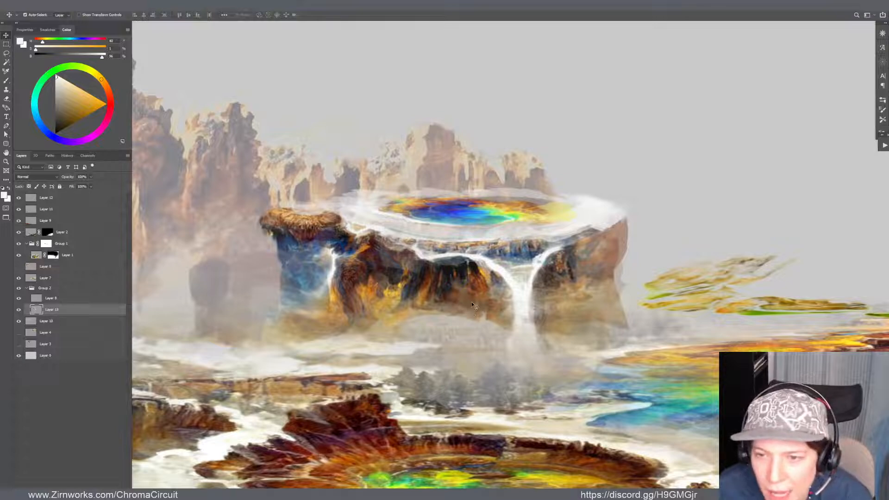
scroll(446, 226, "down", 6)
scroll(477, 204, "down", 3)
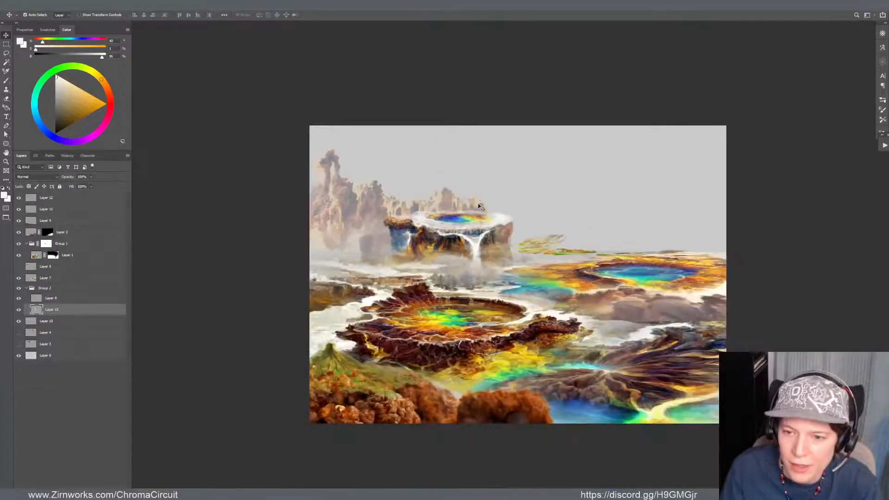
scroll(478, 203, "up", 2)
scroll(473, 232, "up", 1)
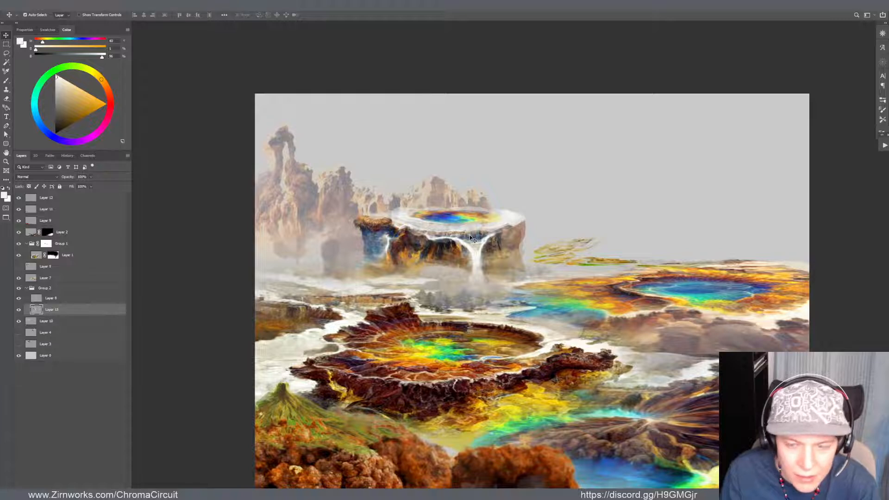
scroll(401, 183, "up", 2)
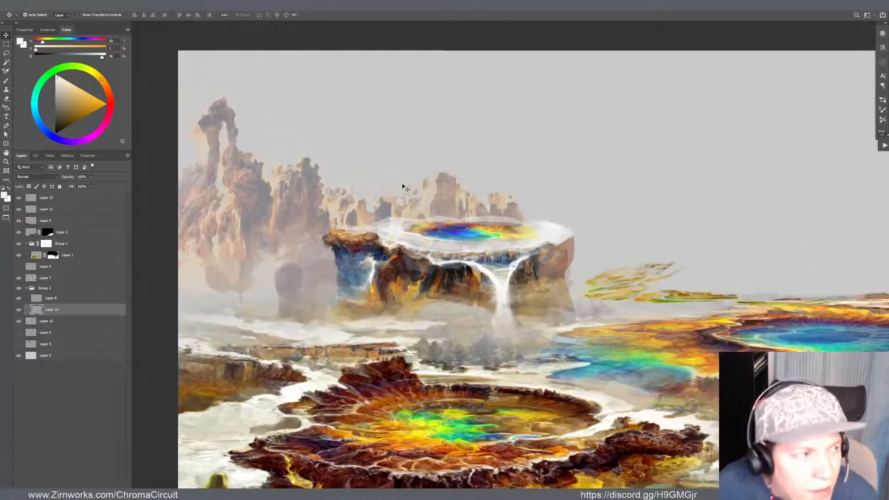
scroll(402, 183, "down", 2)
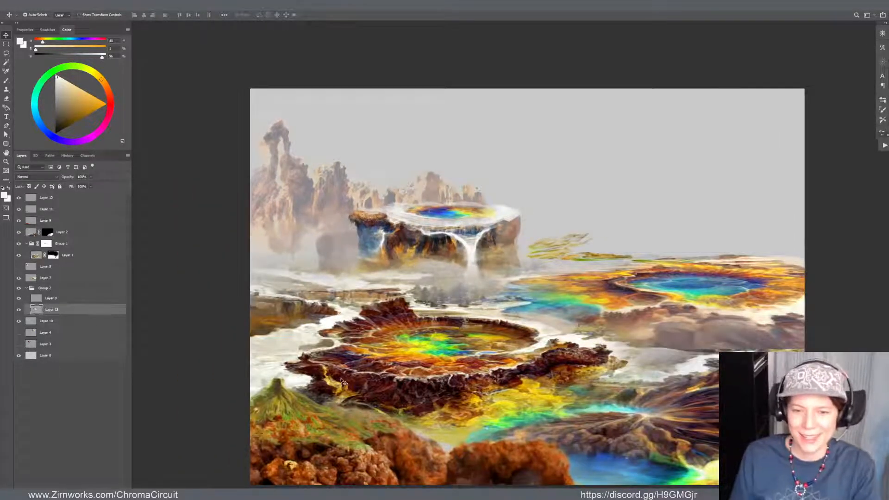
left_click(320, 412)
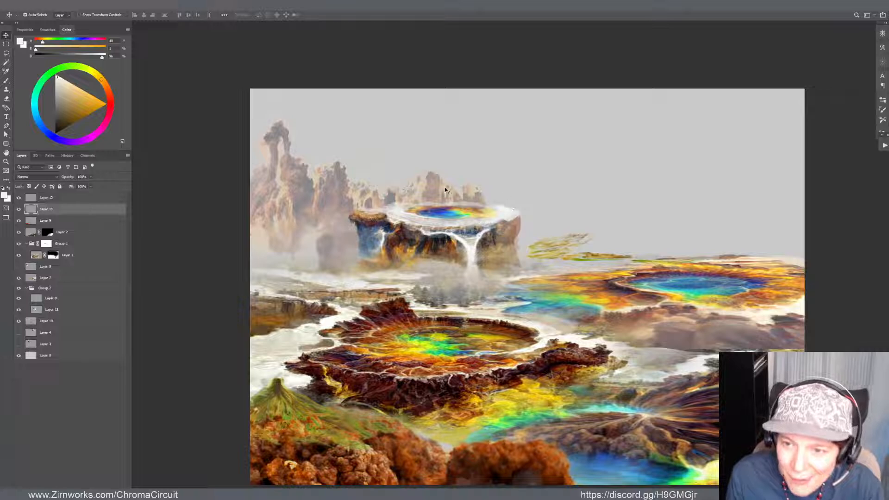
left_click_drag(436, 199, 435, 196)
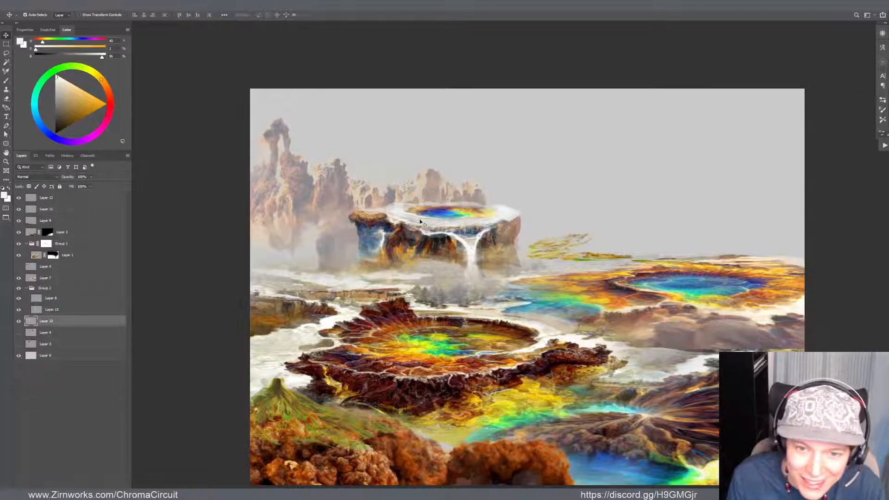
key("r")
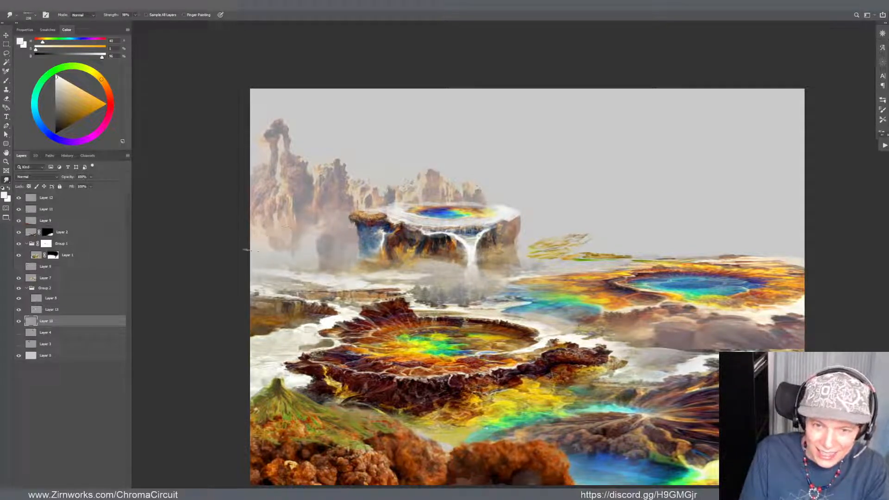
key("z")
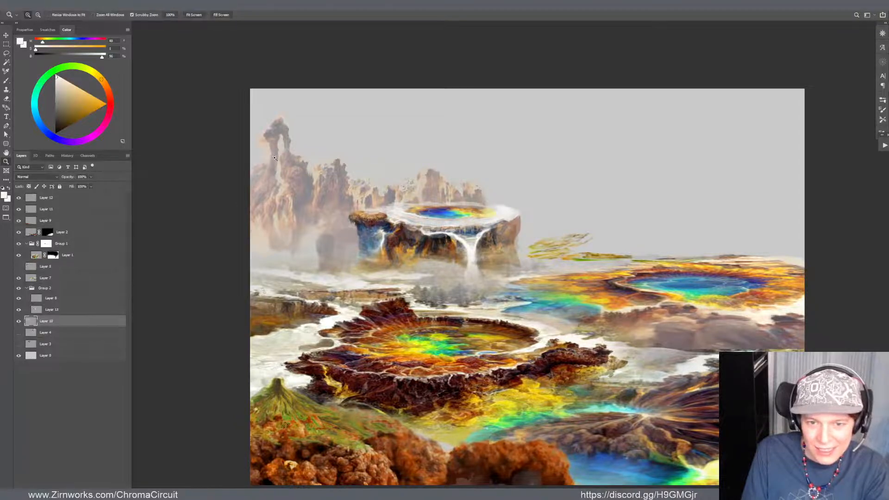
left_click_drag(273, 160, 345, 157)
key("r")
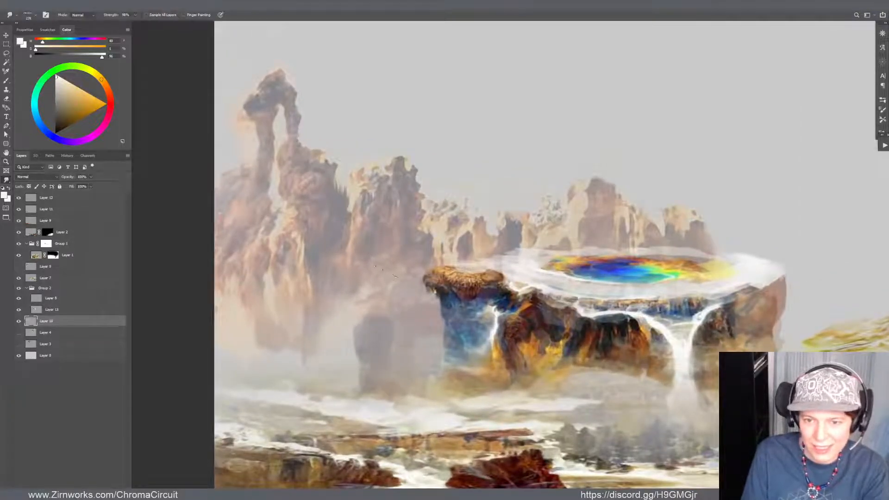
left_click_drag(420, 197, 273, 197)
Show the documents in floating windows, fit the night-city painting in its window and reposition the Geothermal.psd window over it
key("f")
key("f")
key("ctrl+plus")
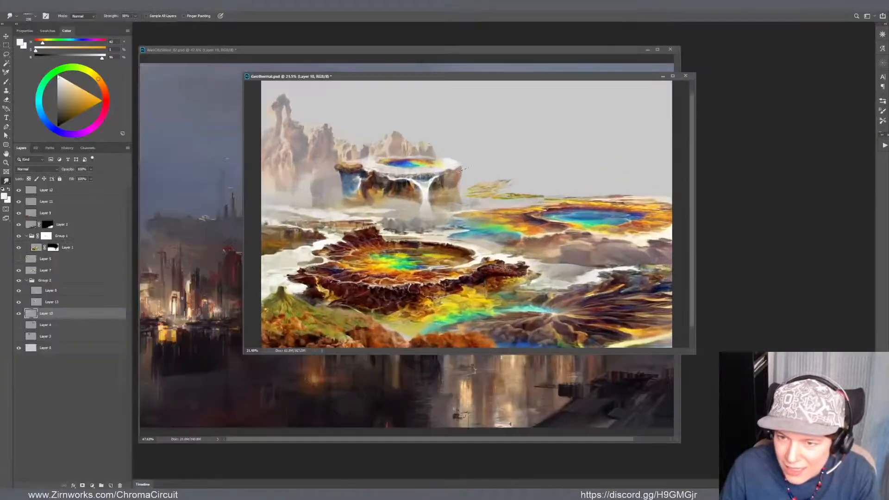
key("f")
key("f")
key("f")
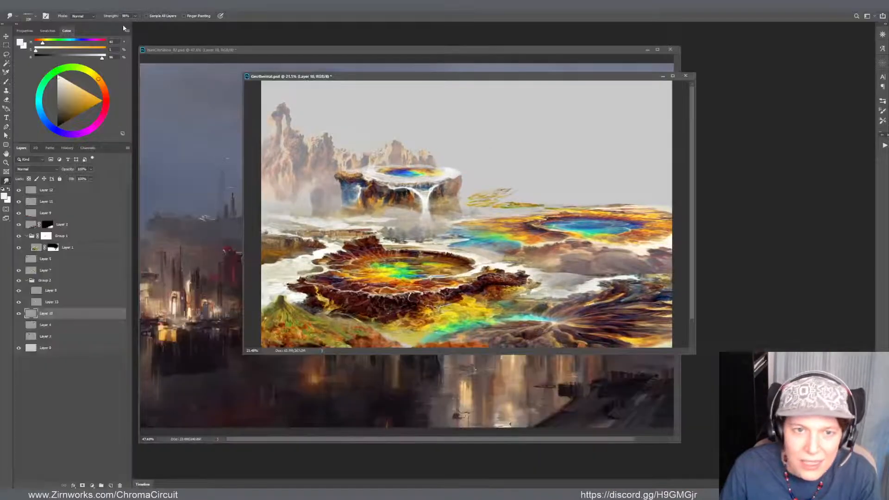
left_click(211, 61)
key("ctrl+0")
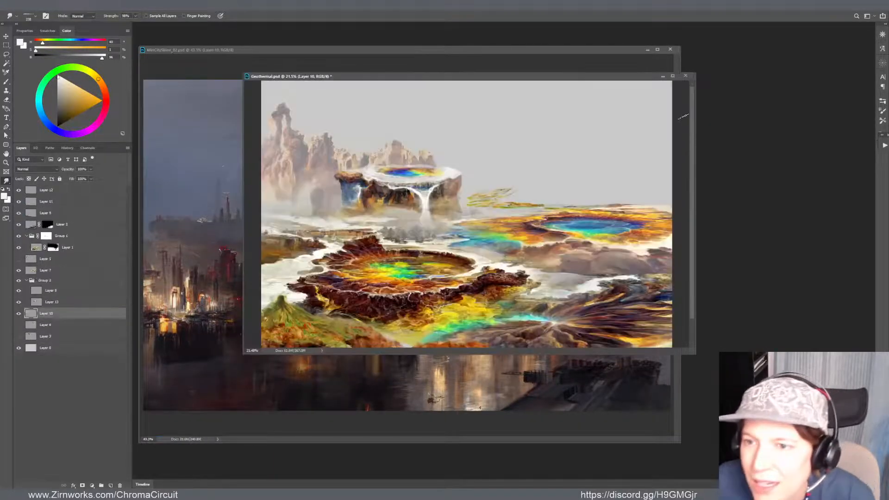
left_click(685, 109)
left_click_drag(574, 76, 618, 95)
Touch up Layer 1's mask with a larger brush in black and white around the misty trees below the waterfall
key("v")
left_click(461, 202)
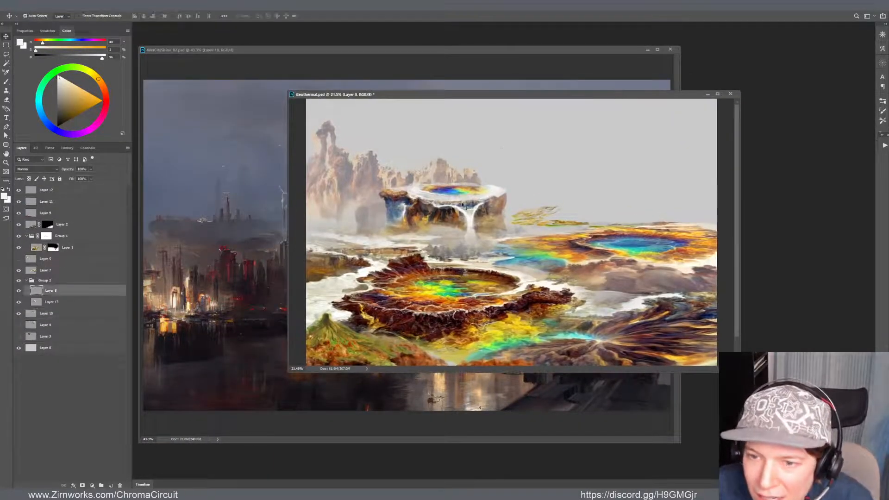
left_click_drag(468, 239, 467, 244)
key("ctrl+z")
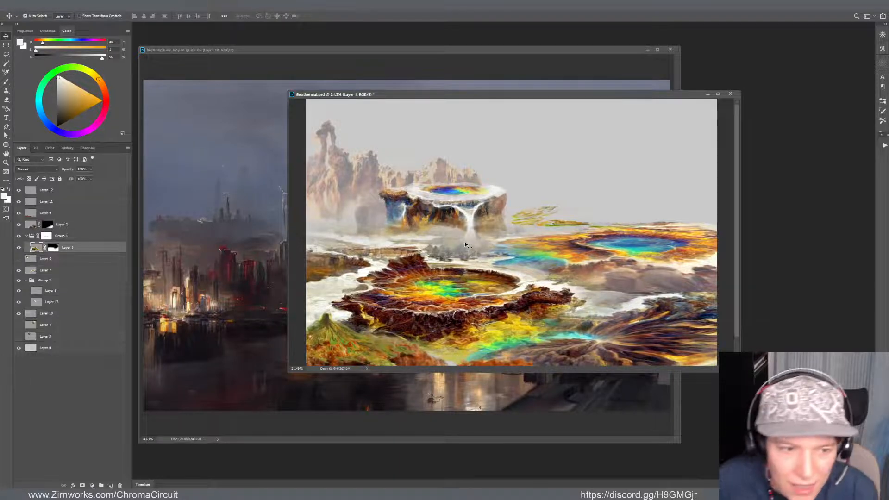
left_click(56, 248)
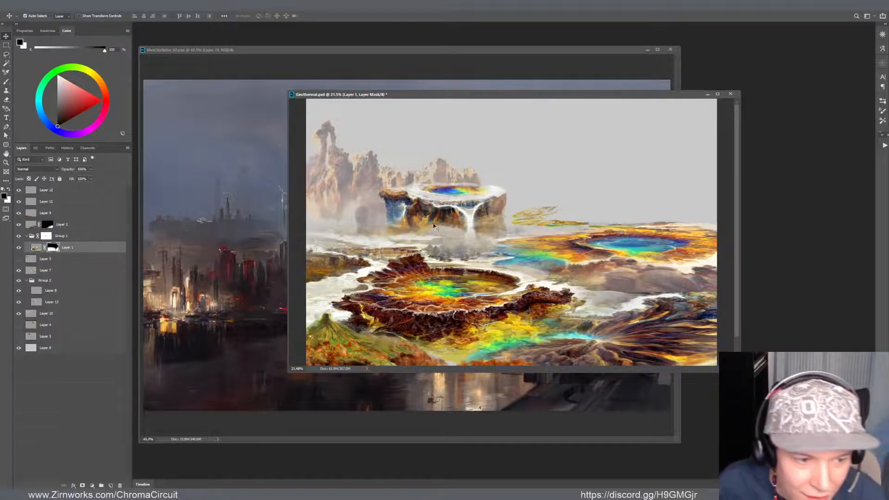
key("b")
key("bracketright")
key("bracketright")
key("bracketright")
key("bracketright")
key("bracketright")
key("bracketright")
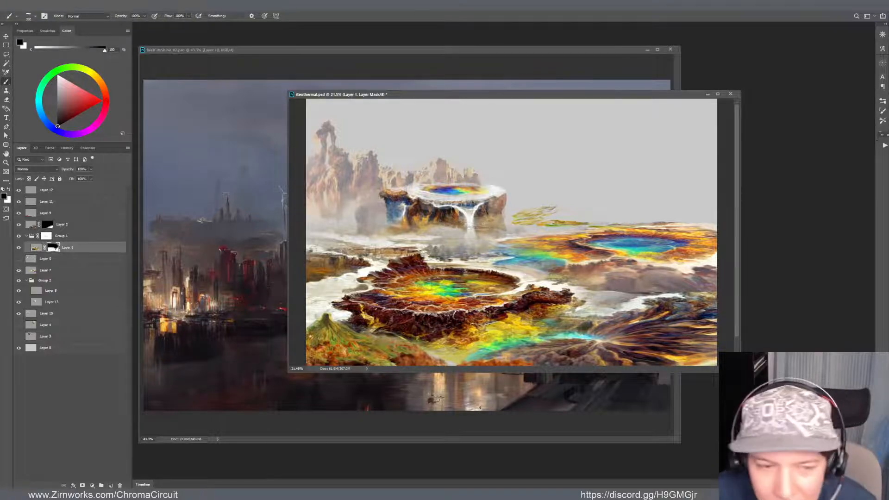
key("x")
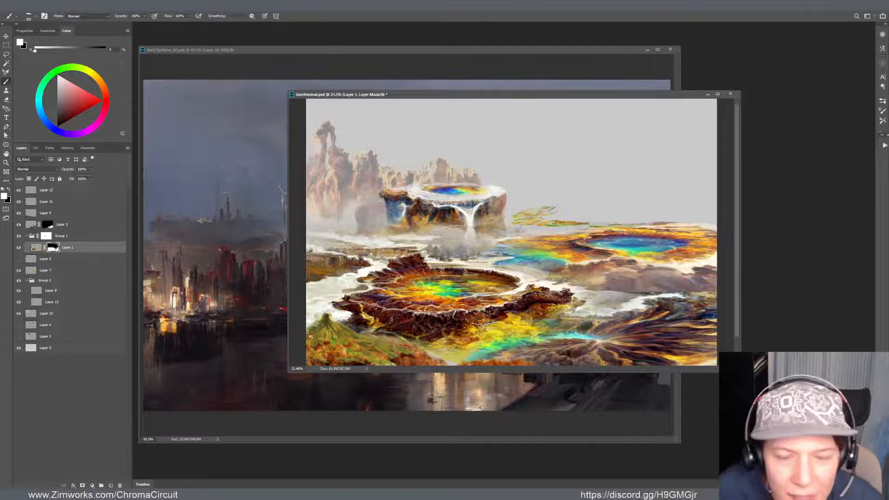
key("x")
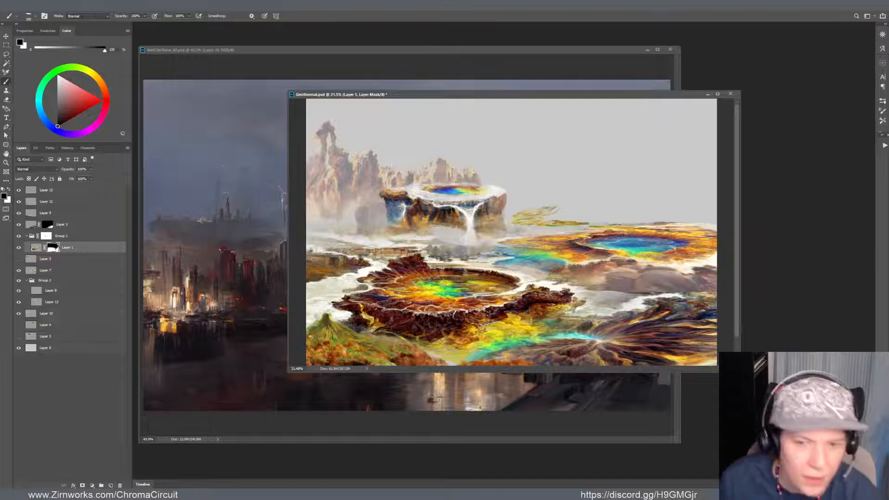
Blend the mesa's rock on Layer 13 with the Mixer Brush, using dark brown picked up from the cliff face
key("v")
left_click(450, 214)
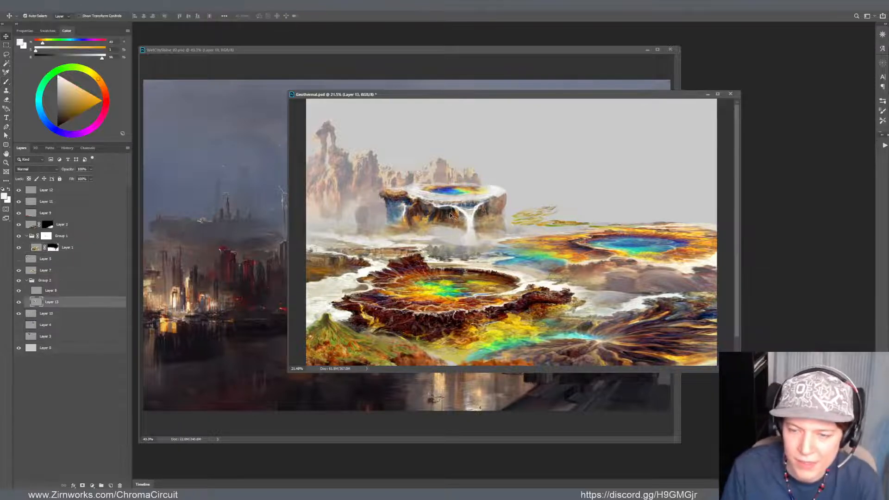
scroll(449, 213, "up", 3)
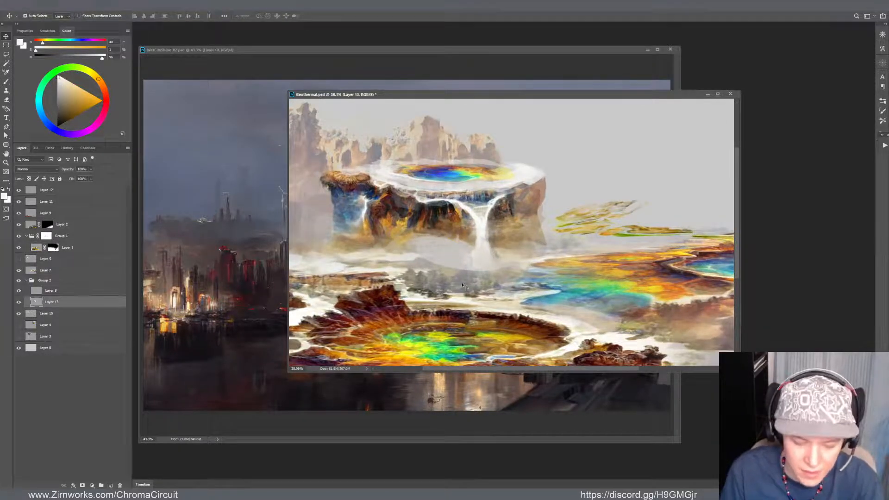
key("b")
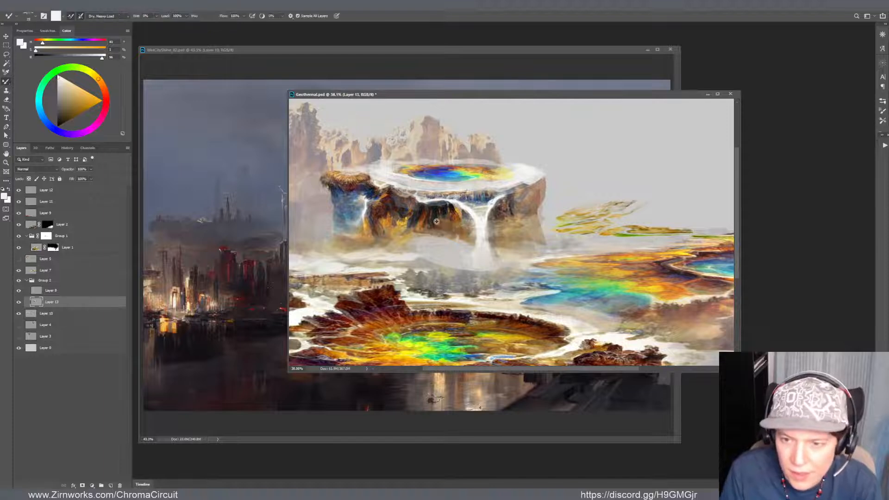
left_click(436, 221, "alt")
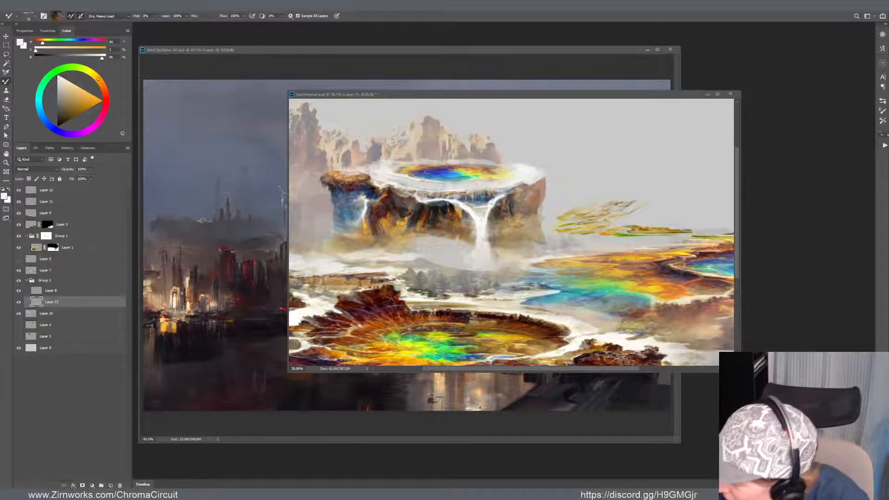
left_click(497, 223)
scroll(484, 227, "down", 4)
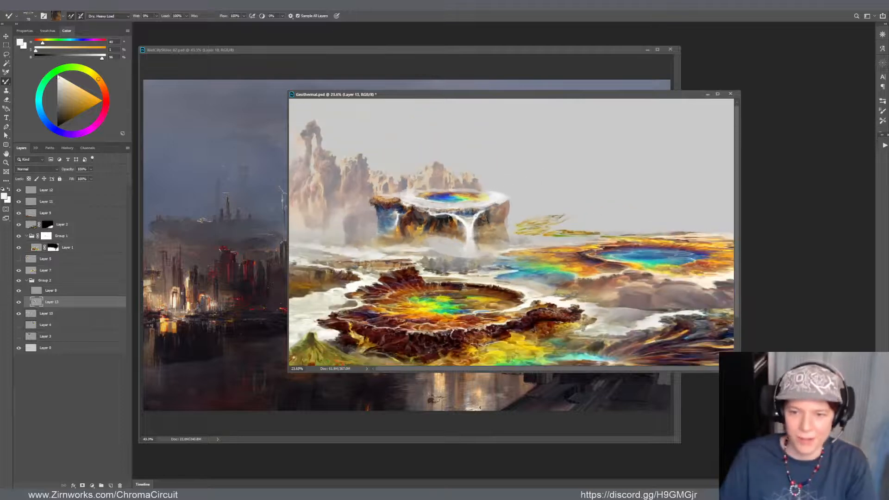
In full-screen view, paint a dark blue-grey rock column down from the mesa's cliff on Layer 13 with the Brush, using sampled cliff colours
scroll(497, 227, "up", 4)
key("f")
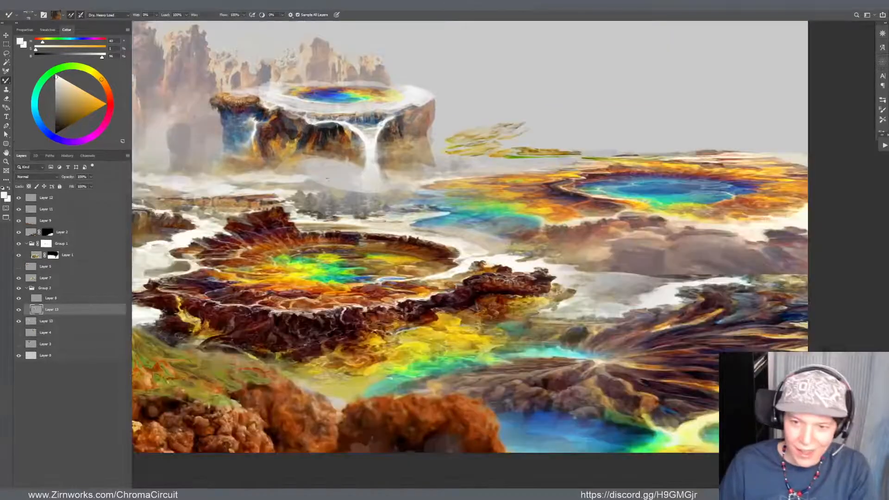
scroll(389, 220, "up", 3)
left_click_drag(358, 152, 450, 259)
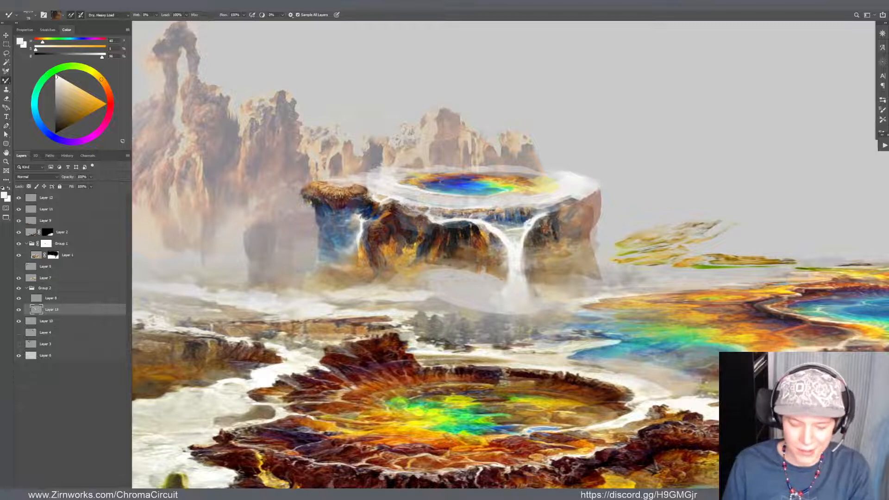
key("shift+b")
left_click(421, 247, "alt")
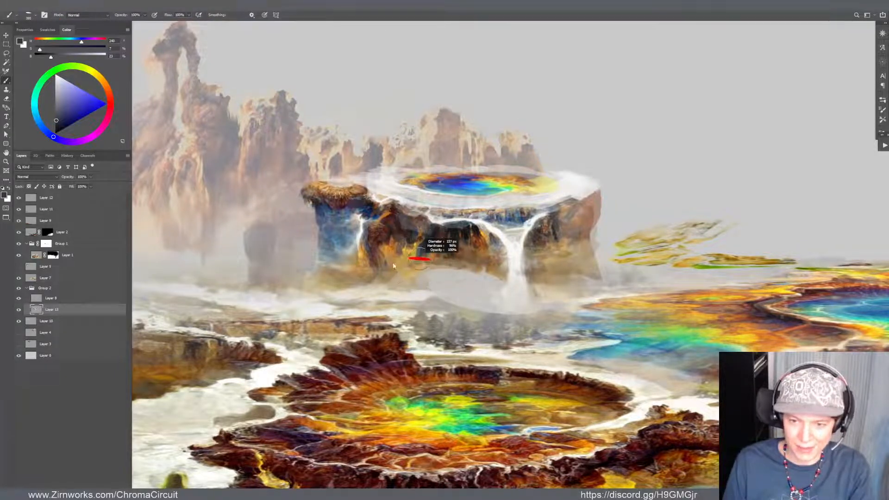
left_click(419, 248, "alt")
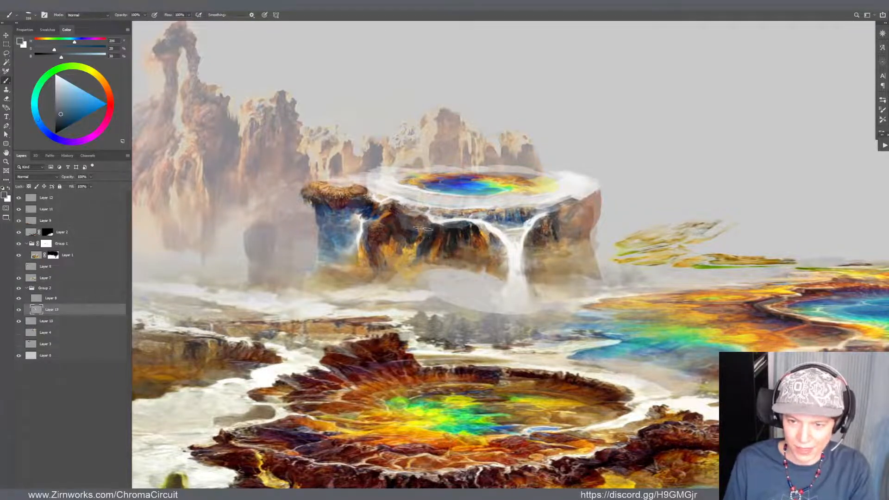
right_click(416, 241, "alt")
left_click(419, 245, "alt")
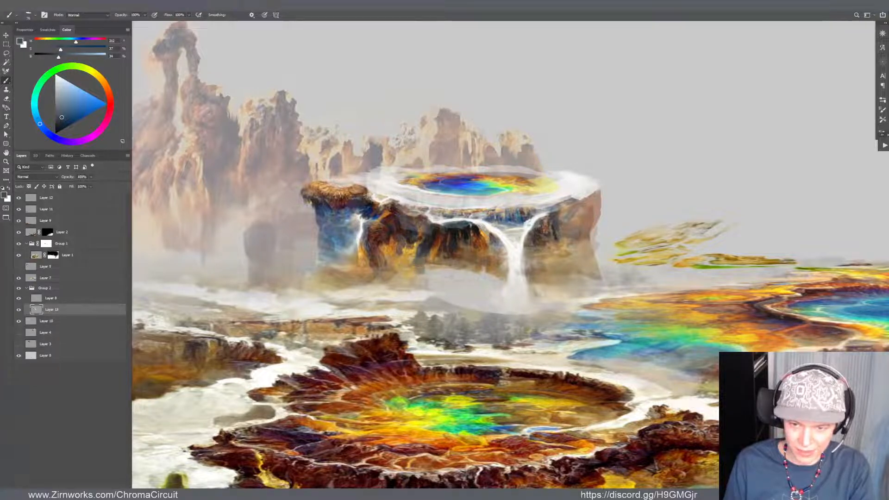
mouse_move(417, 276)
left_mouse_down()
mouse_move(412, 282)
mouse_move(426, 285)
left_mouse_up()
left_click(433, 256, "alt")
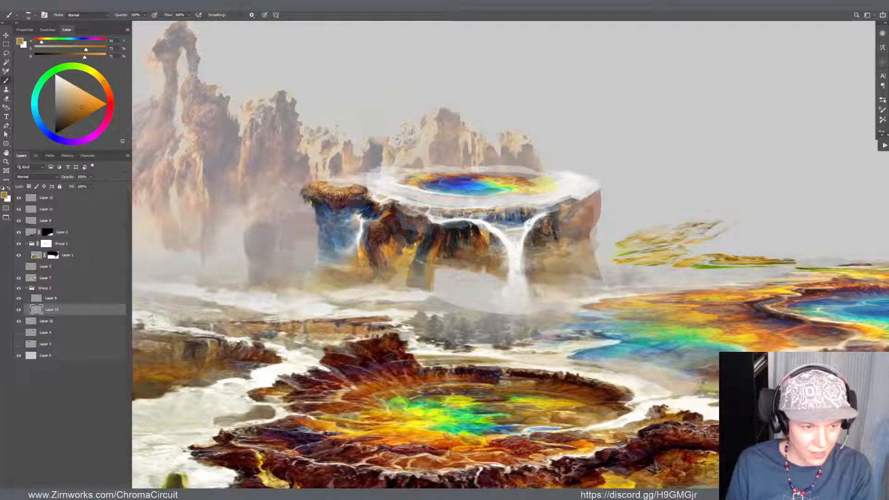
Extend the mesa's lower cliff beside the dark column with sampled ochre and tan, and check it in the whole composition
left_click(410, 235, "alt")
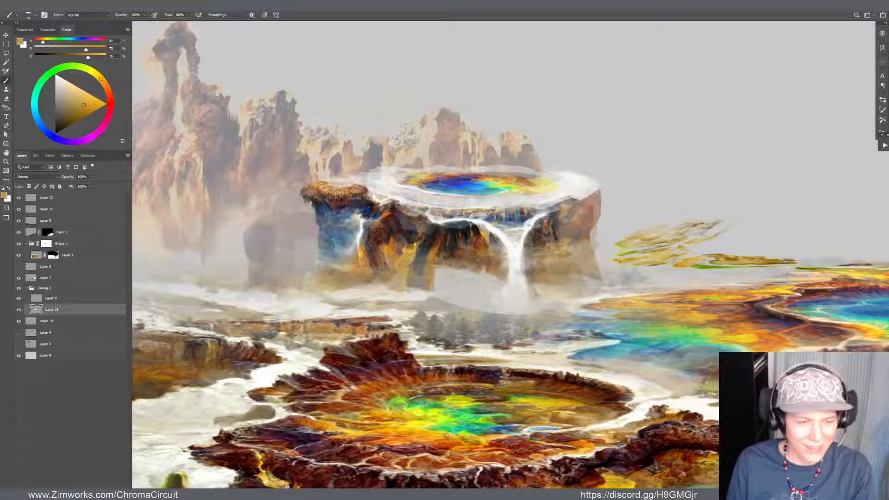
left_click(389, 268, "alt")
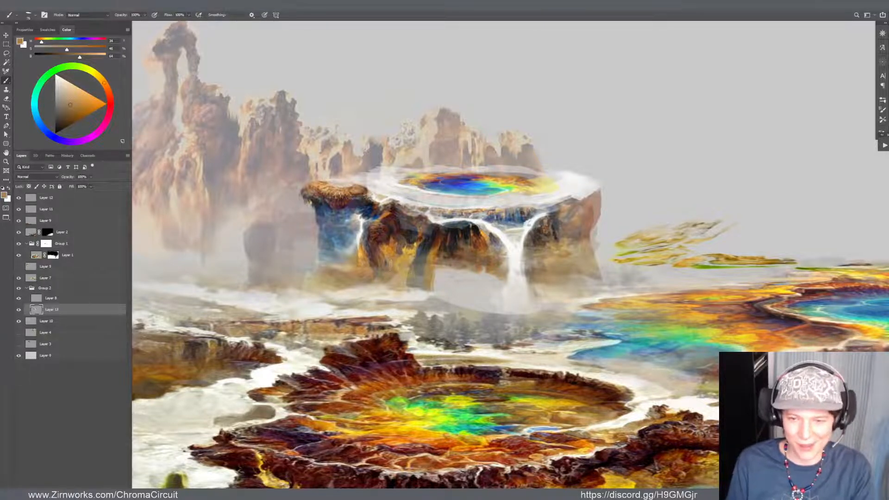
left_click(393, 266, "alt")
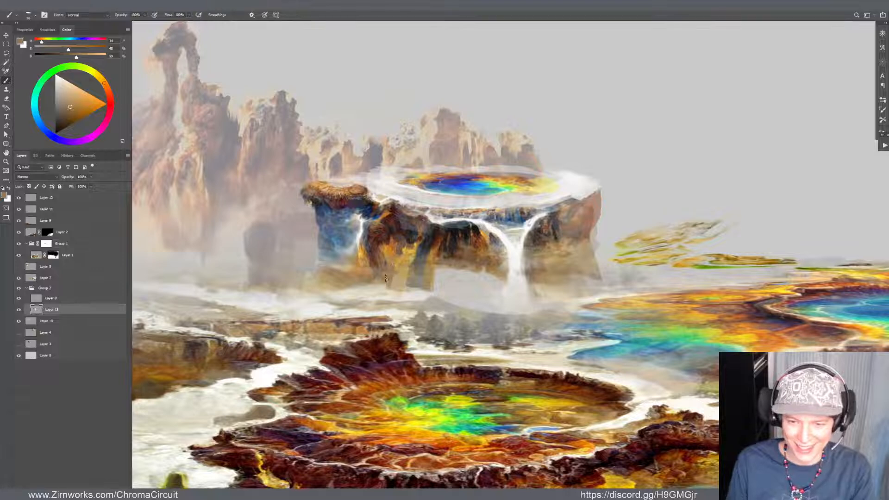
left_click(392, 254, "alt")
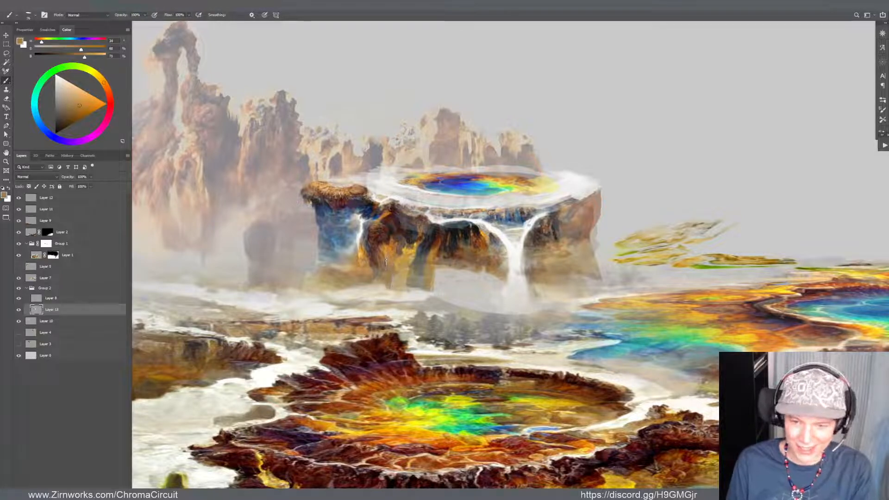
scroll(384, 304, "down", 6)
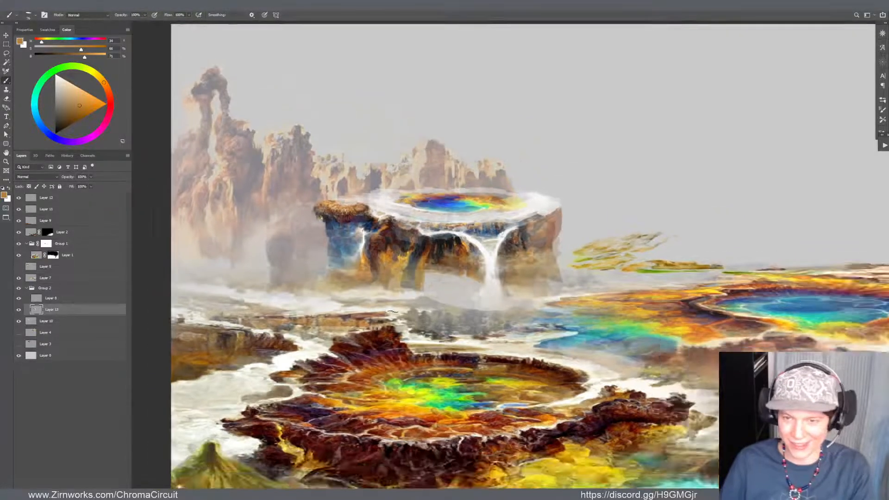
left_click_drag(471, 260, 421, 221)
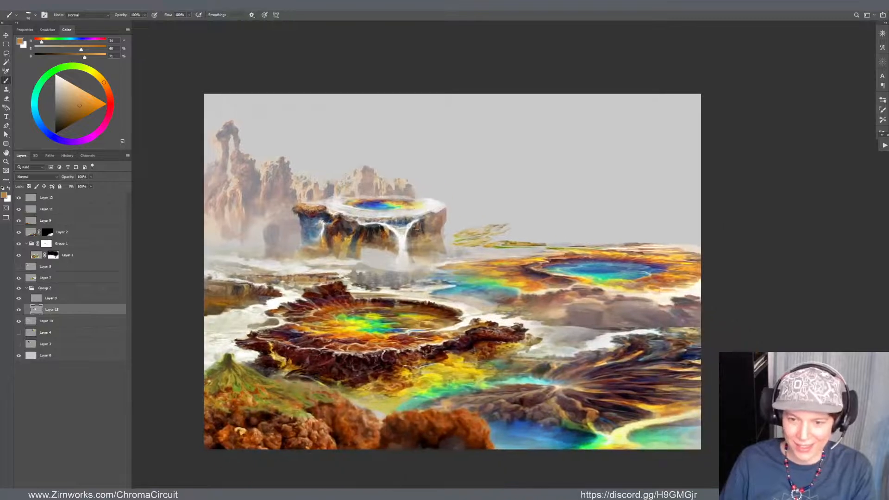
Return to the floating windows and open New13(5)_39.png from the Geothermal - Yellowstone 1 folder
key("f")
key("f")
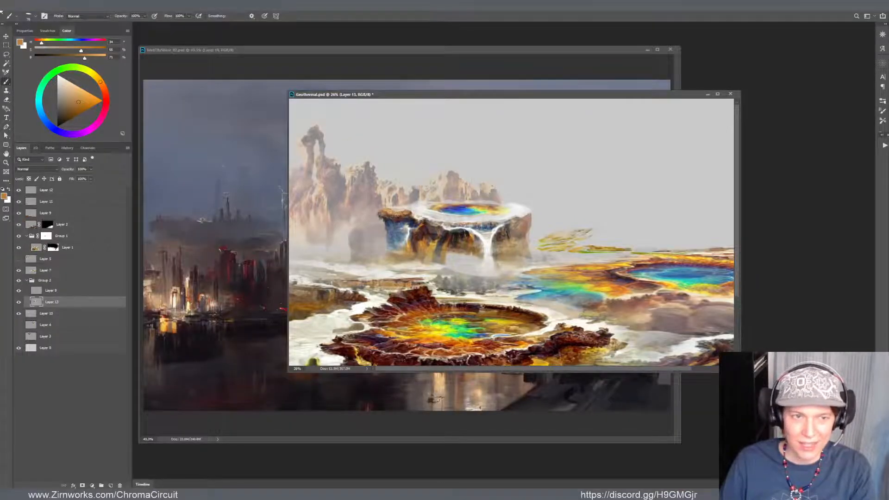
left_click(6, 5)
left_click(27, 22)
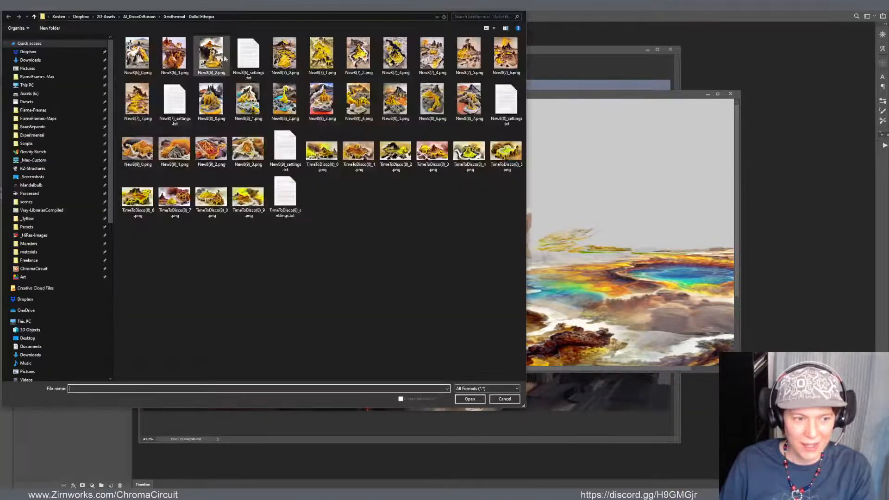
left_click_drag(330, 13, 451, 72)
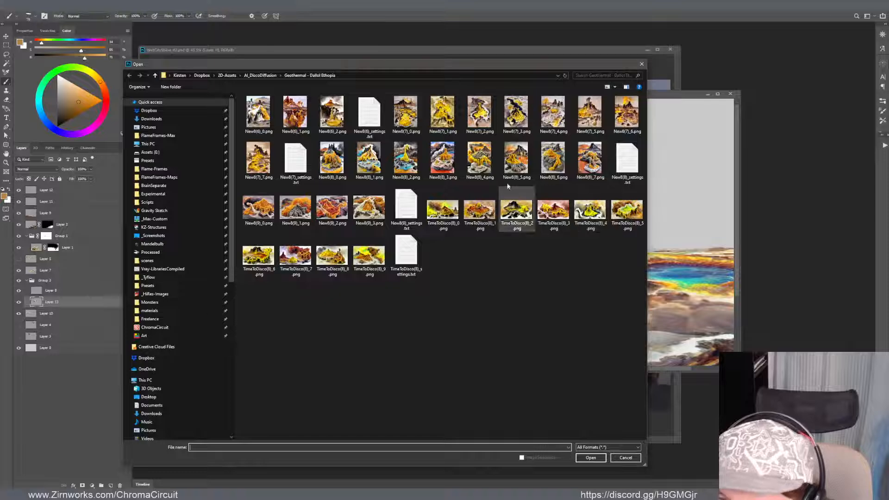
left_click(267, 75)
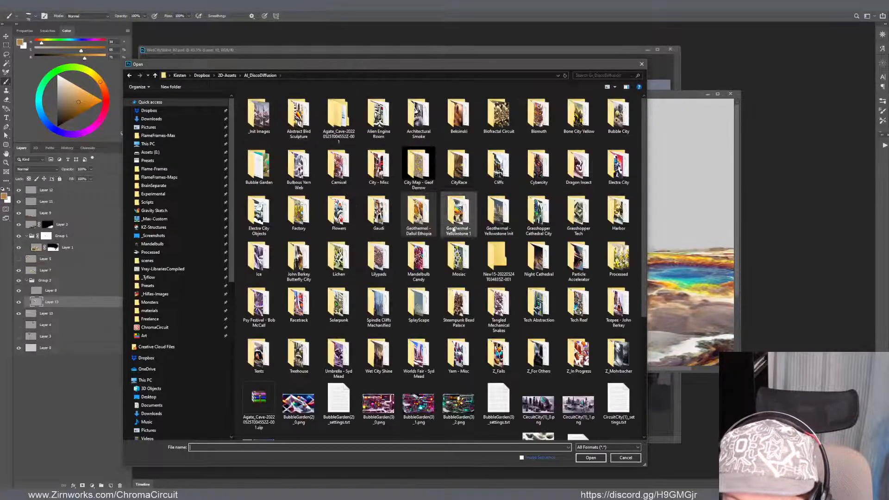
double_click(462, 215)
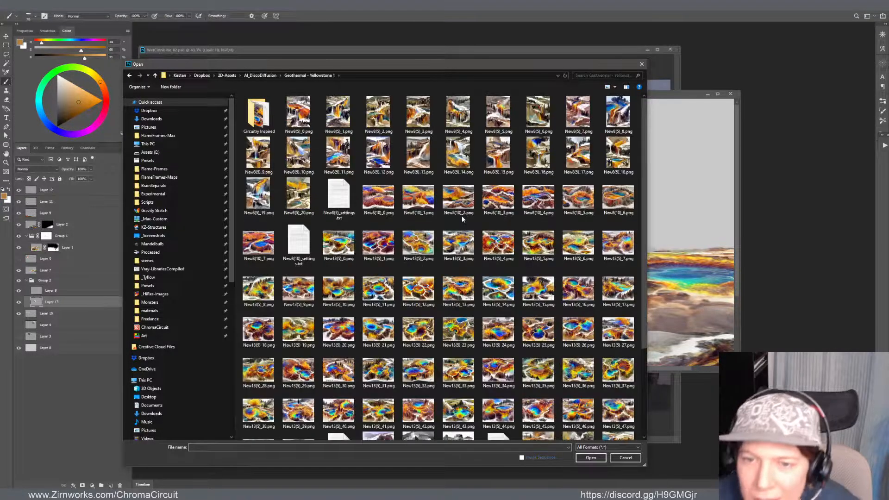
scroll(462, 216, "down", 3)
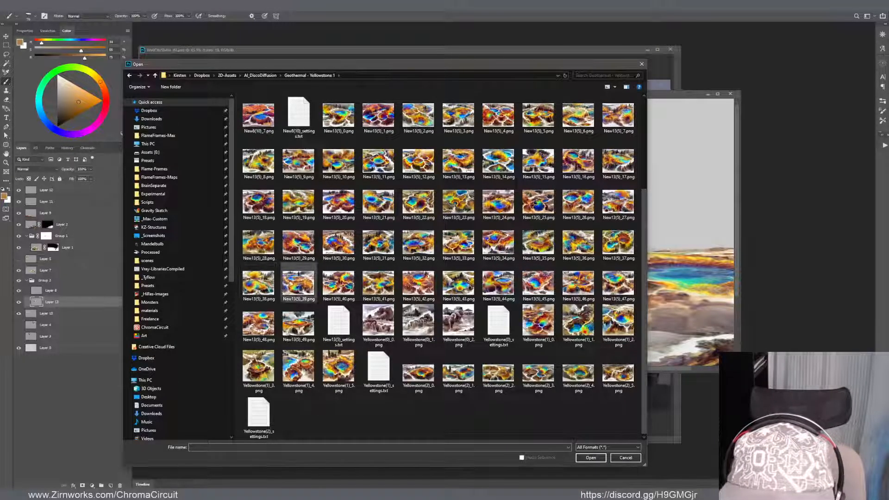
double_click(290, 295)
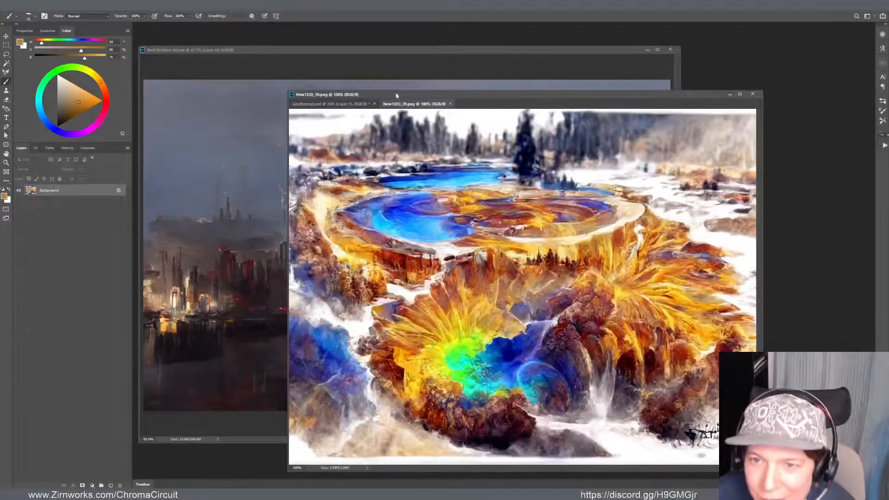
Float New13(5)_39.png in its own window and copy its picture into the empty sky of Geothermal.psd, directly above Layer 13
left_click_drag(397, 105, 493, 134)
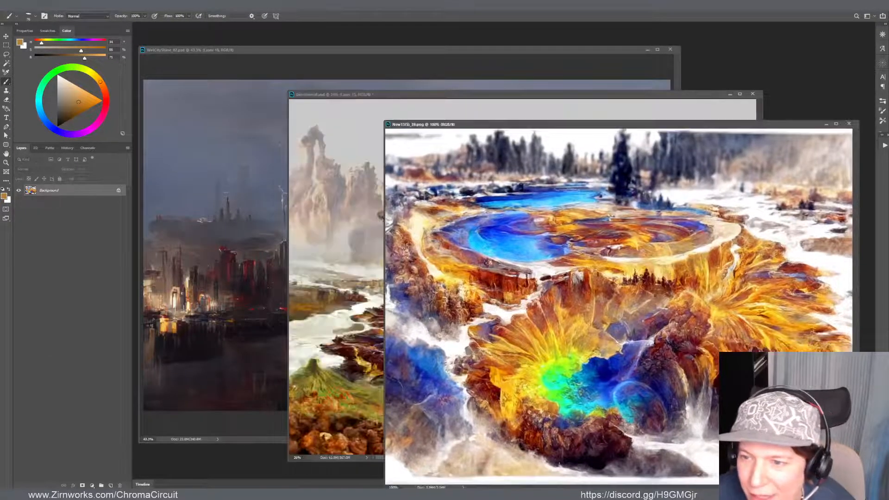
left_click_drag(635, 130, 400, 110)
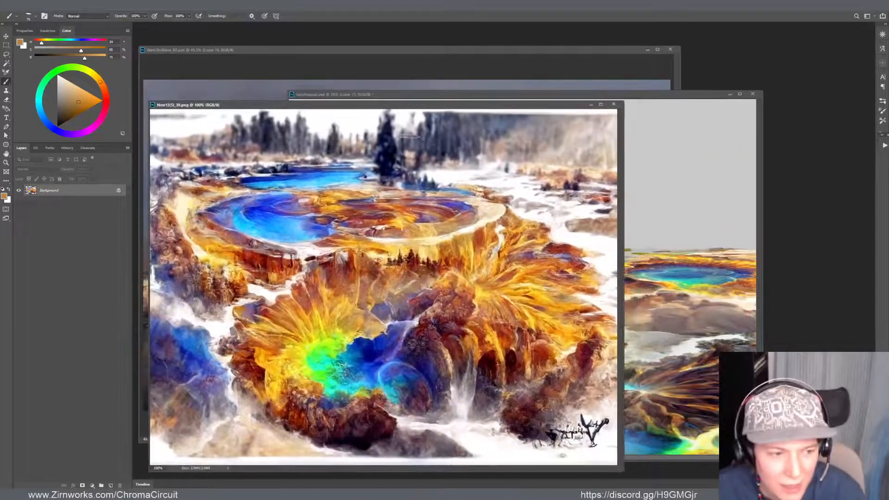
key("v")
left_click(667, 203)
left_click_drag(668, 202, 667, 203)
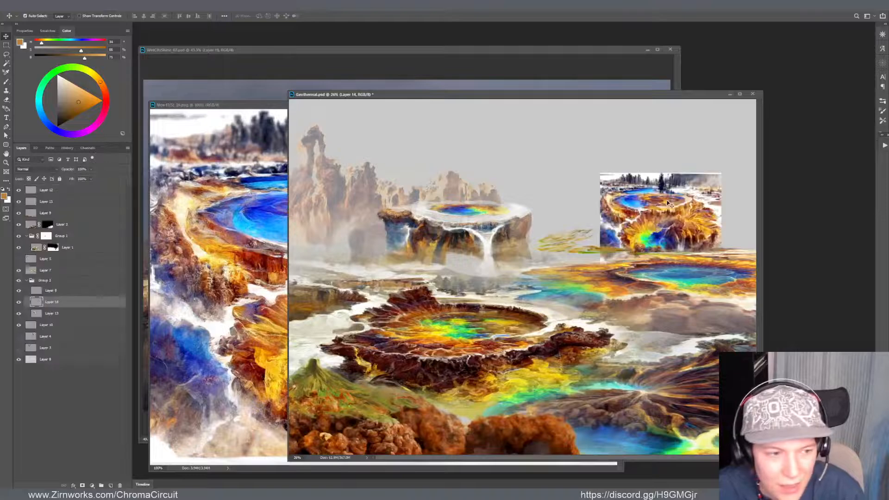
Show Geothermal.psd full screen, shift the new pool image slightly up and left towards the mesa, and ready the Rectangular Marquee tool
key("f")
left_click_drag(563, 194, 531, 177)
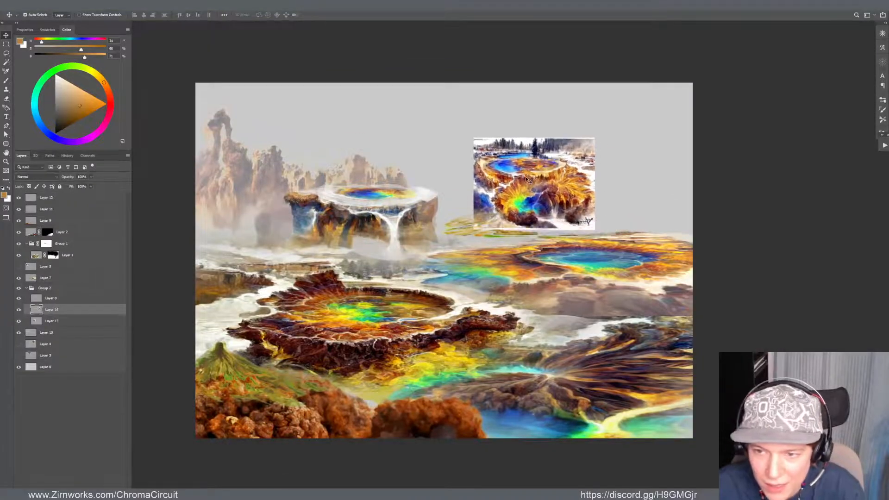
key("m")
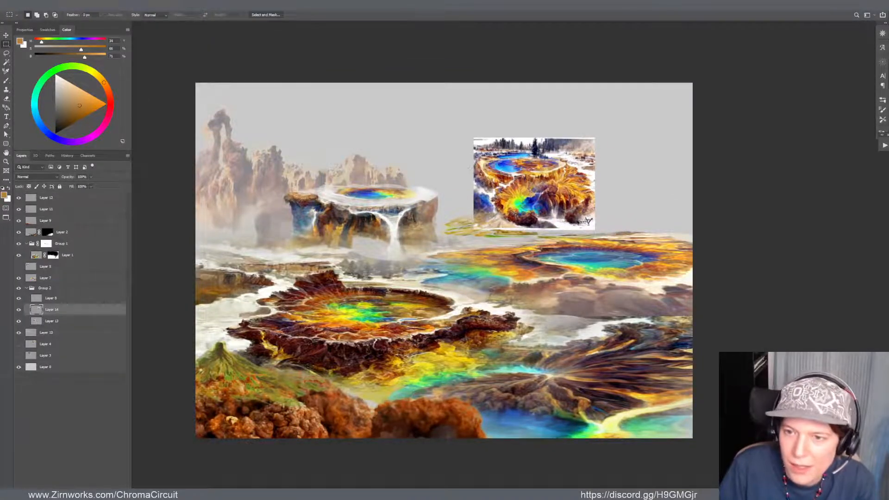
Crop the new pool image to its upper part with the trees and blue pool by deleting everything outside a rectangular selection
left_click_drag(471, 139, 586, 179)
key("ctrl+shift+i")
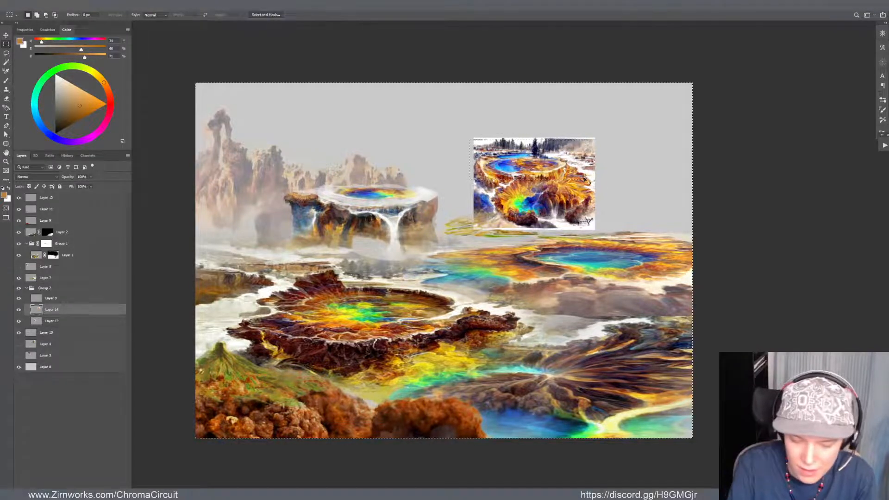
key("Delete")
key("ctrl+d")
Flip the cropped pool strip horizontally, enlarge and flatten it, and widen it across the sky between the mesa and the canvas's right edge
key("ctrl+t")
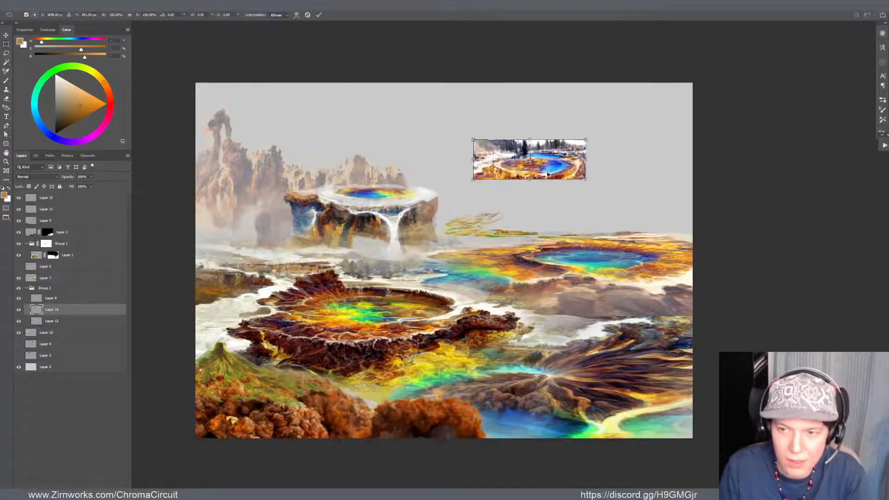
left_click_drag(584, 144, 664, 111)
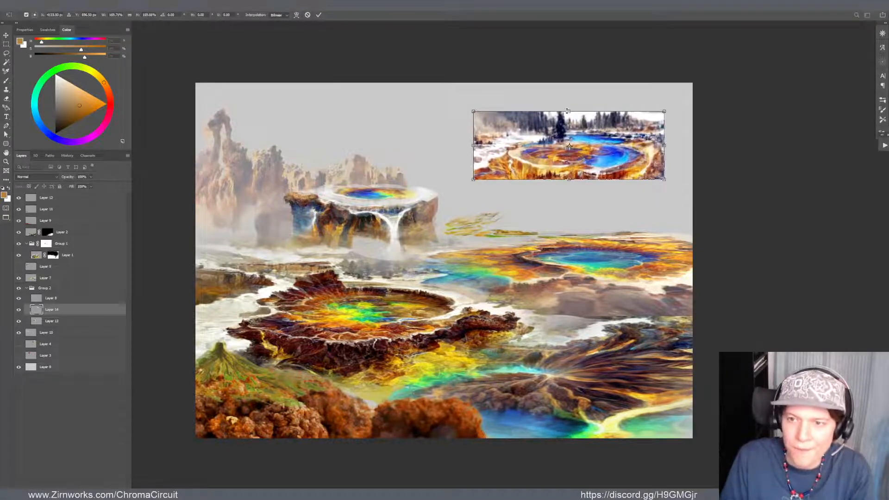
left_click_drag(568, 111, 569, 121)
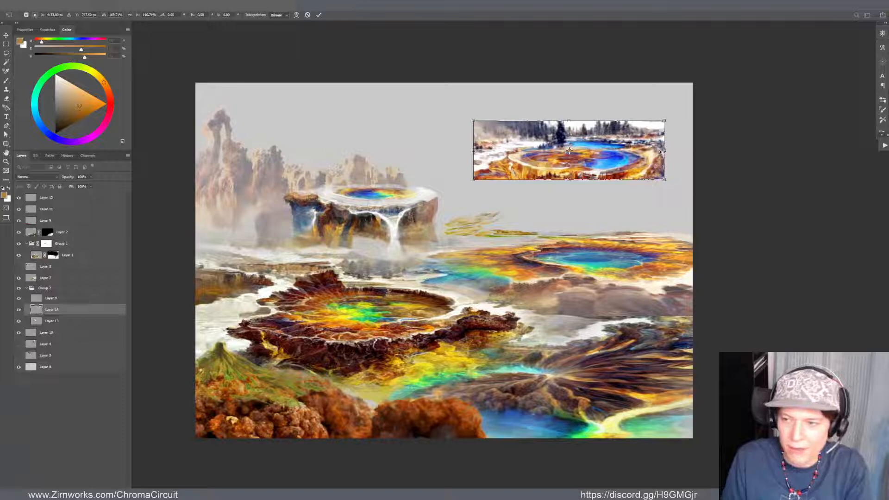
left_click_drag(661, 150, 626, 156)
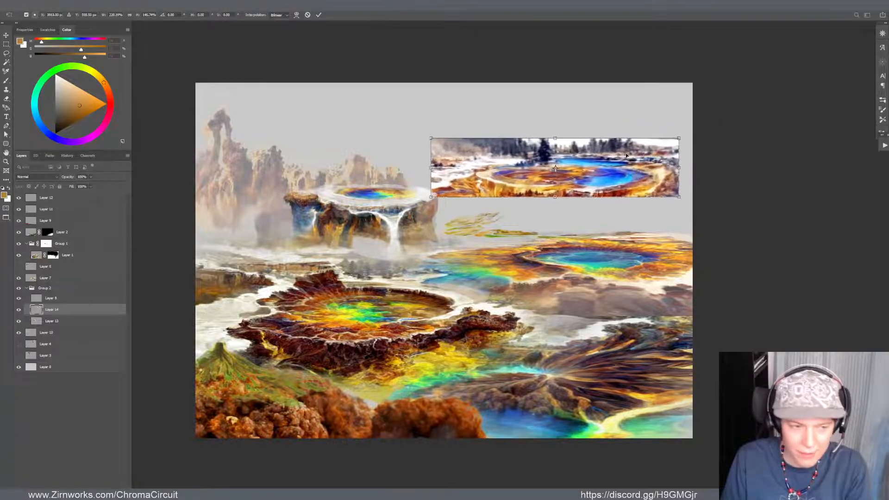
key("Return")
key("m")
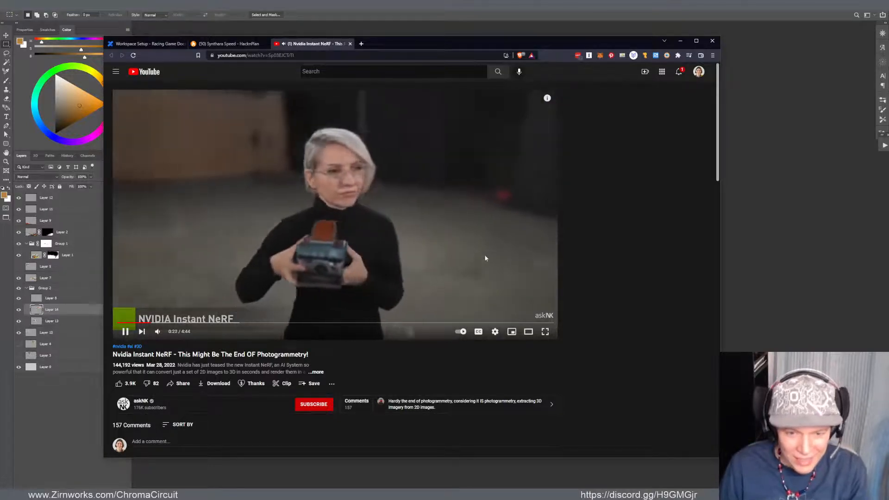
Look through the Nvidia Instant NeRF video's description in the browser, pause the video, close its page and return to Geothermal.psd
left_click(320, 373)
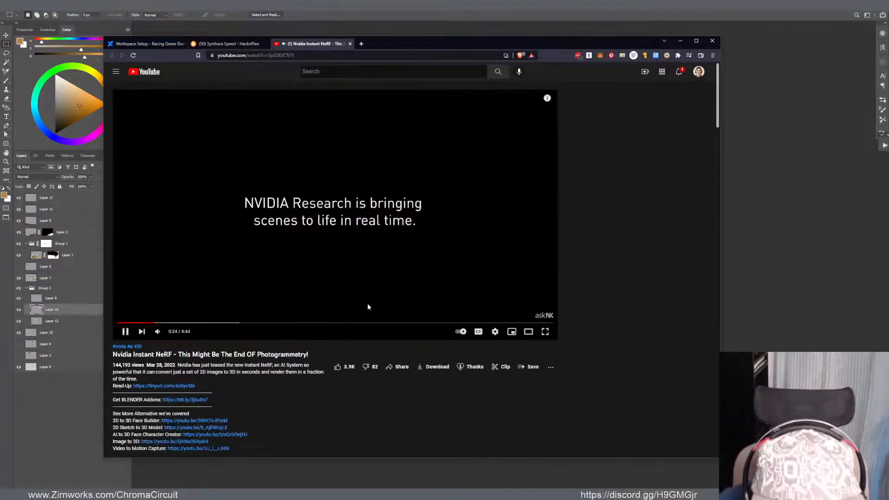
scroll(368, 305, "down", 4)
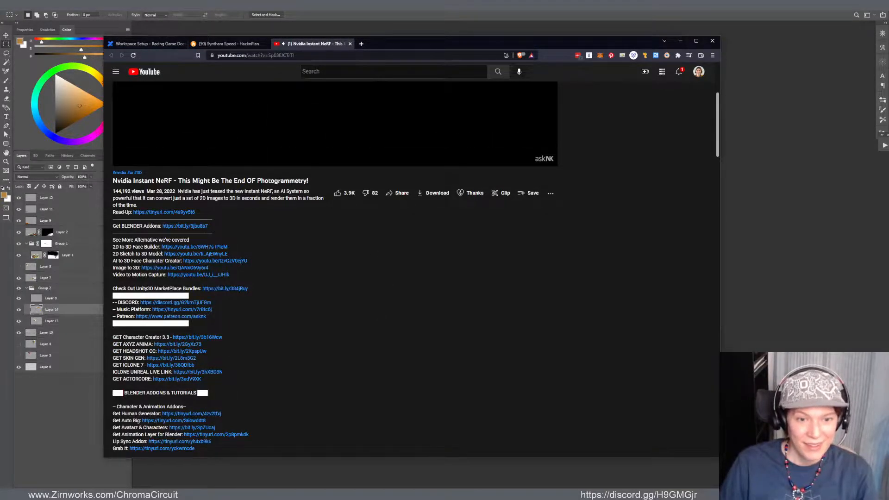
scroll(268, 257, "down", 2)
scroll(273, 265, "up", 6)
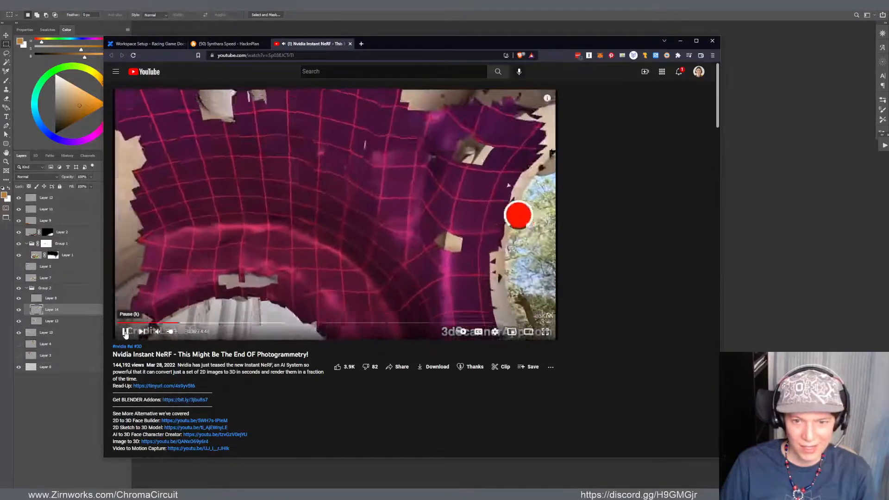
left_click(125, 332)
left_click(350, 44)
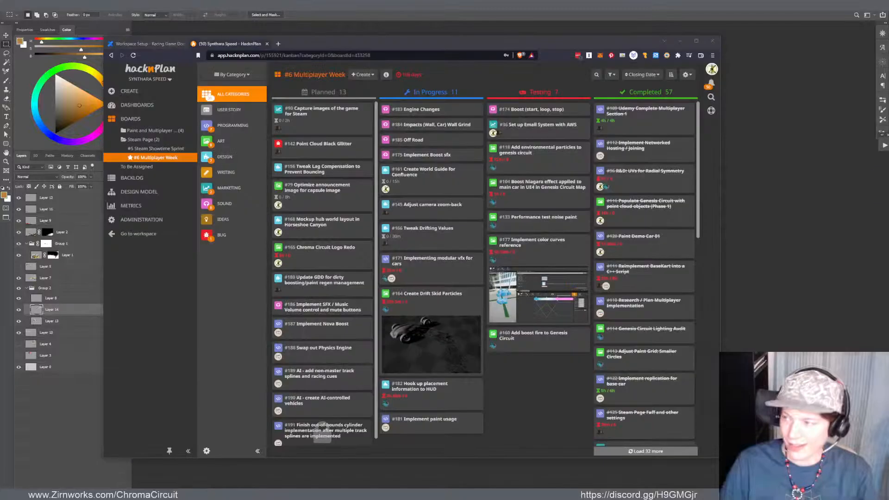
left_click(400, 32)
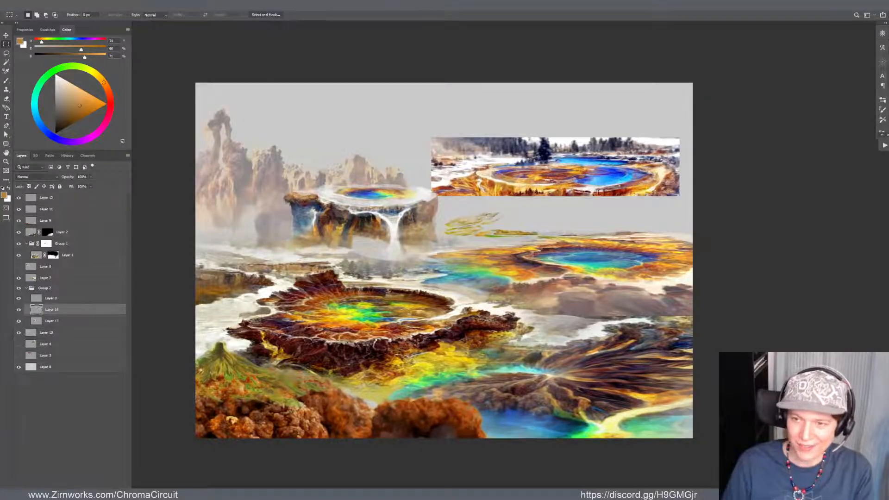
Nudge the pool strip slightly down and right in the sky, and close the Curves adjustment without applying it
key("v")
left_click_drag(588, 183, 592, 189)
key("ctrl+m")
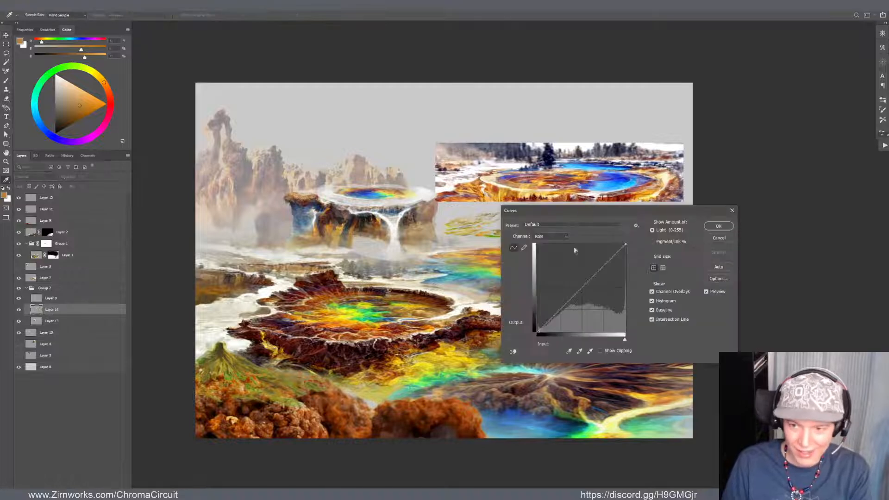
key("Escape")
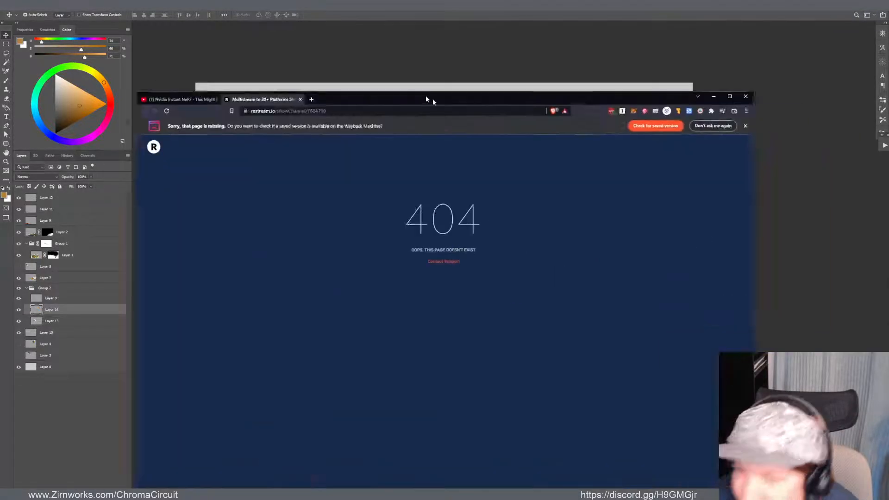
Close the missing Restream page in the browser and return to Geothermal.psd
left_click_drag(427, 97, 423, 40)
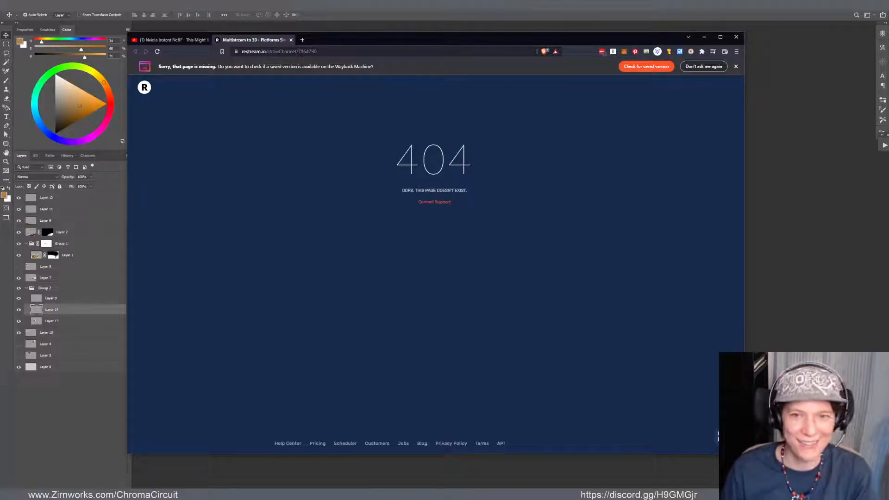
left_click(291, 40)
left_click(288, 39)
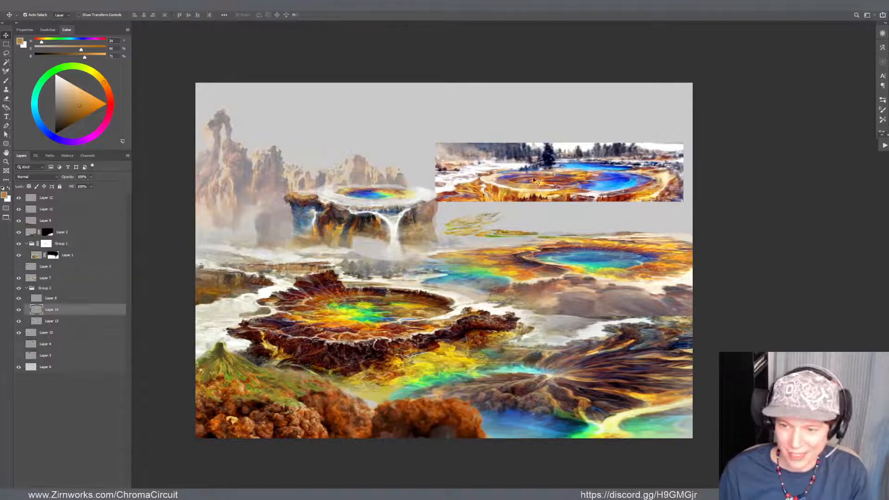
Fade the pool strip's contrast with Curves by raising the black point's output and lowering the white point's output to about 243
key("ctrl+m")
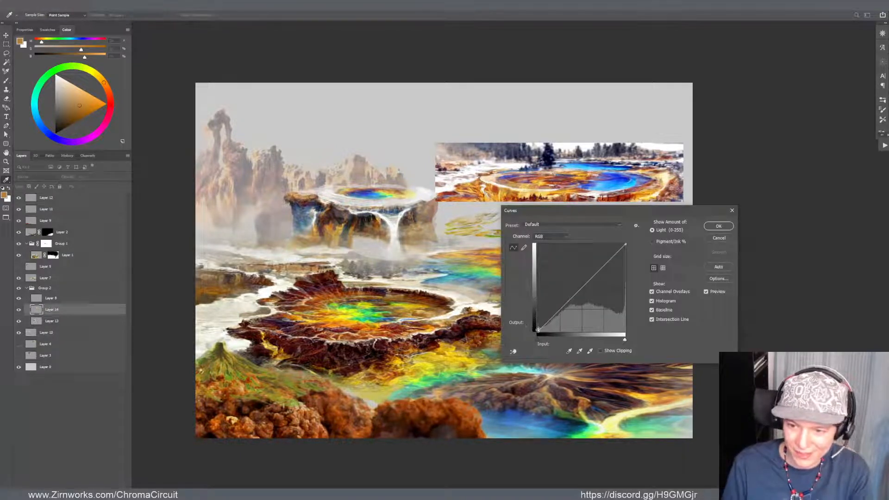
left_click_drag(537, 329, 539, 304)
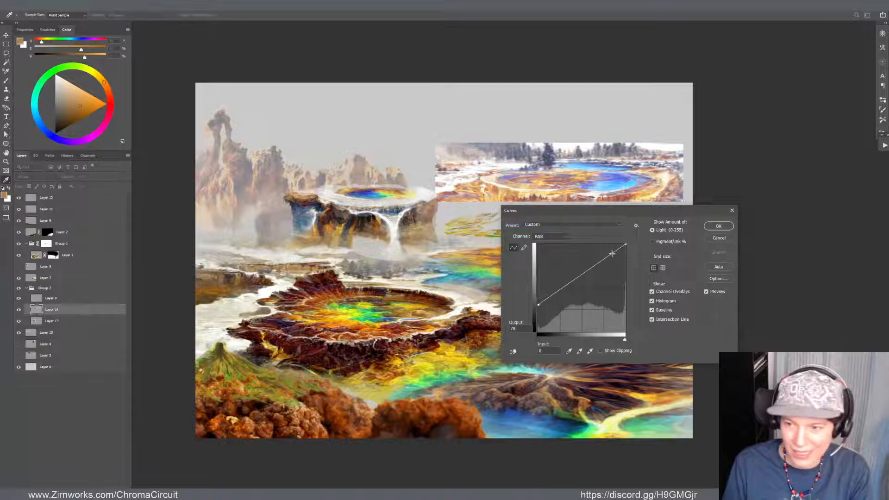
left_click(624, 245)
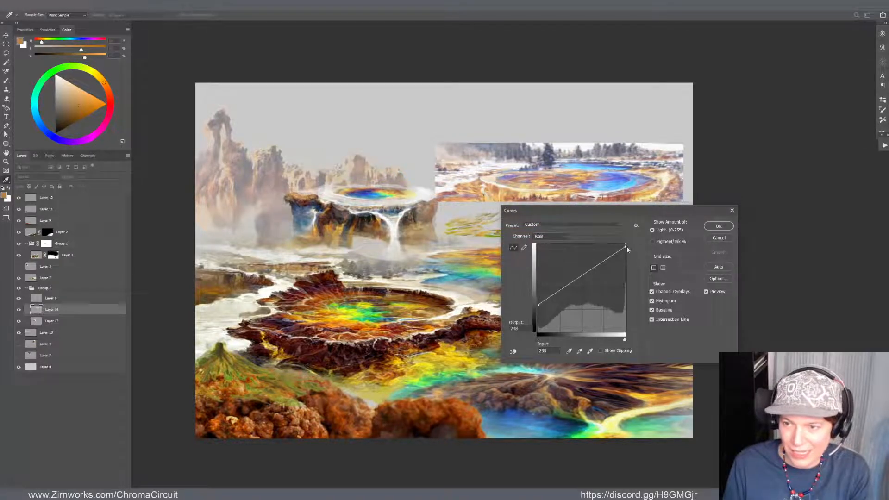
left_click_drag(626, 246, 625, 256)
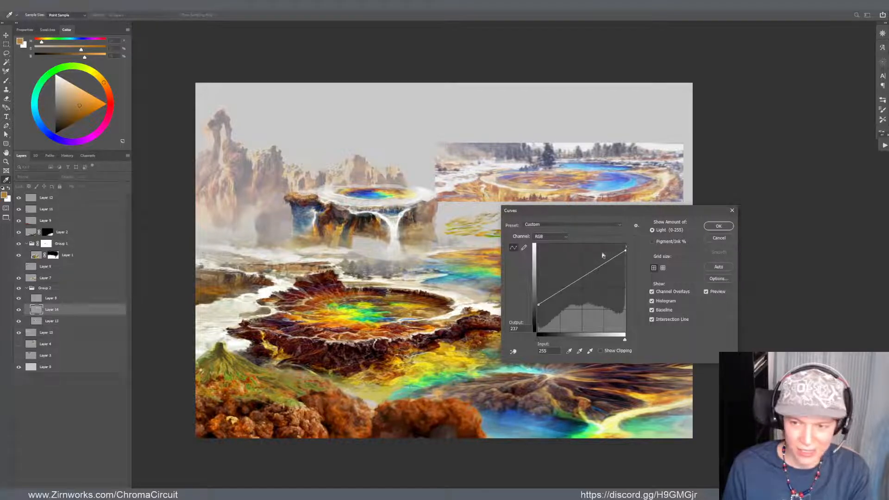
left_click_drag(625, 250, 625, 247)
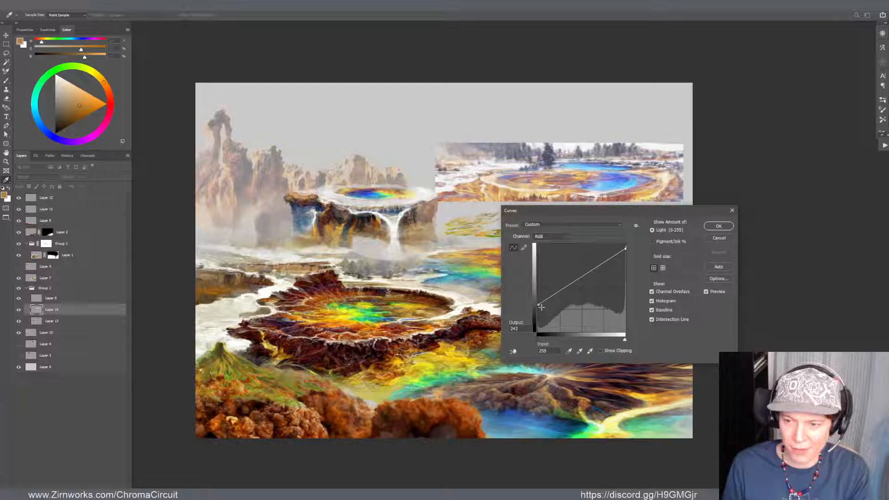
left_click_drag(539, 305, 537, 309)
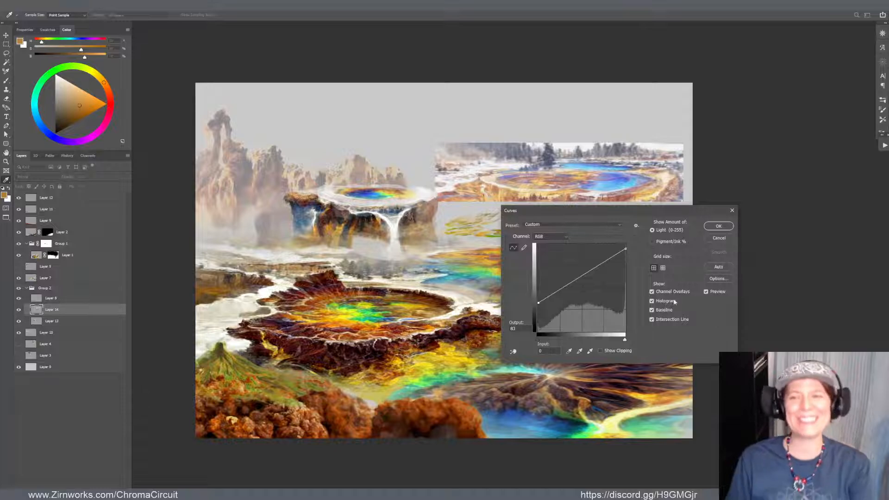
left_click(719, 226)
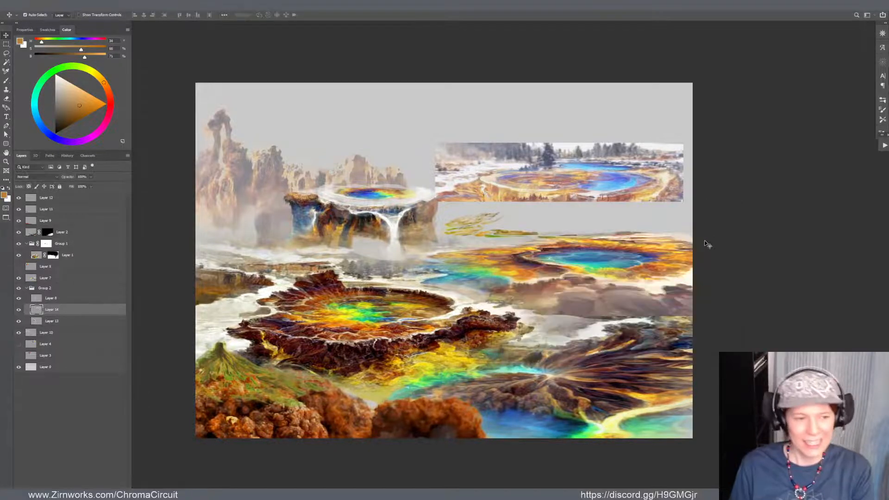
Reposition the pool strip above the yellow plants and warp its right side outward past the canvas edge
mouse_move(636, 191)
left_mouse_down()
mouse_move(645, 199)
mouse_move(621, 186)
left_mouse_up()
key("ctrl+t")
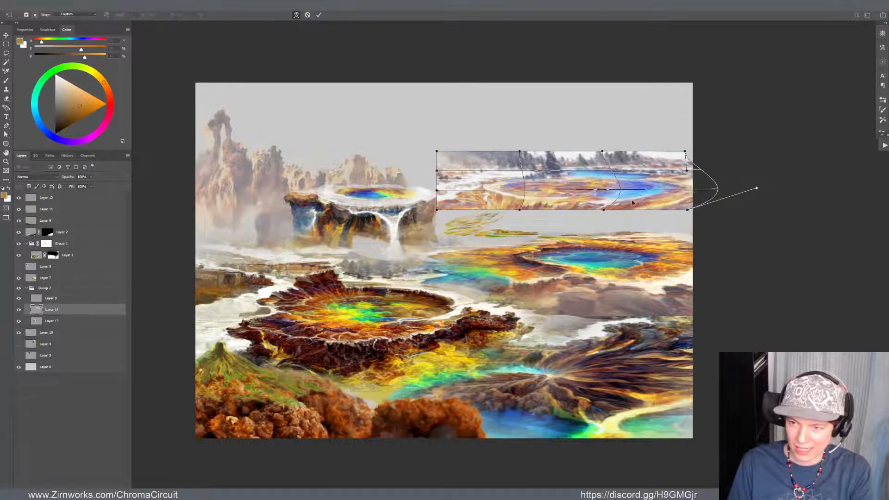
key("Return")
Erase the straight lower edge of the pool strip beneath the blue pool and along its middle into an irregular shoreline
key("e")
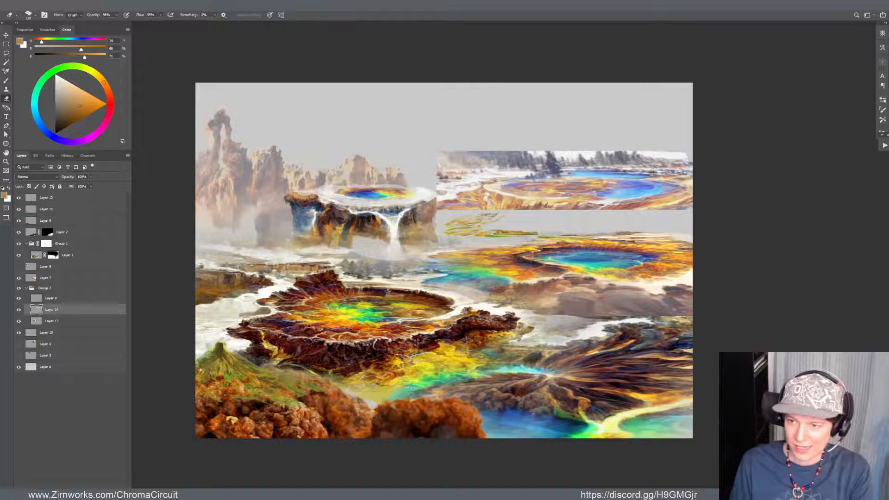
left_click_drag(604, 207, 689, 205)
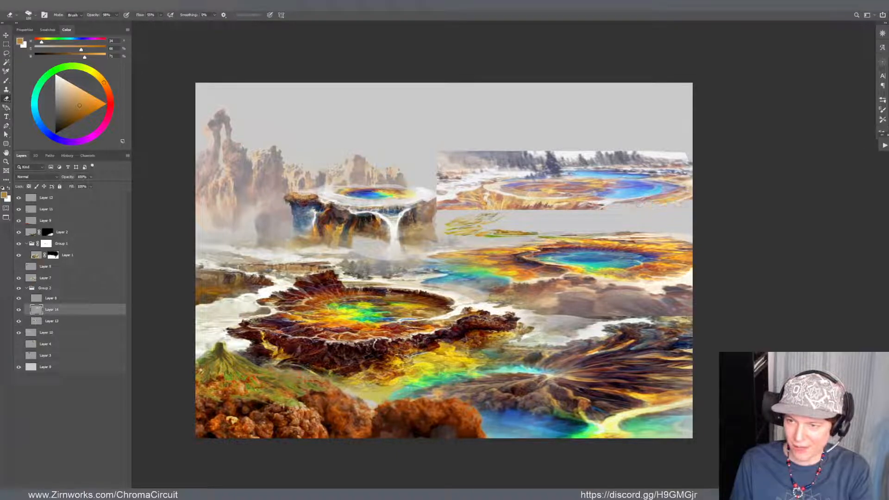
key("r")
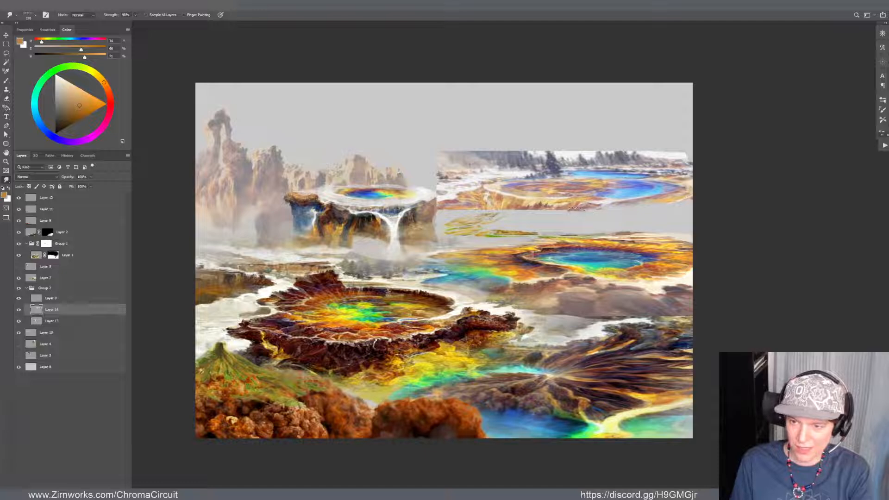
key("e")
left_click_drag(579, 210, 524, 212)
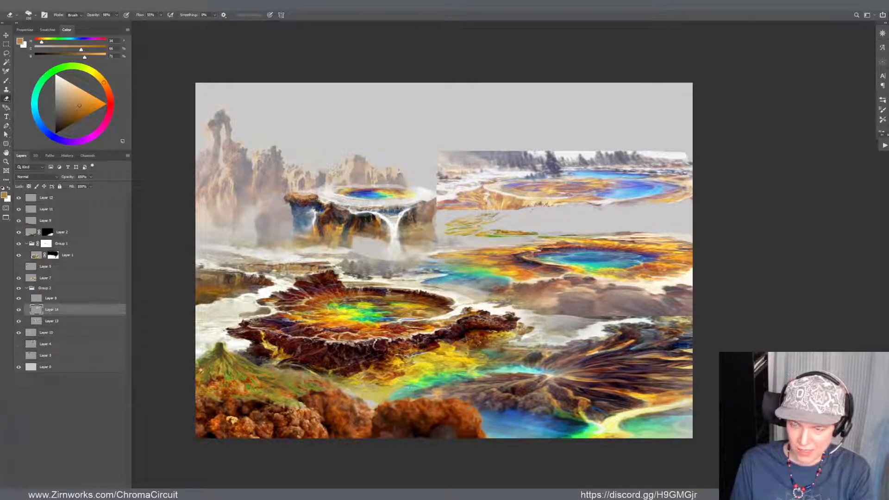
Touch up the pool strip's lower shoreline with brush colours sampled from its orange-tan, pale yellow and pinkish ground
key("b")
left_click(528, 207, "alt")
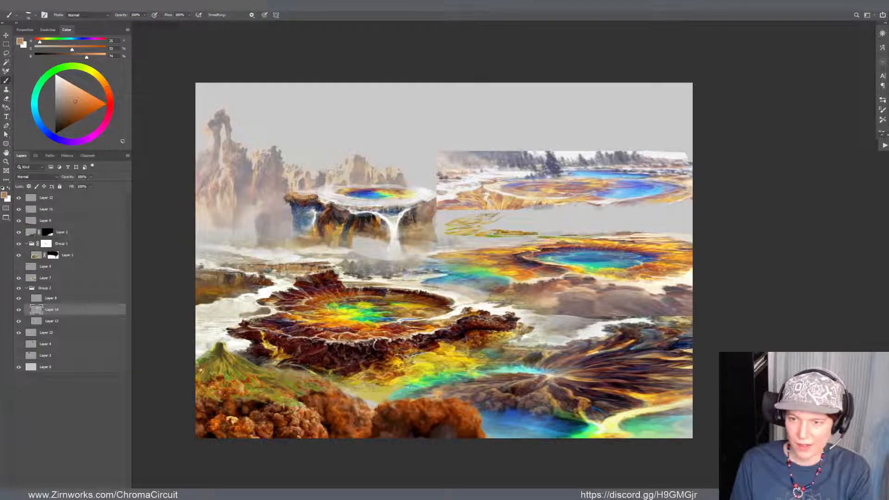
left_click(527, 206, "alt")
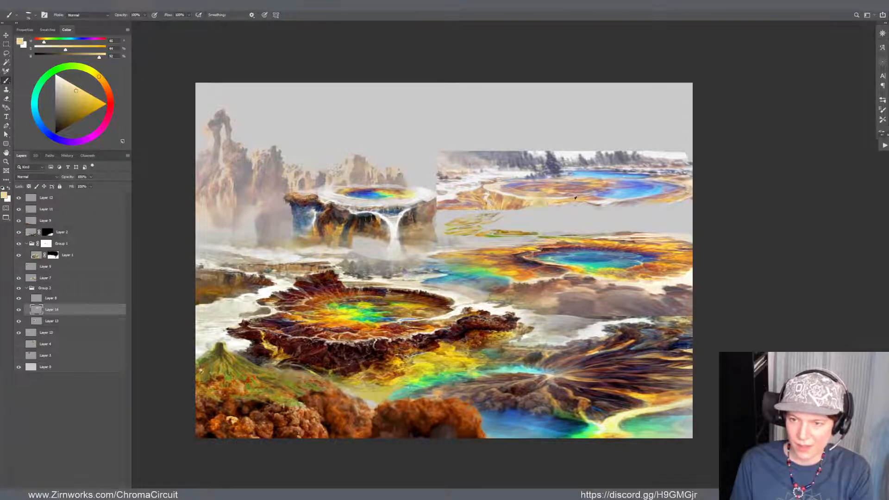
left_click(552, 225, "alt")
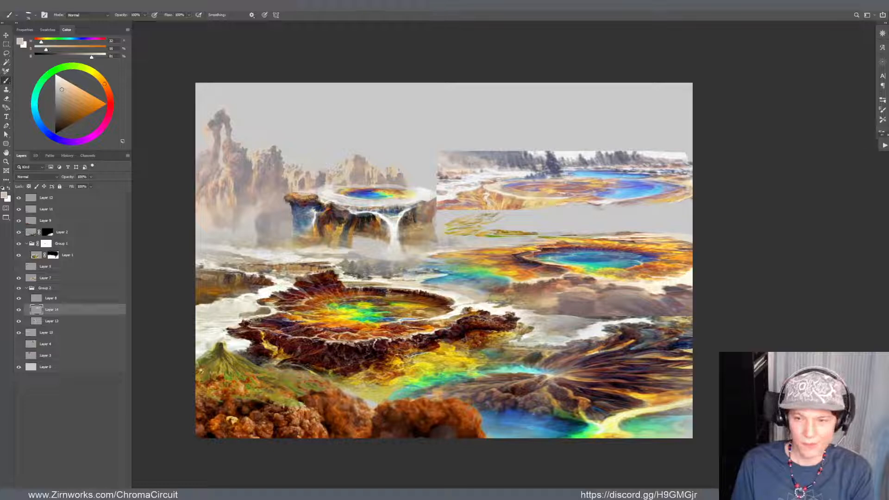
left_click(474, 205, "alt")
Reshape the pool strip's lower-left shoreline with Liquify and erase the hard corner beside the mesa
key("e")
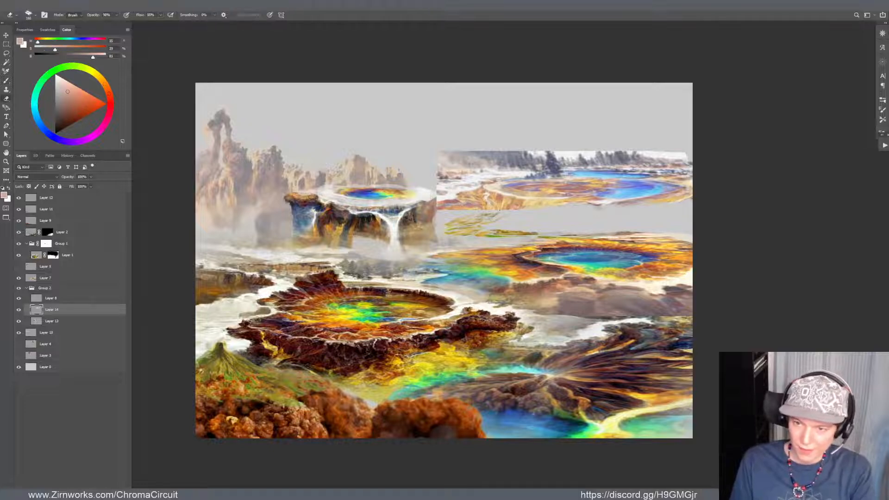
key("r")
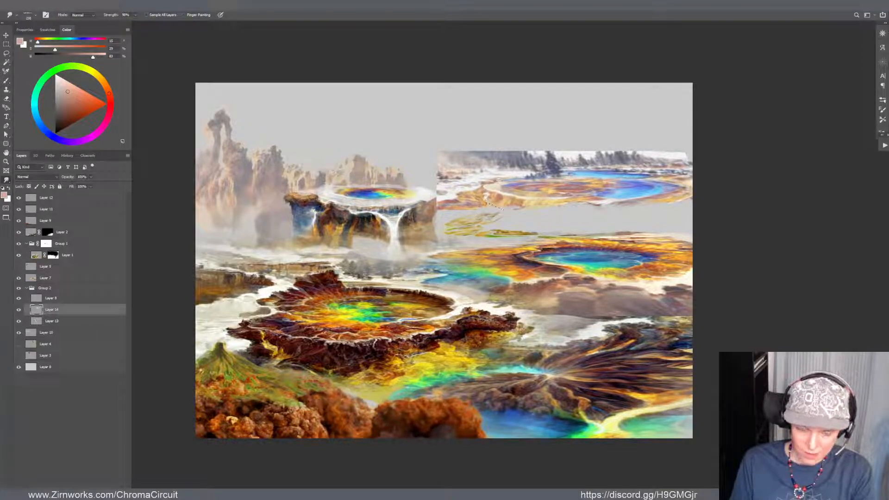
key("ctrl+shift+x")
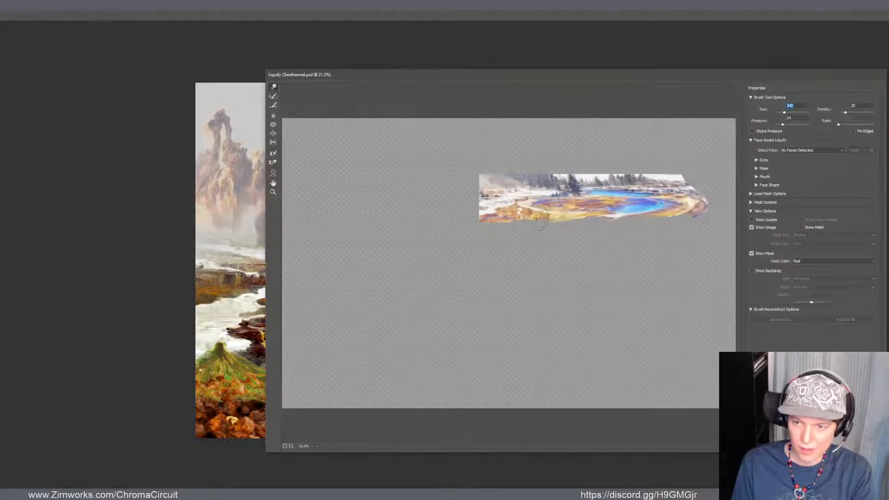
mouse_move(535, 217)
left_mouse_down()
mouse_move(486, 216)
mouse_move(448, 201)
mouse_move(443, 225)
left_mouse_up()
key("Return")
key("e")
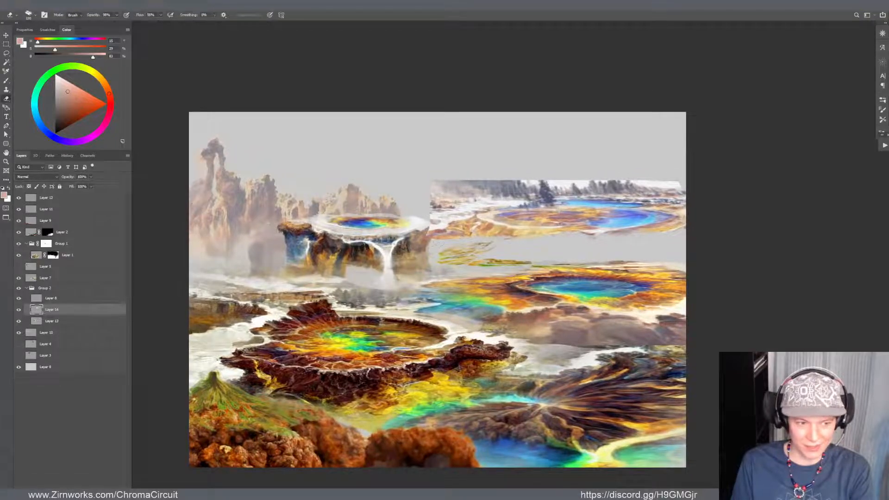
left_click_drag(435, 229, 461, 233)
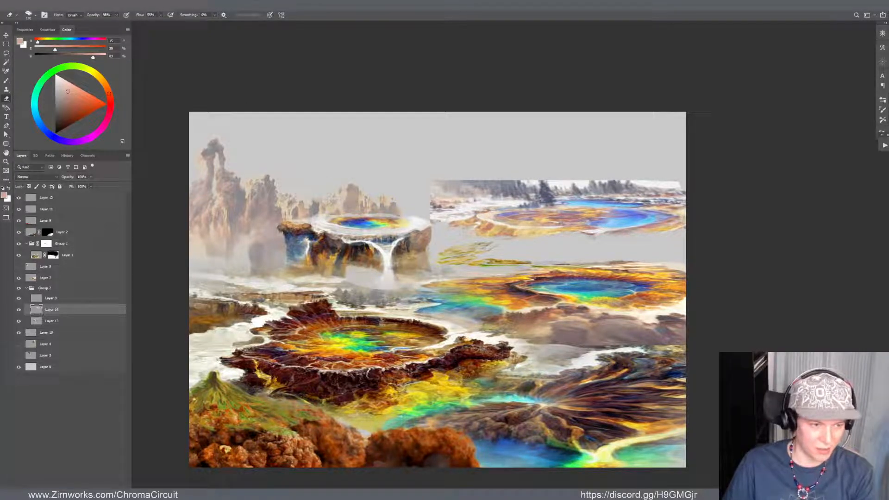
Erase the straight-edged haze and trees along the pool strip's upper-left side down to a low, uneven horizon
scroll(558, 215, "down", 1)
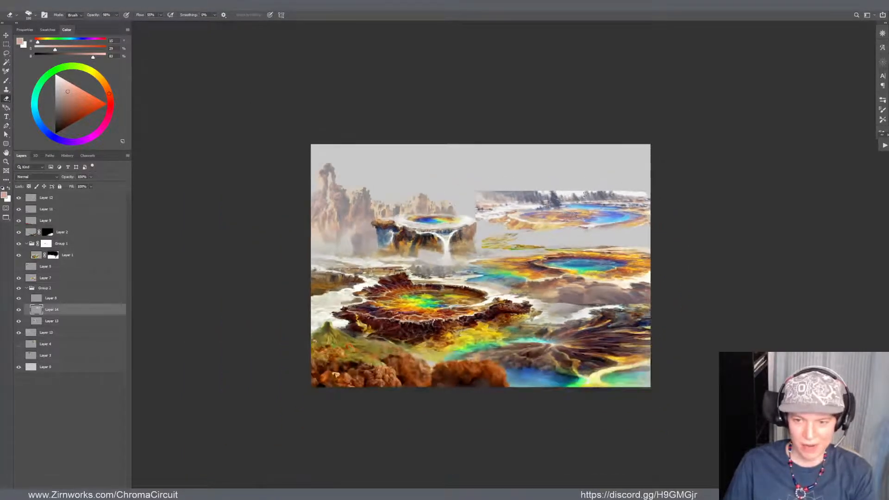
scroll(562, 199, "up", 1)
left_click_drag(560, 195, 538, 221)
key("v")
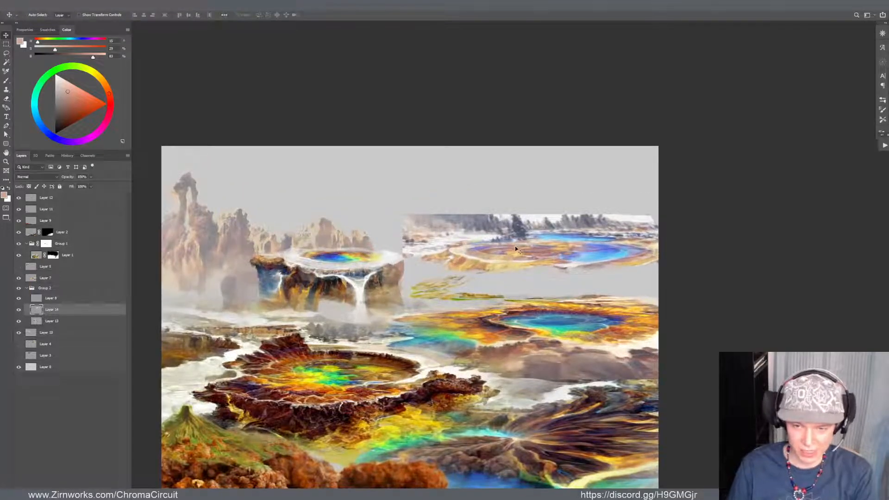
key("e")
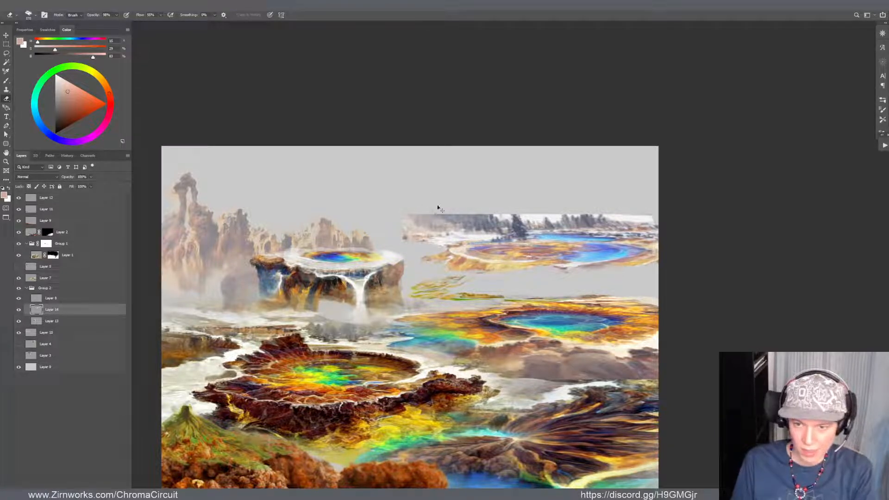
mouse_move(434, 211)
left_mouse_down()
mouse_move(466, 221)
mouse_move(496, 210)
mouse_move(518, 218)
mouse_move(469, 216)
left_mouse_up()
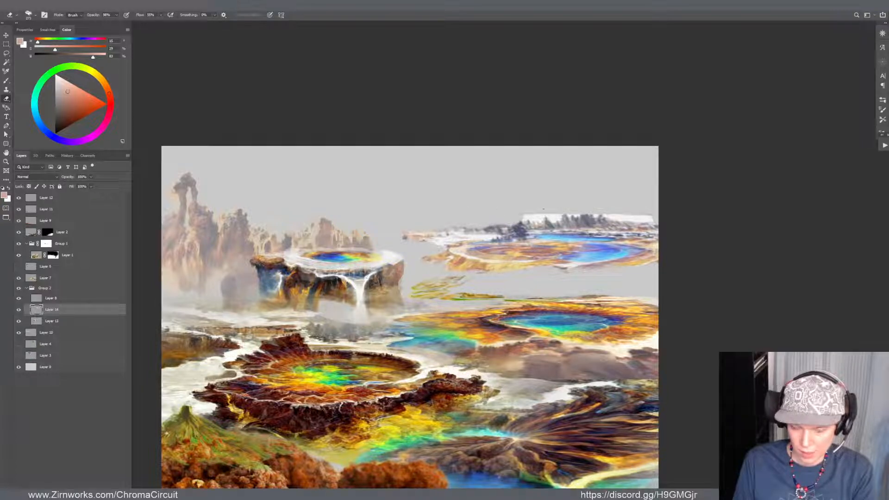
Reshape the treeline on the pool strip's upper edge with Liquify at brush size 664 and erase the pale band behind it
key("ctrl+shift+x")
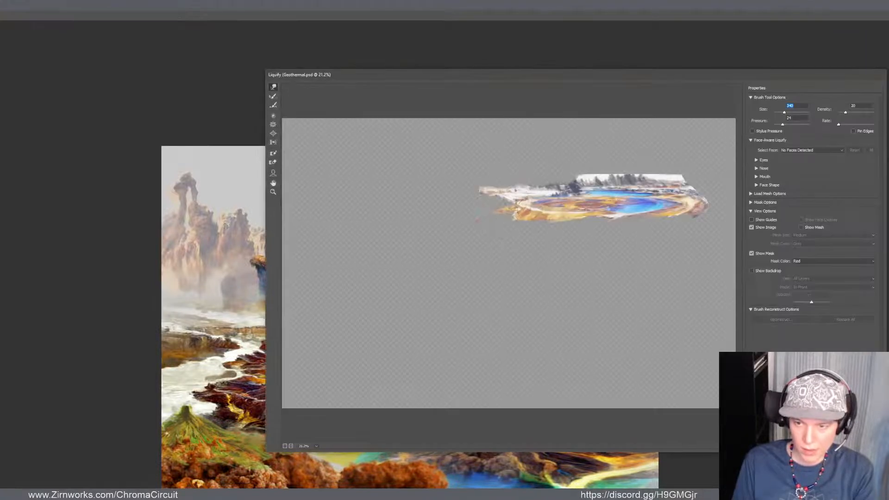
left_click_drag(790, 114, 787, 113)
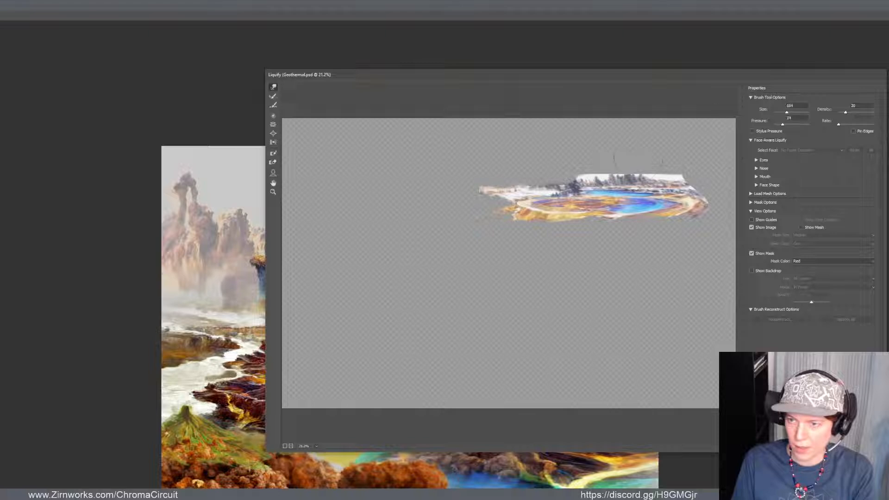
mouse_move(607, 184)
left_mouse_down()
mouse_move(665, 170)
mouse_move(605, 166)
mouse_move(670, 171)
mouse_move(661, 173)
mouse_move(695, 186)
mouse_move(648, 175)
mouse_move(636, 169)
mouse_move(667, 174)
mouse_move(648, 164)
left_mouse_up()
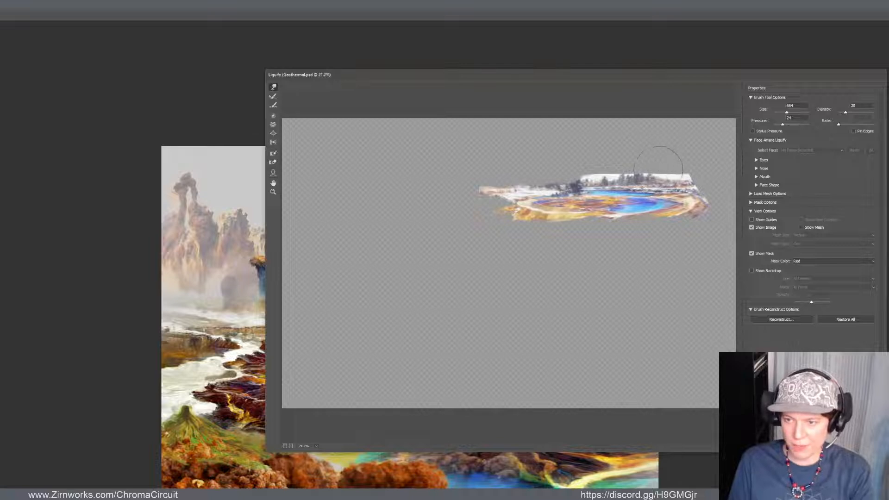
key("Return")
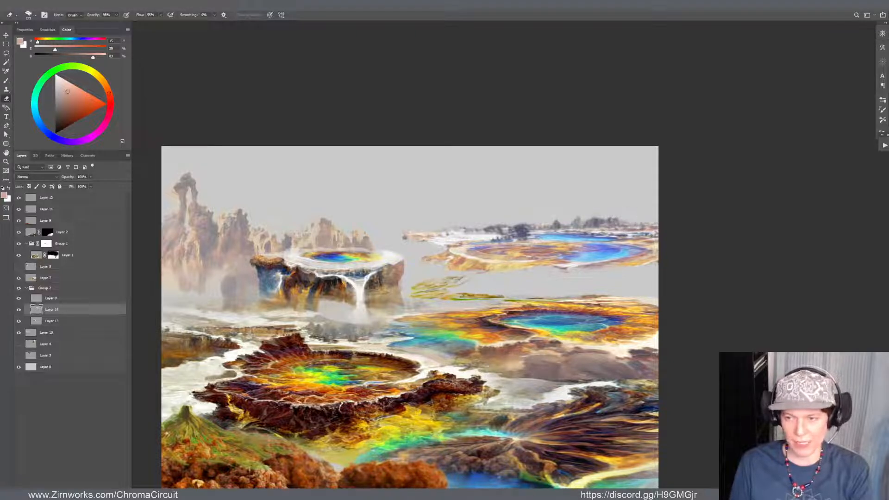
Reposition the pool strip slightly and erase the pale tip at its left end beside the mesa
key("v")
mouse_move(622, 241)
left_mouse_down()
mouse_move(613, 229)
mouse_move(647, 220)
mouse_move(648, 232)
left_mouse_up()
key("e")
key("v")
key("e")
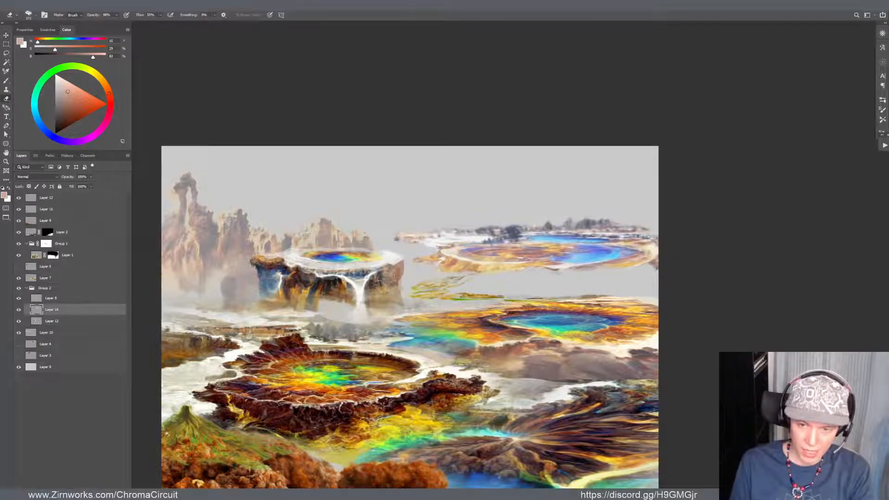
key("v")
left_click_drag(397, 239, 419, 239)
key("e")
left_click(394, 241)
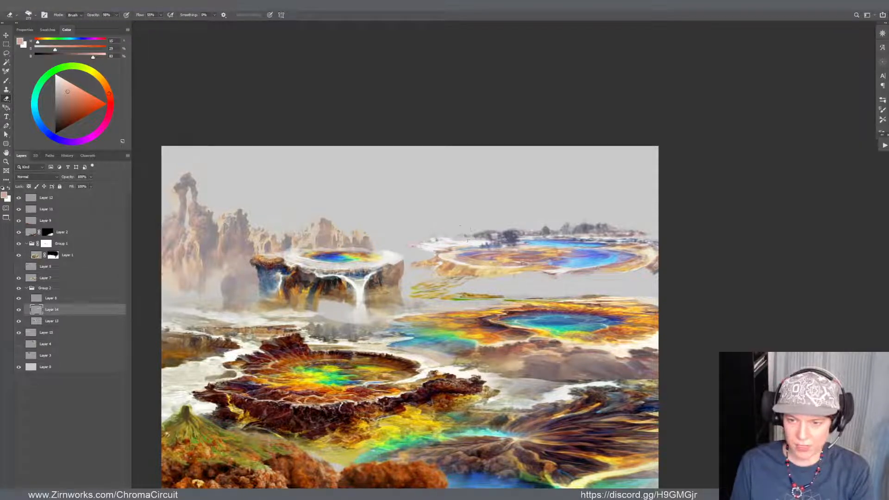
Stretch the pool strip wider toward the mesa, flatten it from above, and flip it horizontally
mouse_move(467, 234)
left_mouse_down()
mouse_move(514, 225)
mouse_move(505, 244)
mouse_move(426, 252)
mouse_move(483, 251)
mouse_move(483, 259)
left_mouse_up()
key("v")
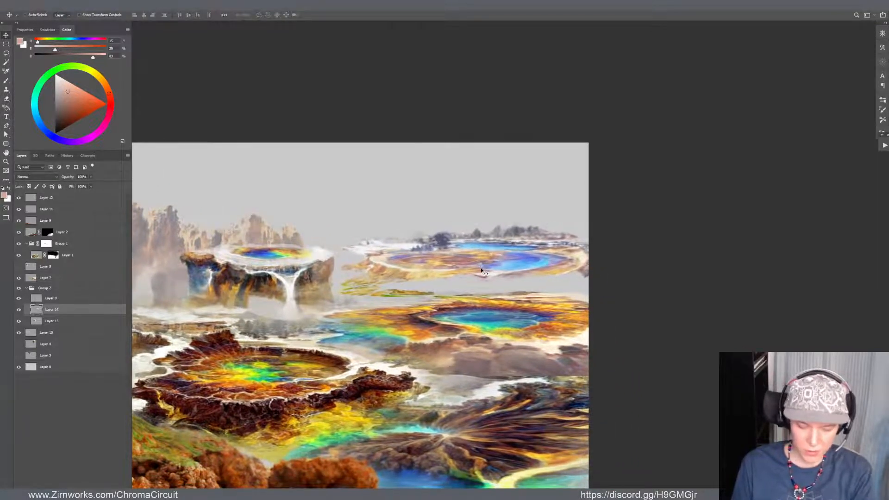
key("ctrl+t")
left_click_drag(317, 255, 291, 255)
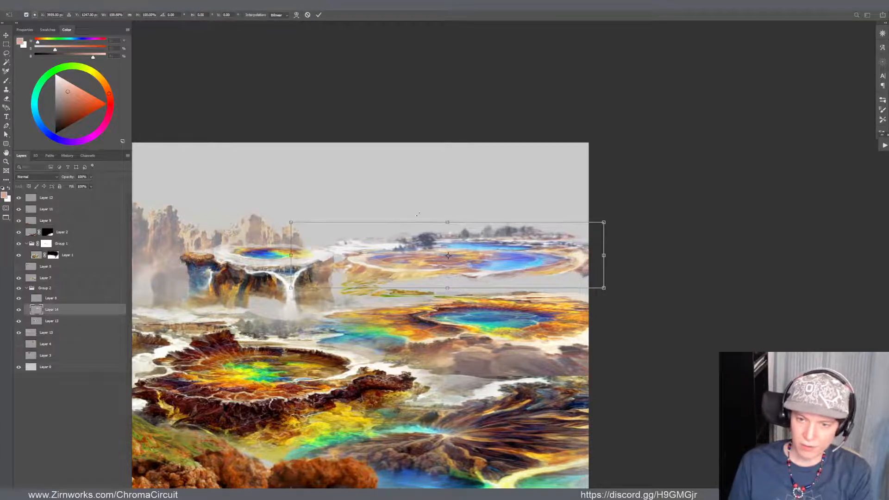
left_click_drag(446, 222, 446, 237)
key("Return")
key("ctrl+shift+h")
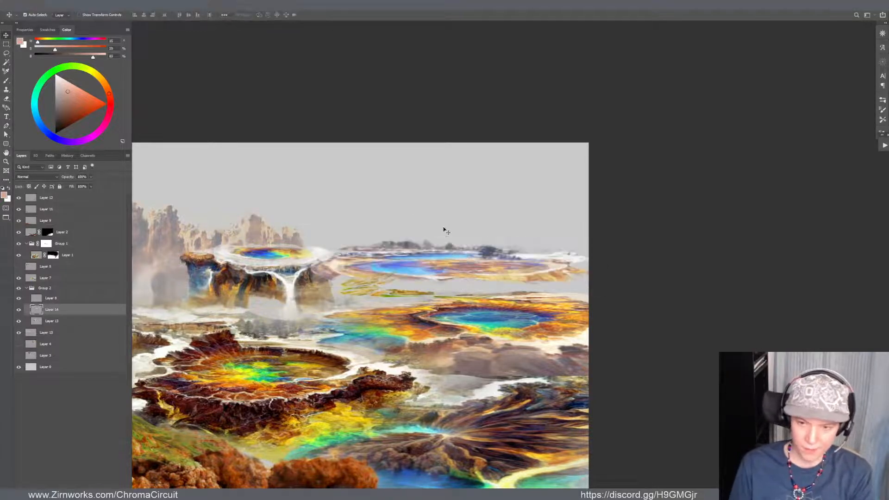
Shift the flipped pool strip to the right and warp its middle to lie along the distant horizon
left_click_drag(520, 269, 555, 252)
key("ctrl+shift+w")
left_click_drag(497, 262, 503, 266)
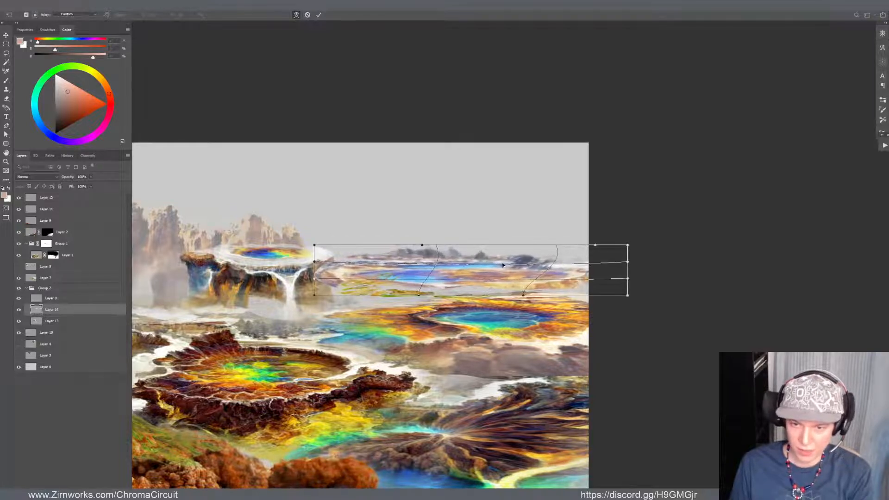
key("Return")
Erase the dark trees along the pool strip's upper edge to leave a thin, flat horizon line
key("e")
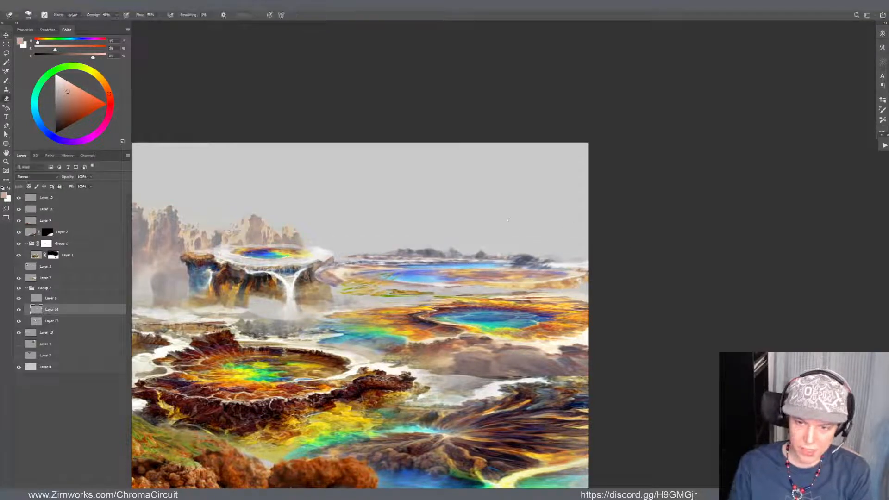
mouse_move(514, 258)
left_mouse_down()
mouse_move(553, 265)
mouse_move(542, 261)
left_mouse_up()
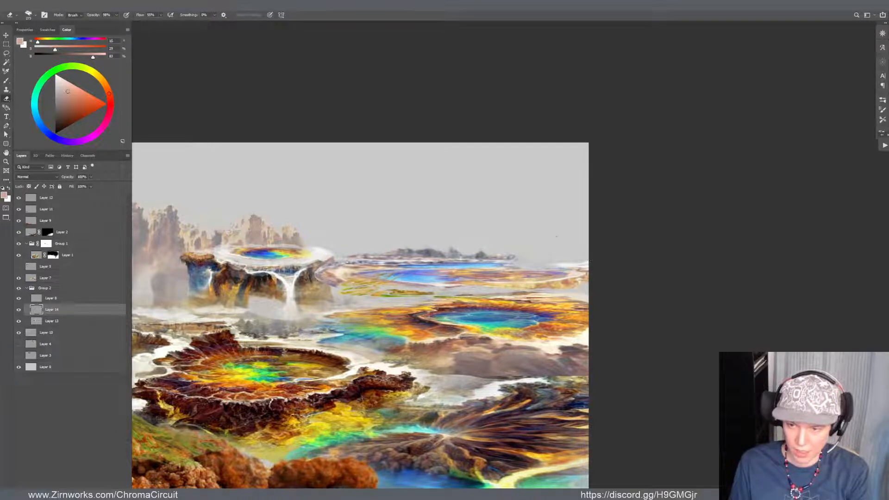
mouse_move(462, 253)
left_mouse_down()
mouse_move(430, 255)
mouse_move(513, 257)
mouse_move(503, 251)
left_mouse_up()
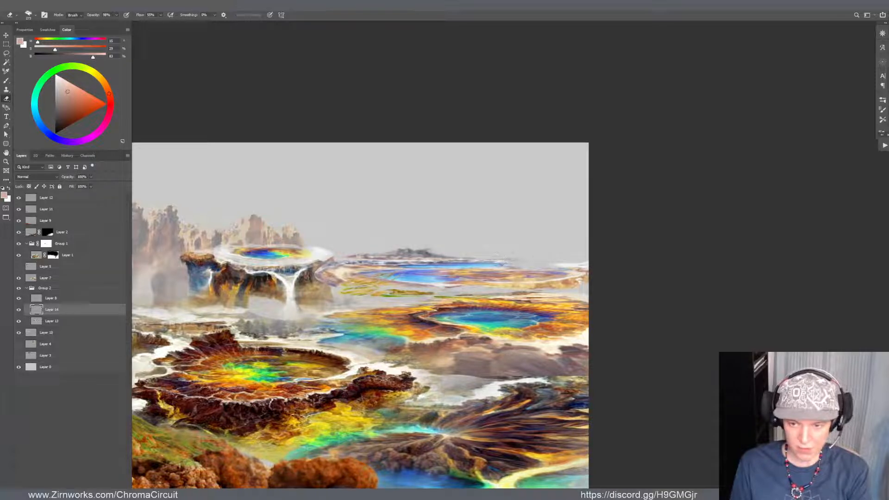
mouse_move(435, 254)
left_mouse_down()
mouse_move(408, 255)
mouse_move(454, 254)
left_mouse_up()
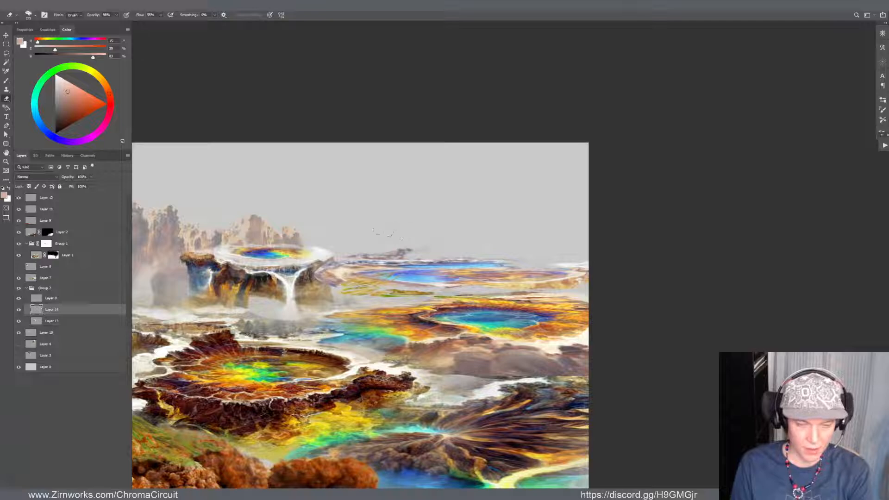
mouse_move(370, 257)
left_mouse_down()
mouse_move(403, 251)
mouse_move(387, 256)
mouse_move(396, 253)
mouse_move(386, 243)
mouse_move(365, 255)
left_mouse_up()
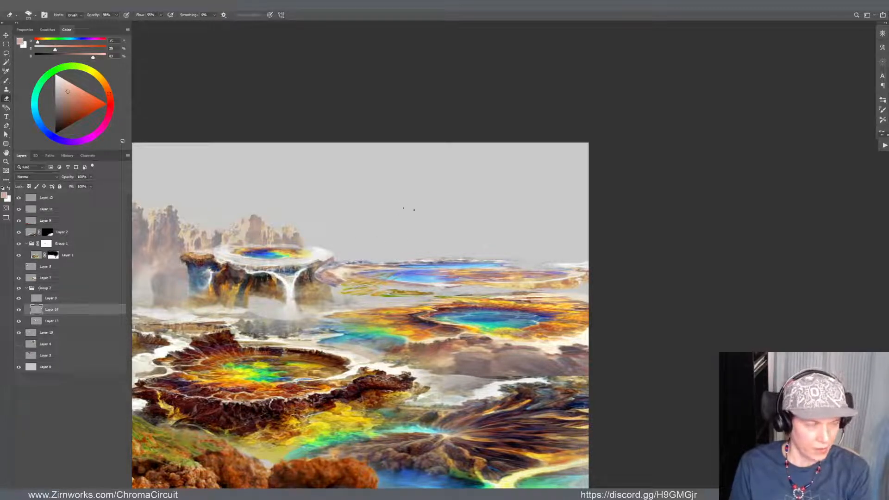
Nudge the pool strip toward the mesa and soften its left end with the eraser where the two meet
key("v")
left_click_drag(353, 269, 328, 261)
key("e")
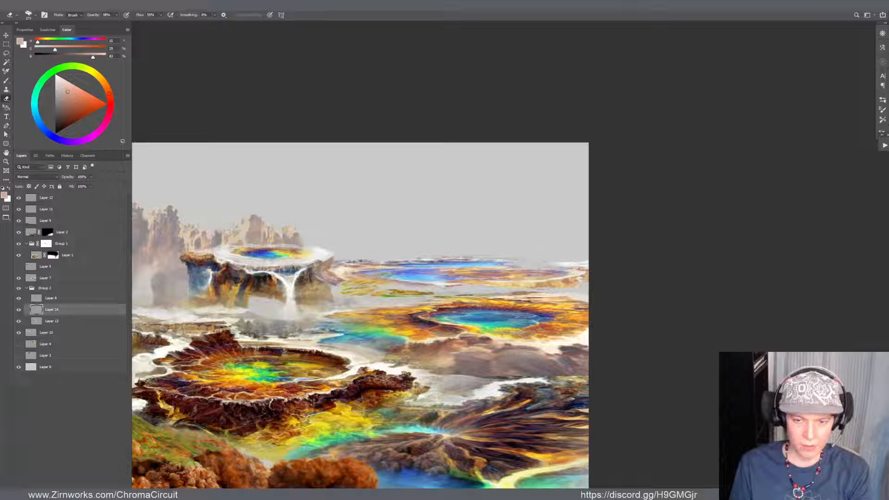
left_click_drag(313, 275, 330, 280)
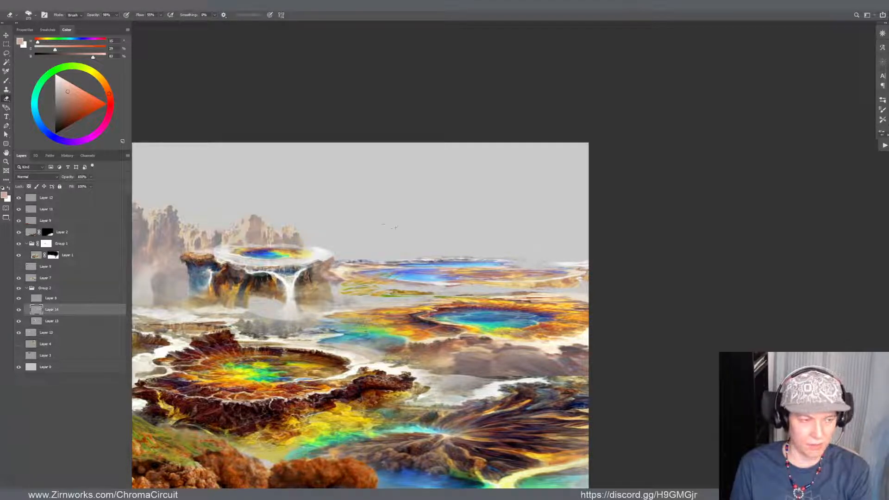
Move Layer 14 beneath Layer 10 and lower the pool strip to sit behind the yellow plants
key("v")
mouse_move(446, 271)
left_mouse_down()
mouse_move(463, 273)
mouse_move(427, 276)
left_mouse_up()
left_click_drag(86, 309, 81, 338)
left_click_drag(435, 270, 437, 274)
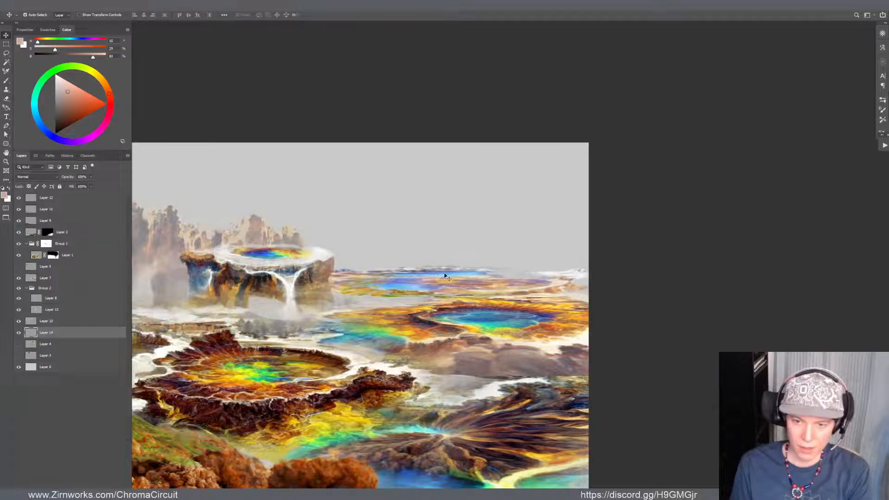
left_click_drag(531, 287, 509, 282)
On the mesa's layer, Layer 13, repaint the rock pillar left of the waterfall with dark and golden-tan colours sampled from the cliff
left_click(305, 279)
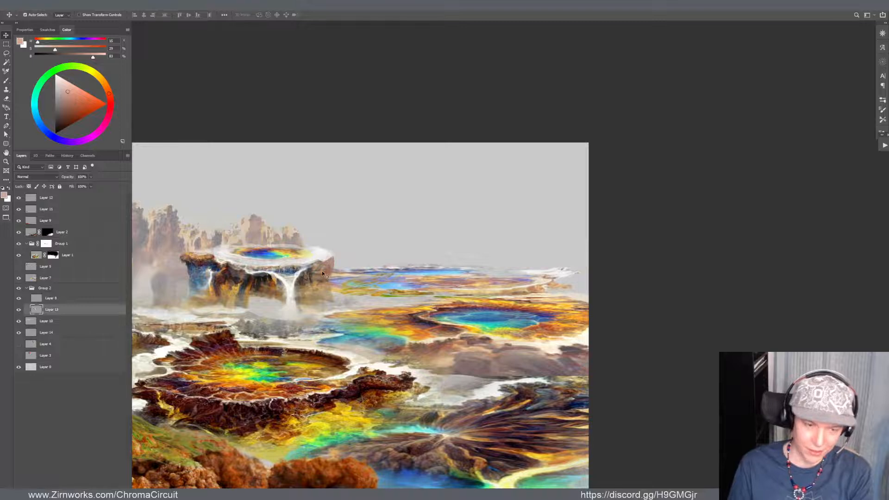
scroll(324, 273, "up", 6)
left_click_drag(313, 272, 468, 271)
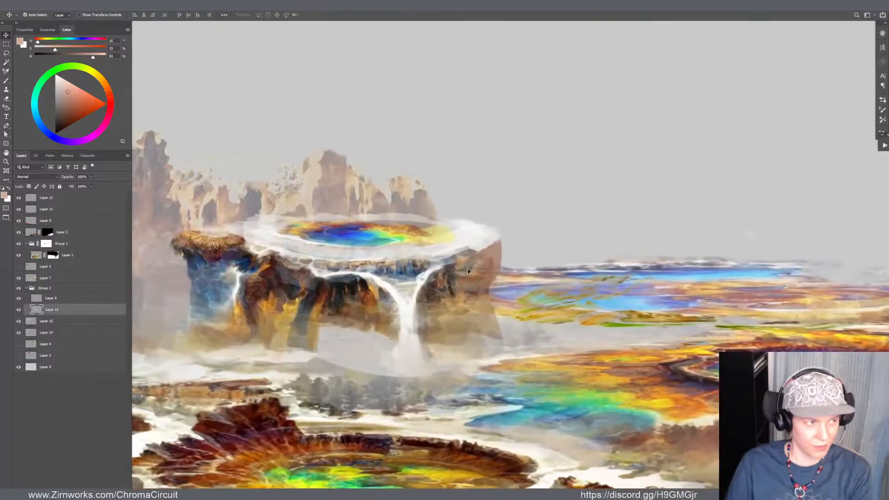
scroll(465, 285, "down", 5)
scroll(422, 279, "up", 5)
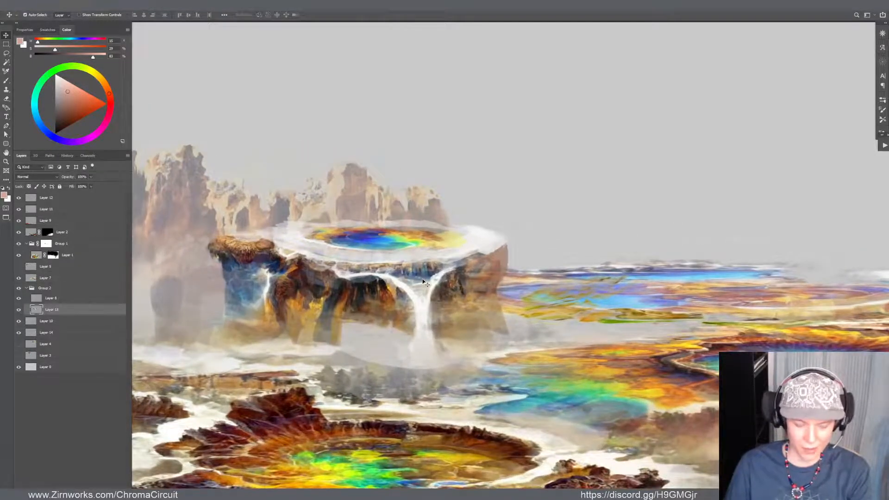
key("b")
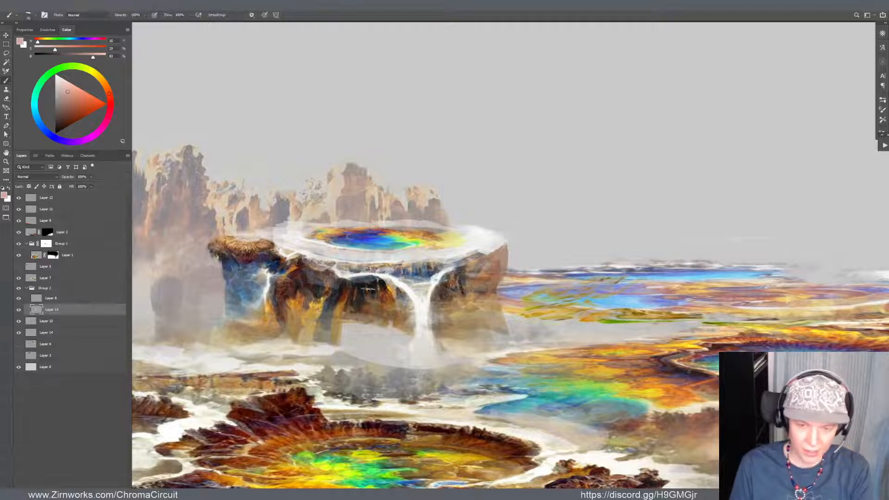
left_click(365, 290, "alt")
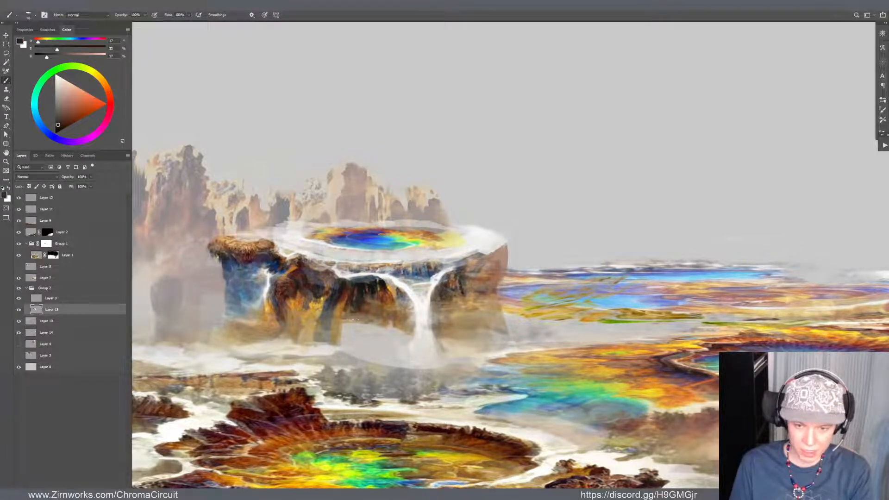
mouse_move(352, 319)
left_mouse_down()
mouse_move(358, 297)
mouse_move(346, 315)
mouse_move(342, 303)
mouse_move(344, 337)
left_mouse_up()
key("ctrl+z")
left_click(342, 303, "alt")
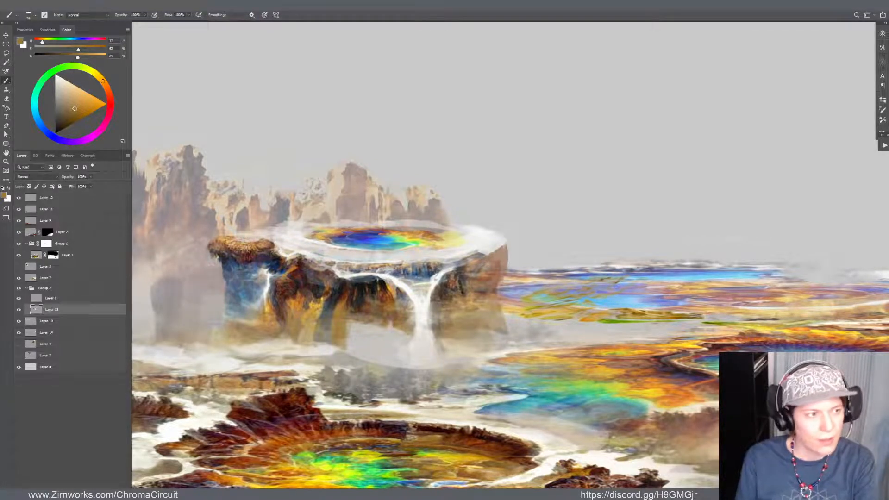
Paint a small pool on the mesa's left ledge with yellow-green, orange and cyan sampled from the main pool
scroll(442, 309, "down", 5)
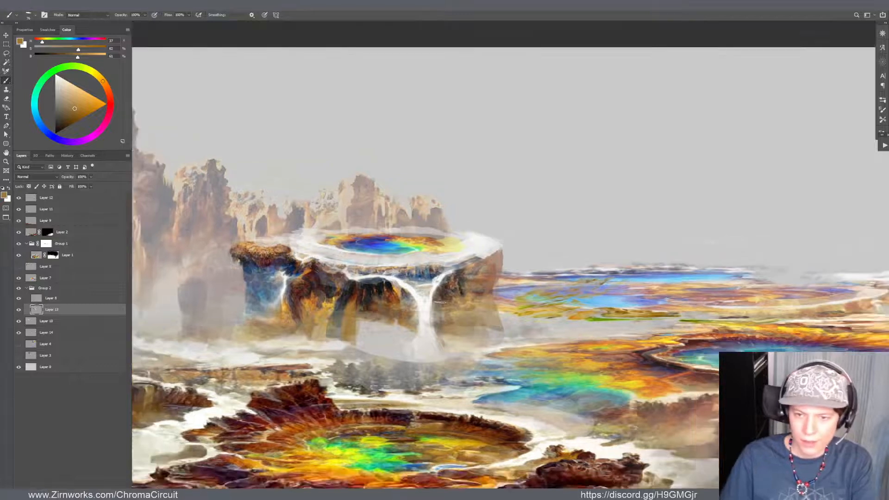
scroll(412, 259, "up", 5)
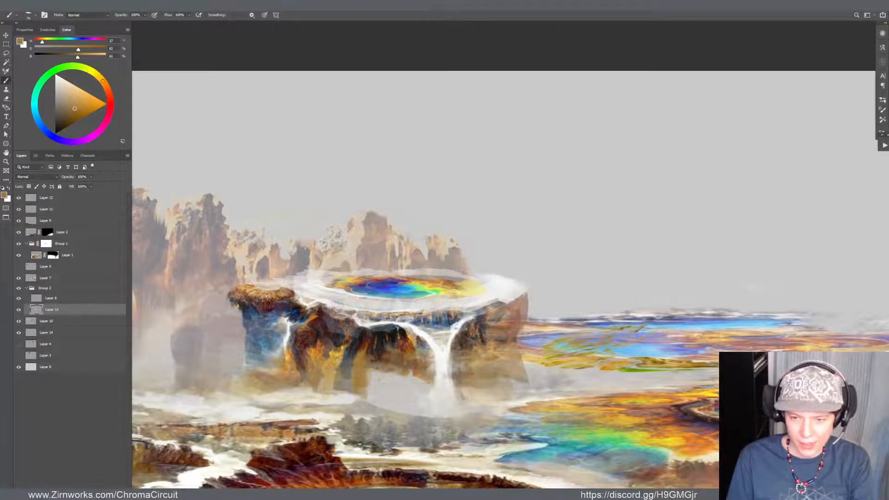
left_click(490, 291, "alt")
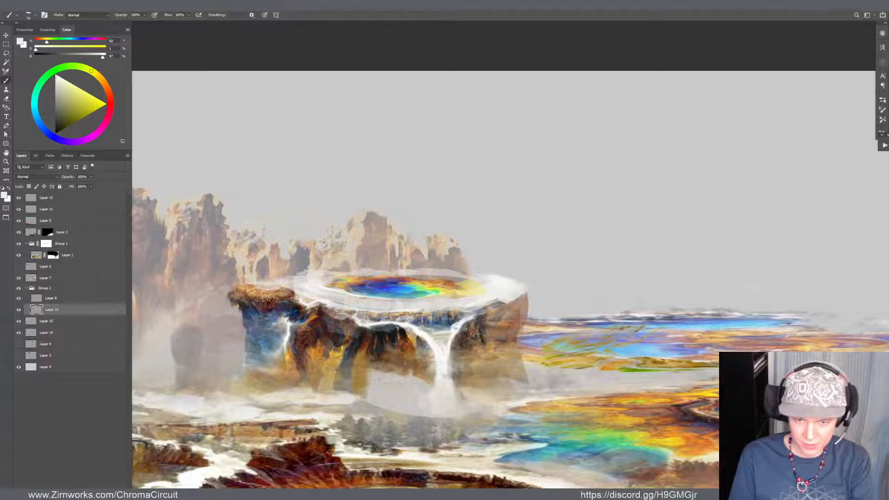
mouse_move(266, 286)
left_mouse_down()
mouse_move(278, 287)
mouse_move(280, 278)
mouse_move(269, 290)
mouse_move(284, 287)
left_mouse_up()
key("ctrl+z")
left_click(425, 287, "alt")
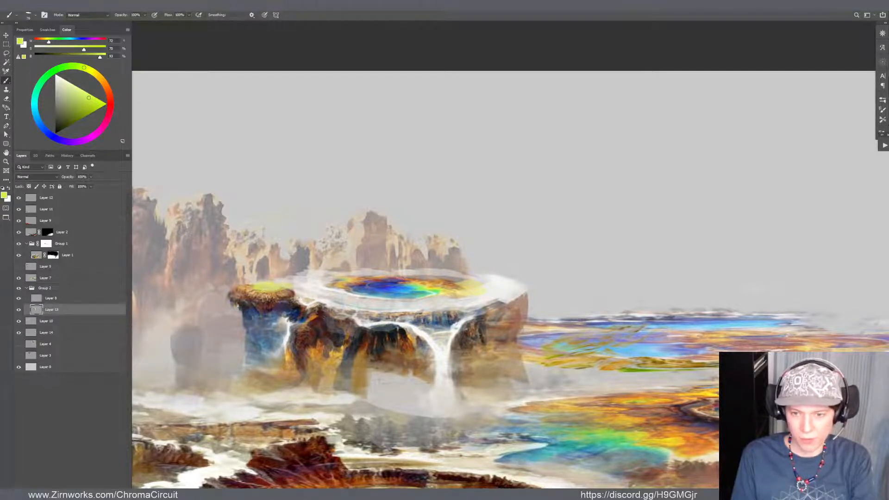
left_click(436, 283, "alt")
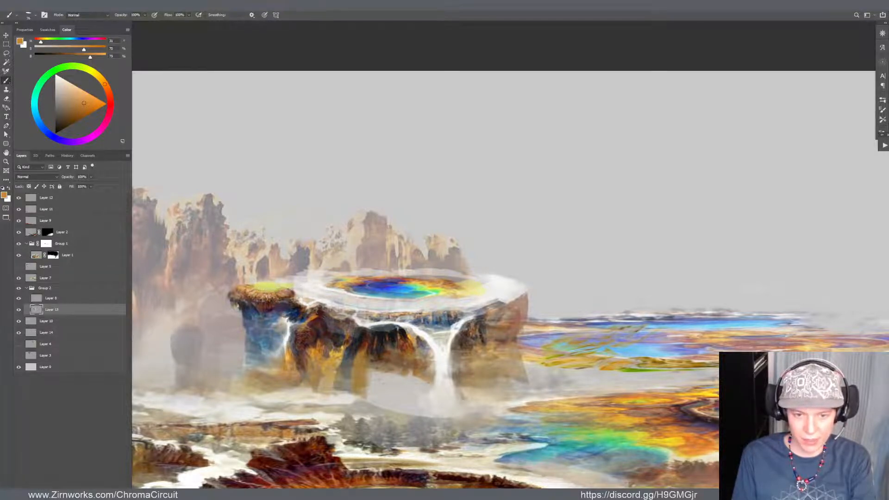
left_click(406, 289, "alt")
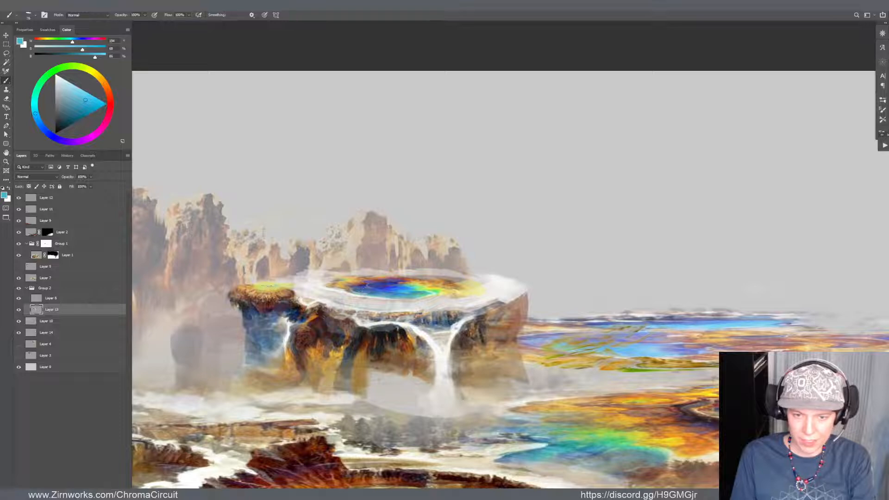
left_click_drag(269, 285, 292, 282)
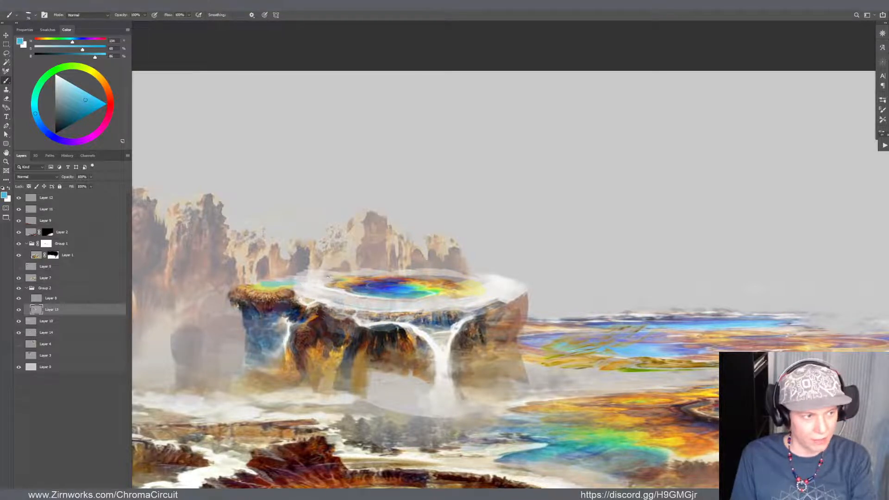
Blend the small ledge pool into the main pool's rim with sampled off-white, then soften the rim's back left edge with the eraser
left_click(318, 280, "alt")
left_click_drag(291, 282, 285, 283)
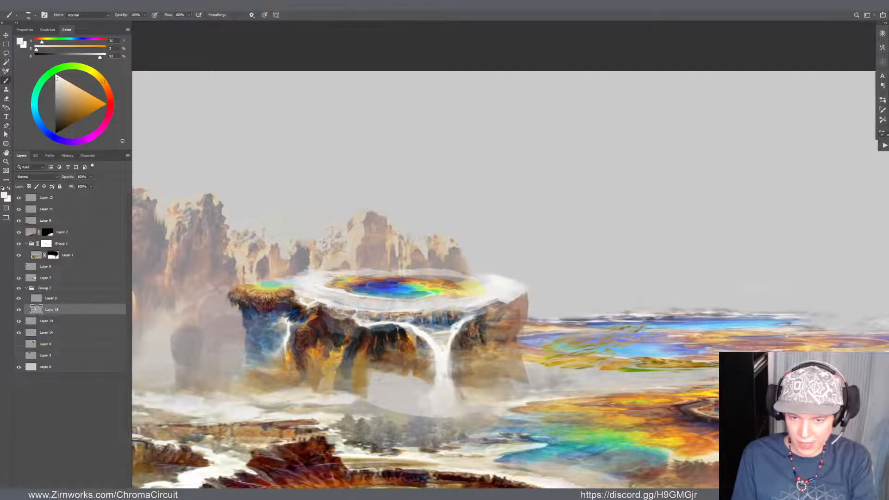
key("e")
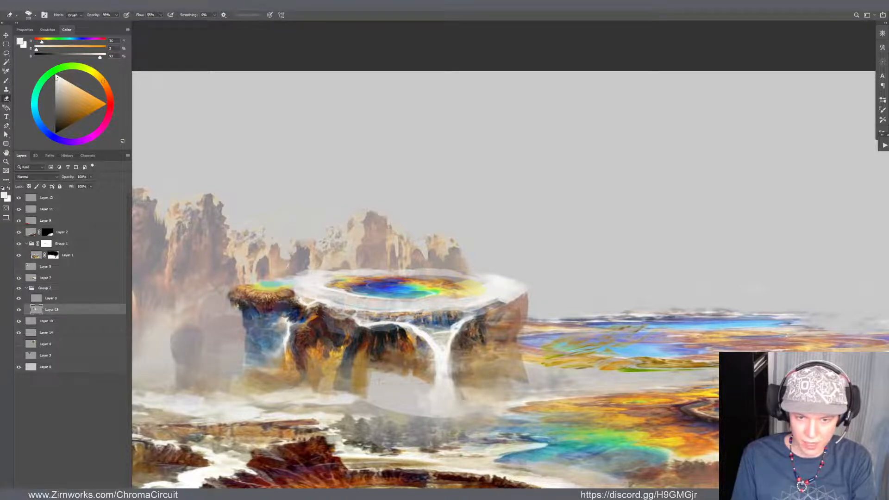
mouse_move(306, 270)
left_mouse_down()
mouse_move(274, 271)
mouse_move(302, 275)
mouse_move(352, 261)
mouse_move(313, 256)
mouse_move(345, 269)
mouse_move(324, 263)
mouse_move(378, 269)
left_mouse_up()
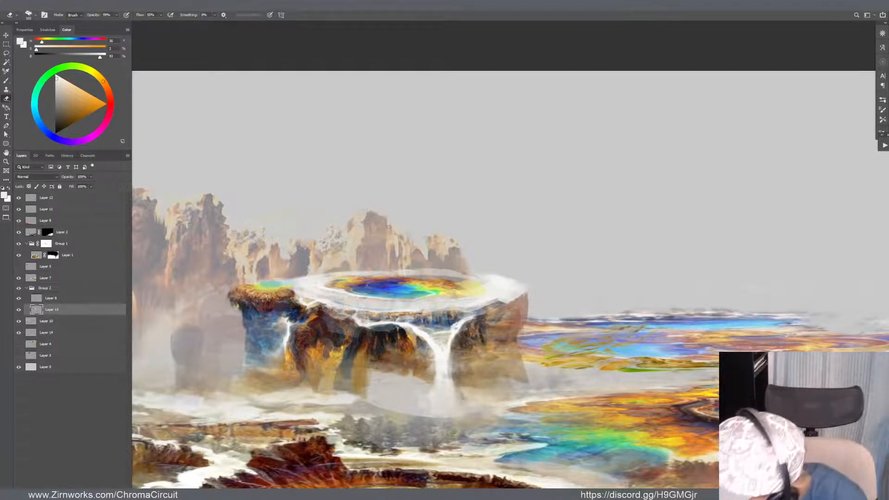
On the layer above Layer 13 in Group 2, paint a yellow band around the main pool's left edge with sampled yellows and orange
scroll(445, 256, "down", 2)
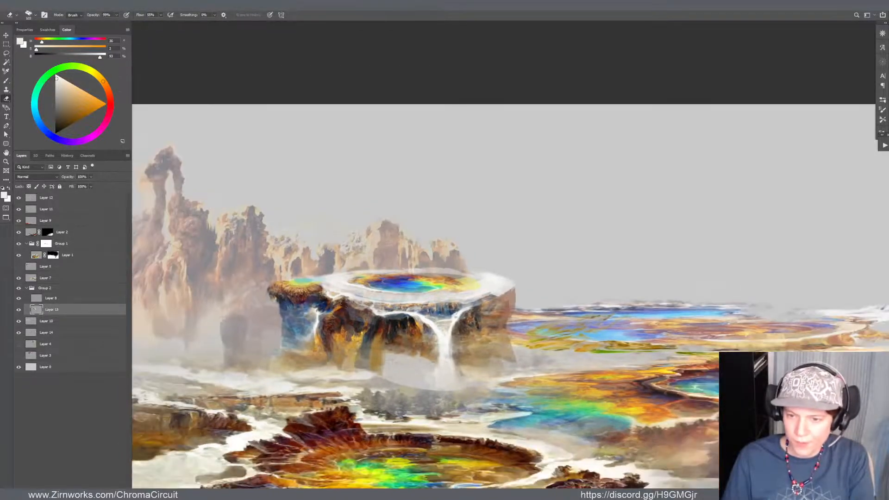
scroll(320, 199, "up", 3)
key("b")
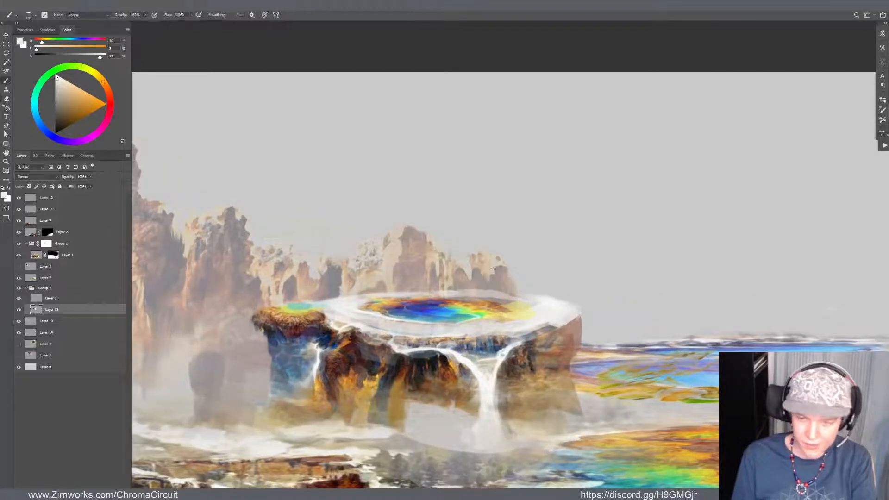
left_click(476, 307, "alt")
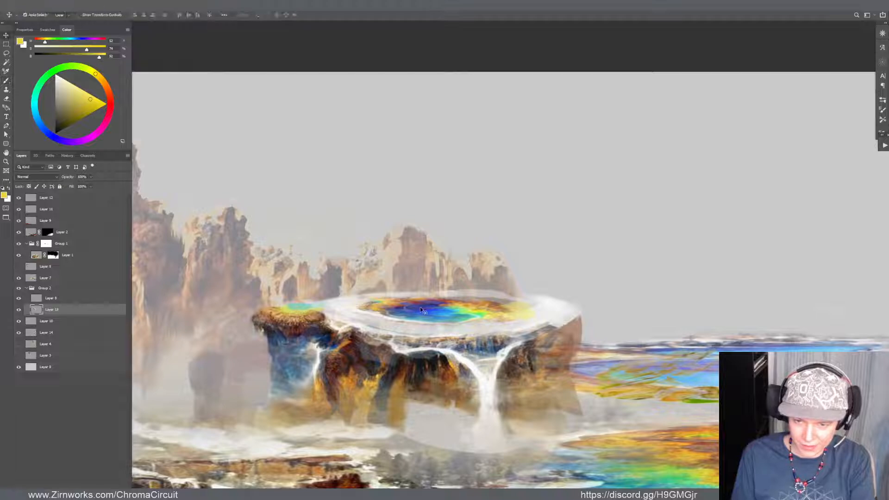
key("alt+bracketright")
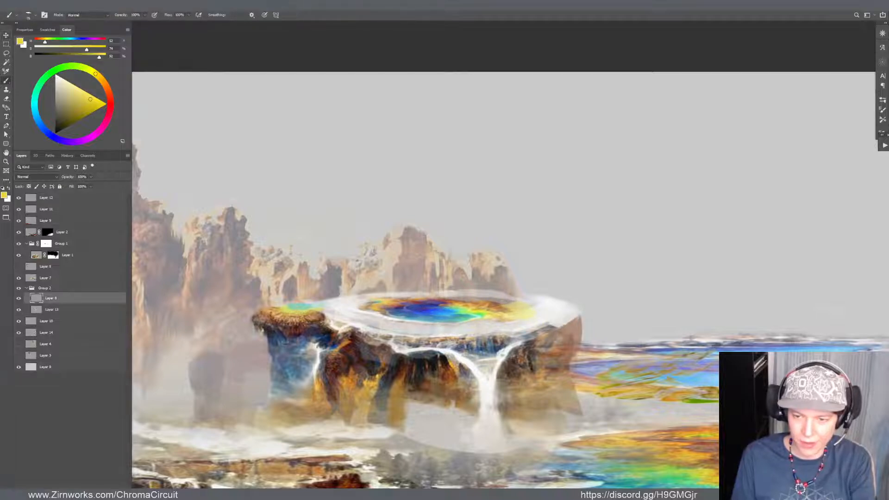
left_click(470, 307, "alt")
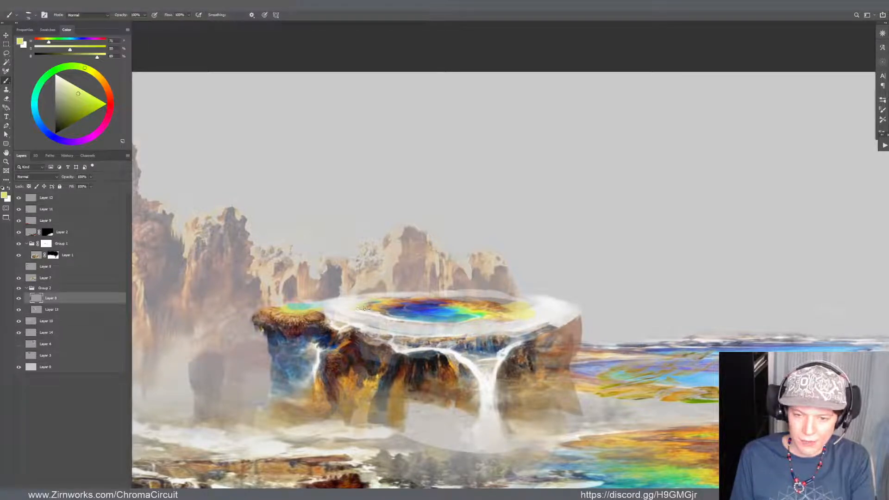
left_click(484, 306, "alt")
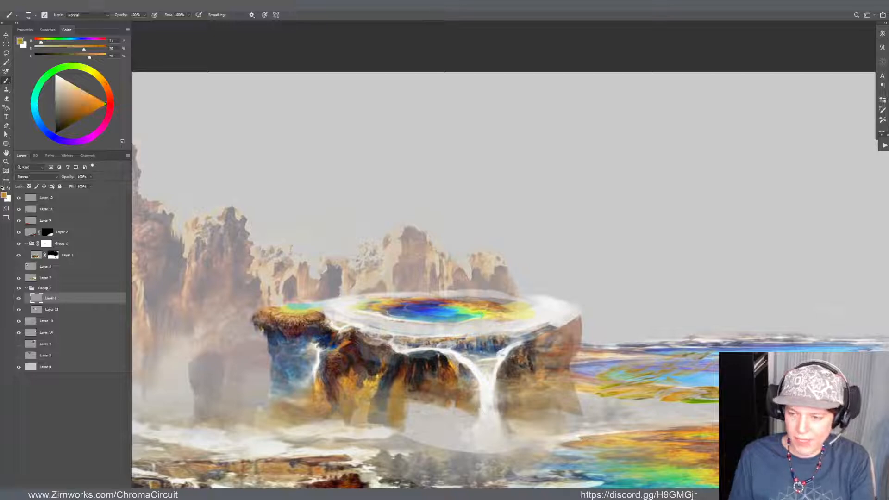
left_click(365, 306, "alt")
mouse_move(357, 306)
left_mouse_down()
mouse_move(373, 314)
mouse_move(360, 303)
mouse_move(424, 299)
left_mouse_up()
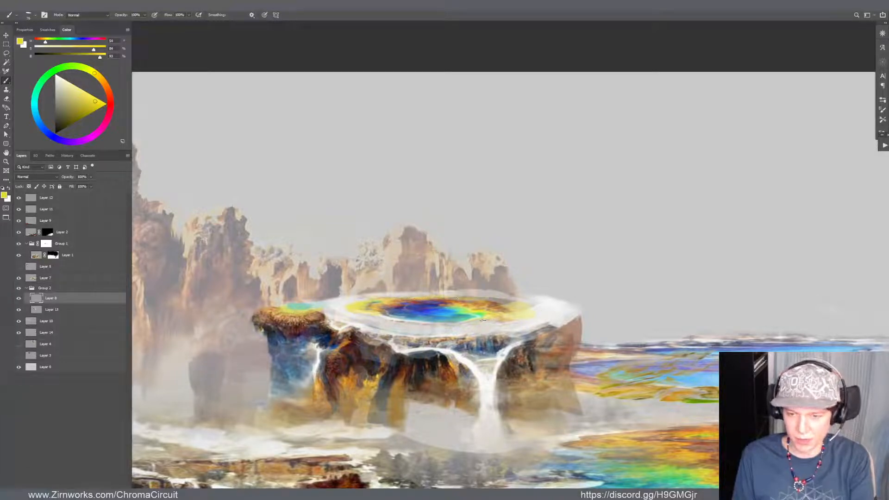
left_click(354, 310, "alt")
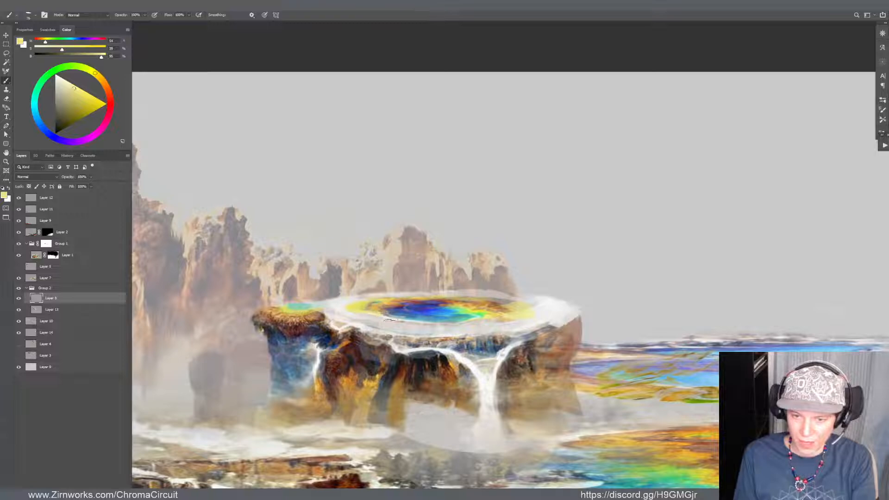
Refine the rock edge right of the waterfall with sampled dark brown and extend the pool's white rim outward past the cliff's right side
left_click(484, 362, "alt")
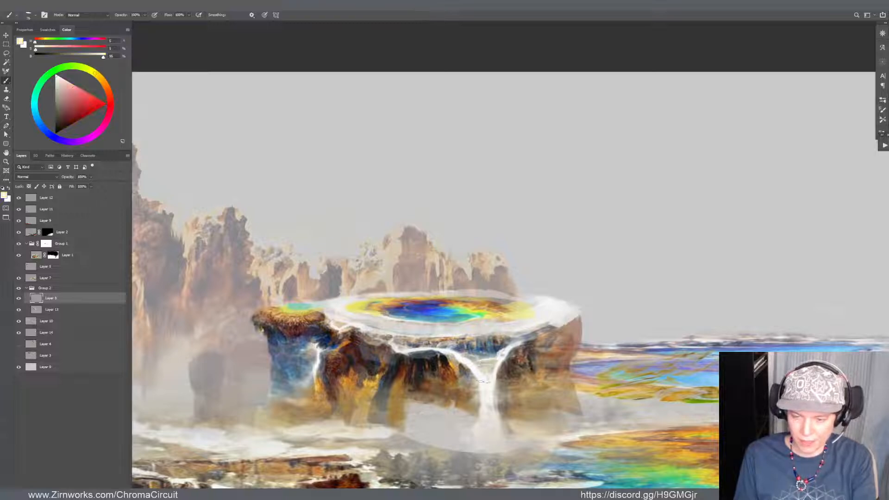
left_click(509, 365, "alt")
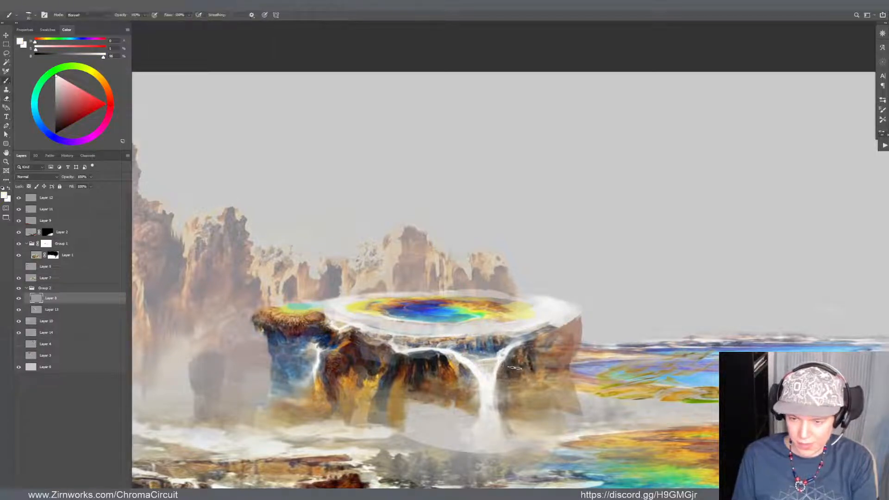
left_click(513, 366, "alt")
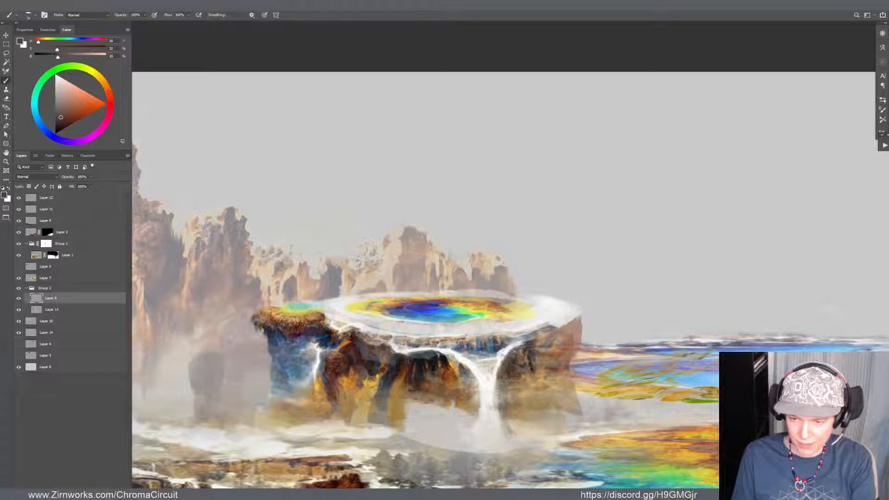
left_click_drag(515, 352, 503, 366)
left_click_drag(505, 362, 546, 332)
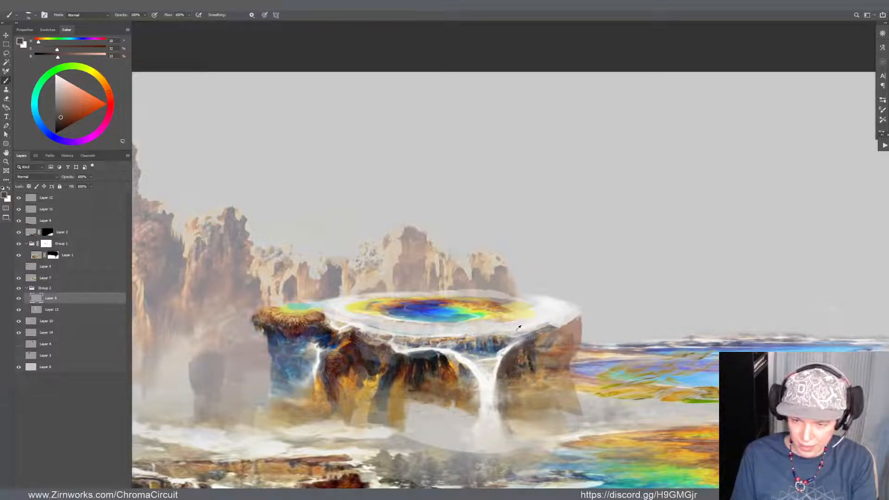
left_click(517, 329, "alt")
mouse_move(488, 339)
left_mouse_down()
mouse_move(491, 377)
mouse_move(467, 344)
mouse_move(547, 319)
mouse_move(537, 330)
mouse_move(511, 339)
mouse_move(515, 327)
mouse_move(543, 316)
mouse_move(578, 320)
left_mouse_up()
left_click(488, 380, "alt")
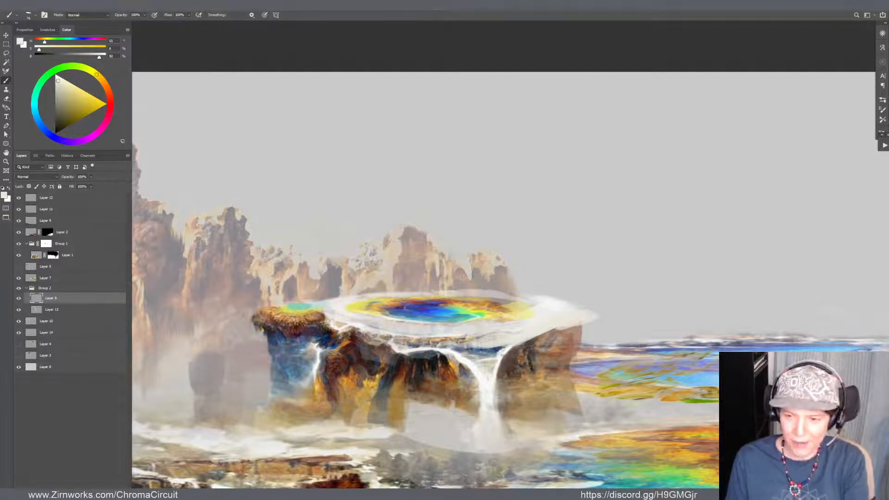
Merge Layer 13 with the layer above it in Group 2 and erase the excess white along the rim's upper right edge
key("e")
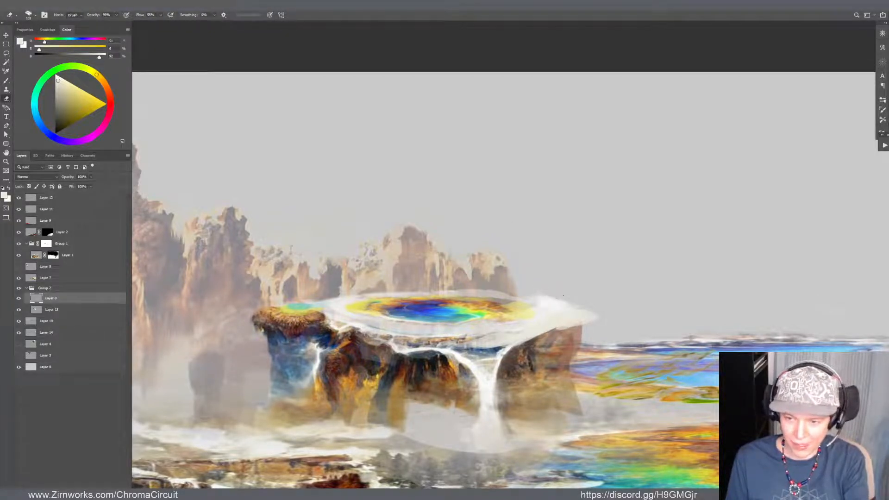
key("v")
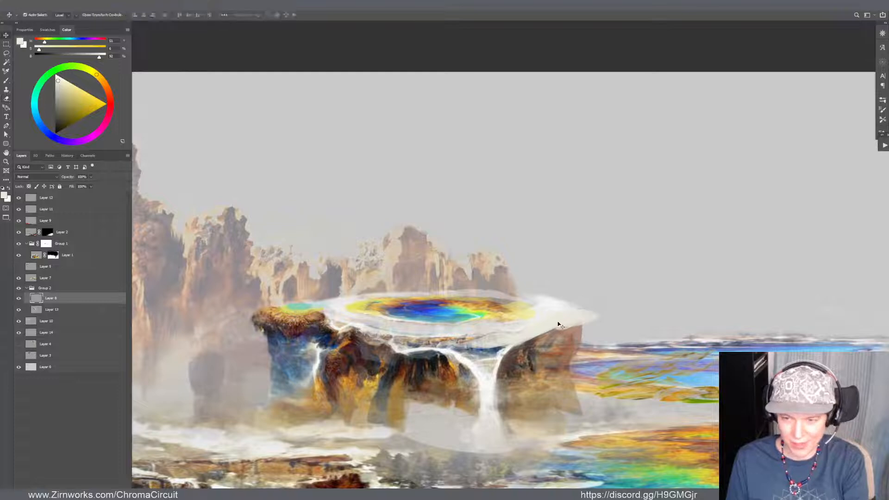
left_click(43, 314, "shift")
key("ctrl+e")
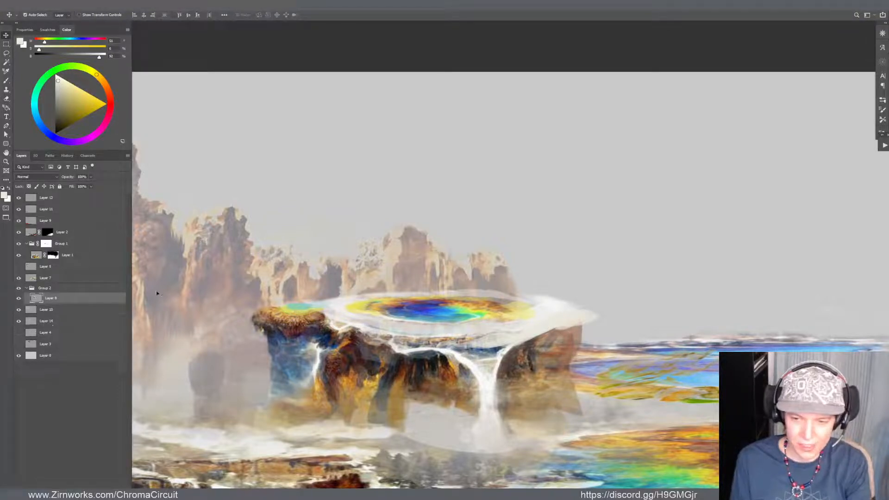
key("e")
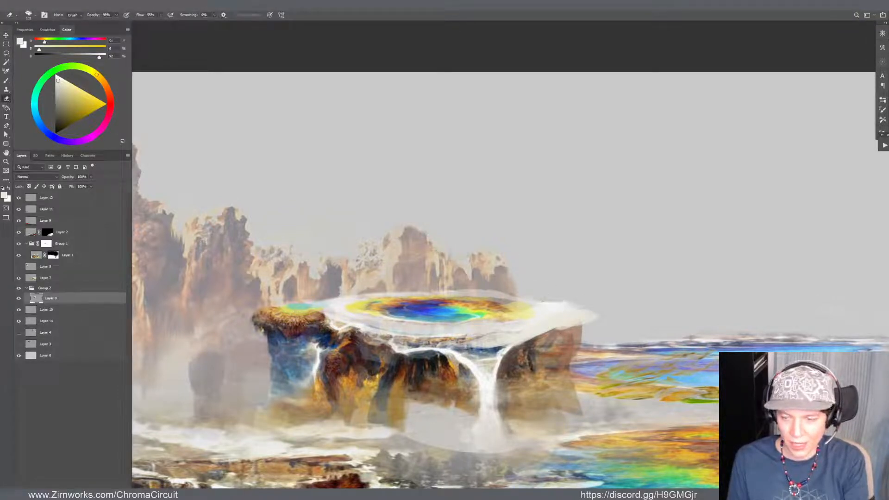
left_click_drag(542, 301, 587, 316)
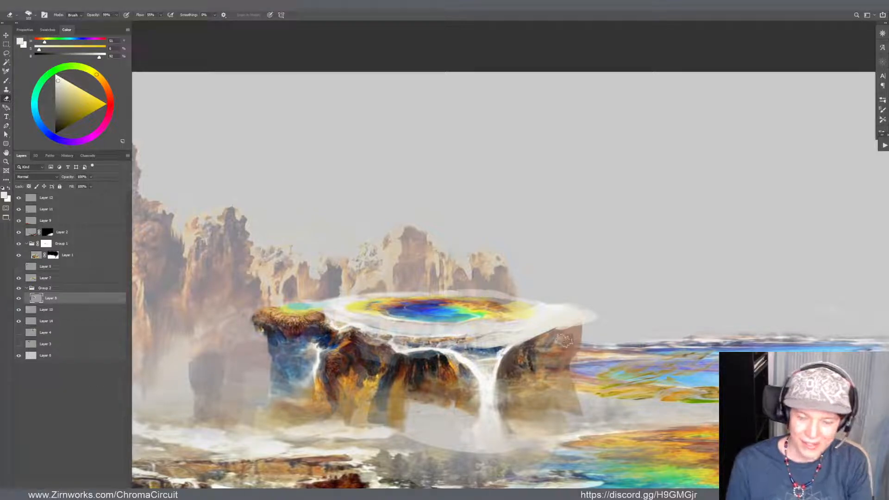
Paint over the rim area right of the pool with off-white sampled from the rim to even it out
key("b")
left_click(554, 312, "alt")
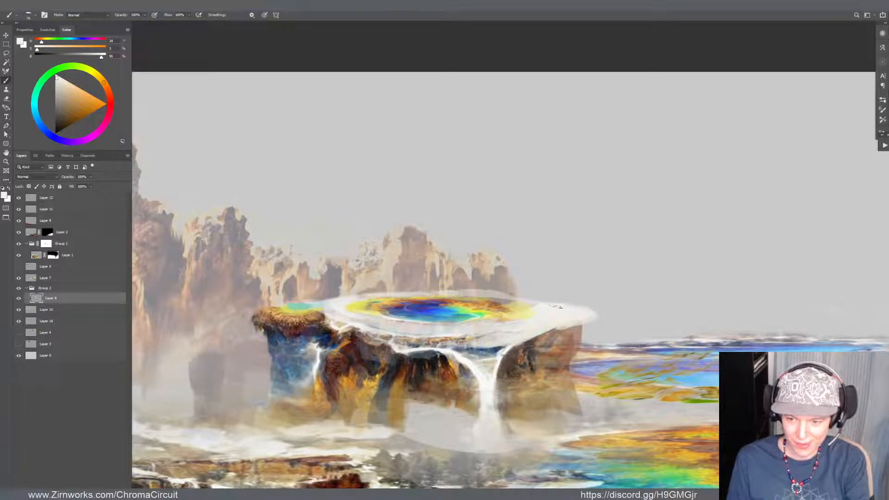
left_click_drag(536, 305, 516, 303)
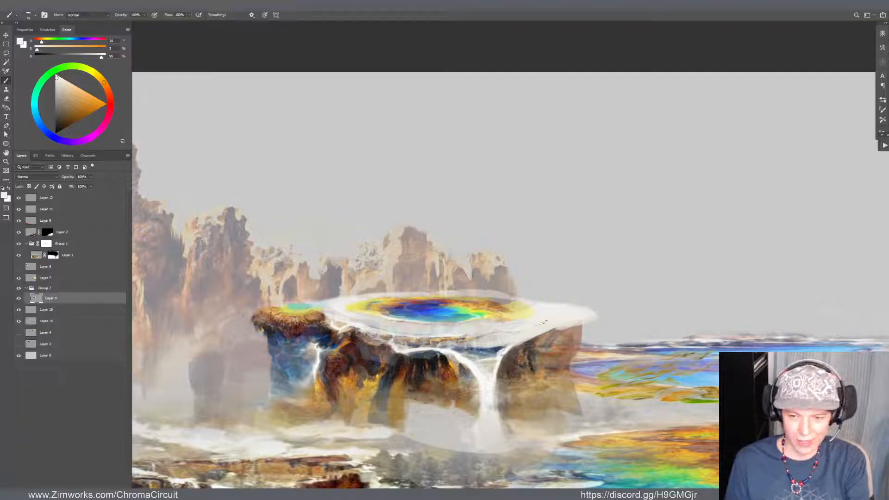
Repaint the rim's front edge left of the waterfall with dark brown, grey and off-white sampled from the mesa
left_click(368, 362, "alt")
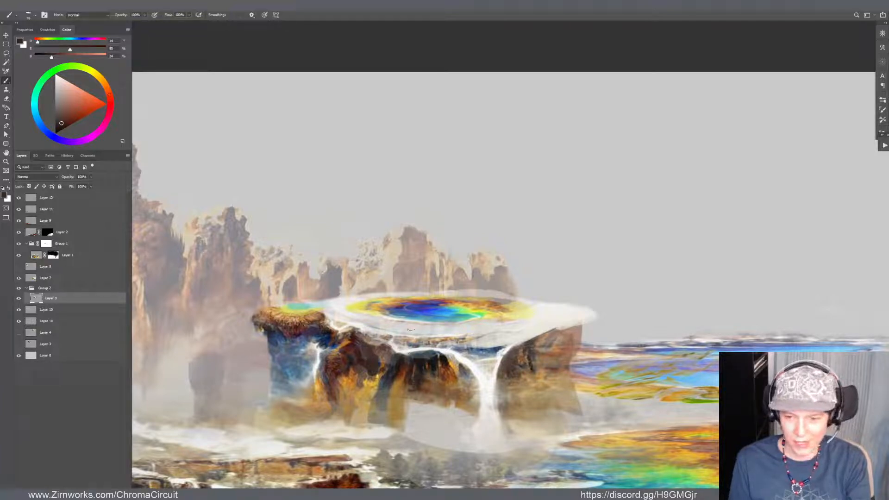
left_click(391, 346, "alt")
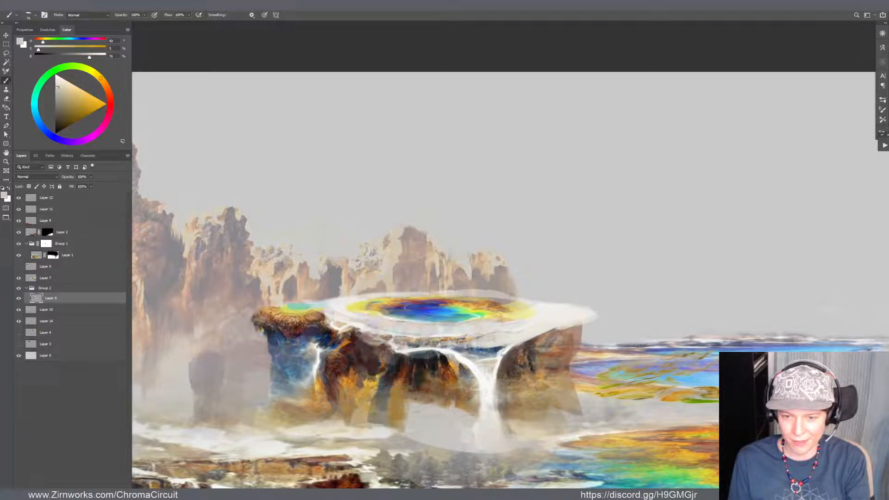
left_click(397, 348, "alt")
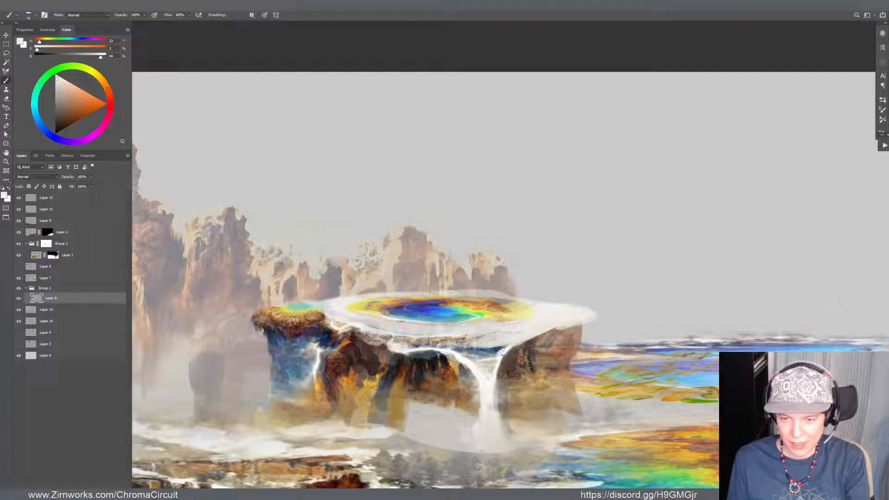
left_click_drag(396, 344, 416, 344)
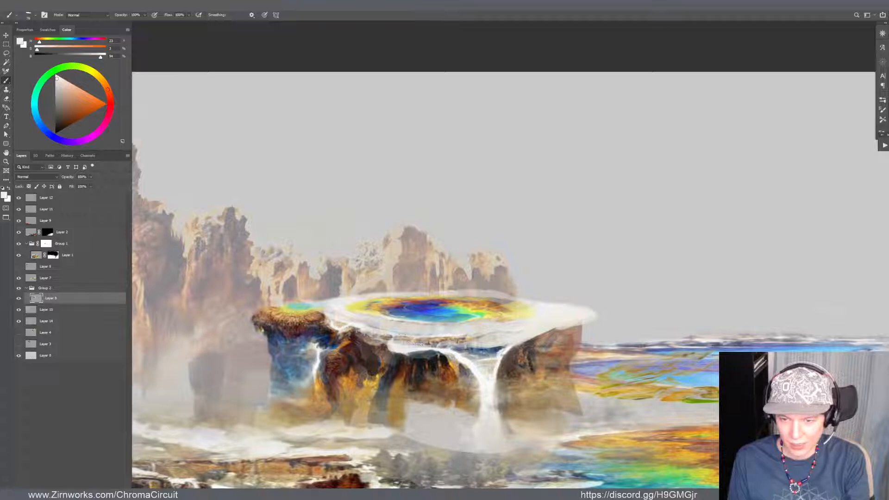
left_click_drag(411, 342, 404, 338)
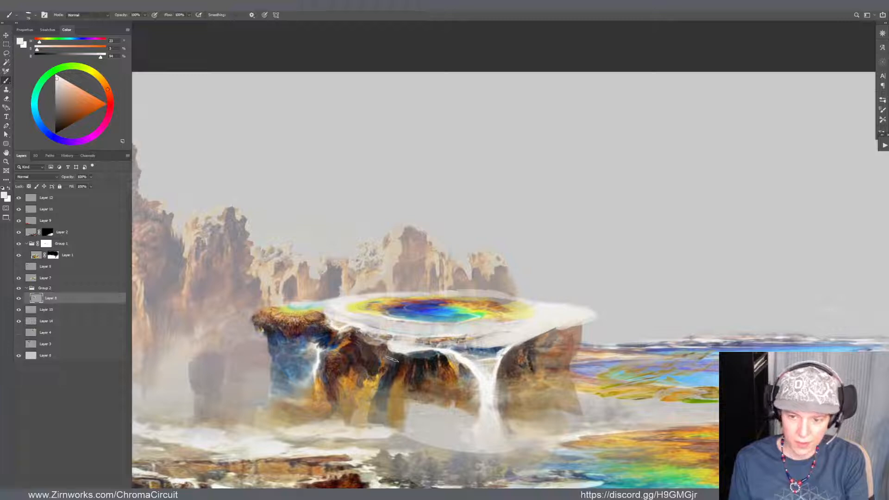
Paint green and yellow accents sampled from the pool under the rim's right tip and add a pale spill down the cliff below
left_click(562, 326, "alt")
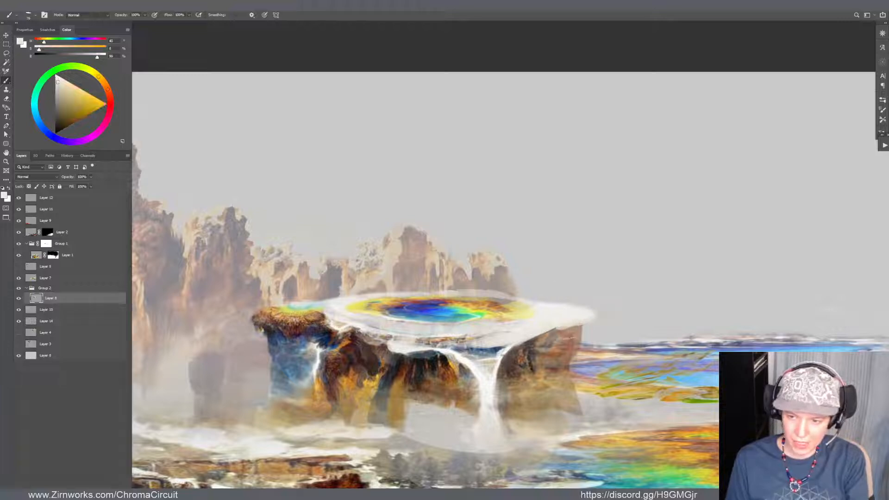
left_click(553, 336, "alt")
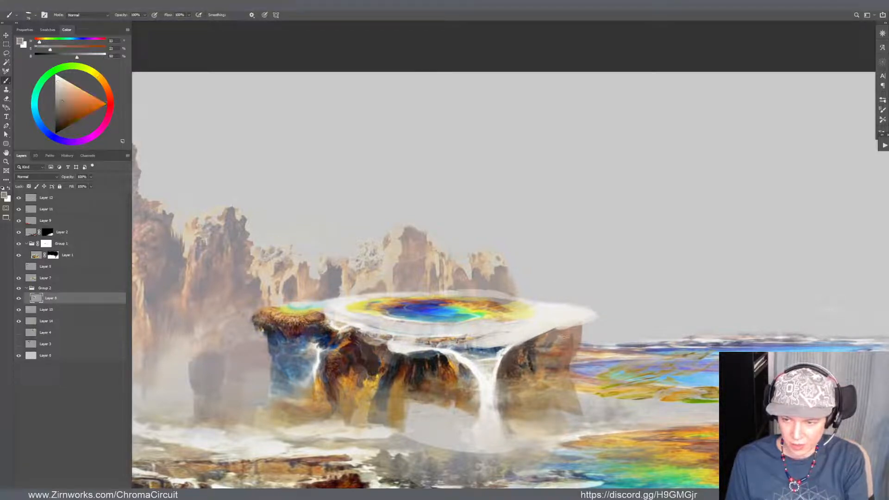
left_click(477, 313, "alt")
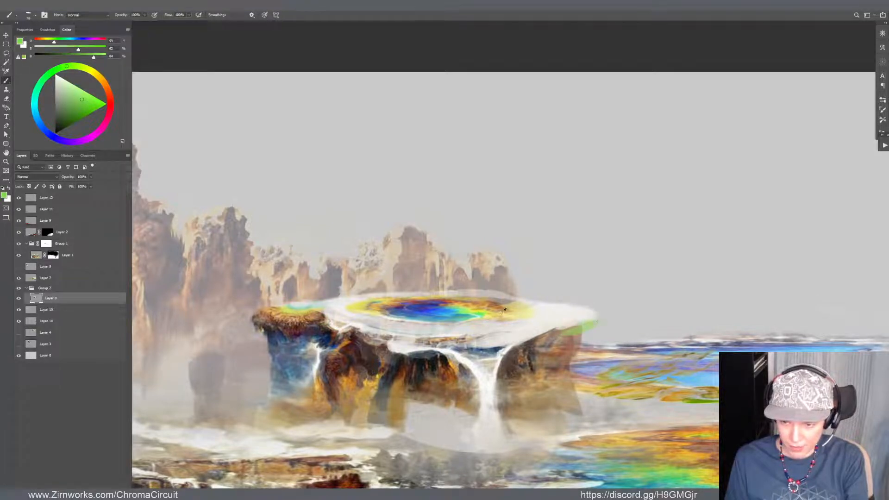
left_click(477, 307, "alt")
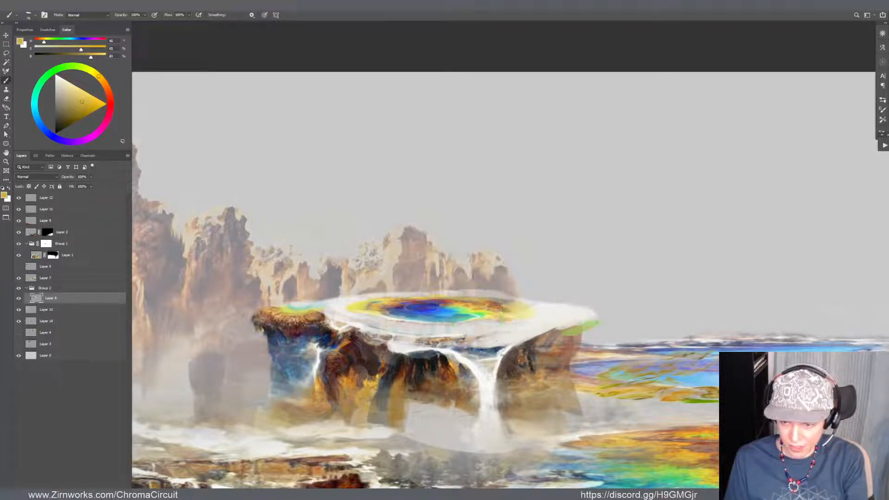
left_click_drag(540, 336, 584, 326)
left_click(574, 315, "alt")
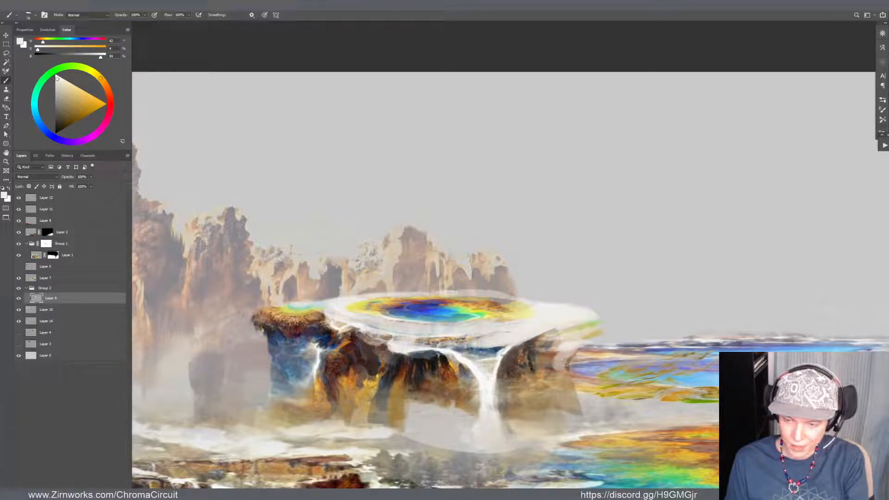
Retouch the cliff under the rim's right end with tan and dark brown sampled from the surrounding rock
left_click(558, 369, "alt")
left_click(562, 374, "alt")
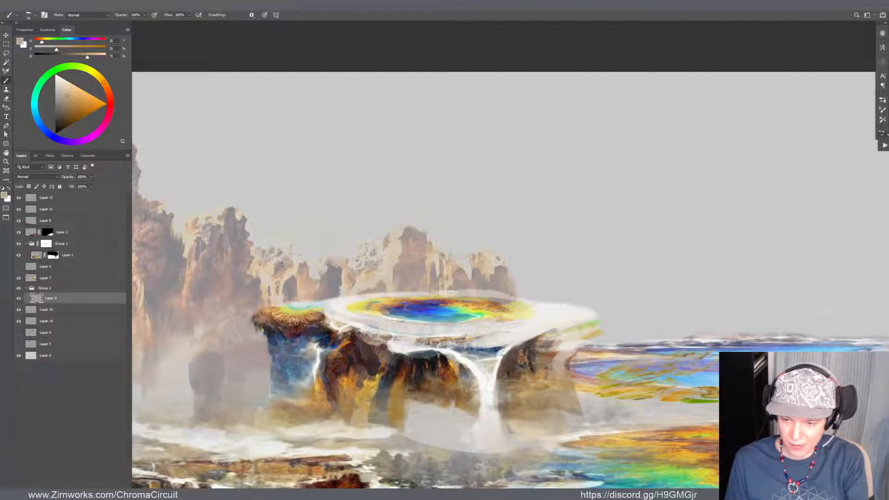
left_click(540, 357, "alt")
key("d")
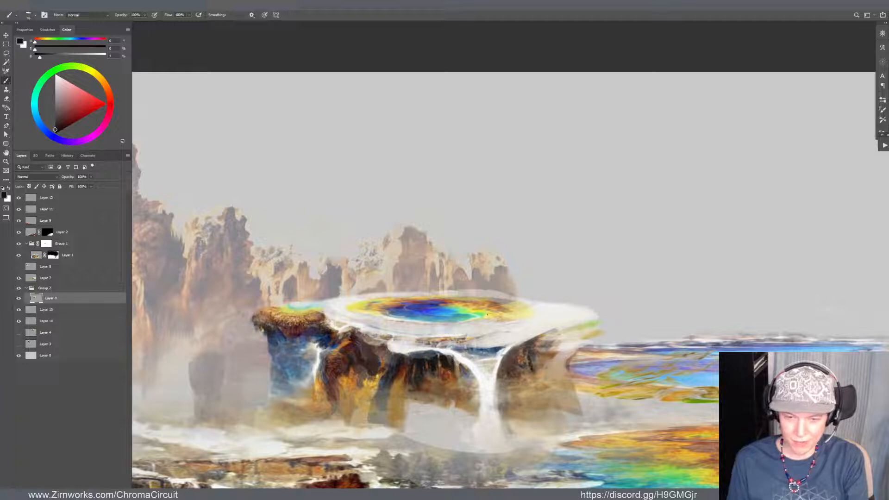
Paint sampled slate blue and dark blue over the cliff face beneath the mesa's left grassy ledge
left_click(297, 345, "alt")
left_click_drag(309, 343, 310, 362)
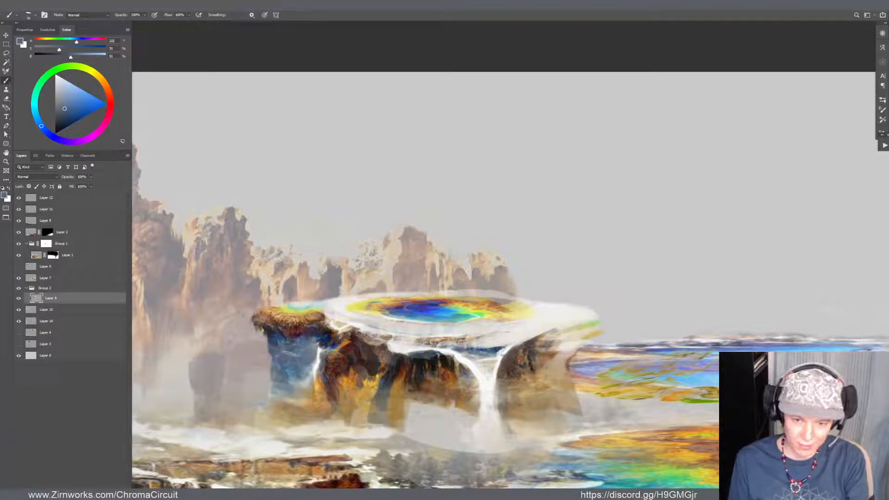
left_click(319, 340, "alt")
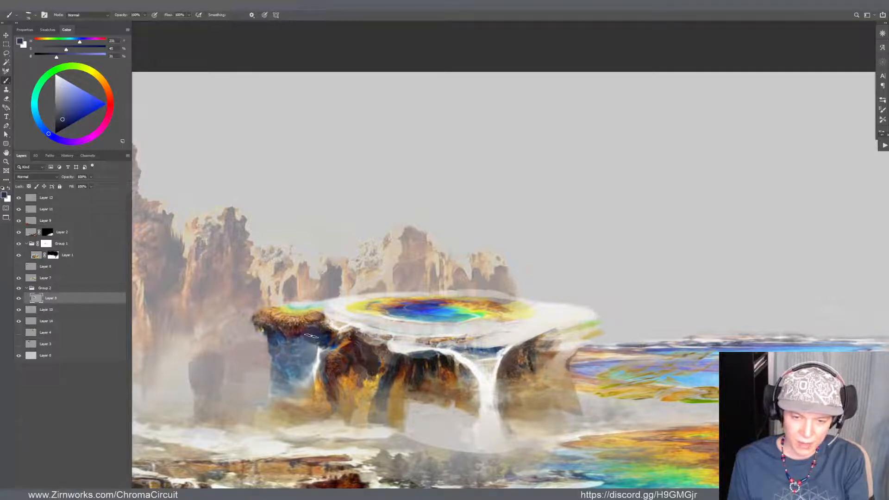
left_click_drag(313, 341, 309, 368)
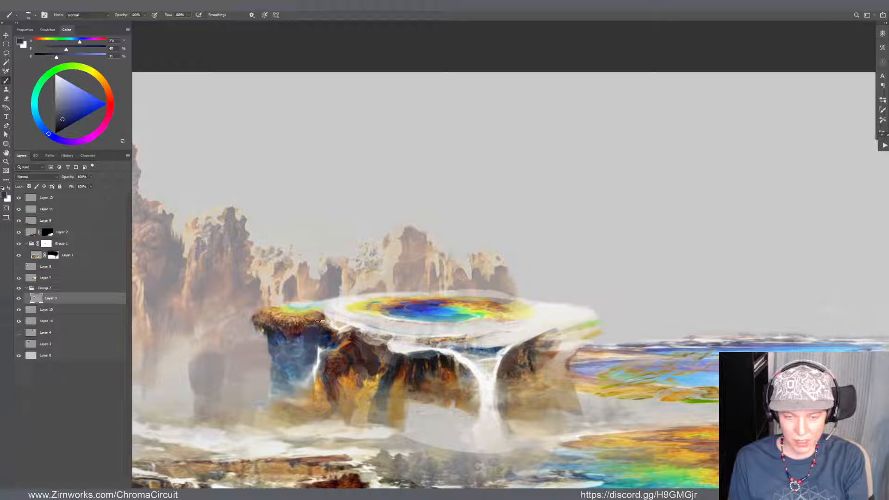
Select Layer 2 with the dark streaked volcanic slope and apply a Free Transform to it
left_click_drag(268, 298, 185, 301)
mouse_move(324, 374)
left_mouse_down()
mouse_move(370, 338)
mouse_move(348, 289)
left_mouse_up()
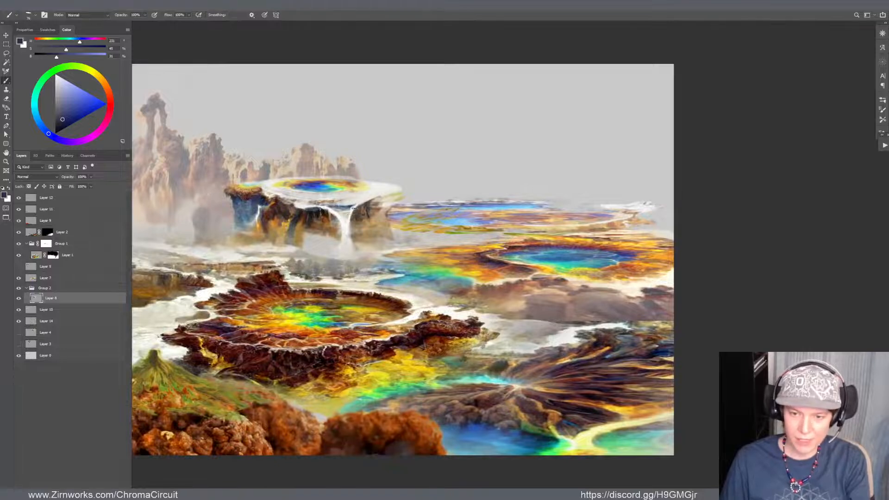
scroll(356, 208, "down", 5)
scroll(350, 192, "up", 3)
left_click_drag(335, 202, 383, 243)
scroll(355, 266, "up", 2)
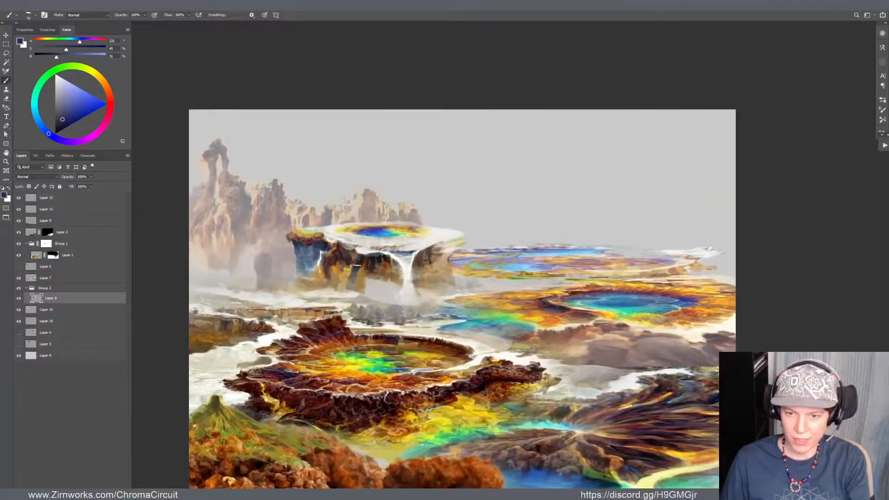
left_click_drag(372, 284, 354, 201)
key("v")
left_click(592, 325)
scroll(593, 325, "down", 5)
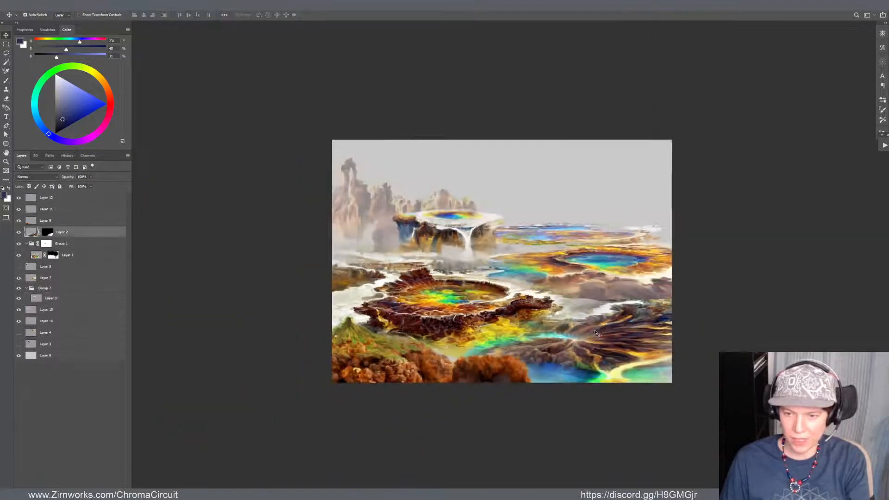
scroll(569, 321, "up", 2)
left_click_drag(569, 320, 537, 325)
scroll(537, 324, "up", 2)
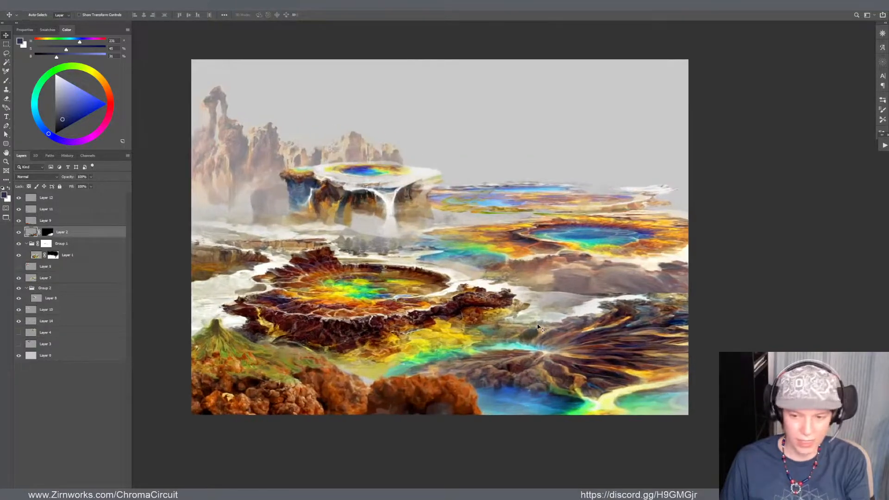
key("ctrl+t")
key("Return")
scroll(516, 271, "down", 2)
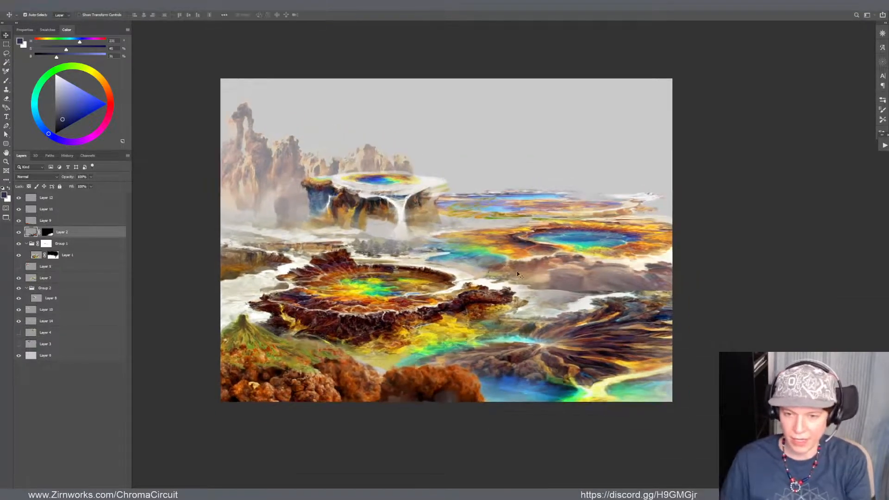
Nudge the green cone hill on Layer 11 slightly and darken it with Curves, mapping input 123 to output 79
left_click(296, 337)
scroll(294, 335, "up", 2)
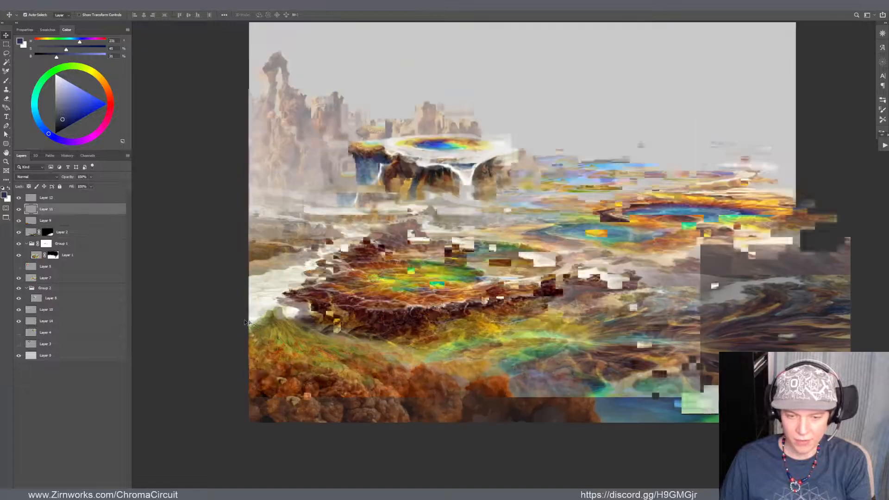
left_click_drag(276, 326, 268, 325)
key("ctrl+m")
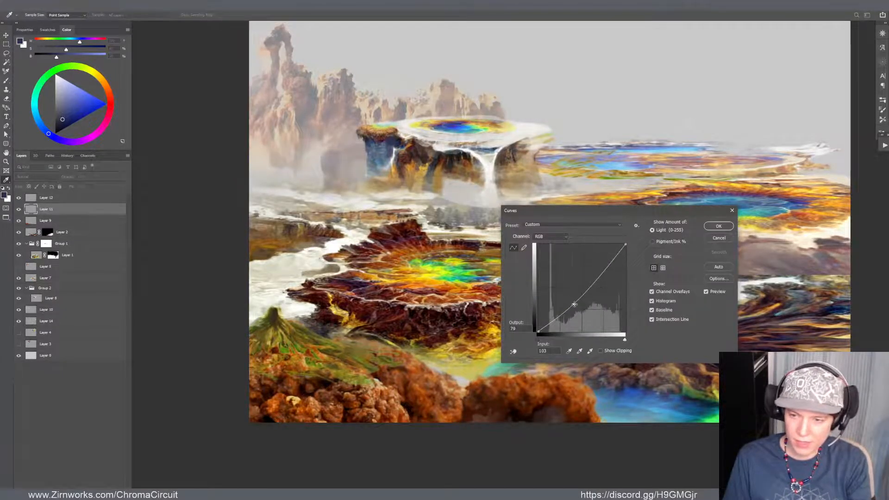
left_click(718, 226)
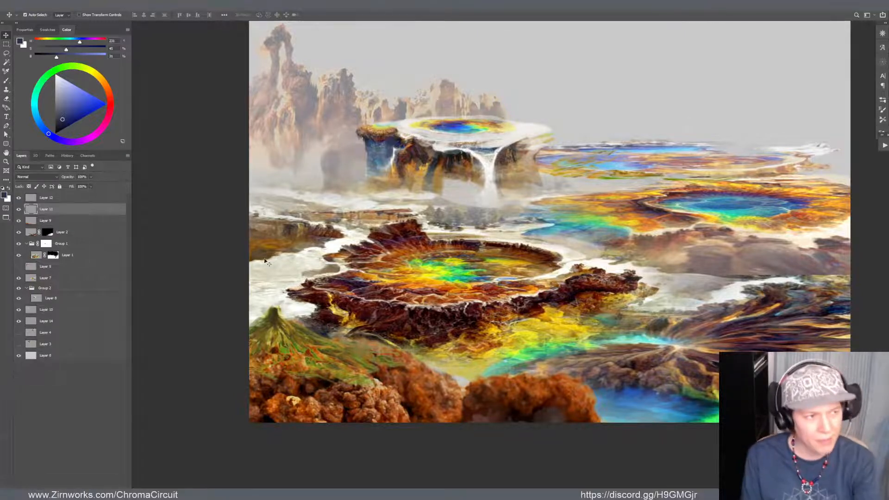
Warp Layer 11 to raise the lower slopes of the green cone hill and orange rocks slightly
left_click_drag(273, 316, 274, 318)
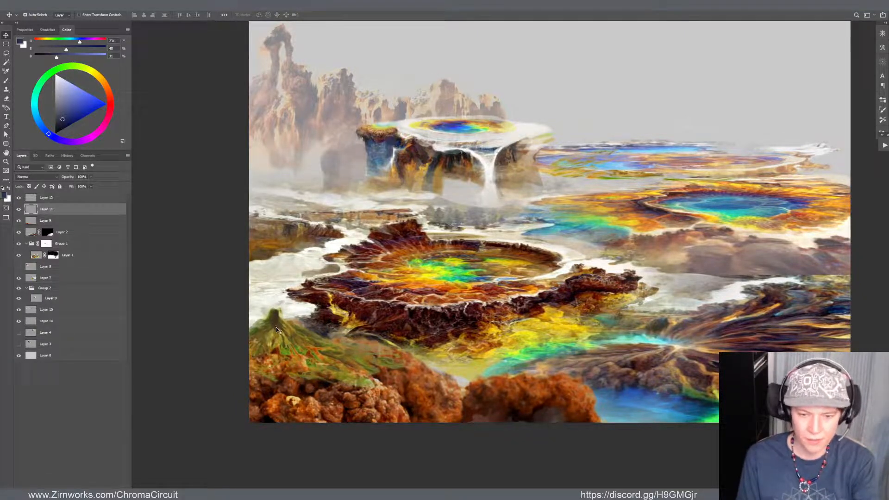
key("ctrl+t")
left_click_drag(364, 332, 362, 329)
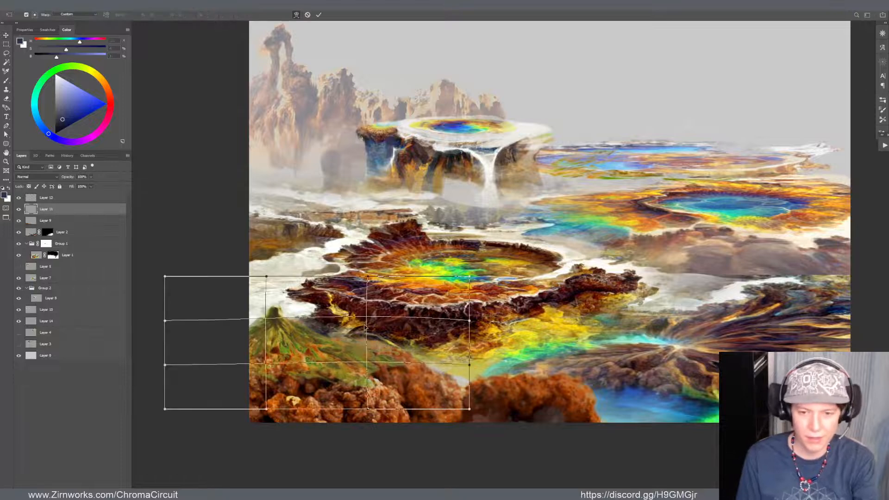
left_click_drag(310, 391, 305, 383)
left_click_drag(416, 367, 412, 356)
key("Return")
scroll(331, 290, "up", 2)
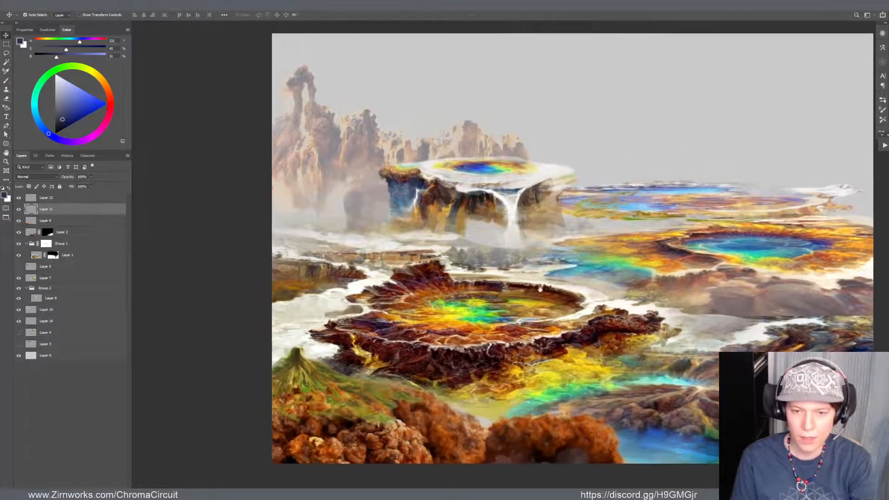
Liquify the main crater image on Layer 1, pushing the area between the crater and the brown bank toward the bank
left_click(331, 291)
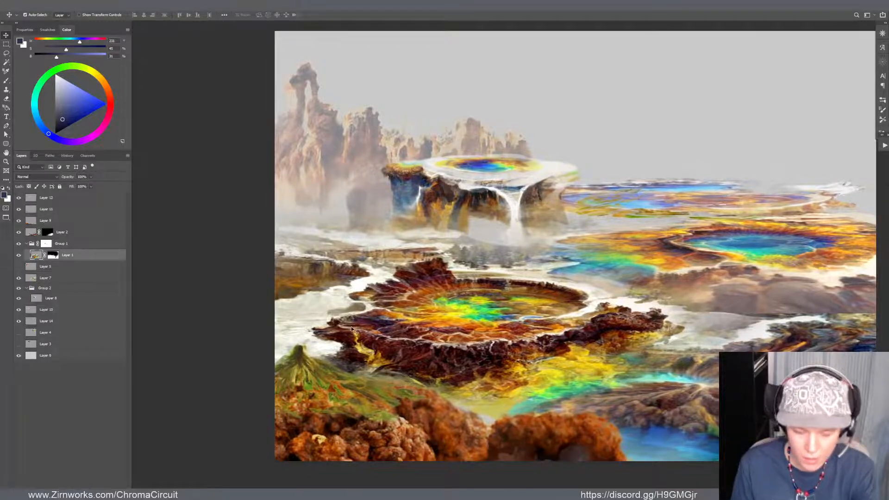
key("ctrl")
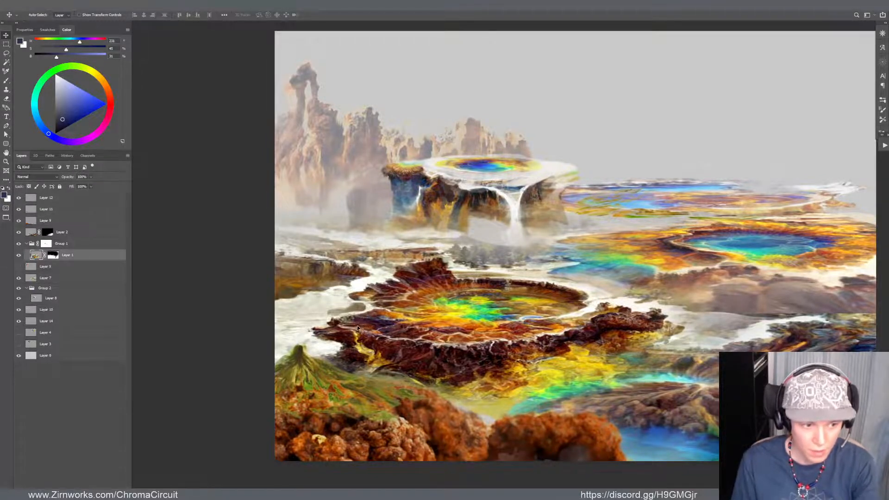
key("shift+ctrl+x")
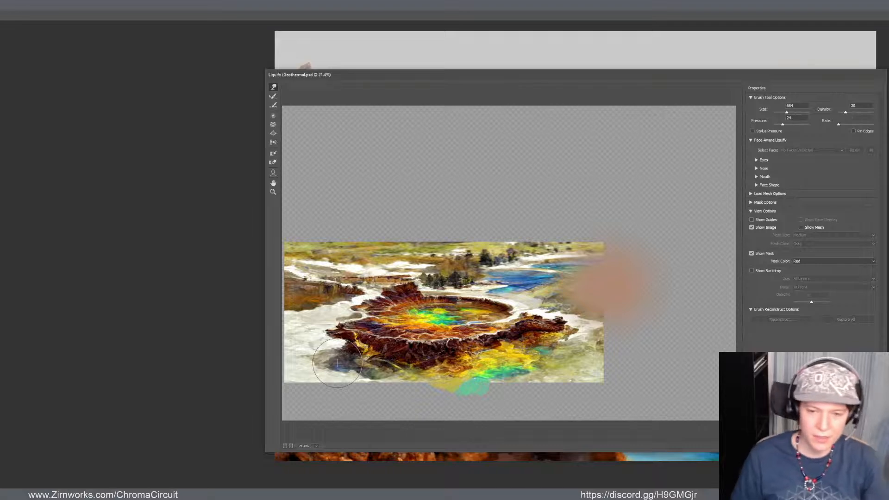
mouse_move(373, 294)
left_mouse_down()
mouse_move(316, 291)
mouse_move(343, 288)
mouse_move(345, 297)
mouse_move(321, 285)
mouse_move(359, 288)
mouse_move(344, 289)
mouse_move(344, 304)
mouse_move(318, 306)
mouse_move(369, 295)
mouse_move(315, 293)
mouse_move(330, 292)
mouse_move(332, 282)
mouse_move(309, 279)
mouse_move(320, 277)
mouse_move(353, 288)
mouse_move(303, 292)
mouse_move(333, 287)
left_mouse_up()
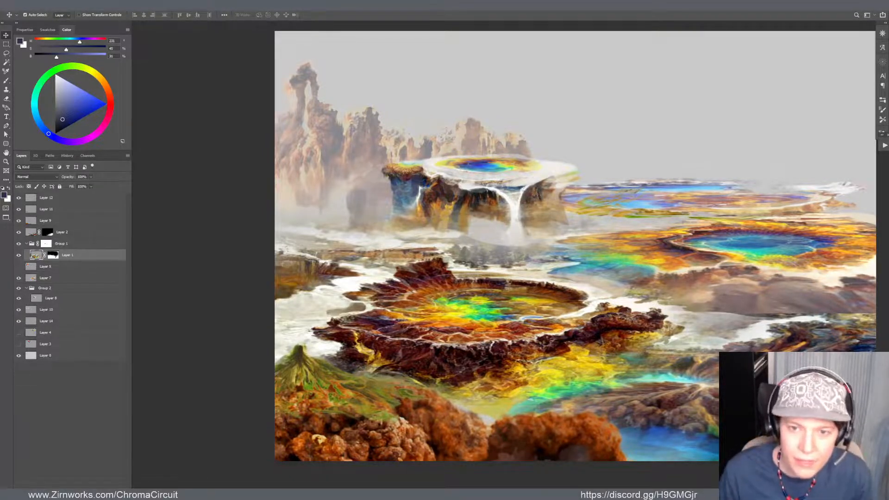
Warp the background rock spires on Layer 10 by reshaping the lower corners of the mesh
left_click(368, 133)
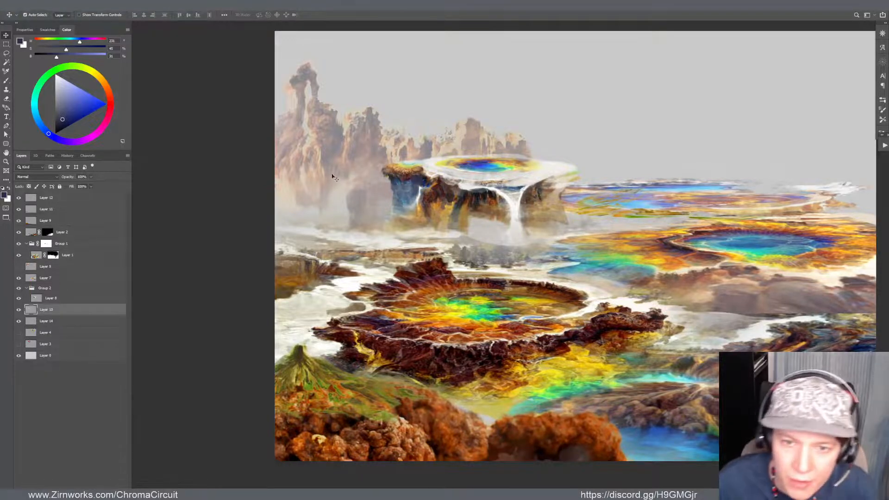
key("ctrl+t")
left_click_drag(278, 209, 280, 211)
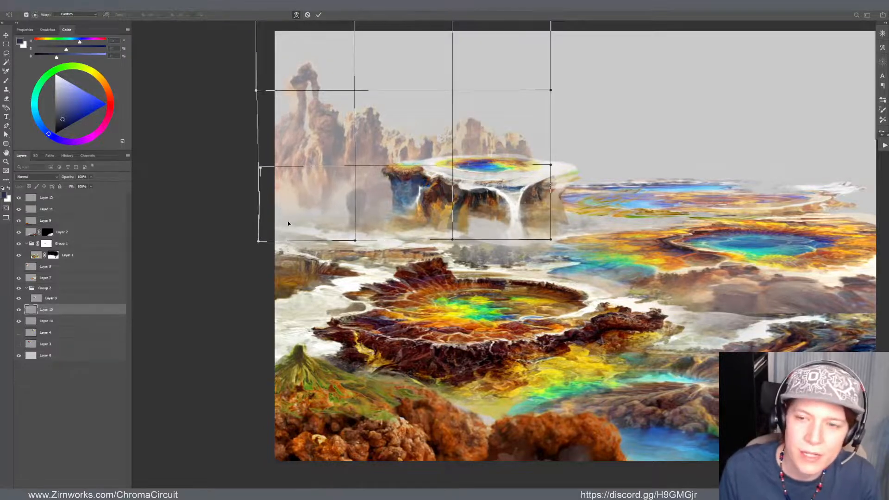
left_click_drag(550, 242, 536, 216)
key("Return")
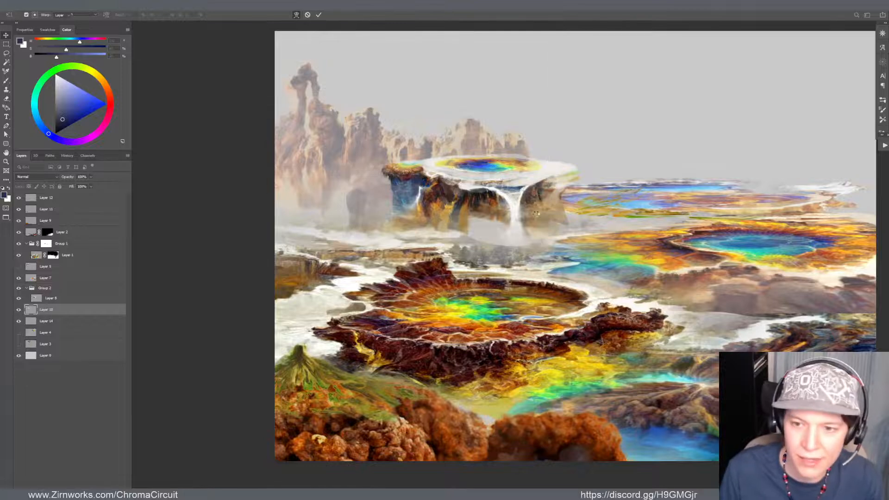
Fill the pale gap under the mesa left of the waterfall with browns and tan sampled from the cliff on Layer 8
left_click(481, 199)
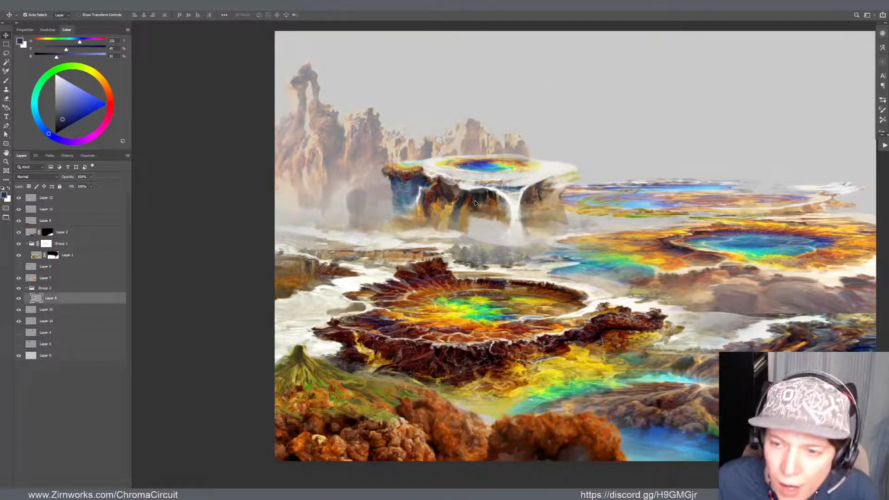
key("b")
left_click(473, 207, "alt")
mouse_move(473, 209)
left_mouse_down()
mouse_move(476, 236)
mouse_move(496, 196)
mouse_move(490, 217)
mouse_move(495, 234)
mouse_move(505, 226)
mouse_move(502, 240)
mouse_move(507, 217)
left_mouse_up()
key("ctrl+z")
left_click(493, 202, "alt")
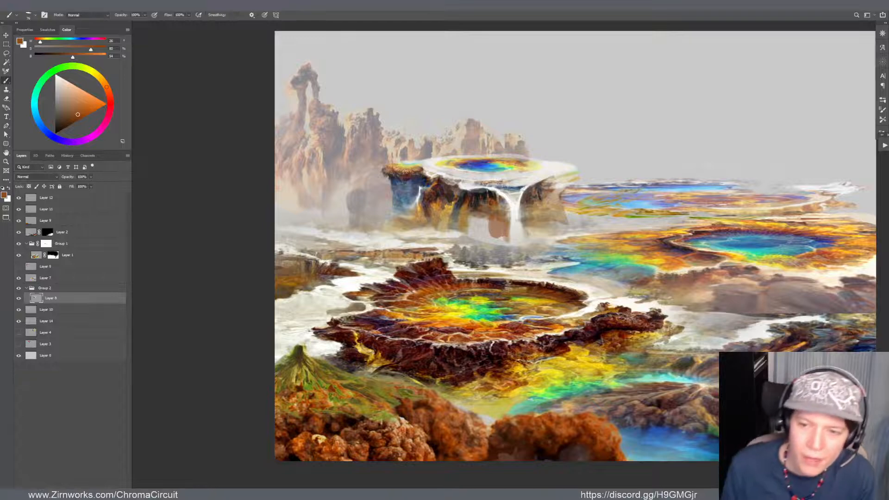
left_click(479, 201, "alt")
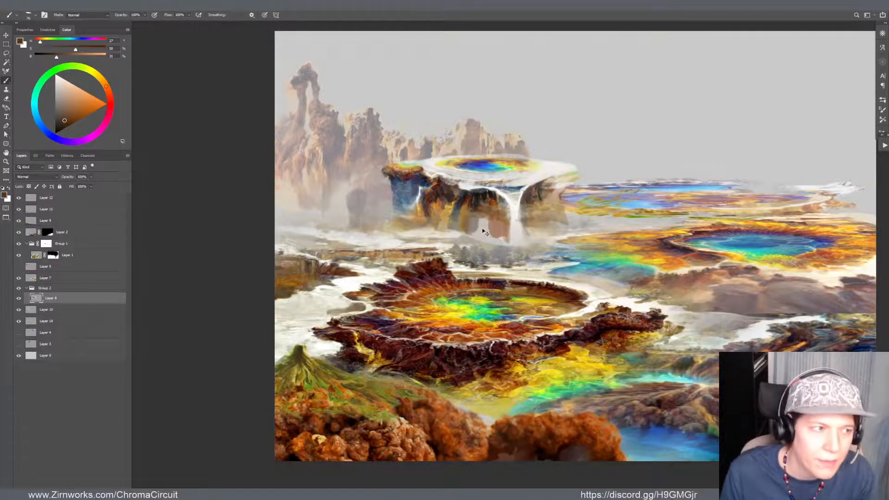
left_click(465, 209, "alt")
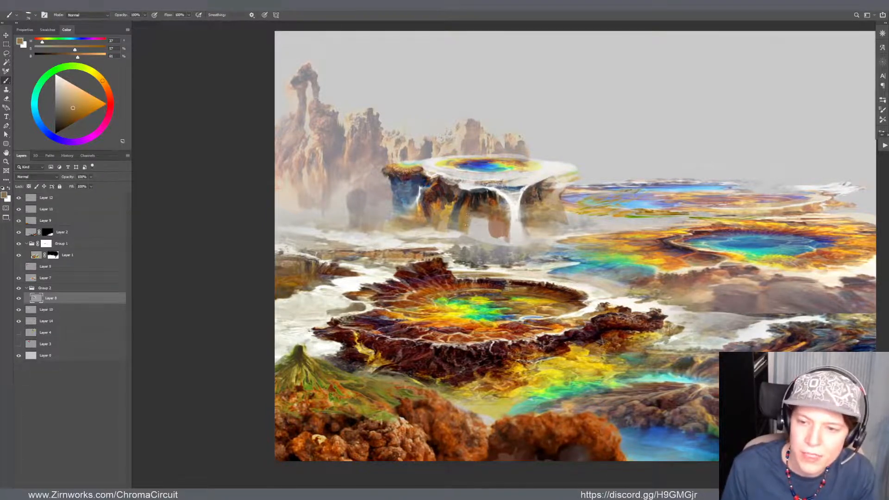
mouse_move(472, 222)
left_mouse_down()
mouse_move(485, 224)
mouse_move(478, 229)
mouse_move(477, 220)
mouse_move(494, 221)
left_mouse_up()
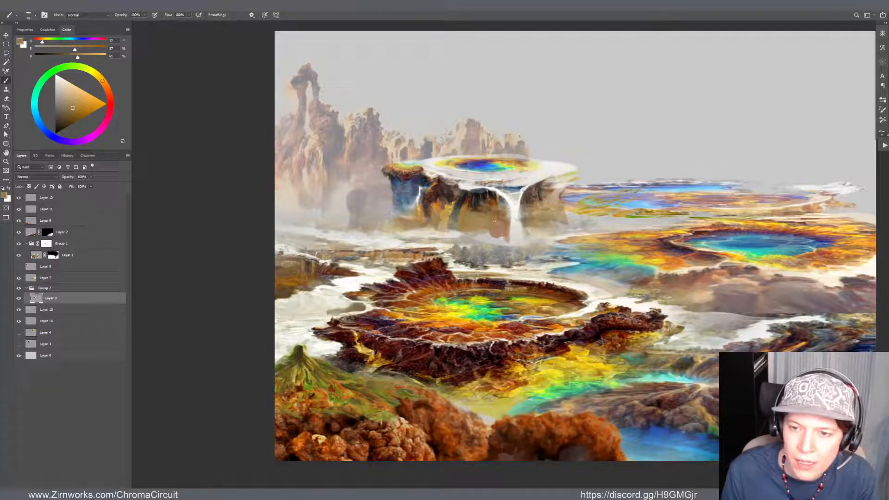
Refine the filled cliff beside the waterfall with sampled orange-brown and tan, and blend its base into the mist with grey
left_click(494, 202, "alt")
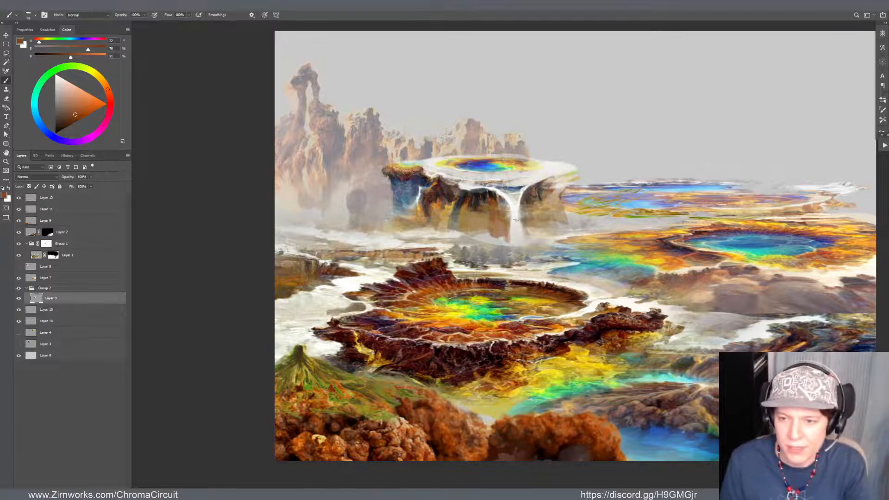
left_click(476, 226, "alt")
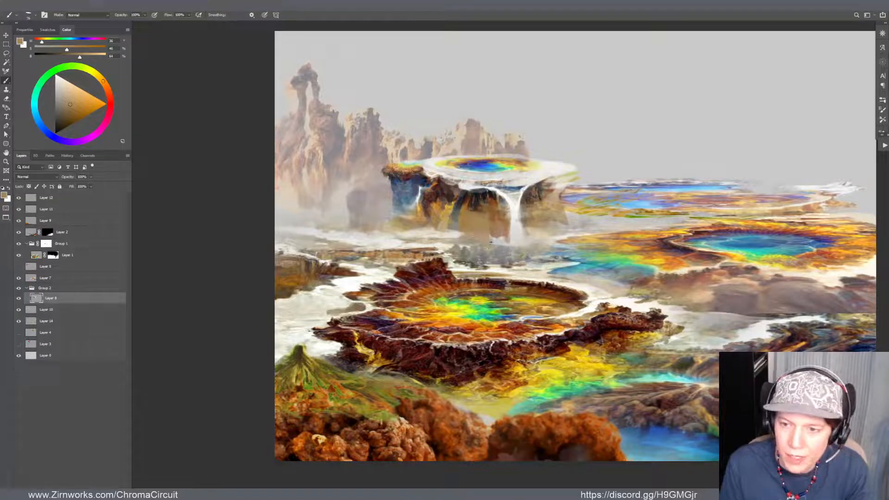
left_click(490, 242, "alt")
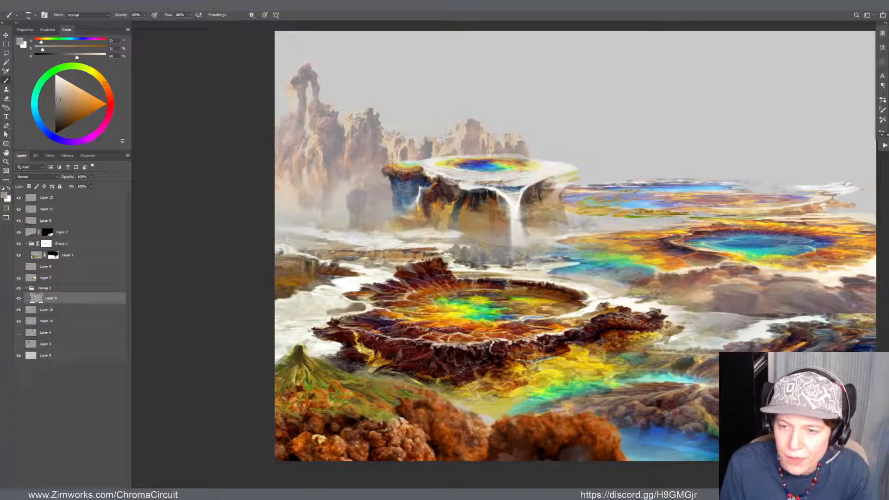
left_click(498, 220, "alt")
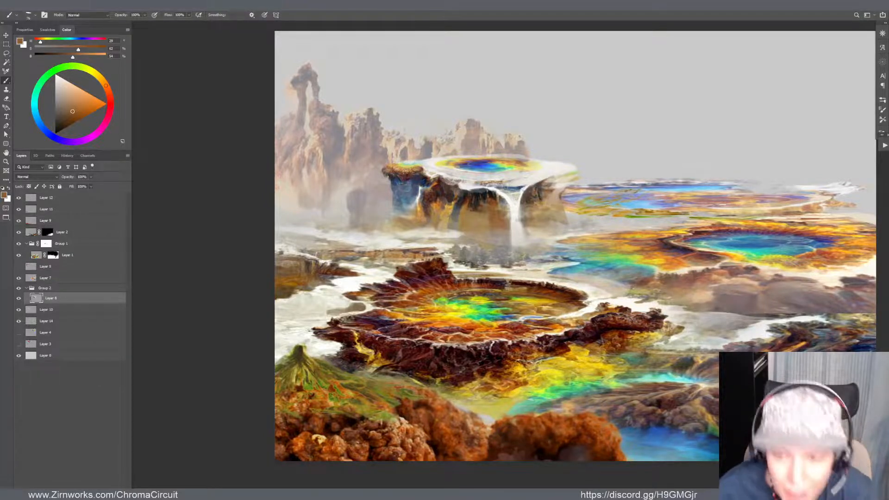
Paint a small blue pool on the white rim right of the mesa's main pool, linking the two with sampled green
left_click(536, 187, "alt")
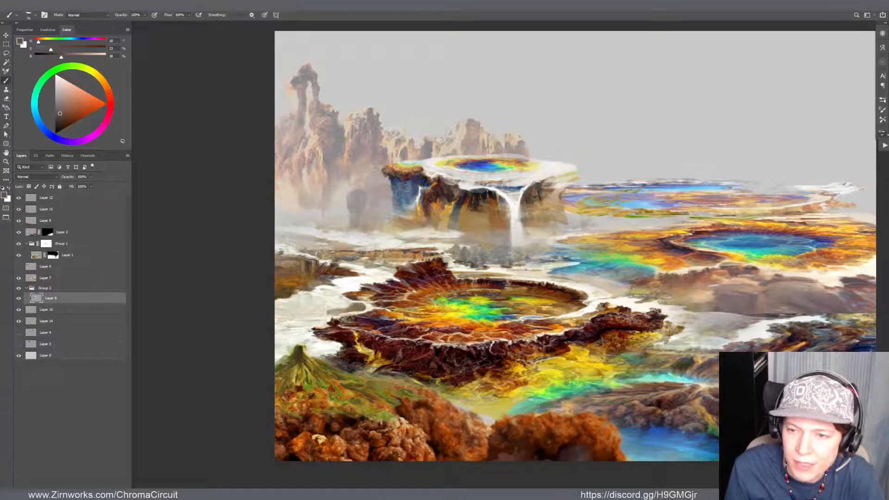
left_click(549, 174, "alt")
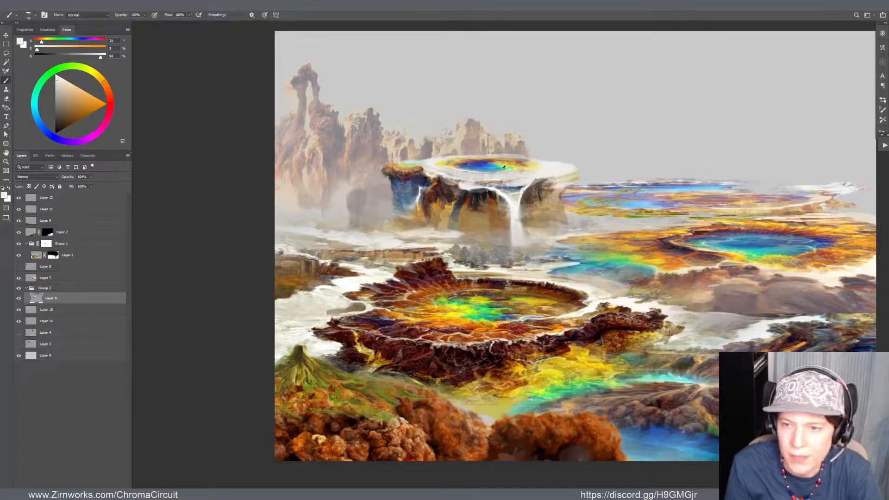
left_click(484, 162, "alt")
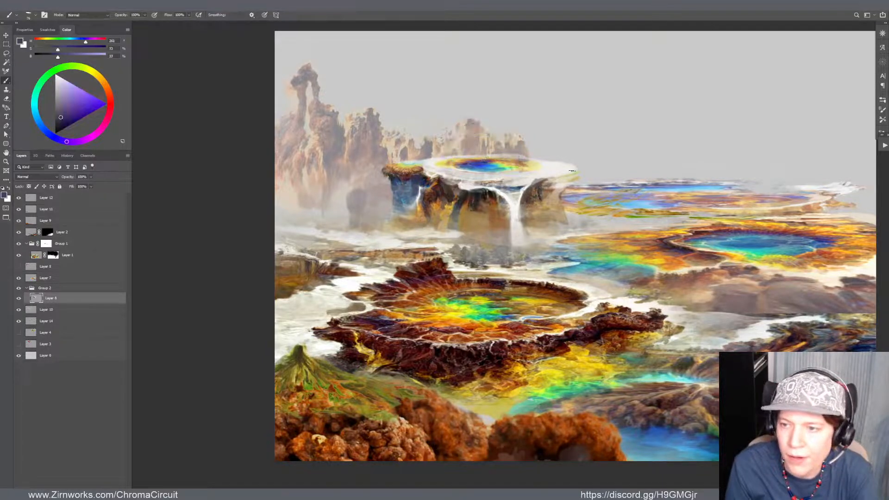
left_click(490, 164, "alt")
key("z")
mouse_move(537, 167)
left_mouse_down()
mouse_move(605, 175)
mouse_move(454, 172)
mouse_move(554, 172)
left_mouse_up()
key("b")
left_click(429, 170, "alt")
left_click(457, 172, "alt")
left_click(453, 173, "alt")
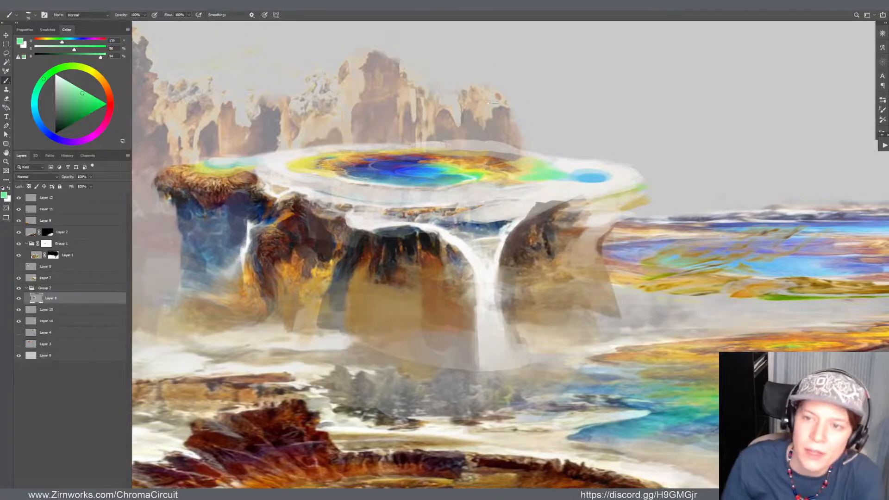
Clean up and extend the mesa's white rim around the small blue pool with sampled off-white
scroll(491, 101, "down", 3)
scroll(492, 102, "up", 2)
scroll(500, 125, "down", 2)
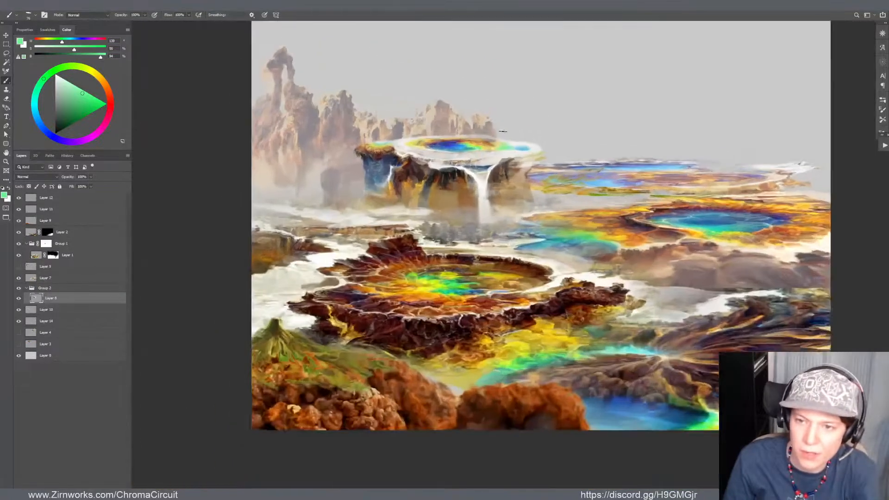
scroll(503, 131, "up", 3)
left_click(503, 159, "alt")
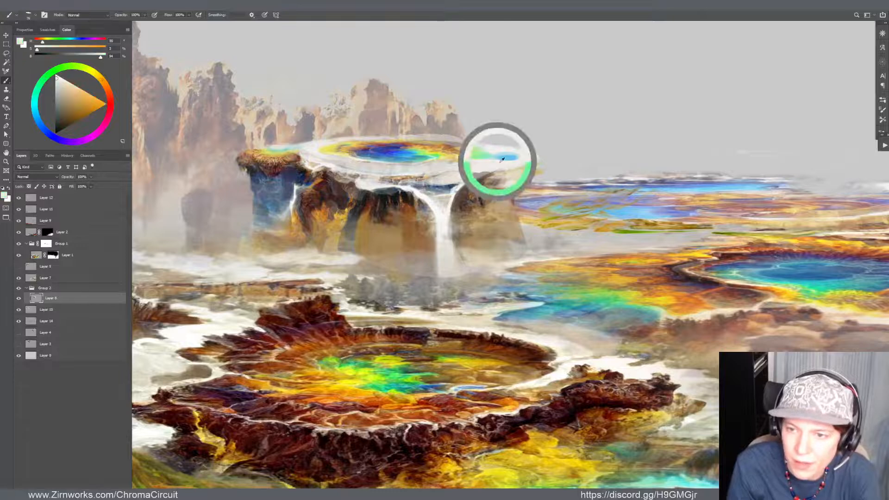
left_click_drag(505, 168, 544, 157)
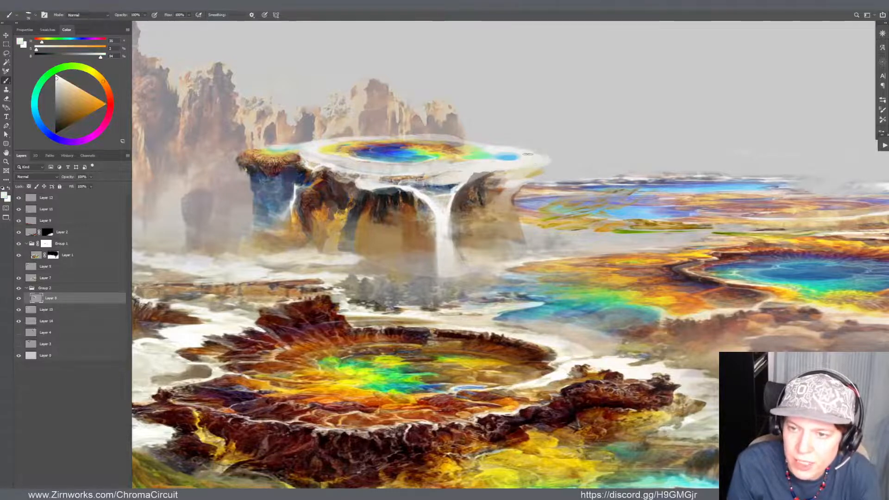
Build up the overhanging cliff under the mesa's right rim with sampled dark brown, orange-brown and golden tan
left_click(474, 188, "alt")
mouse_move(491, 197)
left_mouse_down()
mouse_move(527, 188)
mouse_move(494, 199)
mouse_move(498, 204)
mouse_move(407, 210)
mouse_move(531, 186)
left_mouse_up()
left_click(496, 208, "alt")
left_click(406, 206, "alt")
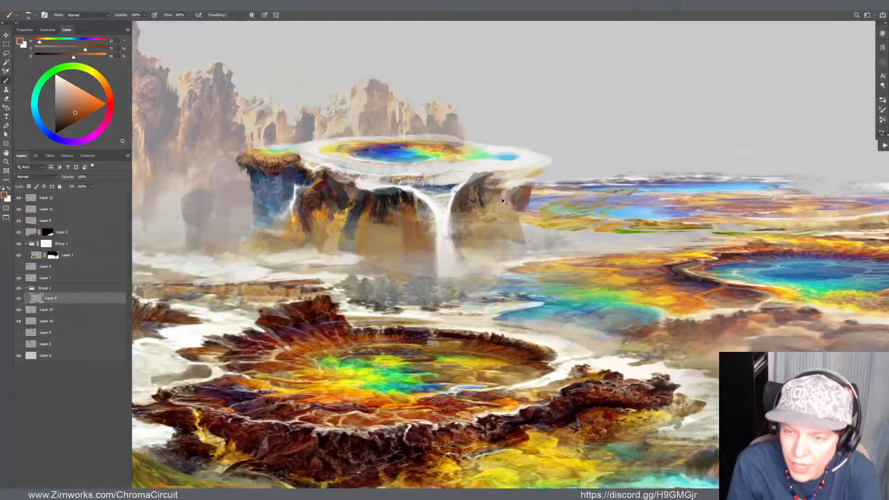
left_click(363, 217, "alt")
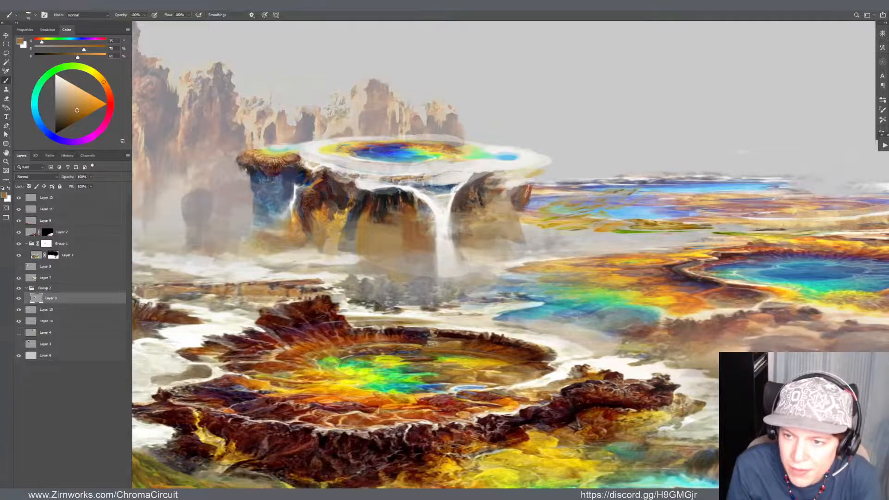
left_click_drag(527, 190, 528, 191)
left_click(347, 213, "alt")
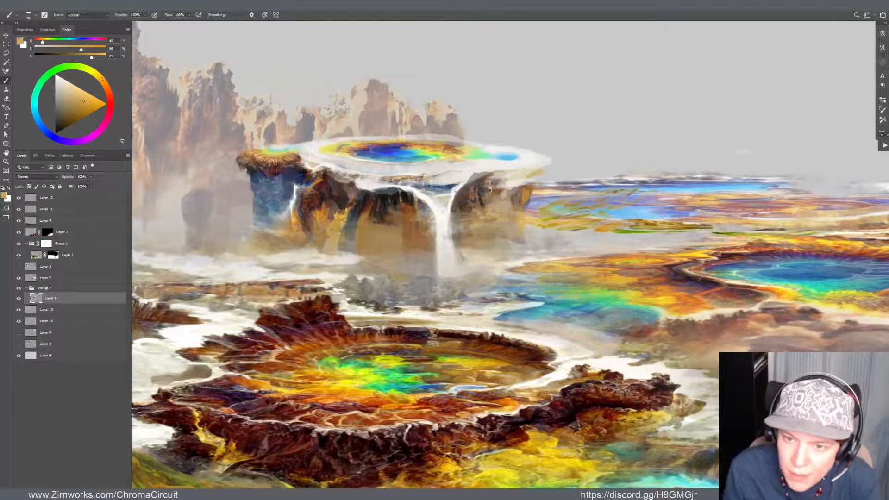
left_click(402, 202, "alt")
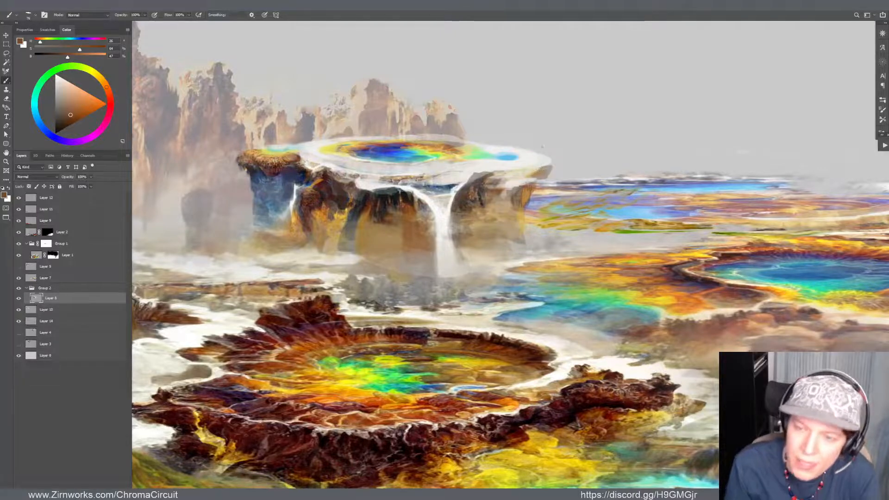
left_click(535, 158, "alt")
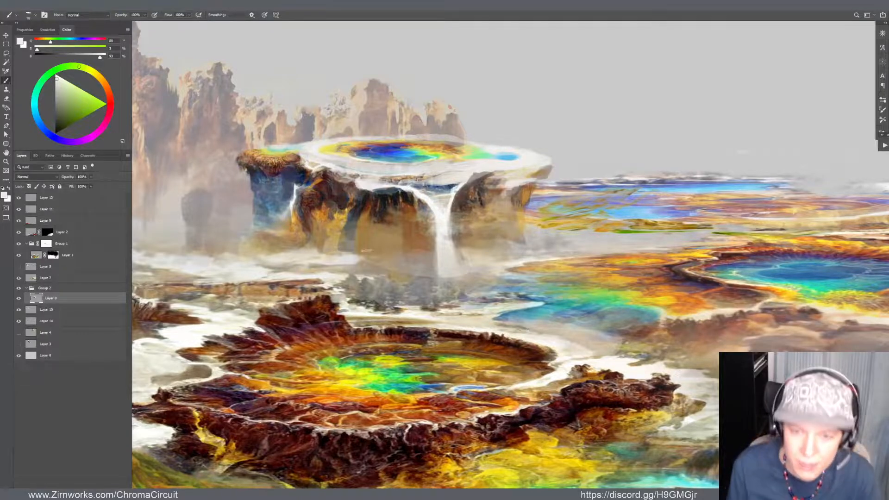
Select the mesa on Layer 8 with a rectangular marquee and Liquify the cliff base left of the waterfall toward the falls
key("v")
key("m")
left_click_drag(200, 115, 615, 359)
key("ctrl+shift+x")
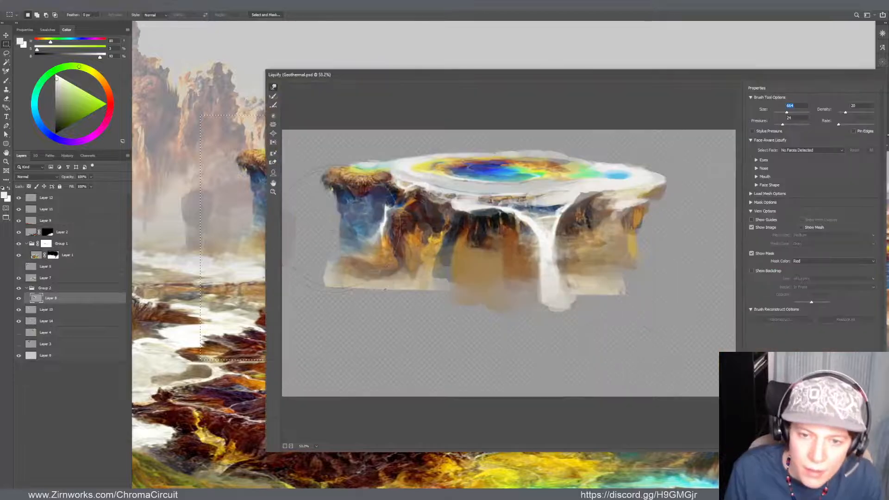
left_click_drag(463, 269, 476, 259)
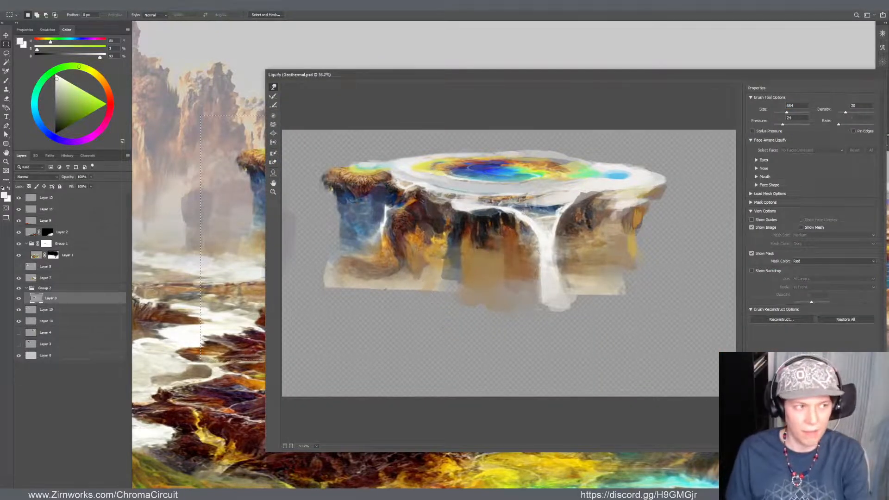
key("Return")
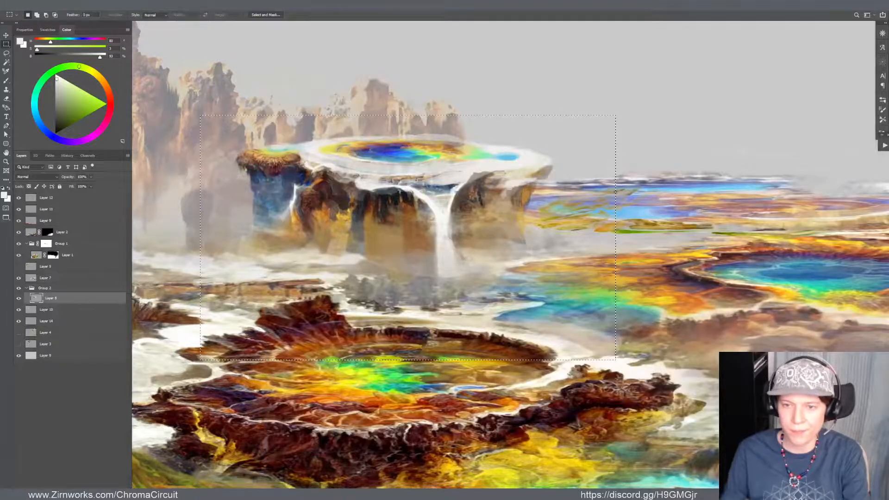
scroll(250, 284, "down", 4)
scroll(251, 284, "up", 2)
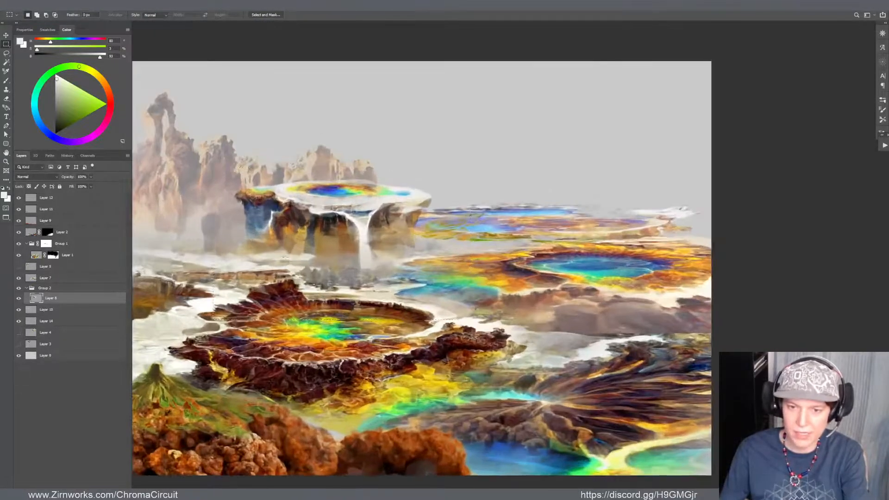
scroll(268, 227, "up", 2)
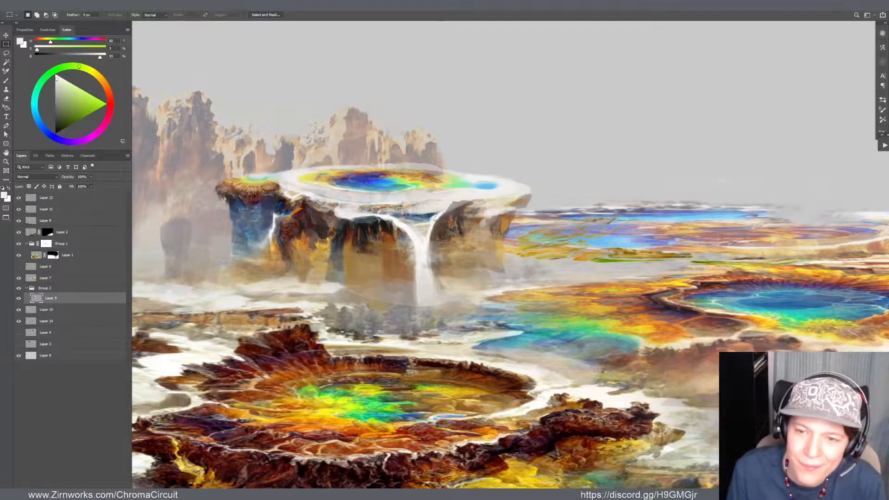
Soften the lower cliff left of the waterfall with sampled brown and pale tan
key("b")
left_click(438, 203, "alt")
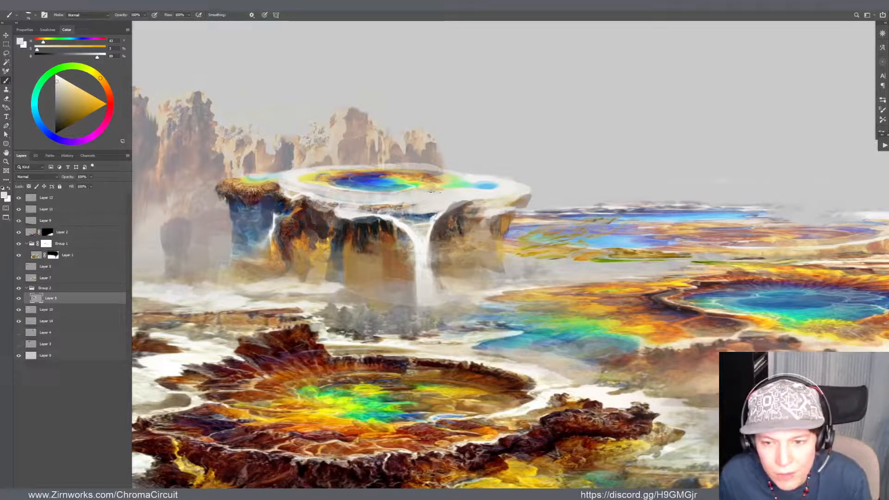
left_click(350, 282, "alt")
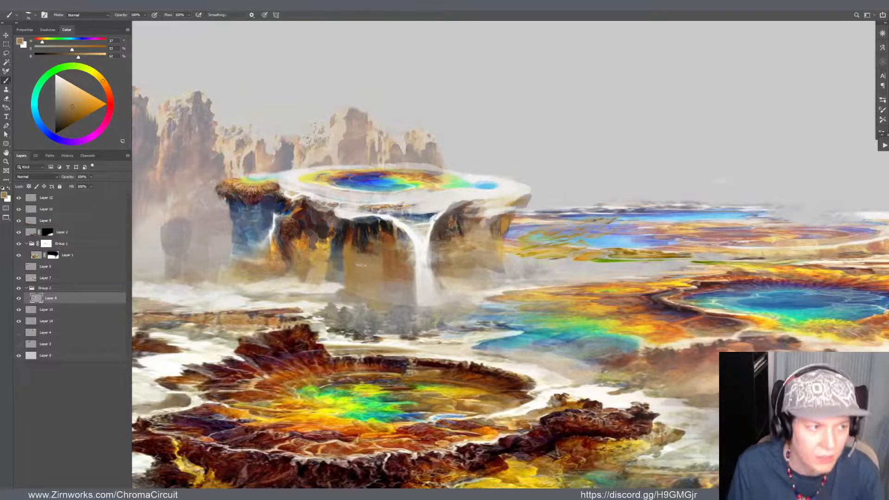
left_click(365, 297, "alt")
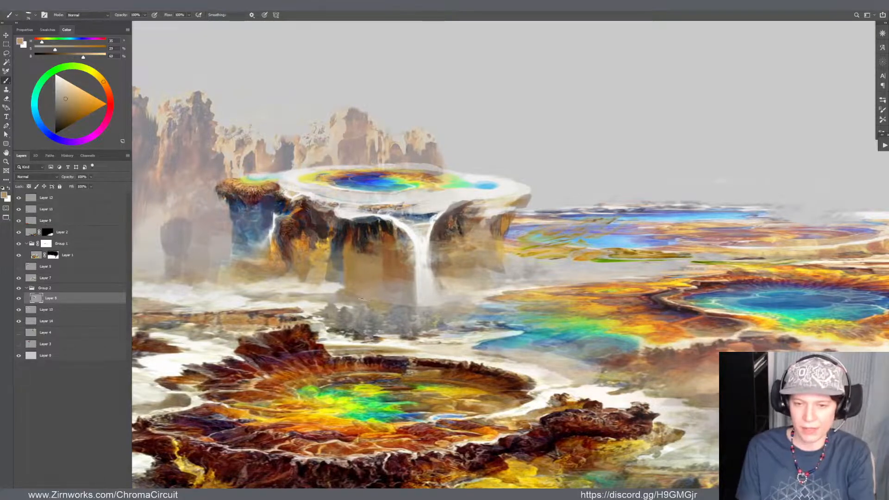
key("v")
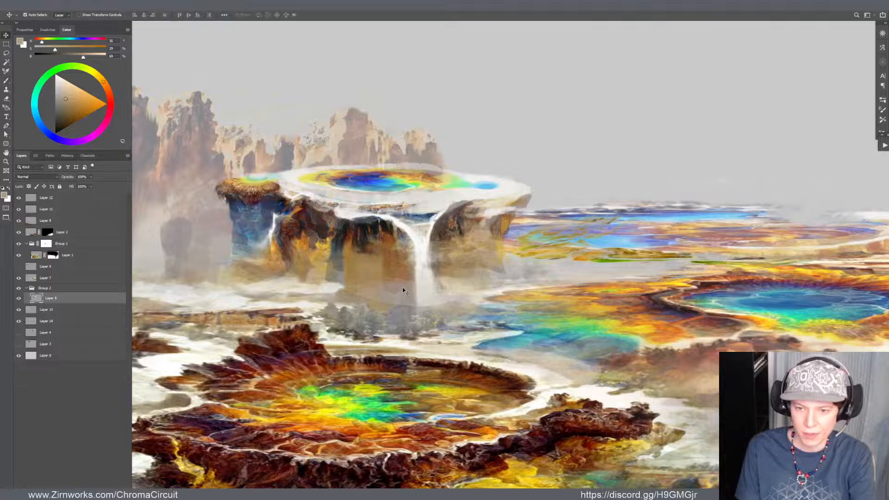
left_click_drag(403, 293, 404, 297)
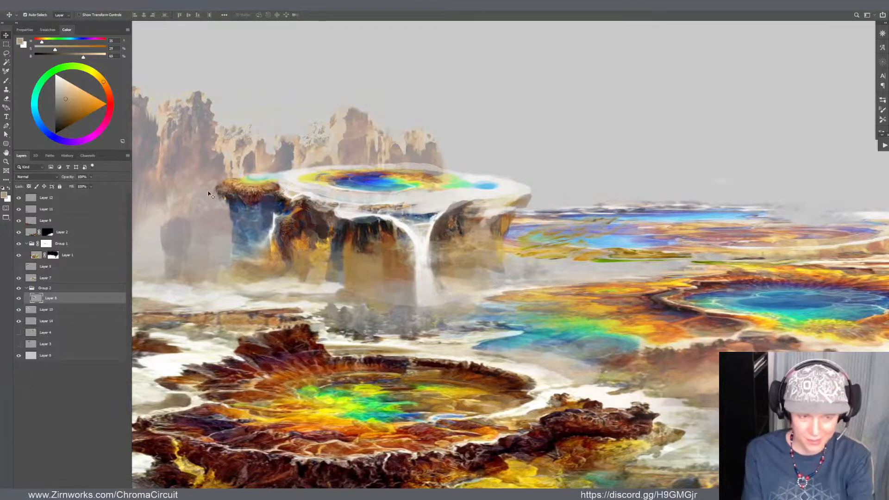
Touch up the shaggy brown ledge at the mesa's left end with sampled golden tan and dark reddish brown
key("z")
left_click_drag(205, 182, 222, 180)
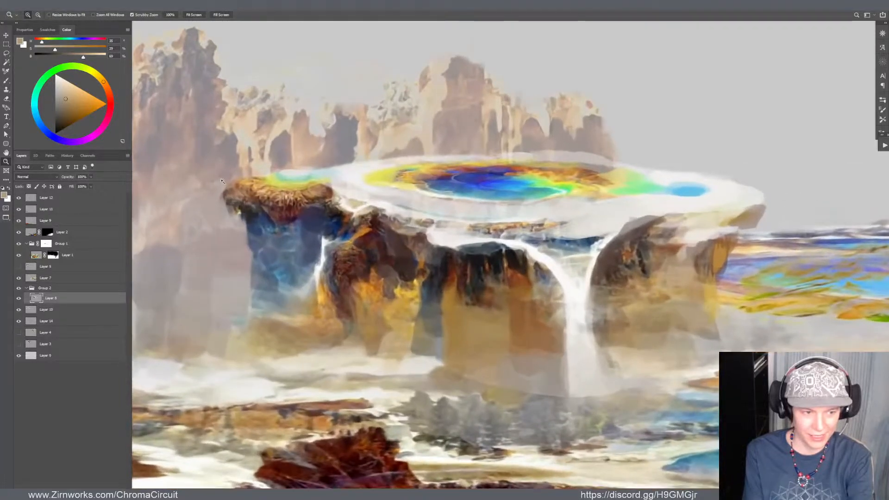
key("b")
left_click(256, 183, "alt")
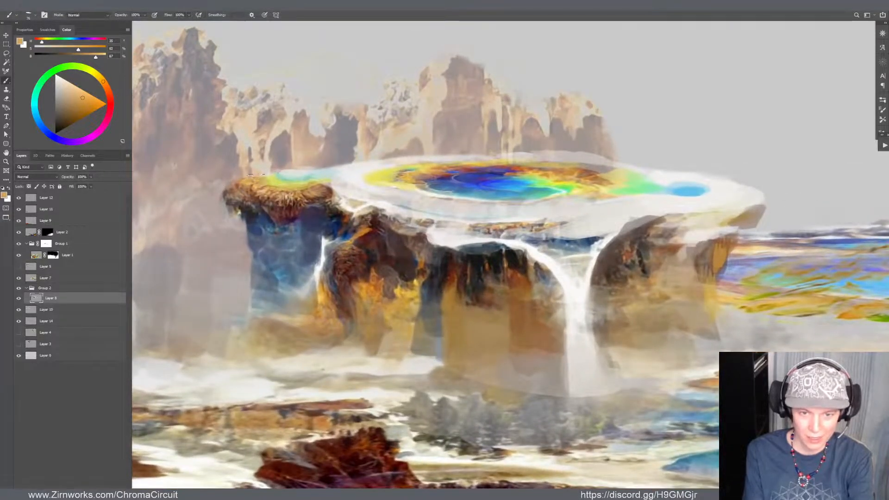
left_click(278, 211, "alt")
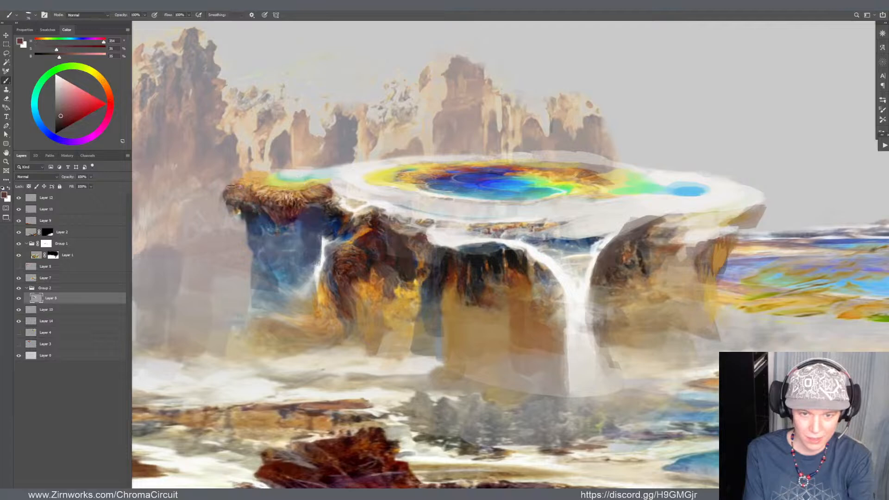
Repaint the upper rock beside the mesa's small left waterfall with sampled bright orange and dark reddish-brown strokes
left_click(374, 234, "alt")
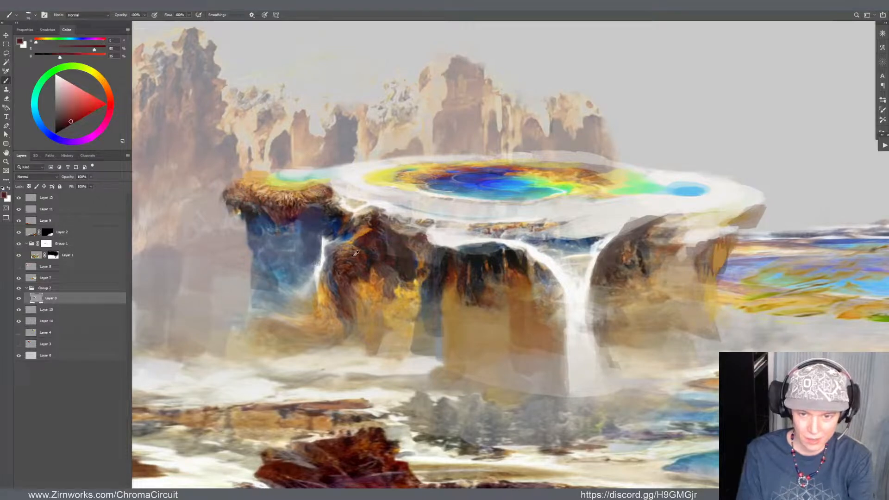
left_click(358, 253, "alt")
left_click_drag(351, 242, 370, 246)
key("ctrl+z")
left_click(364, 231, "alt")
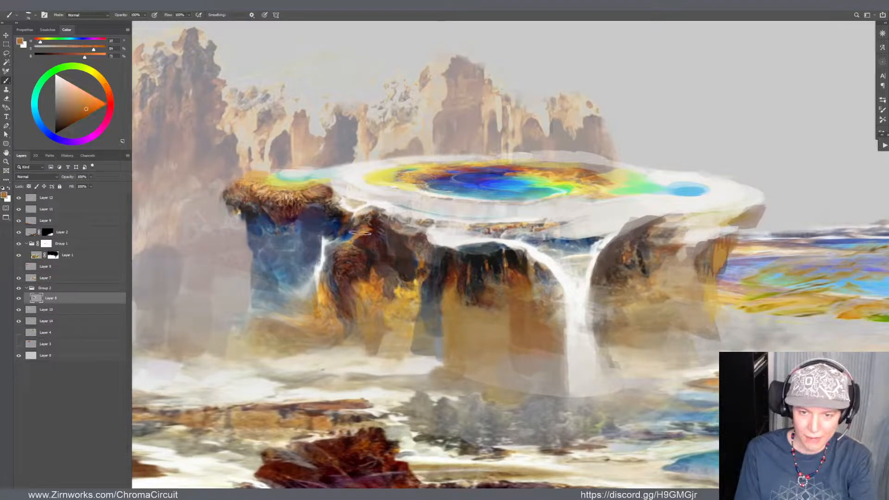
right_click(364, 233, "alt")
left_click(362, 233, "alt")
mouse_move(361, 237)
left_mouse_down()
mouse_move(355, 248)
mouse_move(368, 231)
mouse_move(366, 247)
mouse_move(364, 219)
mouse_move(354, 230)
left_mouse_up()
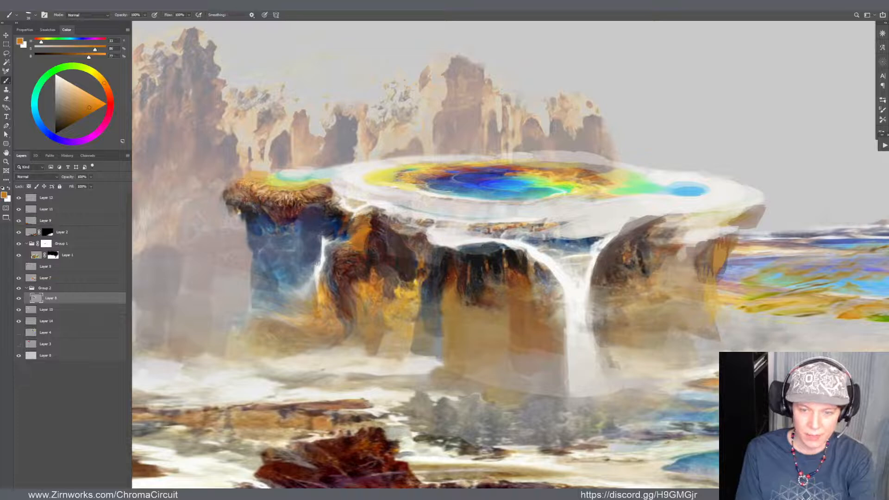
left_click(370, 242, "alt")
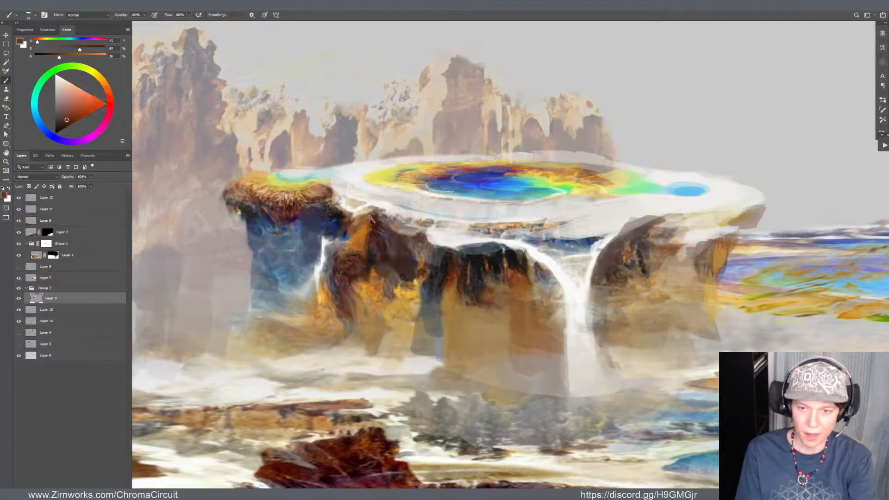
Paint the top edge of the mesa's left ledge with sampled light tan and pale yellow-green
left_click(258, 177, "alt")
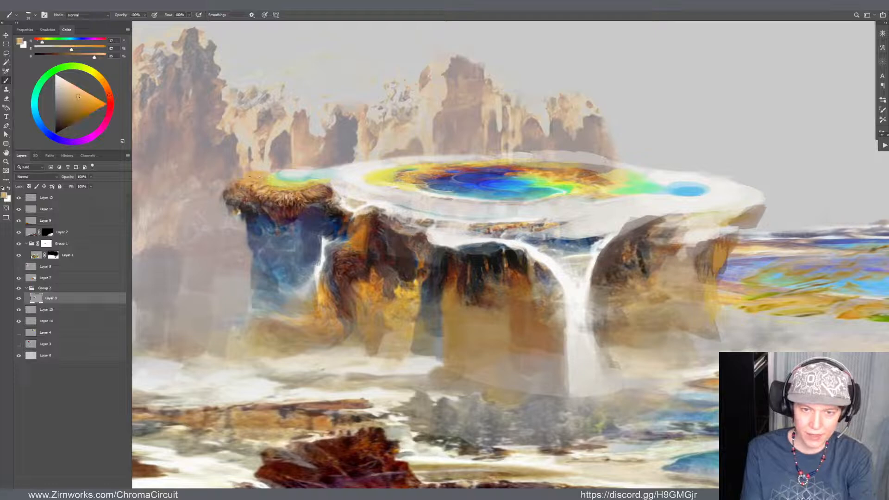
left_click_drag(255, 177, 237, 181)
left_click(276, 178, "alt")
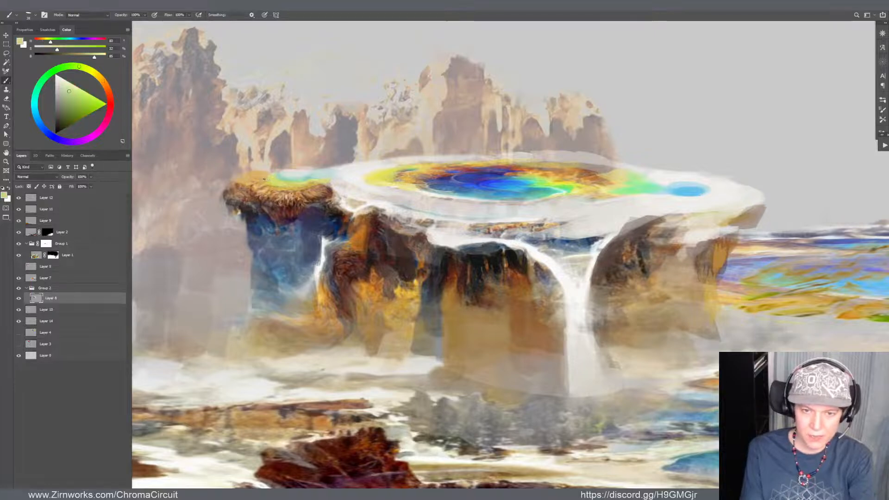
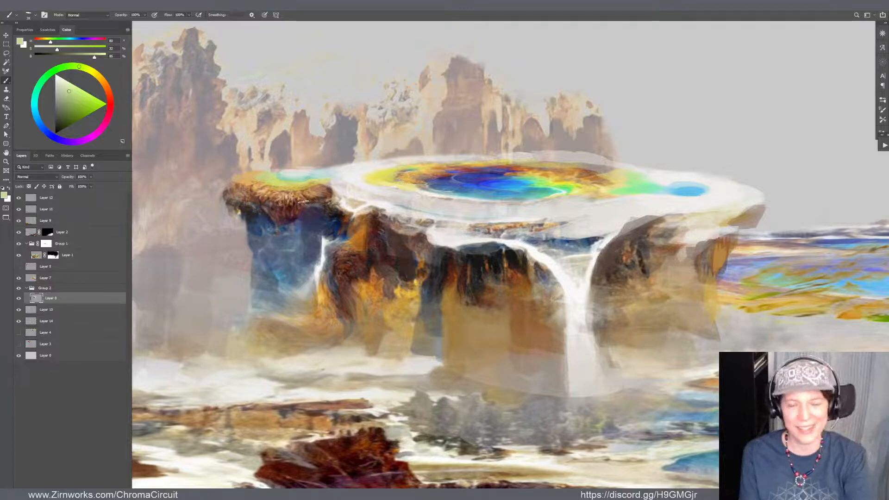
Refine the back rim of the mesa between the left ledge and the main pool with sampled tan and near-white
left_click(245, 174, "alt")
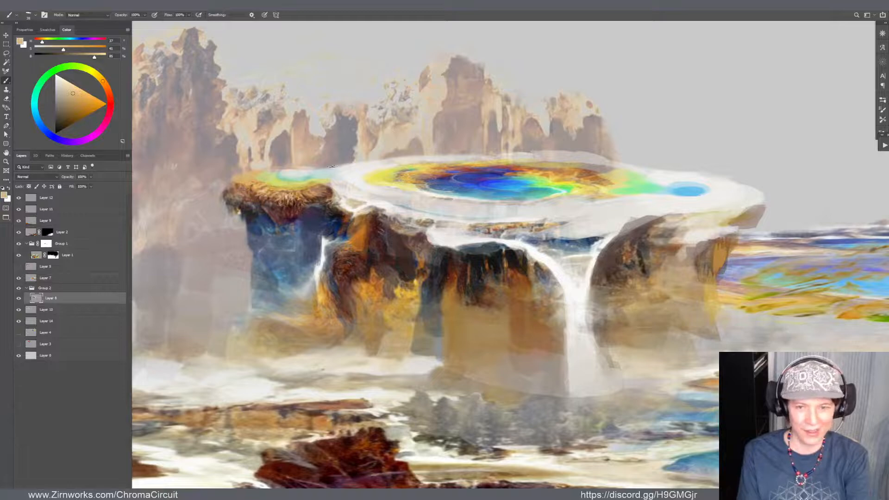
left_click(348, 170, "alt")
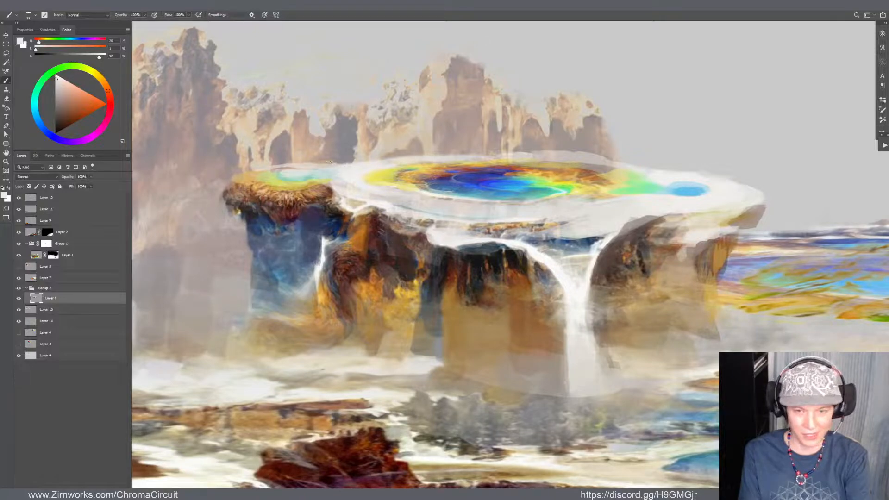
left_click_drag(399, 160, 324, 160)
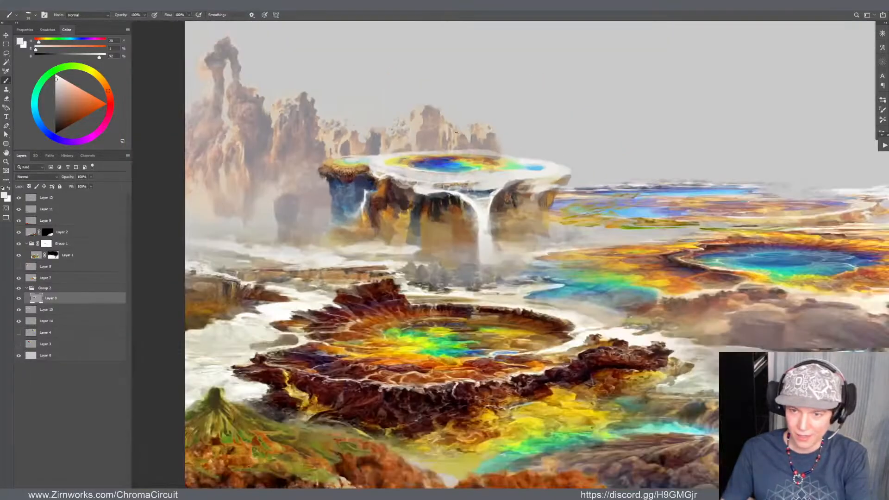
Warp the mesa layer by pulling its upper edge down above the main pool to flatten the plateau
mouse_move(456, 140)
left_mouse_down()
mouse_move(283, 137)
mouse_move(310, 165)
left_mouse_up()
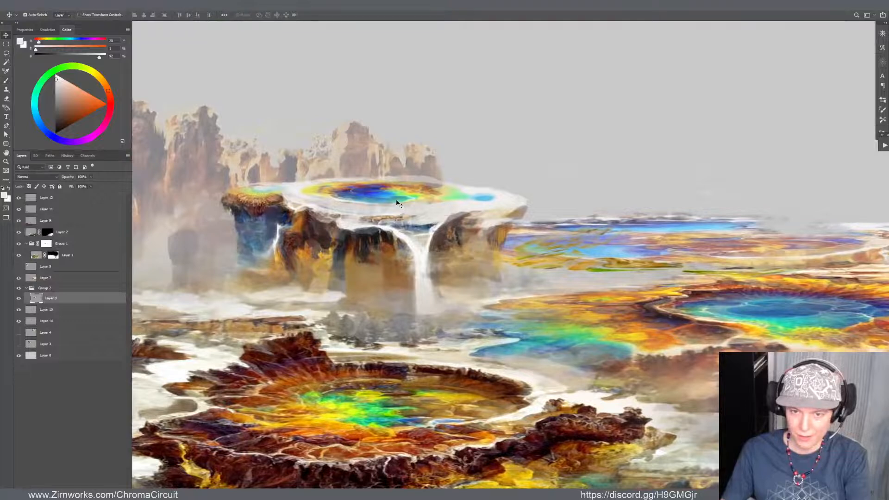
key("ctrl+shift+w")
left_click_drag(405, 160, 403, 181)
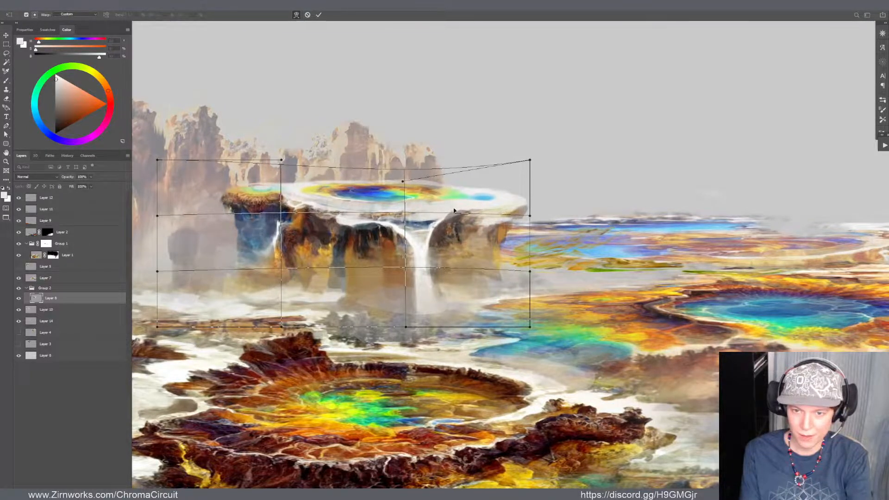
key("Return")
Warp the mesa layer again, pulling the plateau's right end slightly inward and upward
key("v")
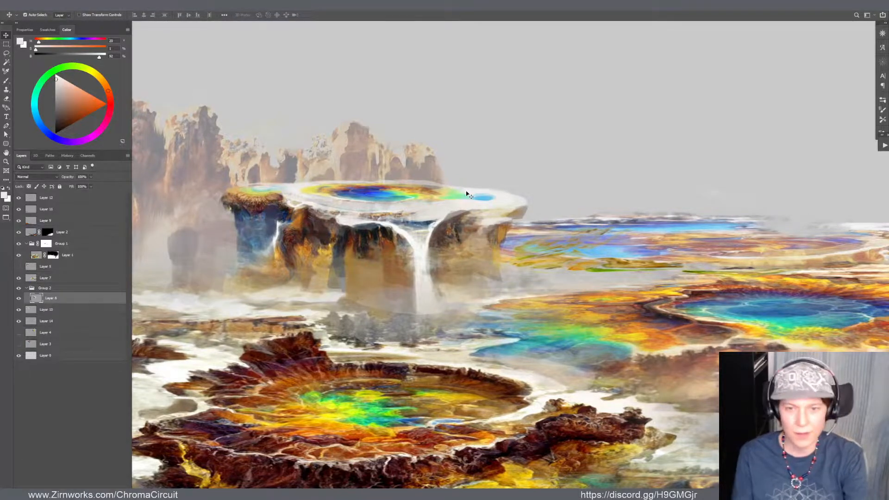
key("ctrl+t")
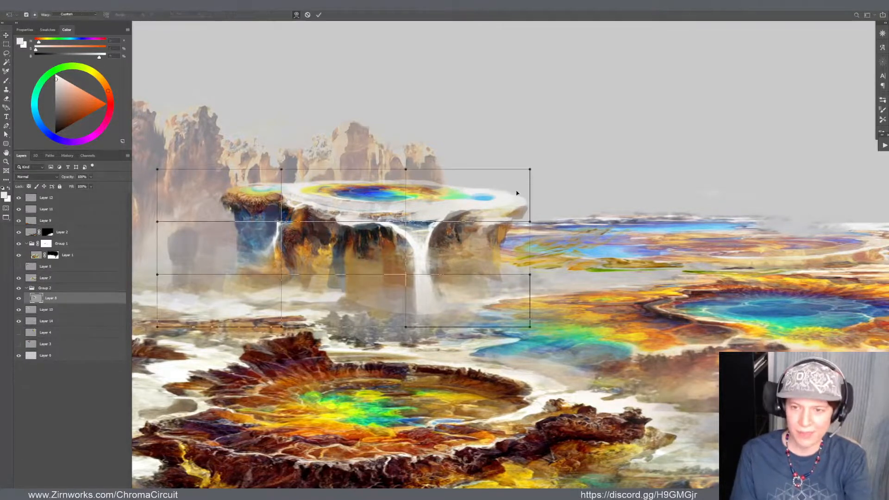
left_click_drag(517, 191, 518, 184)
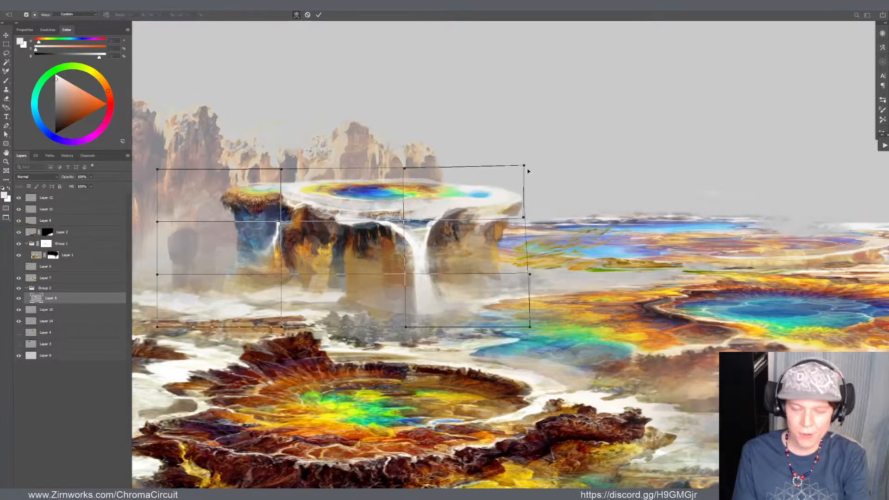
key("Return")
Paint the rock just right of the mesa's small left waterfall with sampled orange, ochre and dark reddish brown
key("b")
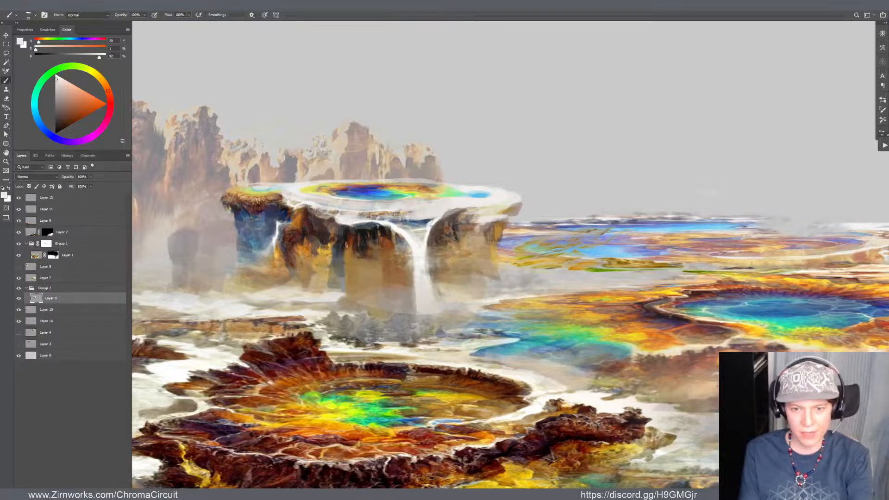
left_click(300, 216, "alt")
mouse_move(300, 216)
left_mouse_down()
mouse_move(294, 244)
mouse_move(301, 242)
left_mouse_up()
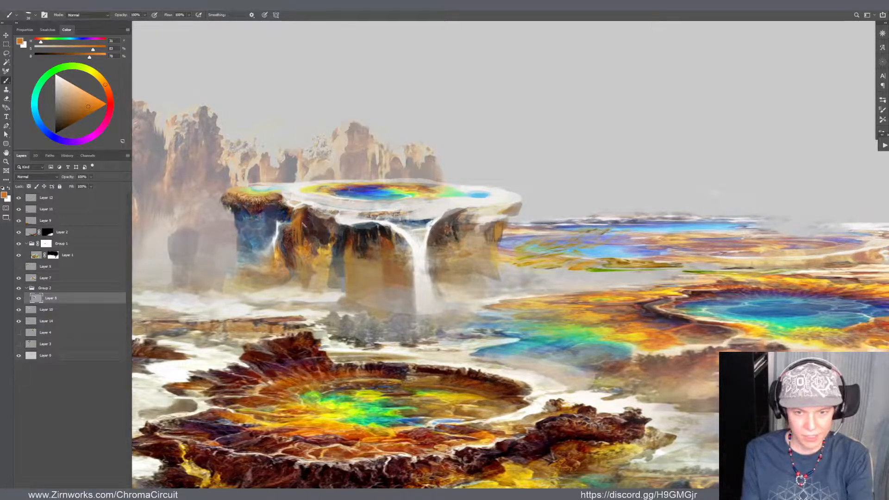
left_click(296, 225, "alt")
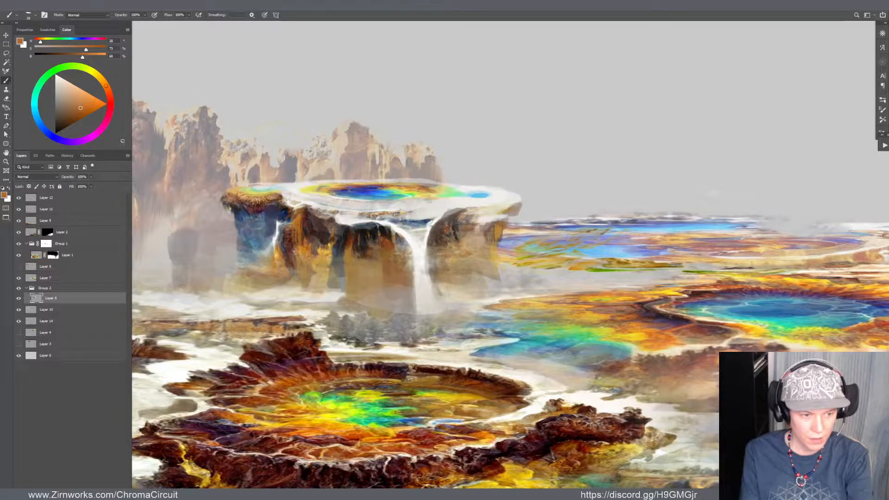
left_click(286, 213, "alt")
left_click(285, 228, "alt")
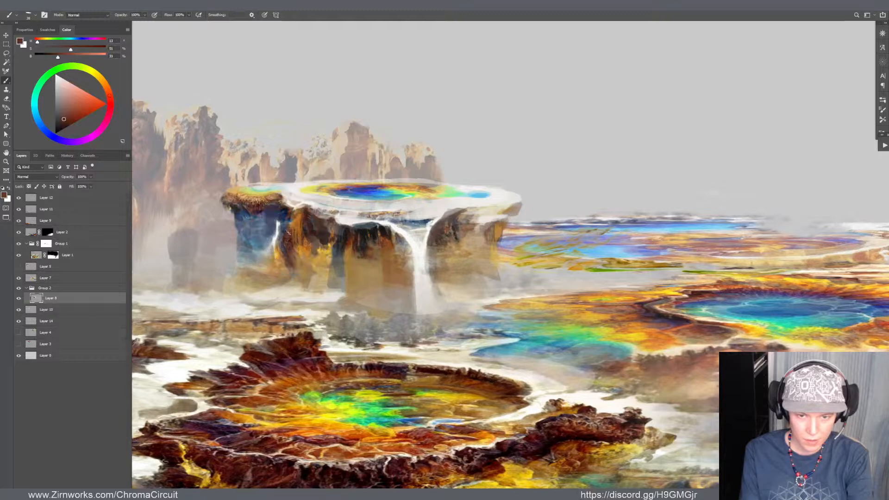
left_click(290, 220, "alt")
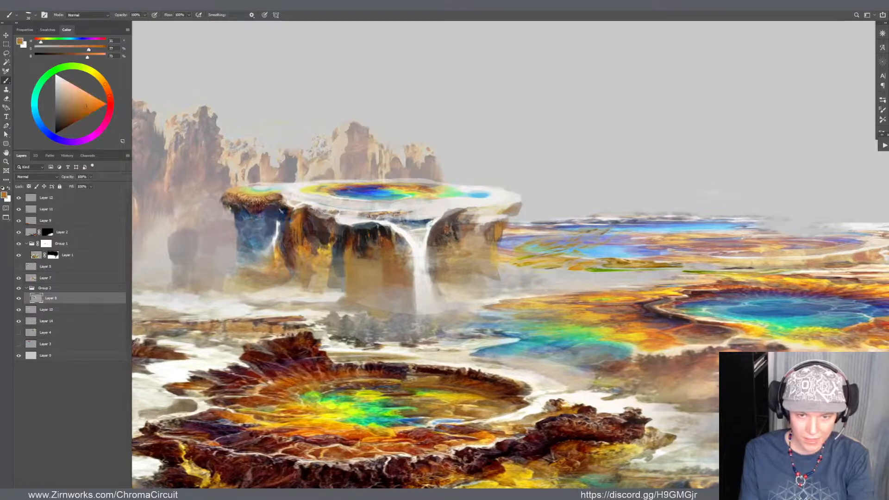
Refine the small left waterfall and its edges with sampled near-white and dark slate blue
left_click(280, 212, "alt")
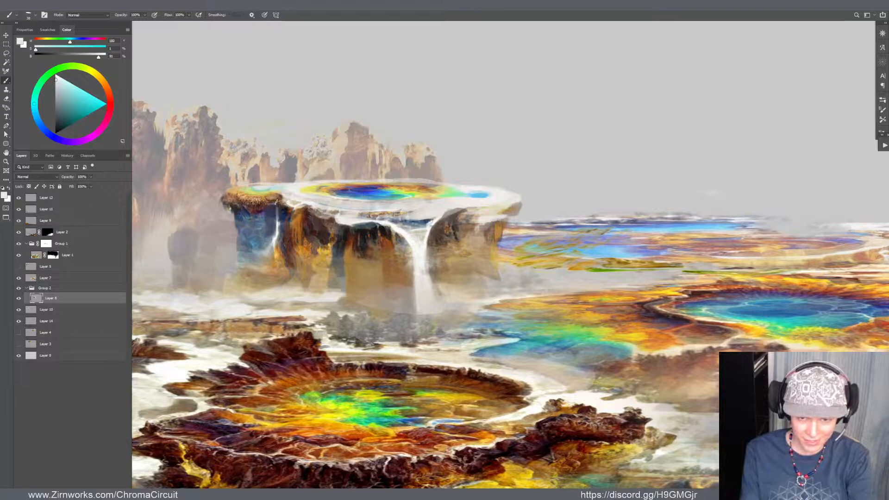
left_click(279, 208, "alt")
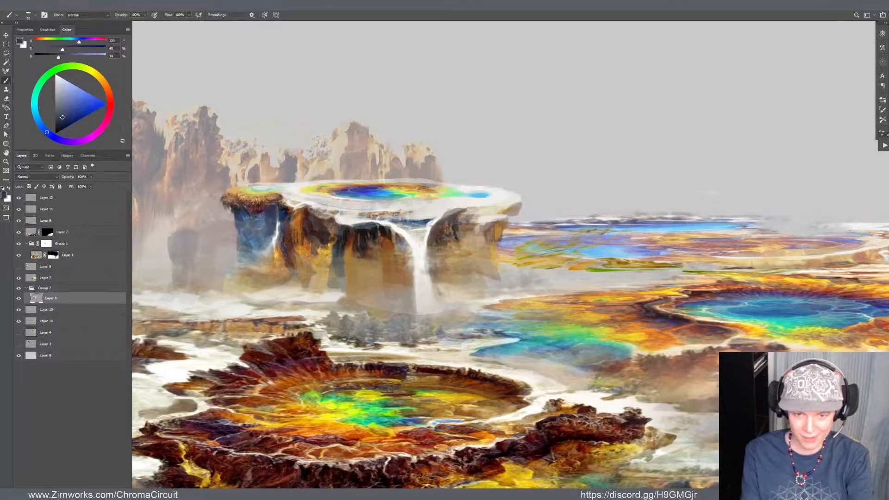
left_click(276, 226, "alt")
left_click(275, 213, "alt")
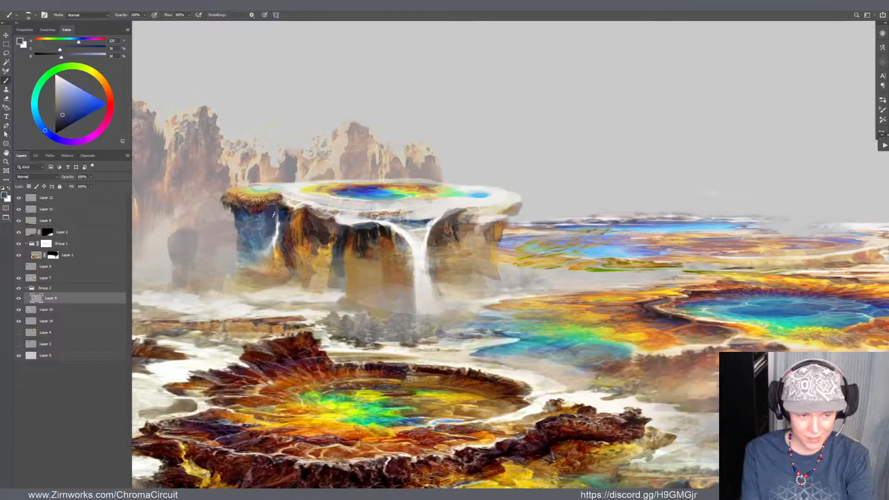
left_click_drag(279, 225, 280, 239)
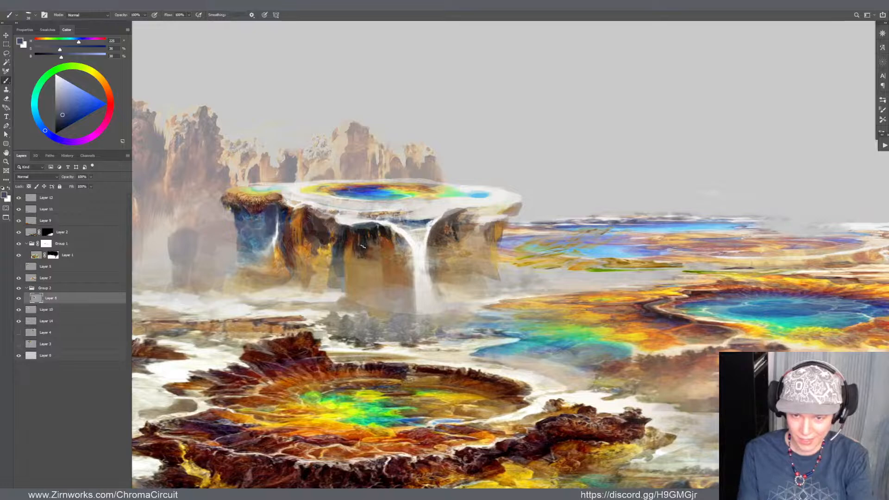
Add dark brown vertical strokes to the lower cliff left of the main waterfall and smudge them downward
left_click(384, 247, "alt")
mouse_move(384, 261)
left_mouse_down()
mouse_move(382, 305)
mouse_move(379, 278)
left_mouse_up()
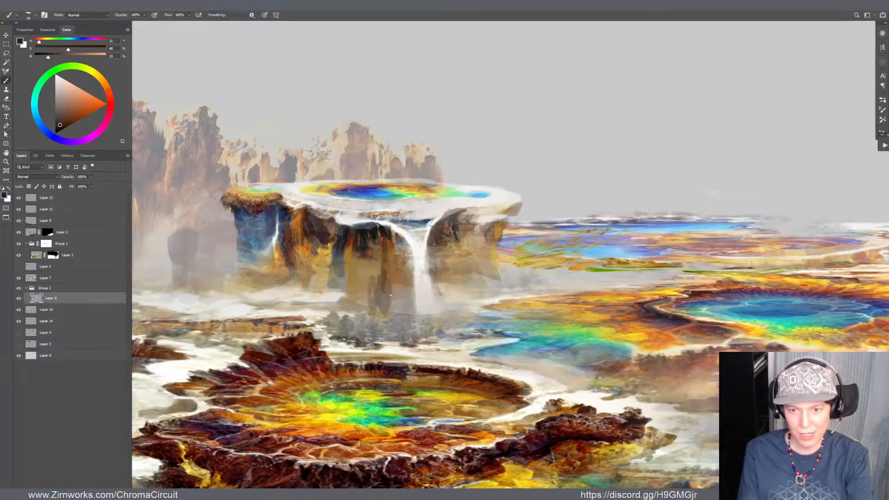
key("r")
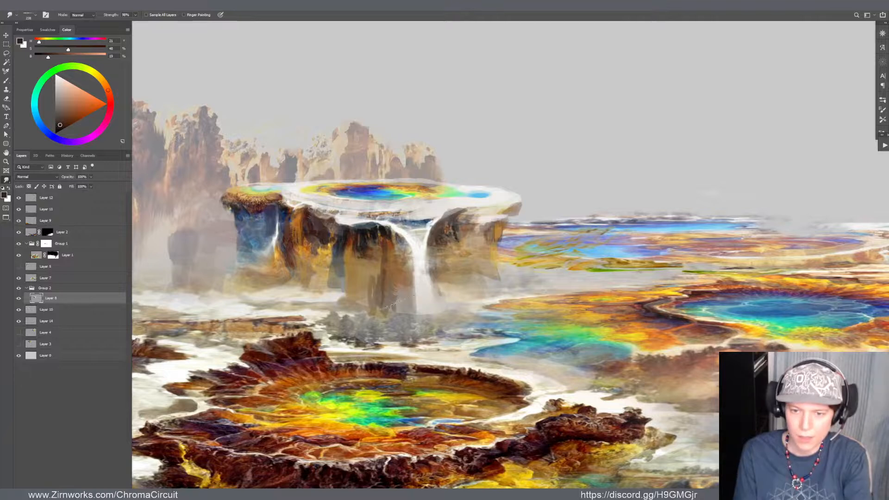
left_click_drag(369, 290, 382, 319)
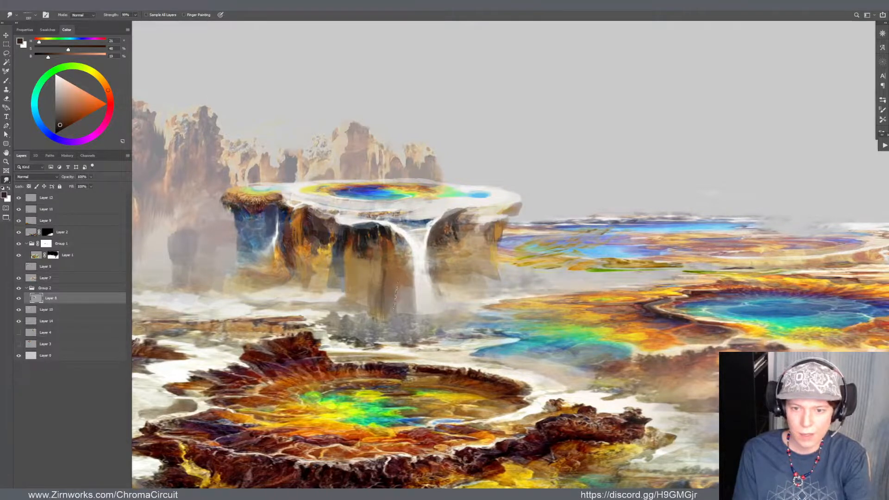
Extend the cliff base to the main waterfall's left edge with sampled greyish and medium brown strokes
key("b")
left_click(391, 294, "alt")
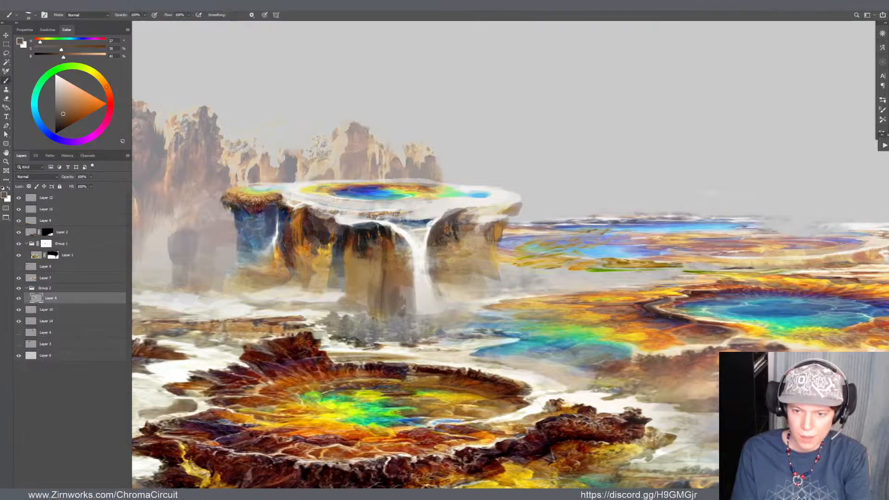
left_click(400, 292, "alt")
left_click_drag(409, 291, 413, 316)
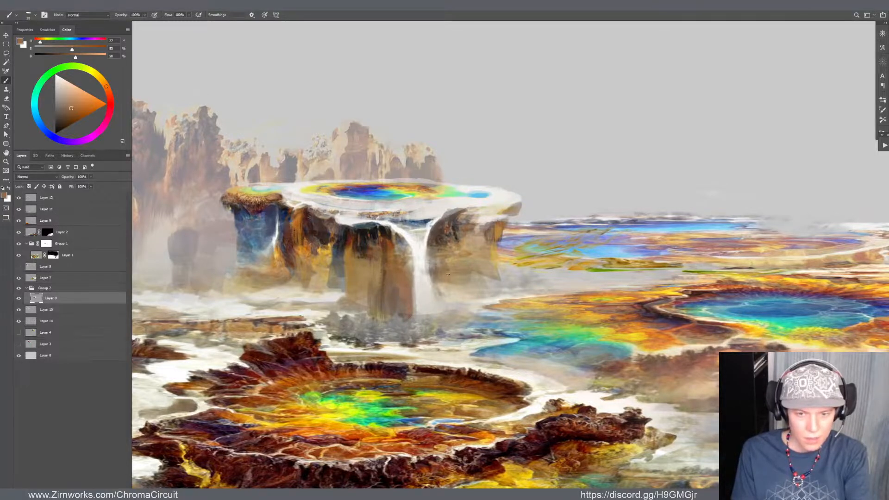
Refine the main waterfall's lower right side with sampled grey-tan and off-white, and touch up the rock under the rim with dark brown
left_click(431, 275, "alt")
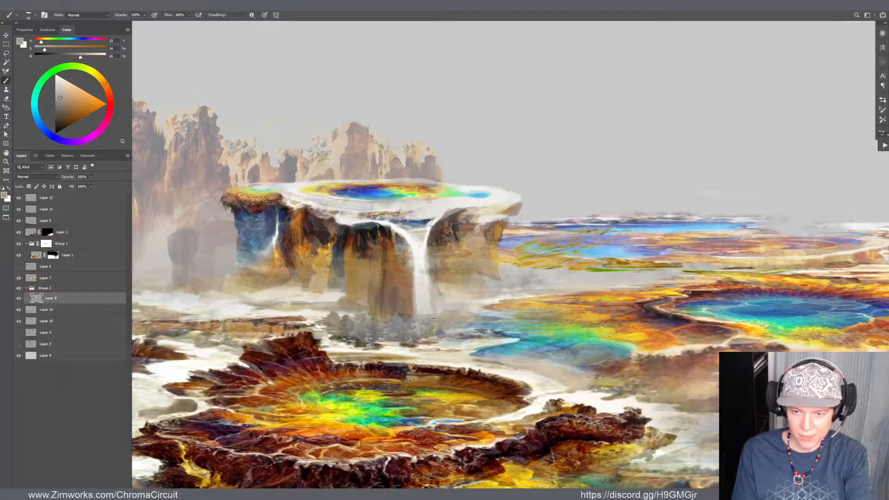
left_click(430, 279, "alt")
left_click_drag(431, 281, 440, 306)
left_click(423, 303, "alt")
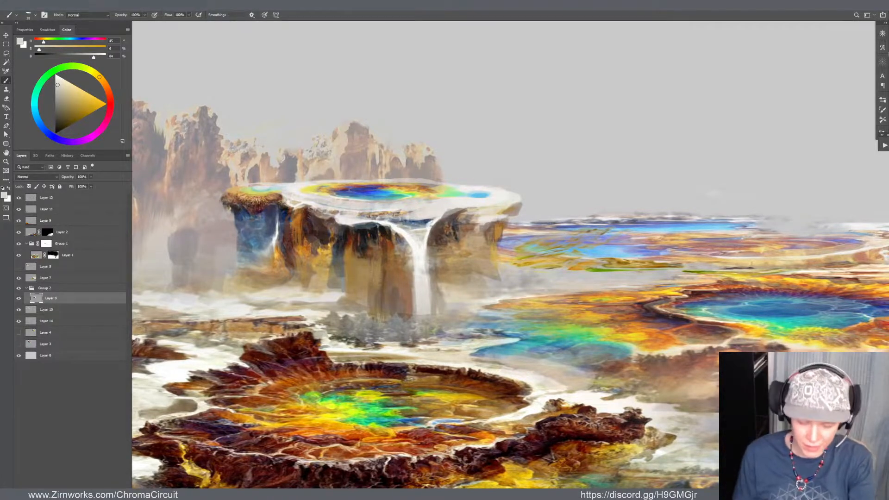
left_click(430, 235, "alt")
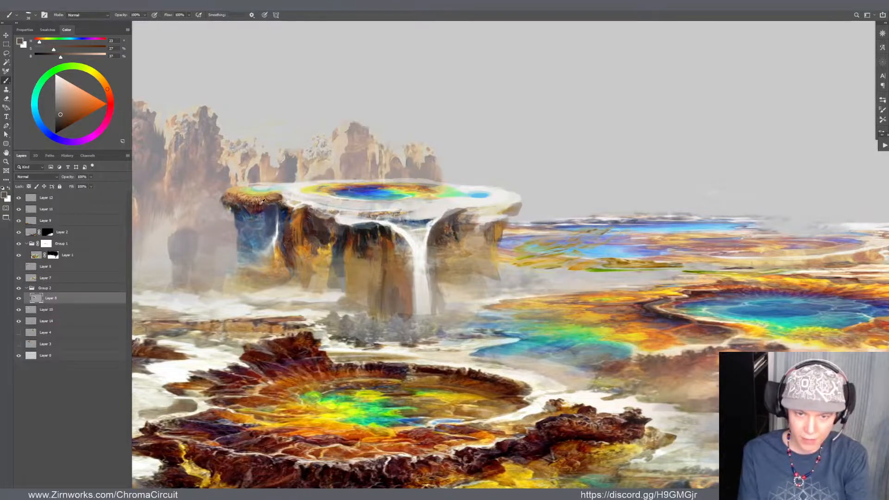
left_click(373, 240, "alt")
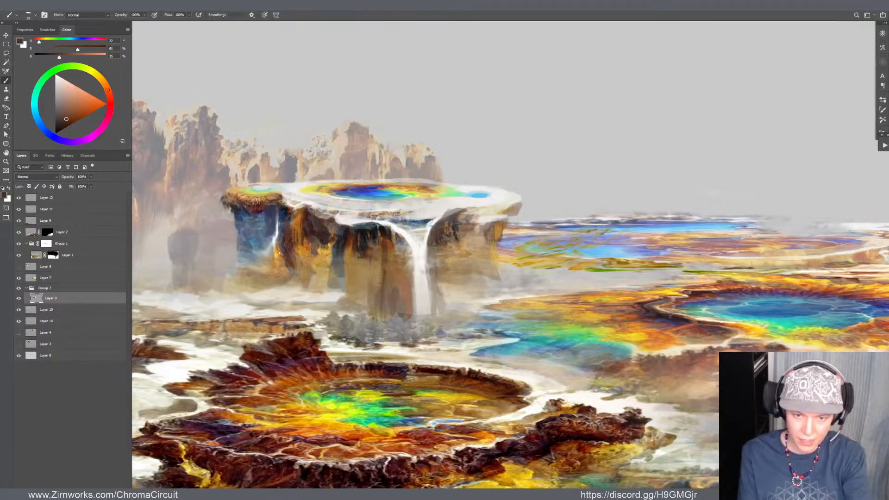
Paint blue shadow strokes at the foot of the mesa's left cliff, around the small waterfall, with sampled violet-blue and muted blue
left_click(262, 226, "alt")
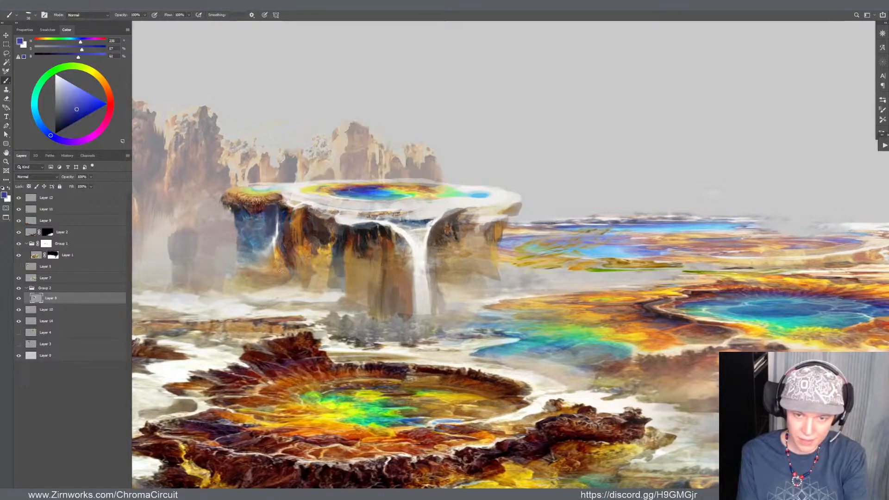
mouse_move(282, 254)
left_mouse_down()
mouse_move(286, 280)
mouse_move(281, 265)
mouse_move(282, 273)
left_mouse_up()
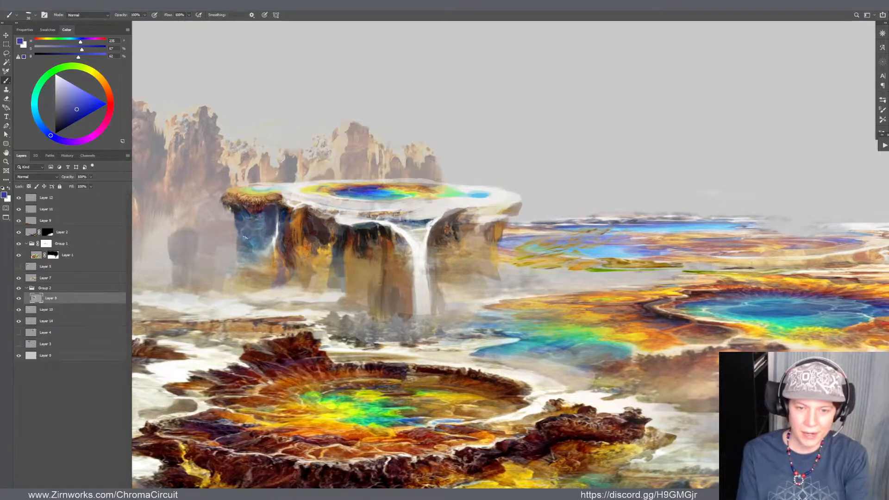
key("e")
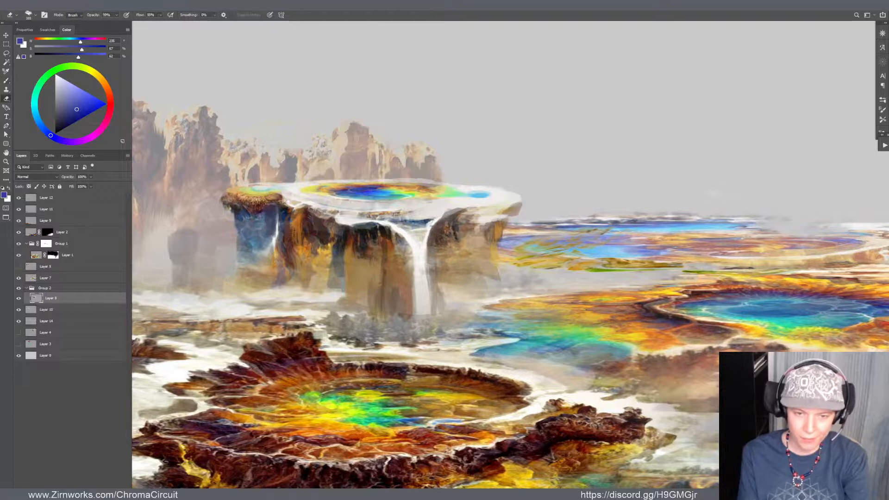
key("b")
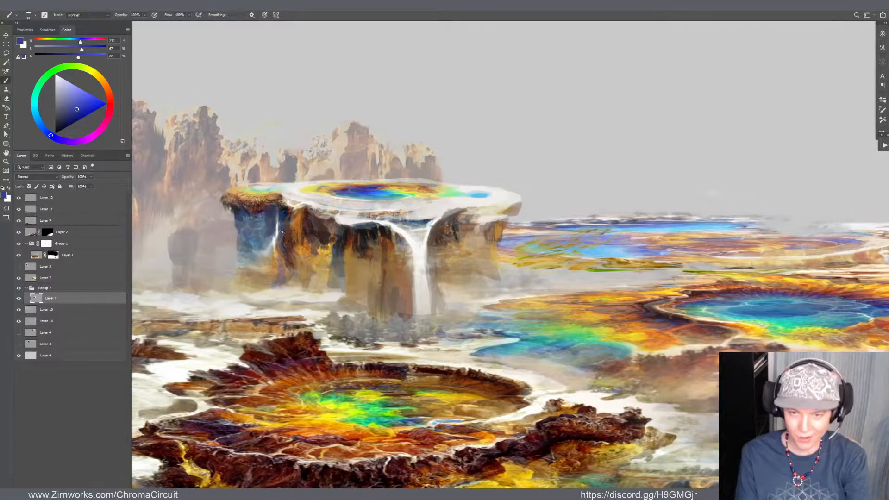
left_click(248, 231, "alt")
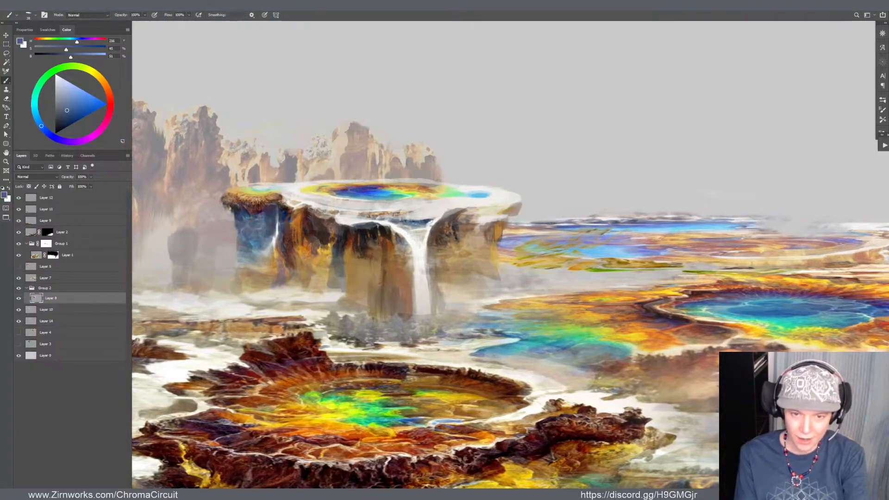
left_click_drag(240, 274, 244, 278)
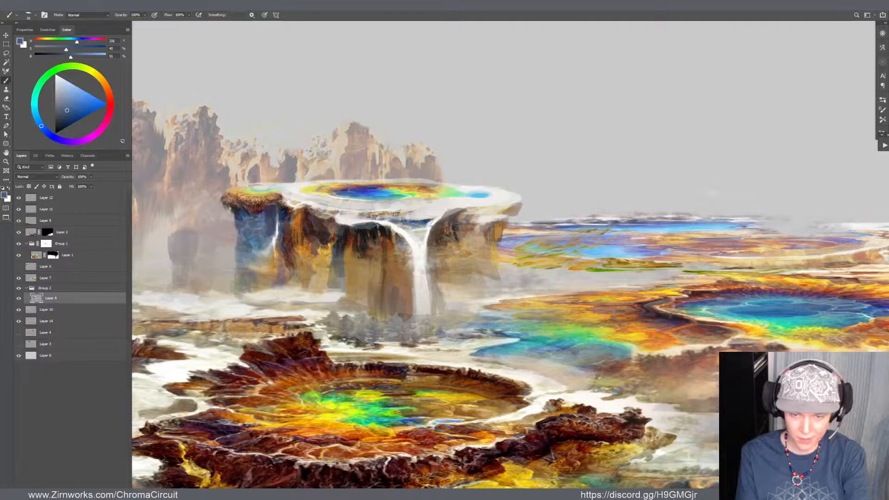
Touch up the cliff beside the main waterfall with sampled off-white, tan, greyish brown and dark brown strokes
left_click(328, 306, "alt")
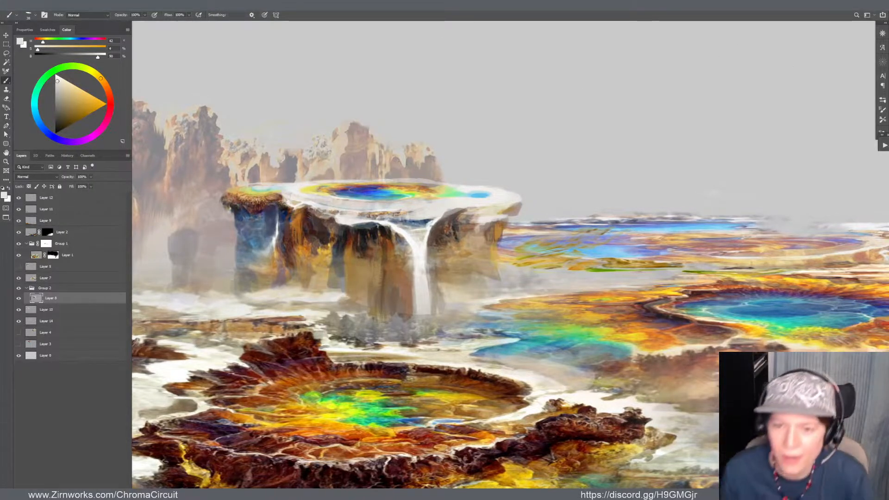
left_click(453, 276, "alt")
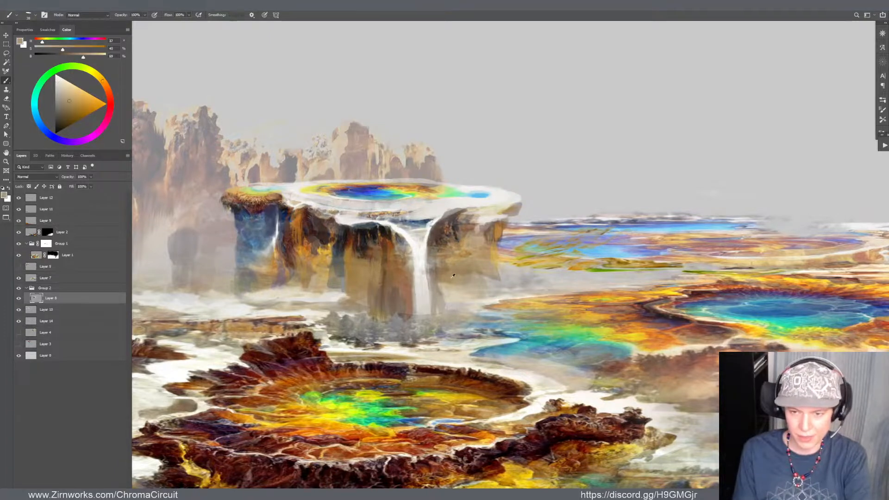
left_click(453, 273, "alt")
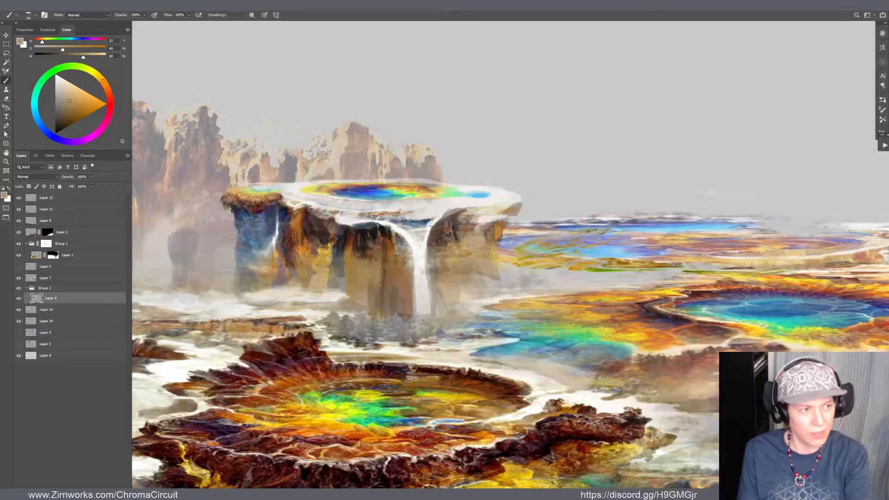
left_click(436, 280, "alt")
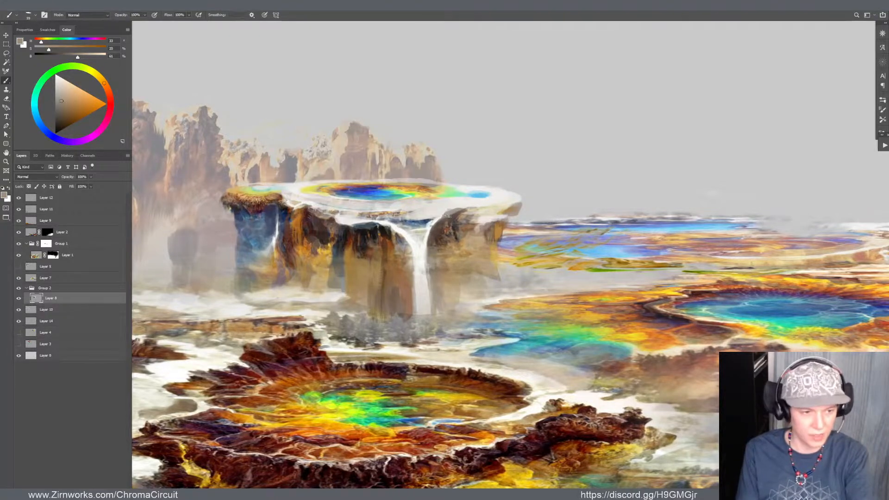
left_click(435, 237, "alt")
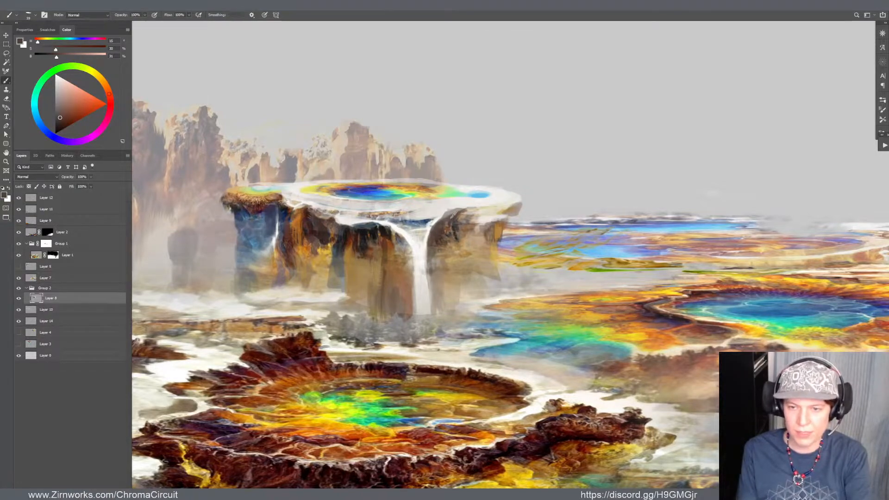
Shift the layer with the distant rock spires behind the mesa slightly up and to the left
scroll(352, 211, "down", 8)
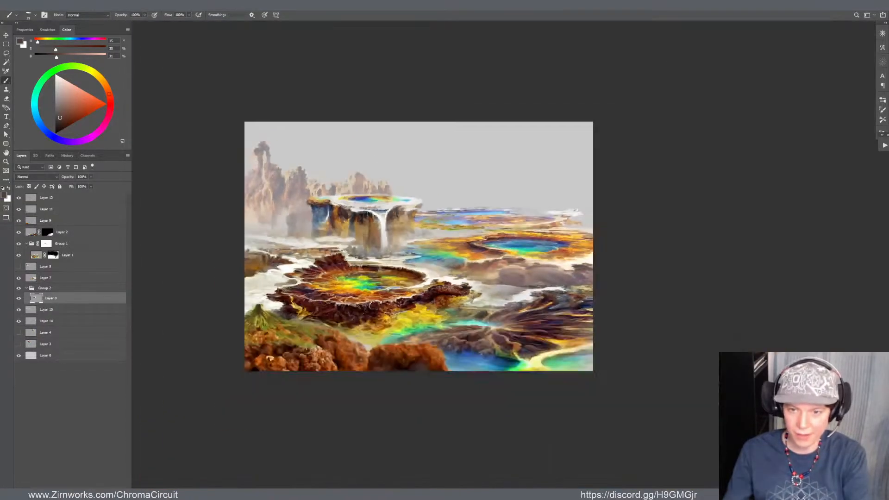
scroll(354, 216, "up", 9)
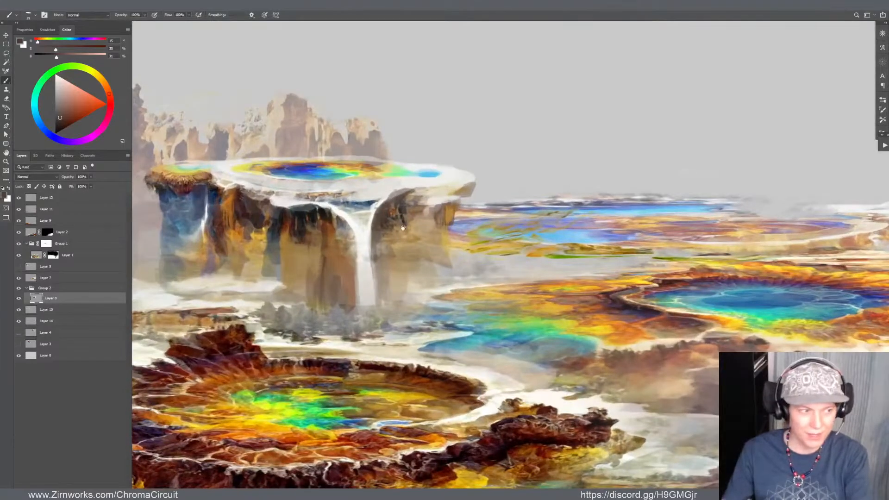
left_click_drag(403, 228, 448, 248)
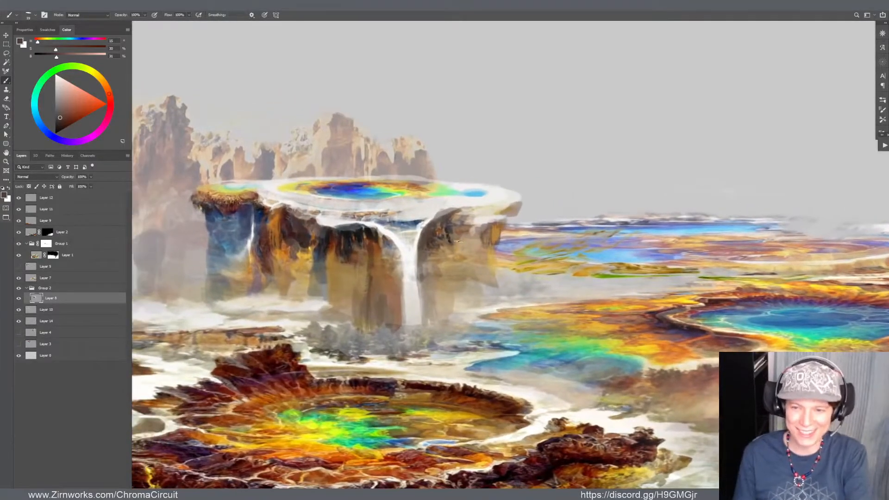
scroll(457, 242, "down", 5)
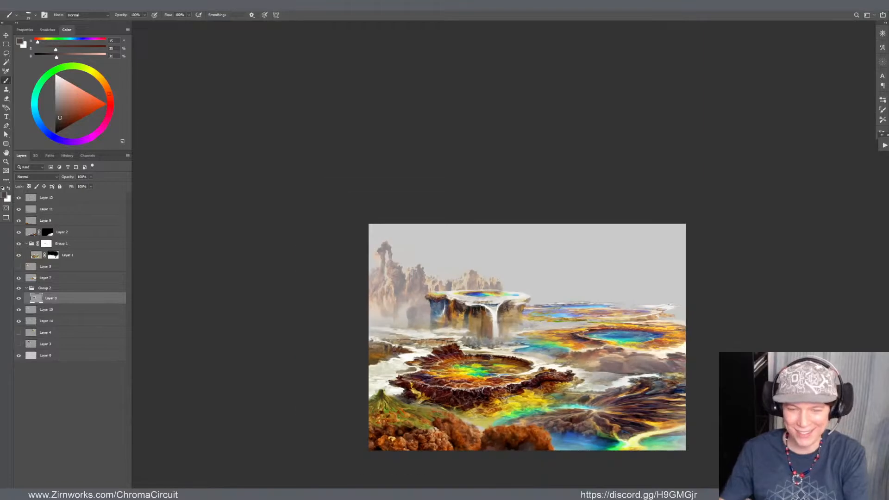
scroll(509, 322, "up", 6)
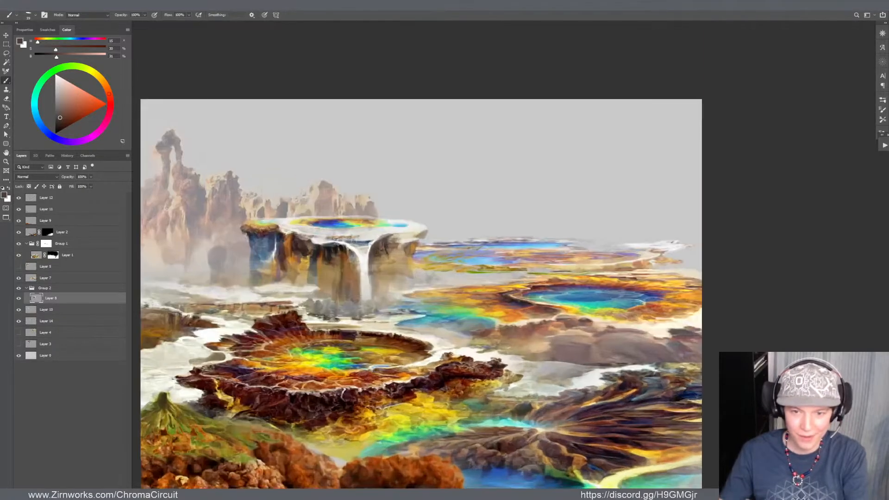
key("ctrl+0")
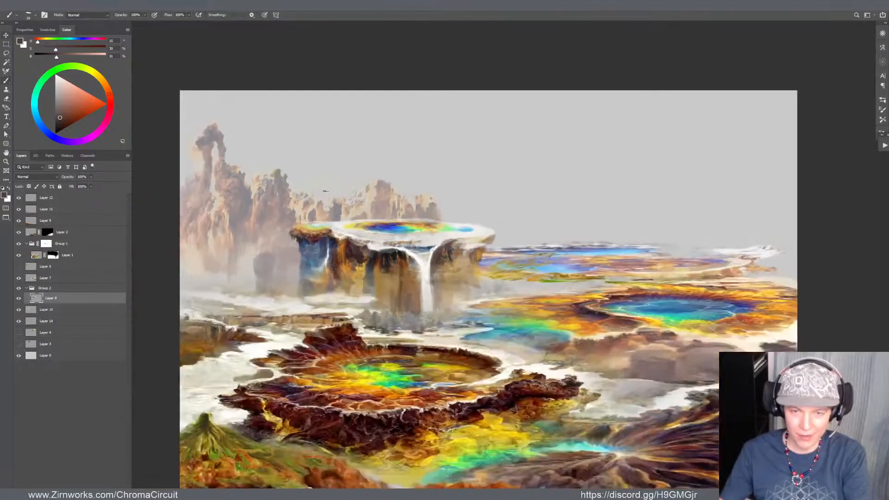
key("v")
mouse_move(331, 207)
left_mouse_down()
mouse_move(339, 207)
mouse_move(329, 206)
left_mouse_up()
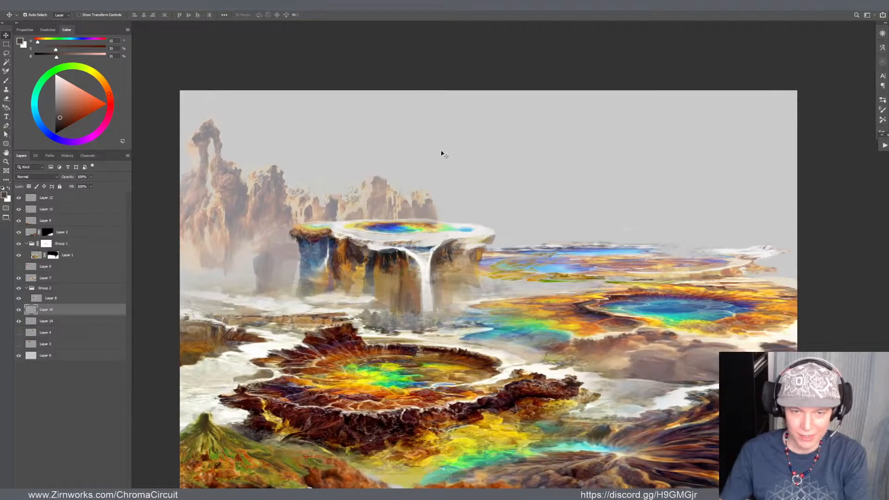
Lasso the misty rock column left of the mesa, duplicate it to a new layer and position the copy over the column
left_click_drag(258, 262, 272, 258)
key("ctrl+z")
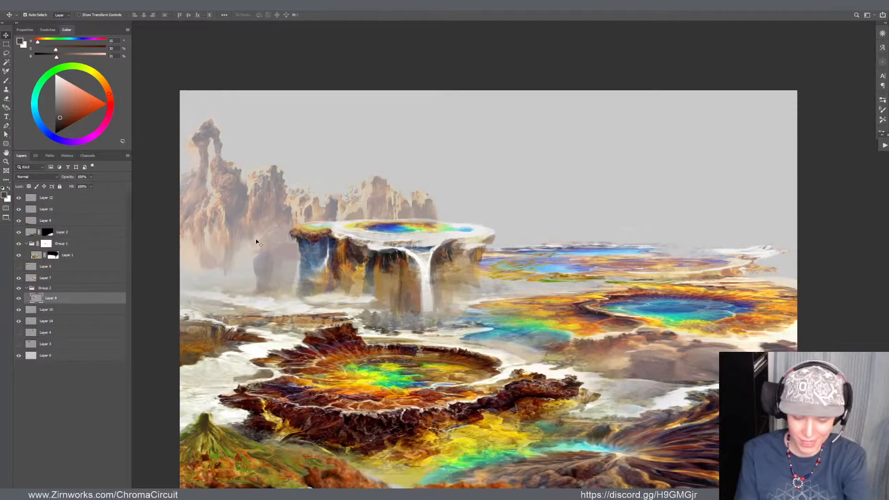
key("l")
mouse_move(283, 294)
left_mouse_down()
mouse_move(267, 213)
mouse_move(232, 300)
mouse_move(286, 307)
left_mouse_up()
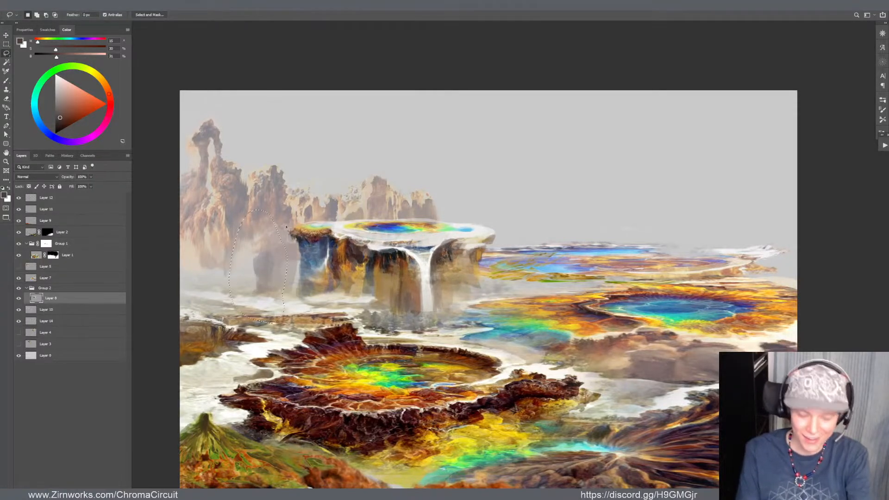
key("ctrl+j")
key("v")
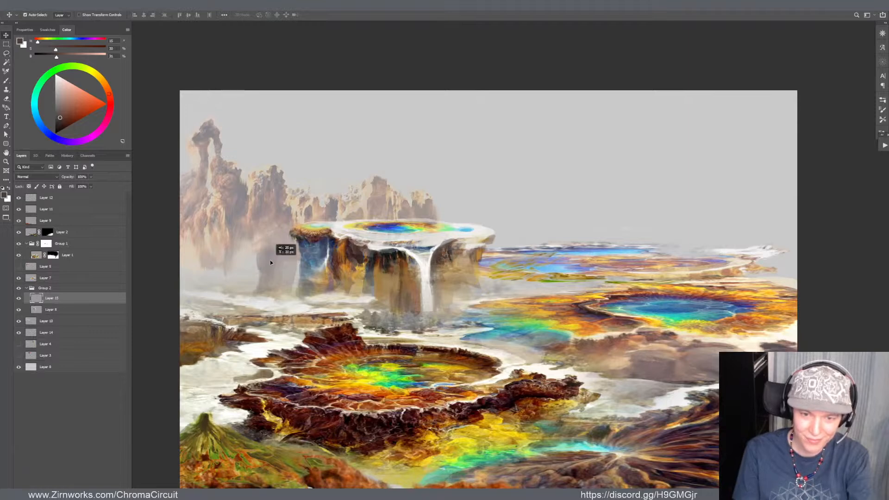
left_click_drag(268, 261, 268, 261)
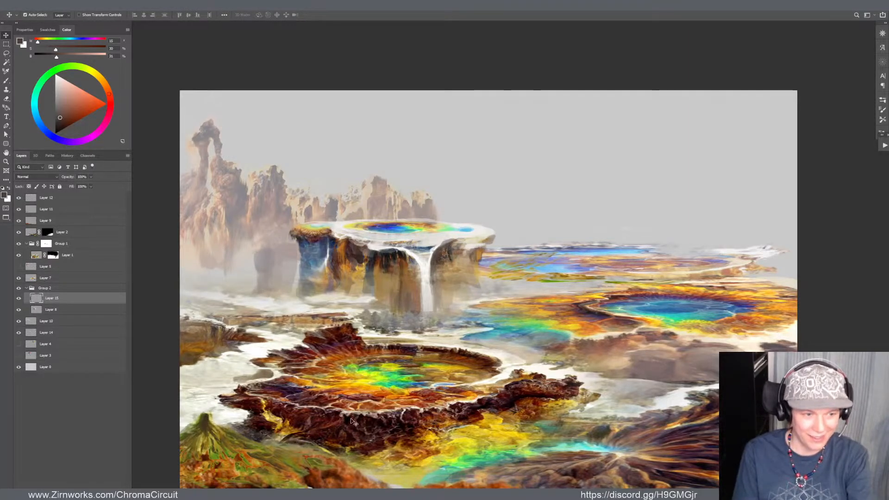
Stretch the copied rock column to about one and a half times its height and blend it with sampled light grey
key("ctrl+t")
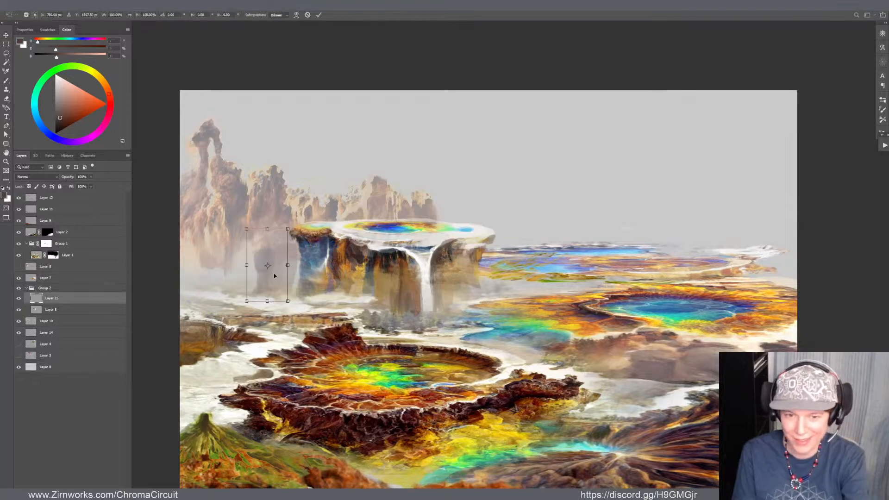
left_click_drag(267, 230, 267, 202)
left_click_drag(268, 293, 265, 316)
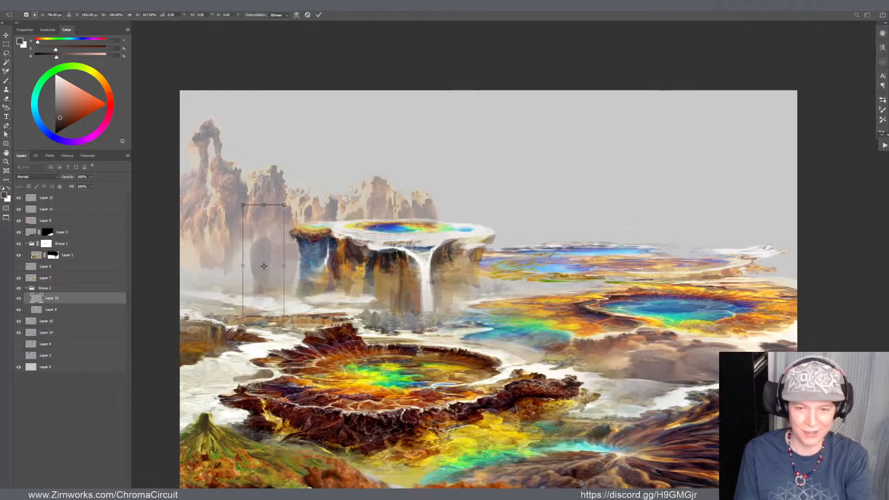
key("Return")
key("e")
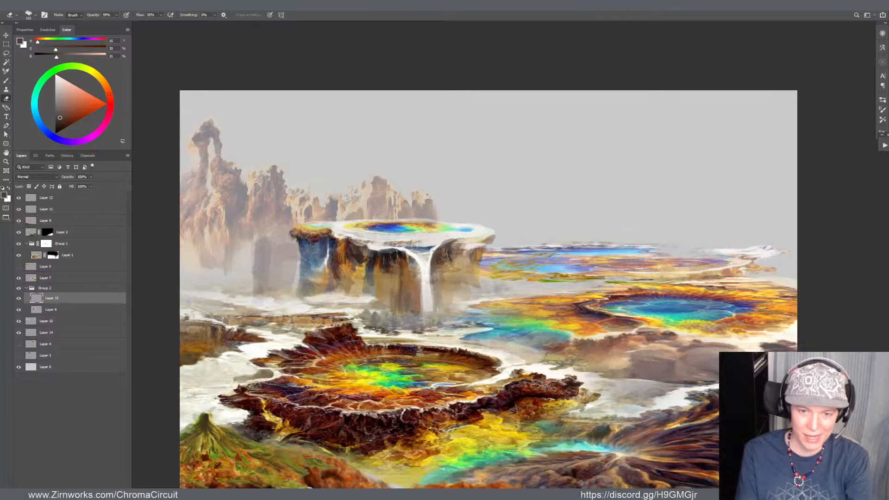
key("b")
left_click(264, 259, "alt")
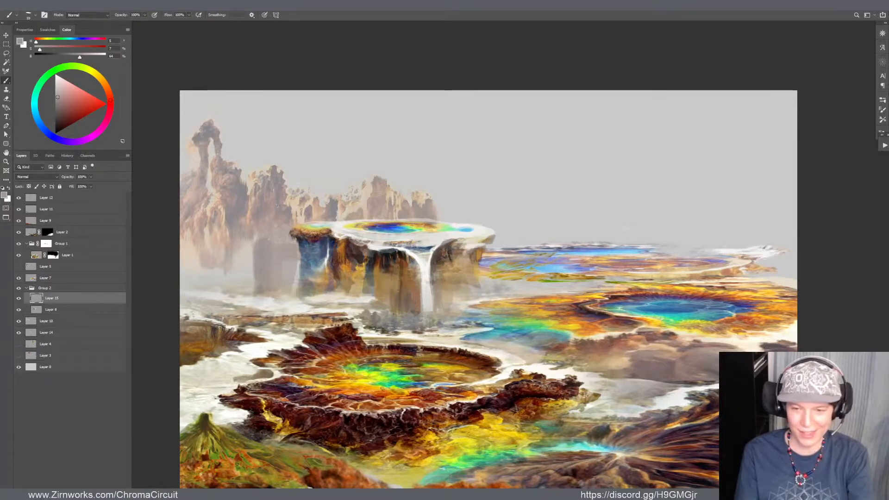
Break up the lower main waterfall with greyish brown streaks, and restore its upper stream with sampled off-white and near-white
scroll(264, 223, "down", 4)
scroll(264, 224, "up", 2)
scroll(320, 244, "up", 1)
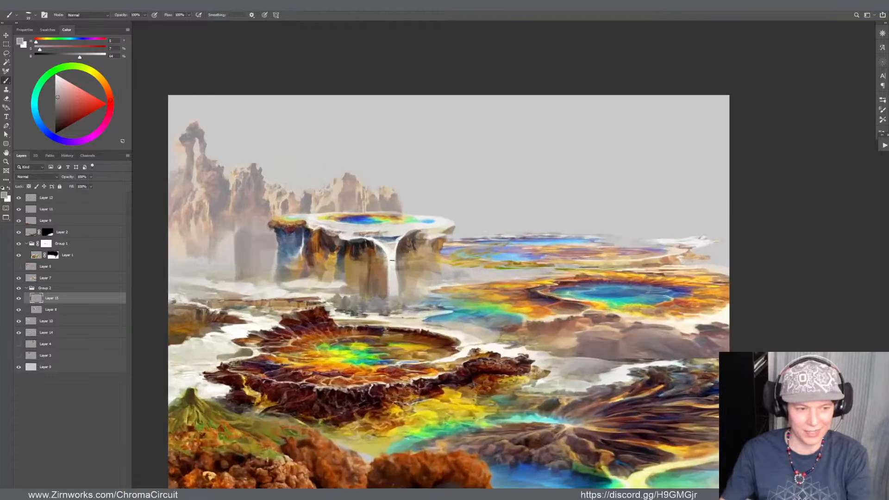
left_click(398, 252, "alt")
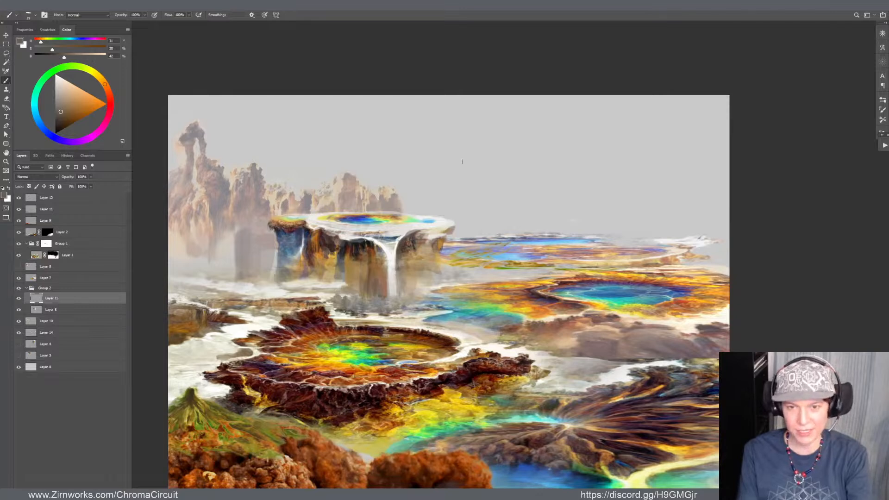
left_click_drag(390, 277, 393, 291)
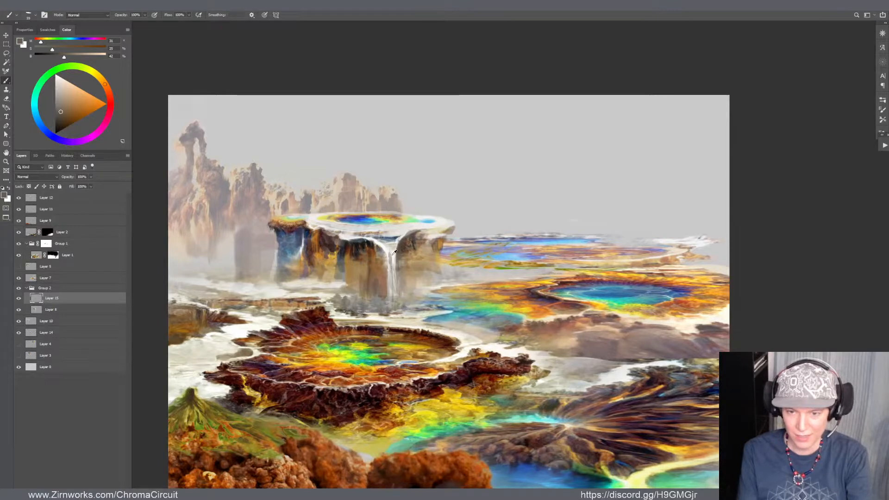
left_click(390, 255, "alt")
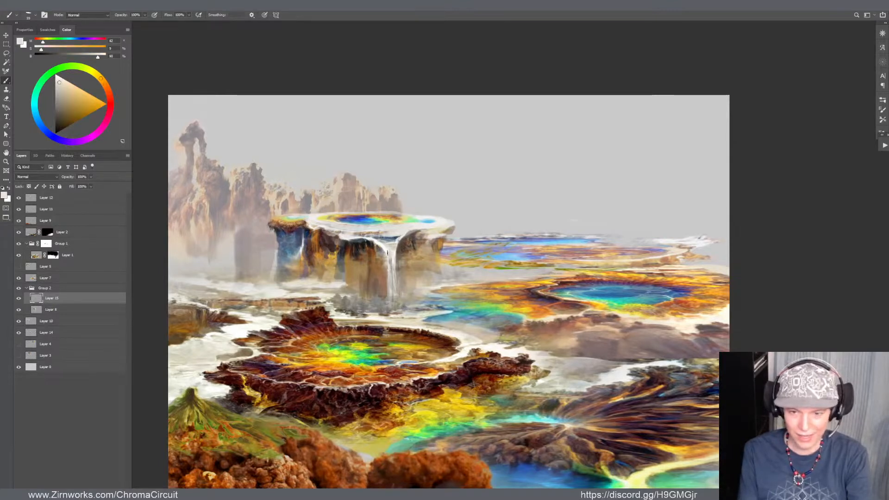
left_click(389, 247, "alt")
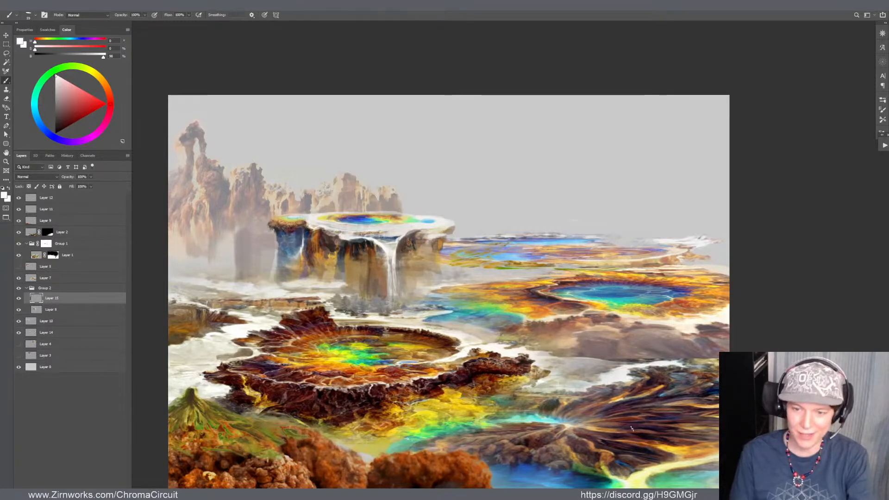
Try lifting the orange foreground rocks over the large crater, discard a lasso selection, and return the rocks to the lower edge
scroll(473, 298, "down", 10)
scroll(416, 296, "up", 9)
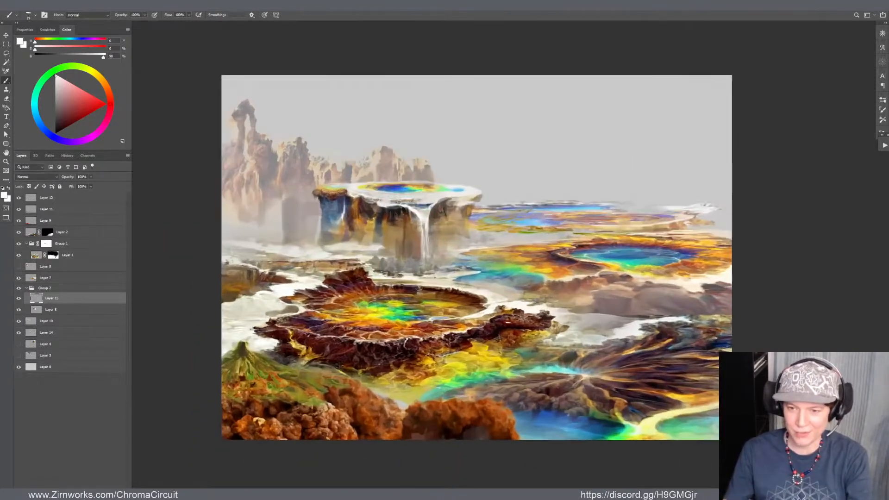
scroll(535, 384, "up", 2)
key("v")
mouse_move(467, 432)
left_mouse_down()
mouse_move(328, 409)
mouse_move(422, 425)
mouse_move(438, 415)
mouse_move(442, 429)
mouse_move(461, 361)
mouse_move(472, 360)
mouse_move(432, 304)
left_mouse_up()
key("l")
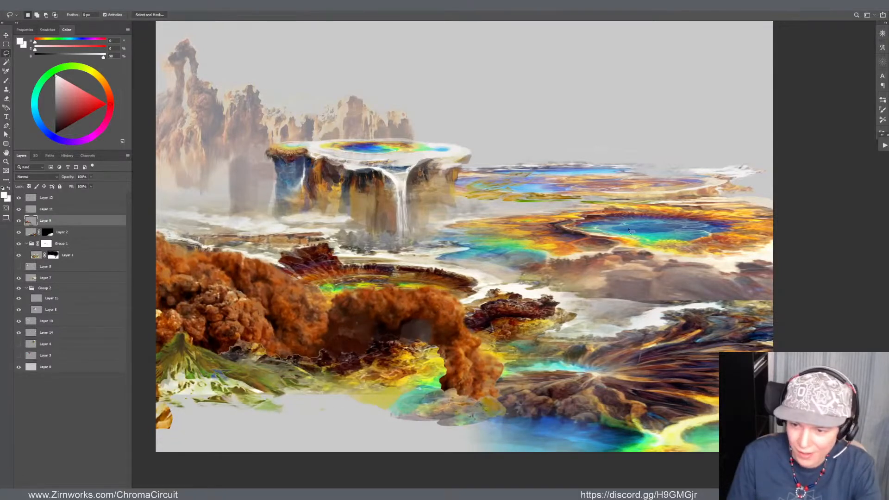
mouse_move(662, 179)
left_mouse_down()
mouse_move(747, 259)
mouse_move(646, 181)
left_mouse_up()
key("ctrl+d")
key("v")
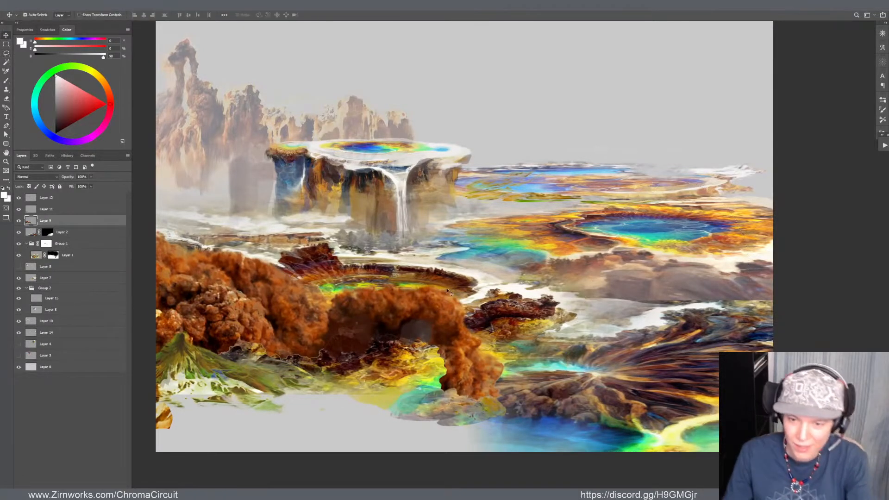
mouse_move(407, 324)
left_mouse_down()
mouse_move(420, 419)
mouse_move(428, 412)
left_mouse_up()
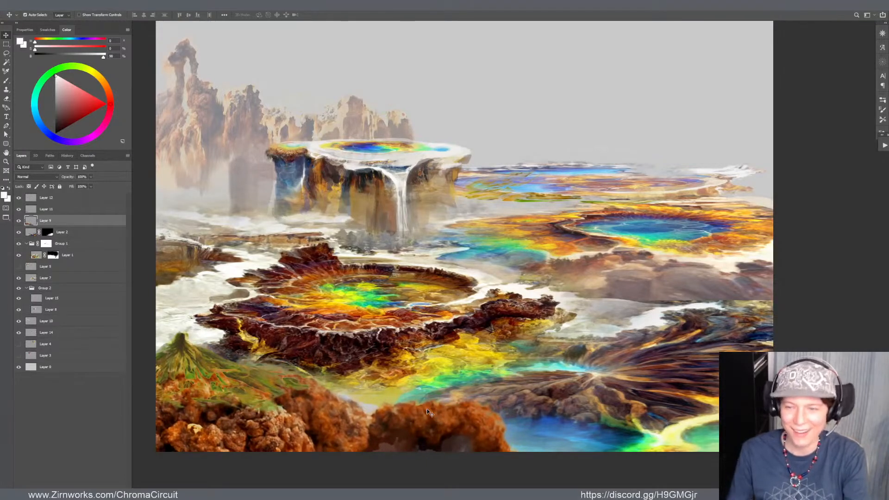
Raise the distant rock spires a little higher behind the waterfall mesa
scroll(336, 399, "down", 4)
scroll(352, 343, "up", 3)
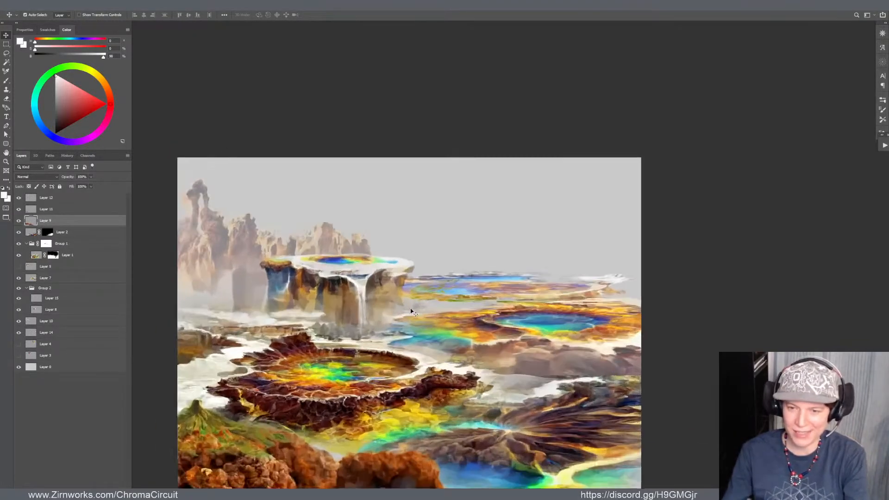
scroll(411, 311, "up", 1)
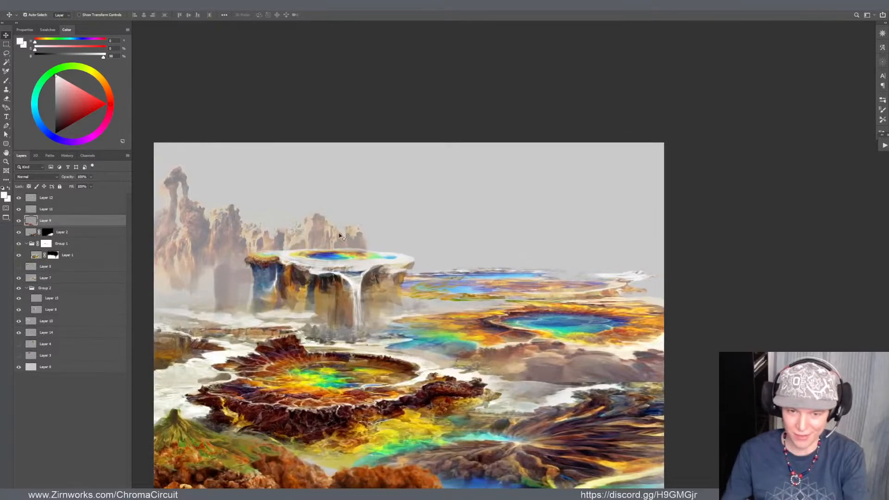
left_click(473, 204)
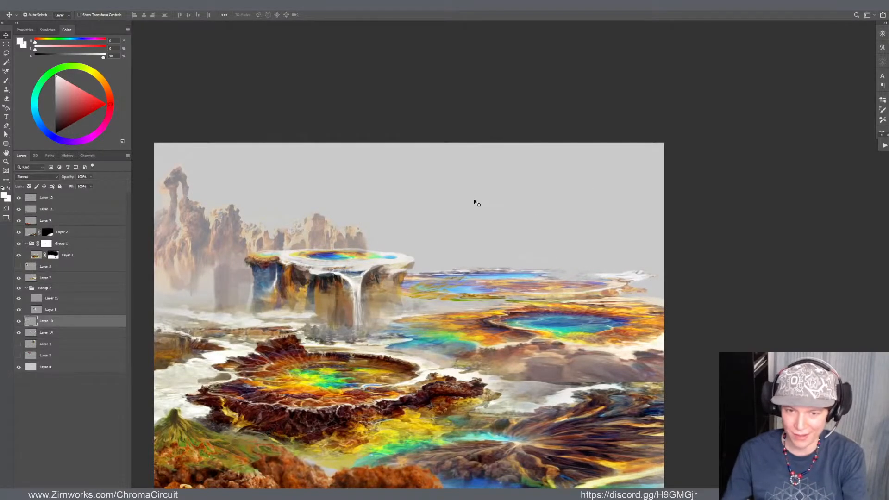
left_click_drag(301, 237, 298, 224)
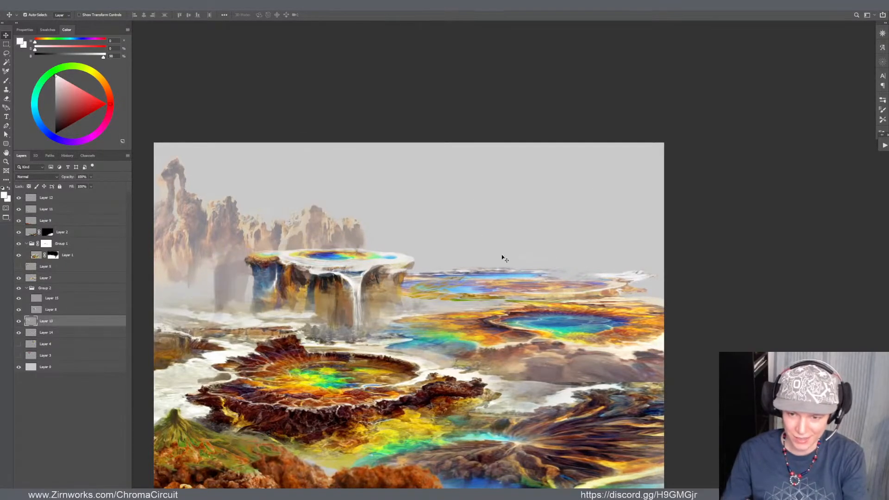
Scale the distant colourful pools on the horizon to about 119% and shift them right, past the canvas edge
left_click_drag(531, 280, 536, 279)
key("ctrl+t")
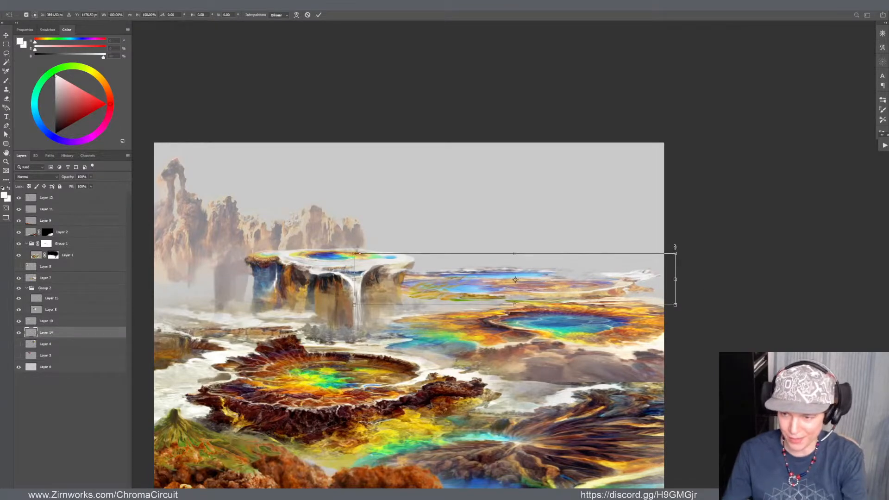
left_click_drag(675, 253, 706, 279)
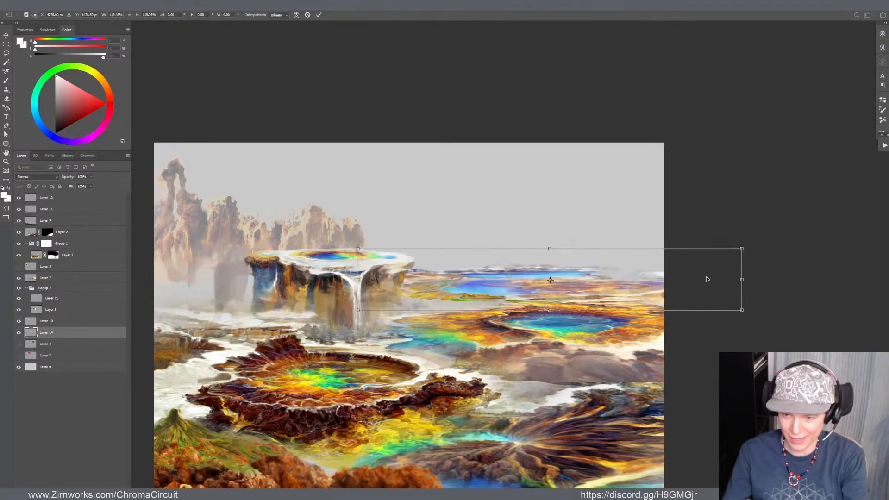
key("Return")
scroll(557, 273, "down", 5)
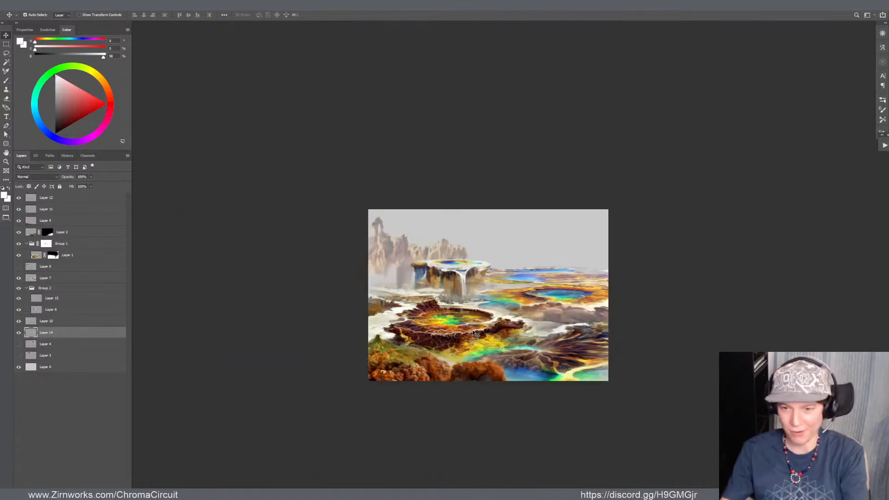
scroll(518, 303, "up", 2)
scroll(526, 306, "up", 3)
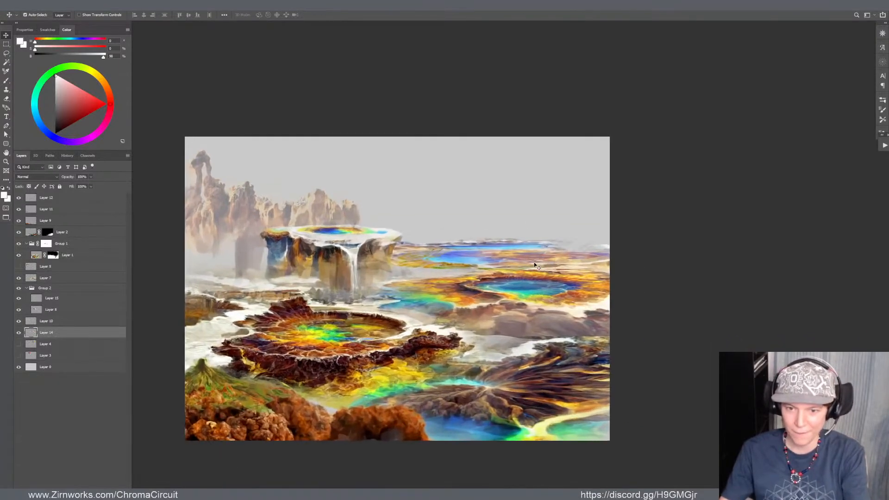